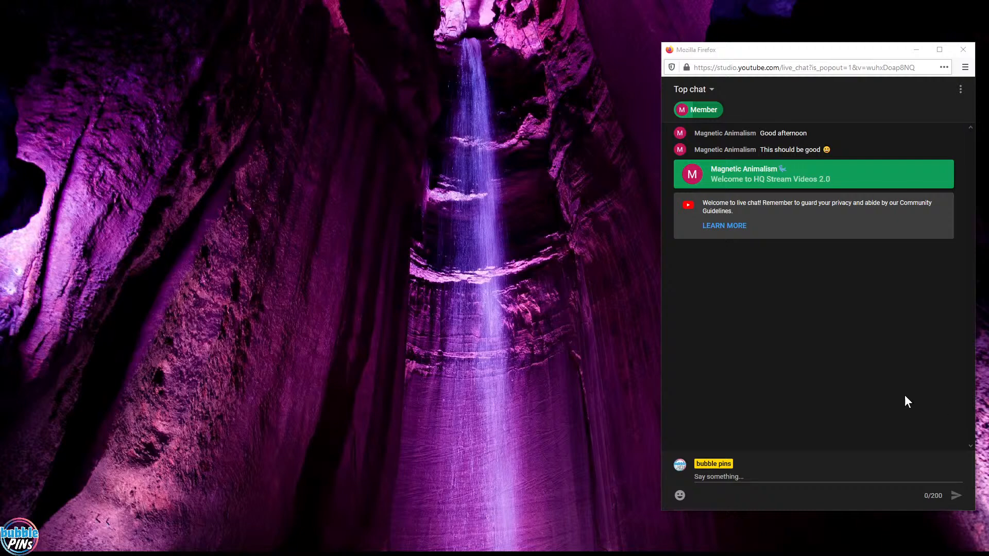
# Maximize the Houdini window and open "UELiveLink Animations.hiplc" from H:/TEMP PROJECTS/MyUEProject_Houdini HDA/HIP Test/, listing files by modification date.
pyautogui.click(896, 490)
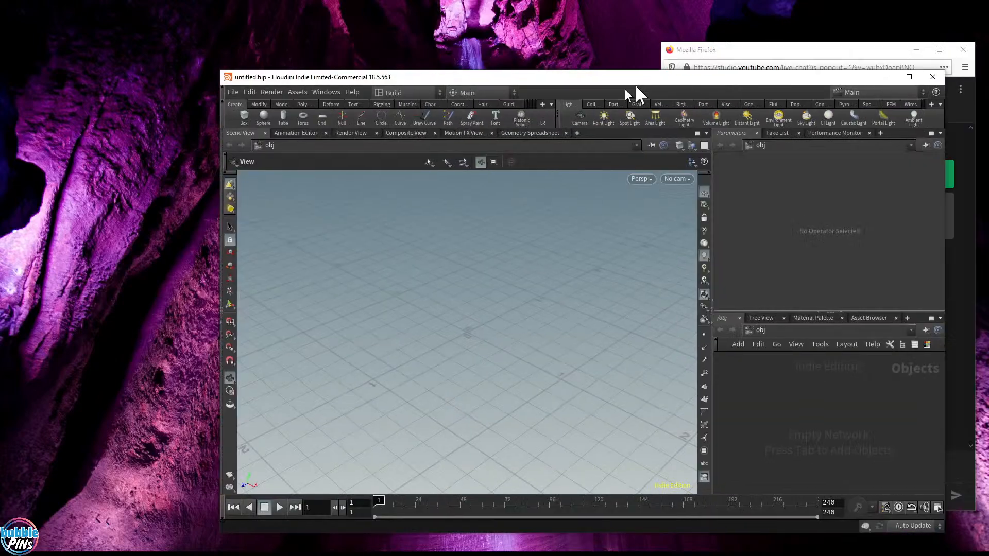
pyautogui.moveTo(631, 85); pyautogui.dragTo(524, 1)
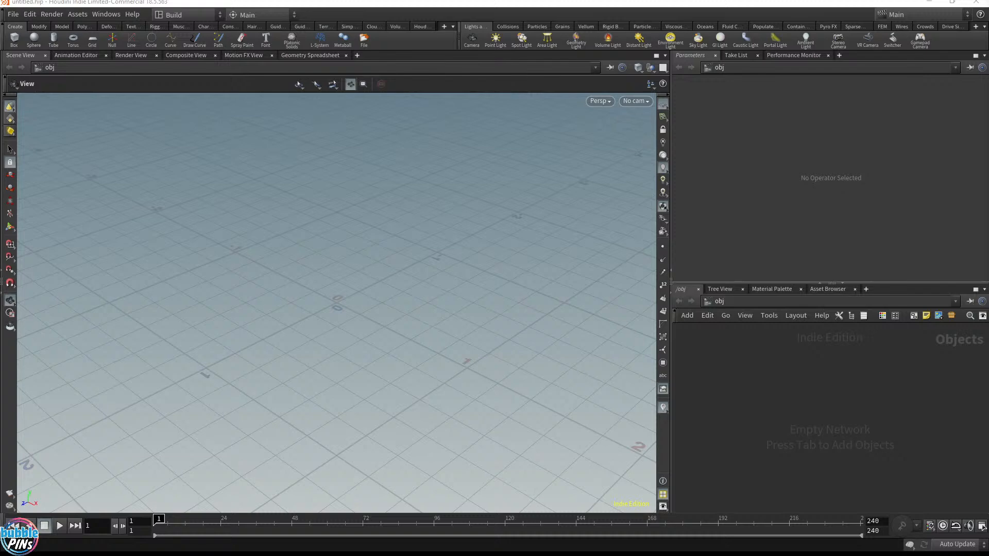
pyautogui.click(24, 14)
pyautogui.moveTo(15, 15)
pyautogui.click(46, 47)
pyautogui.moveTo(203, 23); pyautogui.dragTo(62, 21)
pyautogui.write('H:/TEMP PROJECTS/MyUEProject_Houdini HDA/HIP Test/')
pyautogui.press('Return')
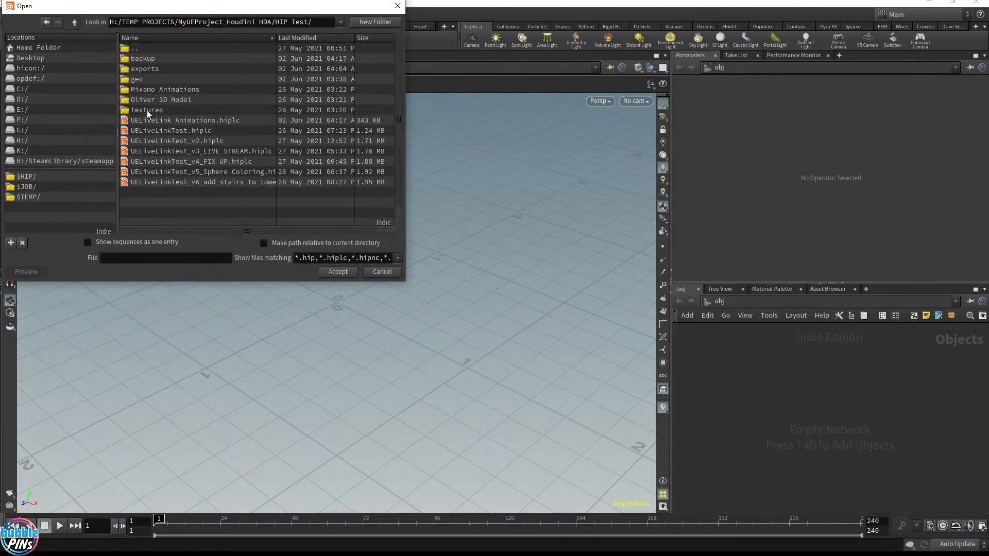
pyautogui.click(318, 39)
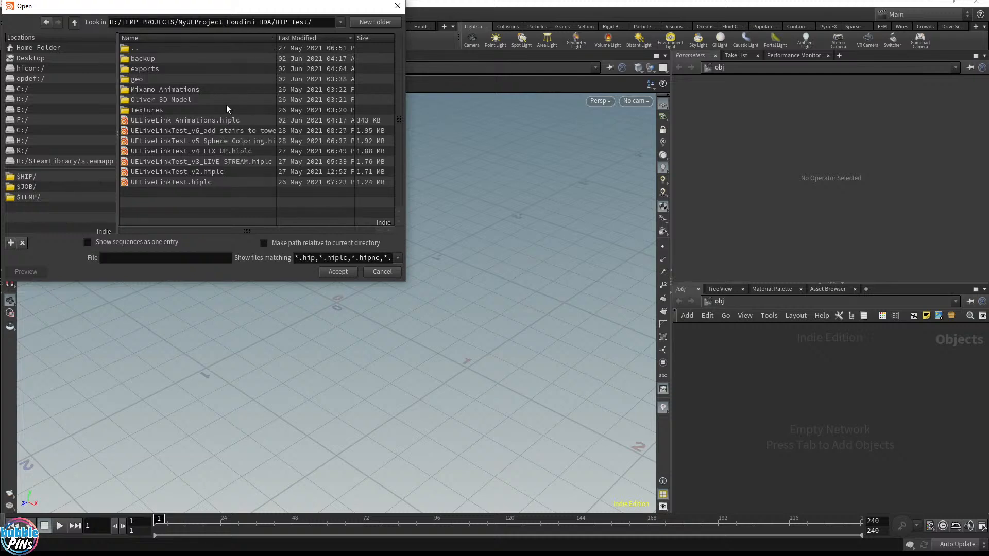
pyautogui.click(205, 121)
pyautogui.click(336, 272)
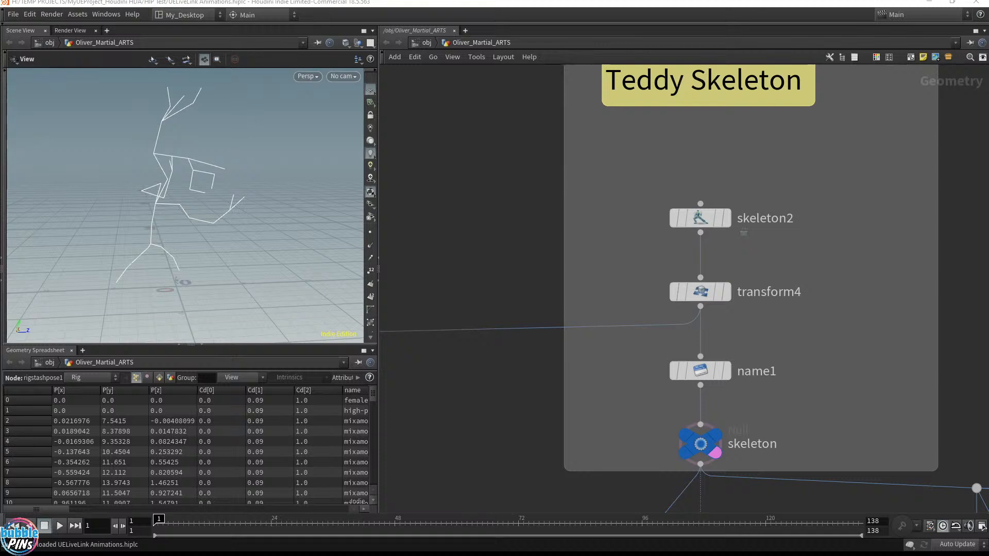
# Switch to the Firefox live chat window, shift it slightly upward and read through the viewers' messages.
pyautogui.hotkey('alt', 'Tab')
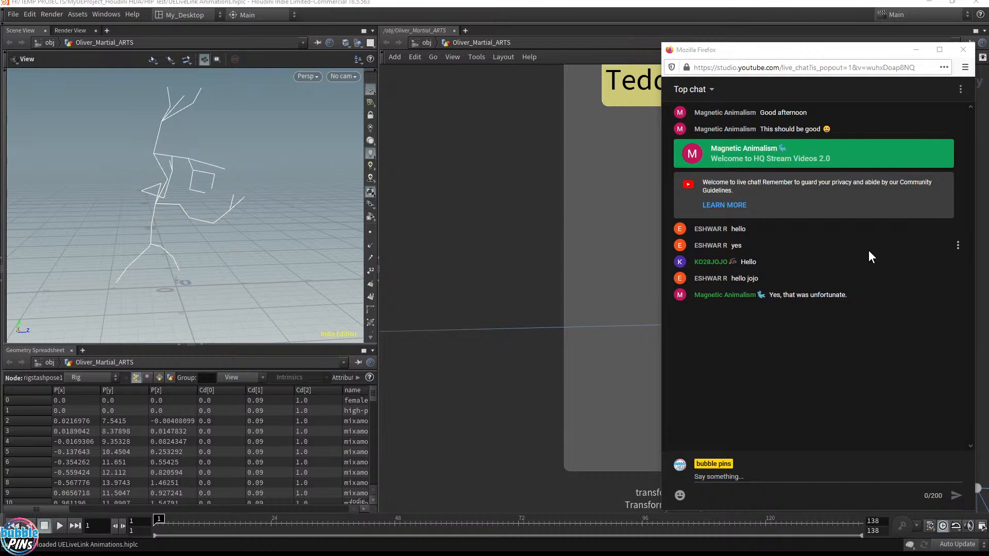
pyautogui.moveTo(868, 56); pyautogui.dragTo(867, 31)
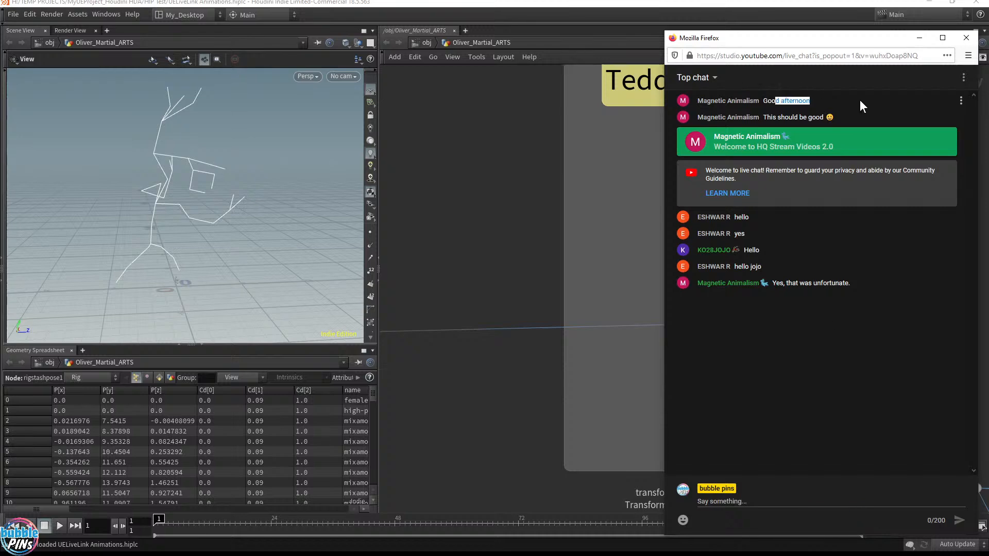
pyautogui.moveTo(771, 117); pyautogui.dragTo(868, 123)
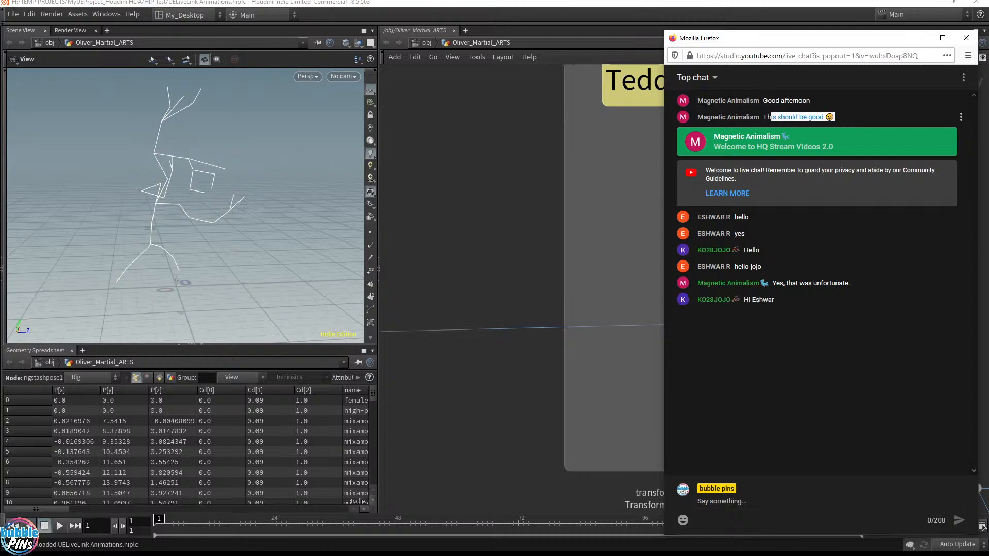
pyautogui.click(767, 226)
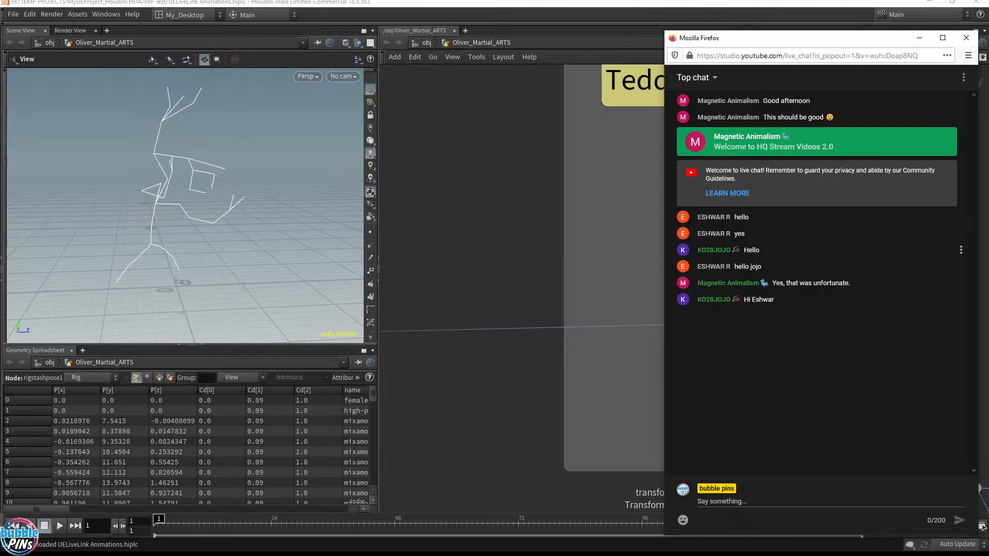
pyautogui.doubleClick(751, 251)
pyautogui.doubleClick(830, 283)
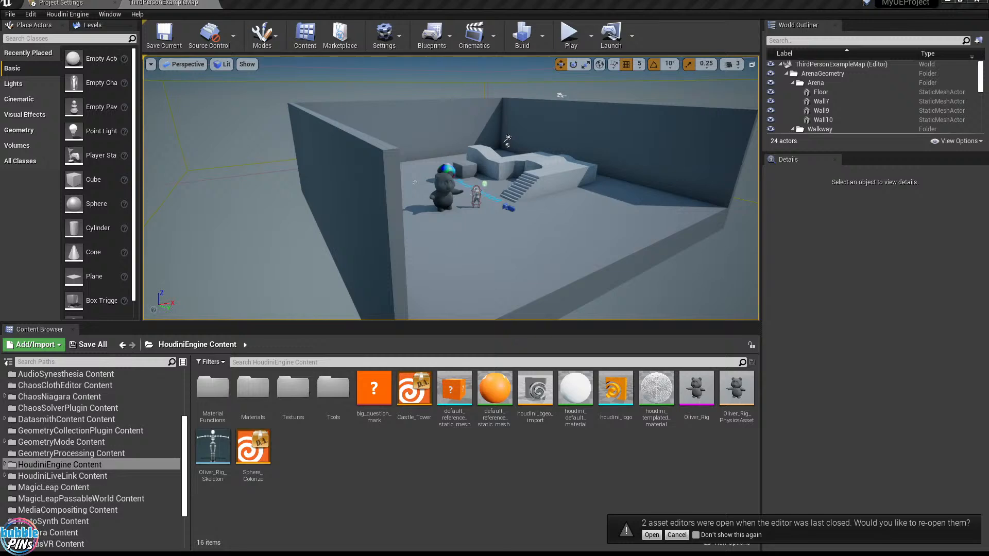
# Bring the browser with the "KineFX for Games" video on screen, dismiss the sign-in notice, and mute and enlarge the video to theater mode.
pyautogui.moveTo(988, 36); pyautogui.dragTo(475, 41)
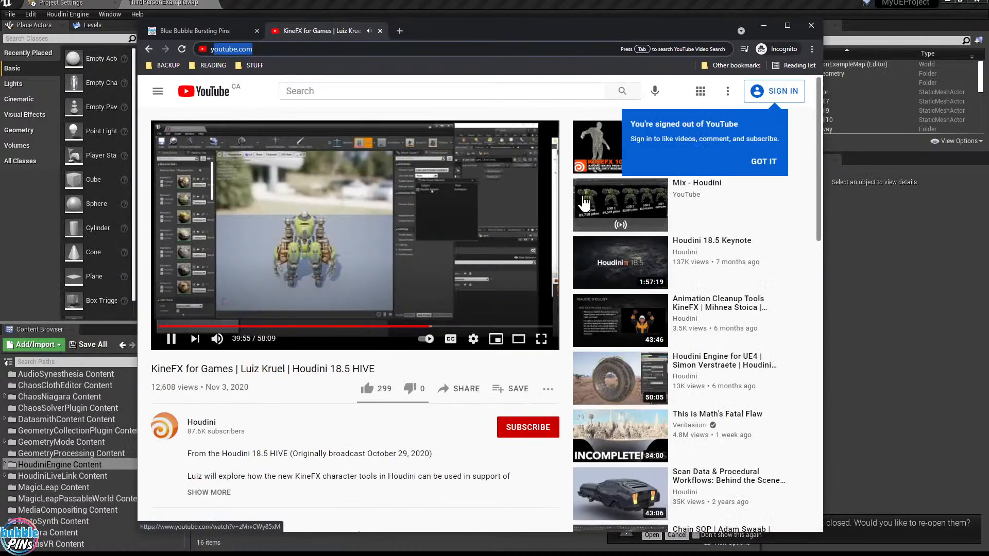
pyautogui.click(760, 167)
pyautogui.click(217, 338)
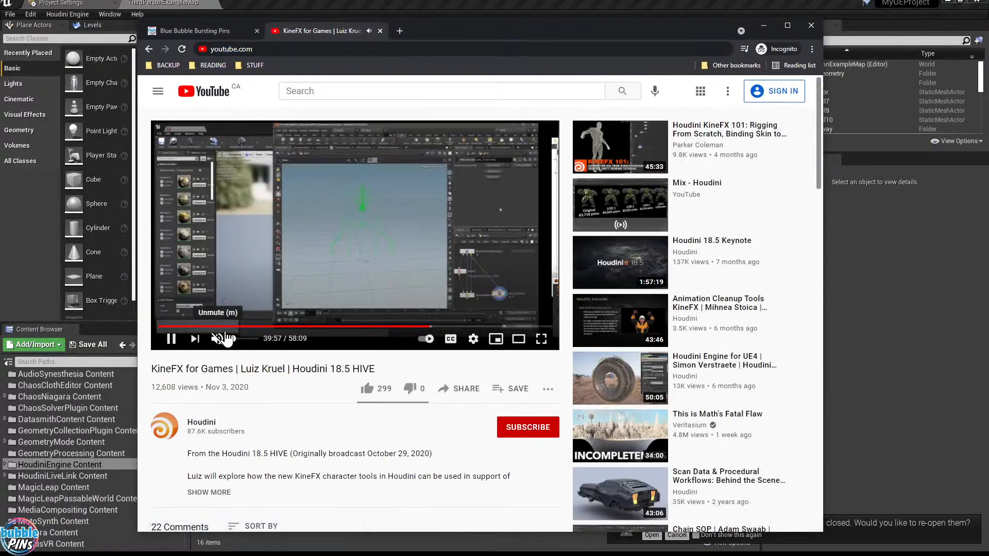
pyautogui.click(519, 340)
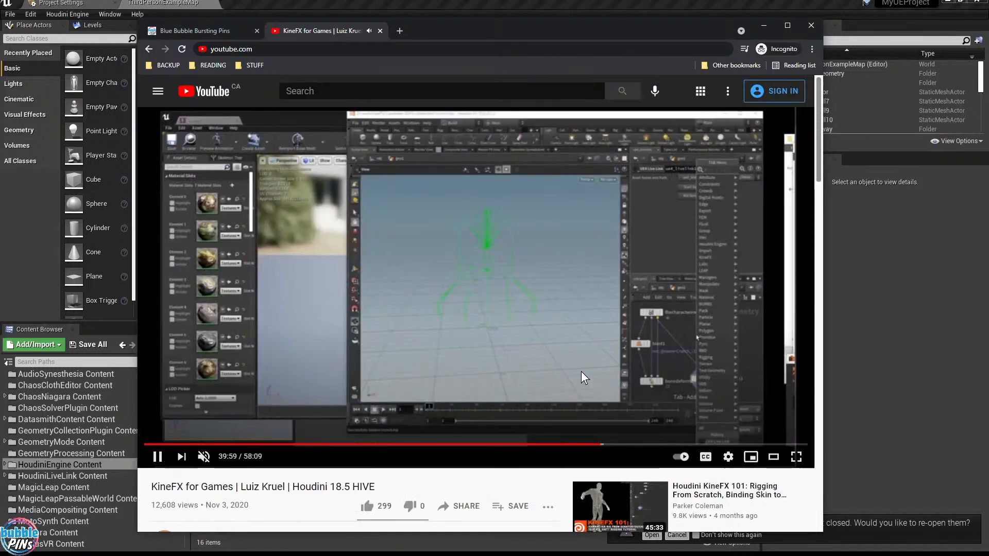
# Watch the robot posing demonstration in the video, pause it and move the browser window off the screen.
pyautogui.moveTo(662, 32); pyautogui.dragTo(532, 24)
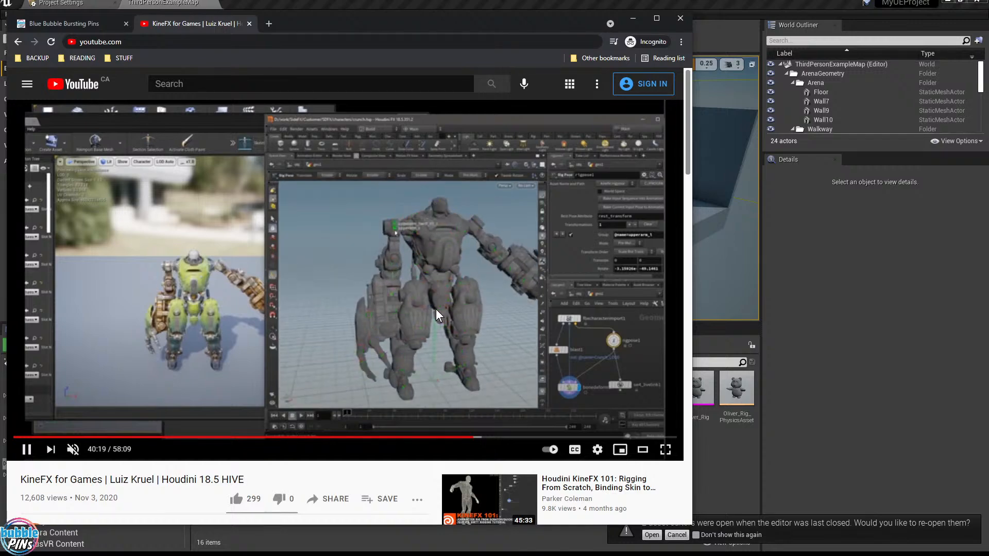
pyautogui.click(438, 321)
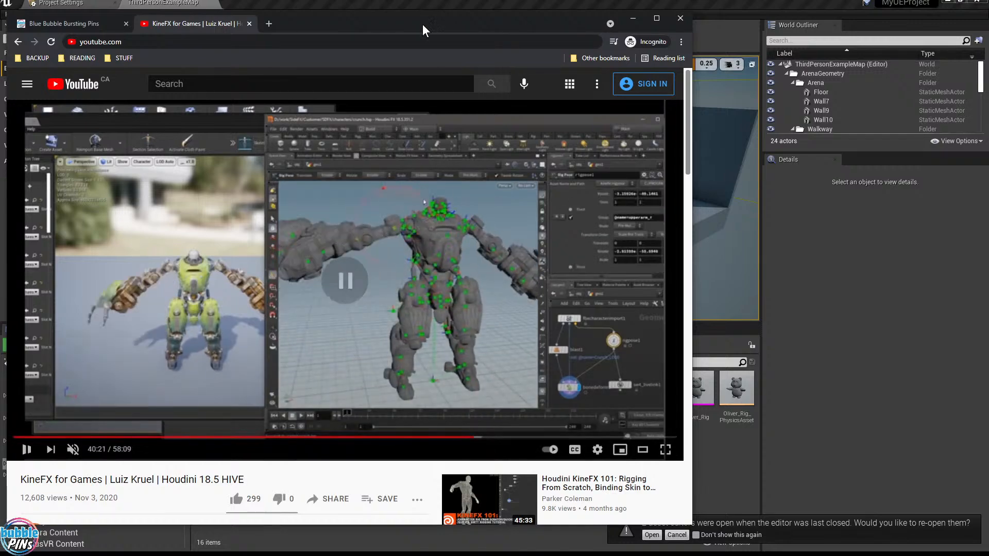
pyautogui.moveTo(383, 26); pyautogui.dragTo(418, 29)
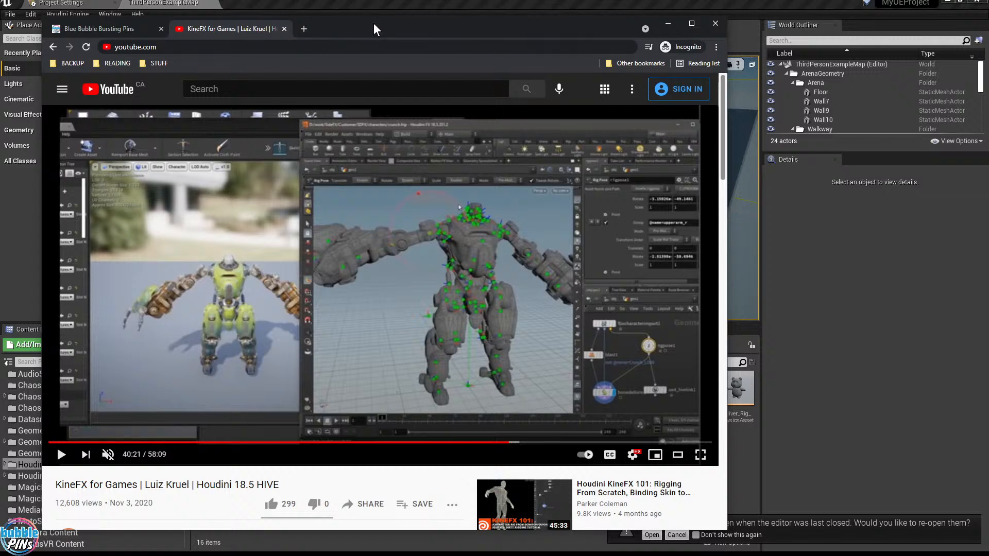
pyautogui.moveTo(373, 27); pyautogui.dragTo(988, 27)
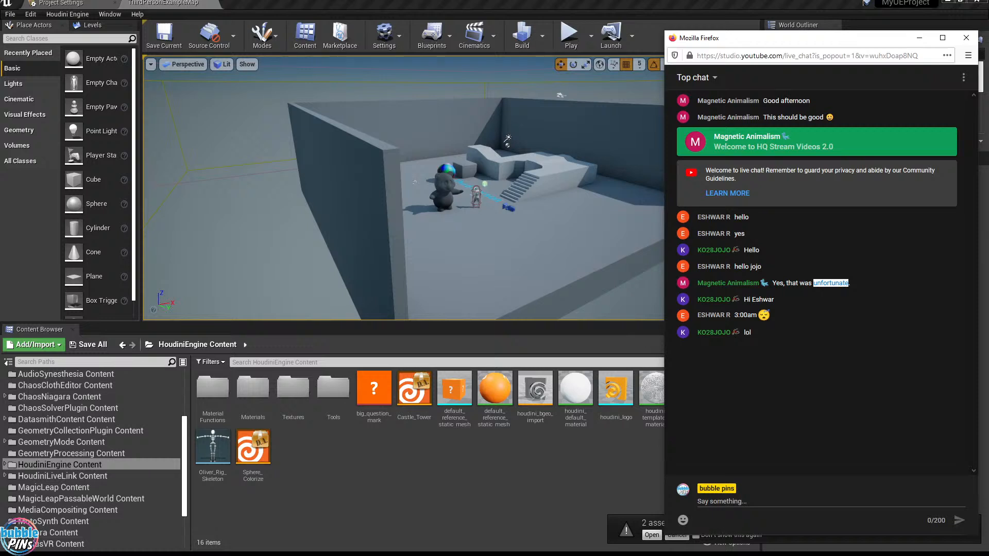
# Switch to the Unreal Editor and delete the Oliver_Rig teddy bear actor from the level.
pyautogui.click(841, 366)
pyautogui.click(569, 6)
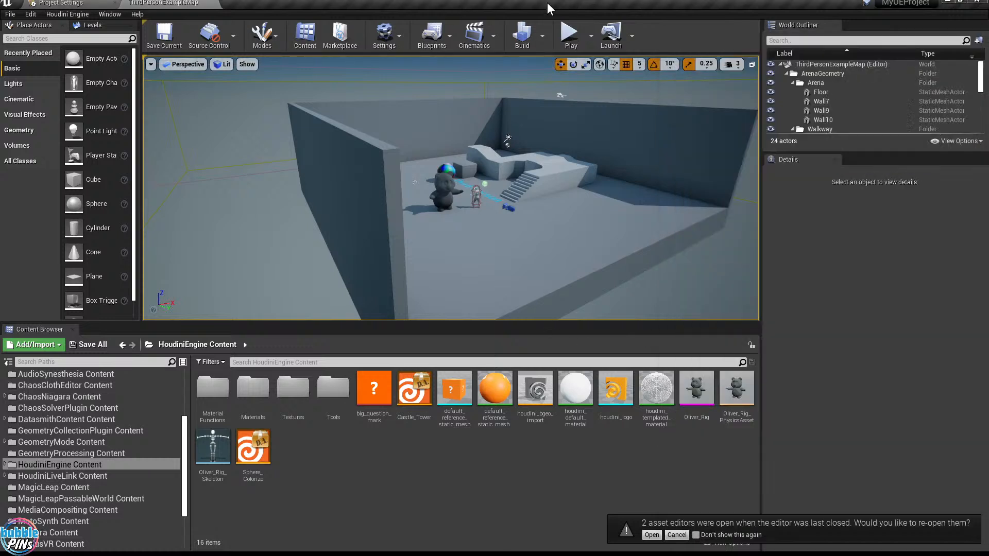
pyautogui.moveTo(452, 188); pyautogui.dragTo(470, 196, button='right')
pyautogui.press('d')
pyautogui.press('w')
pyautogui.scroll(6, 391, 241)
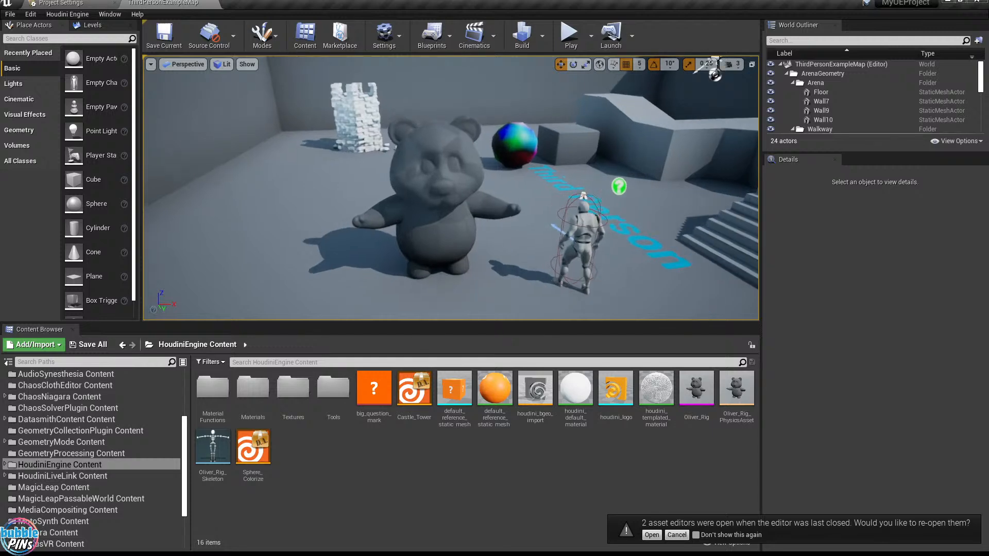
pyautogui.click(449, 159)
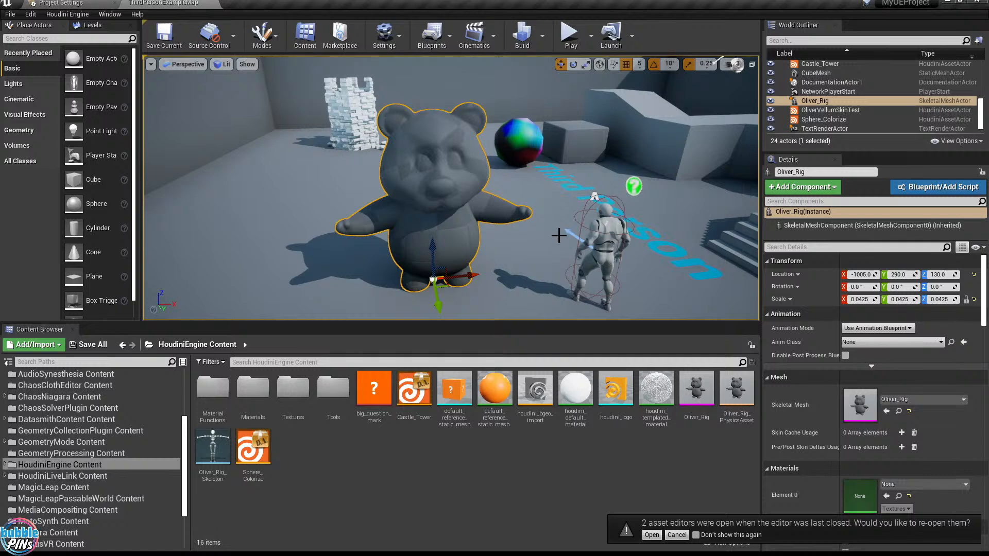
pyautogui.moveTo(551, 236); pyautogui.dragTo(561, 248, button='right')
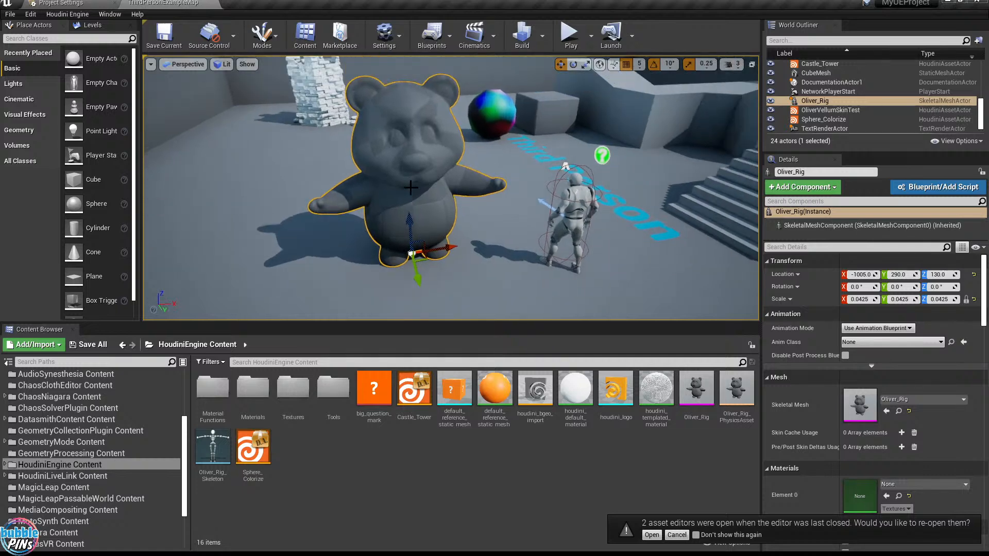
pyautogui.press('Delete')
# Force-delete the Oliver_Rig, Oliver_Rig_PhysicsAsset and Oliver_Rig_Skeleton assets from the HoudiniEngine Content folder.
pyautogui.click(701, 384)
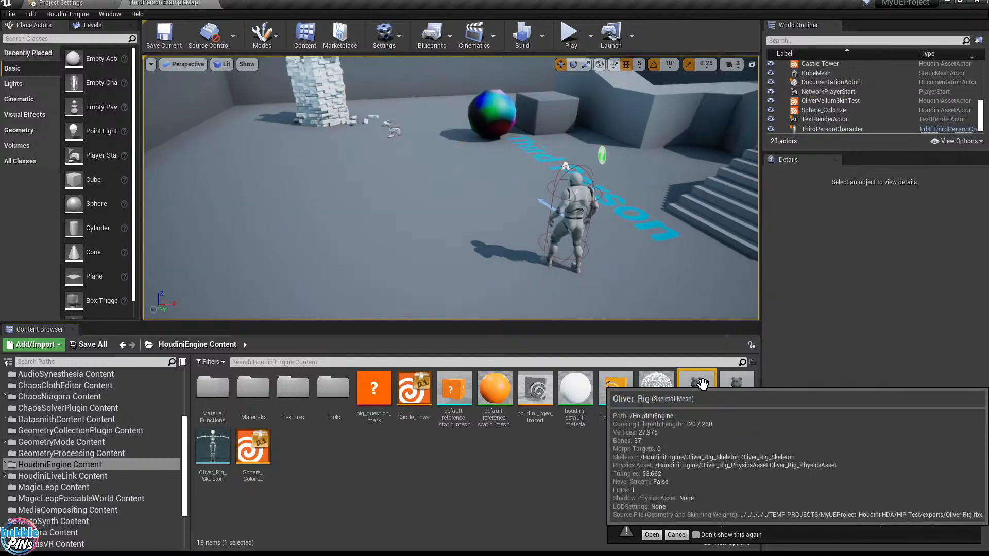
pyautogui.keyDown('ctrl'); pyautogui.click(737, 388); pyautogui.keyUp('ctrl')
pyautogui.keyDown('ctrl'); pyautogui.click(215, 447); pyautogui.keyUp('ctrl')
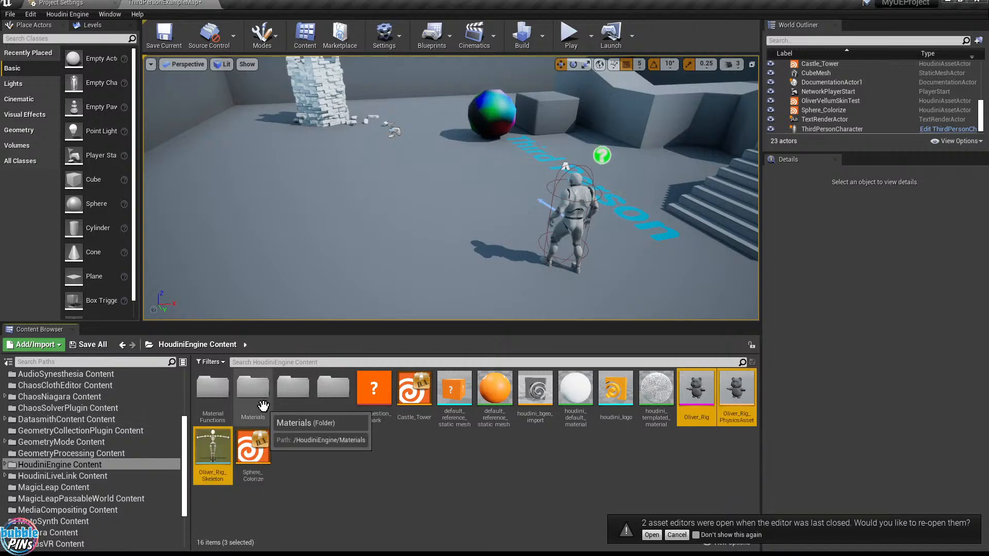
pyautogui.press('Delete')
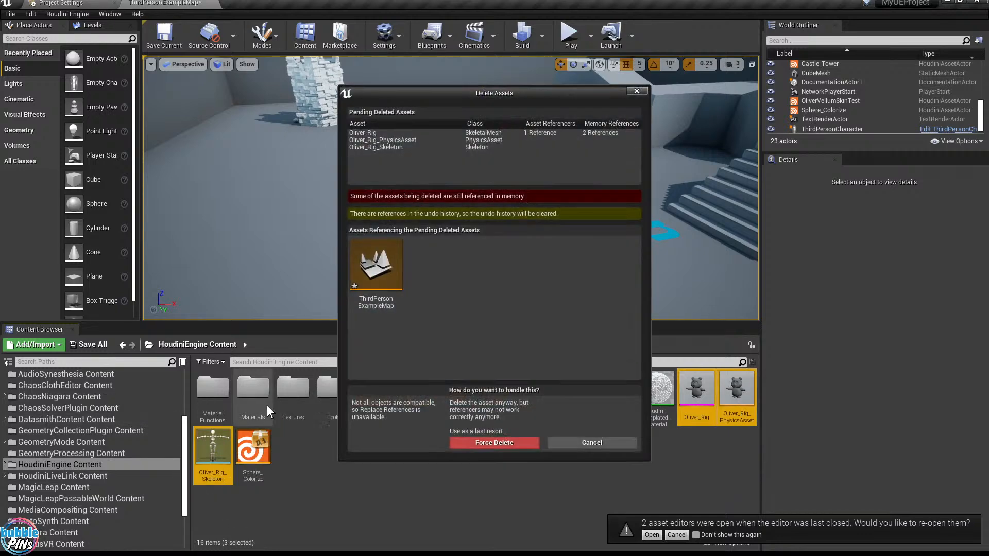
pyautogui.click(503, 444)
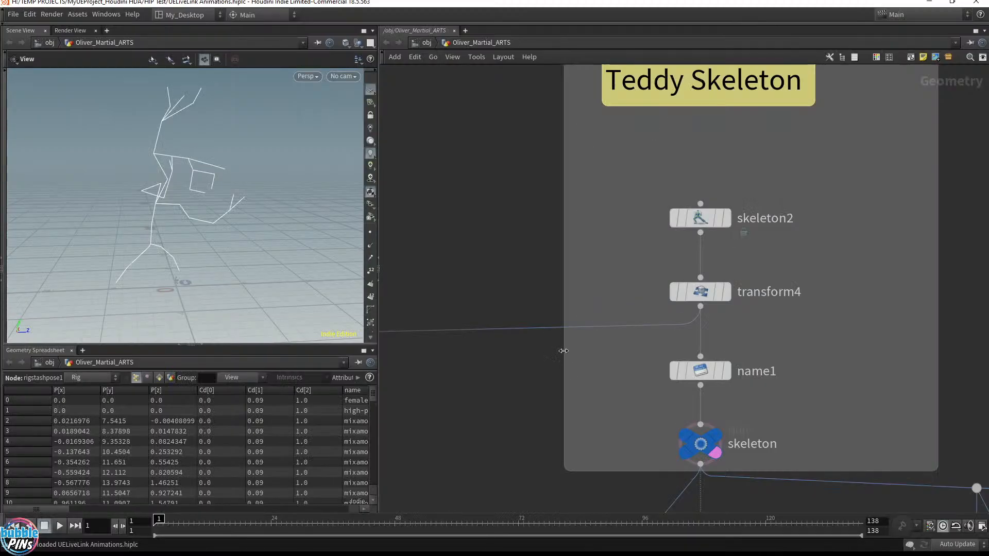
# Switch to Houdini, bring the whole teddy network into view and collapse the Geometry Spreadsheet to enlarge the scene view.
pyautogui.scroll(-6, 564, 351)
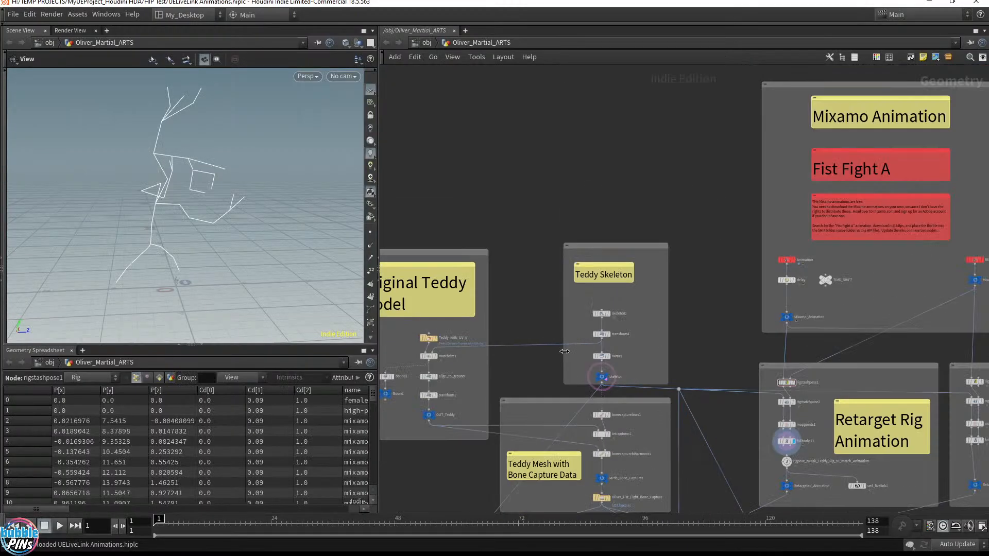
pyautogui.moveTo(546, 376); pyautogui.dragTo(620, 221, button='middle')
pyautogui.moveTo(250, 244); pyautogui.dragTo(196, 309)
pyautogui.moveTo(242, 346); pyautogui.dragTo(242, 428)
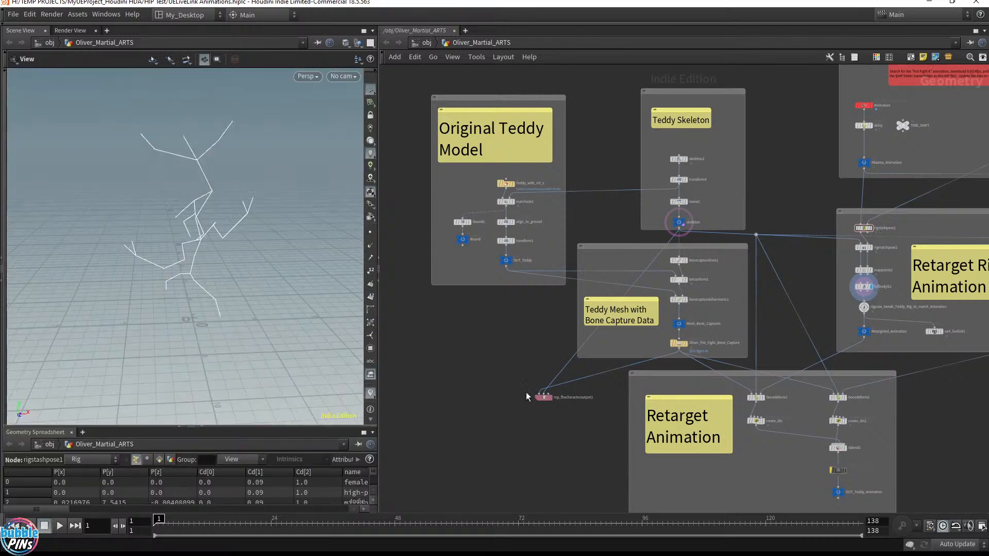
pyautogui.moveTo(556, 485); pyautogui.dragTo(491, 460, button='middle')
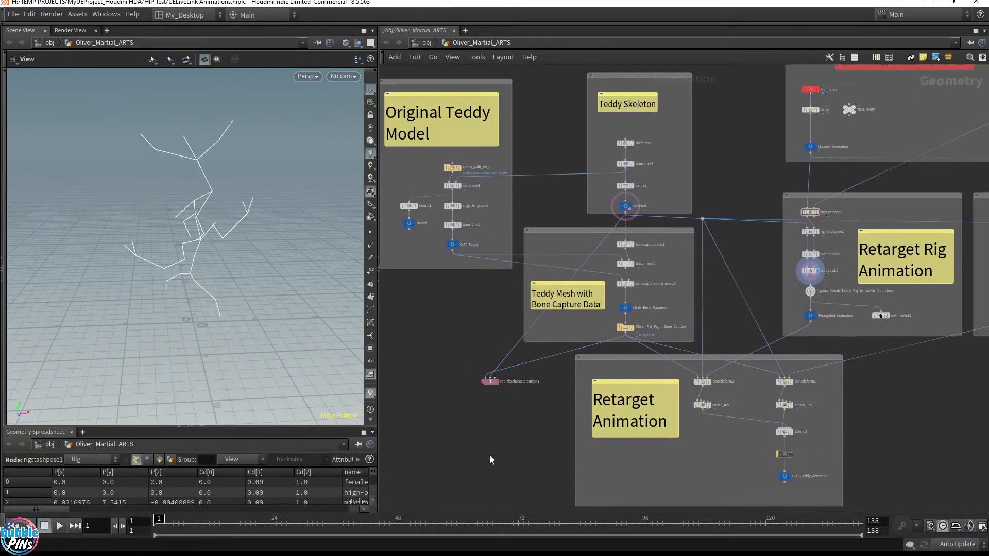
pyautogui.click(204, 428)
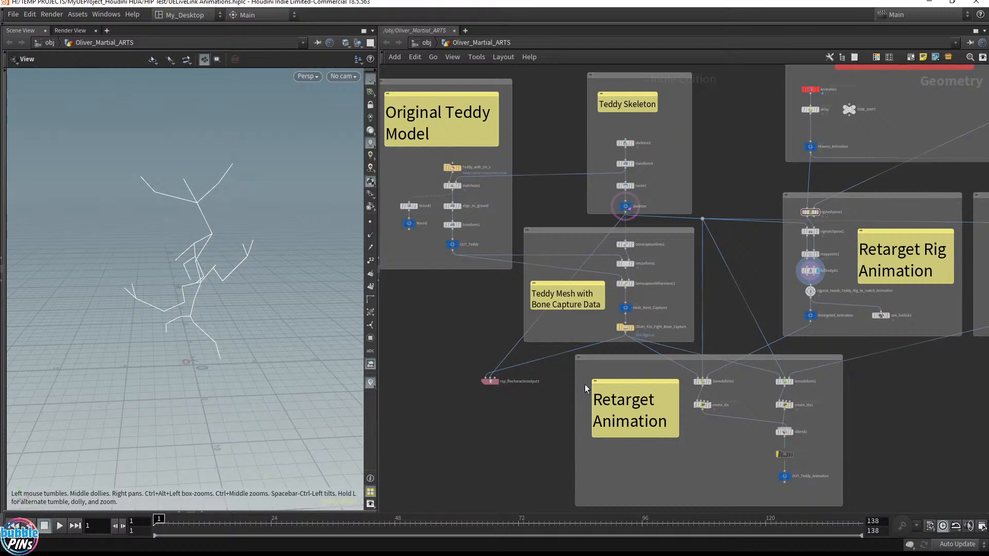
# Move the Retarget Animation network box with its nodes well below the other boxes and color the box black.
pyautogui.scroll(2, 642, 327)
pyautogui.scroll(-5, 643, 324)
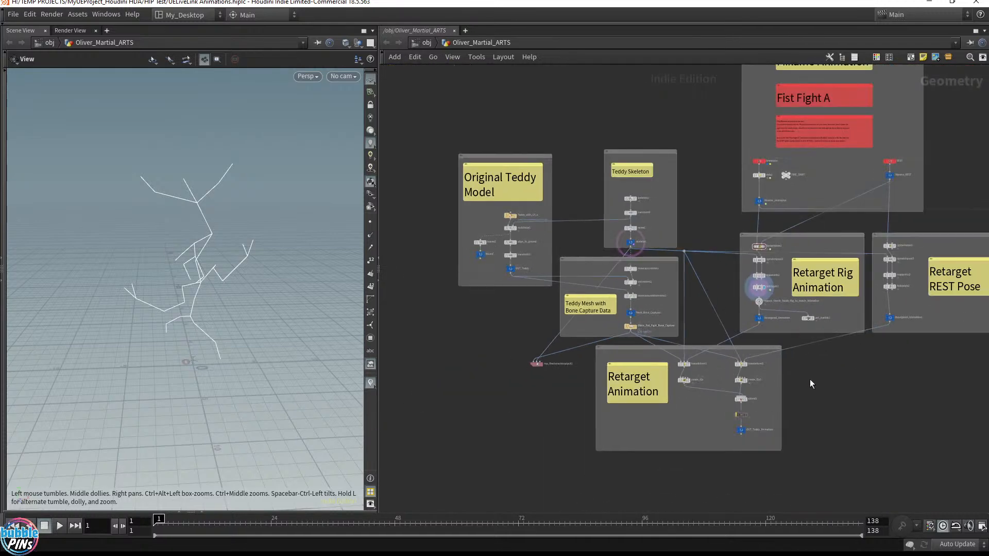
pyautogui.moveTo(810, 380); pyautogui.dragTo(779, 311, button='middle')
pyautogui.moveTo(806, 438); pyautogui.dragTo(553, 276)
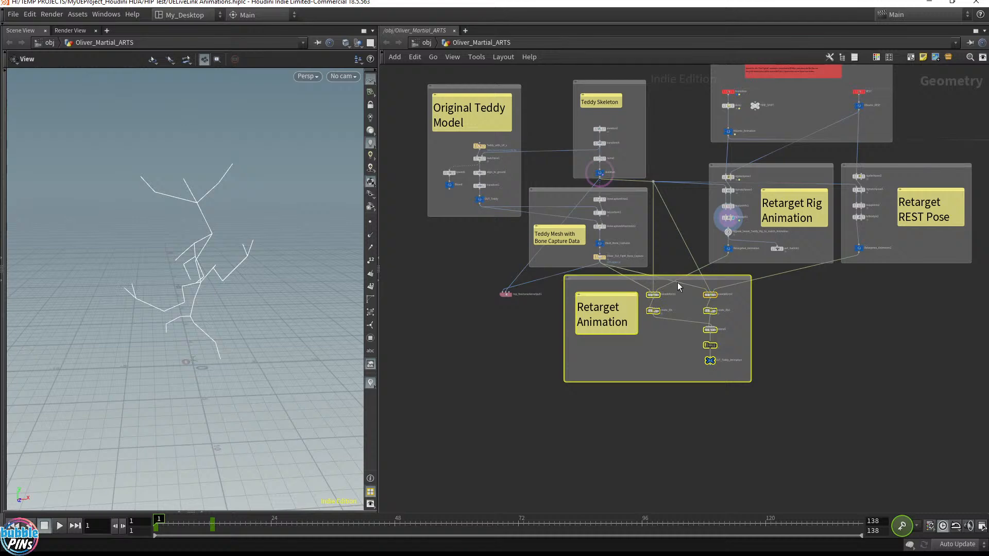
pyautogui.moveTo(652, 295); pyautogui.dragTo(650, 449)
pyautogui.moveTo(506, 382); pyautogui.dragTo(595, 447)
pyautogui.press('c')
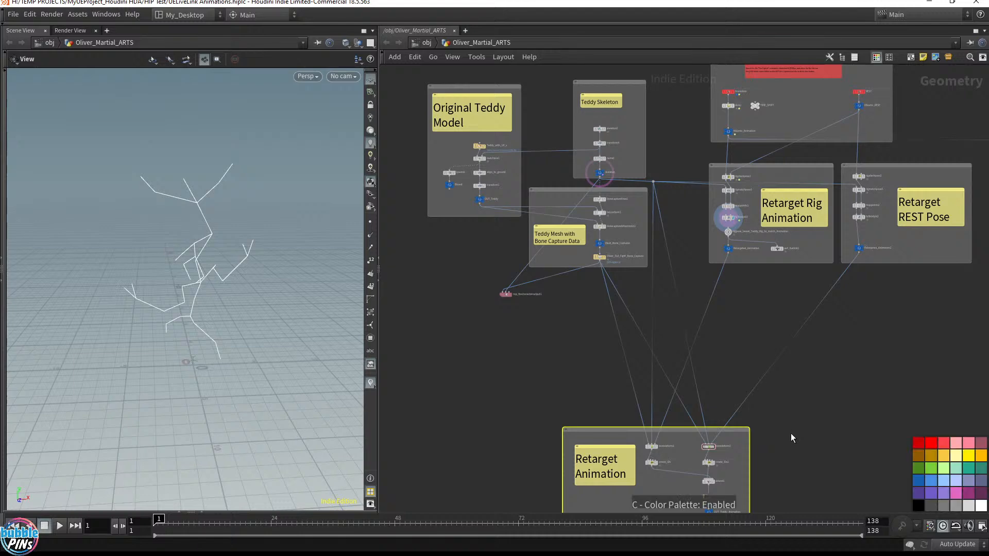
pyautogui.click(920, 506)
# Move the Retarget Rig Animation and Retarget REST Pose boxes down near Retarget Animation and color both boxes black.
pyautogui.moveTo(793, 302); pyautogui.dragTo(651, 303, button='middle')
pyautogui.moveTo(881, 308); pyautogui.dragTo(609, 324)
pyautogui.click(737, 335)
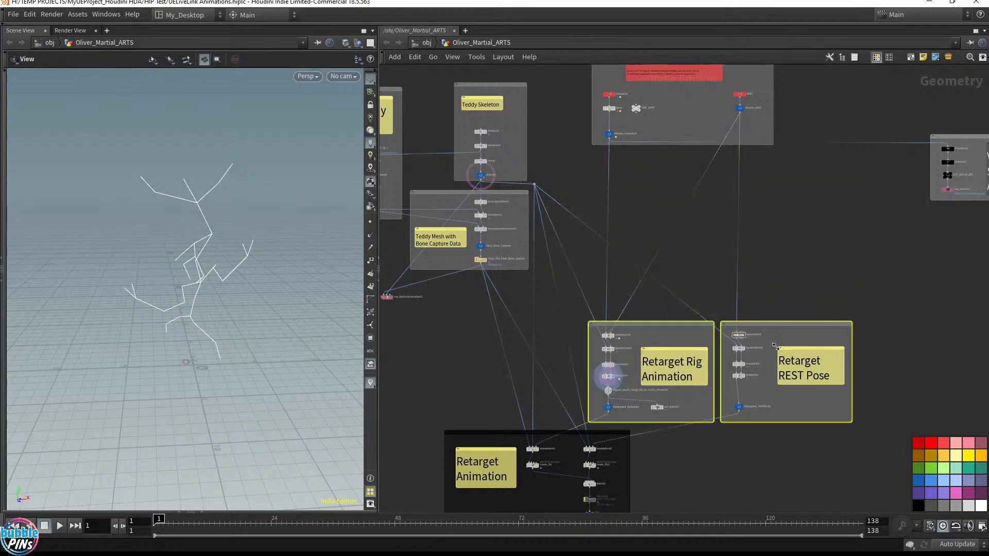
pyautogui.click(922, 505)
# Move the Retarget Animation, Retarget Rig Animation and Retarget REST Pose boxes together further down the network.
pyautogui.moveTo(657, 307); pyautogui.dragTo(703, 249, button='middle')
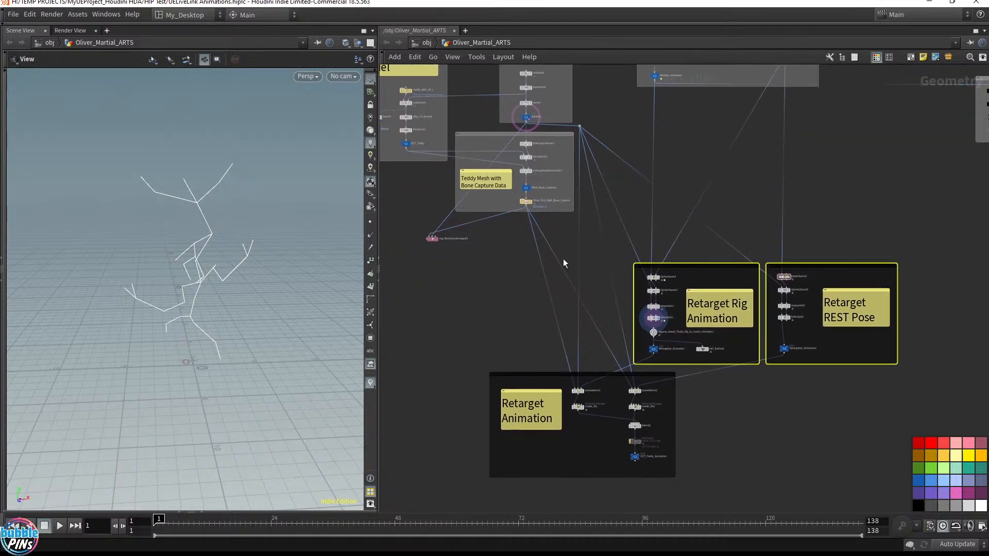
pyautogui.moveTo(488, 250); pyautogui.dragTo(837, 452)
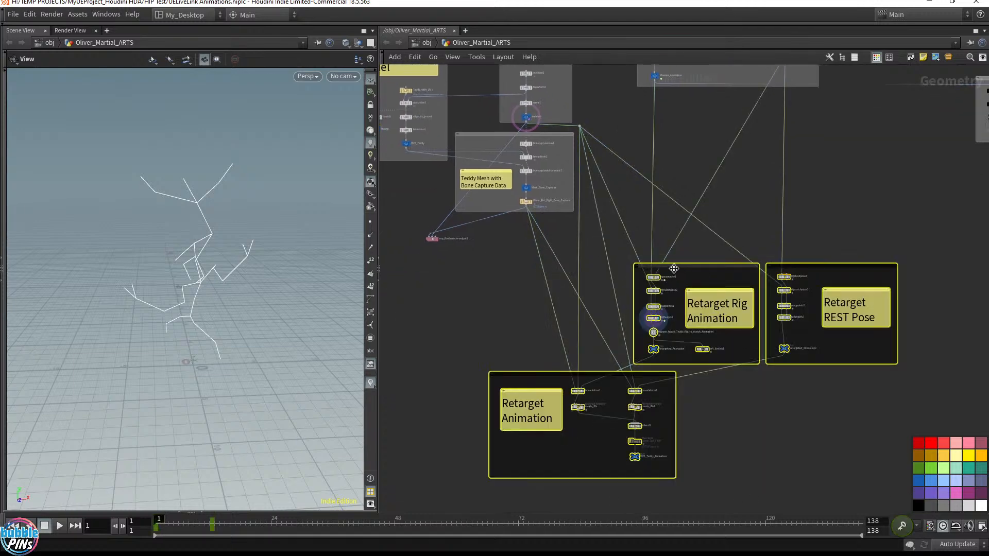
pyautogui.moveTo(673, 267); pyautogui.dragTo(673, 468)
# Move the Mixamo Animation network box directly above the Retarget Rig Animation and Retarget REST Pose boxes and color it black.
pyautogui.moveTo(458, 327); pyautogui.dragTo(541, 467, button='middle')
pyautogui.scroll(2, 637, 330)
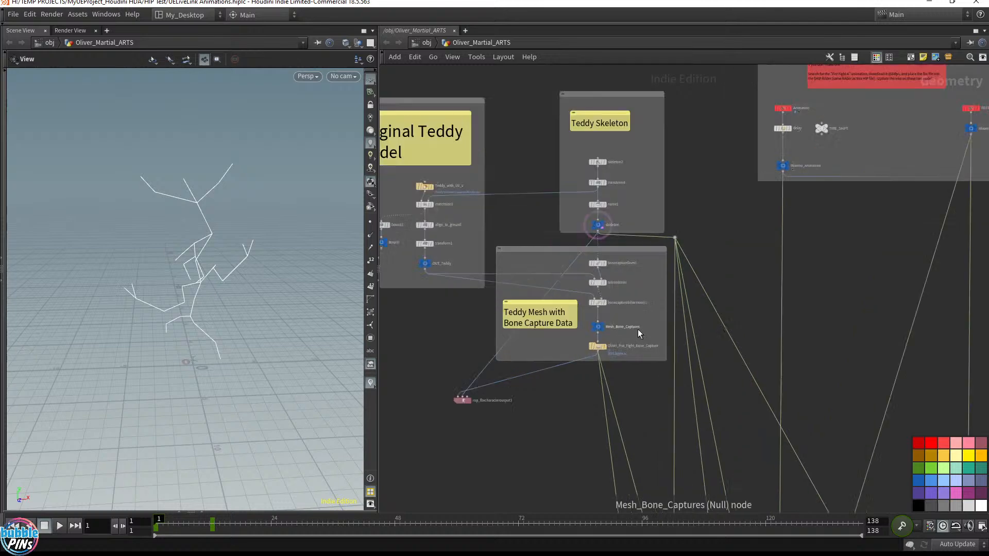
pyautogui.scroll(-1, 638, 330)
pyautogui.scroll(-2, 731, 296)
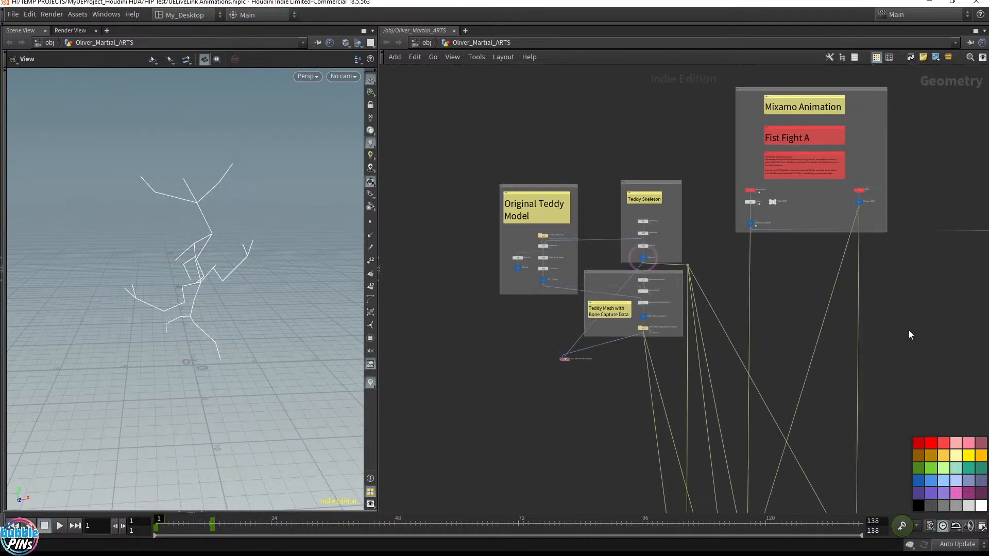
pyautogui.moveTo(909, 330); pyautogui.dragTo(784, 307, button='middle')
pyautogui.moveTo(738, 77); pyautogui.dragTo(768, 398)
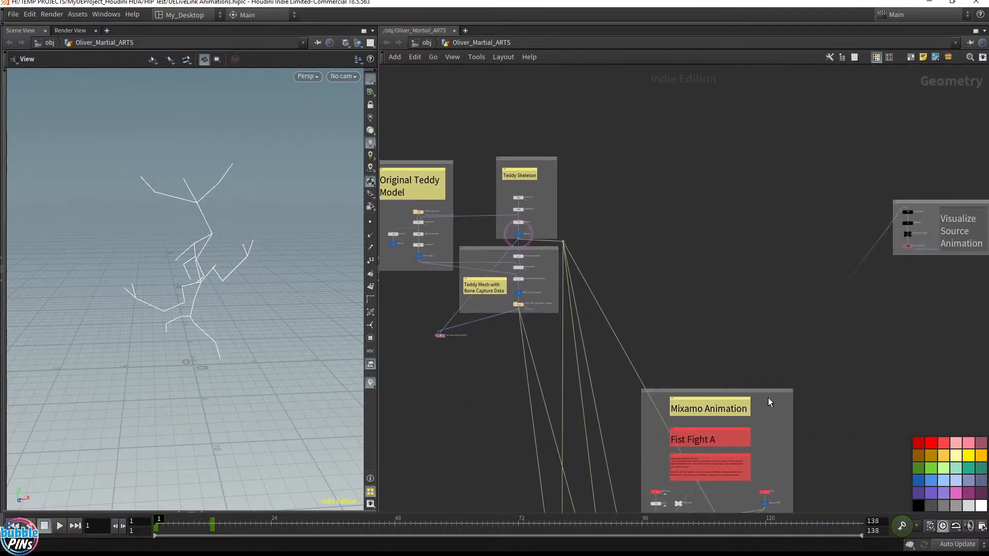
pyautogui.moveTo(768, 397); pyautogui.dragTo(723, 121, button='middle')
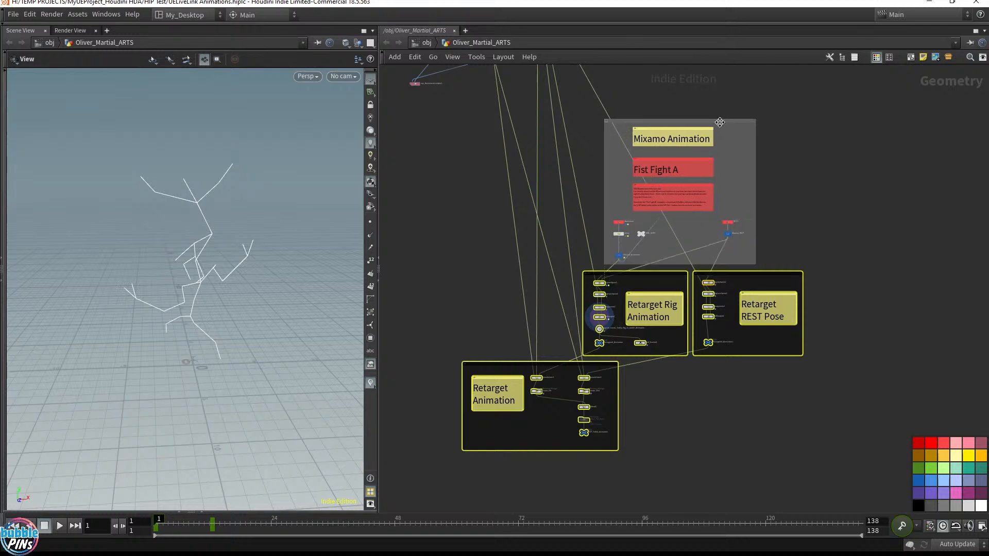
pyautogui.moveTo(724, 148); pyautogui.dragTo(706, 120)
pyautogui.click(716, 119)
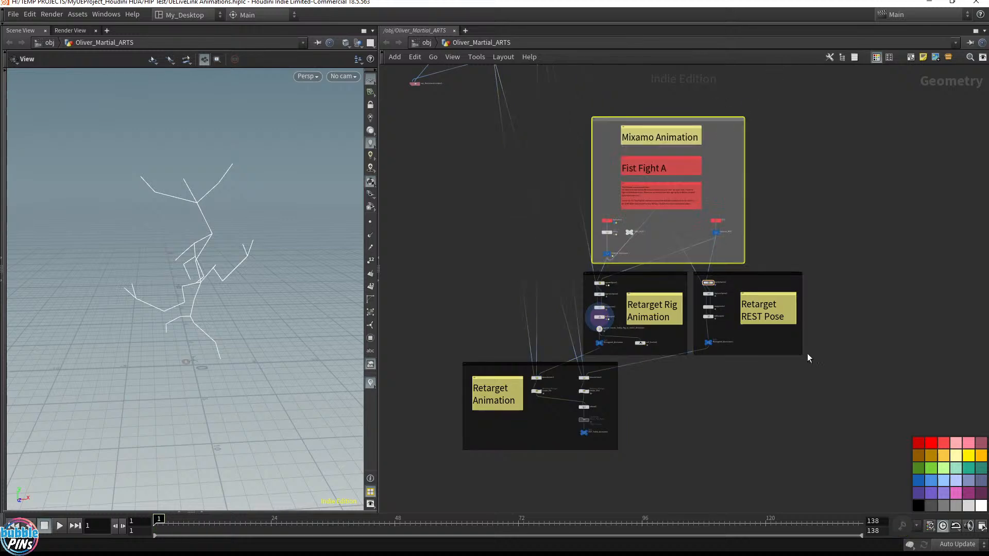
pyautogui.click(918, 506)
pyautogui.scroll(-5, 786, 392)
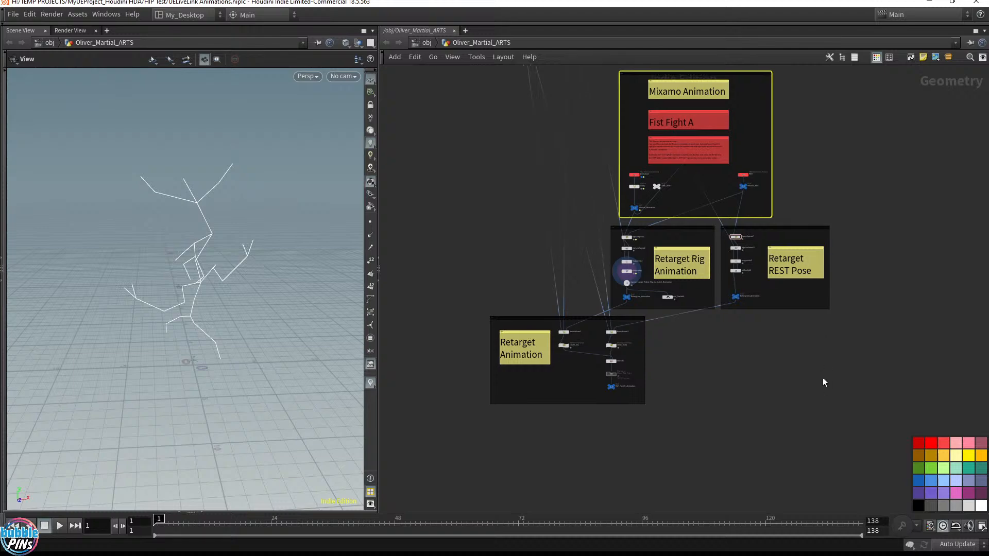
# Move the four black network boxes together well below the teddy model and skeleton boxes.
pyautogui.moveTo(855, 421); pyautogui.dragTo(561, 161)
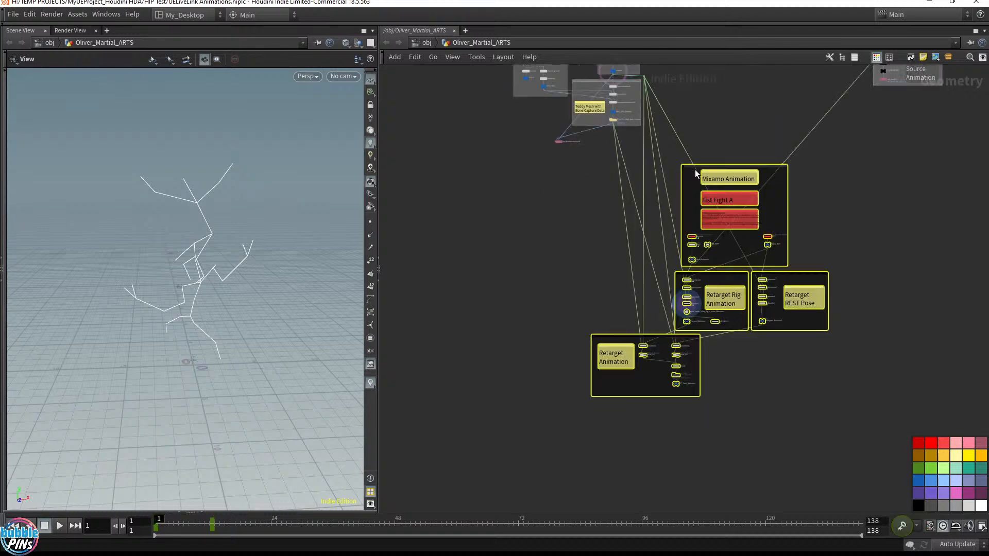
pyautogui.moveTo(723, 169); pyautogui.dragTo(724, 431)
pyautogui.moveTo(723, 171); pyautogui.dragTo(830, 456, button='middle')
# Delete the FBX character output node beneath the Teddy Mesh with Bone Capture Data box.
pyautogui.scroll(8, 756, 362)
pyautogui.moveTo(803, 335); pyautogui.dragTo(804, 263, button='middle')
pyautogui.scroll(-2, 905, 266)
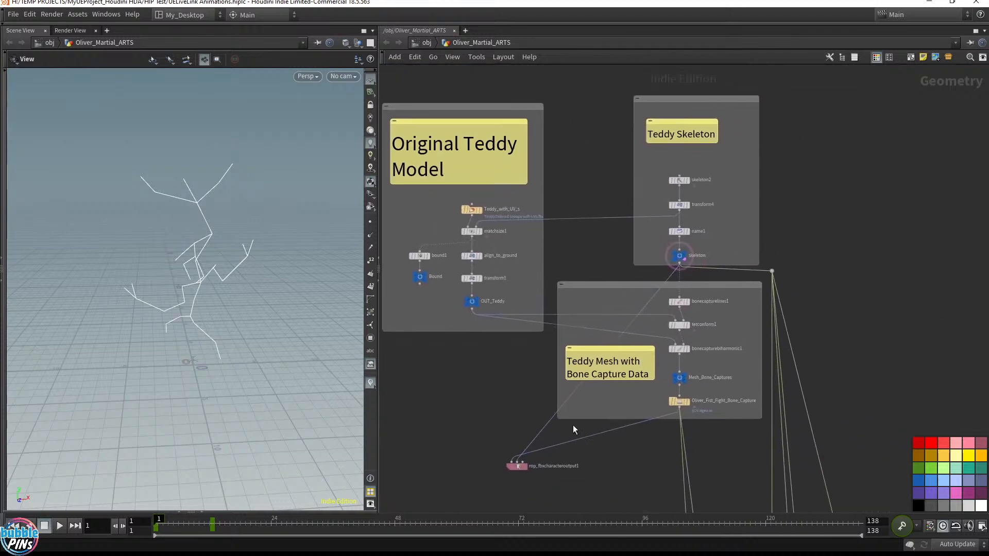
pyautogui.press('Delete')
pyautogui.moveTo(606, 462); pyautogui.dragTo(668, 464, button='middle')
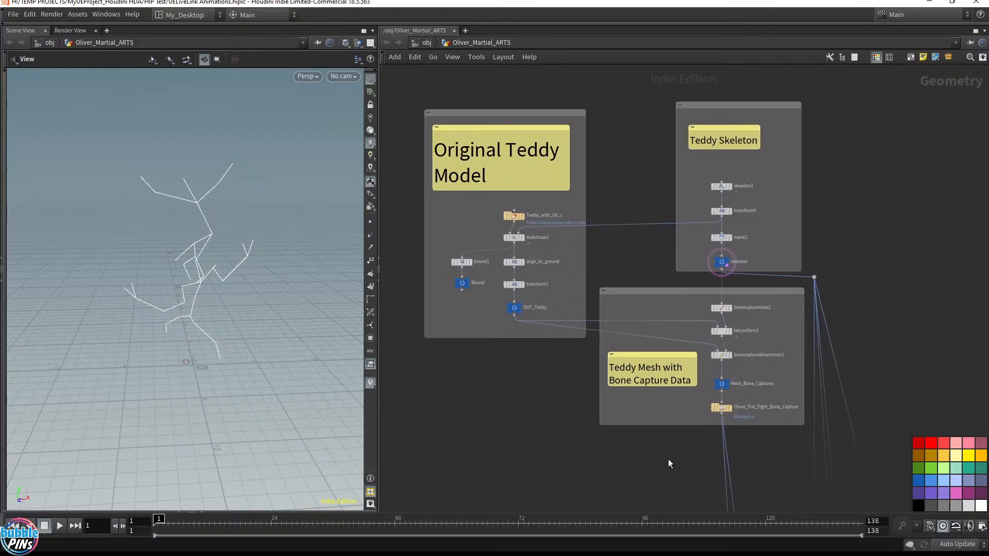
# Display the Teddy_with_UV_s node of the Original Teddy Model and frame the bear in the scene view.
pyautogui.click(522, 218)
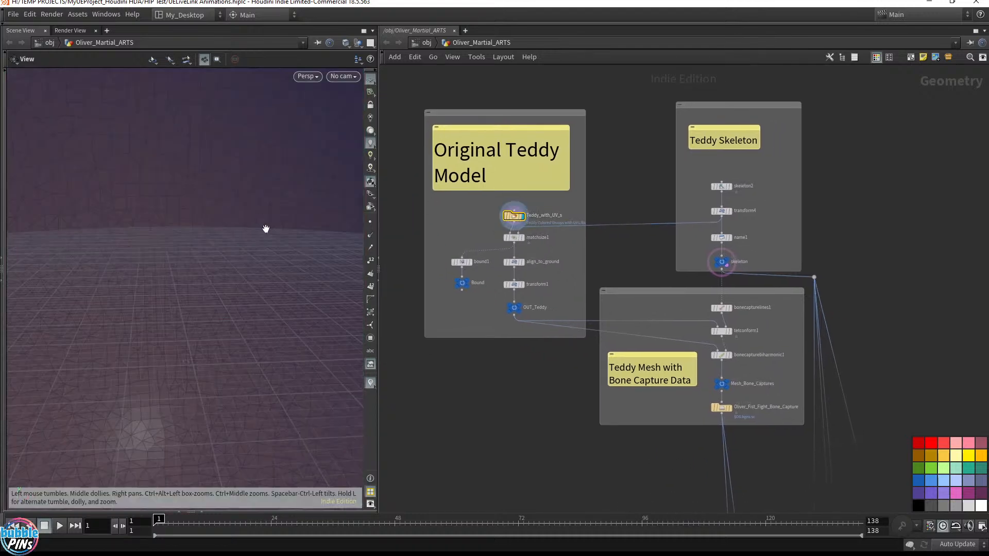
pyautogui.press('f')
pyautogui.moveTo(221, 243); pyautogui.dragTo(273, 247)
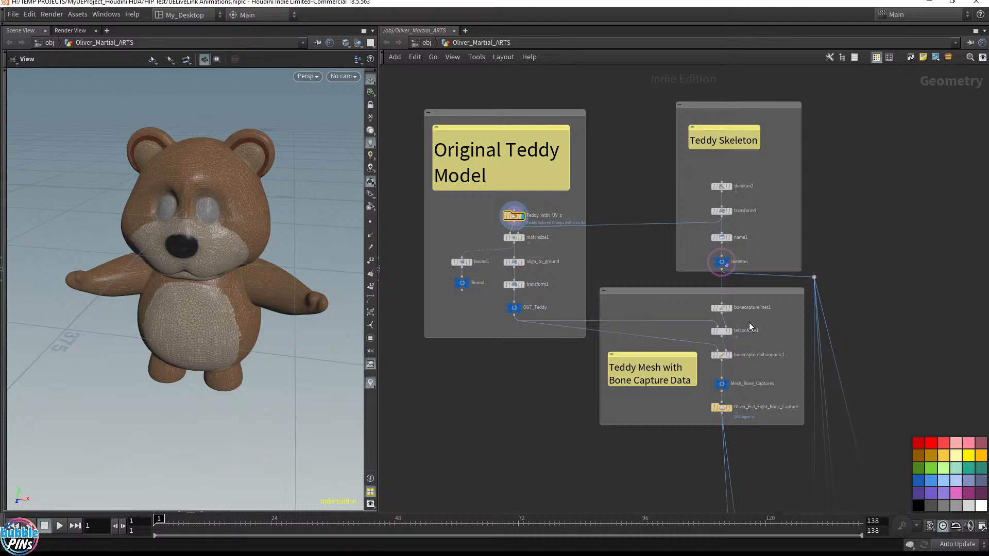
# Display the skeleton node over the templated OUT_Teddy mesh, orbit around it and turn on point markers for the joints.
pyautogui.click(728, 264)
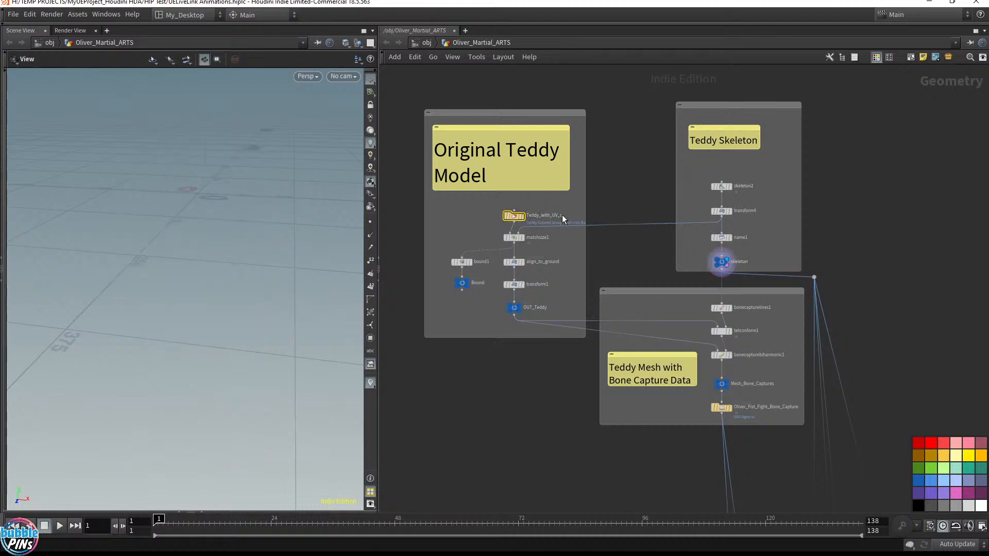
pyautogui.moveTo(522, 221)
pyautogui.click(722, 261)
pyautogui.hotkey('space', 'f')
pyautogui.moveTo(310, 224); pyautogui.dragTo(209, 252)
pyautogui.click(370, 223)
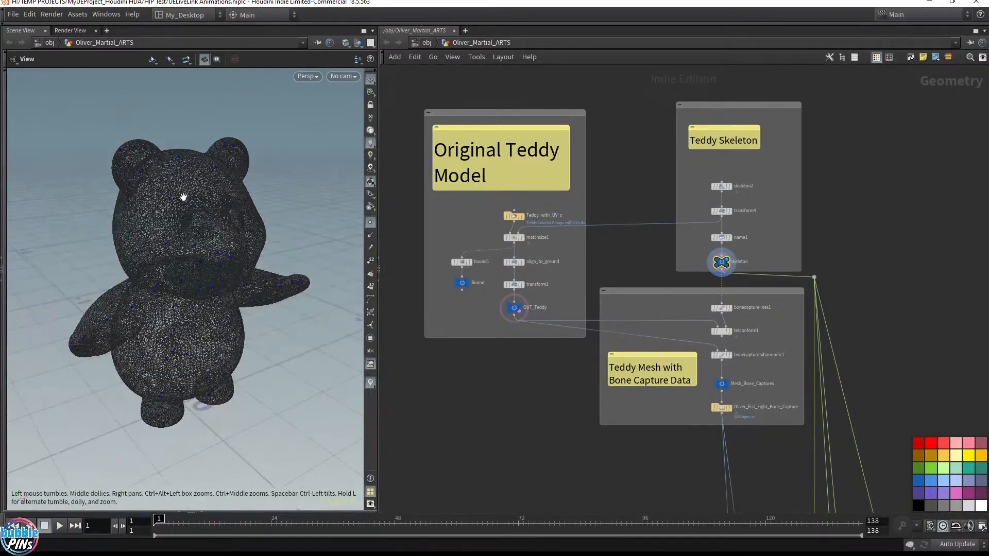
# Set the viewport's point marker size to 9 in the Guides display options.
pyautogui.press('d')
pyautogui.moveTo(273, 167); pyautogui.dragTo(669, 290)
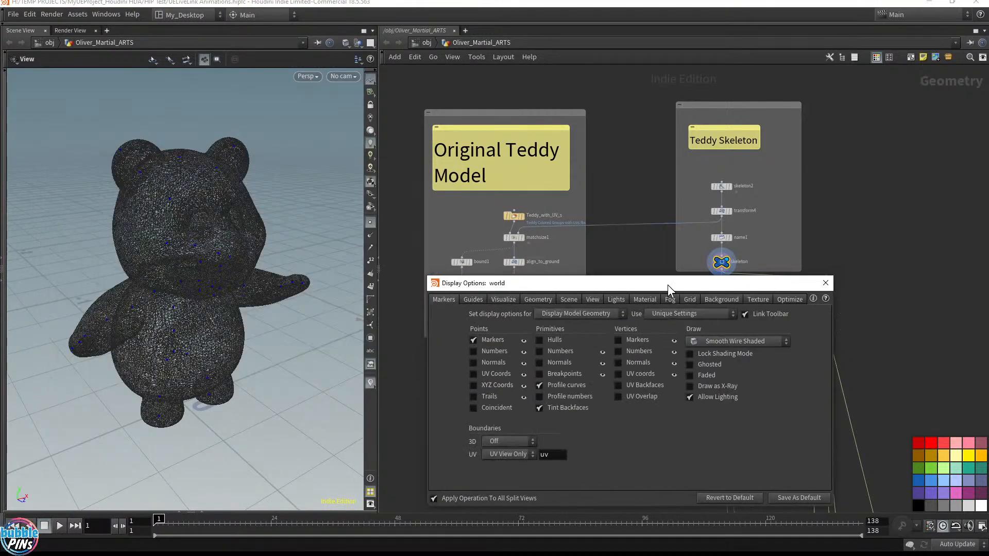
pyautogui.click(470, 300)
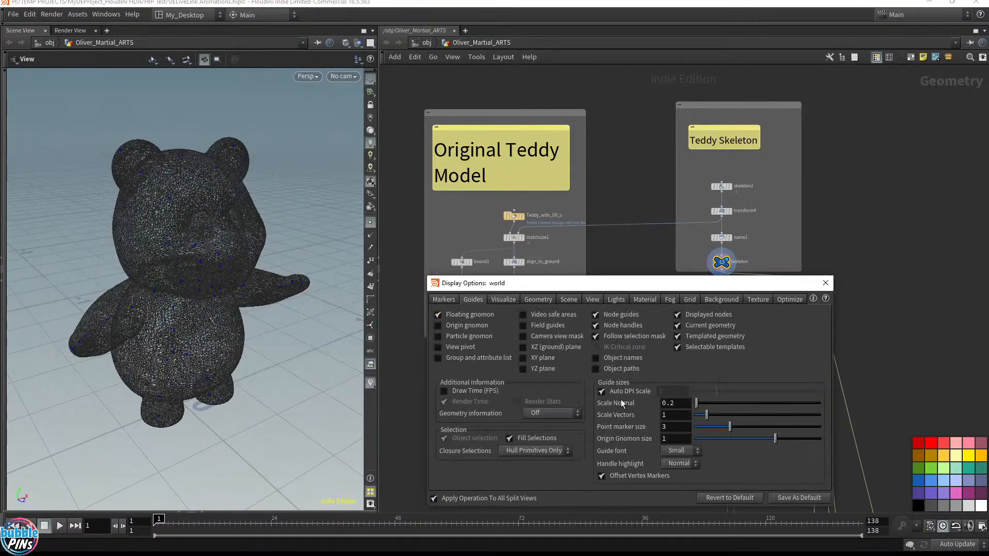
pyautogui.write('9')
pyautogui.press('Return')
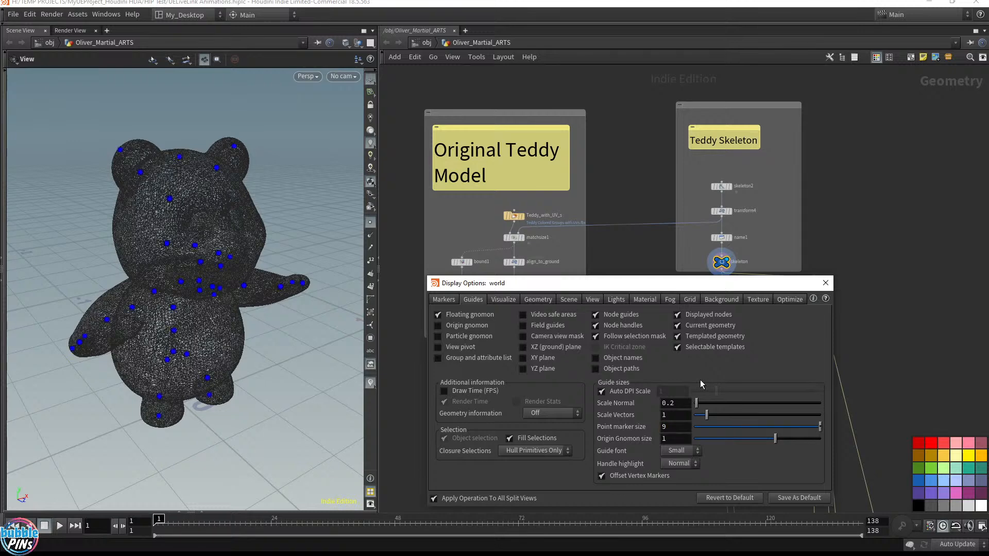
pyautogui.click(826, 283)
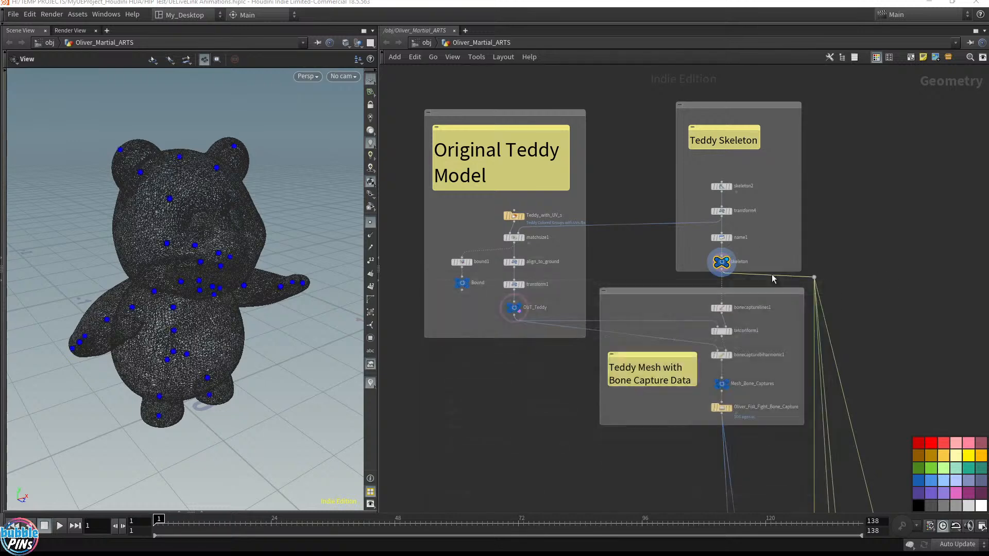
# Toggle the OUT_Teddy template off and back on to compare the bare skeleton with its placement inside the mesh.
pyautogui.click(738, 279)
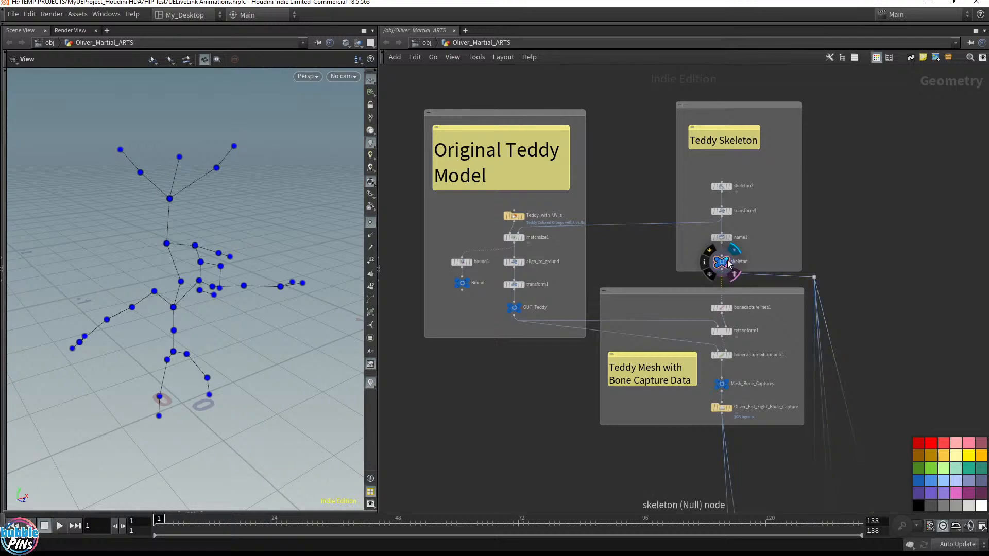
pyautogui.click(518, 313)
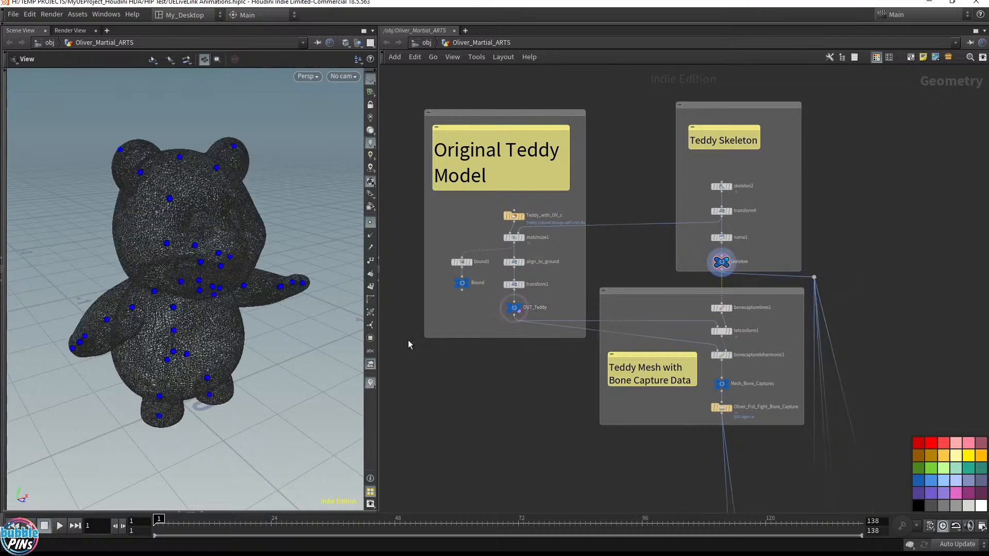
pyautogui.moveTo(245, 299); pyautogui.dragTo(268, 288)
# Examine the Teddy Skeleton and Teddy Mesh with Bone Capture Data node chains, down to the Oliver_Fist_Fight_Bone_Capture file cache.
pyautogui.moveTo(732, 415)
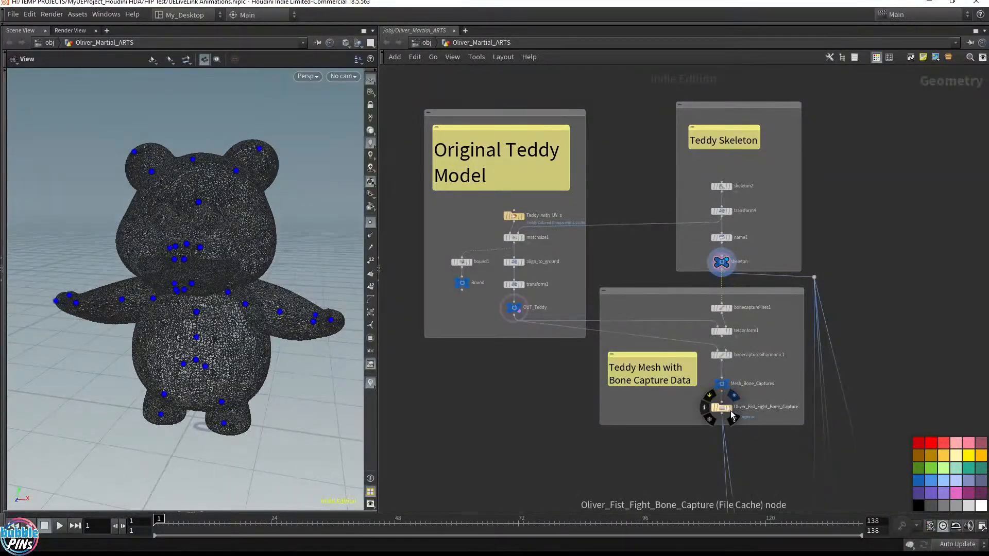
pyautogui.scroll(2, 764, 358)
pyautogui.moveTo(898, 292); pyautogui.dragTo(947, 328, button='middle')
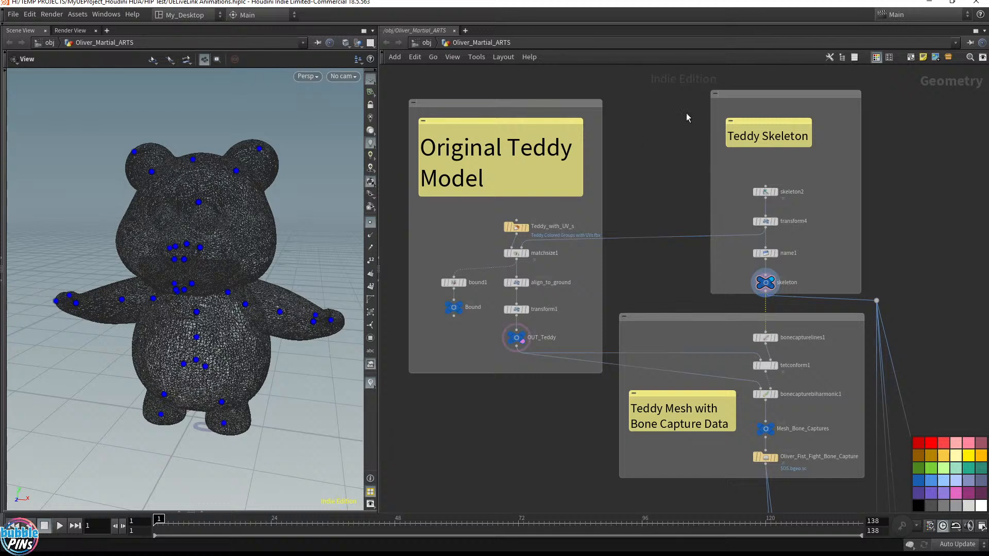
pyautogui.moveTo(782, 460)
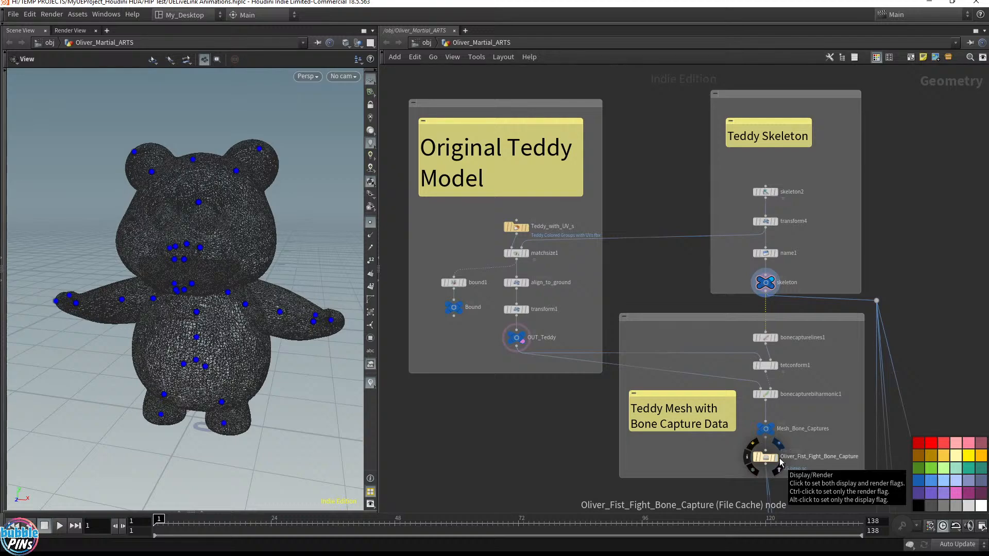
pyautogui.click(780, 459)
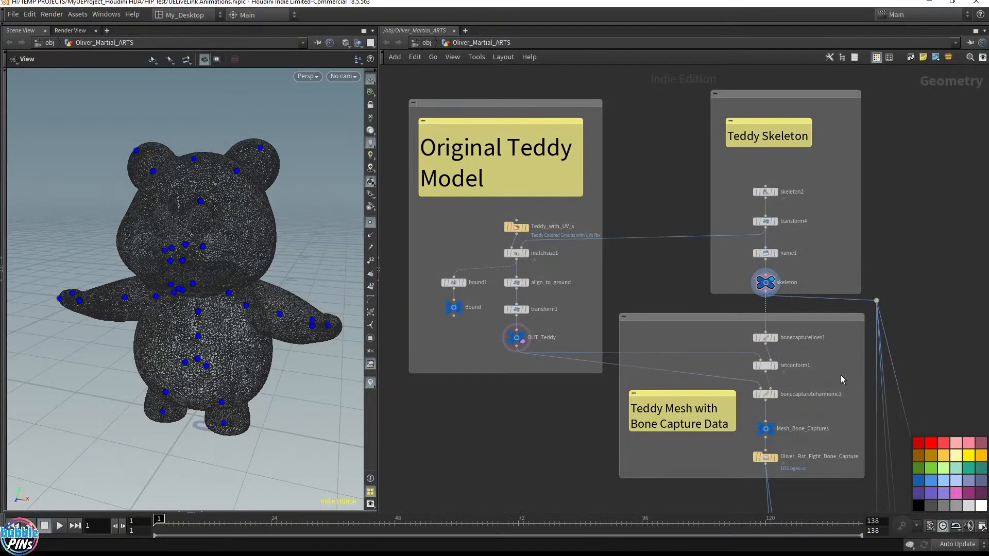
pyautogui.scroll(-3, 841, 375)
pyautogui.moveTo(903, 352); pyautogui.dragTo(835, 174, button='middle')
pyautogui.scroll(3, 739, 266)
pyautogui.moveTo(740, 265); pyautogui.dragTo(790, 464, button='middle')
pyautogui.scroll(1, 766, 368)
pyautogui.moveTo(925, 235); pyautogui.dragTo(972, 275, button='middle')
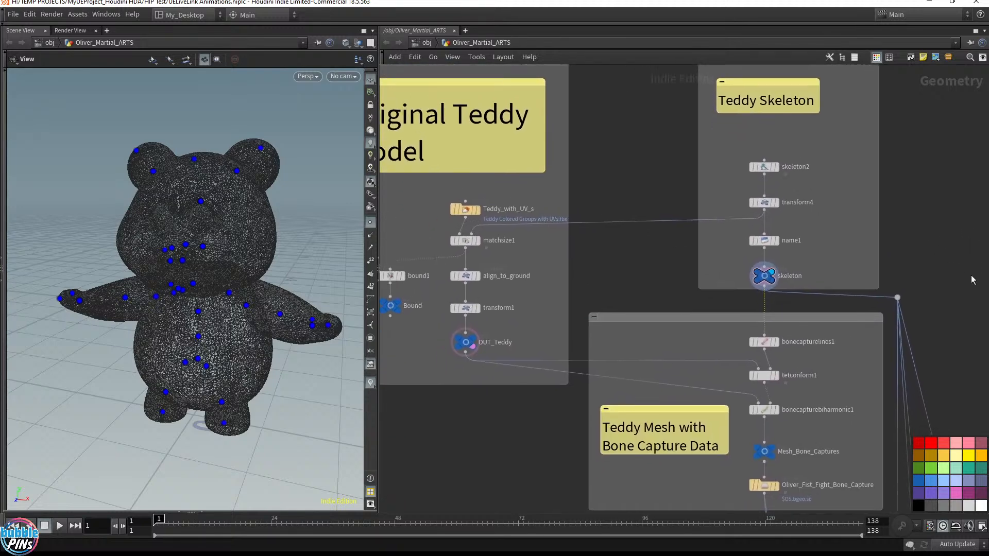
# Remove the OUT_Teddy template, display the Oliver_Fist_Fight_Bone_Capture cache and turn off the point markers.
pyautogui.click(769, 282)
pyautogui.moveTo(854, 374); pyautogui.dragTo(840, 346, button='middle')
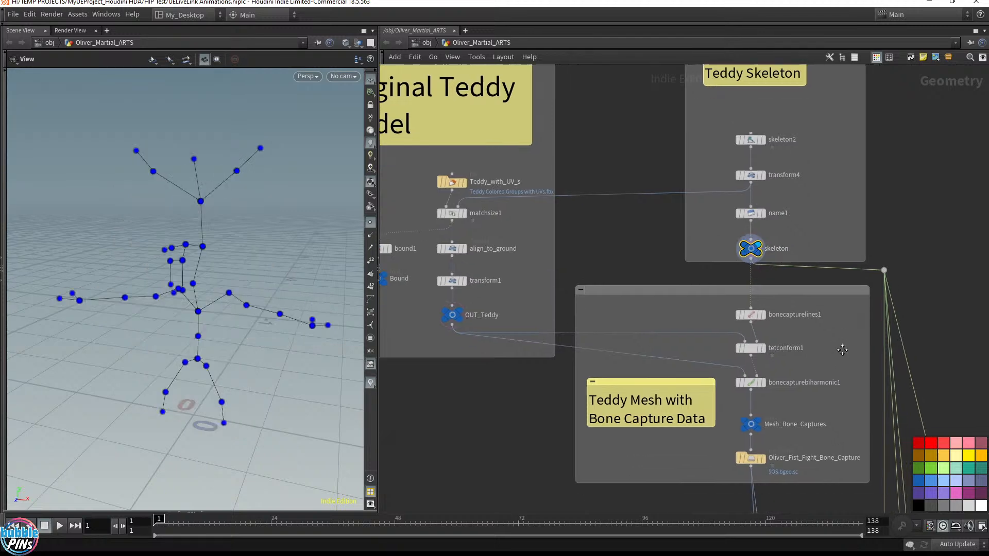
pyautogui.click(757, 459)
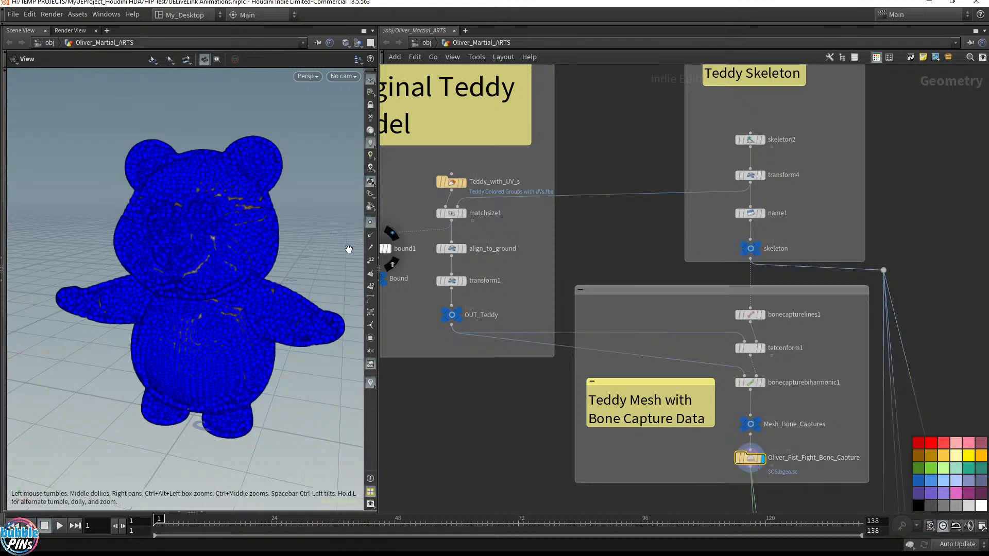
pyautogui.click(370, 221)
pyautogui.click(655, 287)
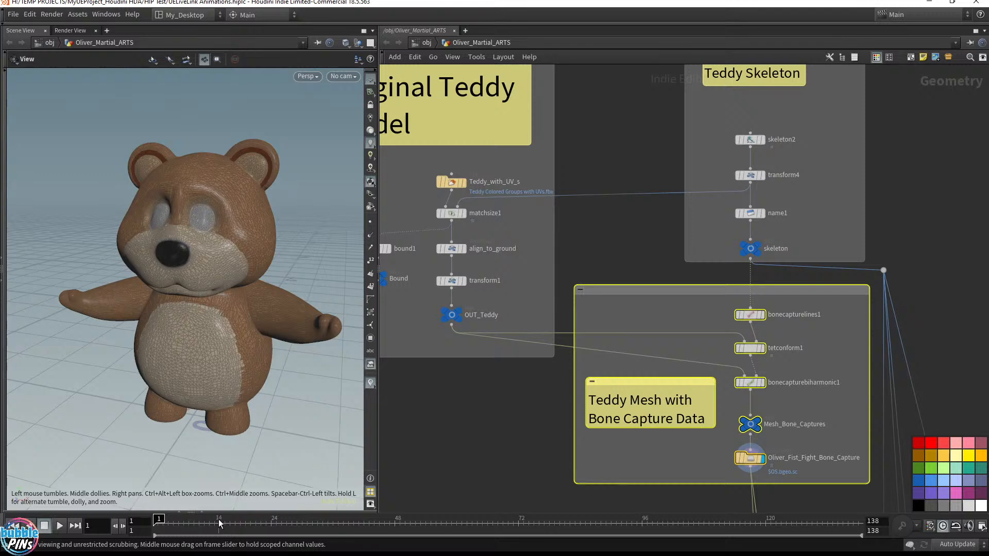
# Reopen and enlarge the Geometry Spreadsheet, and select only the Oliver_Fist_Fight_Bone_Capture node.
pyautogui.click(196, 512)
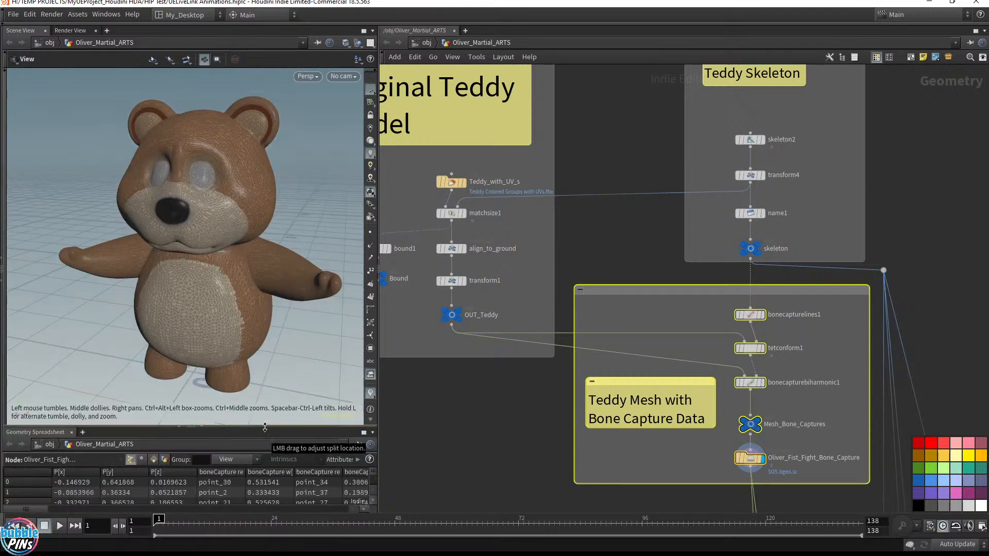
pyautogui.moveTo(265, 427); pyautogui.dragTo(265, 391)
pyautogui.moveTo(698, 445); pyautogui.dragTo(795, 465)
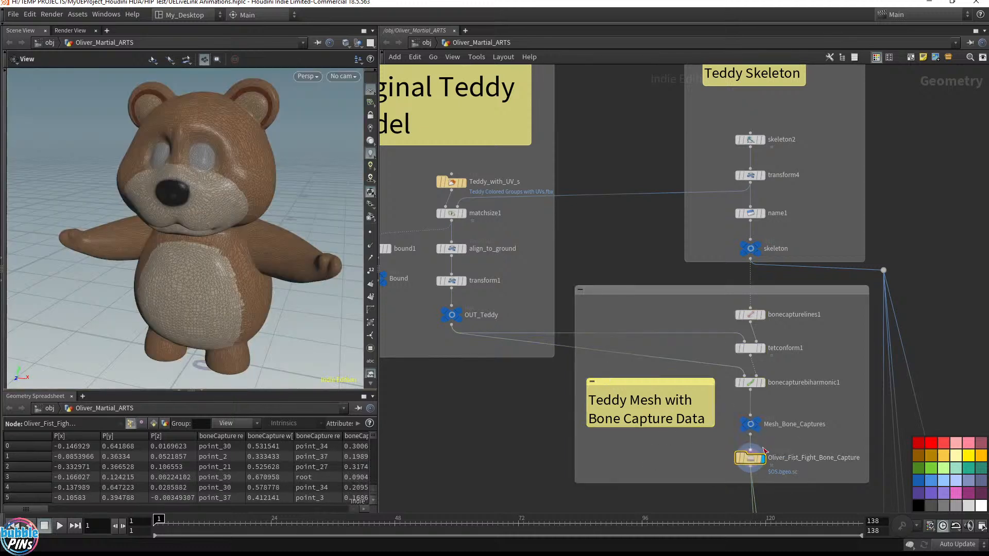
# Compare OUT_Teddy with the Oliver_Fist_Fight_Bone_Capture cache and examine the cache's bone capture region and weight columns in the spreadsheet.
pyautogui.moveTo(775, 434)
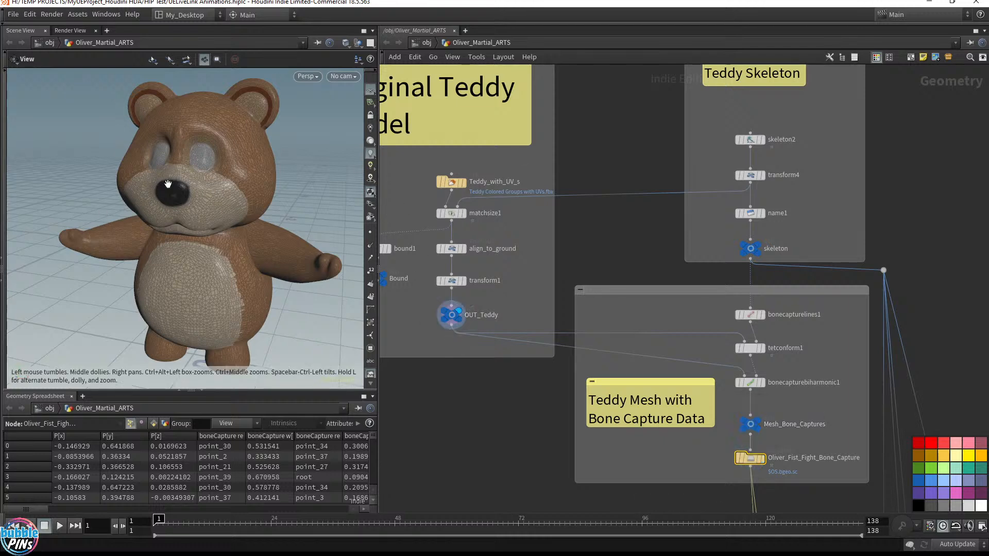
pyautogui.click(765, 457)
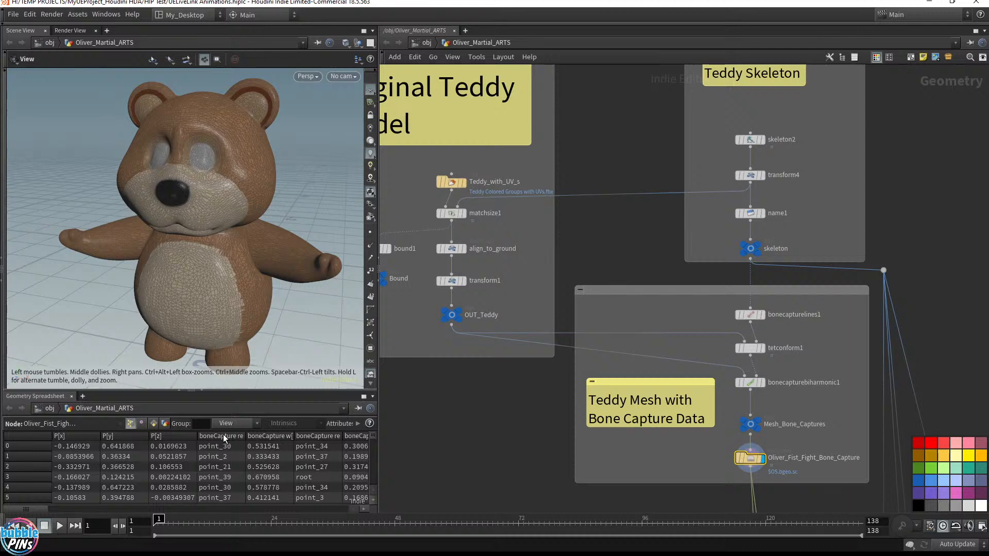
pyautogui.moveTo(44, 509); pyautogui.dragTo(109, 519)
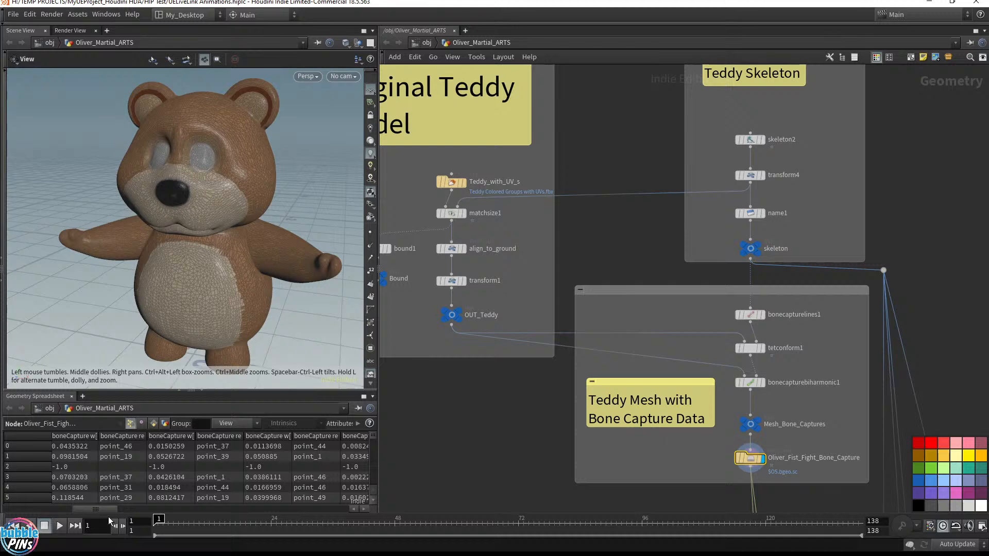
pyautogui.moveTo(109, 522); pyautogui.dragTo(2, 507)
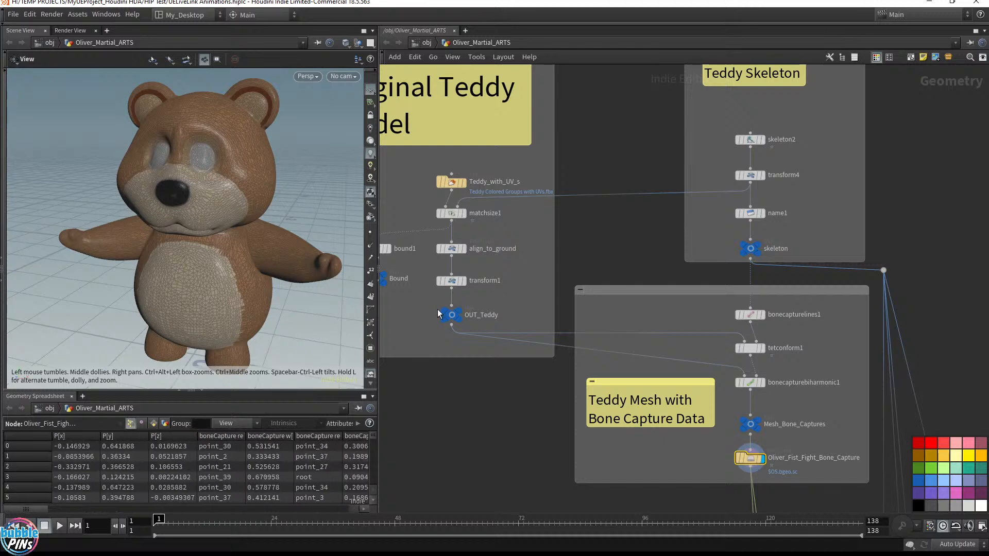
# Compare the point attributes of OUT_Teddy with those of the Oliver_Fist_Fight_Bone_Capture cache in the spreadsheet.
pyautogui.click(451, 315)
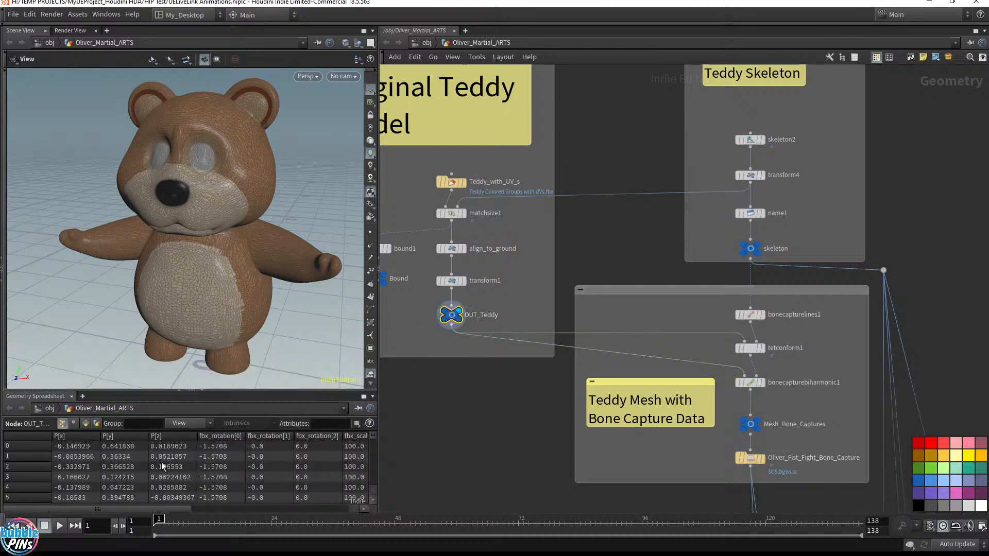
pyautogui.moveTo(93, 511); pyautogui.dragTo(253, 508)
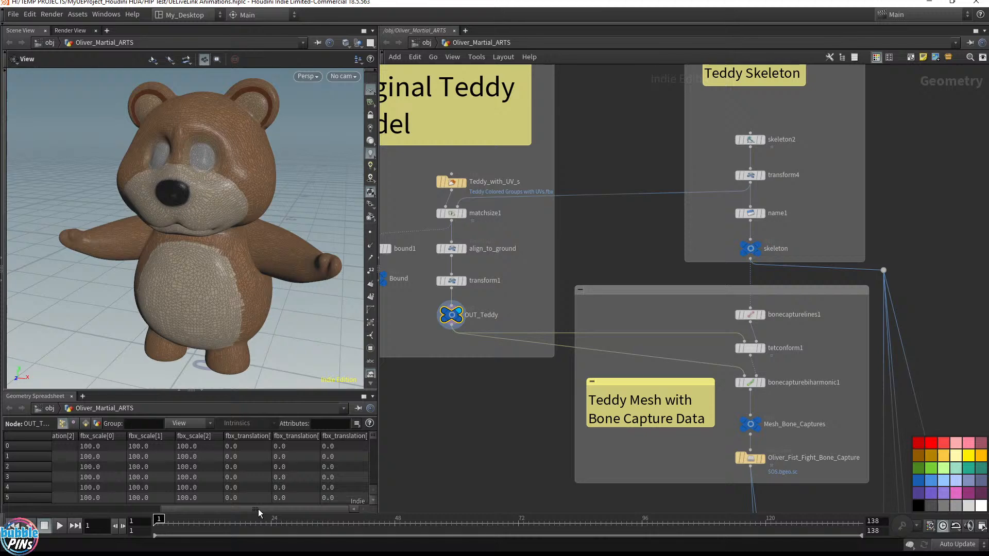
pyautogui.moveTo(259, 513); pyautogui.dragTo(100, 512)
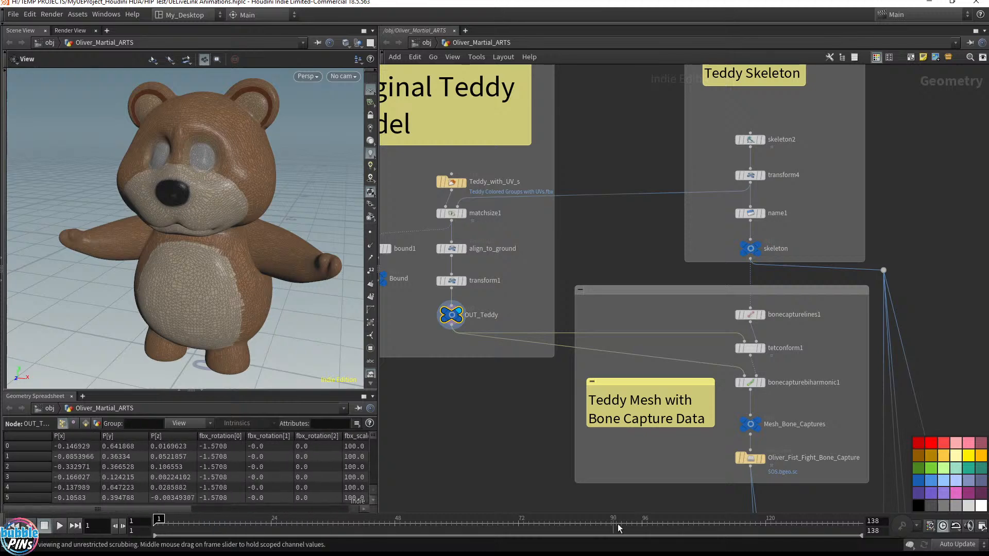
pyautogui.click(758, 459)
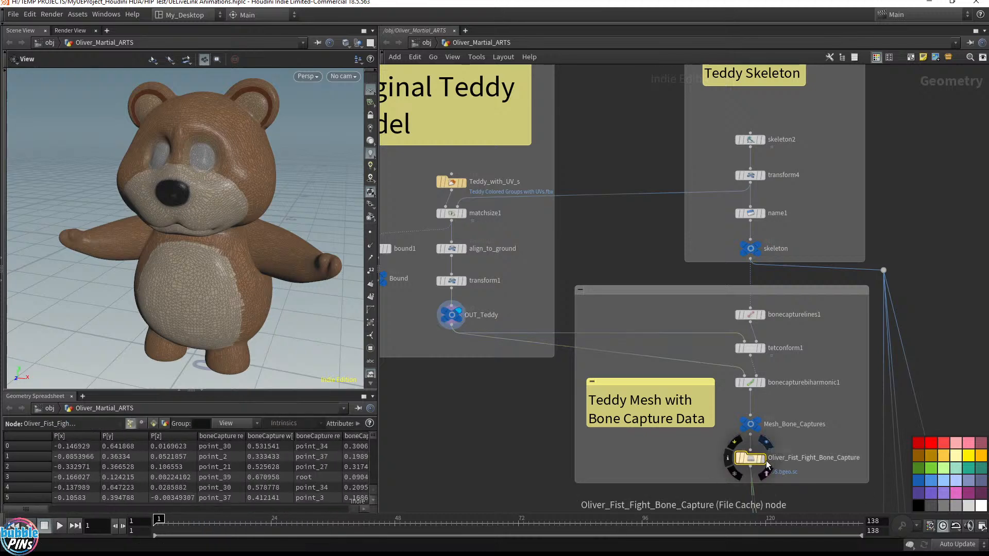
# Move the Retarget Rig Animation network box up beside the Teddy Skeleton and Teddy Mesh with Bone Capture Data boxes.
pyautogui.scroll(-2, 824, 473)
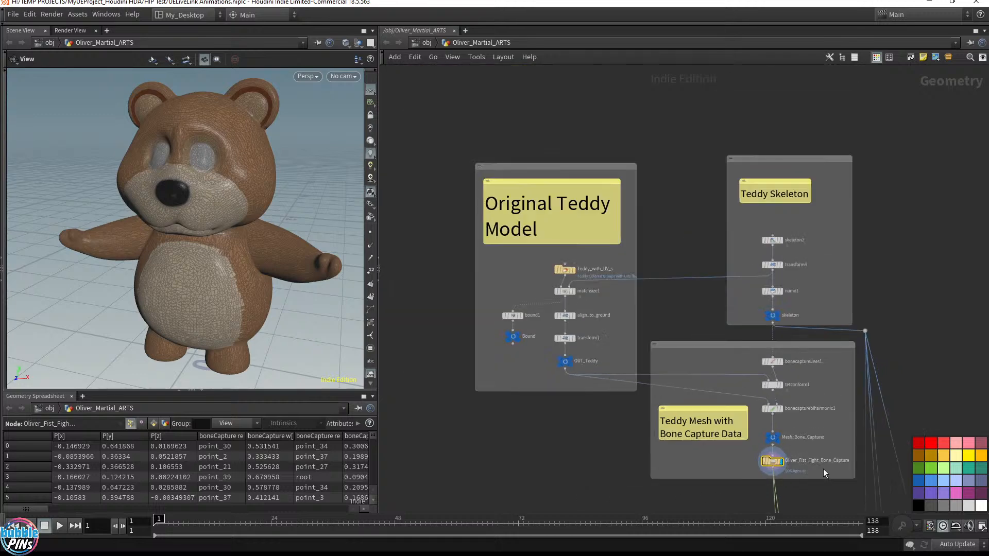
pyautogui.moveTo(824, 473); pyautogui.dragTo(600, 369, button='middle')
pyautogui.scroll(-4, 600, 372)
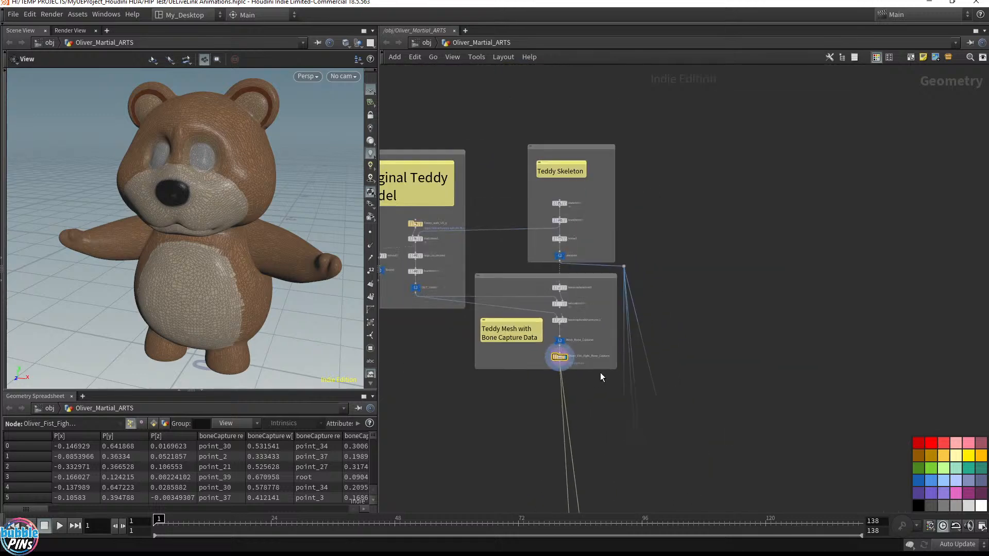
pyautogui.moveTo(714, 387); pyautogui.dragTo(731, 165, button='middle')
pyautogui.scroll(-2, 764, 316)
pyautogui.moveTo(764, 316); pyautogui.dragTo(703, 94, button='middle')
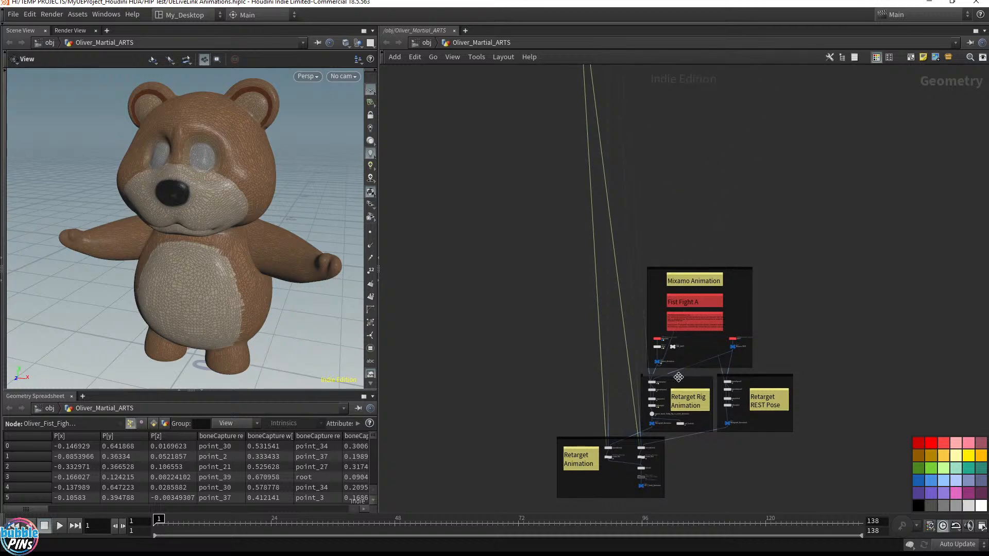
pyautogui.moveTo(676, 378); pyautogui.dragTo(685, 92)
pyautogui.moveTo(740, 104); pyautogui.dragTo(787, 422, button='middle')
pyautogui.moveTo(741, 407); pyautogui.dragTo(719, 229)
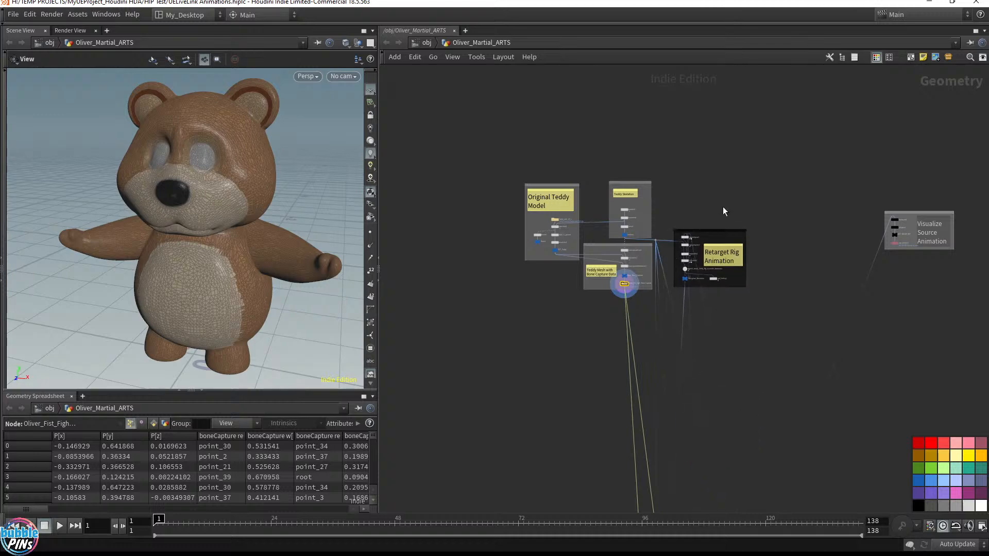
# Recolor the Retarget Rig Animation network box grey like the teddy boxes and nudge it slightly closer to them.
pyautogui.click(974, 508)
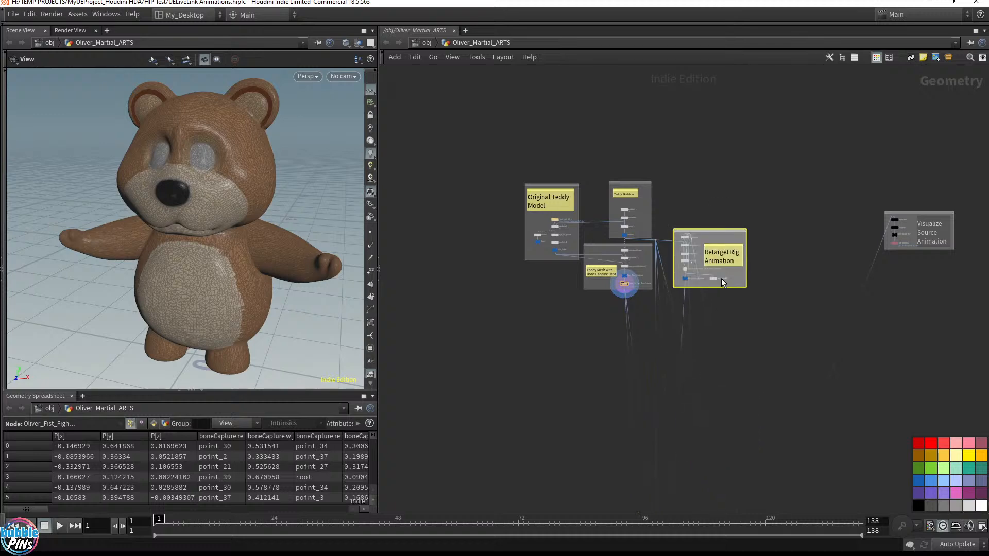
pyautogui.scroll(4, 685, 257)
pyautogui.click(959, 507)
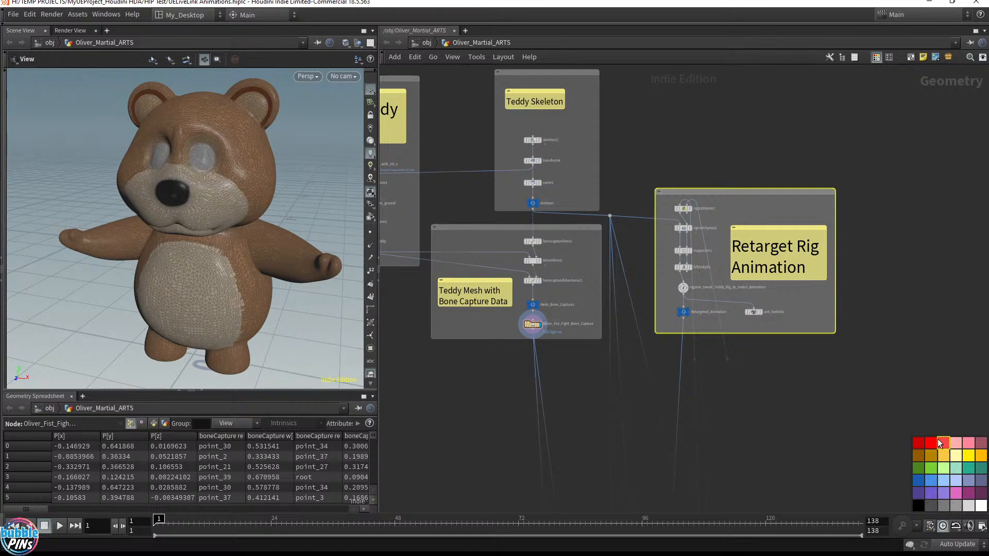
pyautogui.click(950, 508)
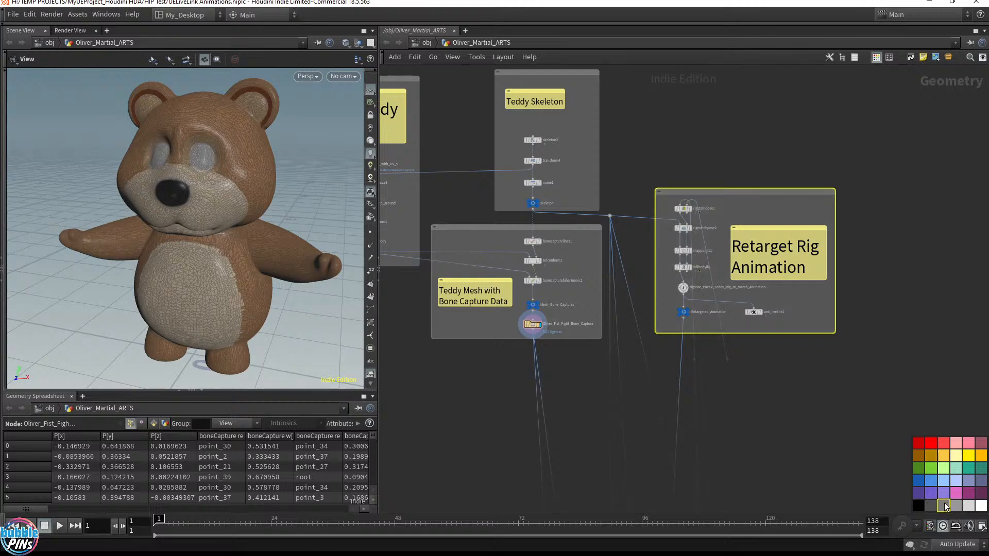
pyautogui.scroll(4, 594, 291)
pyautogui.moveTo(664, 256); pyautogui.dragTo(720, 277, button='middle')
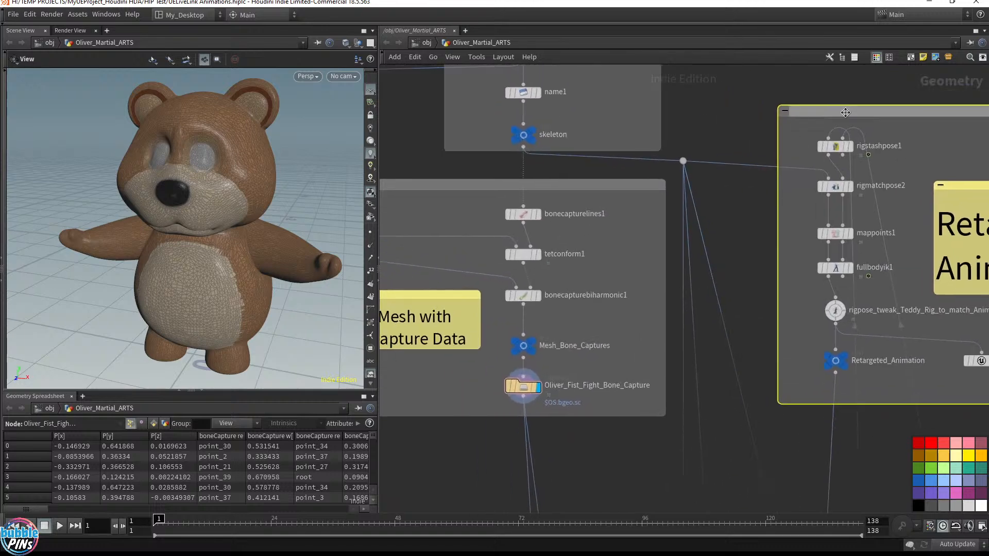
pyautogui.moveTo(845, 108)
pyautogui.mouseDown()
pyautogui.moveTo(791, 91)
pyautogui.moveTo(830, 98)
pyautogui.mouseUp()
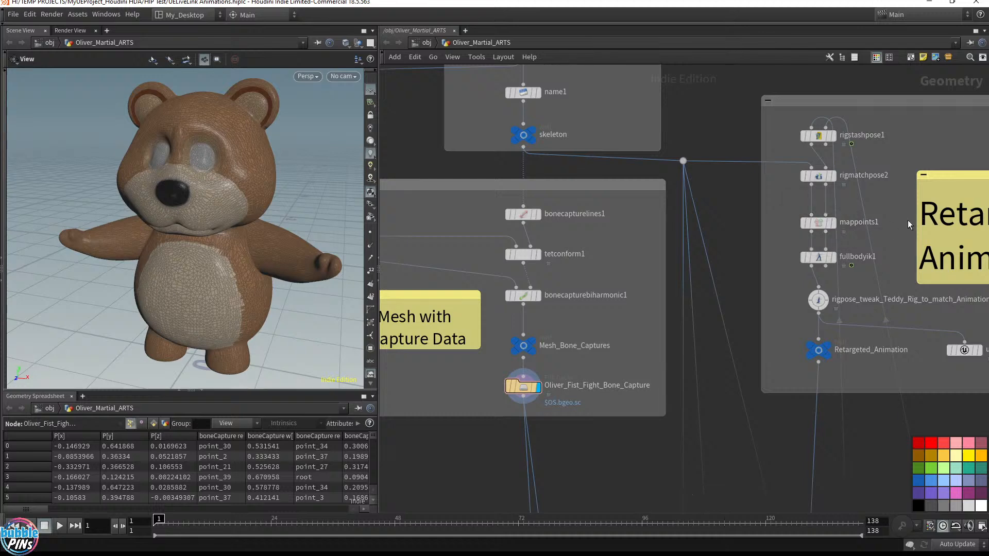
# Move the Mixamo Animation network box up the network and place it directly above the Retarget Rig Animation box.
pyautogui.scroll(-5, 908, 221)
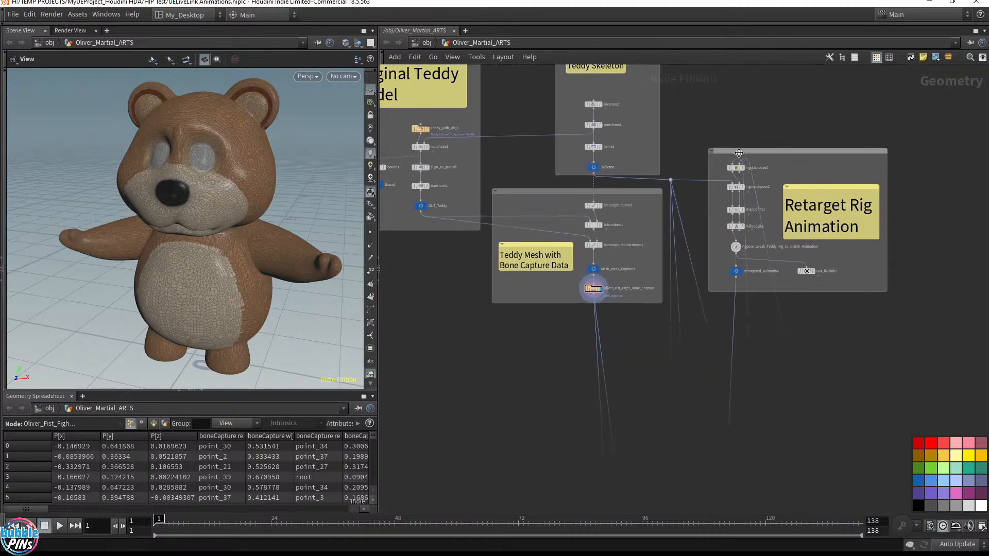
pyautogui.scroll(-8, 705, 227)
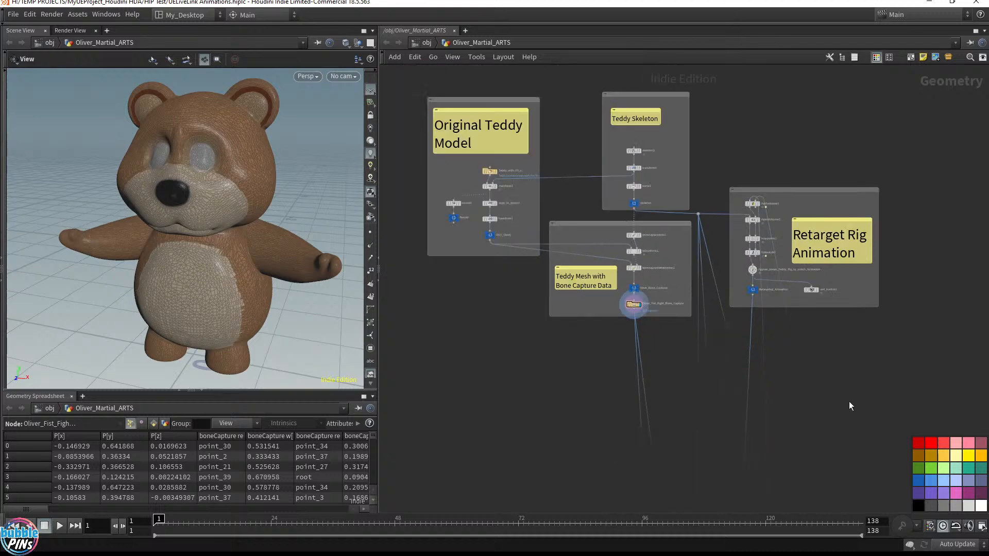
pyautogui.scroll(4, 710, 297)
pyautogui.moveTo(747, 303); pyautogui.dragTo(752, 184, button='middle')
pyautogui.scroll(-3, 727, 389)
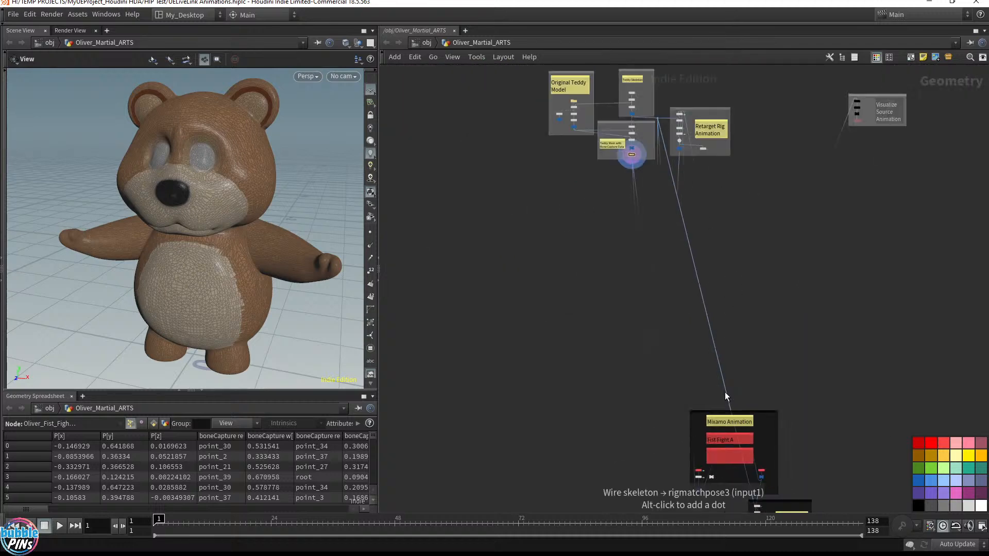
pyautogui.moveTo(706, 388); pyautogui.dragTo(689, 230, button='middle')
pyautogui.scroll(2, 702, 307)
pyautogui.scroll(3, 701, 307)
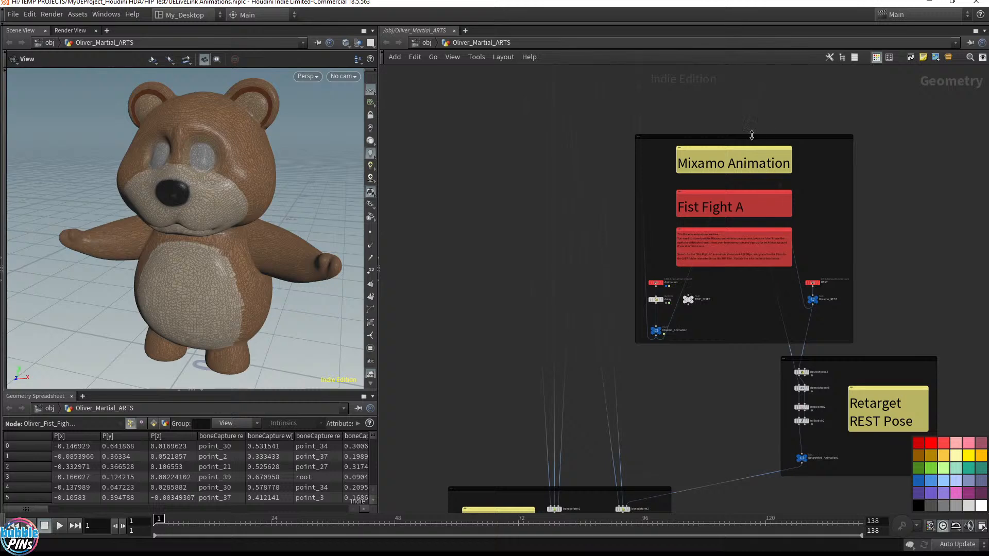
pyautogui.scroll(-5, 749, 138)
pyautogui.moveTo(752, 134); pyautogui.dragTo(788, 389, button='middle')
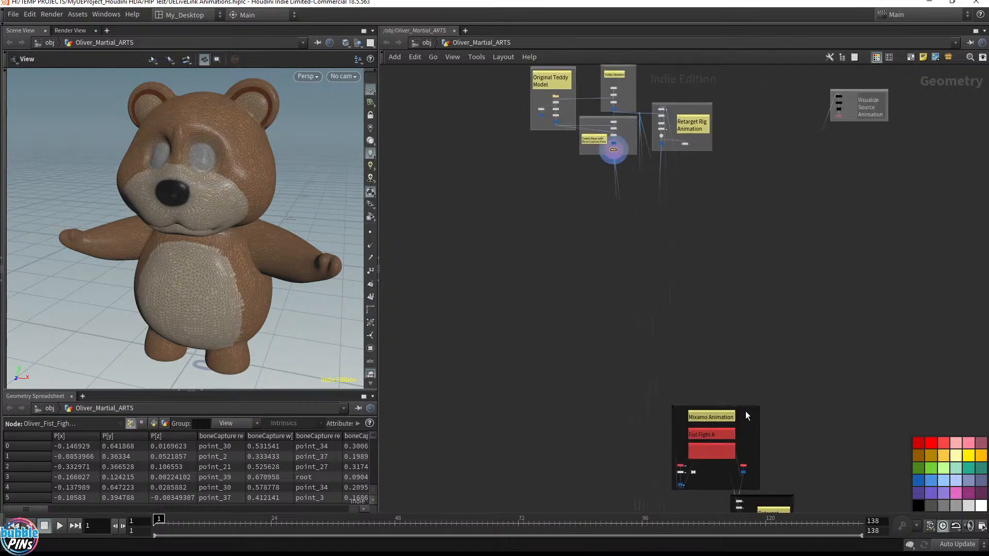
pyautogui.moveTo(747, 416); pyautogui.dragTo(775, 120)
pyautogui.moveTo(801, 83); pyautogui.dragTo(824, 263, button='middle')
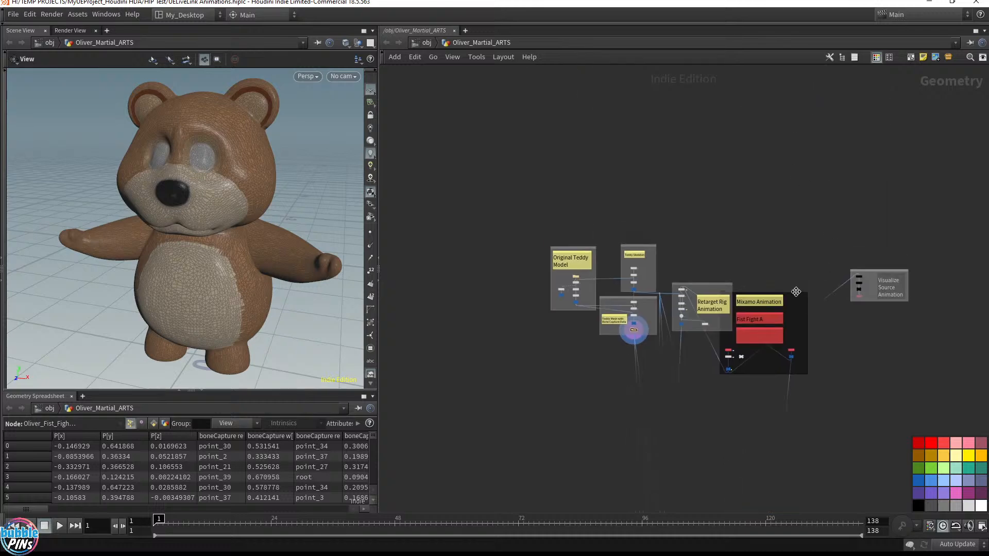
pyautogui.moveTo(796, 292); pyautogui.dragTo(750, 191)
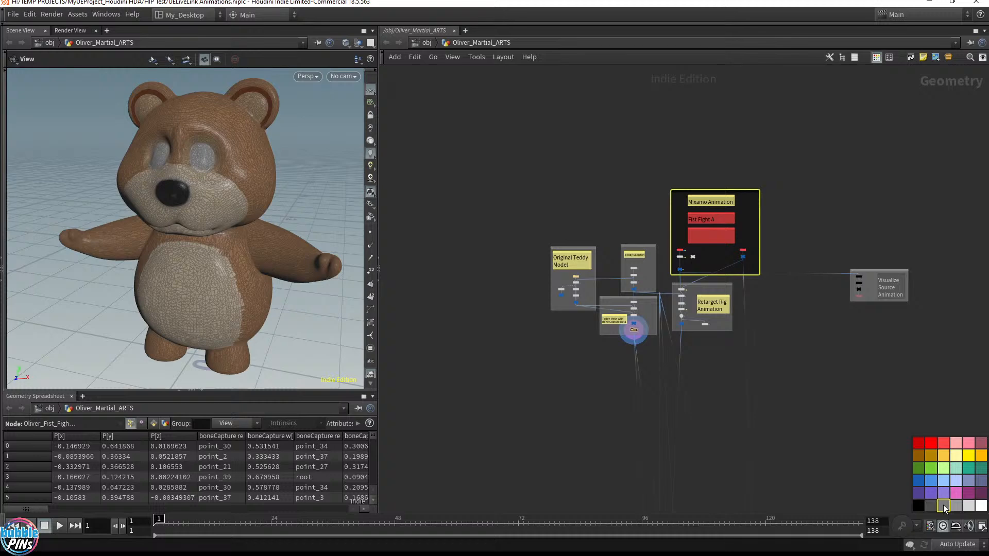
# Pull the bonedeform2 node out of the Retarget Animation network box and place it above the box.
pyautogui.scroll(8, 735, 280)
pyautogui.moveTo(734, 280); pyautogui.dragTo(800, 132, button='middle')
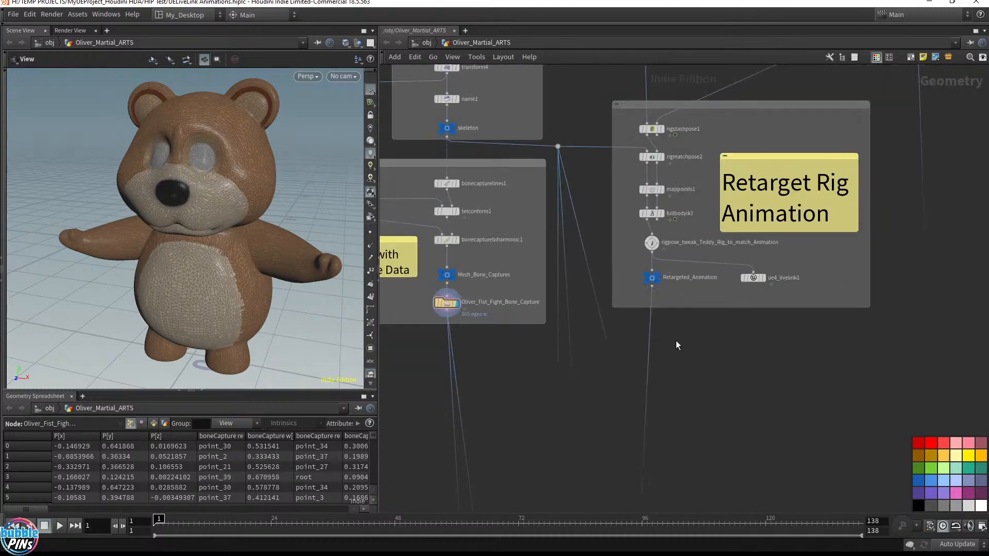
pyautogui.scroll(-5, 707, 416)
pyautogui.moveTo(706, 416); pyautogui.dragTo(642, 361, button='middle')
pyautogui.scroll(6, 642, 361)
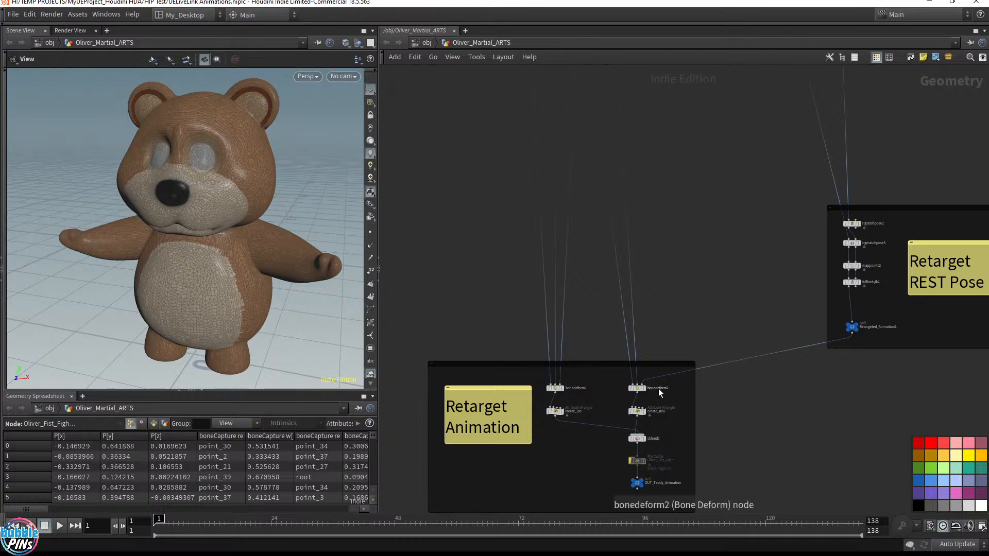
pyautogui.moveTo(659, 391); pyautogui.dragTo(673, 137)
pyautogui.scroll(-2, 693, 242)
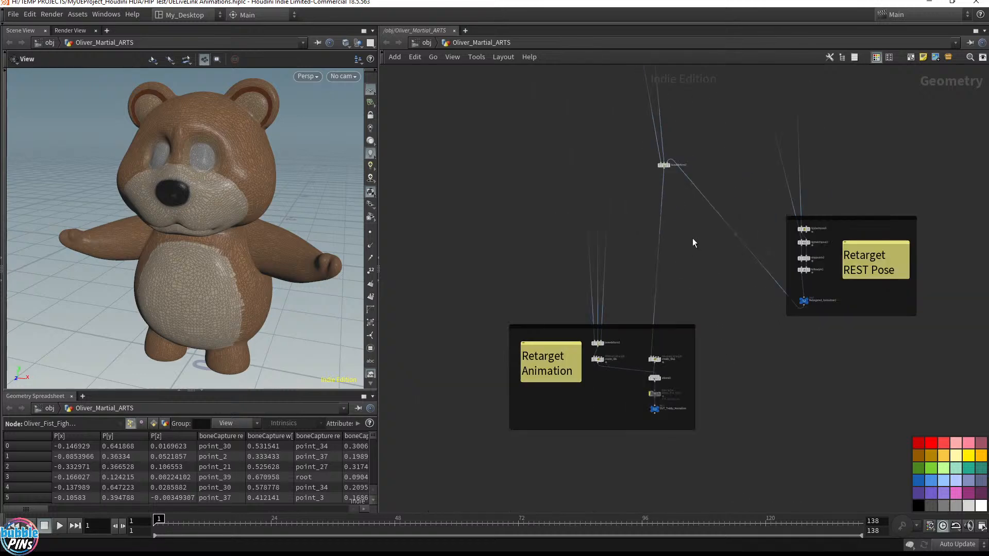
# Move the Retarget REST Pose network box and the bonedeform2 node further up toward the teddy boxes.
pyautogui.moveTo(669, 155); pyautogui.dragTo(614, 212, button='middle')
pyautogui.scroll(3, 720, 317)
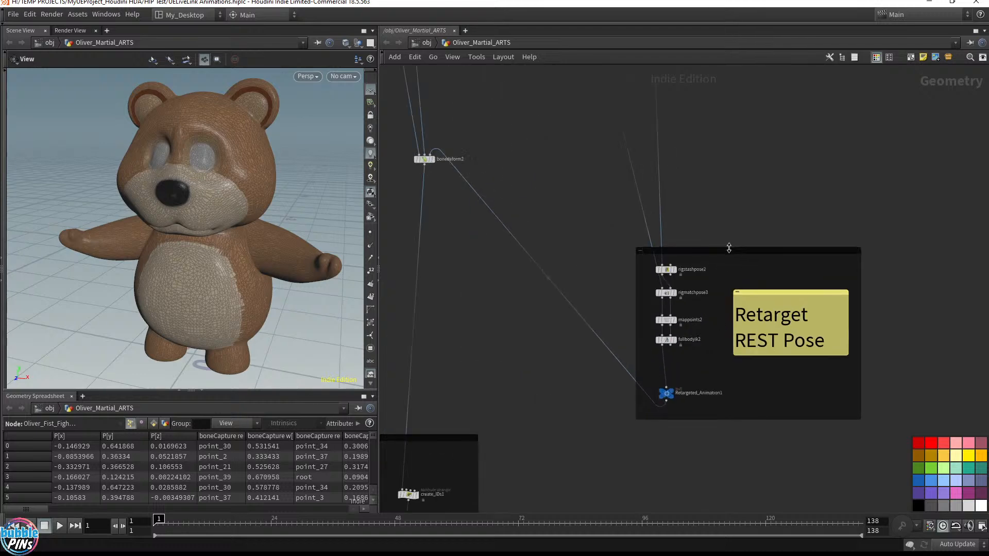
pyautogui.moveTo(545, 199); pyautogui.dragTo(620, 352, button='middle')
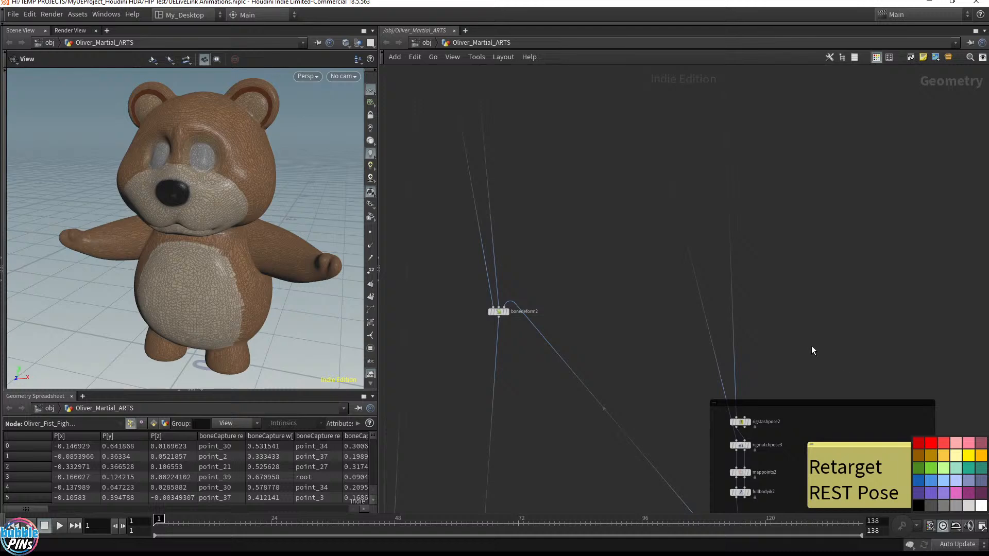
pyautogui.click(766, 408)
pyautogui.moveTo(740, 408); pyautogui.dragTo(699, 114)
pyautogui.moveTo(561, 184); pyautogui.dragTo(627, 385, button='middle')
pyautogui.moveTo(526, 461); pyautogui.dragTo(630, 521)
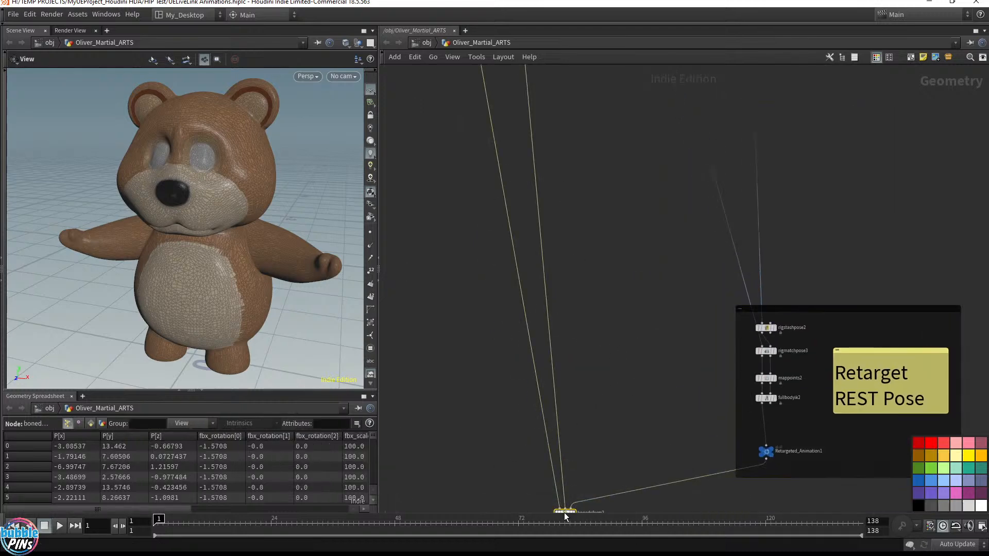
pyautogui.moveTo(569, 511); pyautogui.dragTo(568, 180)
pyautogui.click(850, 341)
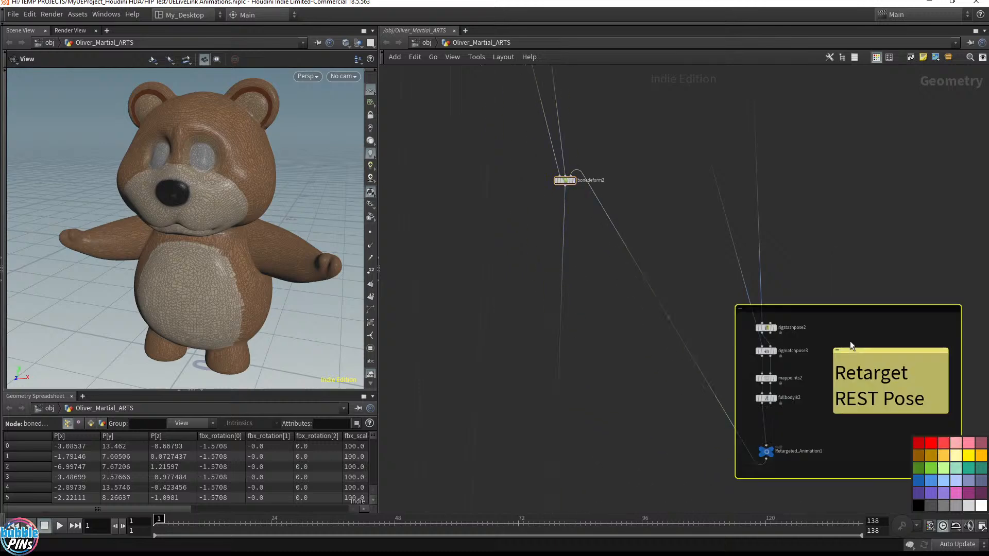
pyautogui.moveTo(850, 308); pyautogui.dragTo(801, 135)
# Place bonedeform2 just below the Teddy Mesh and Retarget Rig Animation boxes, with the Retarget REST Pose box to its right.
pyautogui.scroll(-4, 795, 152)
pyautogui.moveTo(795, 153); pyautogui.dragTo(749, 431, button='middle')
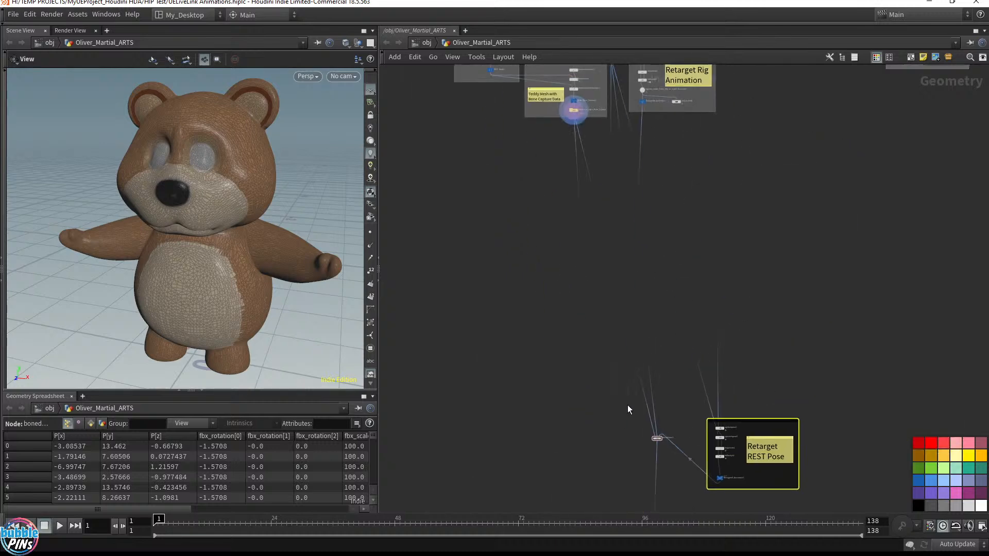
pyautogui.moveTo(657, 439); pyautogui.dragTo(651, 147)
pyautogui.moveTo(651, 147); pyautogui.dragTo(679, 401, button='middle')
pyautogui.scroll(3, 815, 422)
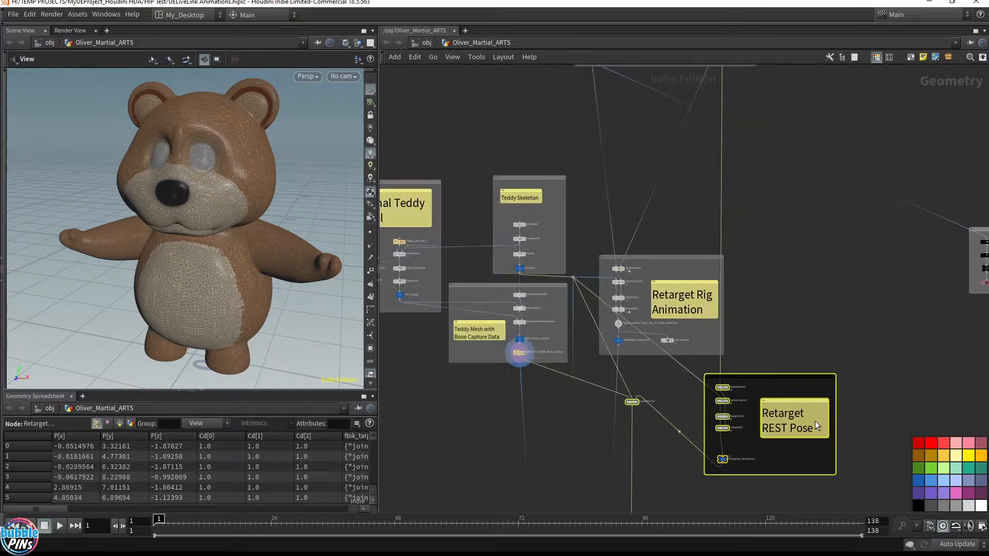
pyautogui.moveTo(779, 379); pyautogui.dragTo(818, 340)
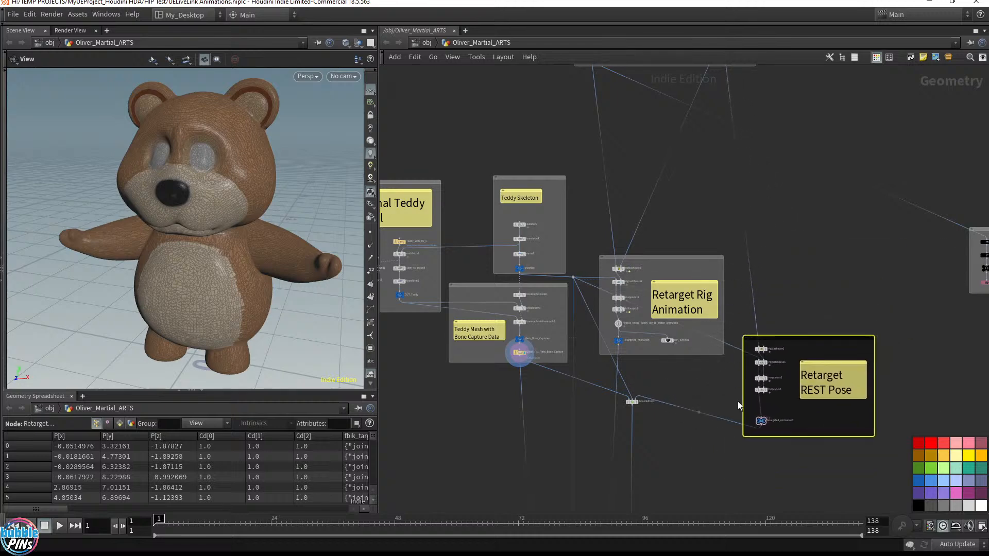
# Shift bonedeform2 closer to the bone capture cache, display it, play its animation and return to frame 1.
pyautogui.click(701, 404)
pyautogui.moveTo(688, 403); pyautogui.dragTo(793, 368, button='middle')
pyautogui.scroll(5, 727, 369)
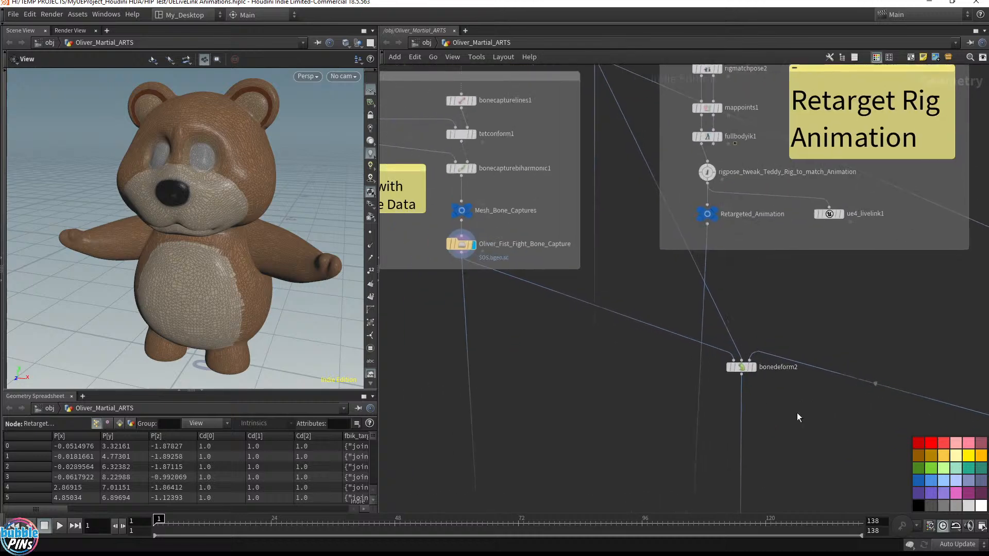
pyautogui.click(754, 369)
pyautogui.moveTo(741, 370); pyautogui.dragTo(636, 355)
pyautogui.press('f')
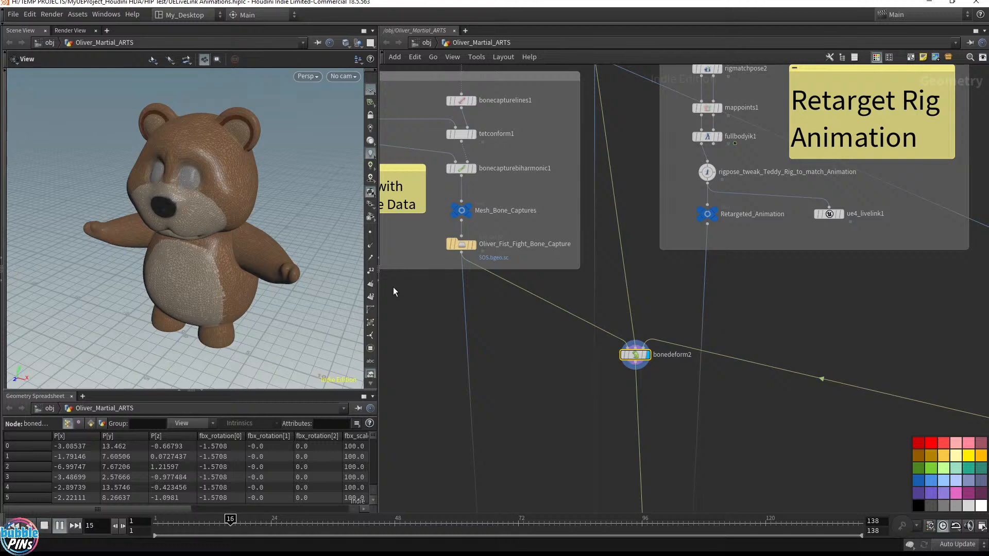
pyautogui.hotkey('ctrl', 'Up')
# Connect Retargeted_Animation to the third input of bonedeform2, then orbit and play back the deformed teddy before returning to frame 1.
pyautogui.moveTo(645, 342); pyautogui.dragTo(707, 225)
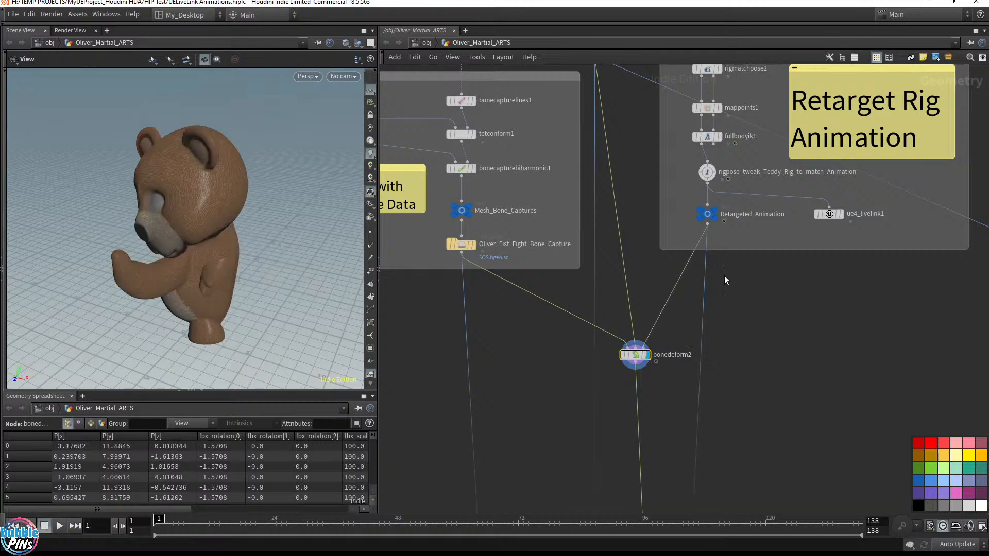
pyautogui.moveTo(195, 222); pyautogui.dragTo(280, 228)
pyautogui.press('Up')
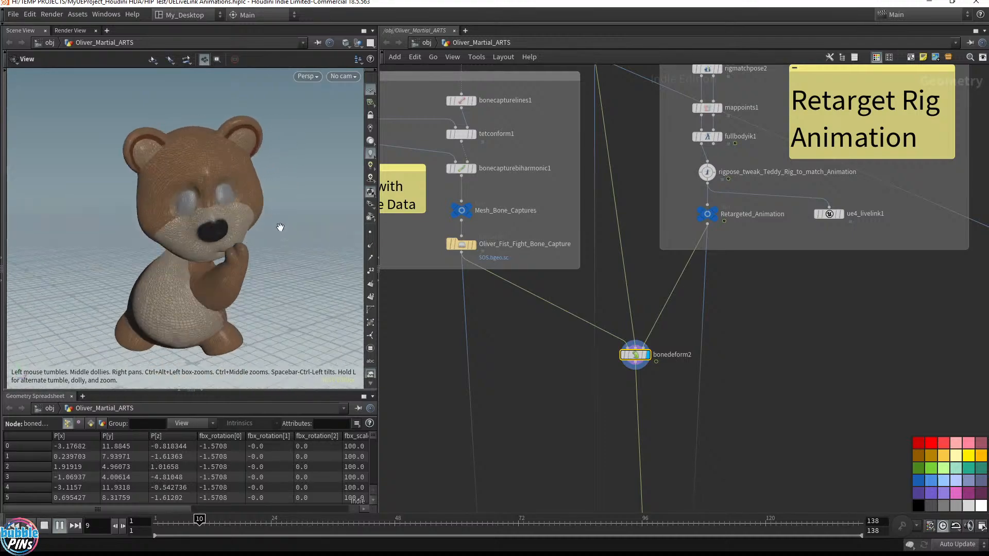
pyautogui.hotkey('ctrl', 'Up')
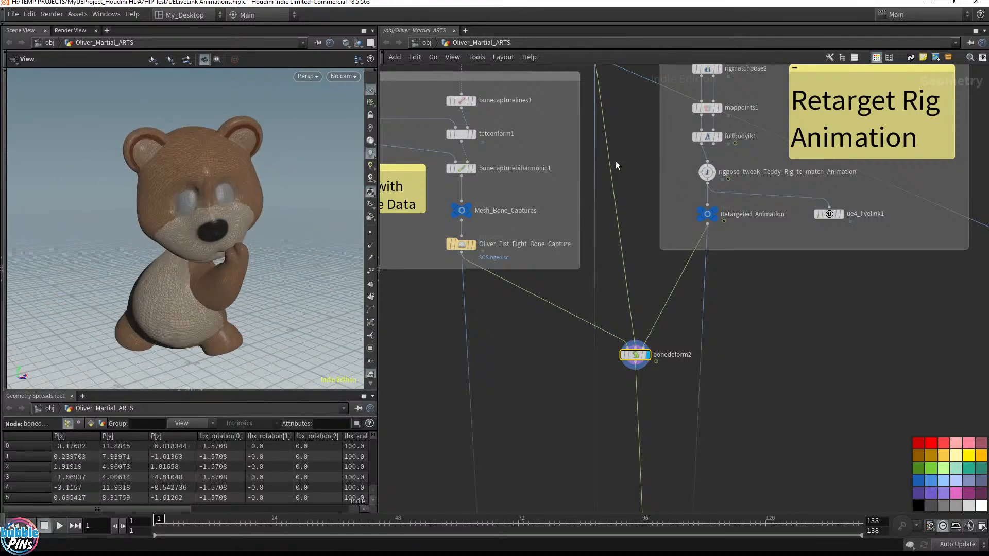
# Show the node parameters and review the settings of fullbodyik1 and the Animation and REST FBX imports in the Fist Fight A box.
pyautogui.scroll(-3, 616, 160)
pyautogui.moveTo(792, 175); pyautogui.dragTo(762, 197, button='middle')
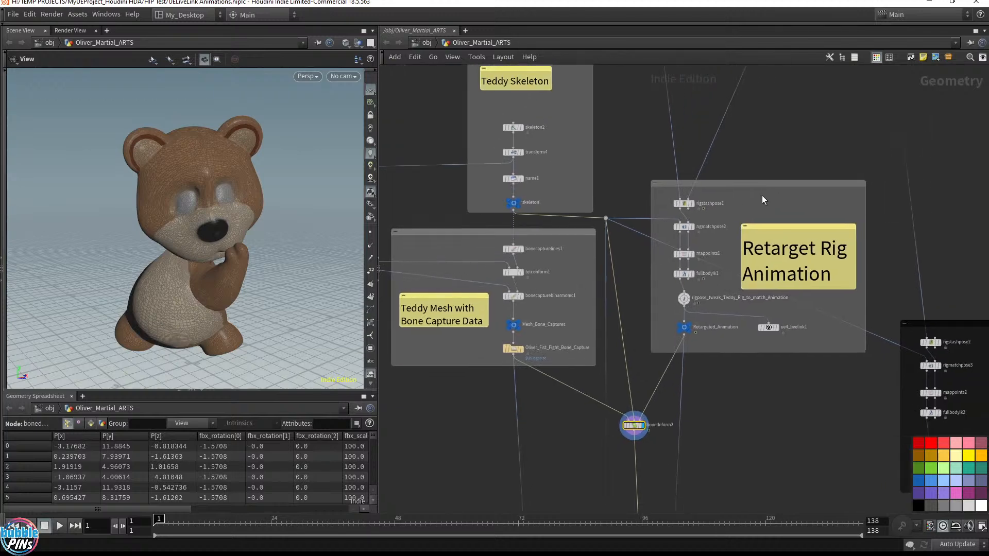
pyautogui.press('p')
pyautogui.click(686, 273)
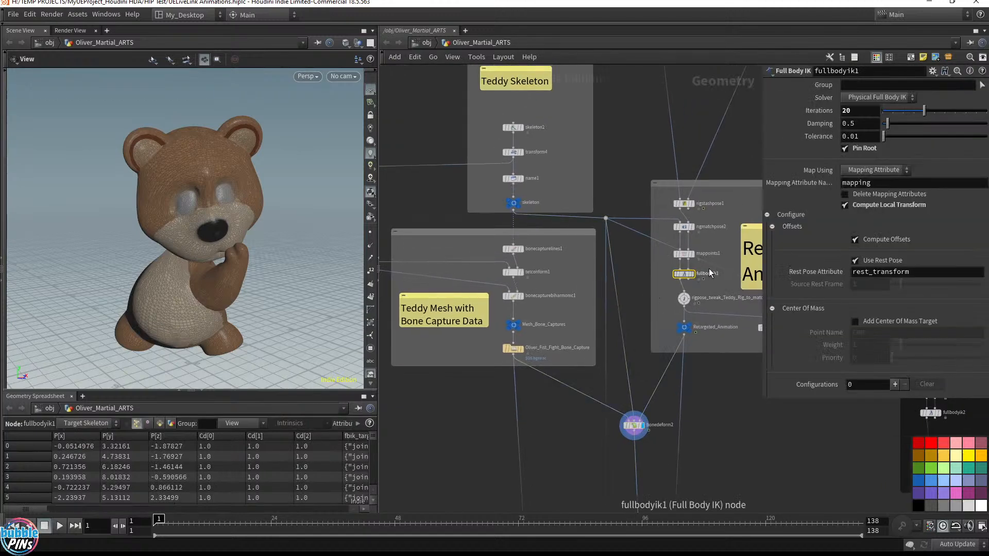
pyautogui.moveTo(720, 170); pyautogui.dragTo(652, 276, button='middle')
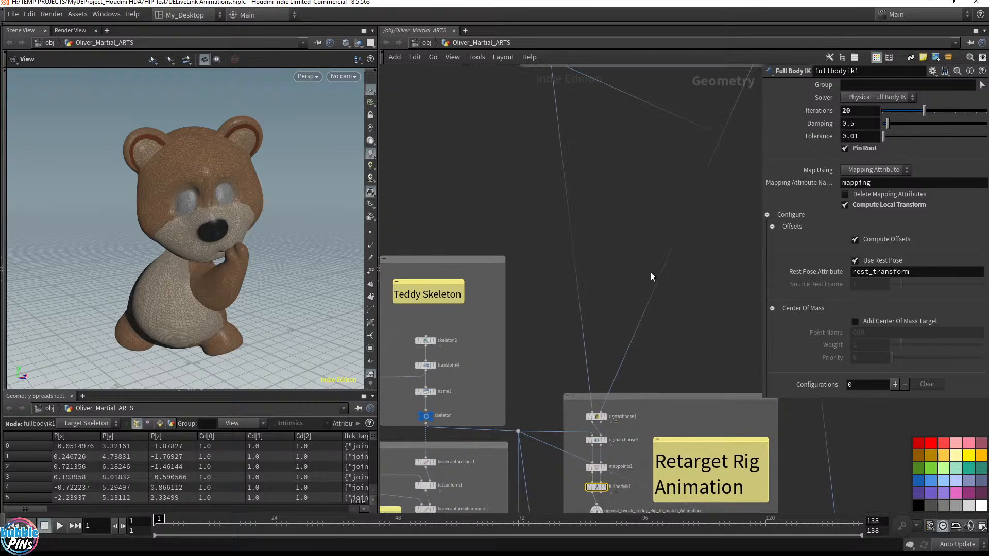
pyautogui.moveTo(660, 141); pyautogui.dragTo(583, 280, button='middle')
pyautogui.scroll(-2, 639, 283)
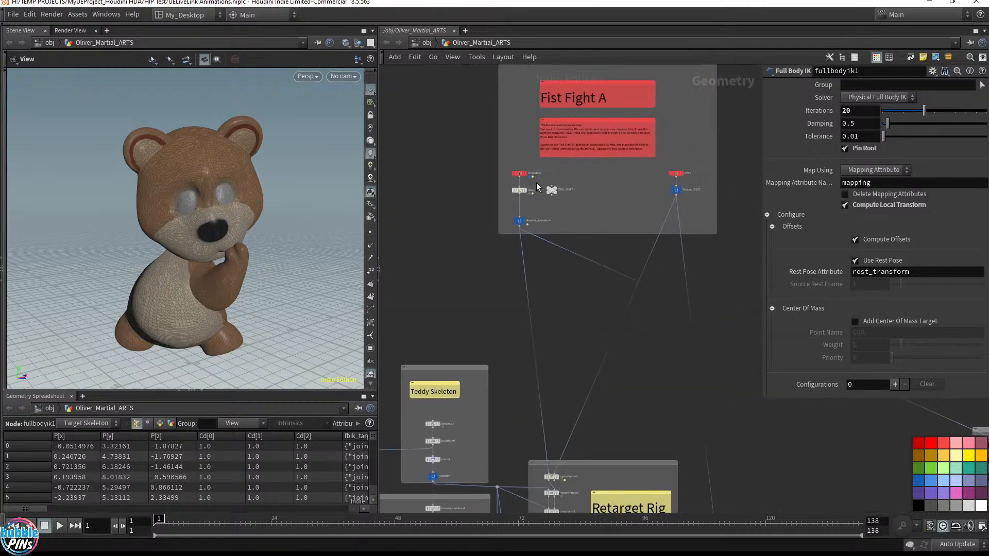
pyautogui.moveTo(523, 179); pyautogui.dragTo(523, 179)
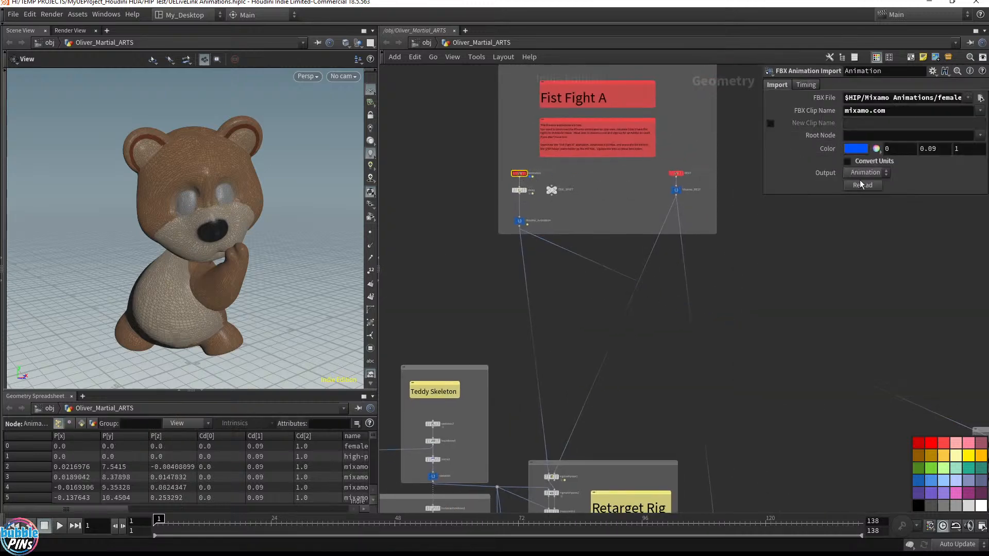
pyautogui.click(676, 173)
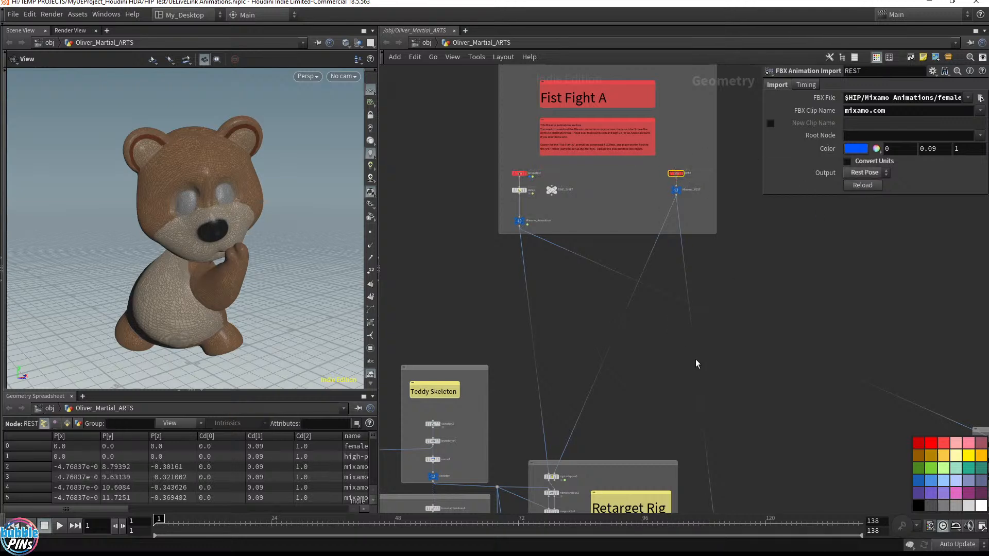
# Step through the Retarget Rig Animation chain, displaying rigstashpose1, rigmatchpose2, fullbodyik1 and the teddy rig pose tweak, to examine each result.
pyautogui.moveTo(696, 364); pyautogui.dragTo(691, 236, button='middle')
pyautogui.scroll(5, 588, 292)
pyautogui.click(579, 304)
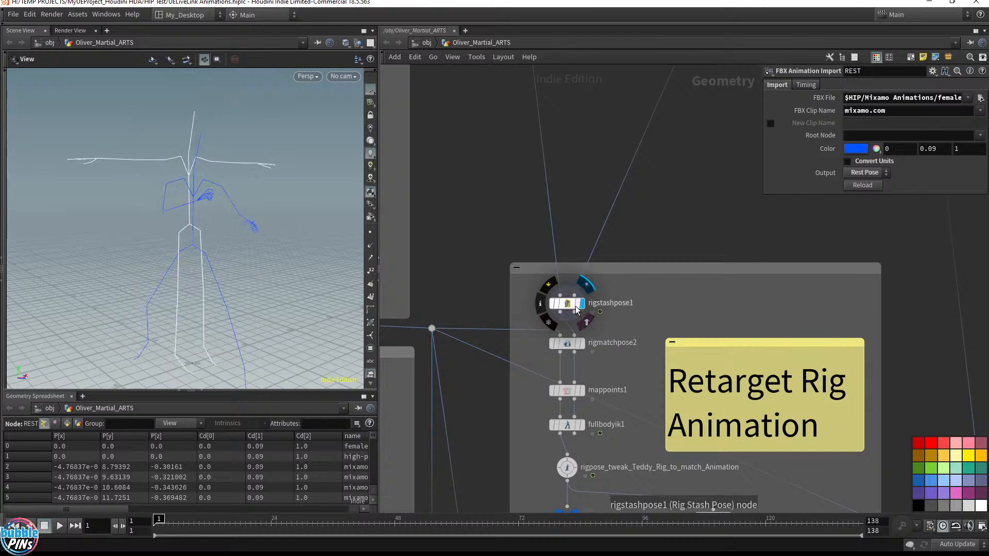
pyautogui.click(569, 305)
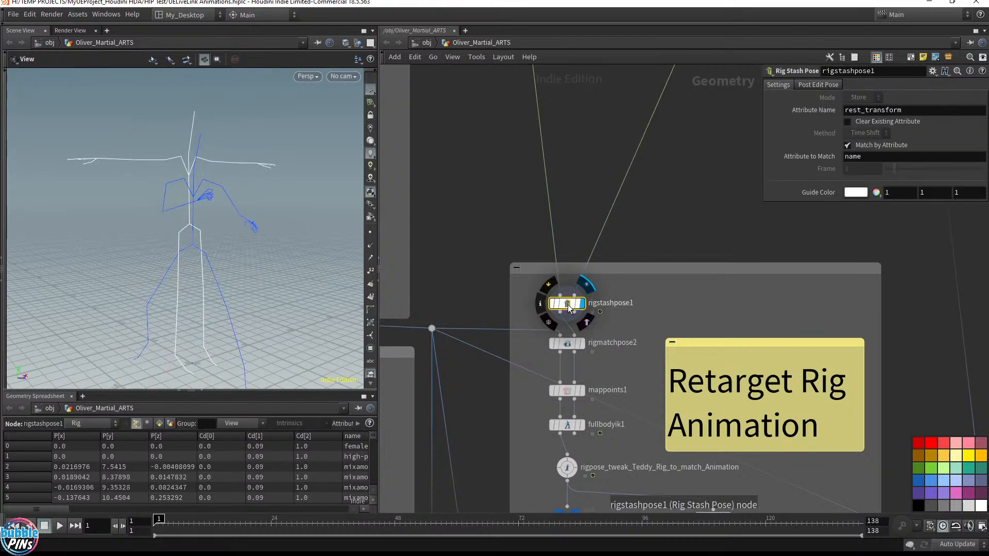
pyautogui.click(583, 343)
pyautogui.click(583, 424)
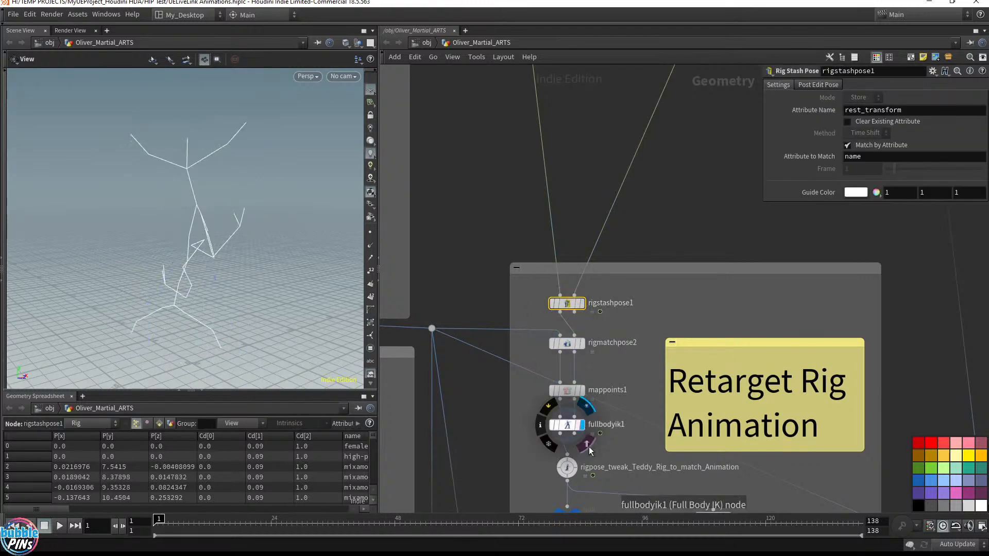
pyautogui.moveTo(621, 430); pyautogui.dragTo(609, 239, button='middle')
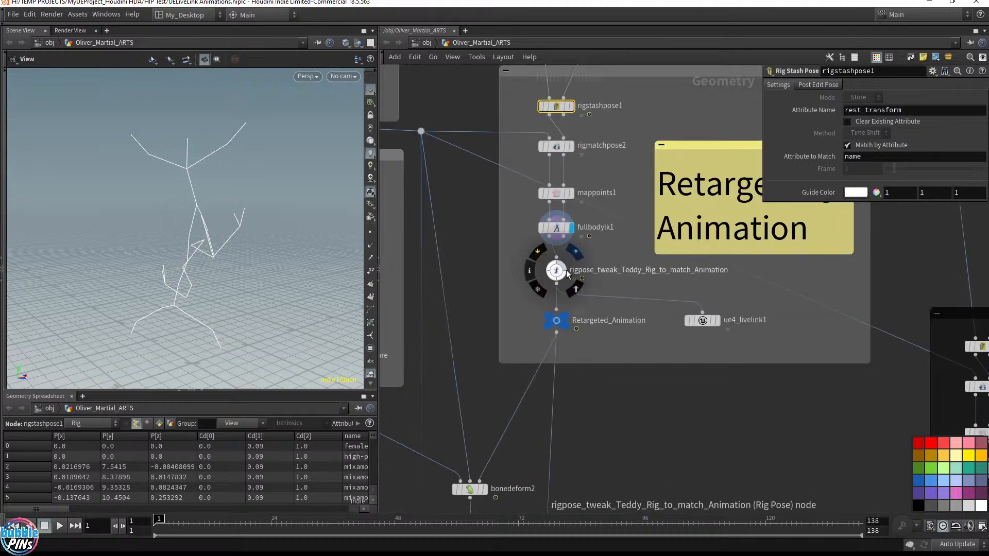
pyautogui.click(575, 251)
pyautogui.click(575, 301)
# Display bonedeform2 and turn on its Delete Point Colors option.
pyautogui.moveTo(480, 496); pyautogui.dragTo(623, 391, button='middle')
pyautogui.click(628, 386)
pyautogui.click(614, 386)
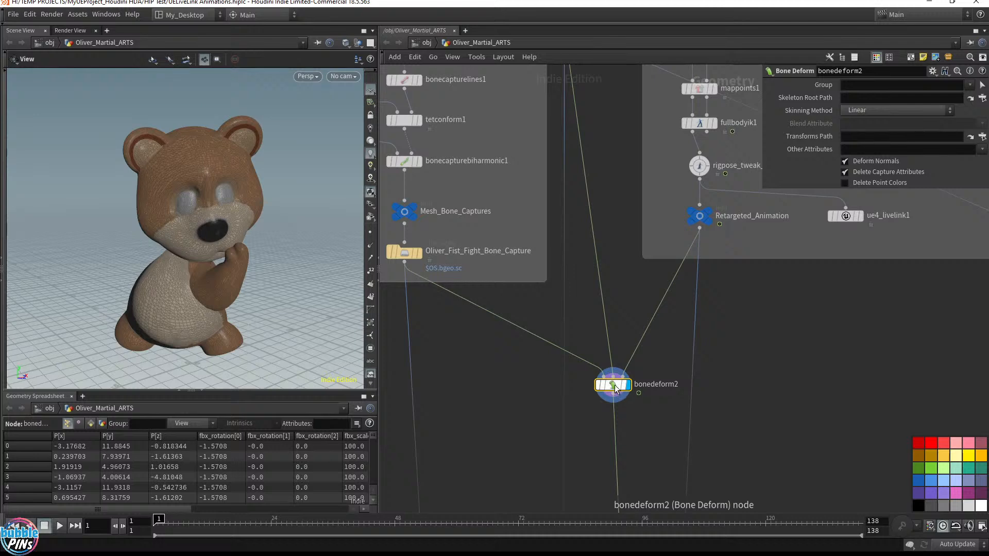
pyautogui.click(863, 183)
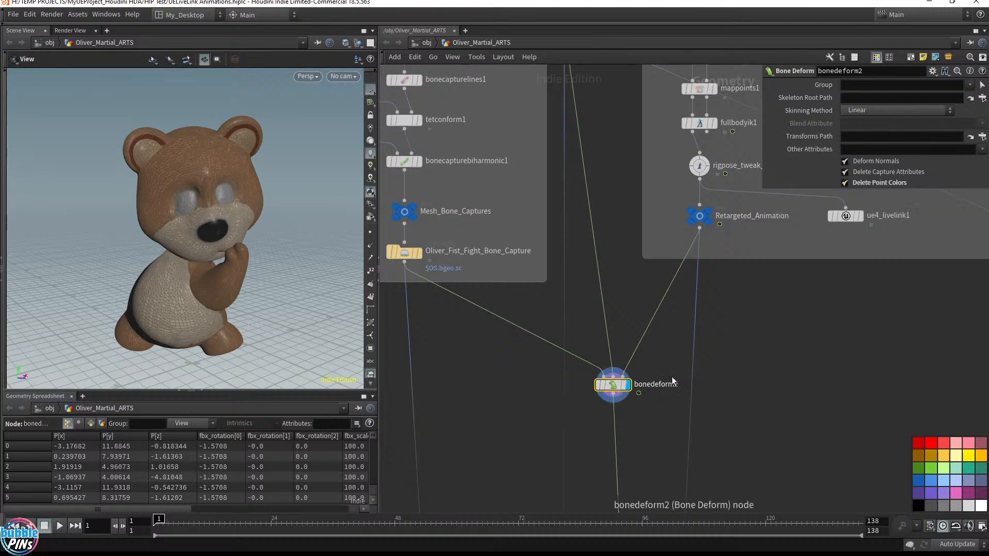
# Compare the ue4_livelink1 output with bonedeform2, play the deformed teddy's animation from the side and return to frame 1.
pyautogui.scroll(-3, 802, 366)
pyautogui.moveTo(803, 366); pyautogui.dragTo(782, 385, button='middle')
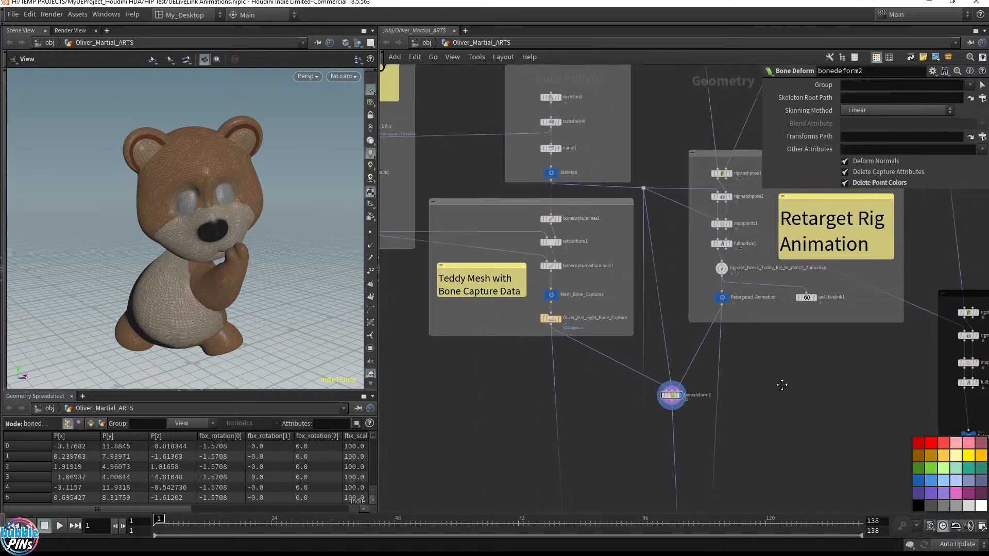
pyautogui.click(821, 299)
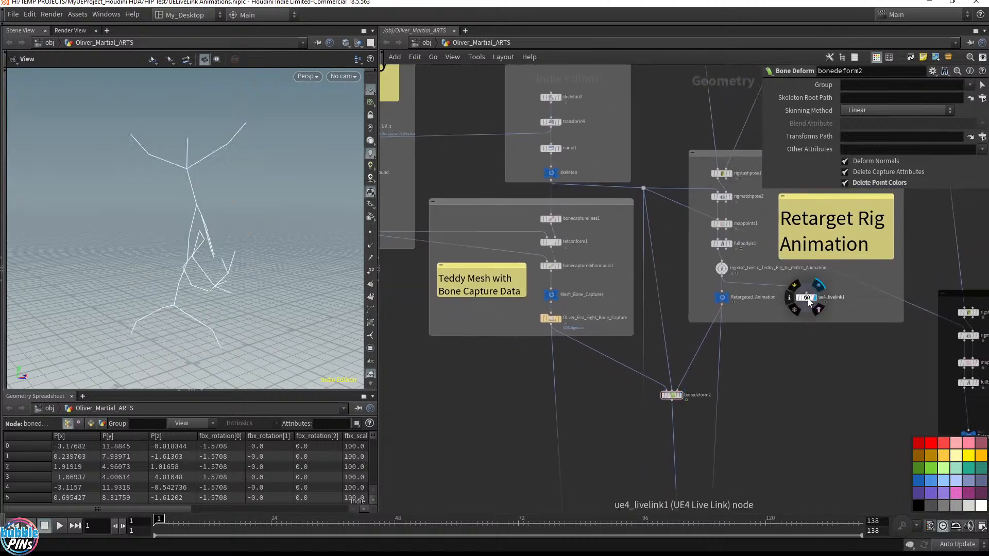
pyautogui.click(682, 398)
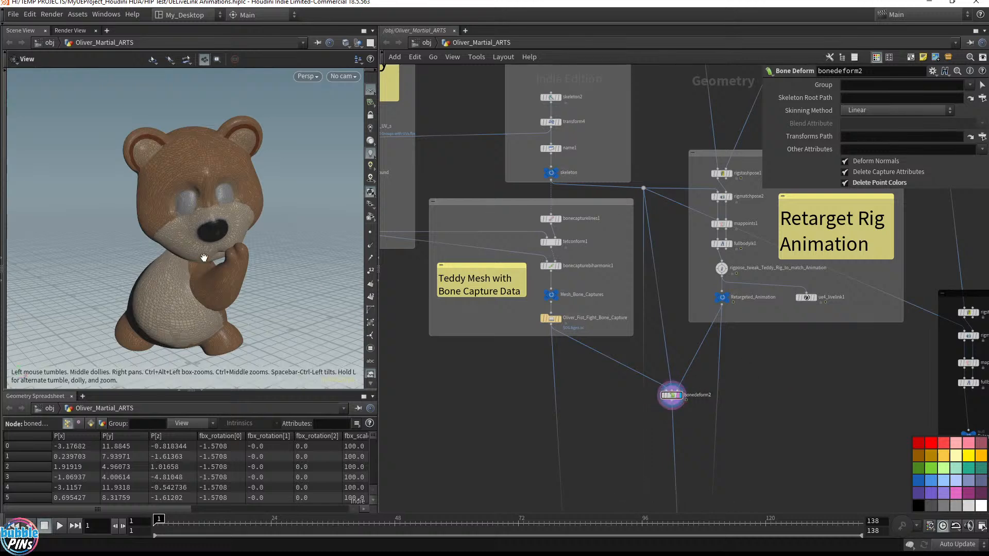
pyautogui.moveTo(204, 258); pyautogui.dragTo(259, 229)
pyautogui.press('Up')
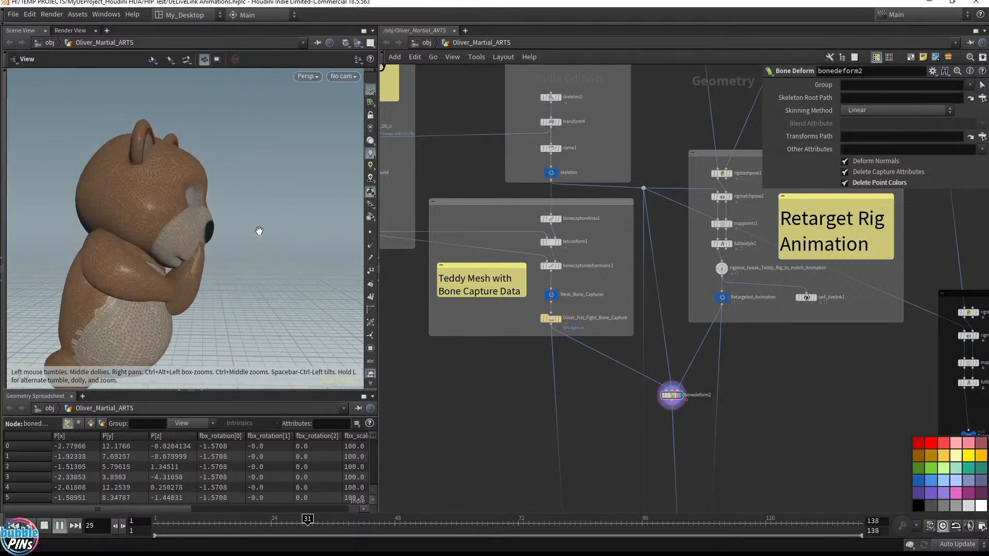
pyautogui.hotkey('ctrl', 'Up')
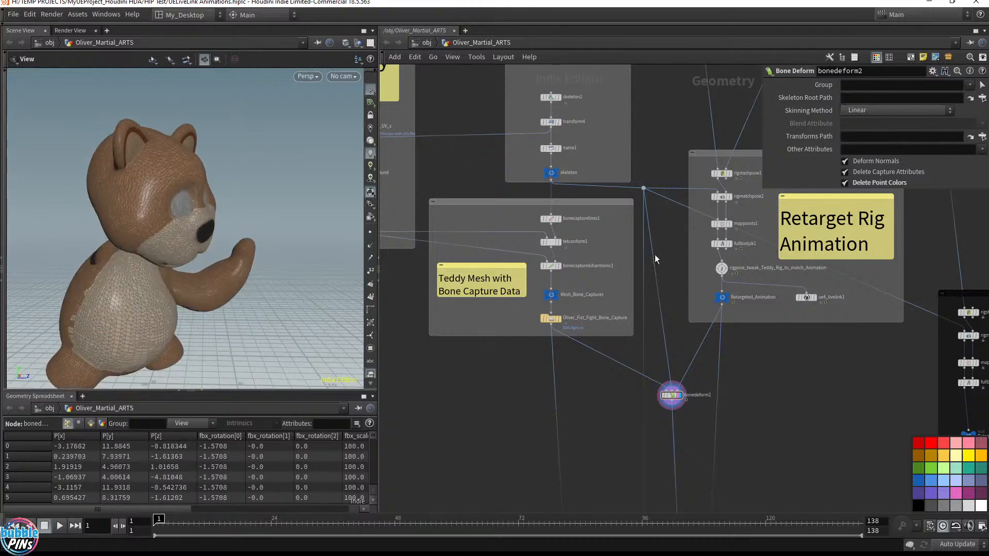
# Add a Rig Pose node above bonedeform2, feed it from the skeleton's wire dot and connect it to bonedeform2's third input.
pyautogui.scroll(3, 678, 227)
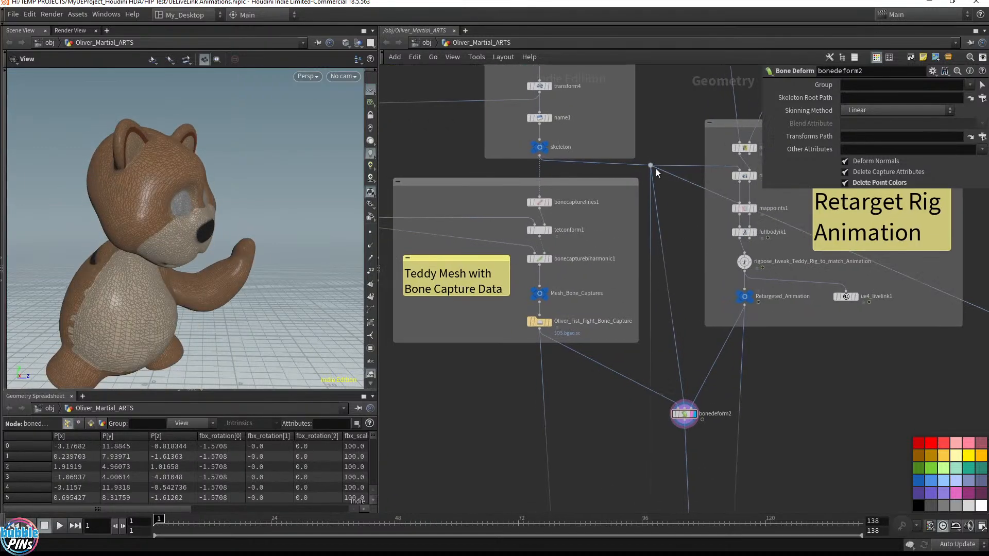
pyautogui.press('Tab')
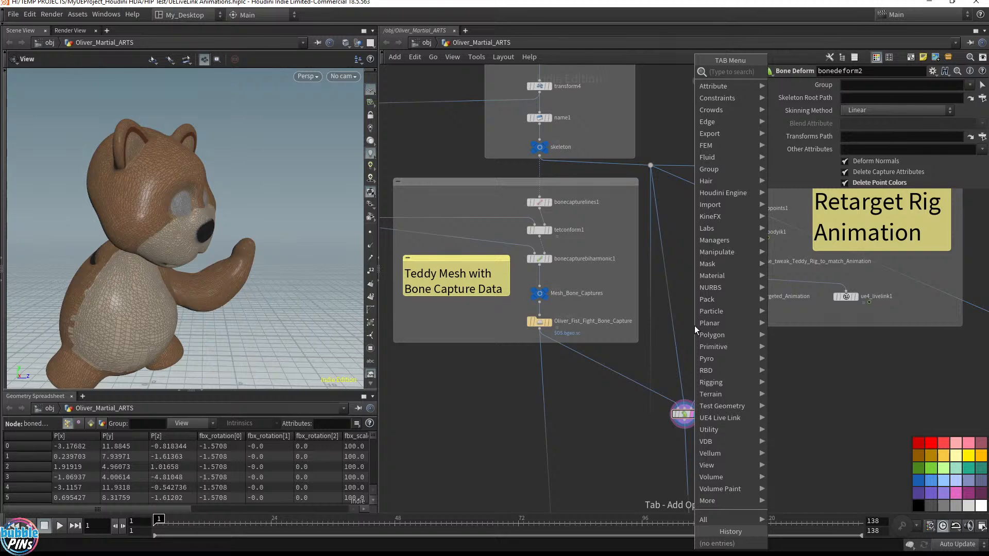
pyautogui.write('rig pose')
pyautogui.press('Return')
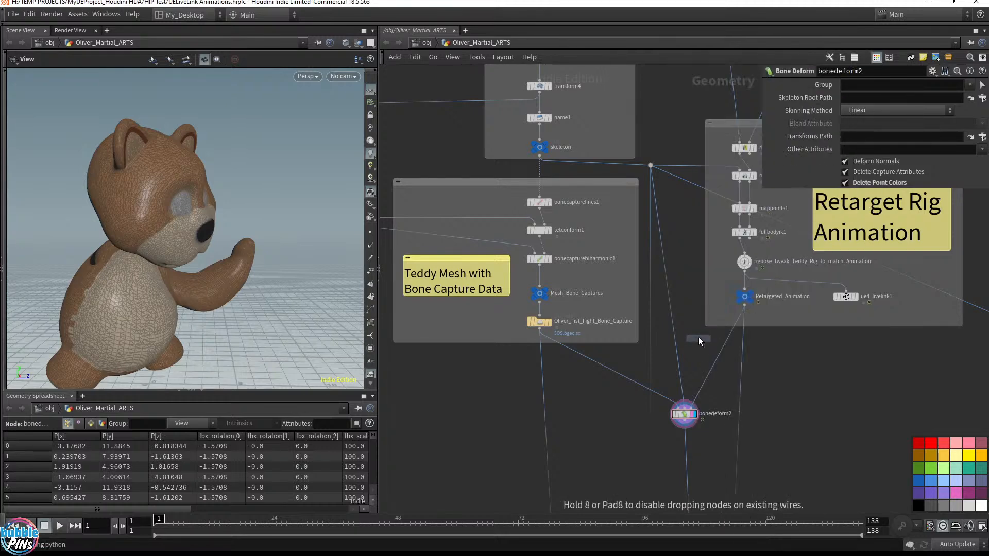
pyautogui.click(697, 343)
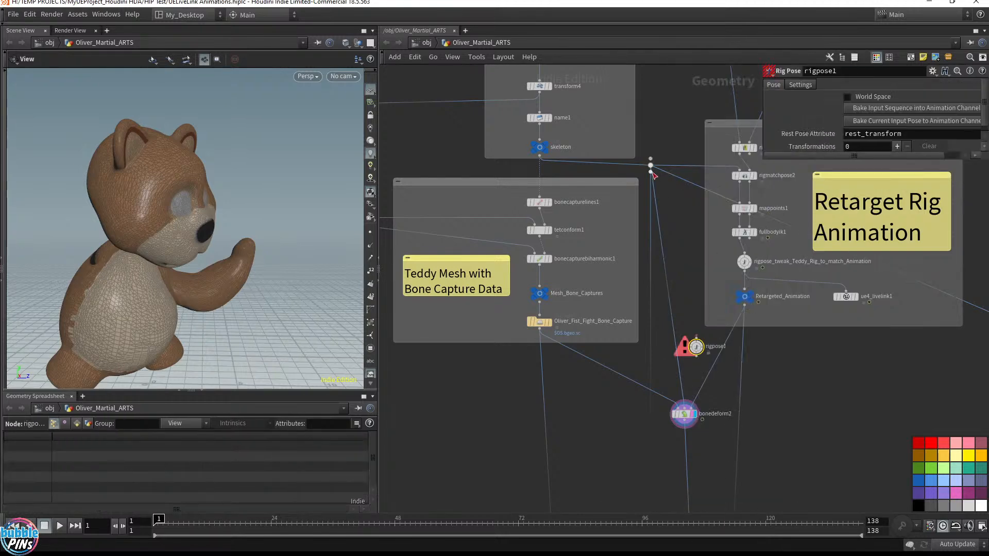
pyautogui.moveTo(666, 192); pyautogui.dragTo(696, 338)
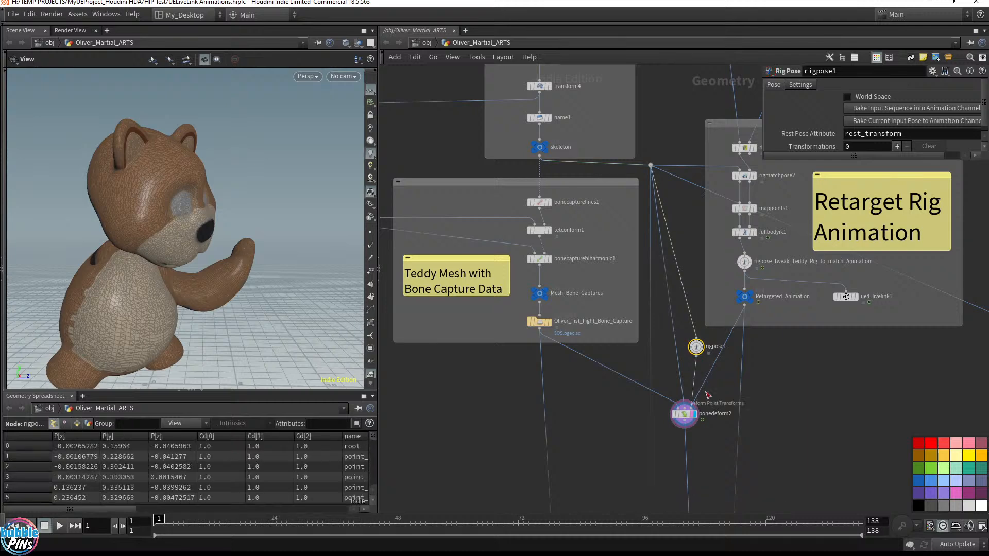
pyautogui.click(686, 417)
# Frame the teddy, try rotating its shoulder joint point_36 with rigpose1, and undo the rotation.
pyautogui.moveTo(276, 338); pyautogui.dragTo(144, 336)
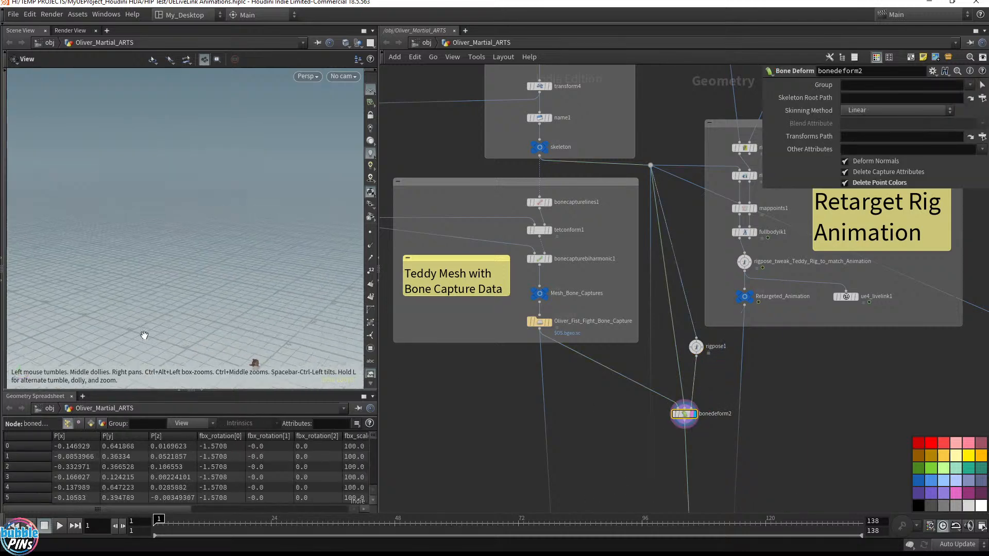
pyautogui.hotkey('space', 'f')
pyautogui.moveTo(271, 274); pyautogui.dragTo(290, 304)
pyautogui.click(696, 347)
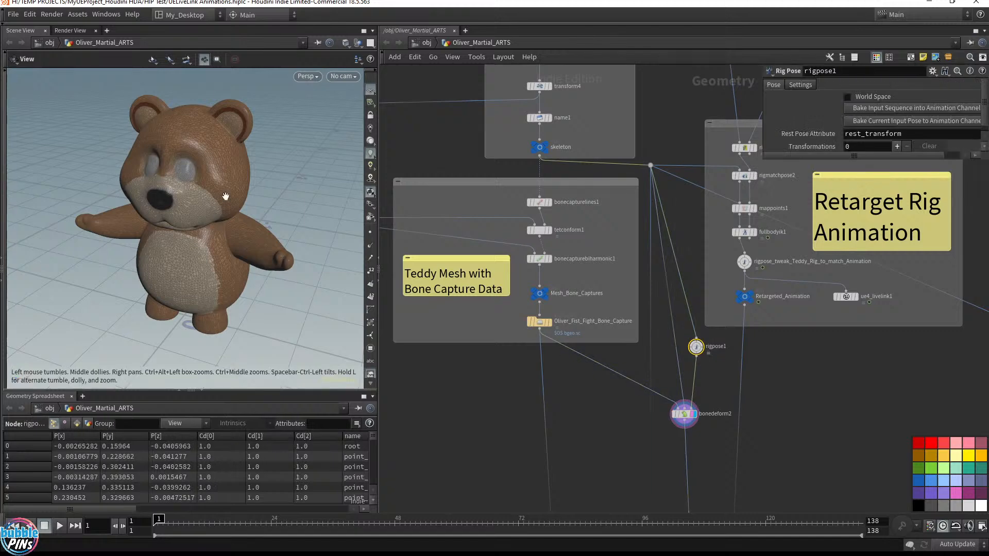
pyautogui.press('Return')
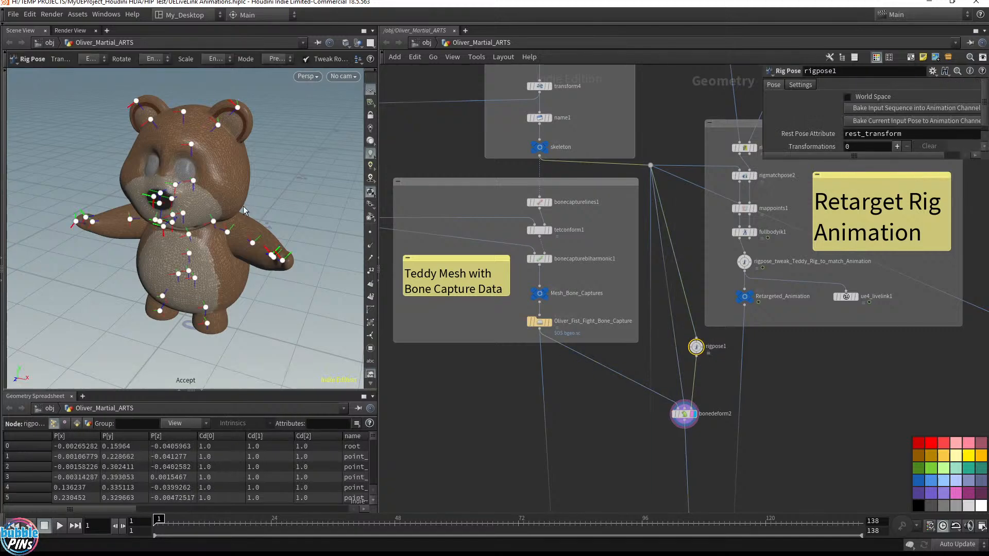
pyautogui.click(214, 223)
pyautogui.moveTo(332, 230); pyautogui.dragTo(334, 201)
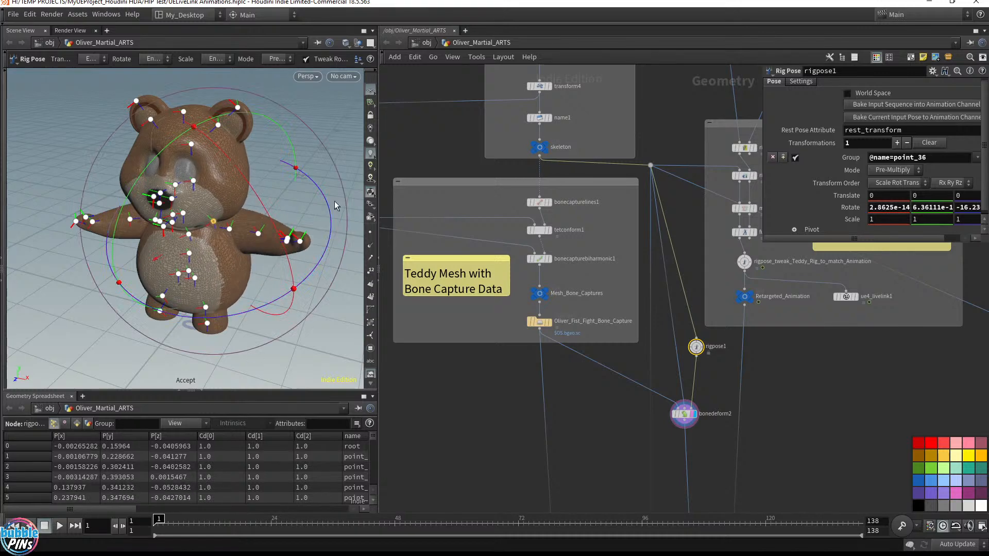
pyautogui.hotkey('ctrl', 'z')
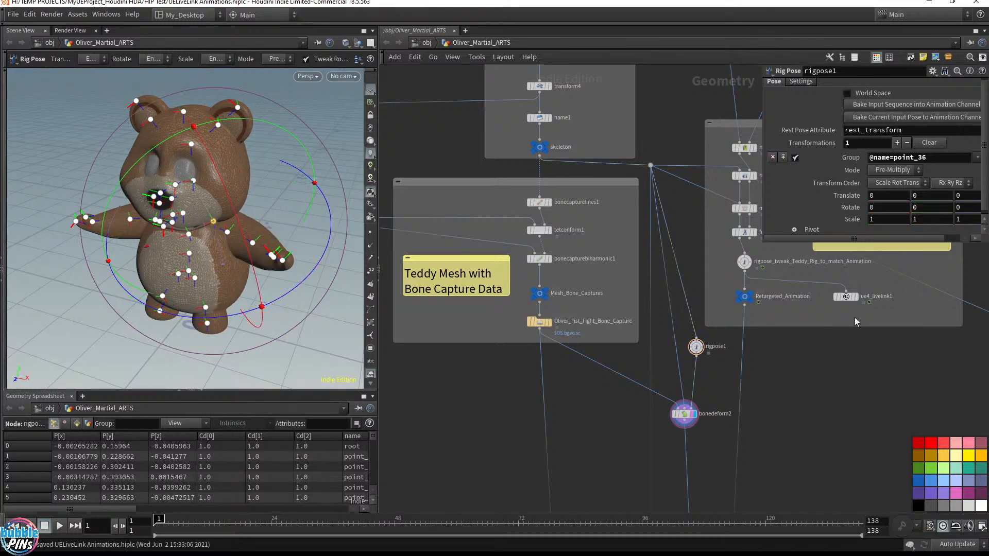
# Delete the ue4_livelink1 node from the Retarget Rig Animation box and save the scene.
pyautogui.moveTo(879, 282); pyautogui.dragTo(879, 282)
pyautogui.press('Delete')
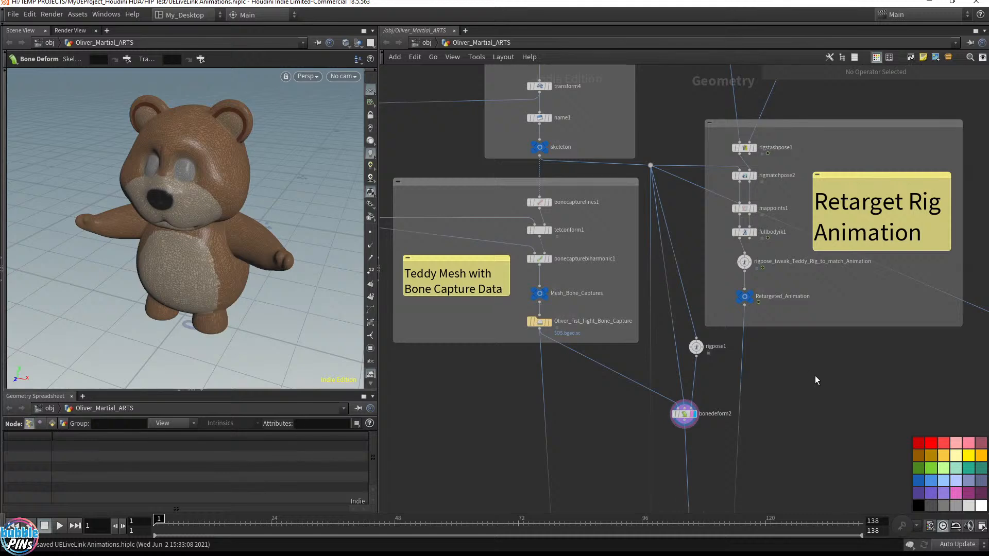
pyautogui.hotkey('ctrl', 's')
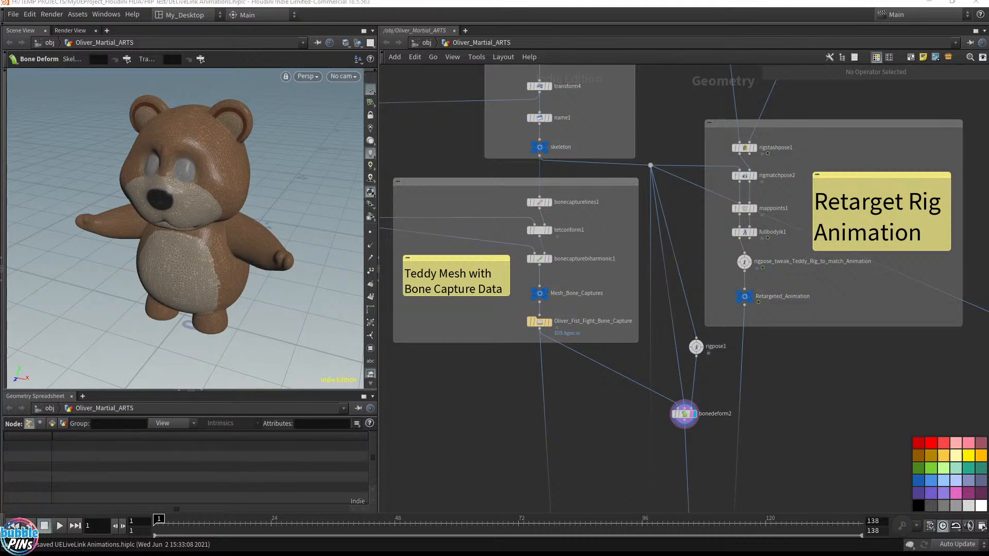
pyautogui.hotkey('alt', 'Tab')
pyautogui.hotkey('alt', 'Tab')
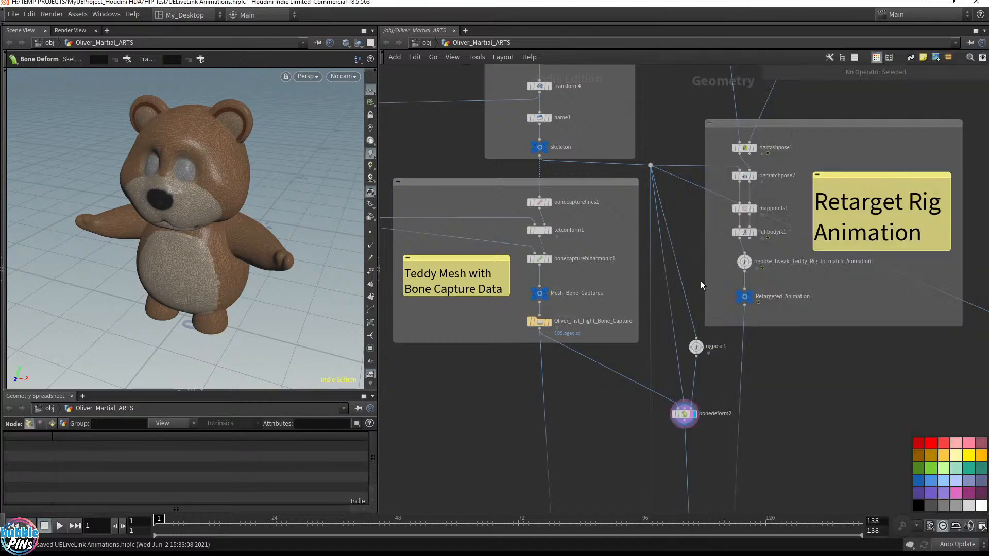
# Move the Retarget Rig Animation network box far away from the teddy boxes, clear of rigpose1 and bonedeform2.
pyautogui.scroll(-4, 808, 406)
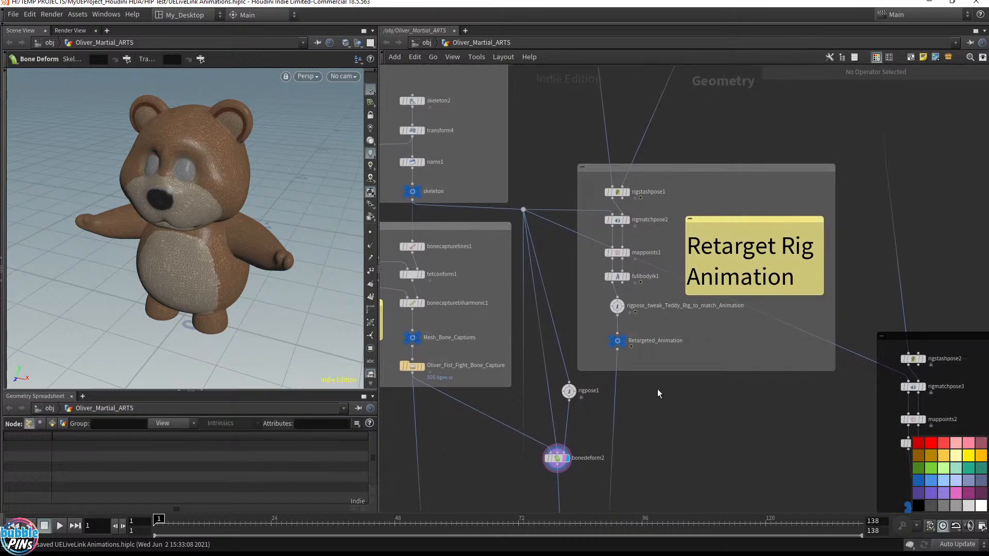
pyautogui.moveTo(674, 260); pyautogui.dragTo(883, 215)
pyautogui.moveTo(721, 291); pyautogui.dragTo(899, 242, button='middle')
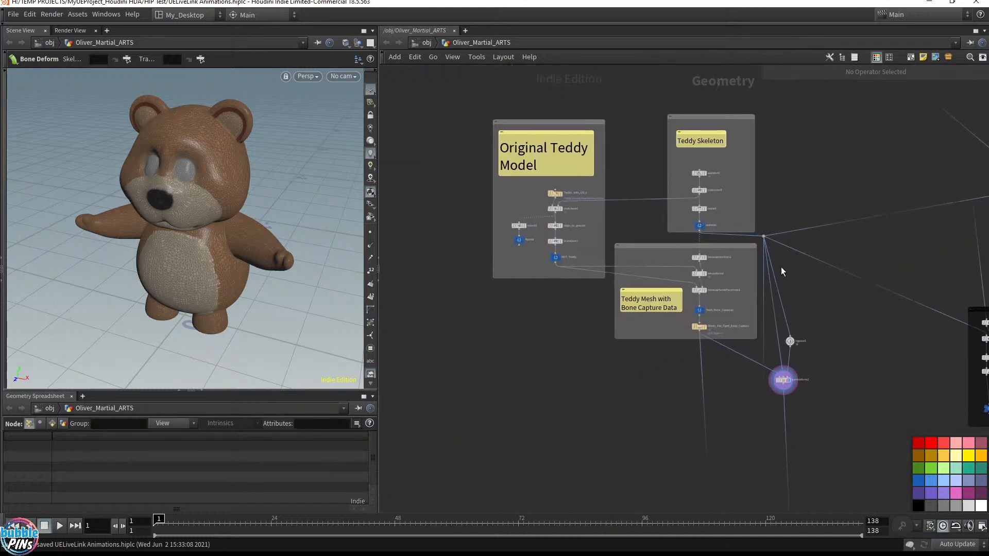
pyautogui.moveTo(795, 276); pyautogui.dragTo(643, 202, button='middle')
pyautogui.scroll(4, 784, 289)
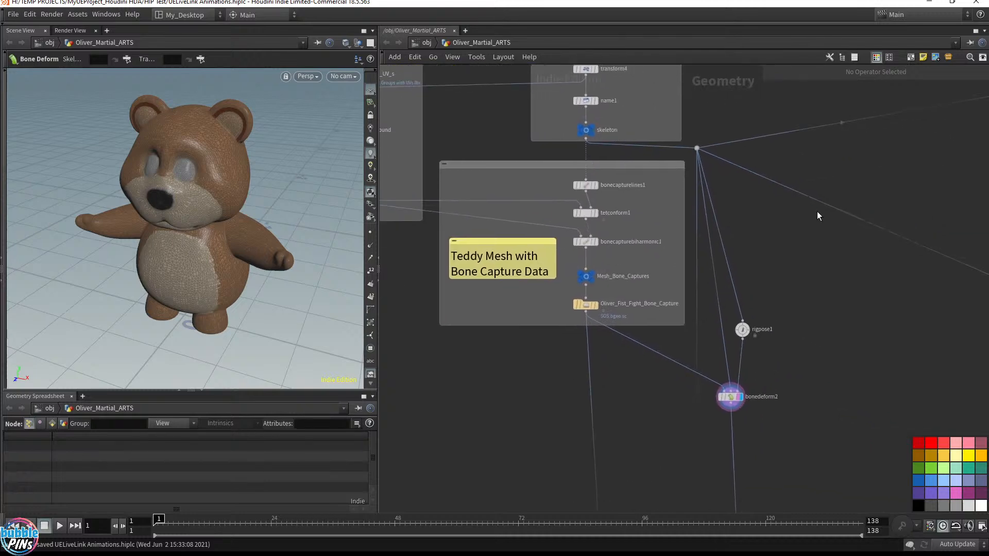
# Cut the wires from the skeleton dot to the retarget boxes and those running down from the bone capture cache and bonedeform2.
pyautogui.press('y')
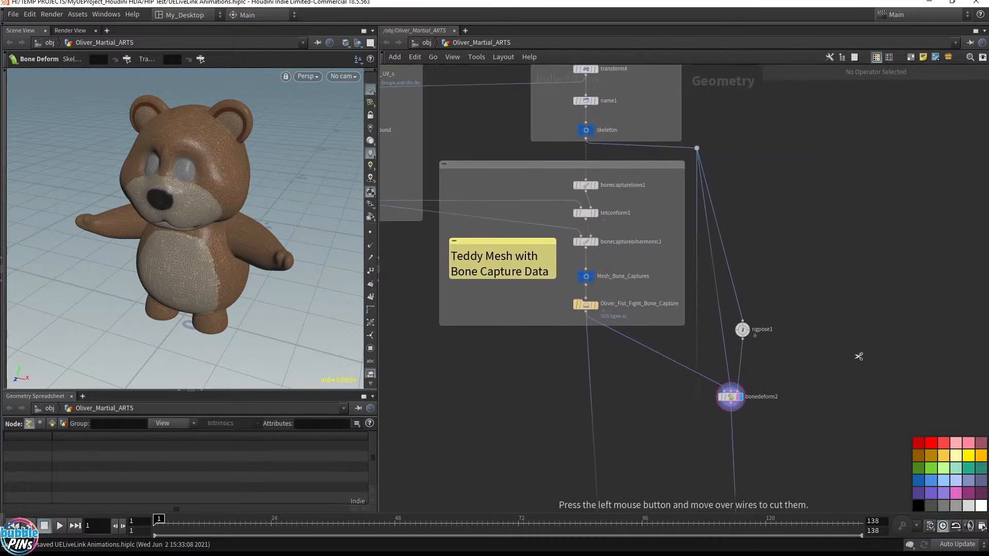
pyautogui.moveTo(846, 388); pyautogui.dragTo(849, 265, button='middle')
pyautogui.press('y')
pyautogui.moveTo(592, 345); pyautogui.dragTo(833, 361)
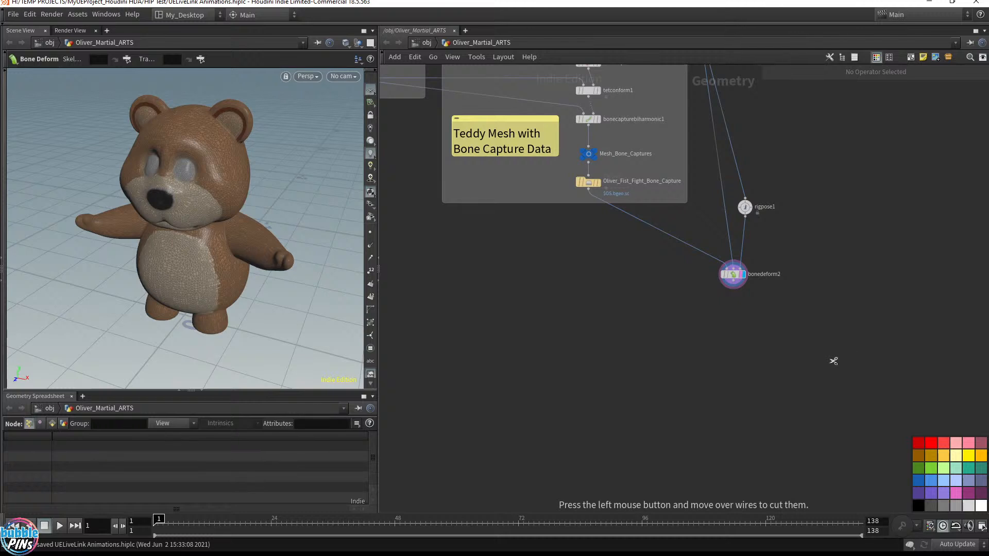
# Move bonedeform2 and rigpose1 closer to the Teddy Mesh with Bone Capture Data box, keeping rigpose1 above bonedeform2.
pyautogui.moveTo(633, 314); pyautogui.dragTo(612, 397, button='middle')
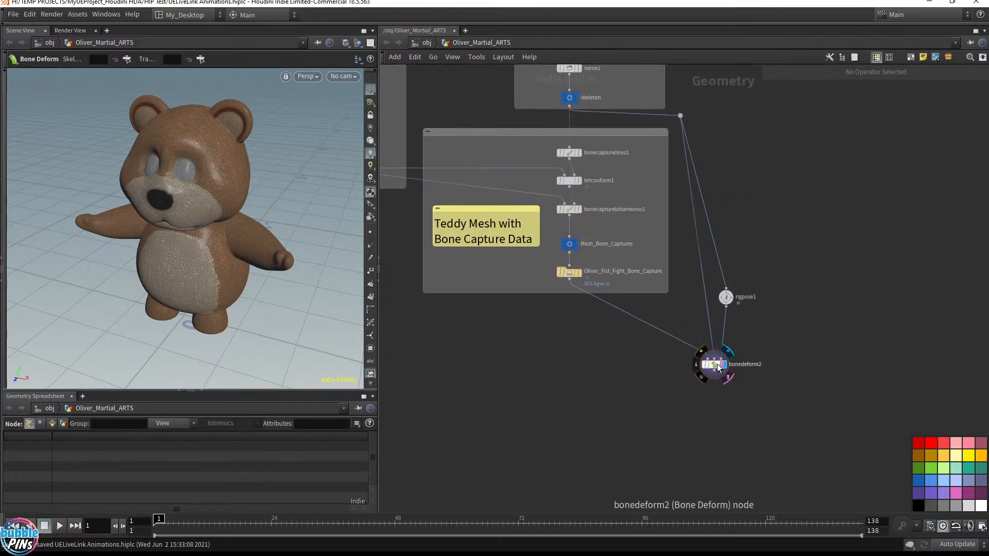
pyautogui.moveTo(716, 367); pyautogui.dragTo(685, 351)
pyautogui.moveTo(728, 308); pyautogui.dragTo(723, 283)
pyautogui.moveTo(698, 247); pyautogui.dragTo(698, 247)
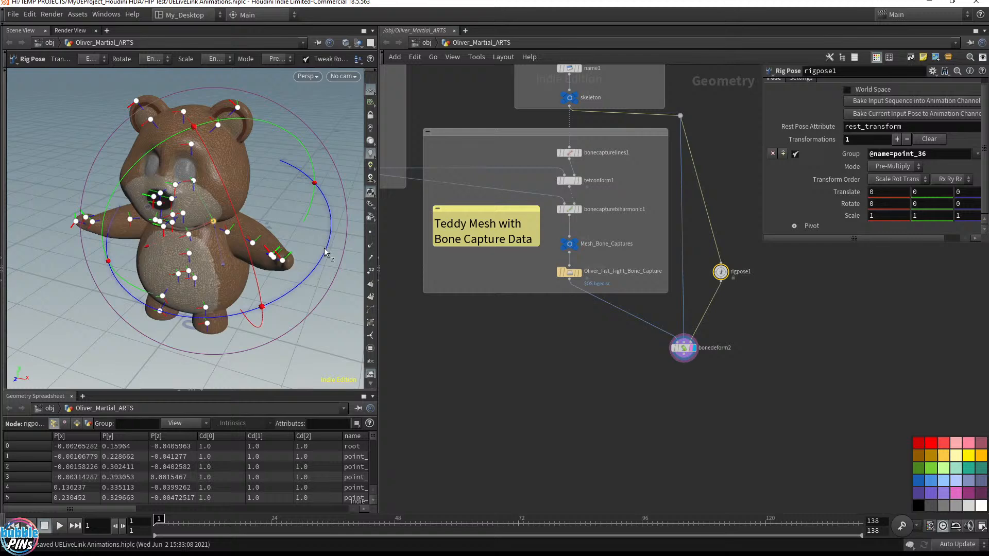
# Try rotating the point_36 joint with rigpose1, undo the rotation and save the scene.
pyautogui.moveTo(326, 254); pyautogui.dragTo(340, 237)
pyautogui.hotkey('ctrl', 'z')
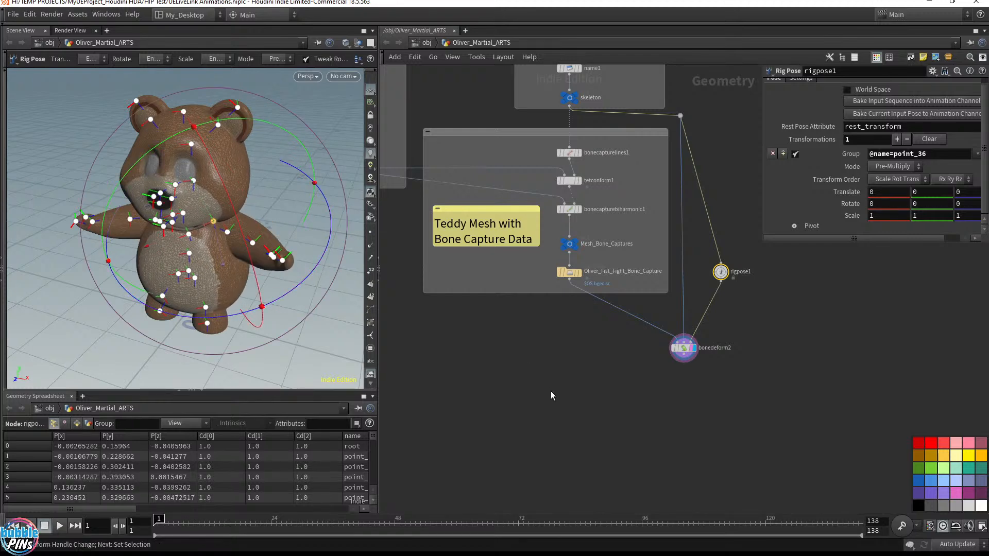
pyautogui.click(608, 380)
pyautogui.hotkey('ctrl', 's')
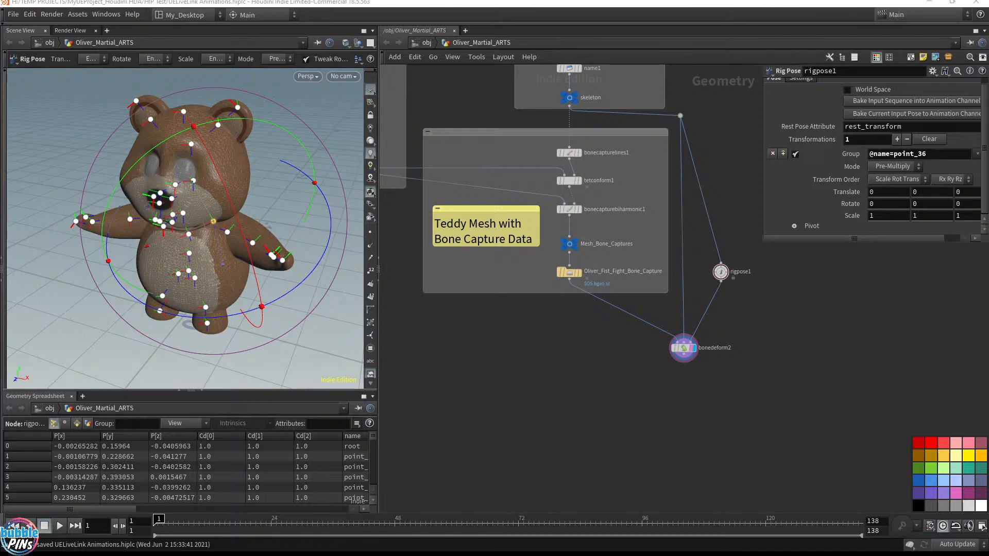
# Switch to the browser's HoudiniLiveLink GitHub page, open the sideeffects organisation page in a new tab and browse its repositories.
pyautogui.moveTo(988, 61); pyautogui.dragTo(647, 42)
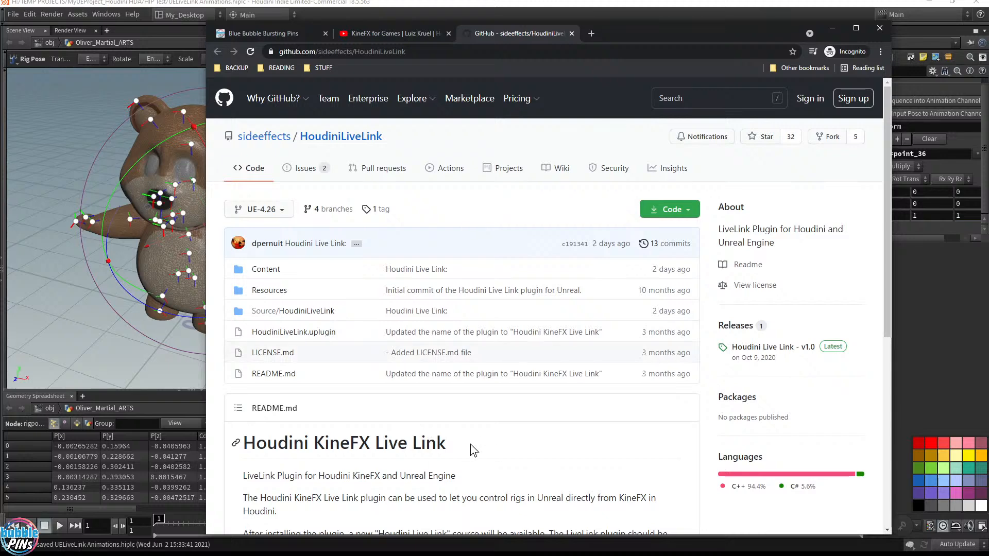
pyautogui.moveTo(468, 444); pyautogui.dragTo(276, 456)
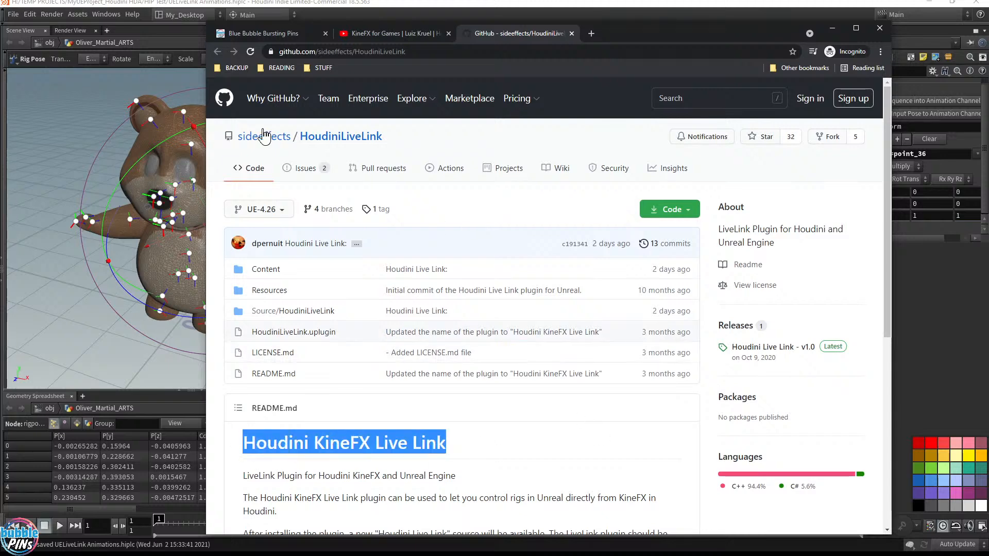
pyautogui.rightClick(266, 149)
pyautogui.click(287, 153)
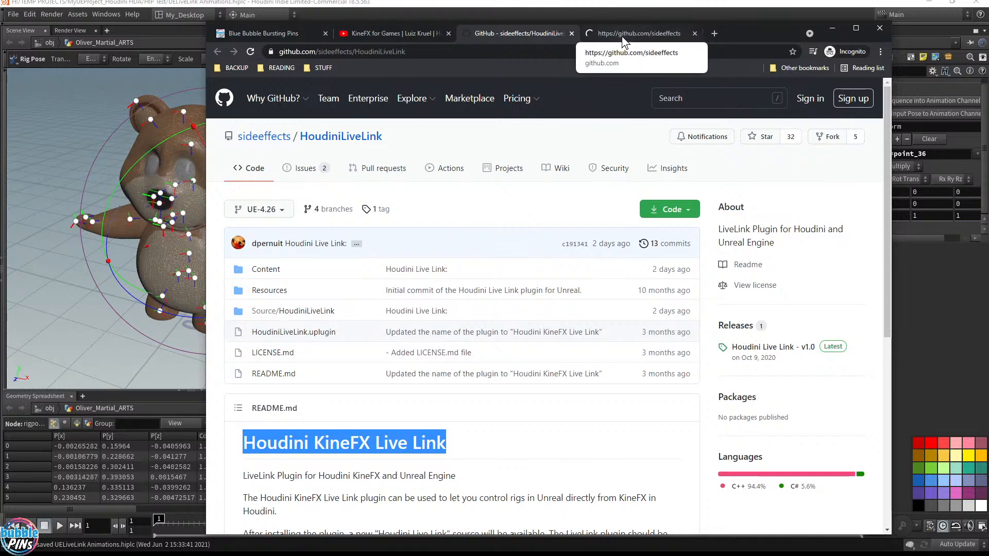
pyautogui.click(622, 34)
pyautogui.scroll(-6, 349, 342)
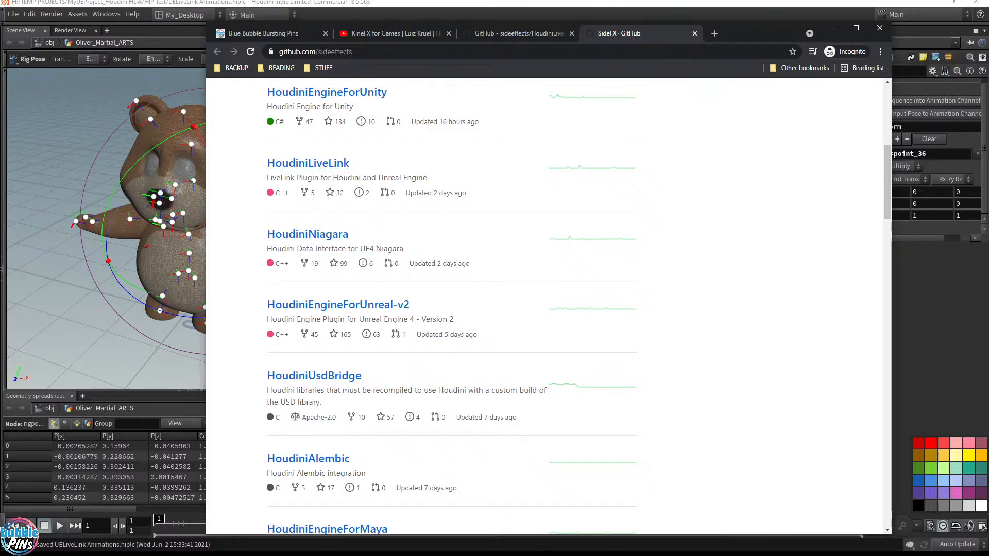
# Open the HoudiniEngineForUnreal-v2 repository and look through its README.
pyautogui.click(404, 307)
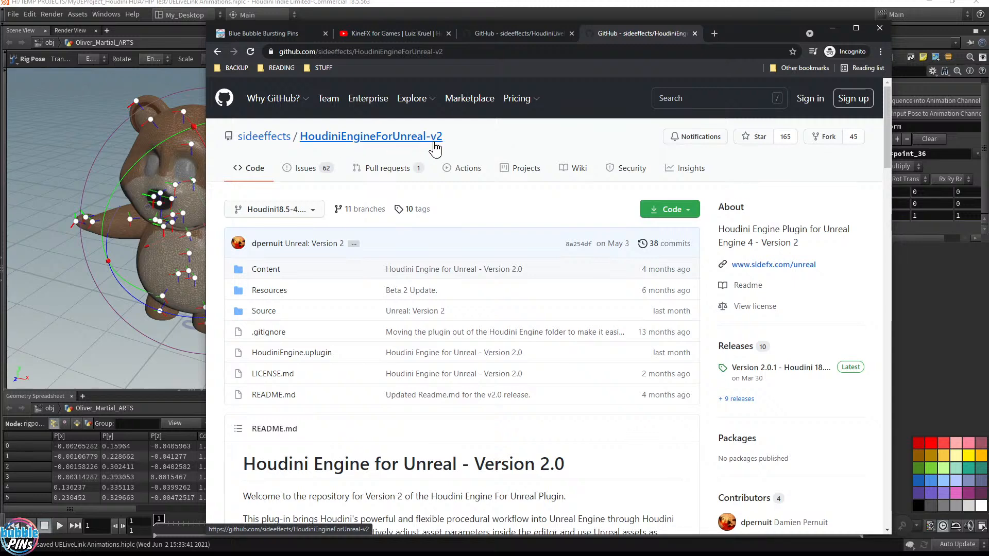
pyautogui.scroll(-15, 552, 455)
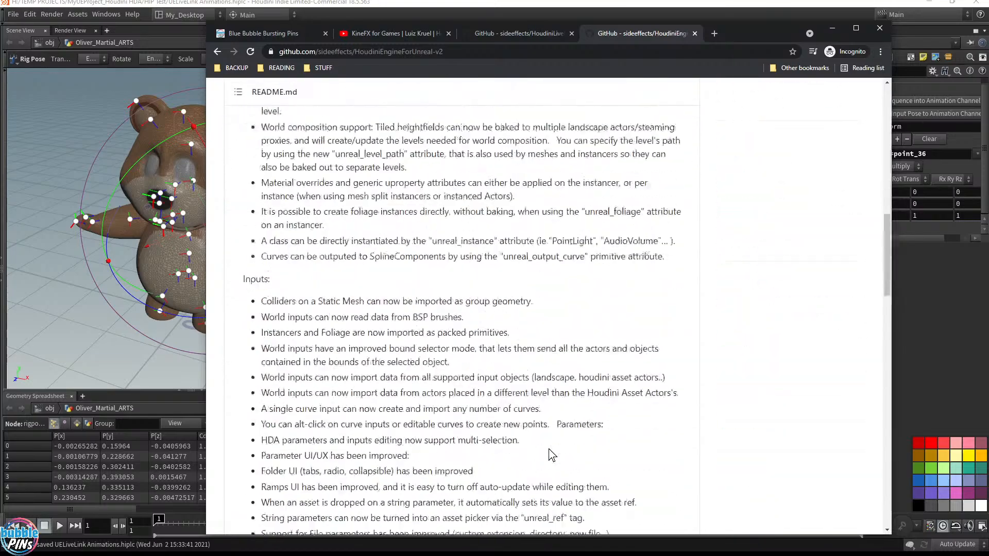
pyautogui.scroll(8, 547, 440)
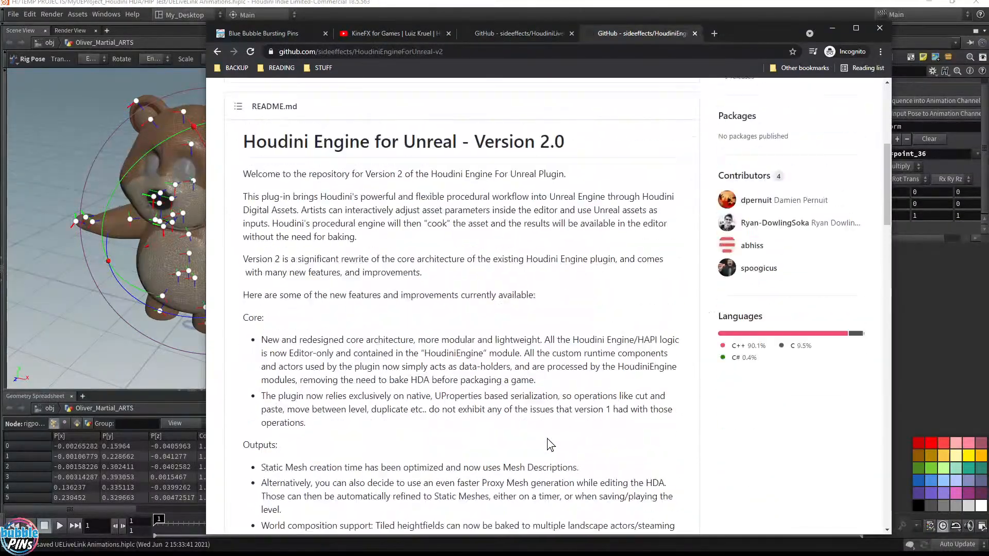
pyautogui.scroll(5, 547, 438)
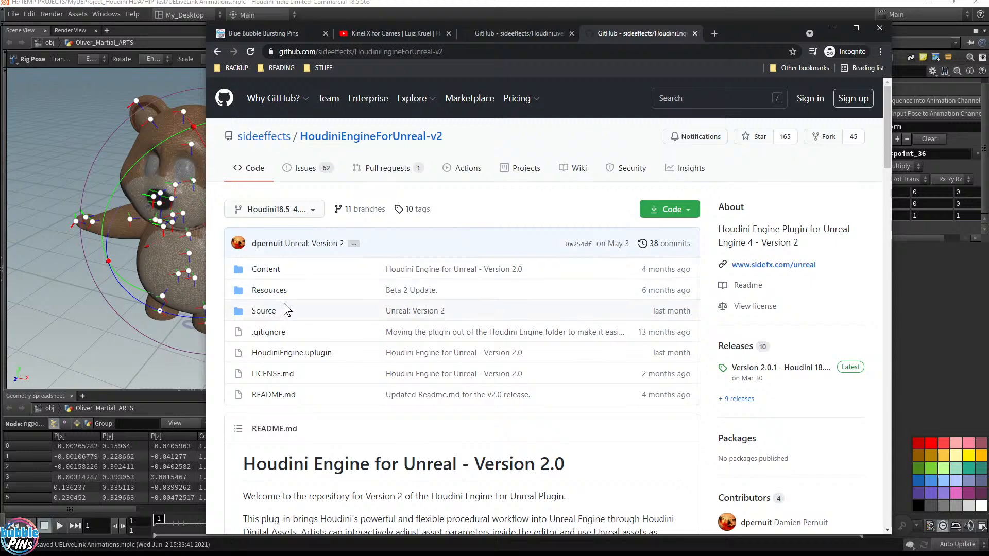
# Copy the HoudiniLiveLink repository's web address and post it in the YouTube live chat, leaving the chat window minimized.
pyautogui.click(528, 36)
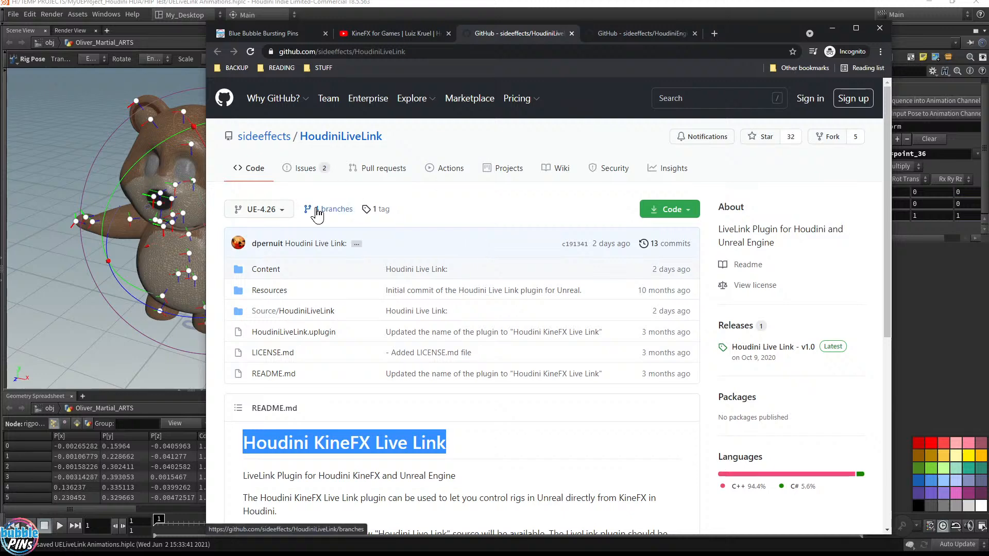
pyautogui.click(395, 52)
pyautogui.hotkey('ctrl', 'c')
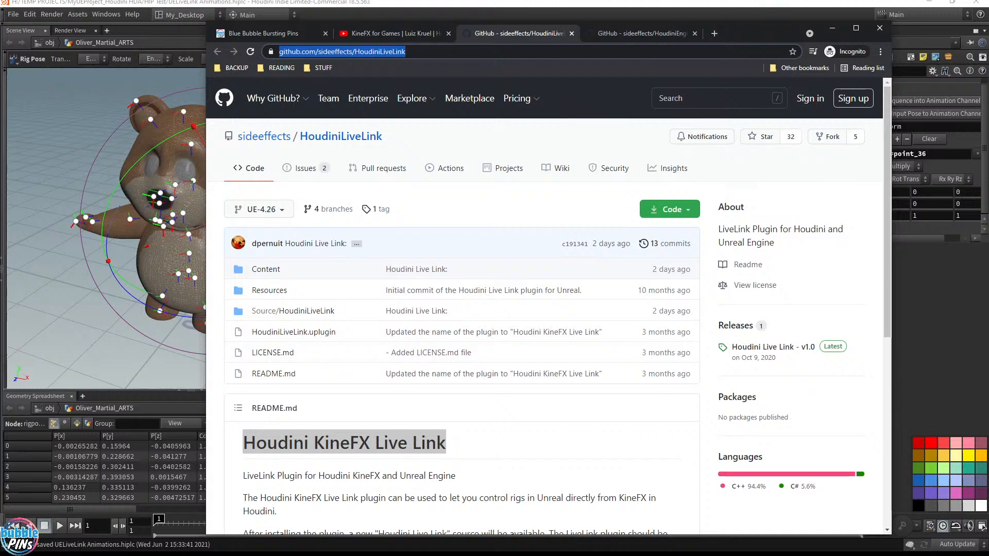
pyautogui.click(747, 555)
pyautogui.click(747, 555)
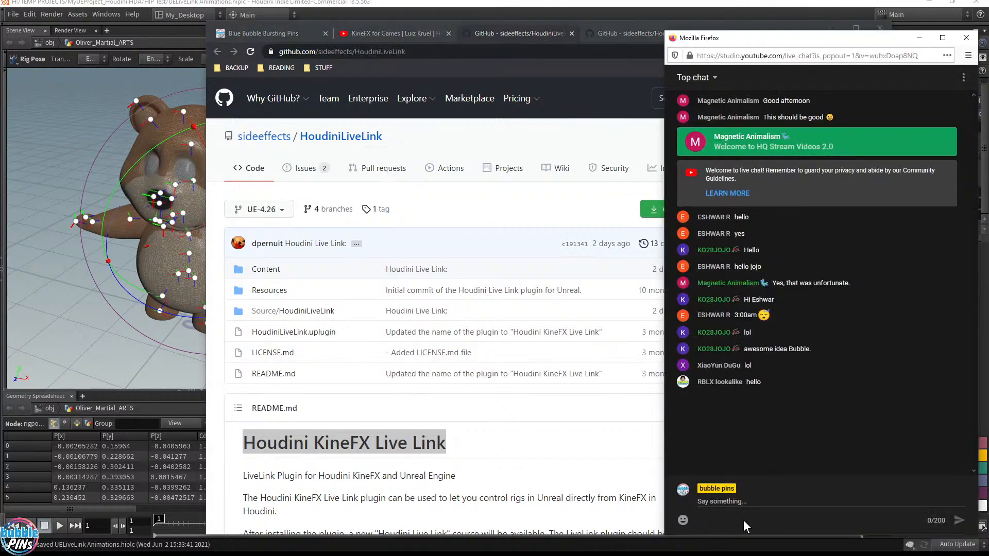
pyautogui.click(747, 502)
pyautogui.hotkey('ctrl', 'v')
pyautogui.press('Return')
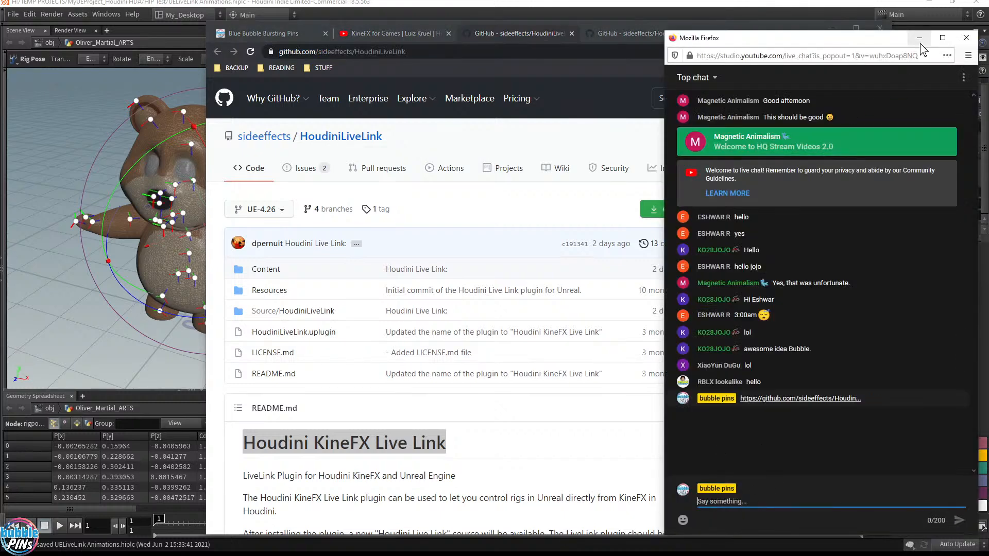
pyautogui.click(920, 39)
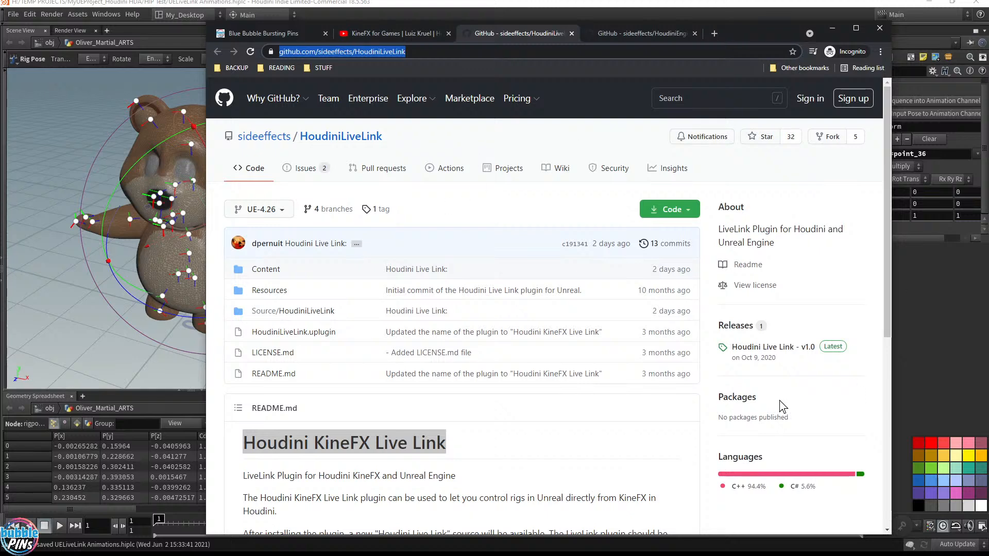
# Open the HoudiniLiveLink Releases page and look through the Houdini Live Link - v1.0 release notes.
pyautogui.click(738, 328)
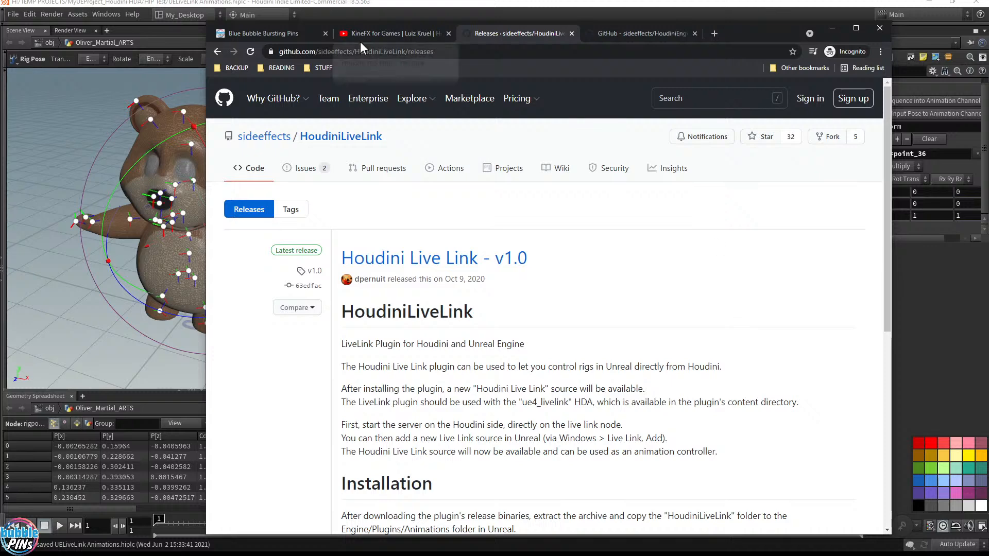
pyautogui.hotkey('alt', 'Left')
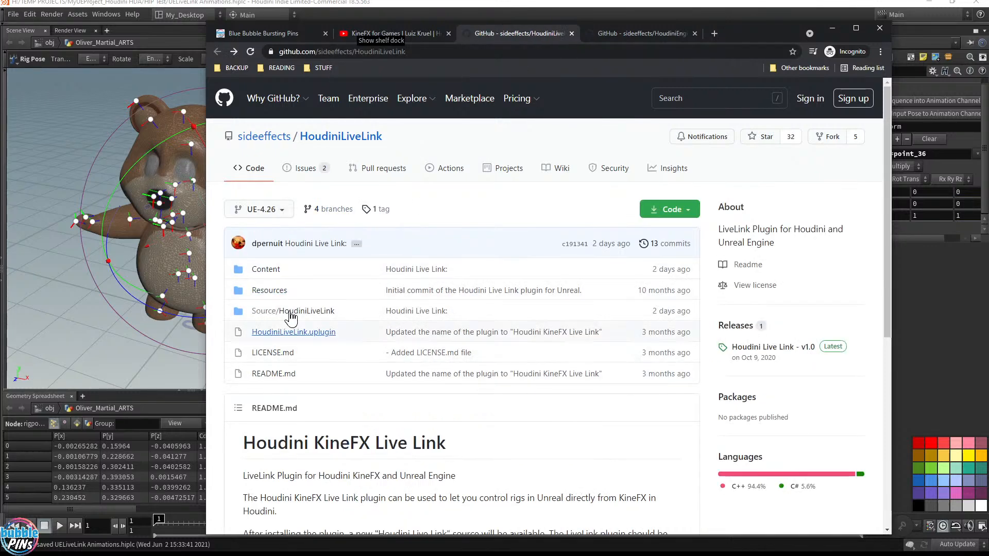
pyautogui.click(735, 326)
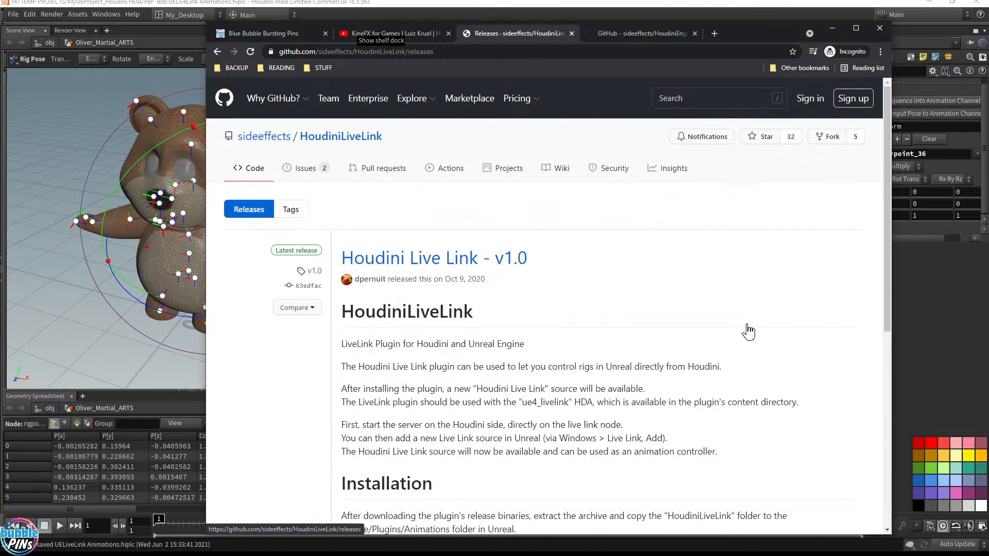
pyautogui.click(462, 262)
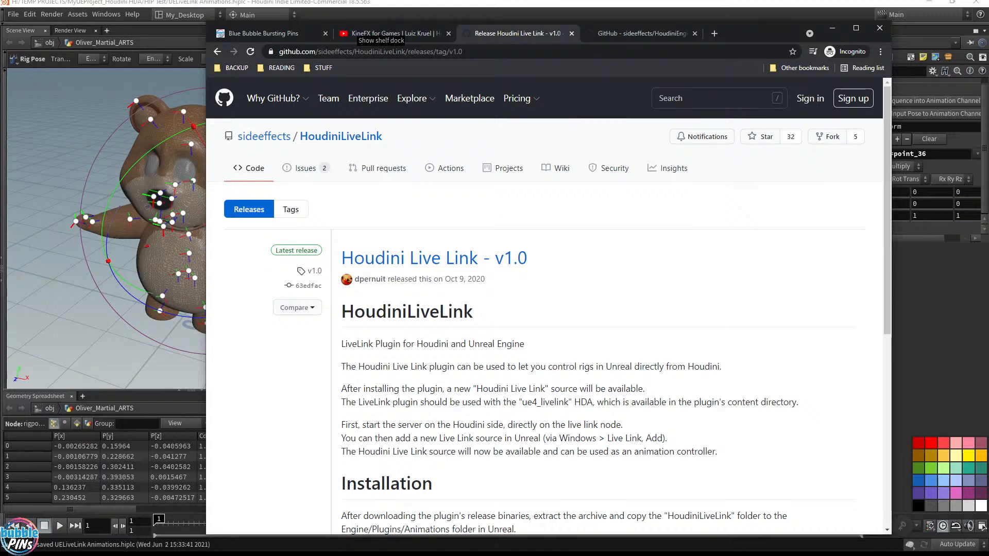
pyautogui.scroll(-6, 495, 393)
pyautogui.scroll(6, 498, 391)
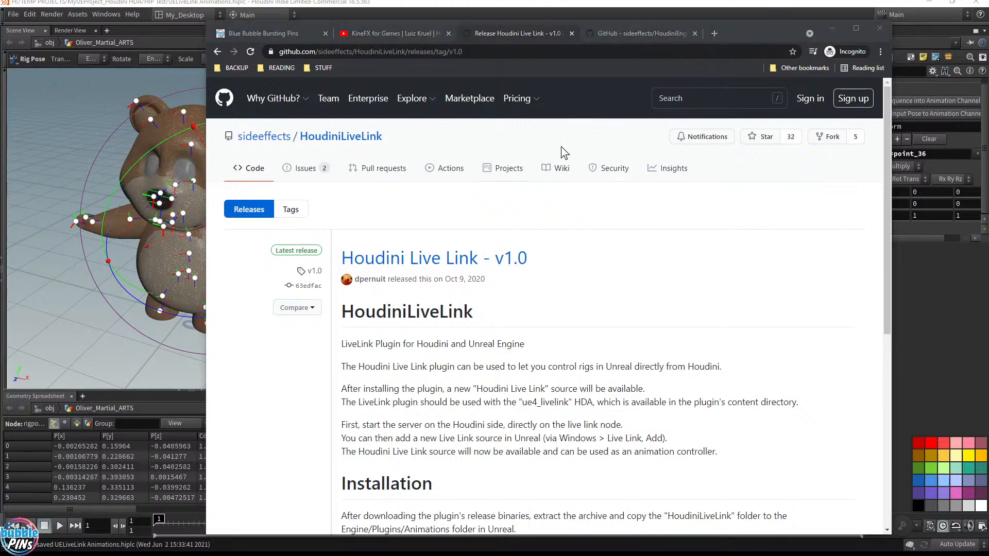
pyautogui.hotkey('alt', 'Left')
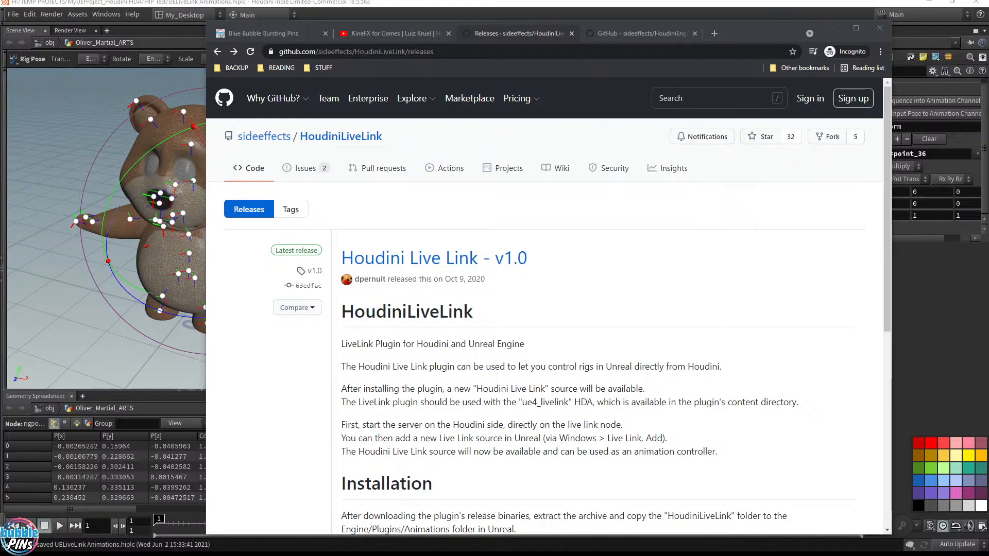
# Bring up the UE_4.26 folder in File Explorer, and examine the release page's installation notes and downloadable assets in the browser.
pyautogui.moveTo(988, 97); pyautogui.dragTo(731, 112)
pyautogui.doubleClick(668, 187)
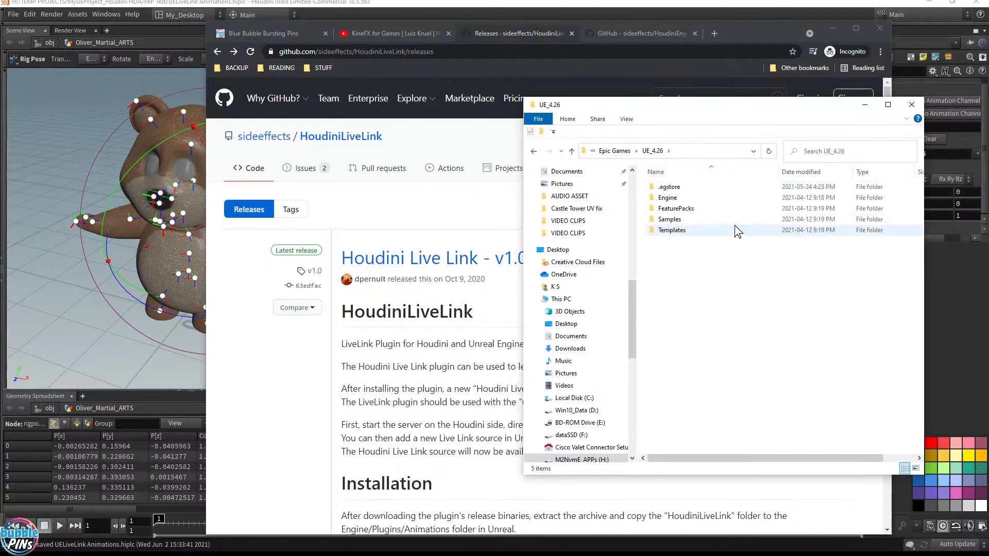
pyautogui.click(503, 361)
pyautogui.scroll(-8, 502, 361)
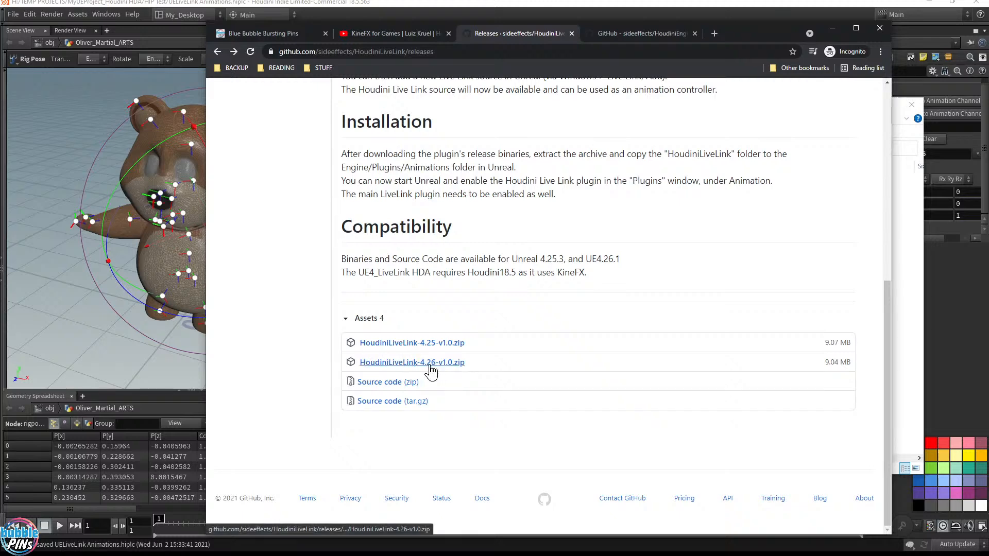
# In File Explorer, browse from UE_4.26 to Engine/Plugins/Animation and select the HoudiniLiveLink folder.
pyautogui.hotkey('alt', 'Tab')
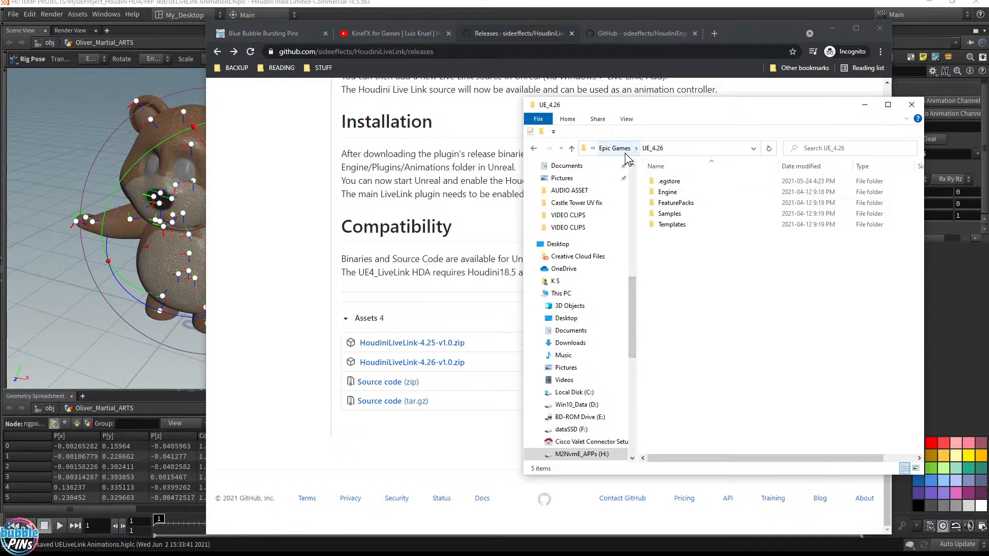
pyautogui.doubleClick(683, 195)
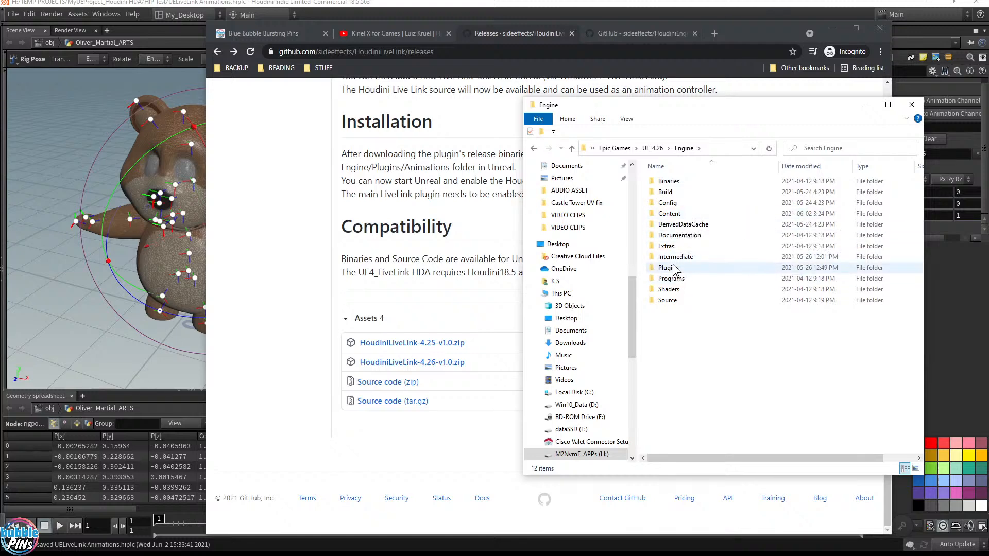
pyautogui.doubleClick(669, 268)
pyautogui.click(679, 205)
pyautogui.doubleClick(679, 205)
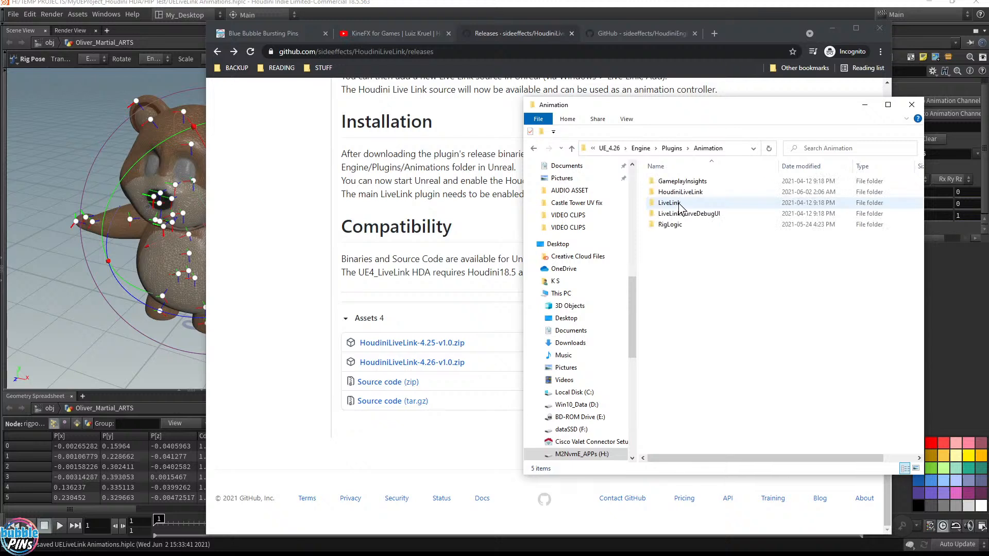
pyautogui.click(689, 194)
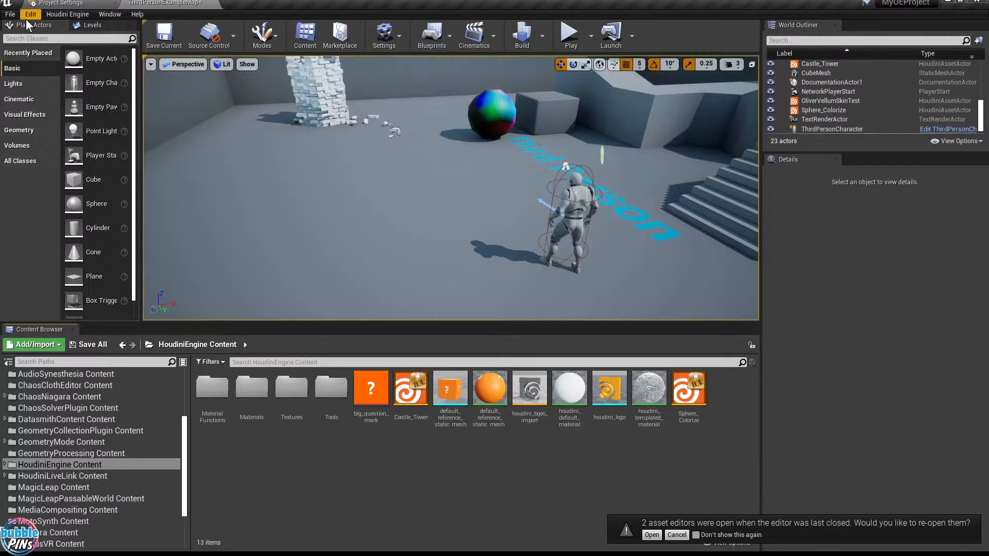
# In the Unreal Editor, open the Plugins window and dock it beside the ThirdPersonExampleMap tab.
pyautogui.click(430, 51)
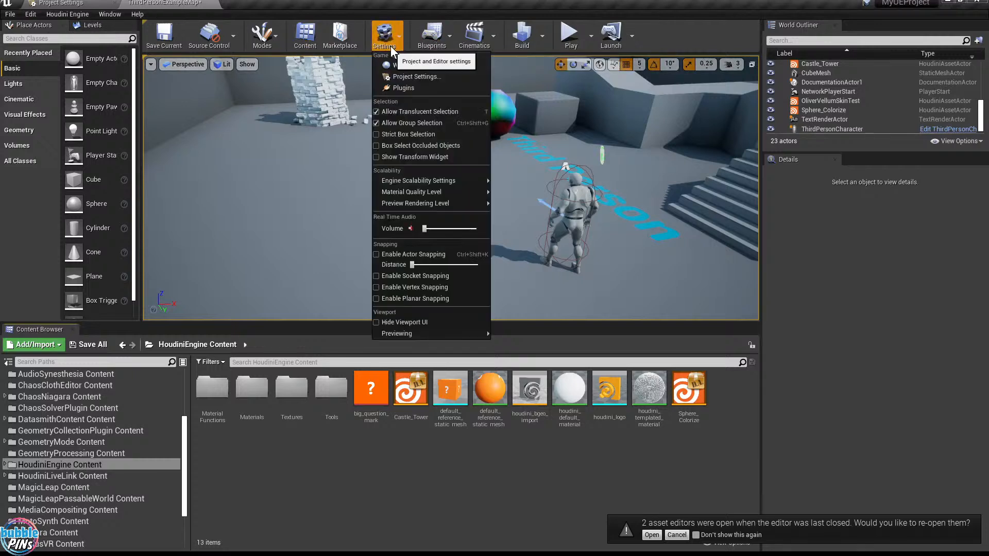
pyautogui.click(395, 91)
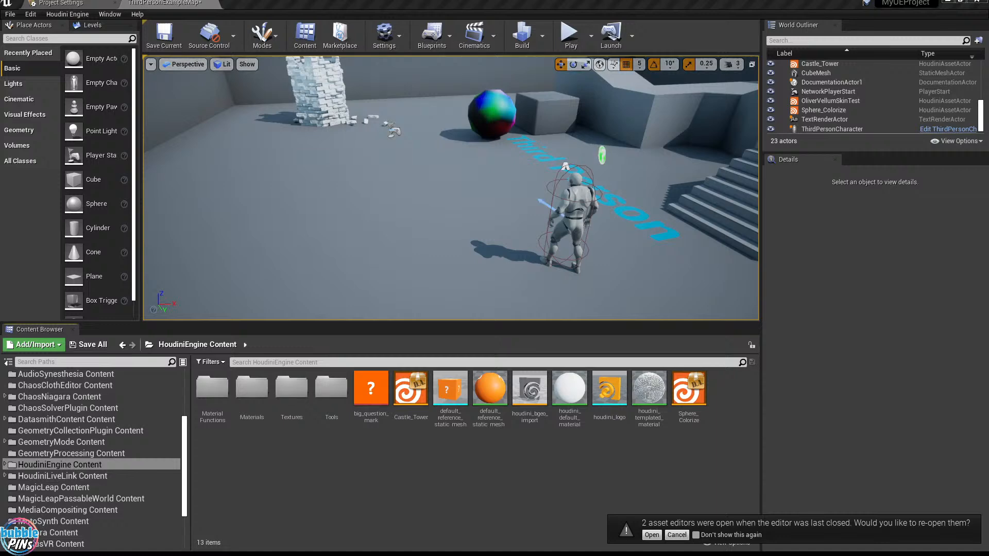
pyautogui.moveTo(504, 148); pyautogui.dragTo(423, 67)
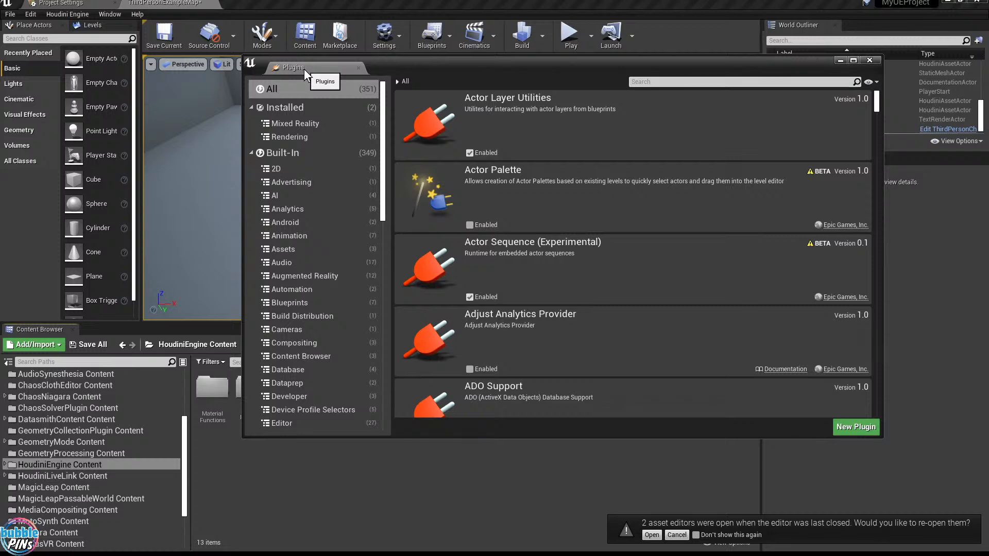
pyautogui.moveTo(304, 69); pyautogui.dragTo(276, 5)
# Search all plugins for "livelink" to check the HoudiniLiveLink and Live Link entries.
pyautogui.click(17, 25)
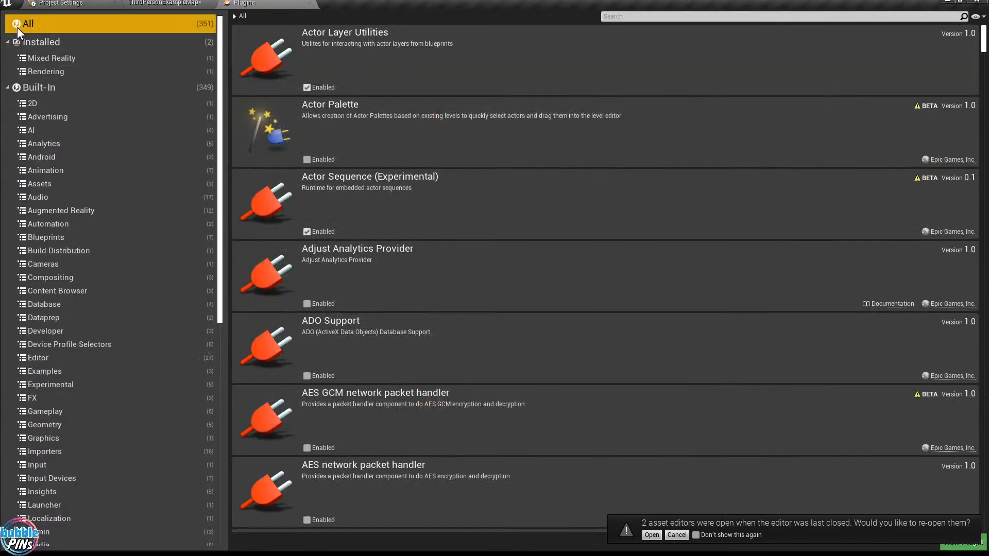
pyautogui.click(763, 17)
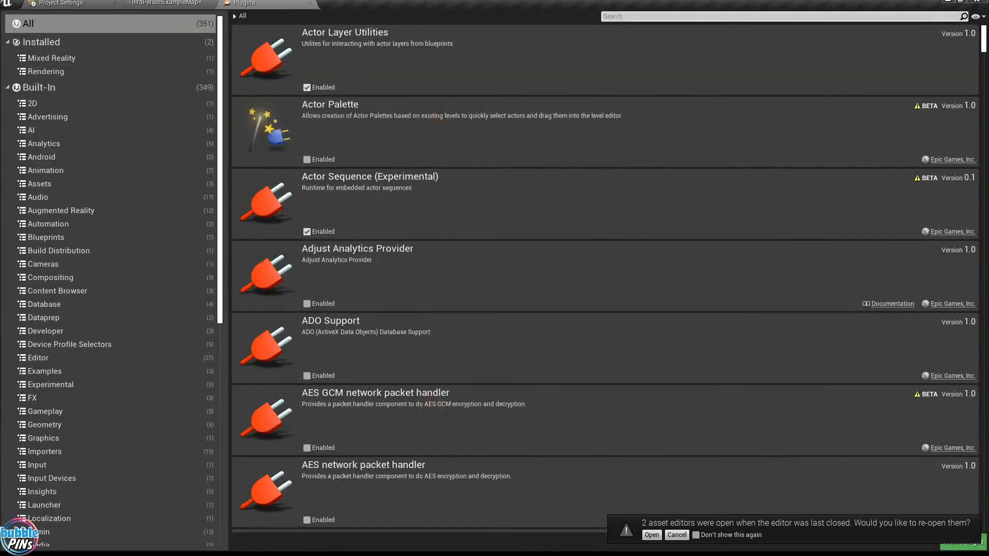
pyautogui.write('livelink')
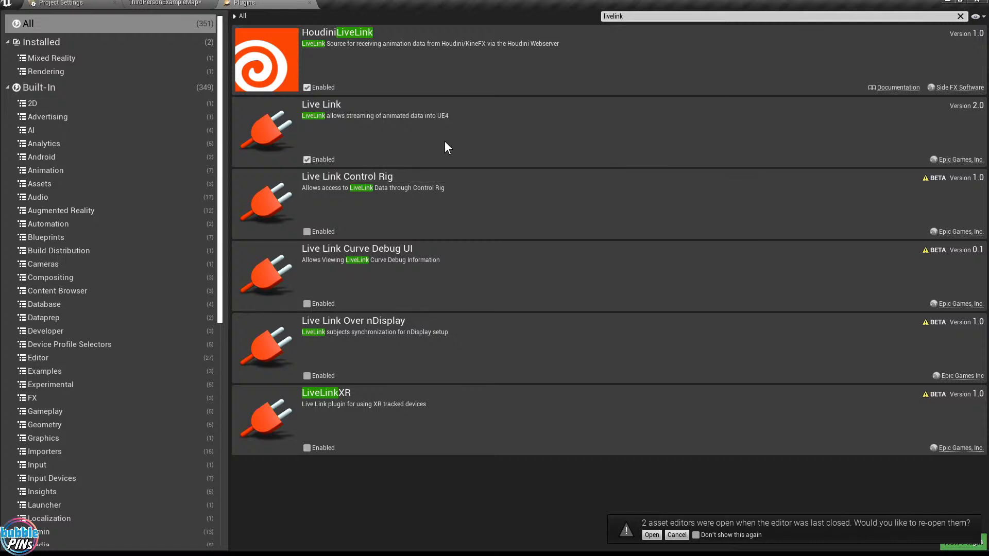
# Compare the Animation plugins folder in File Explorer with the Plugins window, clear the livelink search, and list the built-in Animation plugins.
pyautogui.hotkey('alt', 'Tab')
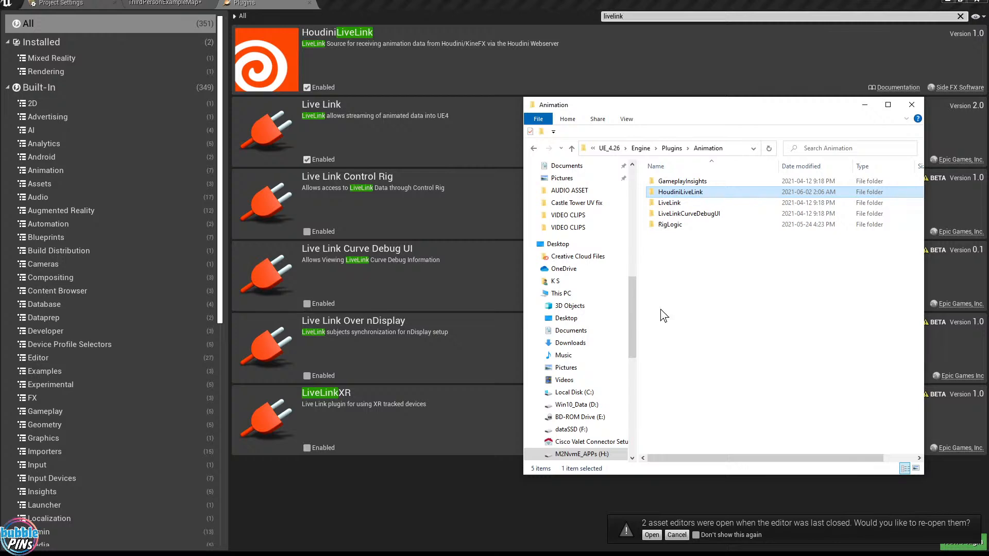
pyautogui.hotkey('alt', 'Tab')
pyautogui.hotkey('alt', 'Tab')
pyautogui.hotkey('alt', 'Tab')
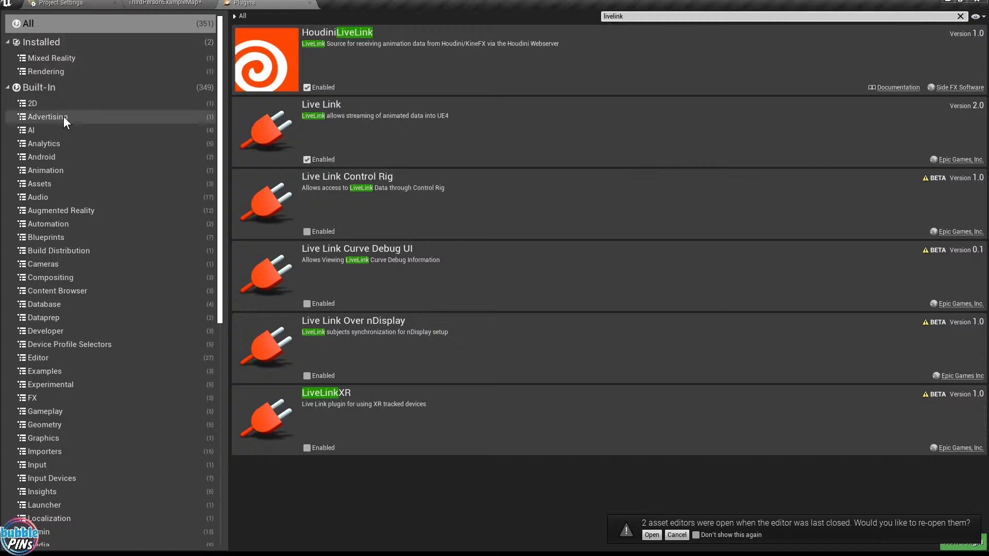
pyautogui.moveTo(638, 16); pyautogui.dragTo(489, 11)
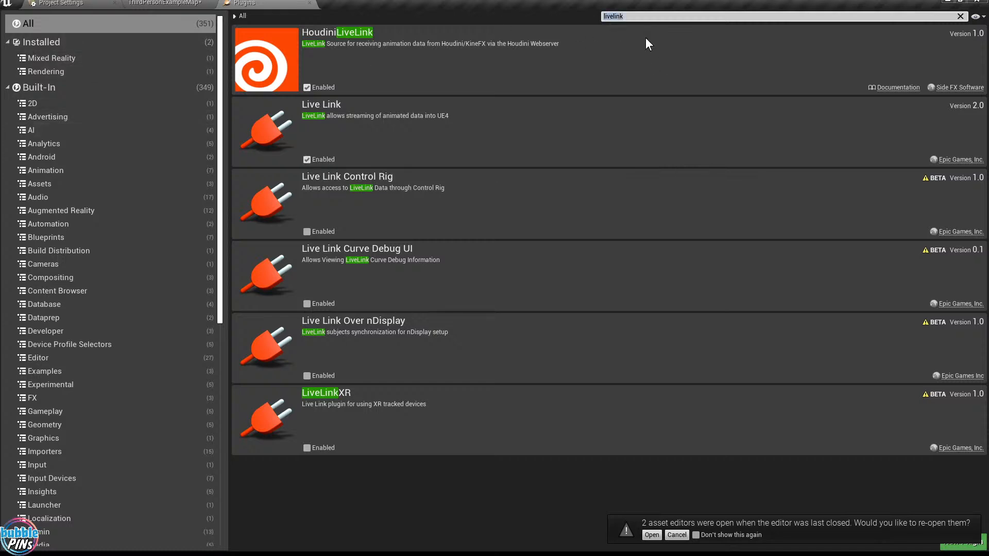
pyautogui.press('BackSpace')
pyautogui.click(53, 173)
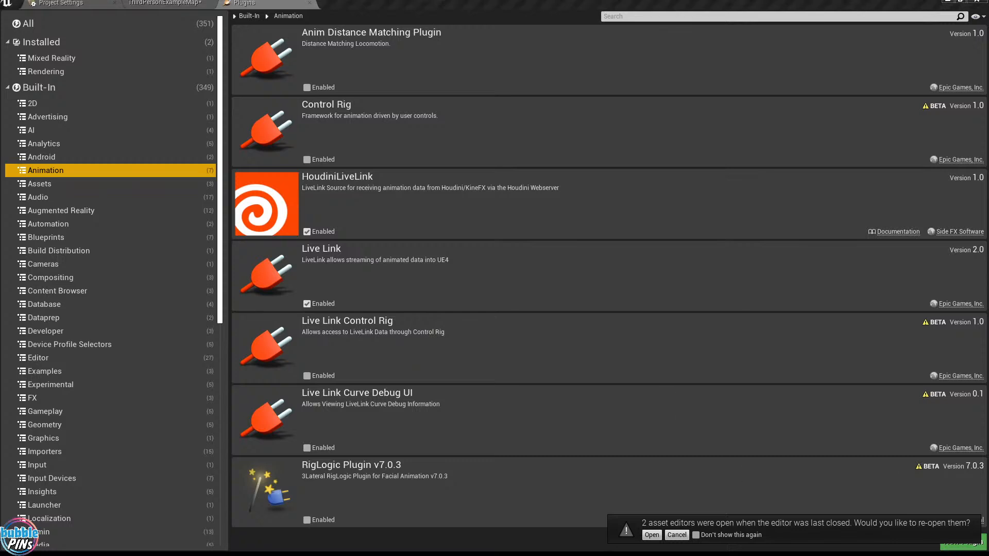
# Look inside the HoudiniLiveLink folder in File Explorer, return to the Unreal Editor, and close the Plugins window.
pyautogui.doubleClick(681, 193)
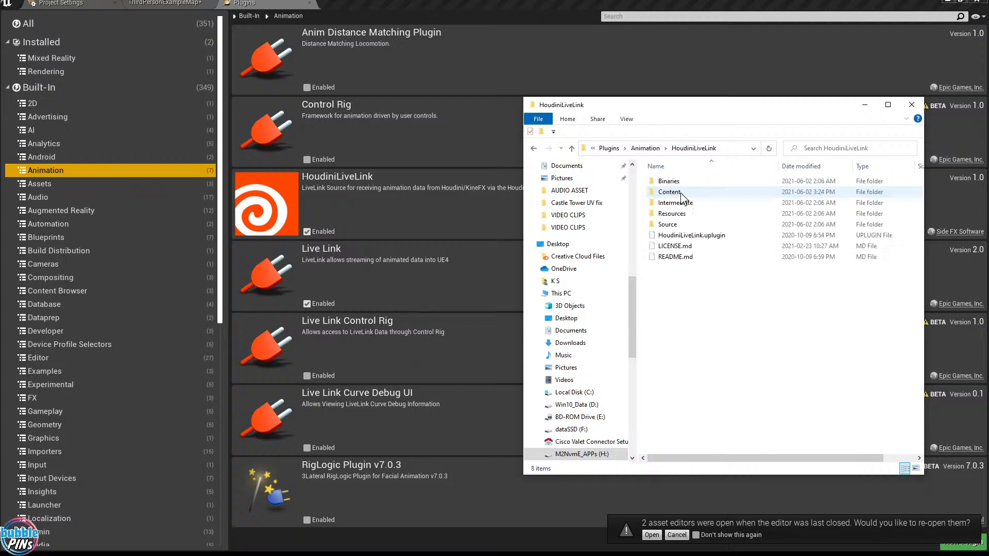
pyautogui.hotkey('alt', 'Left')
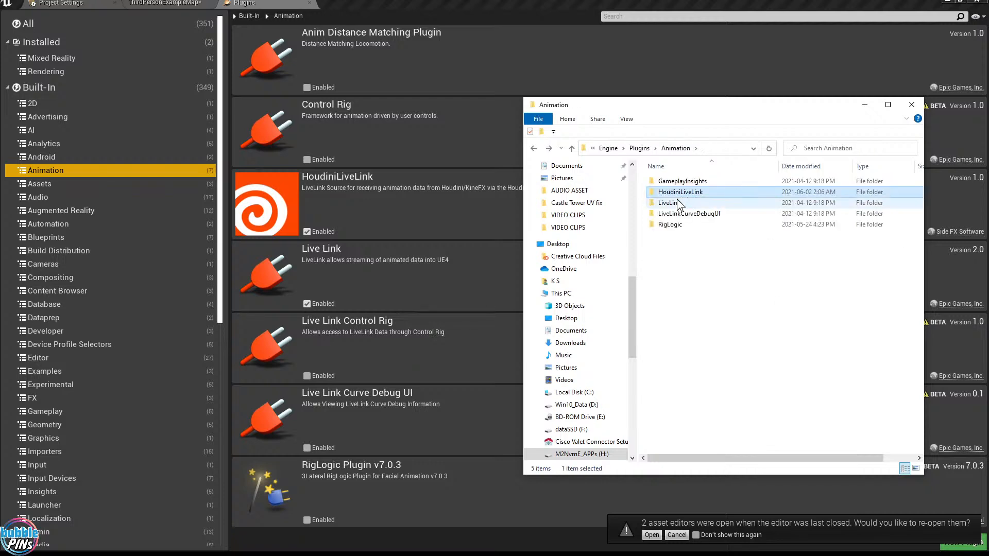
pyautogui.click(547, 6)
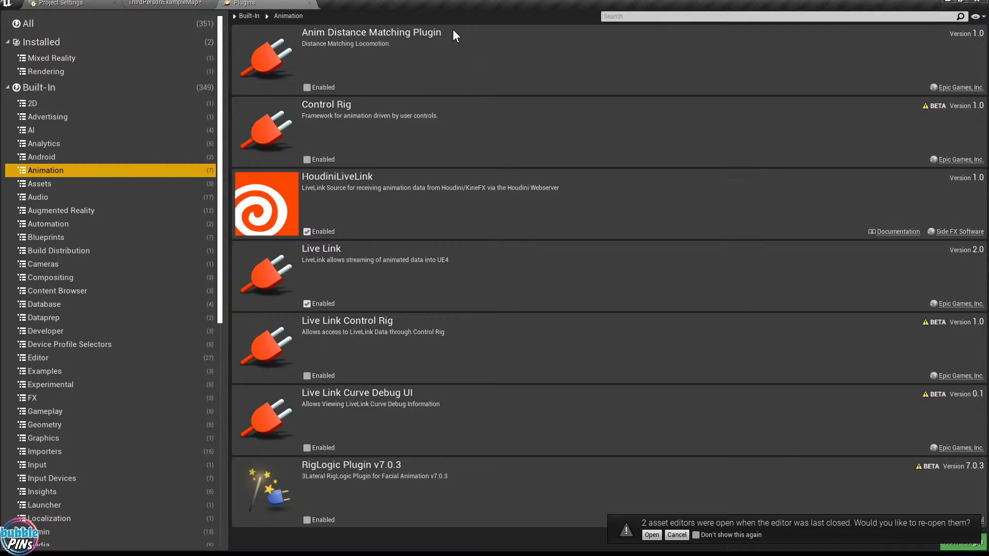
pyautogui.click(272, 2)
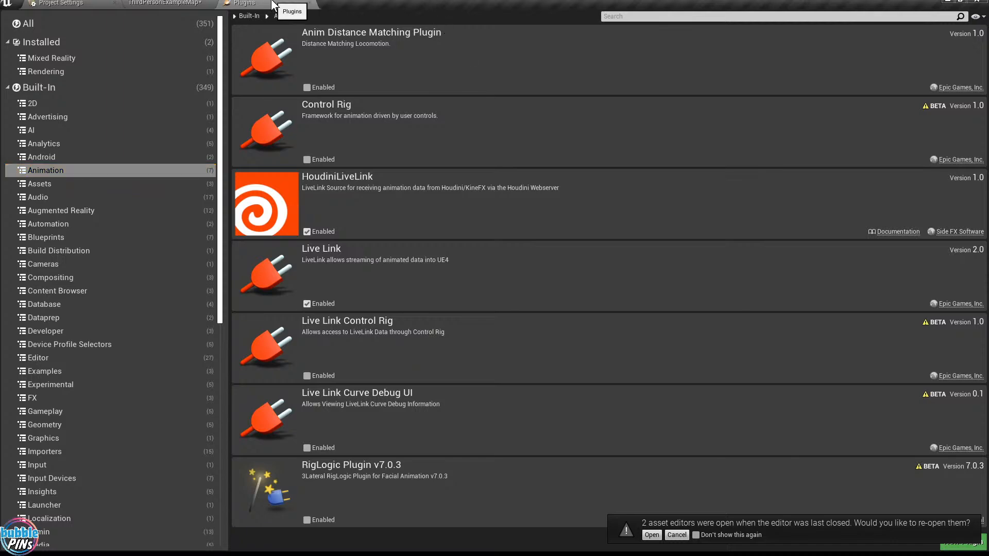
pyautogui.click(309, 3)
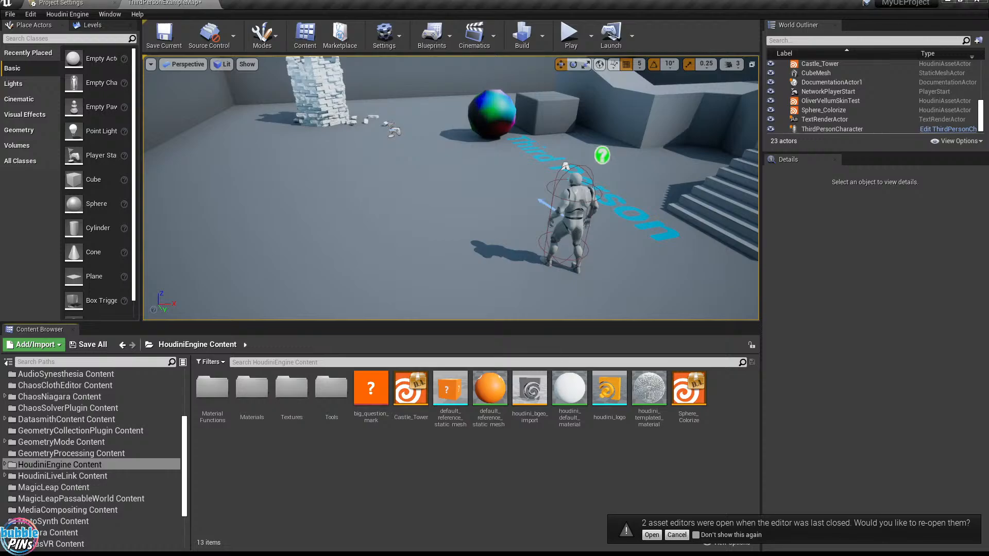
# Switch to Houdini, leave the Rig Pose handles for a front view of the teddy, and collapse the Geometry Spreadsheet pane.
pyautogui.hotkey('alt', 'Tab')
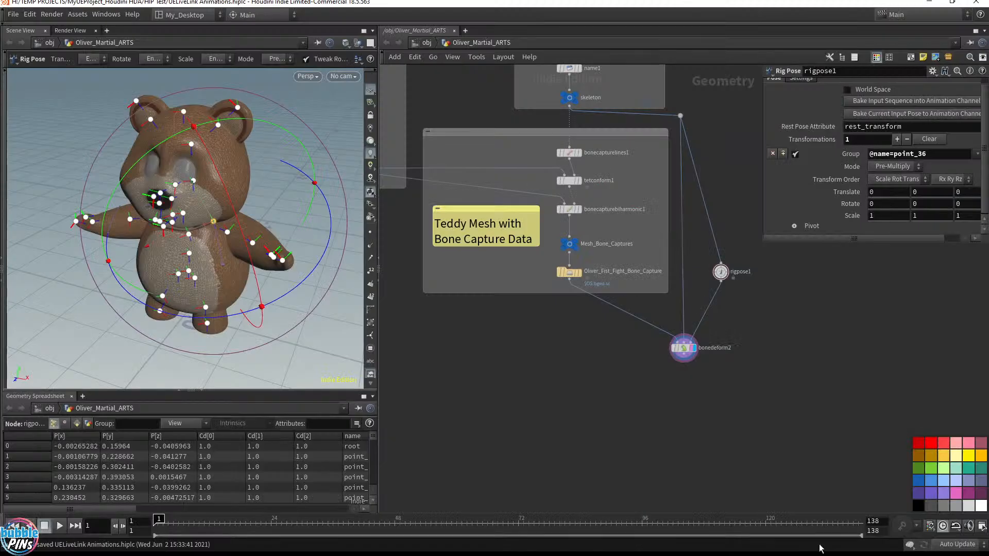
pyautogui.moveTo(569, 400); pyautogui.dragTo(622, 461, button='middle')
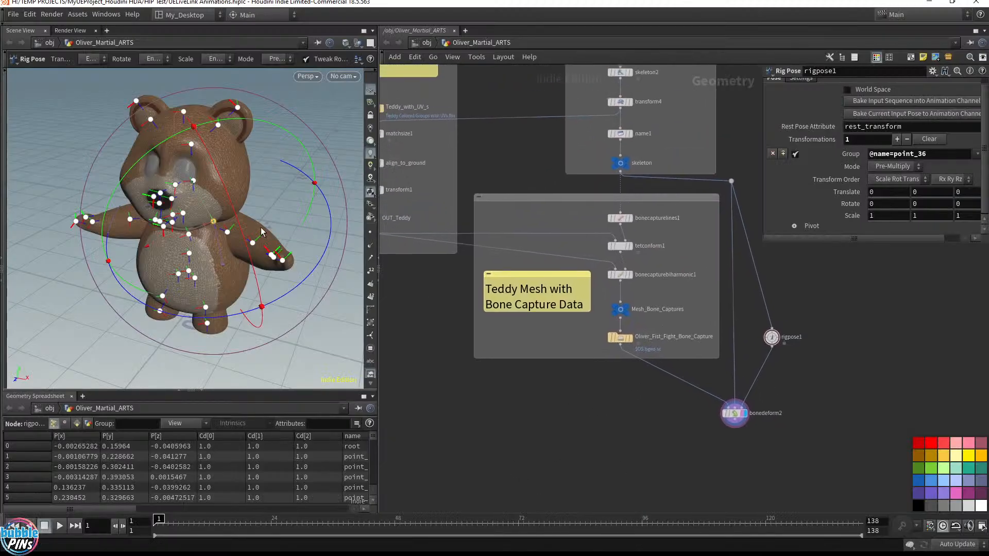
pyautogui.press('Escape')
pyautogui.moveTo(261, 195); pyautogui.dragTo(297, 188)
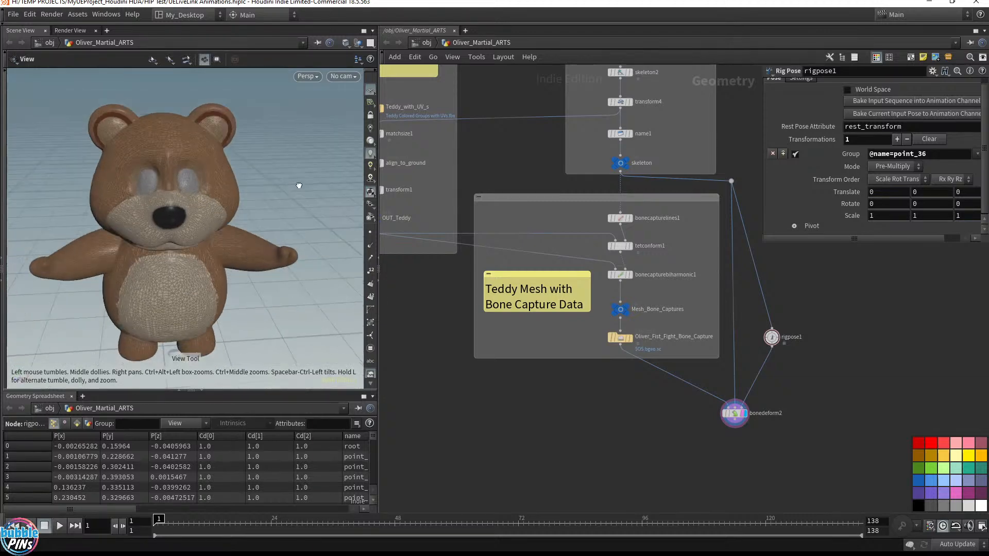
pyautogui.click(203, 391)
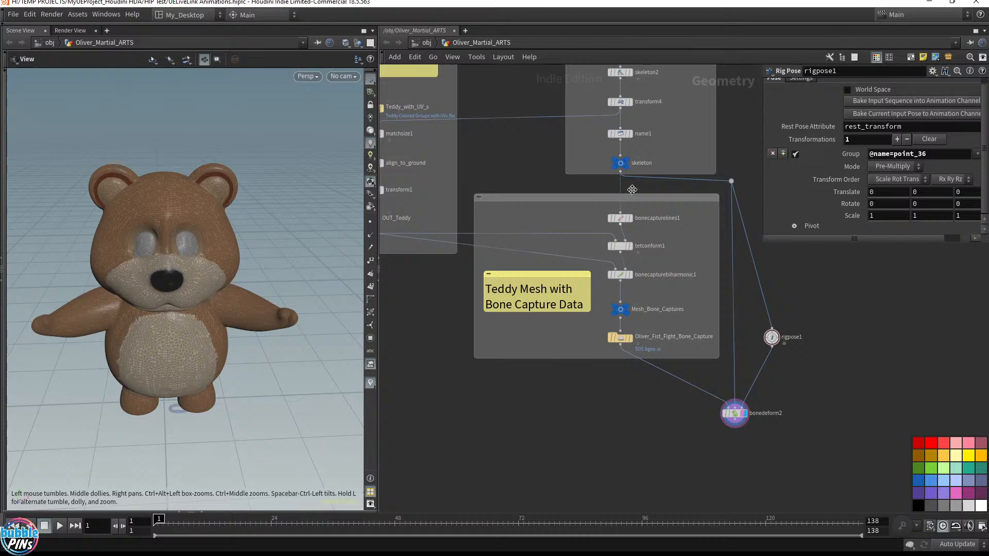
# Display the skeleton node to inspect it, and set the display to the selected Oliver_Fist_Fight_Bone_Capture file cache.
pyautogui.click(623, 162)
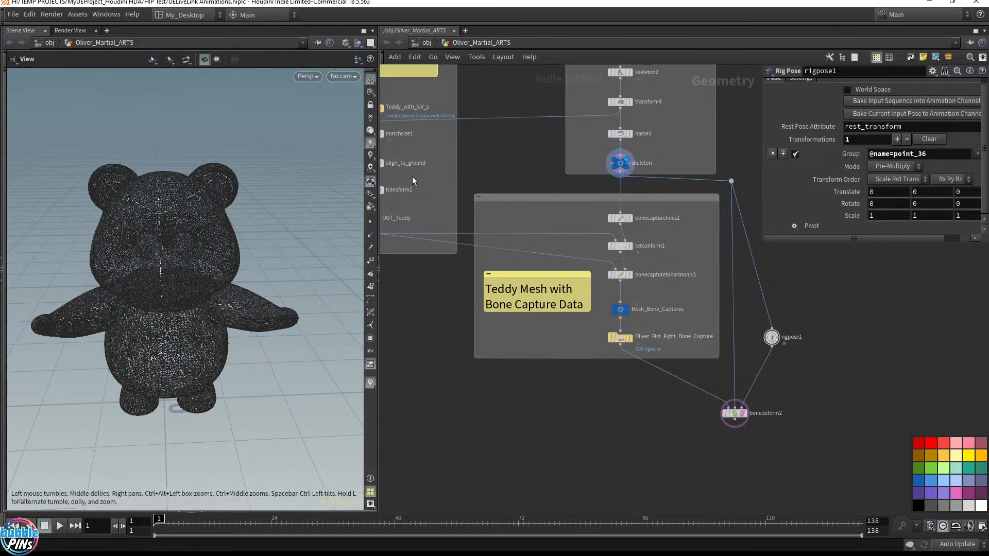
pyautogui.click(628, 170)
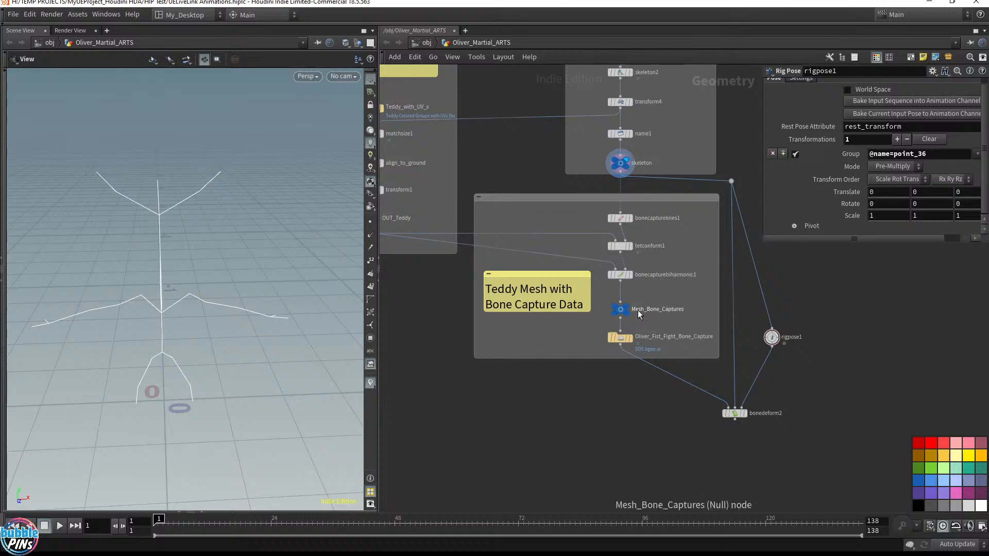
pyautogui.click(632, 342)
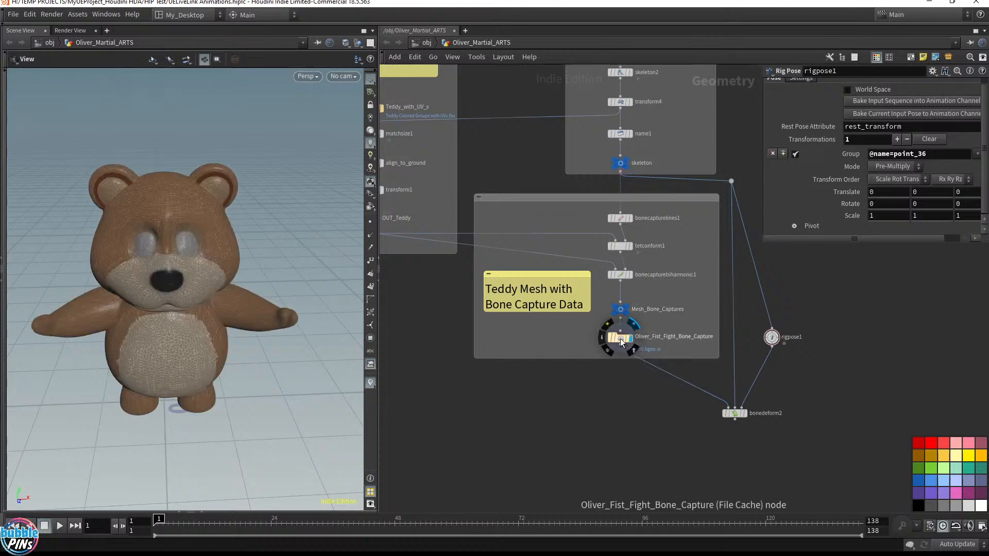
pyautogui.click(621, 338)
pyautogui.moveTo(577, 346); pyautogui.dragTo(700, 336)
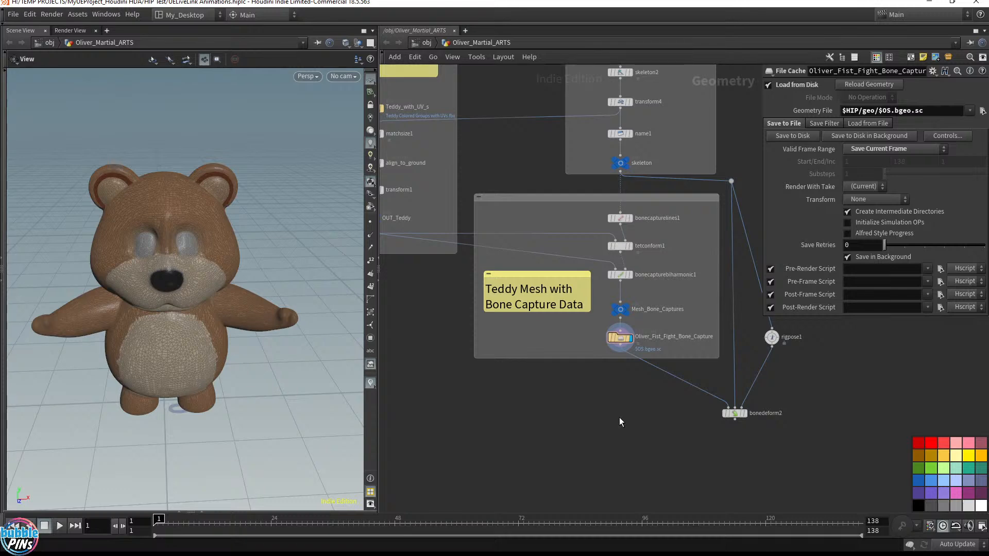
# Add a ROP FBX Character Output node below the Oliver_Fist_Fight_Bone_Capture file cache.
pyautogui.press('Tab')
pyautogui.write('fbx')
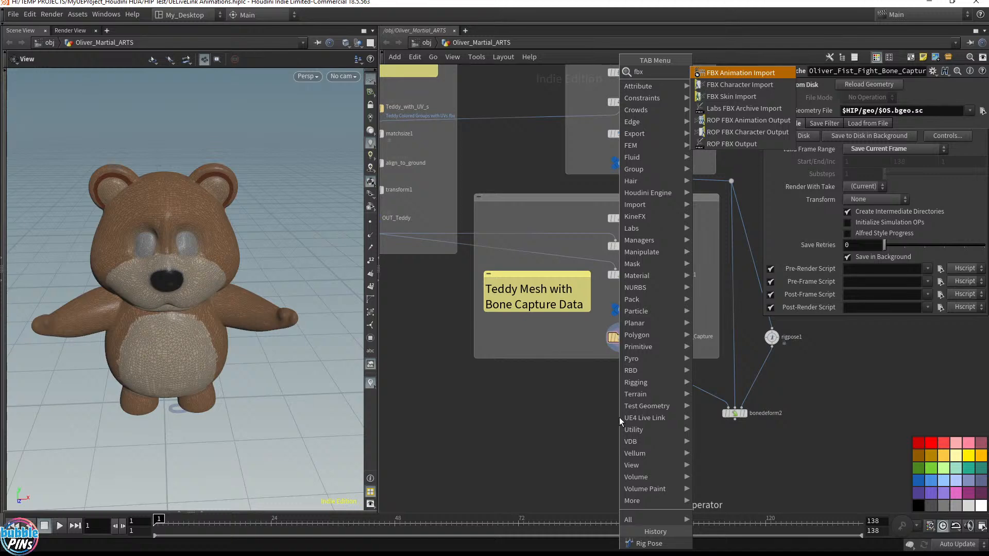
pyautogui.write(' char')
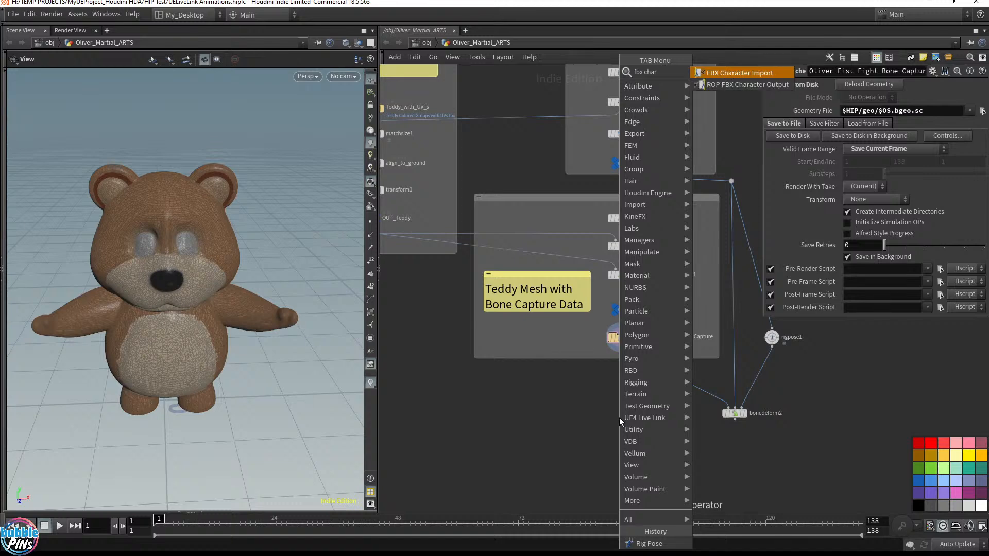
pyautogui.press('Down')
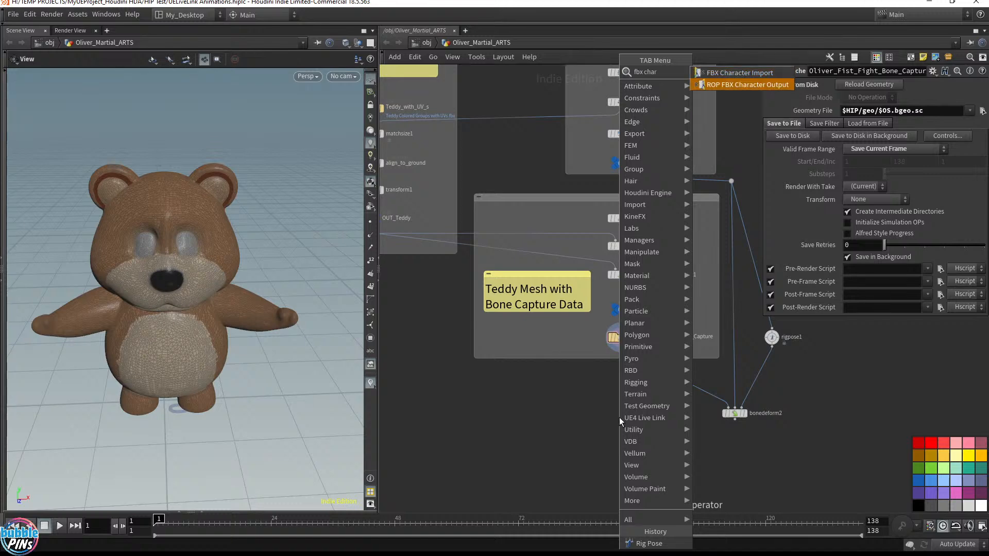
pyautogui.press('Return')
pyautogui.click(648, 426)
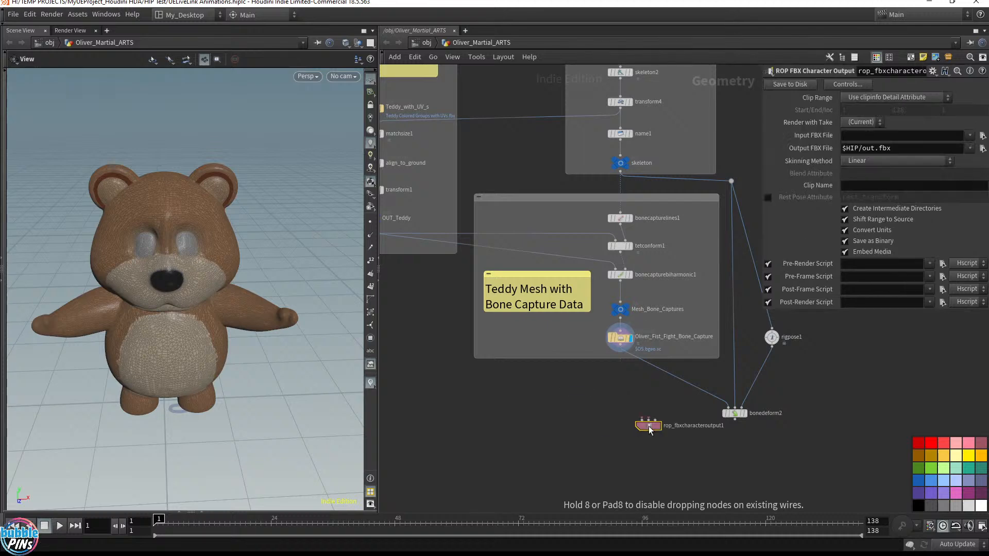
# Examine the FBX character output node's three inputs and try a wire from its Rest Geometry input towards OUT_Teddy.
pyautogui.scroll(5, 648, 427)
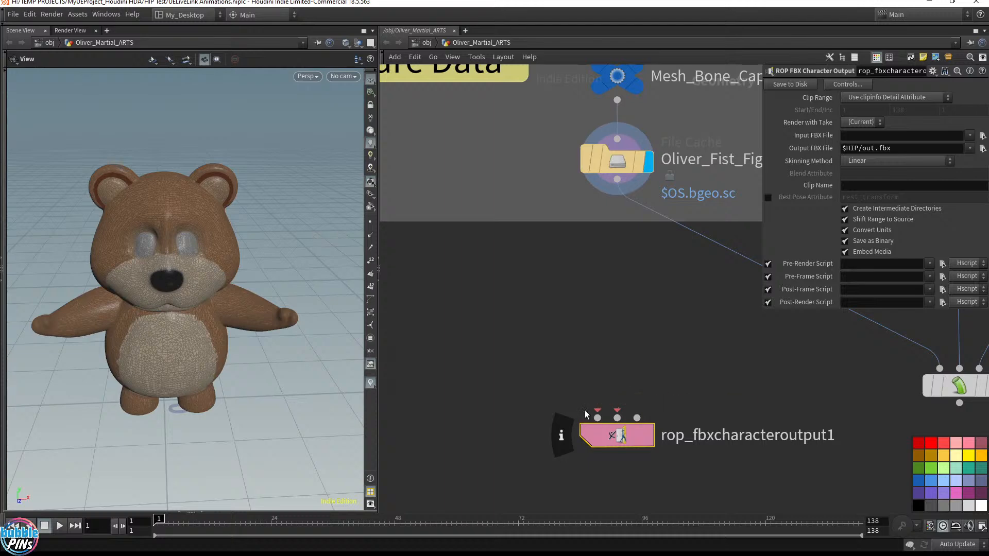
pyautogui.click(638, 418)
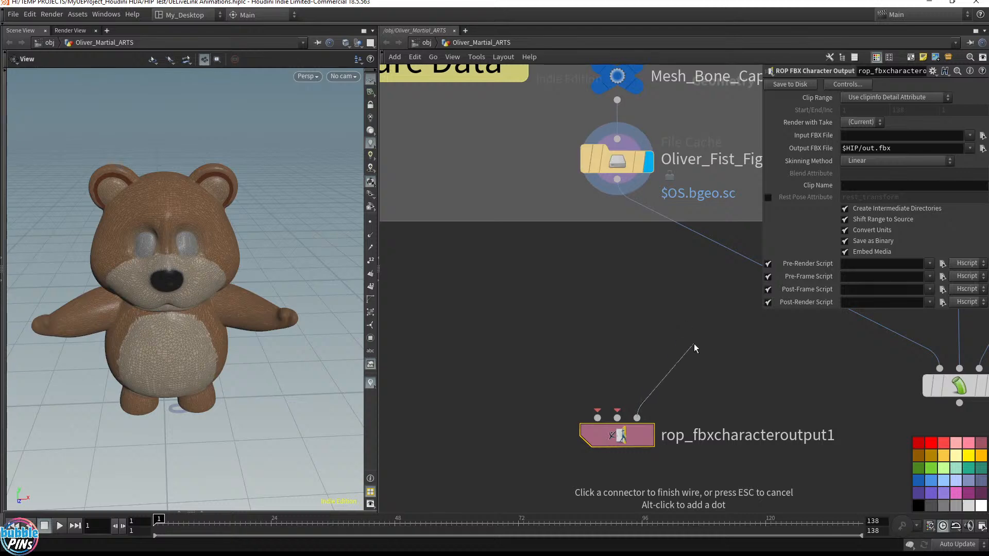
pyautogui.press('Escape')
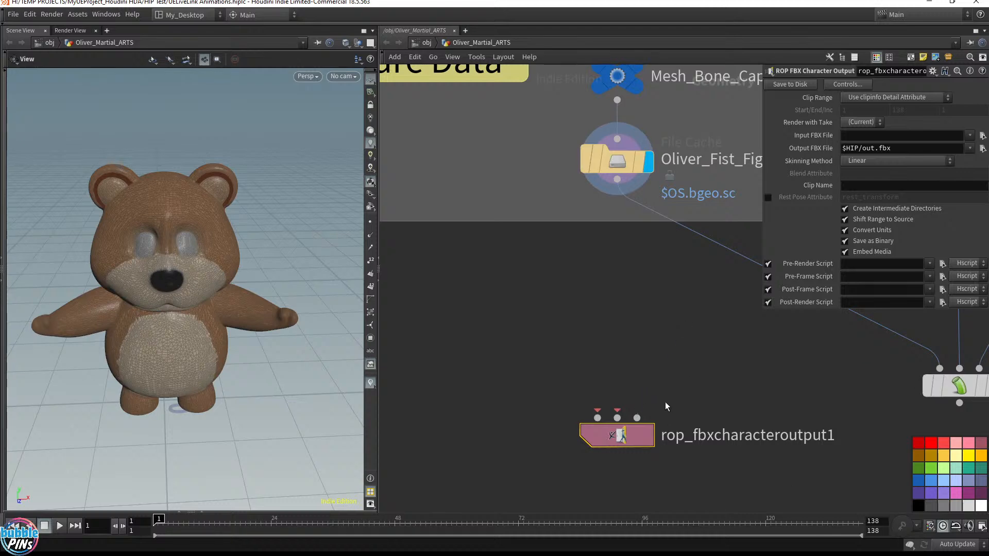
pyautogui.scroll(-10, 660, 391)
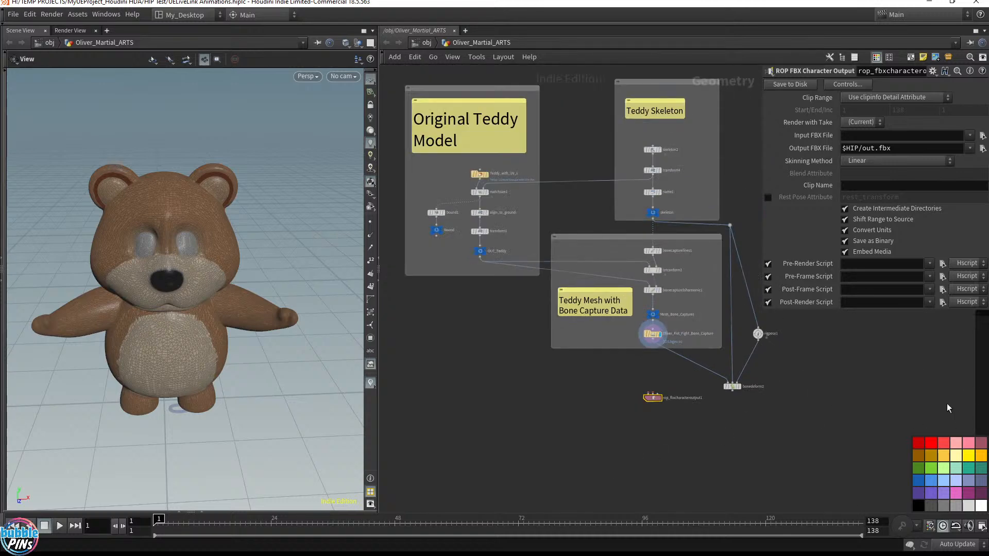
pyautogui.scroll(5, 781, 432)
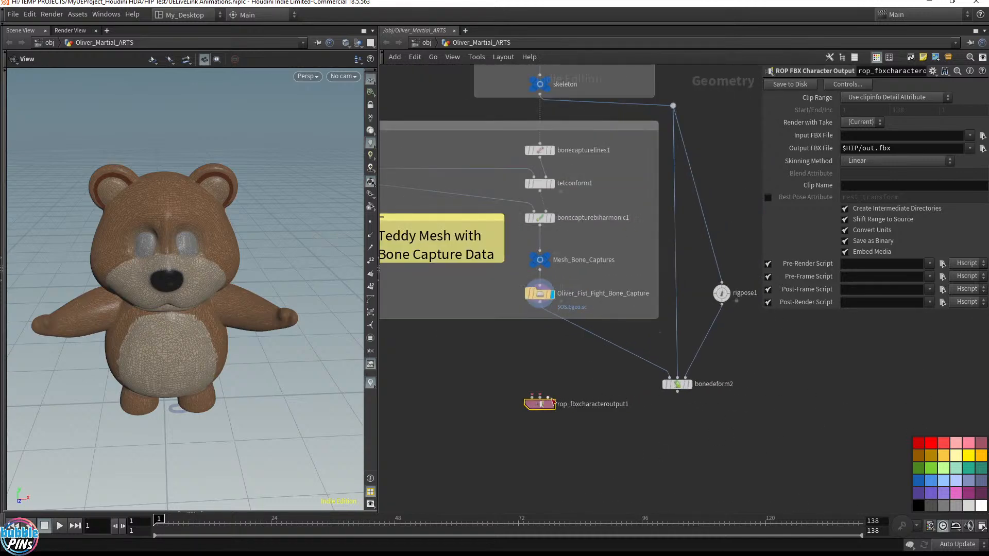
pyautogui.click(547, 395)
pyautogui.press('Escape')
pyautogui.moveTo(501, 323); pyautogui.dragTo(640, 389, button='middle')
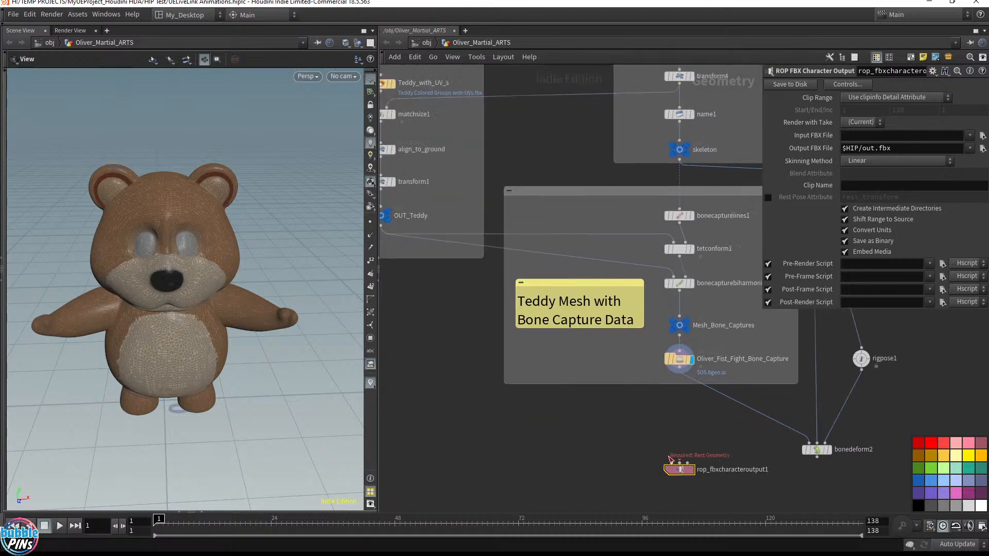
pyautogui.click(671, 462)
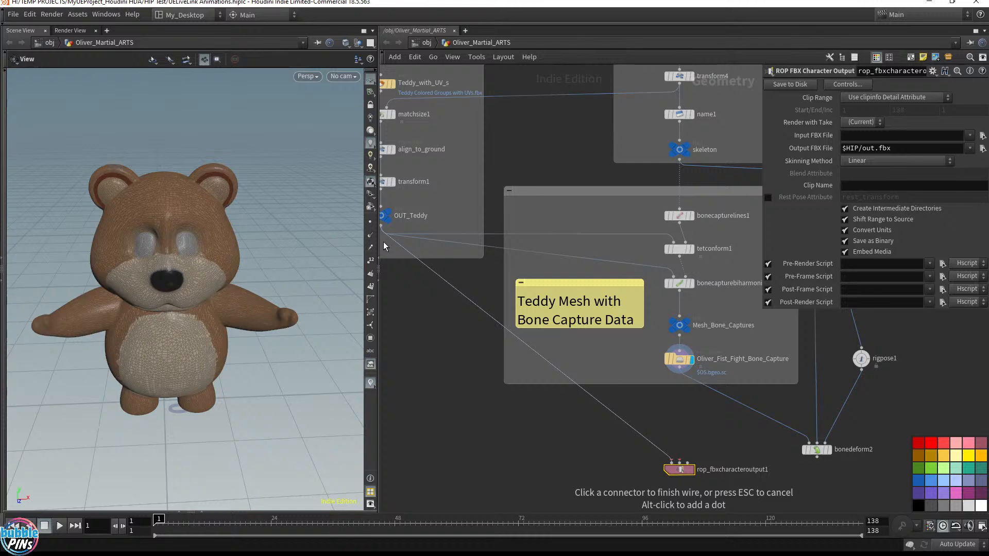
pyautogui.press('Escape')
pyautogui.moveTo(418, 292); pyautogui.dragTo(492, 330, button='middle')
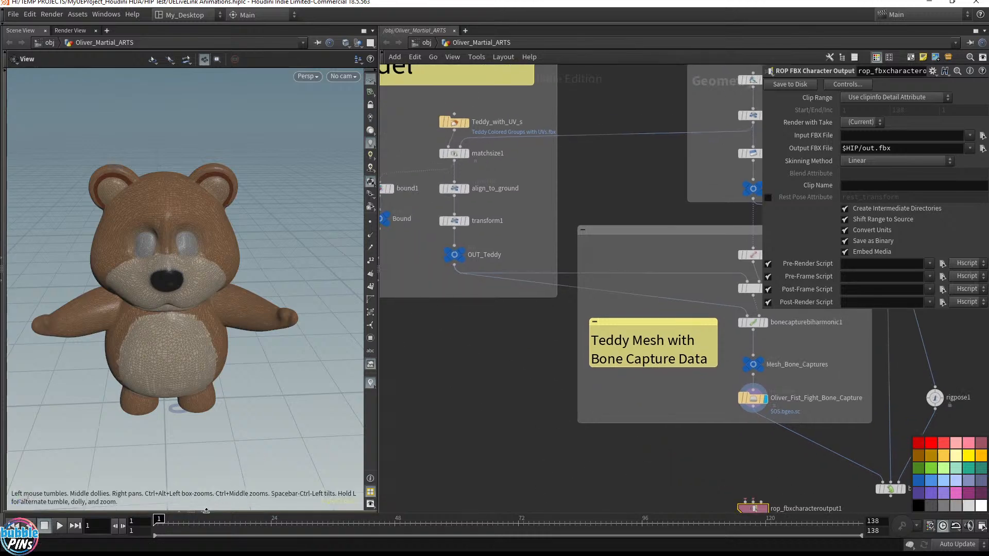
# Reopen the Geometry Spreadsheet and compare the attributes of OUT_Teddy with those of the Oliver_Fist_Fight_Bone_Capture file cache.
pyautogui.click(205, 513)
pyautogui.click(454, 255)
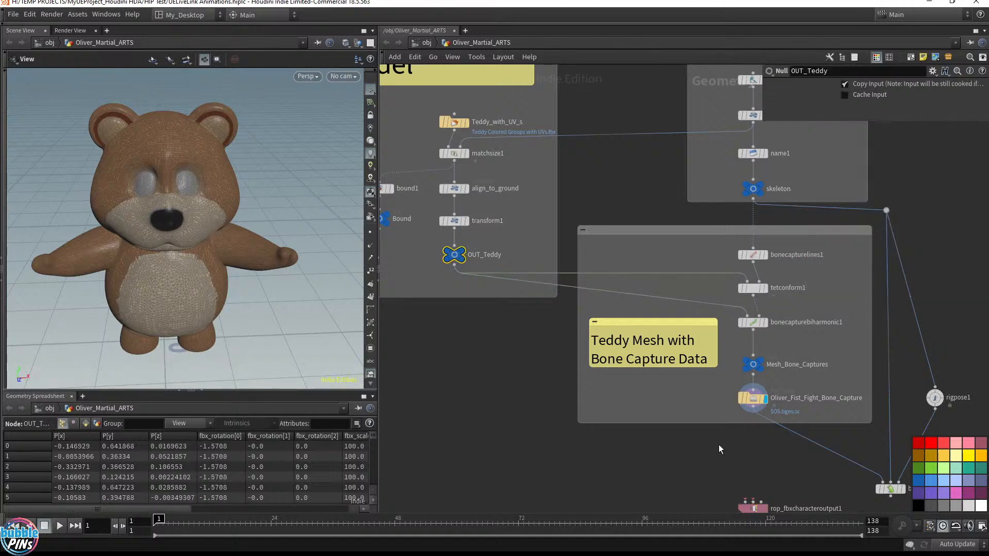
pyautogui.click(752, 397)
# Wire the Oliver_Fist_Fight_Bone_Capture file cache into the Rest Geometry input of the FBX character output node.
pyautogui.scroll(5, 753, 399)
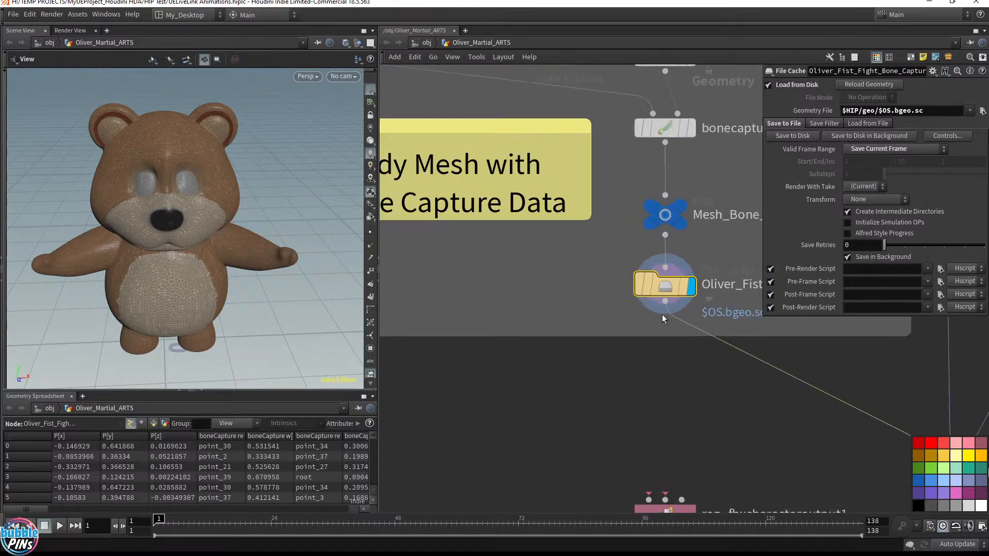
pyautogui.click(665, 301)
pyautogui.moveTo(625, 401); pyautogui.dragTo(593, 329, button='middle')
pyautogui.click(618, 427)
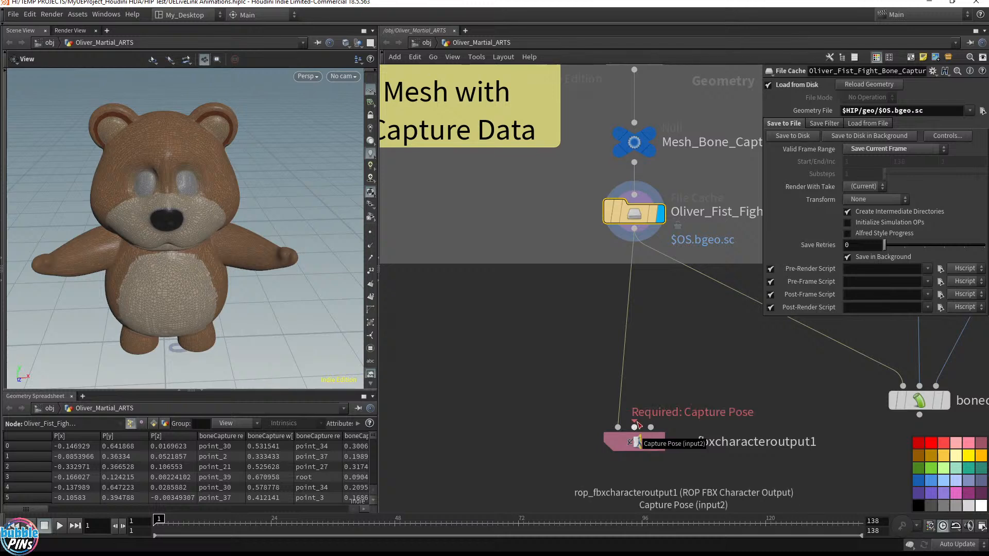
# Move the rigpose1 and bonedeform2 nodes together farther away from the FBX character output node.
pyautogui.scroll(-5, 638, 426)
pyautogui.moveTo(661, 413); pyautogui.dragTo(576, 407, button='middle')
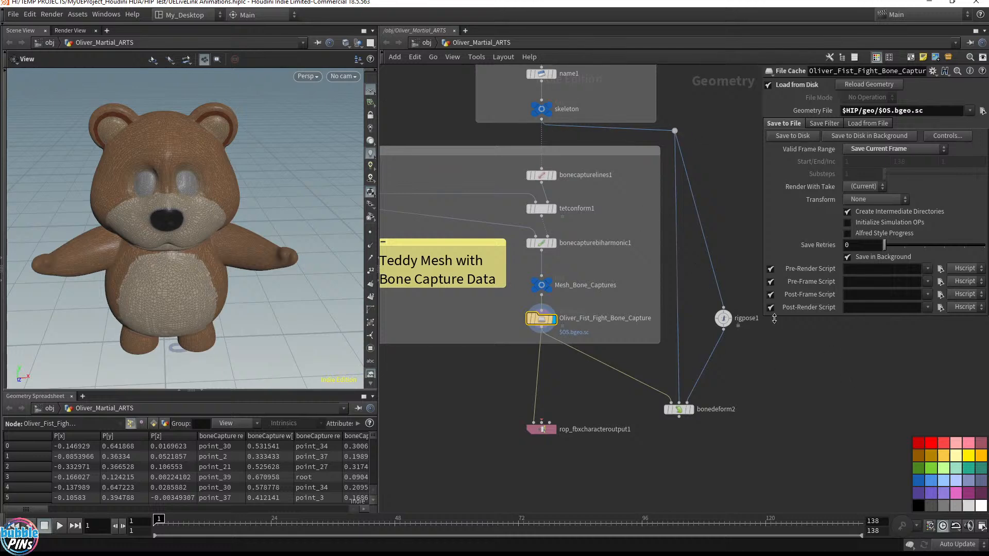
pyautogui.click(723, 330)
pyautogui.press('Escape')
pyautogui.click(724, 318)
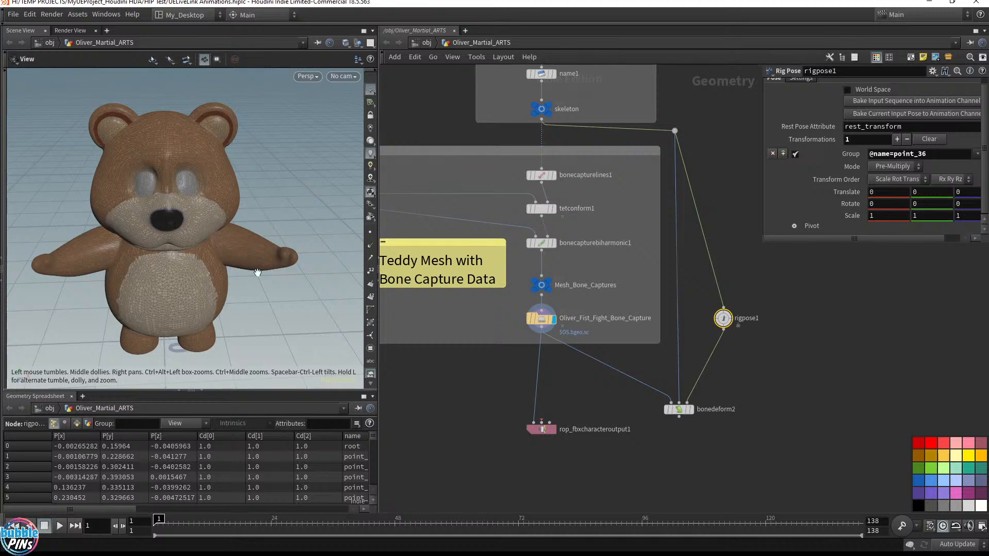
pyautogui.moveTo(775, 433); pyautogui.dragTo(671, 310)
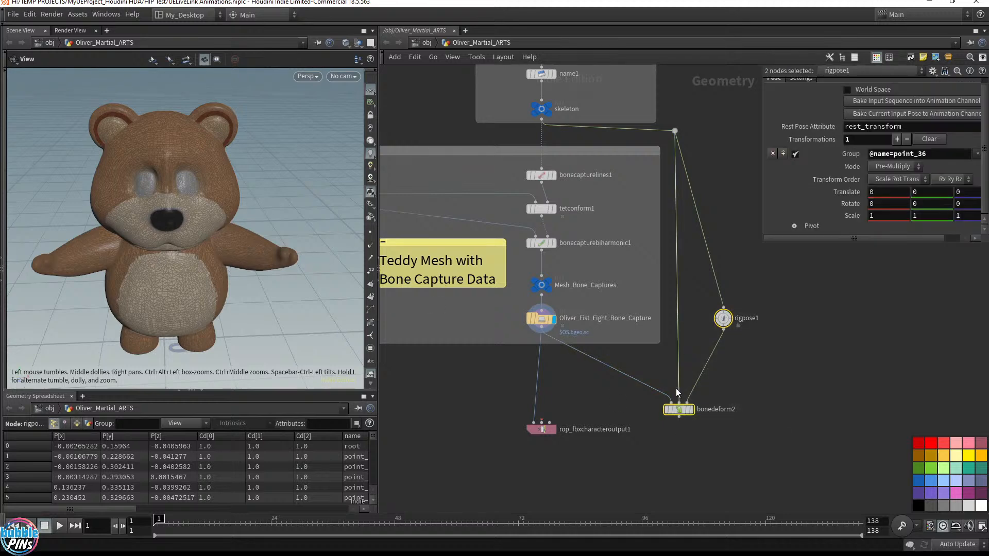
pyautogui.moveTo(679, 413); pyautogui.dragTo(831, 414)
pyautogui.click(517, 127)
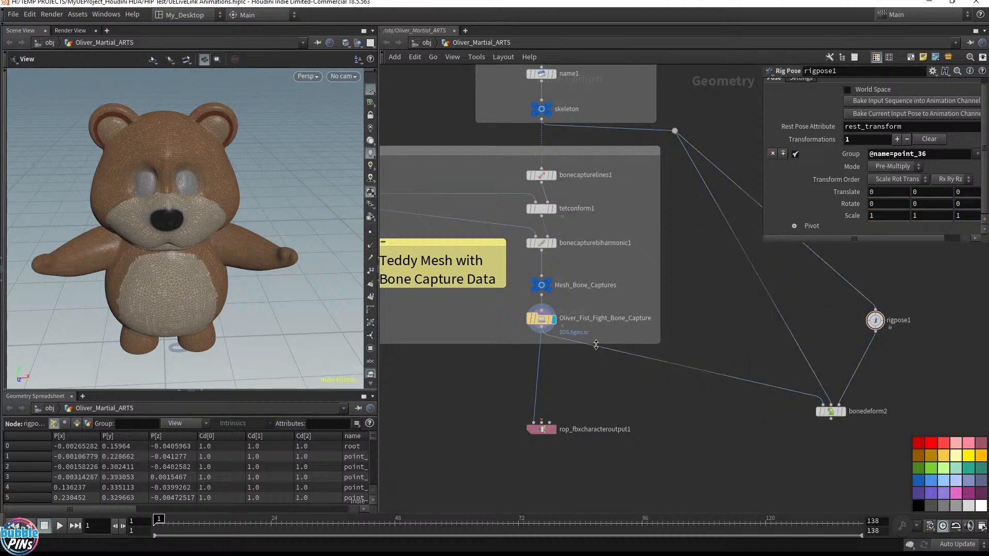
# Display the skeleton node and wire its network dot into the Capture Pose input of the FBX character output node.
pyautogui.click(540, 318)
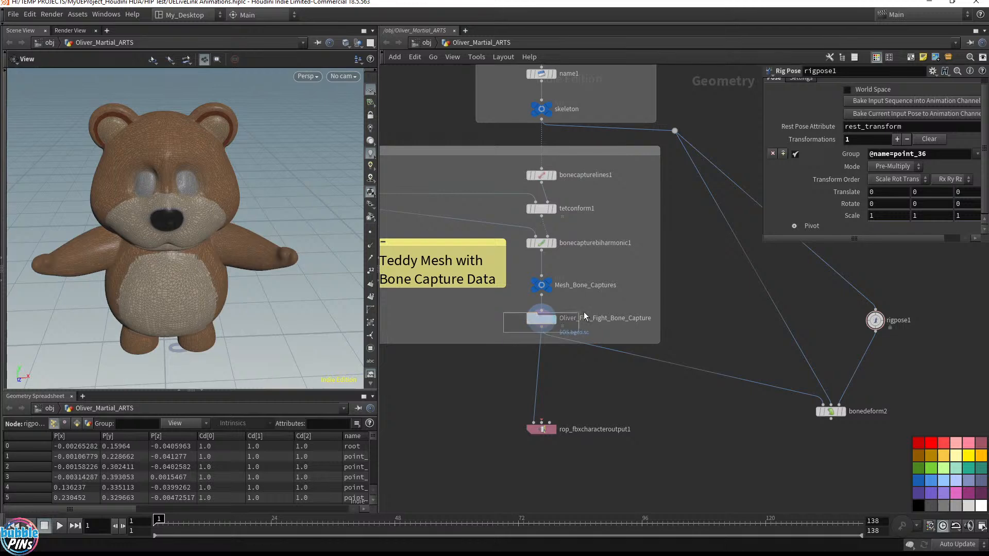
pyautogui.moveTo(178, 276); pyautogui.dragTo(226, 271)
pyautogui.click(549, 106)
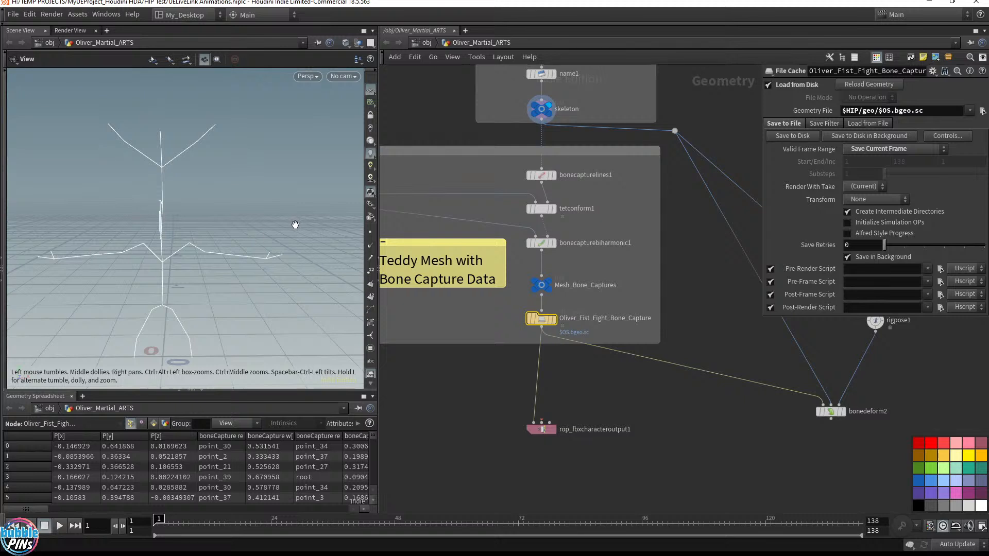
pyautogui.click(675, 132)
pyautogui.click(541, 423)
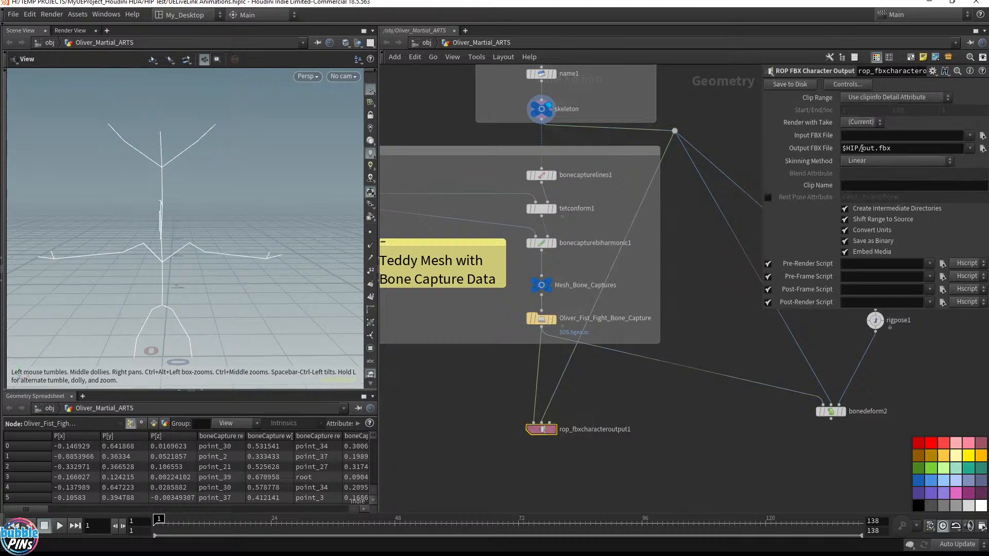
# Set the output FBX file to $HIP/exports/Oliver T pose.fbx and save the character to disk.
pyautogui.click(861, 148)
pyautogui.write('expor')
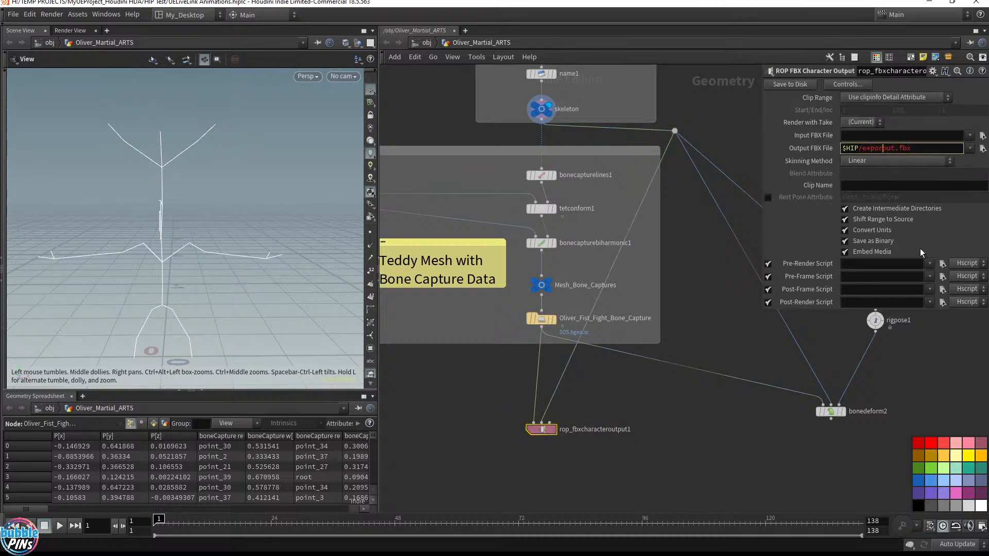
pyautogui.write('ts/Oliver_T_pose')
pyautogui.press('Return')
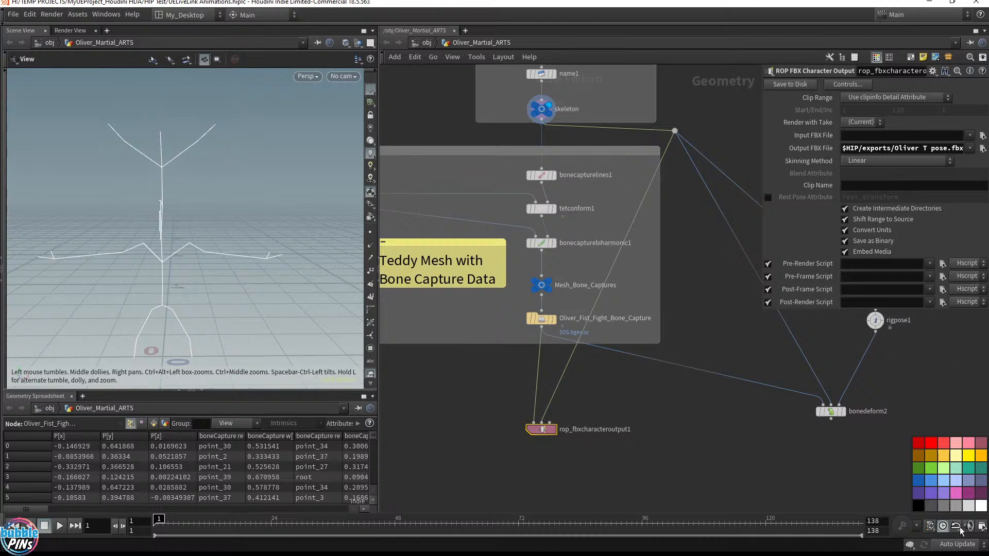
pyautogui.click(794, 85)
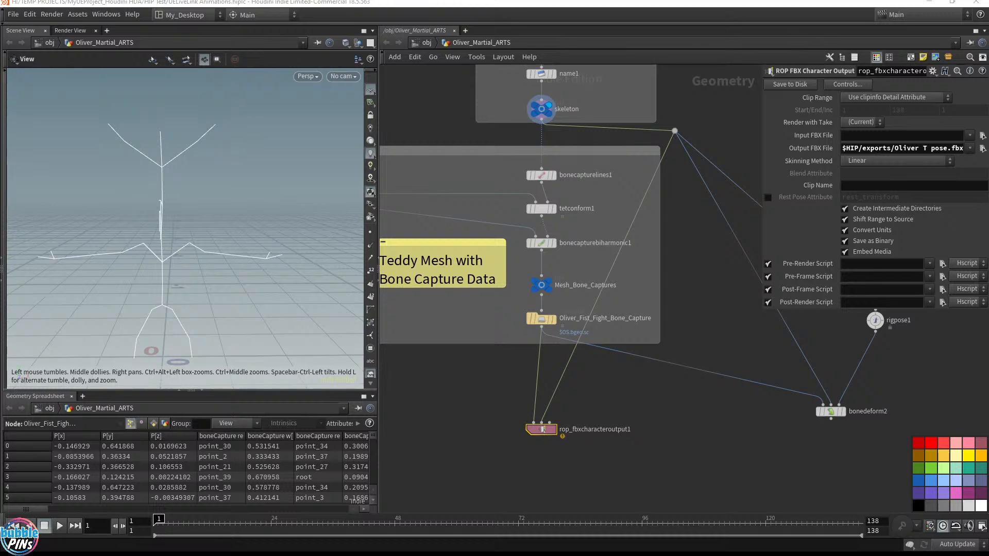
# Bring Oliver T pose.fbx from the exports folder into the HoudiniEngine content folder in Unreal.
pyautogui.moveTo(987, 129); pyautogui.dragTo(500, 109)
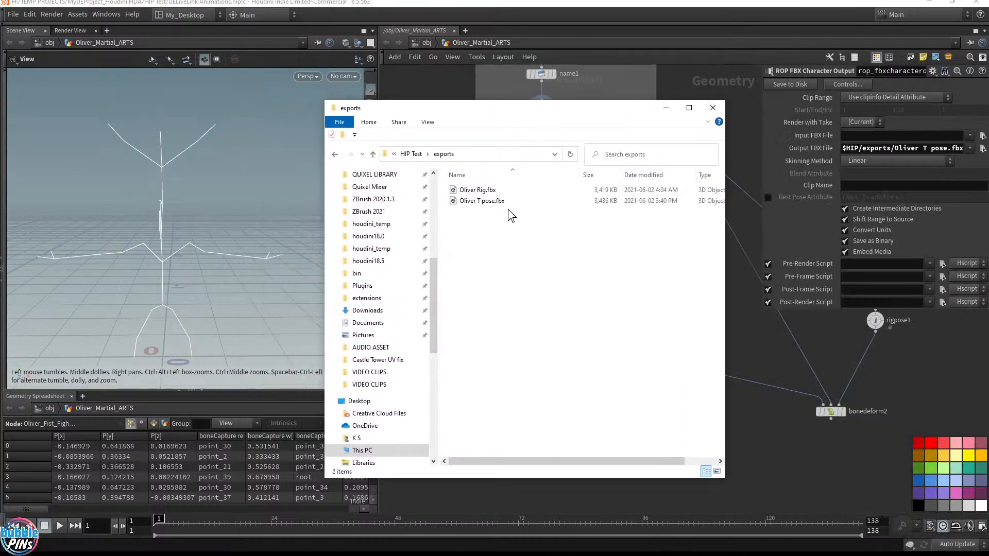
pyautogui.click(493, 205)
pyautogui.click(478, 191)
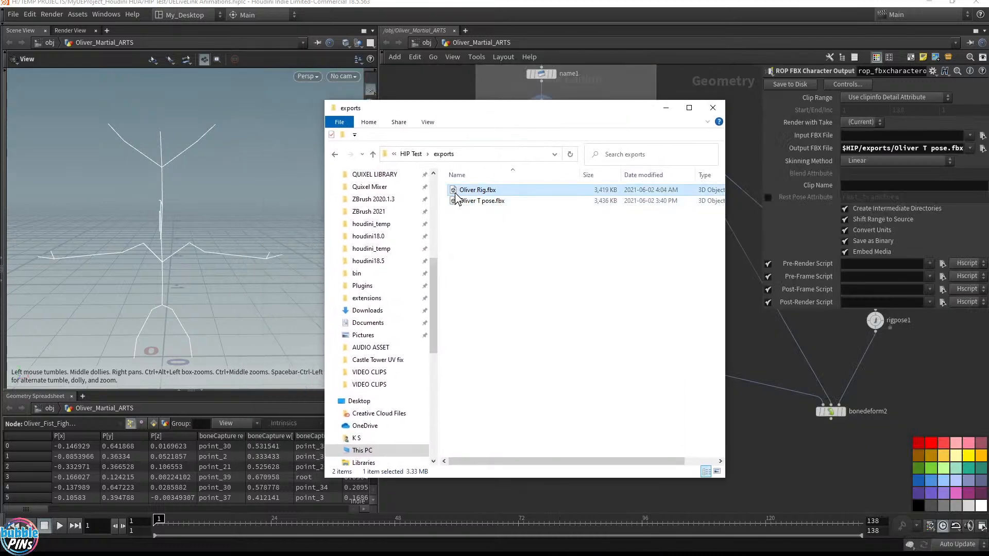
pyautogui.click(478, 200)
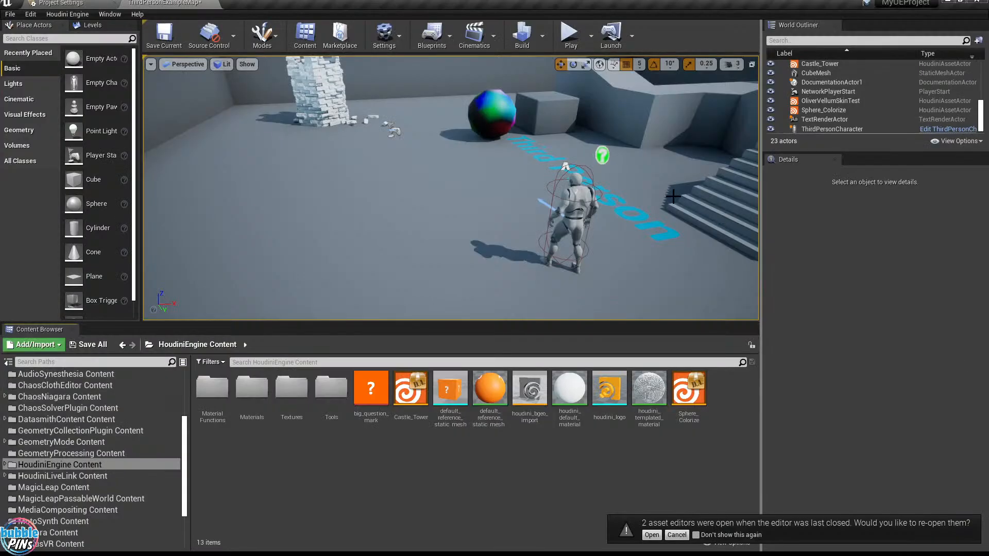
pyautogui.hotkey('alt', 'Tab')
pyautogui.moveTo(491, 113); pyautogui.dragTo(757, 140)
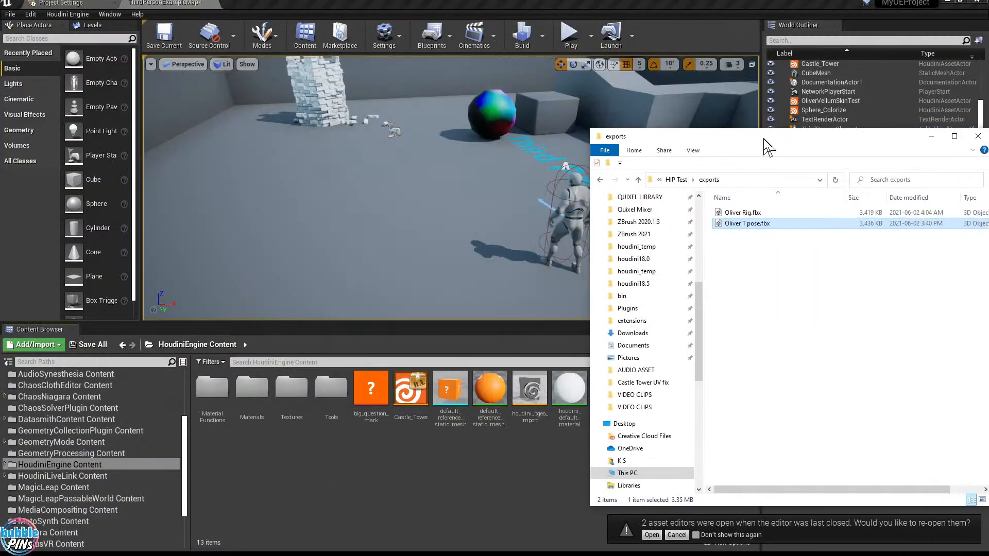
pyautogui.moveTo(747, 225); pyautogui.dragTo(411, 465)
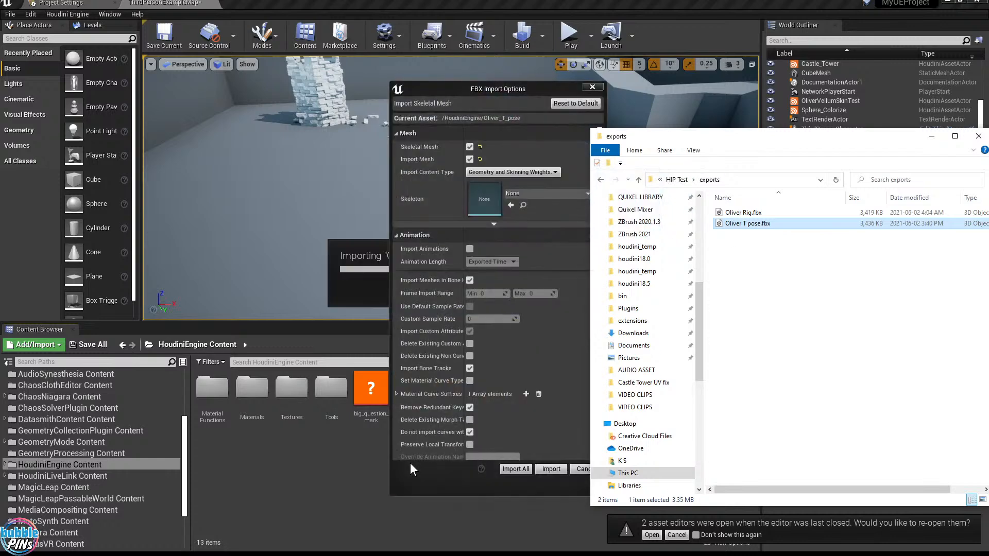
# Review the FBX import options for Oliver_T_pose and import everything as a skeletal mesh without animations.
pyautogui.click(493, 90)
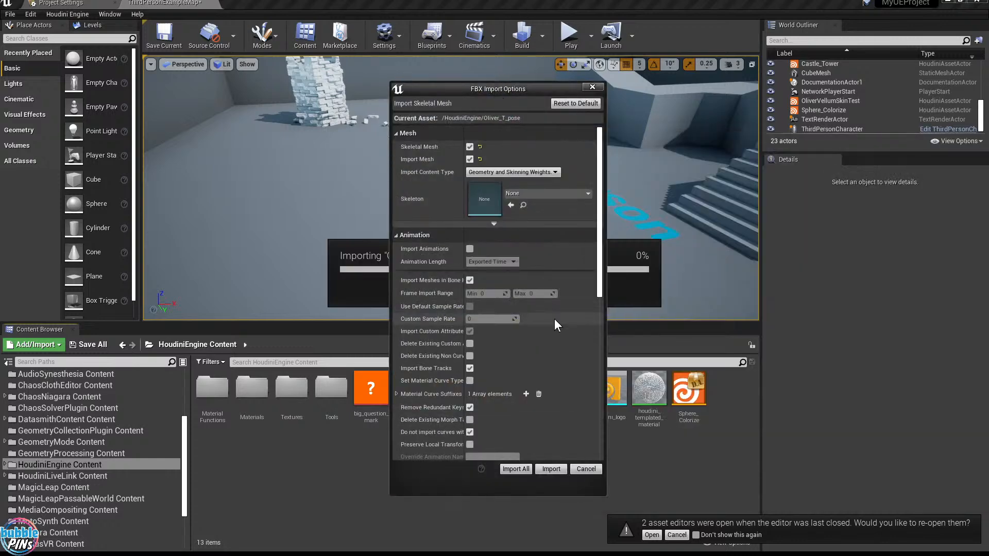
pyautogui.scroll(-5, 552, 319)
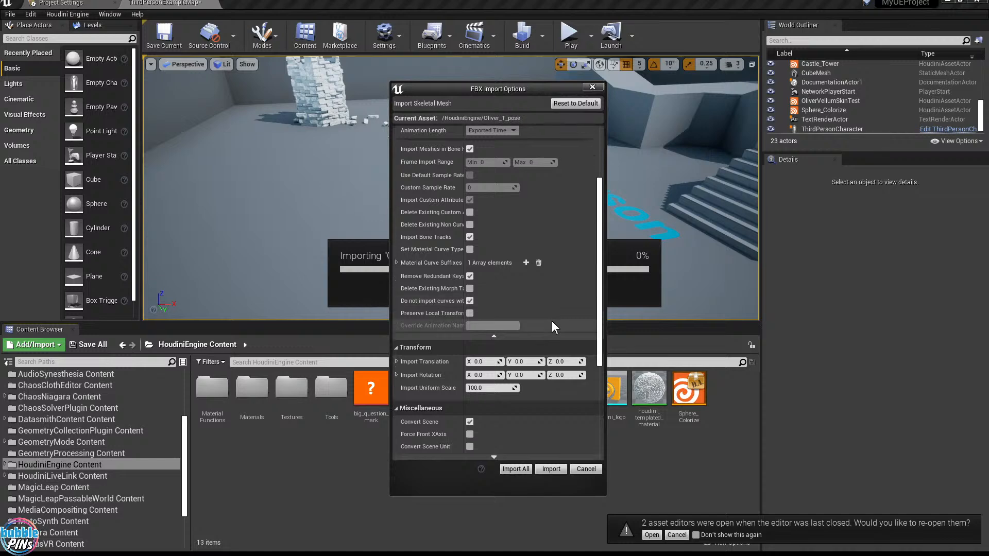
pyautogui.scroll(-3, 552, 323)
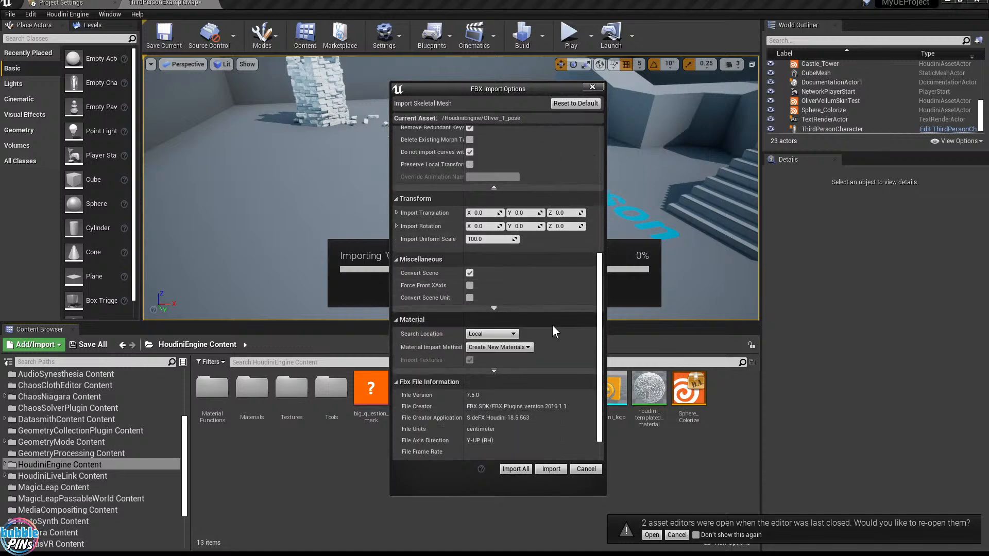
pyautogui.scroll(-1, 552, 325)
pyautogui.scroll(10, 552, 323)
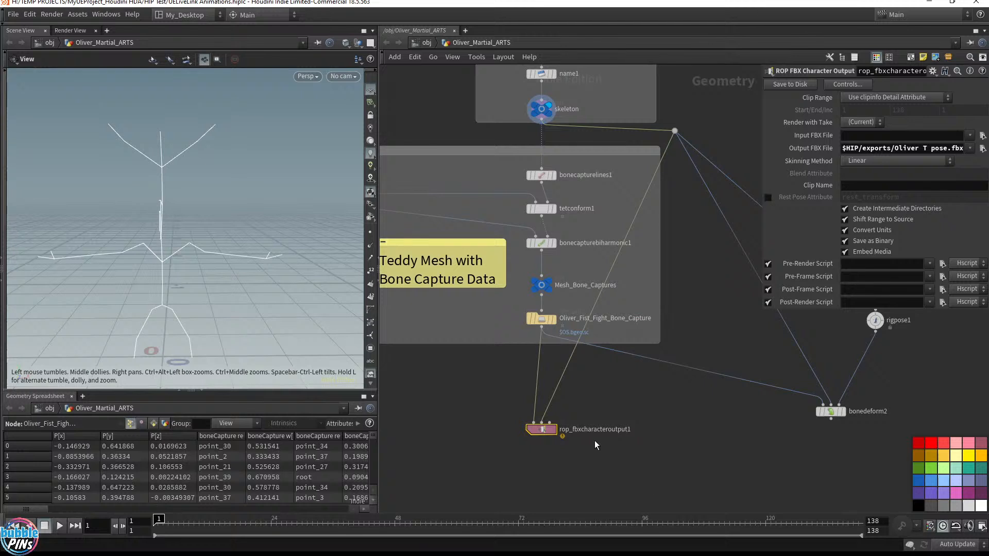
pyautogui.click(550, 422)
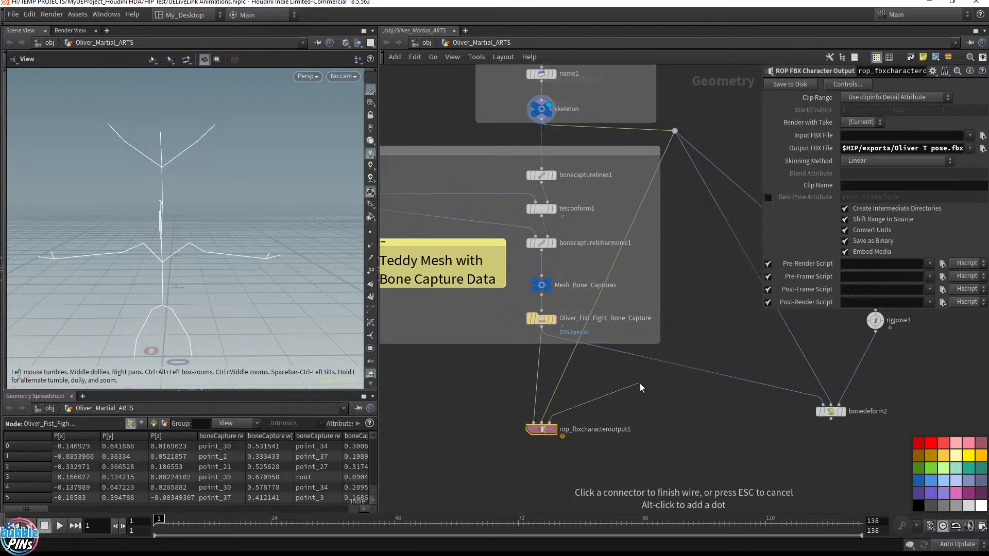
pyautogui.press('Escape')
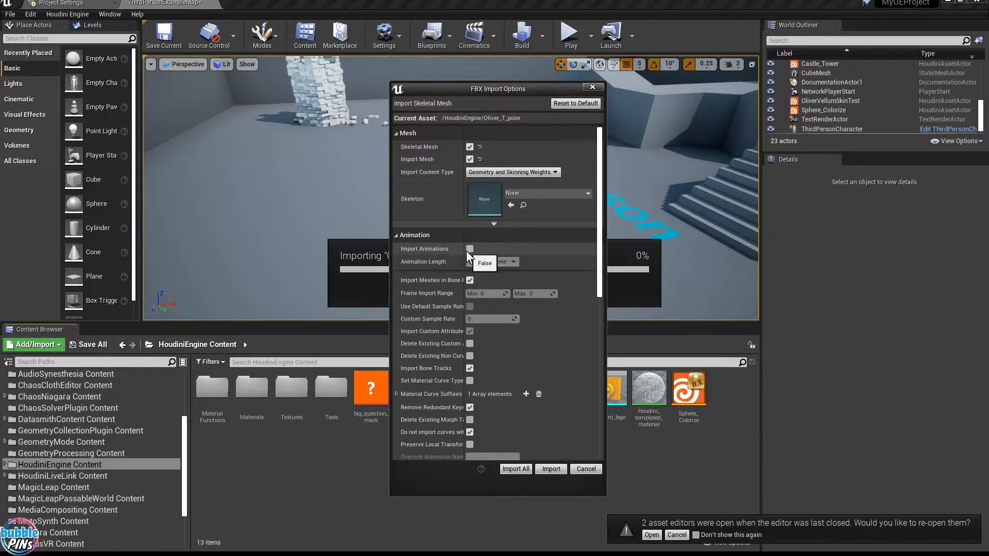
pyautogui.click(511, 469)
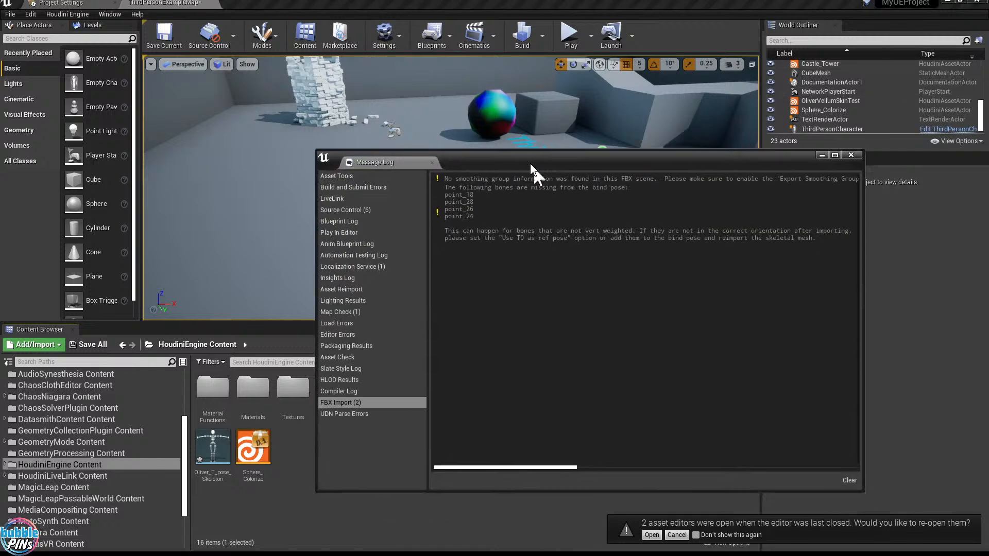
# Enlarge the message log, read the FBX import warnings and close the log.
pyautogui.moveTo(531, 163); pyautogui.dragTo(499, 122)
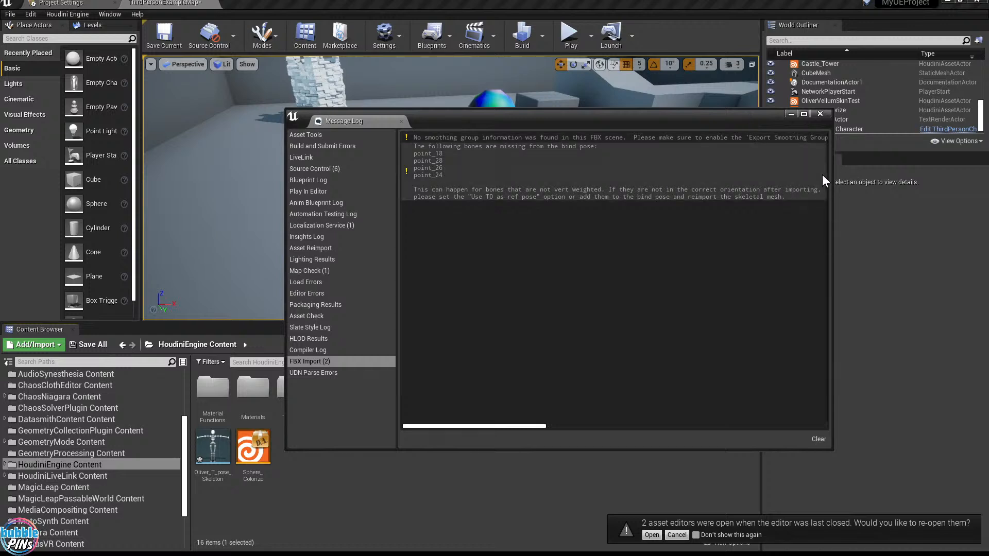
pyautogui.moveTo(832, 174); pyautogui.dragTo(903, 173)
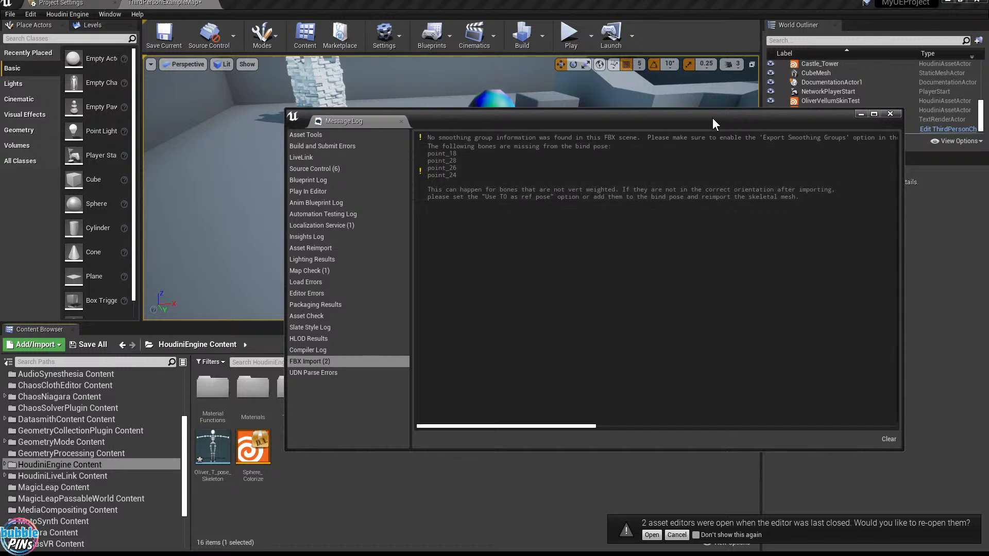
pyautogui.click(896, 116)
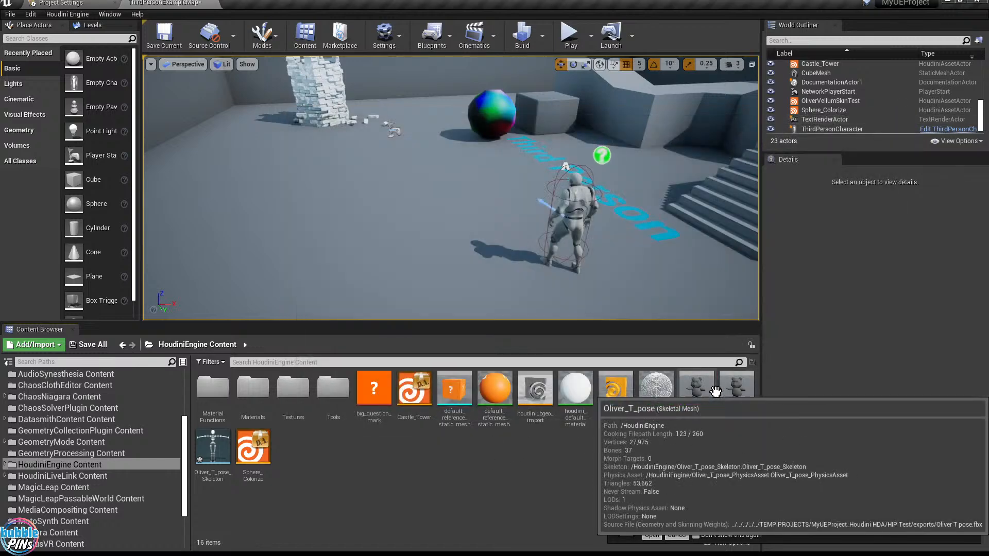
# Open the Oliver_T_pose skeletal mesh and dock its editor beside the level's tab.
pyautogui.click(700, 392)
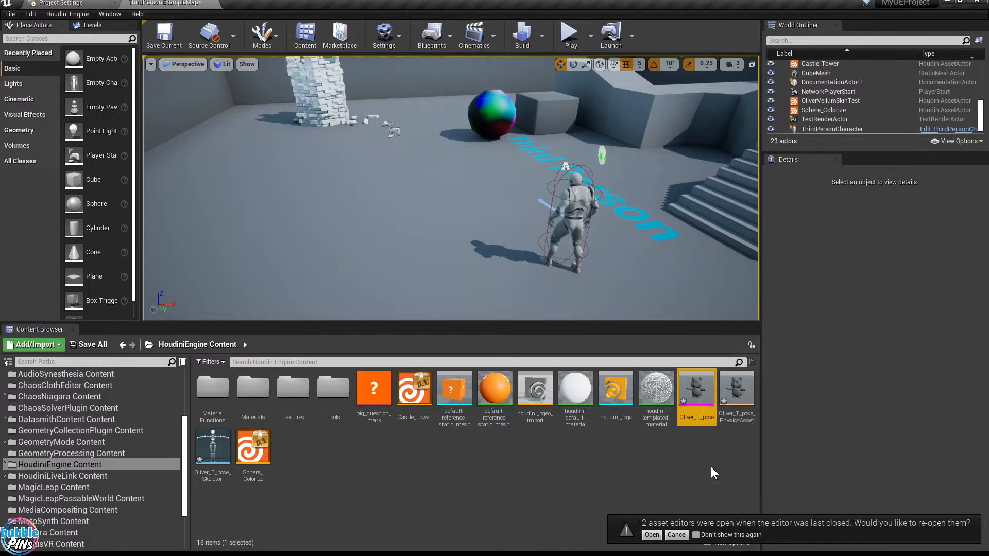
pyautogui.doubleClick(696, 395)
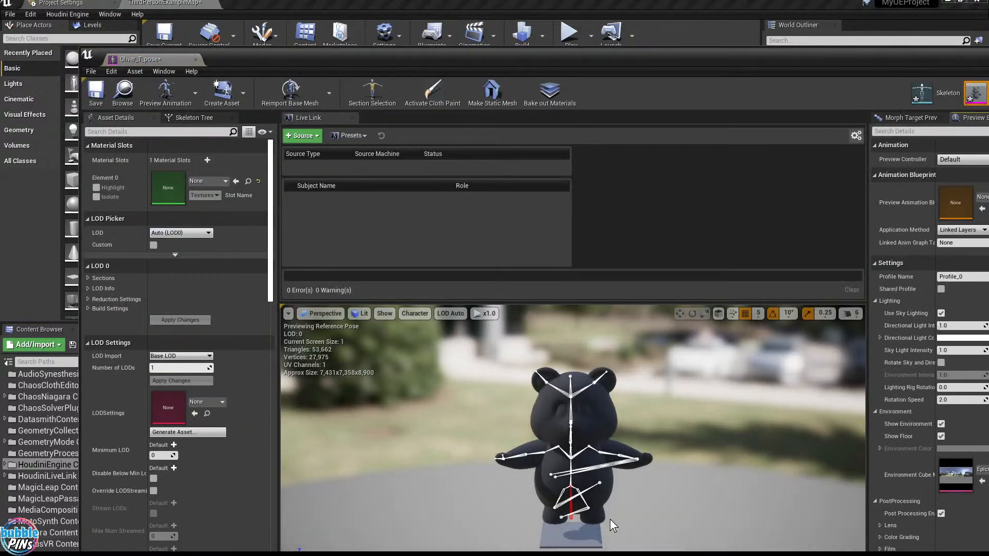
pyautogui.moveTo(148, 60); pyautogui.dragTo(252, 8)
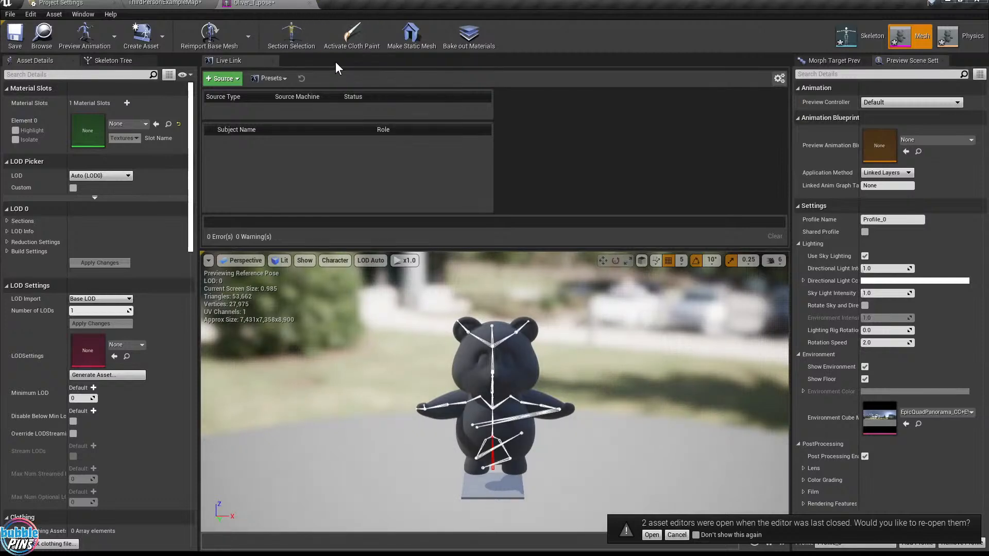
# Close the Live Link panel in the skeletal mesh editor and view the bear in the full preview.
pyautogui.click(272, 61)
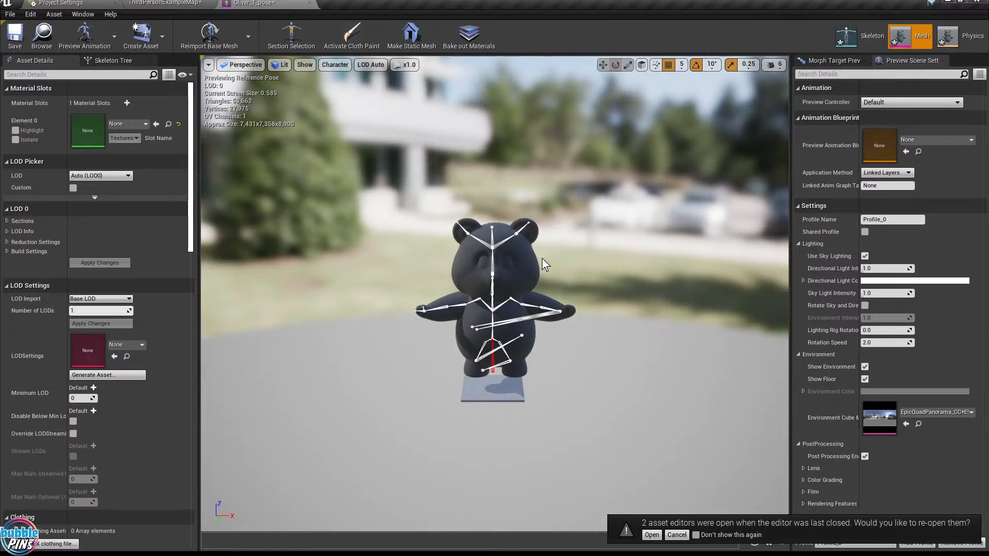
pyautogui.moveTo(575, 268); pyautogui.dragTo(569, 147, button='right')
pyautogui.scroll(2, 603, 255)
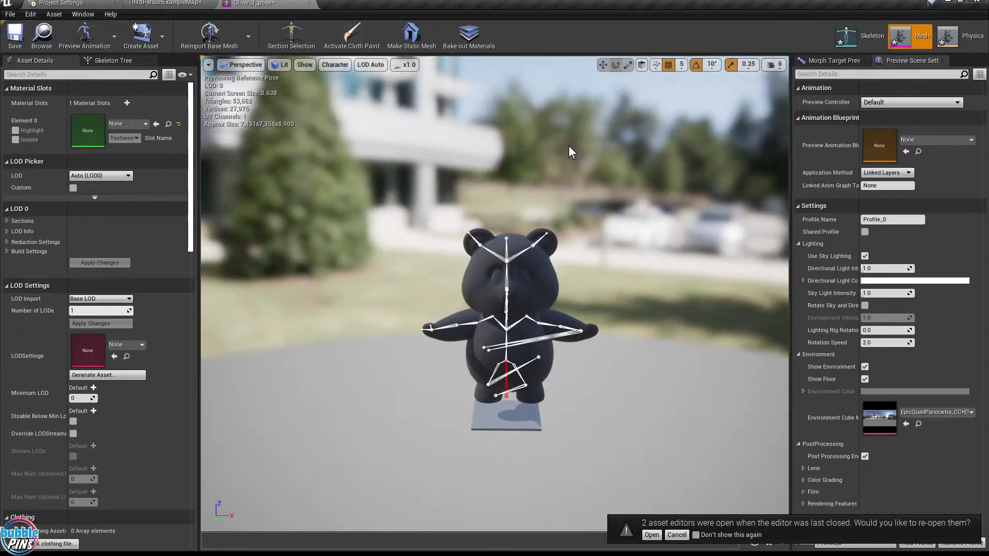
# Open the Live Link panel and arrange it docked above the preview viewport with a reduced height.
pyautogui.click(73, 16)
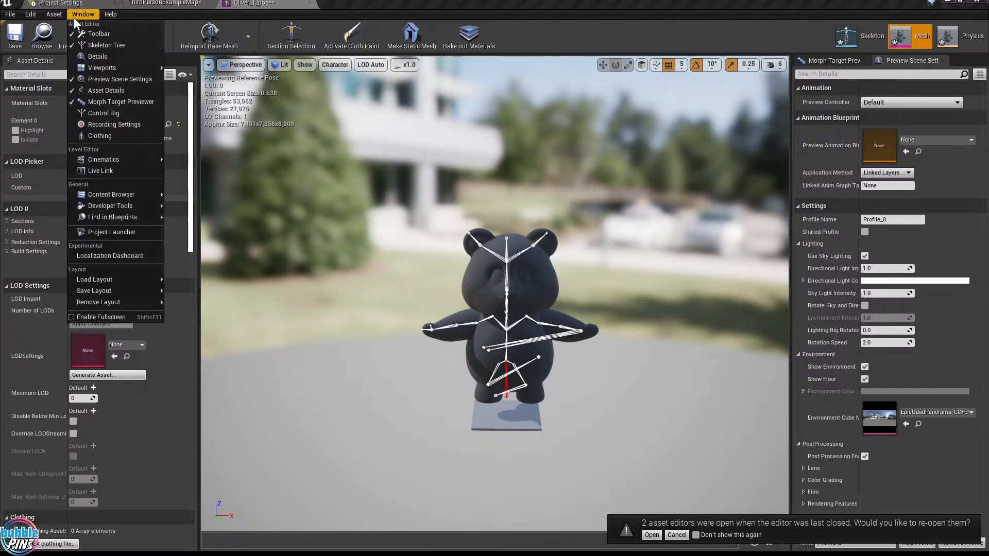
pyautogui.click(100, 171)
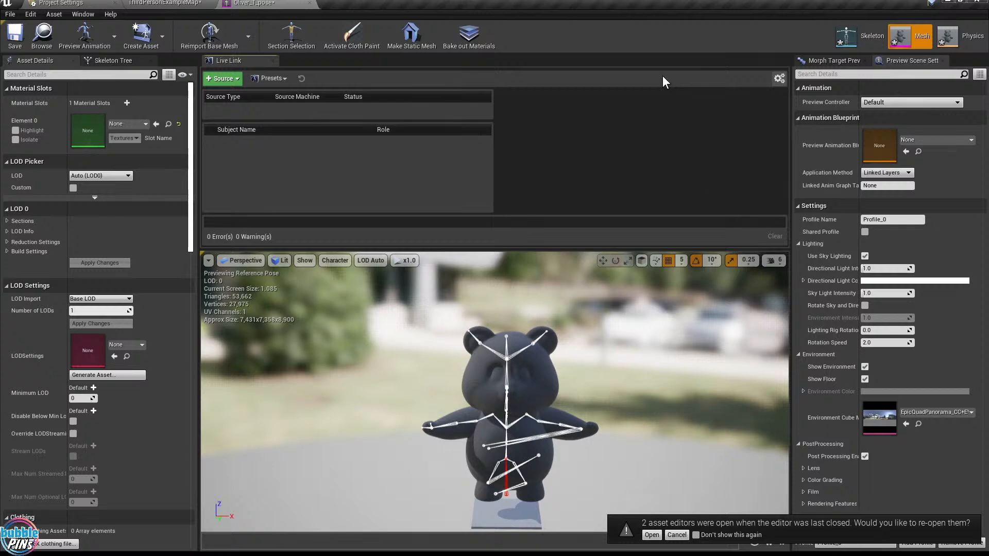
pyautogui.moveTo(243, 66); pyautogui.dragTo(475, 106)
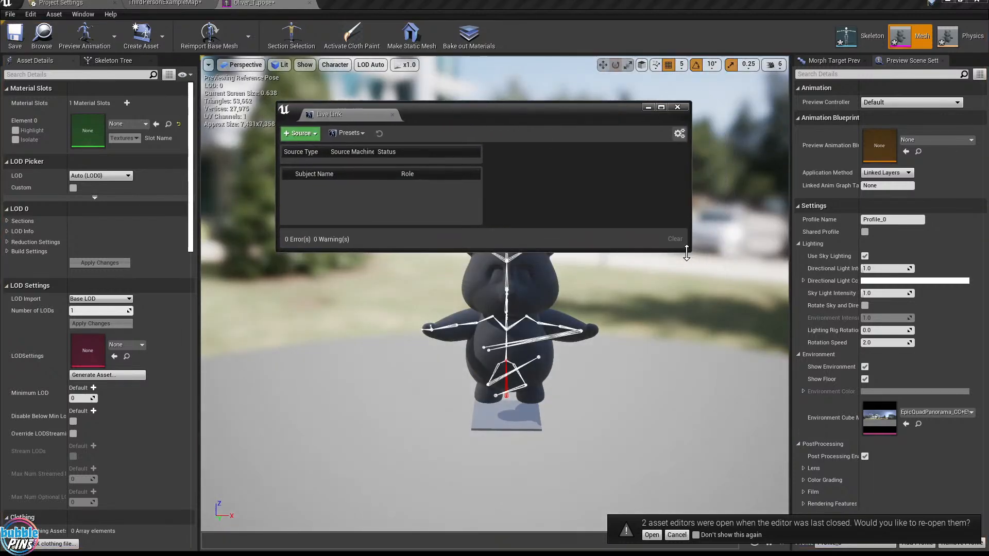
pyautogui.moveTo(690, 251); pyautogui.dragTo(738, 318)
pyautogui.moveTo(335, 114); pyautogui.dragTo(370, 100)
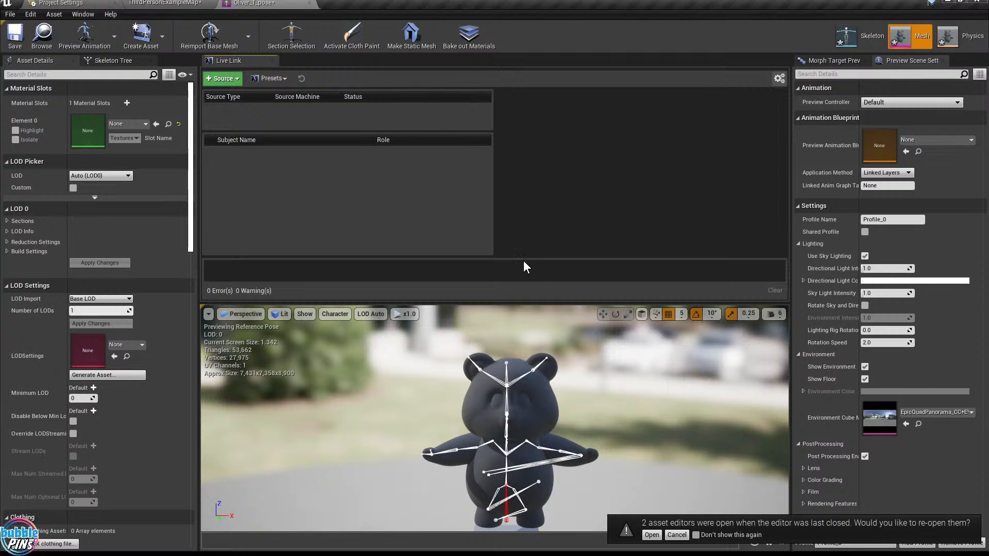
pyautogui.moveTo(526, 258); pyautogui.dragTo(504, 210)
pyautogui.moveTo(483, 302); pyautogui.dragTo(510, 211)
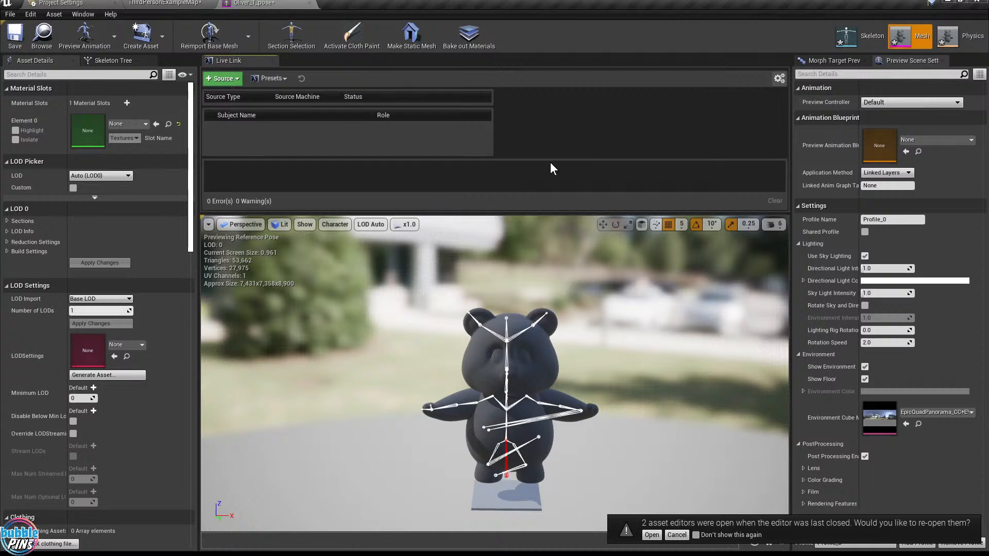
# Enlarge the Live Link subject list and look at the Houdini LiveLink source's port, subject name and refresh rate settings.
pyautogui.moveTo(553, 157); pyautogui.dragTo(555, 198)
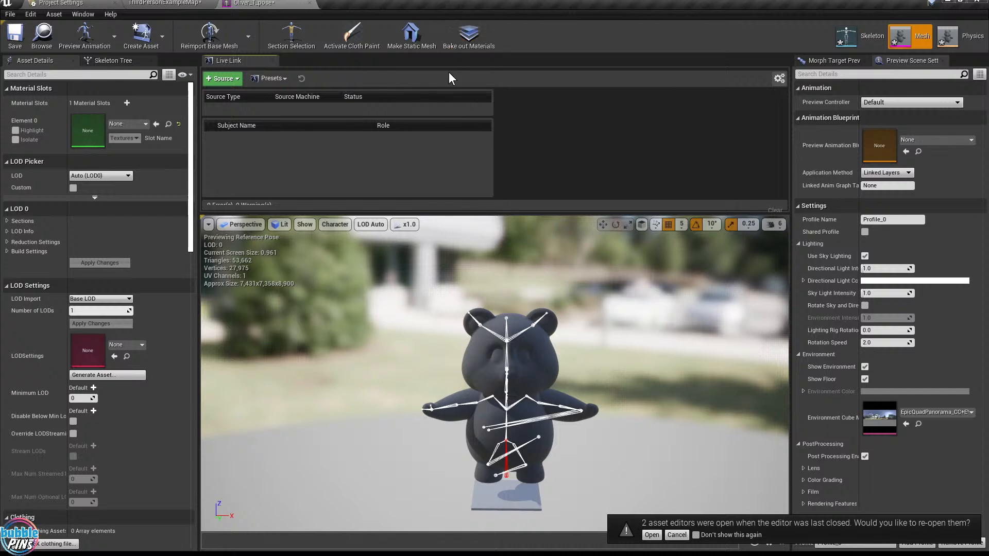
pyautogui.click(224, 79)
pyautogui.moveTo(240, 113)
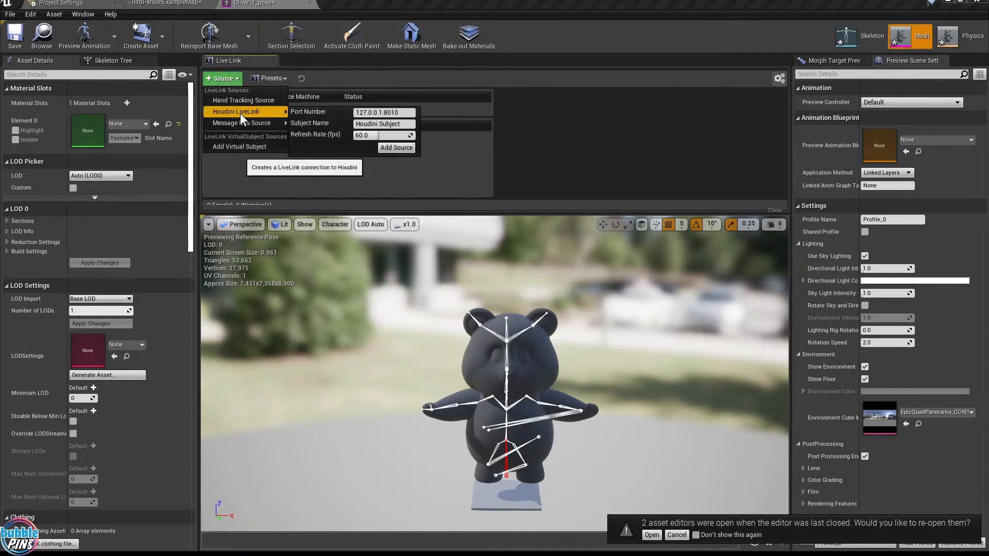
pyautogui.click(622, 145)
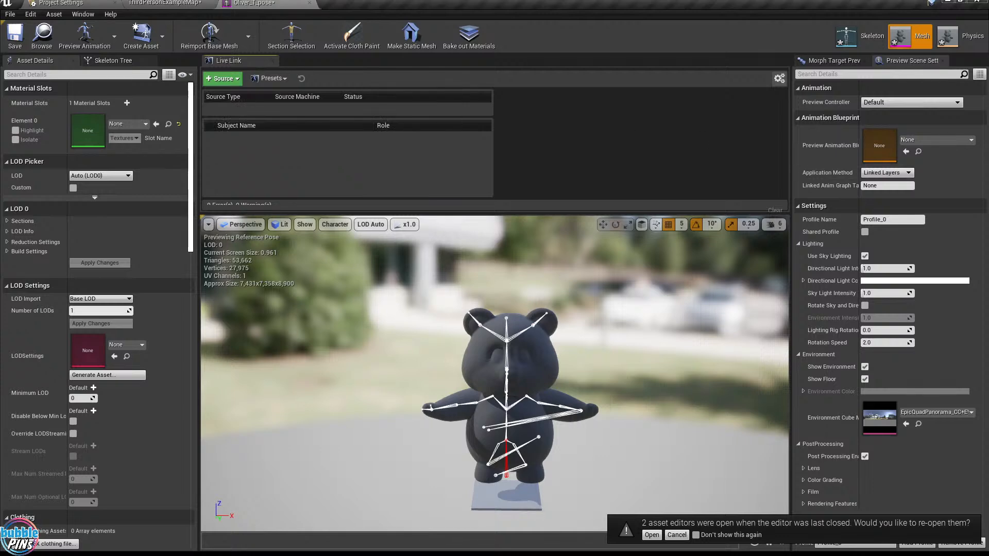
# Switch to Houdini and move the rigpose1 and bonedeform2 nodes together closer to the bone capture network box.
pyautogui.hotkey('alt', 'Tab')
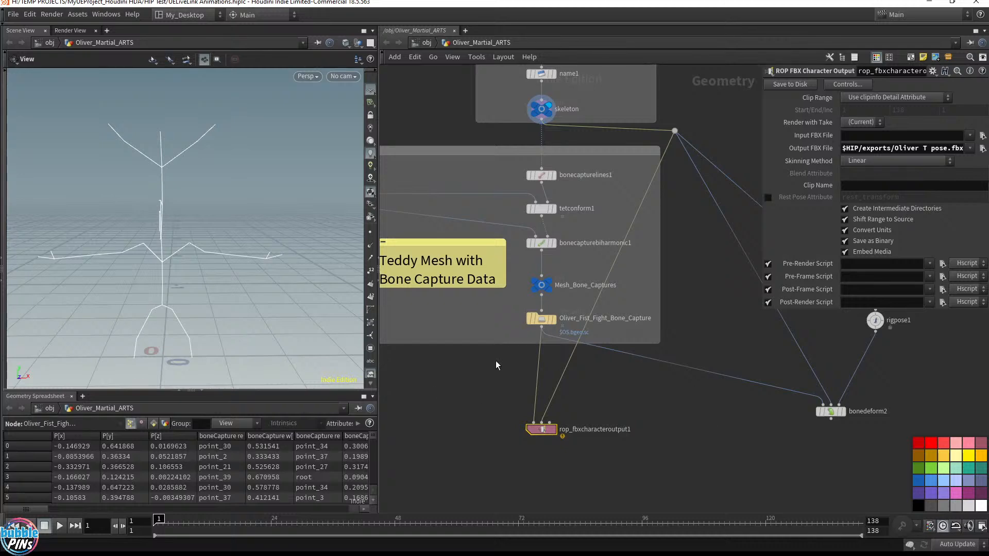
pyautogui.click(674, 402)
pyautogui.moveTo(674, 403); pyautogui.dragTo(606, 412, button='middle')
pyautogui.moveTo(654, 448); pyautogui.dragTo(887, 317)
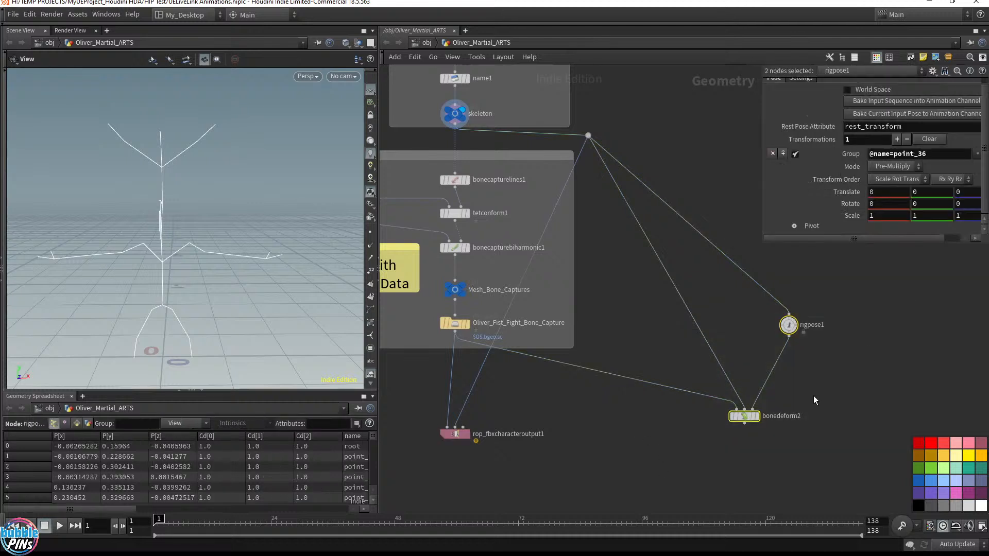
pyautogui.moveTo(749, 423); pyautogui.dragTo(645, 359)
# Search the available operators for the UE4 Live Link node.
pyautogui.click(737, 422)
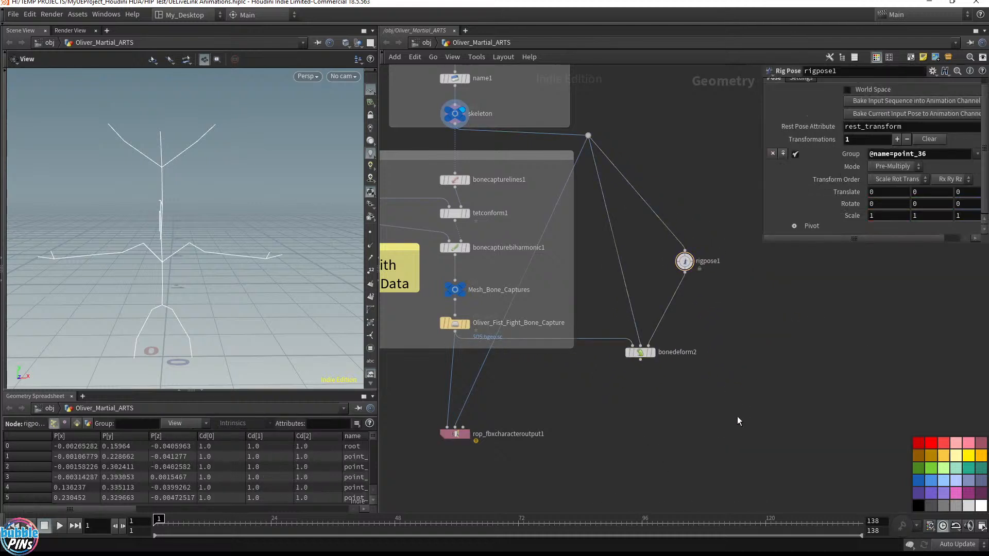
pyautogui.press('Tab')
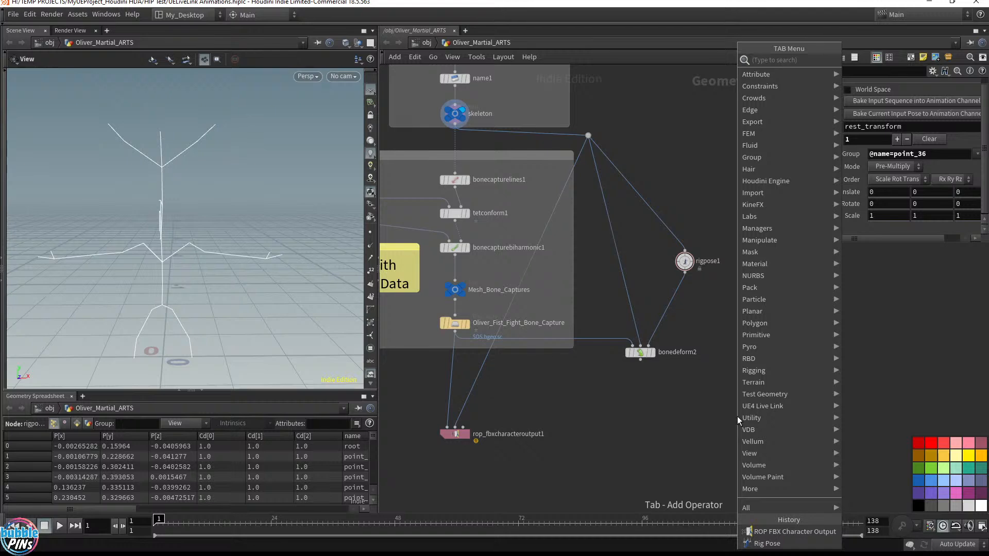
pyautogui.write('ue')
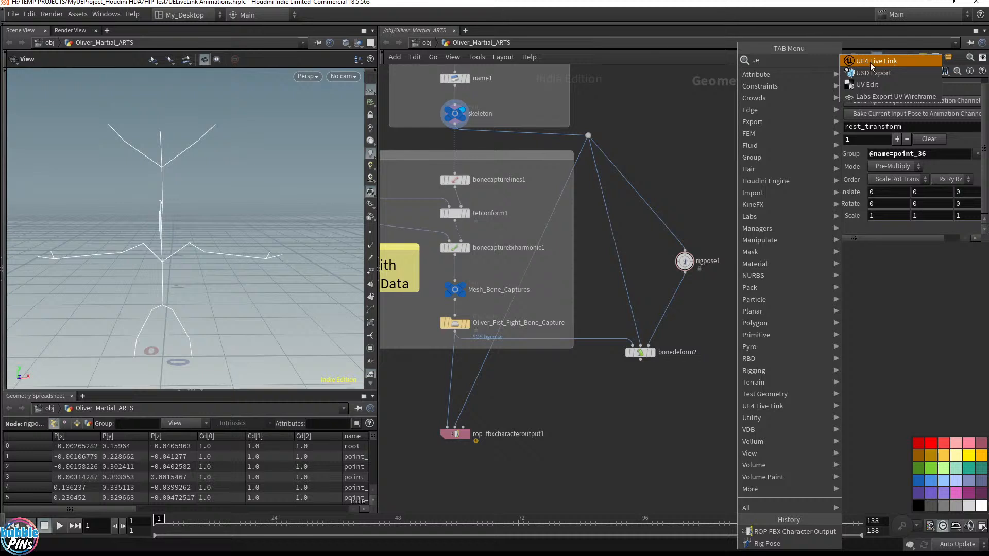
pyautogui.click(870, 61)
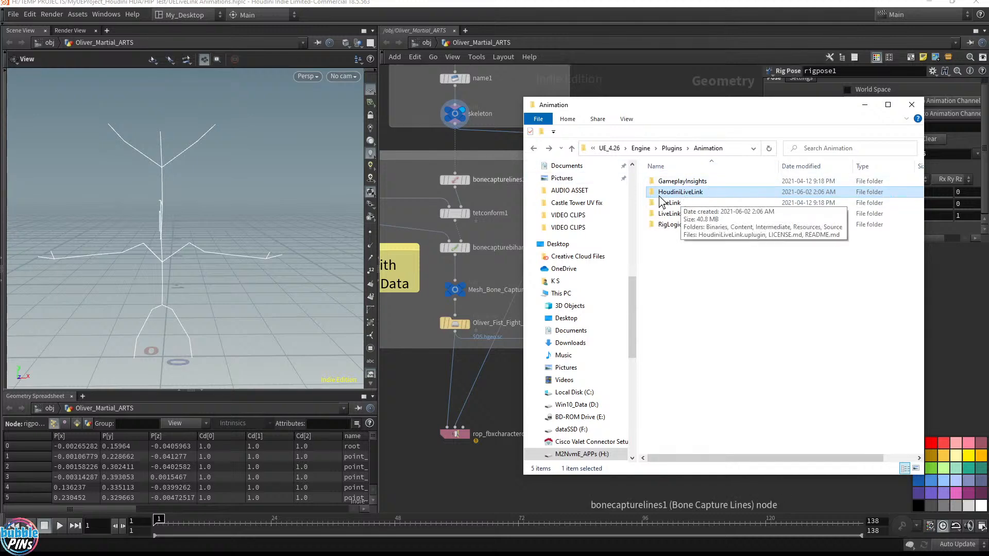
# In File Explorer, find ue4_livelink.hda in the HoudiniLiveLink plugin's Content folder and select the folder's full path.
pyautogui.doubleClick(690, 195)
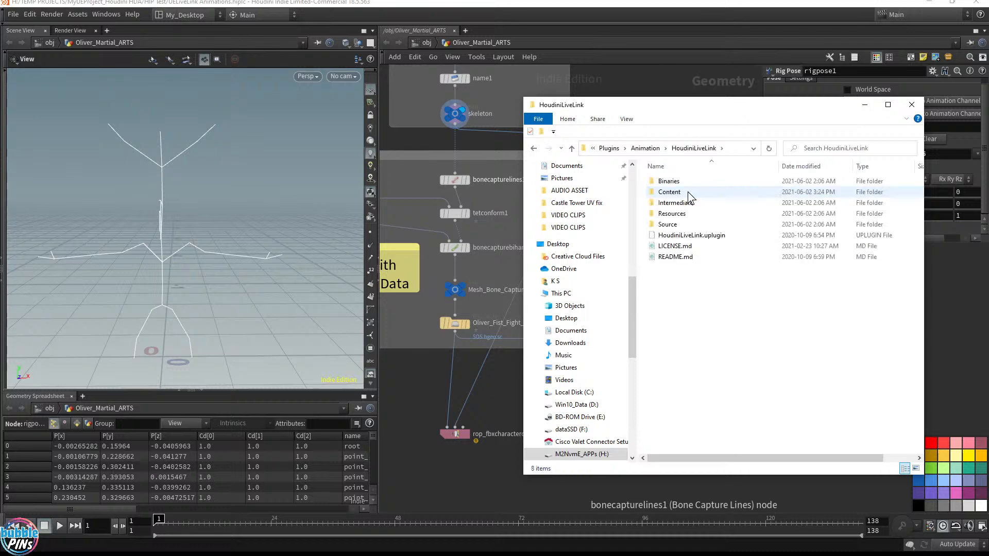
pyautogui.doubleClick(672, 193)
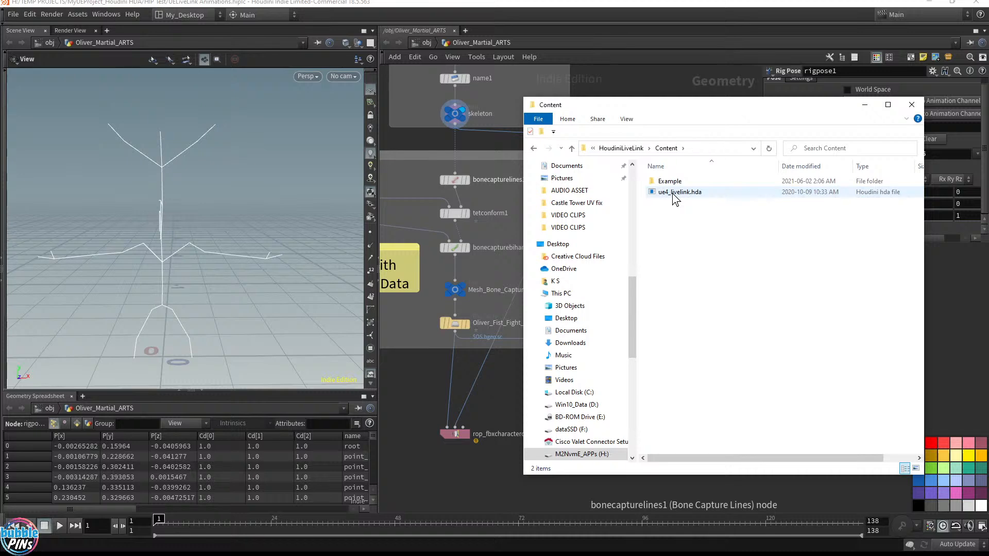
pyautogui.moveTo(704, 225); pyautogui.dragTo(663, 193)
pyautogui.moveTo(745, 241); pyautogui.dragTo(674, 196)
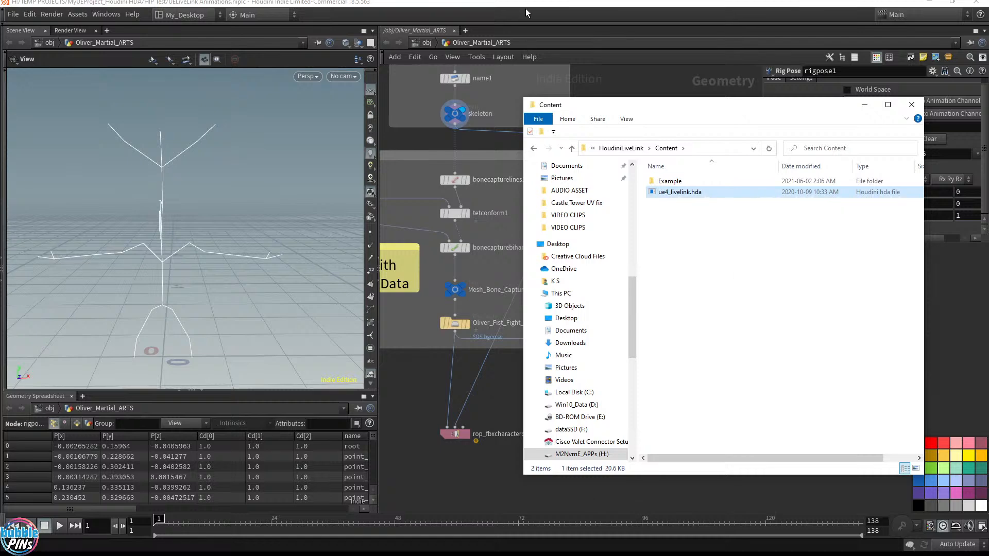
pyautogui.click(699, 150)
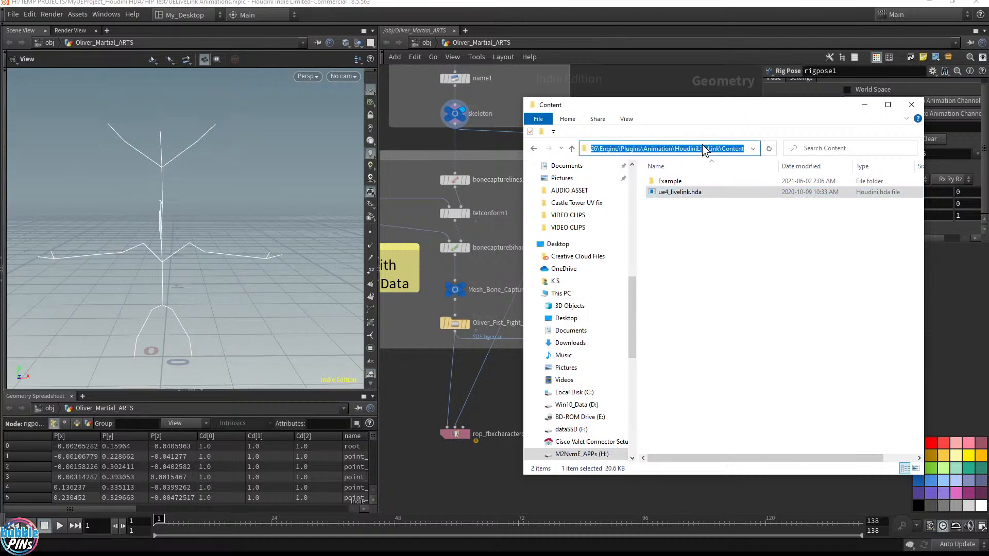
# Install the ue4_livelink.hda digital asset library from the HoudiniLiveLink Content folder into the current HIP file only in Houdini.
pyautogui.click(694, 2)
pyautogui.click(75, 14)
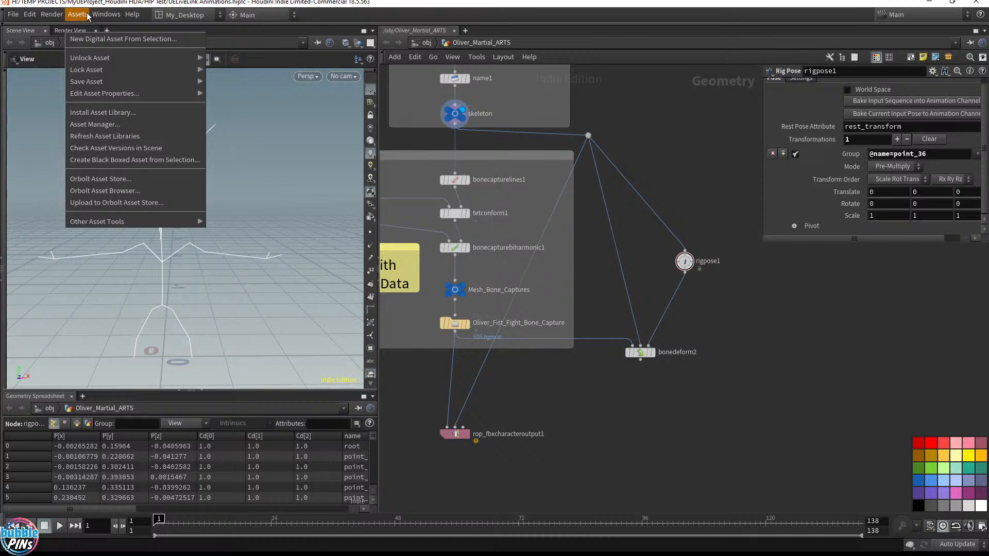
pyautogui.click(115, 116)
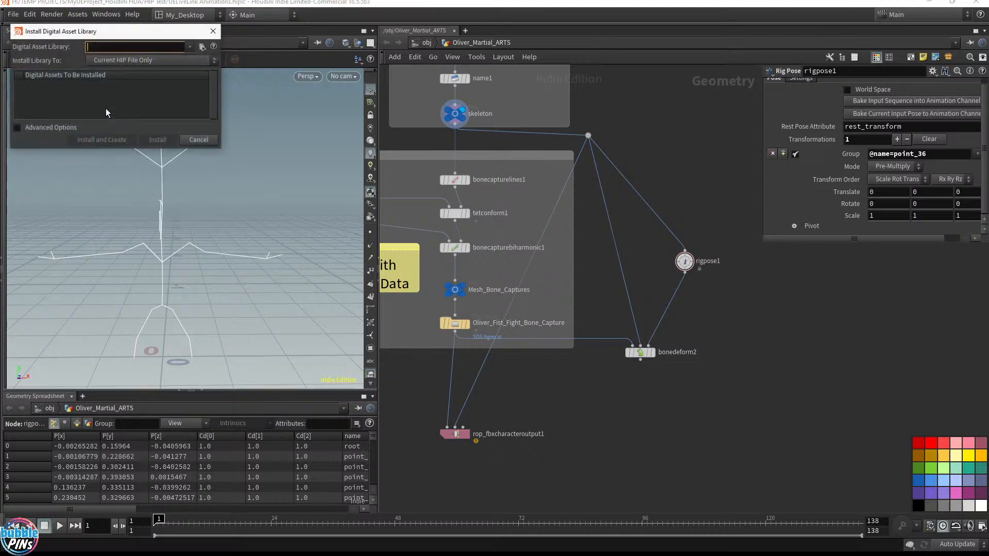
pyautogui.moveTo(107, 28); pyautogui.dragTo(306, 128)
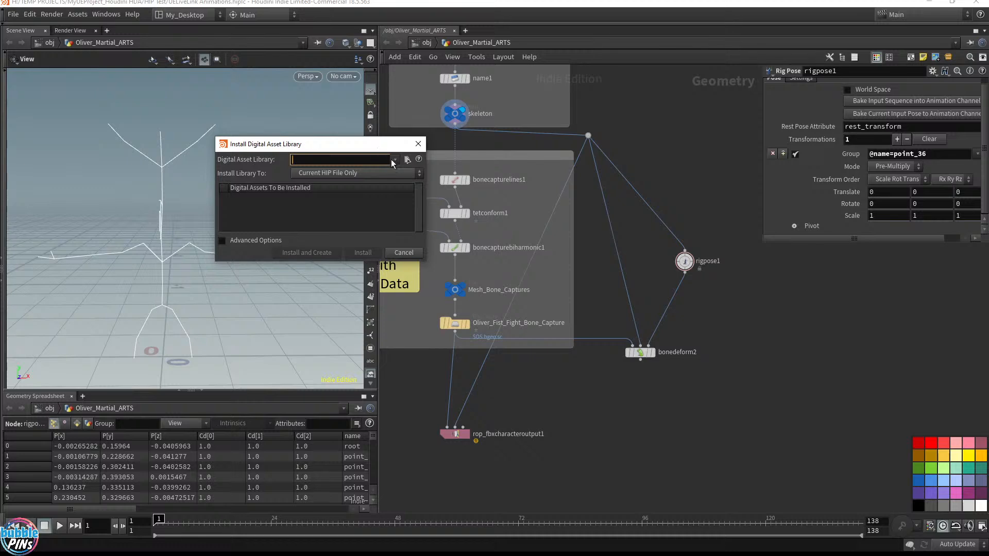
pyautogui.click(407, 160)
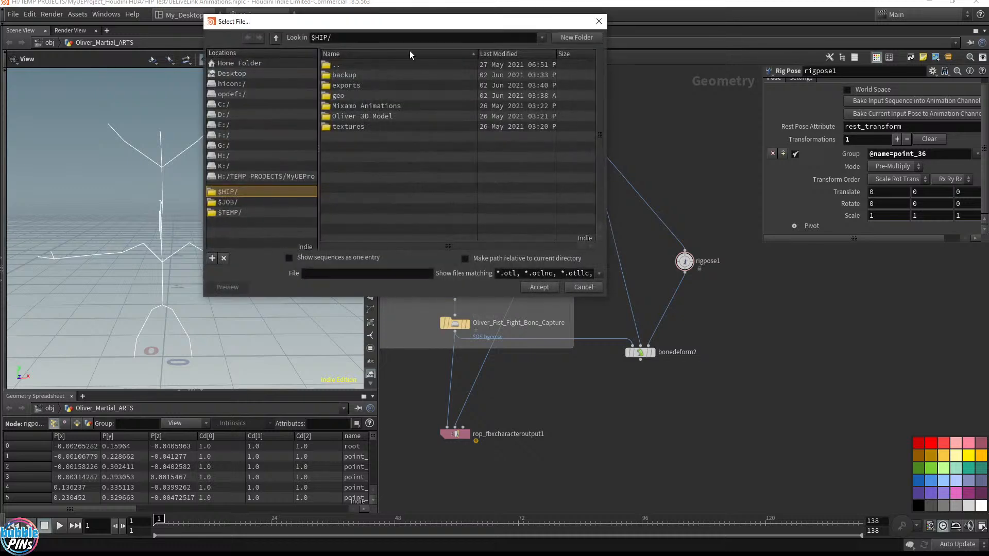
pyautogui.hotkey('ctrl', 'v')
pyautogui.press('Return')
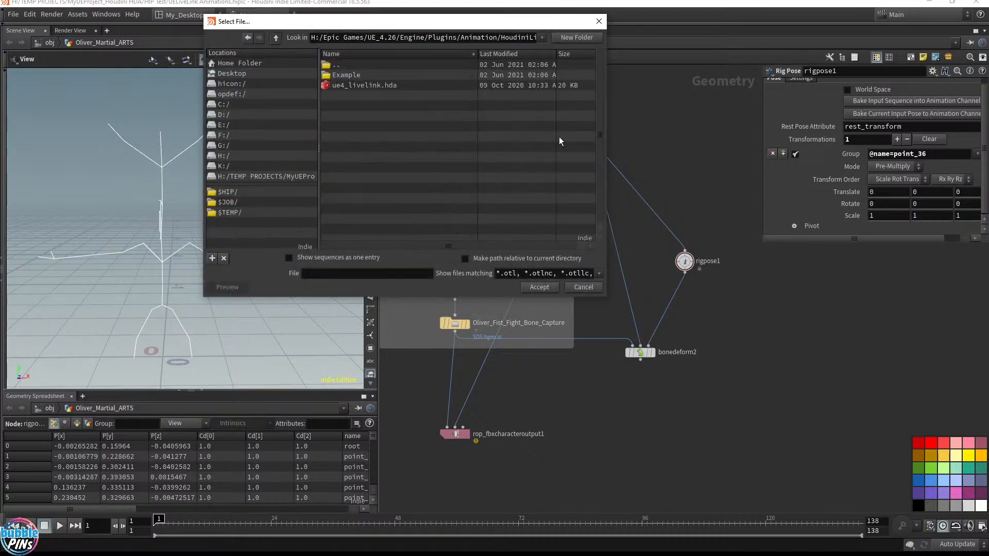
pyautogui.click(354, 86)
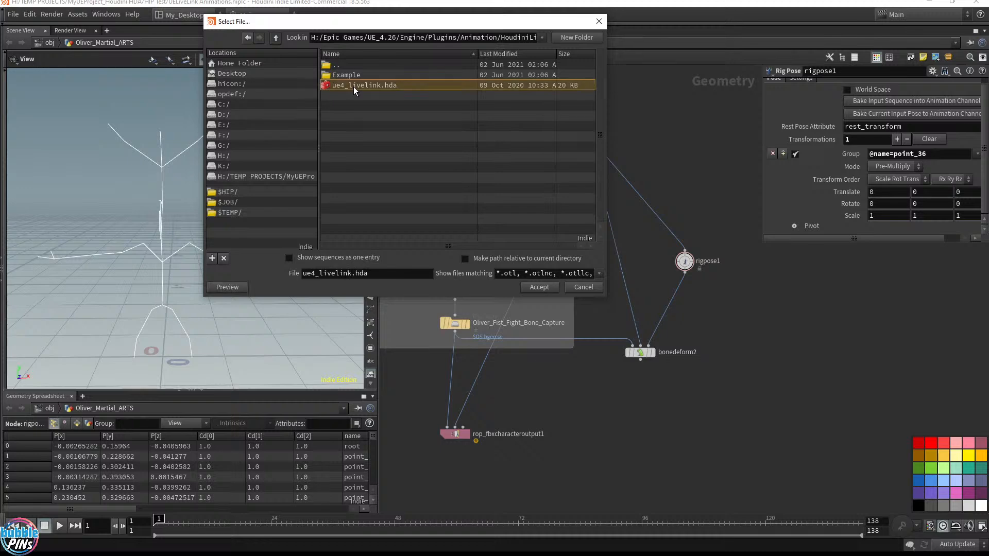
pyautogui.click(540, 287)
pyautogui.click(360, 252)
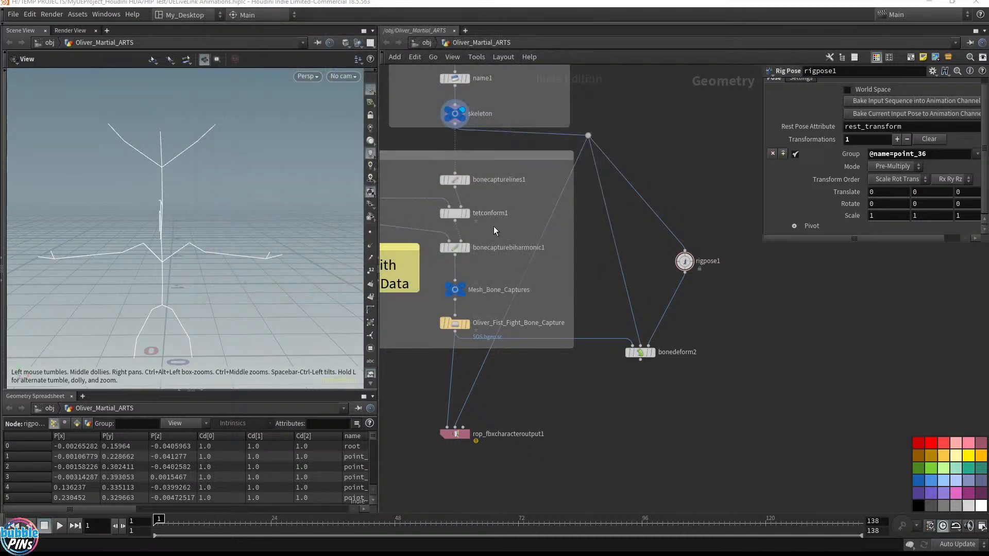
# Check that the UE4 Live Link operator is available for the network after the library installation.
pyautogui.press('Tab')
pyautogui.write('ue')
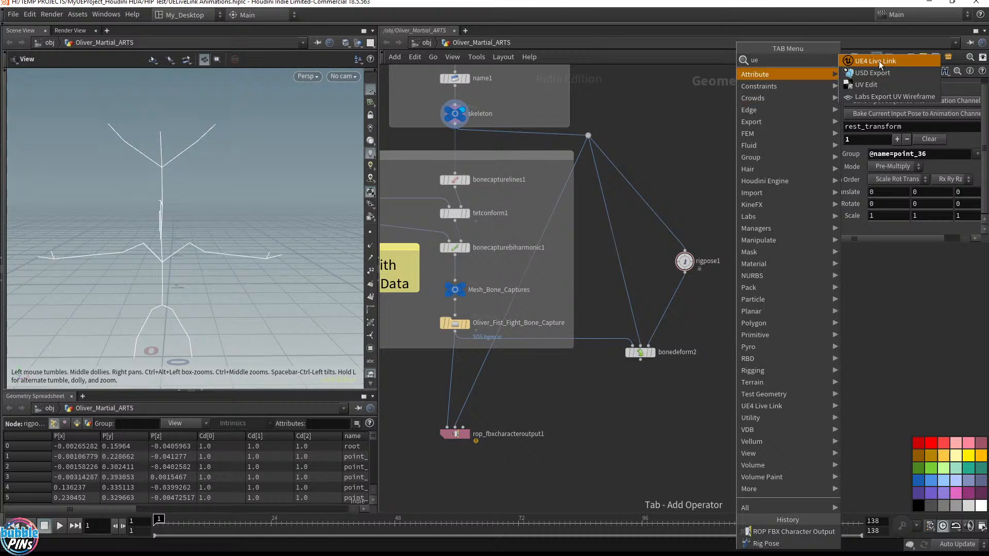
pyautogui.click(915, 303)
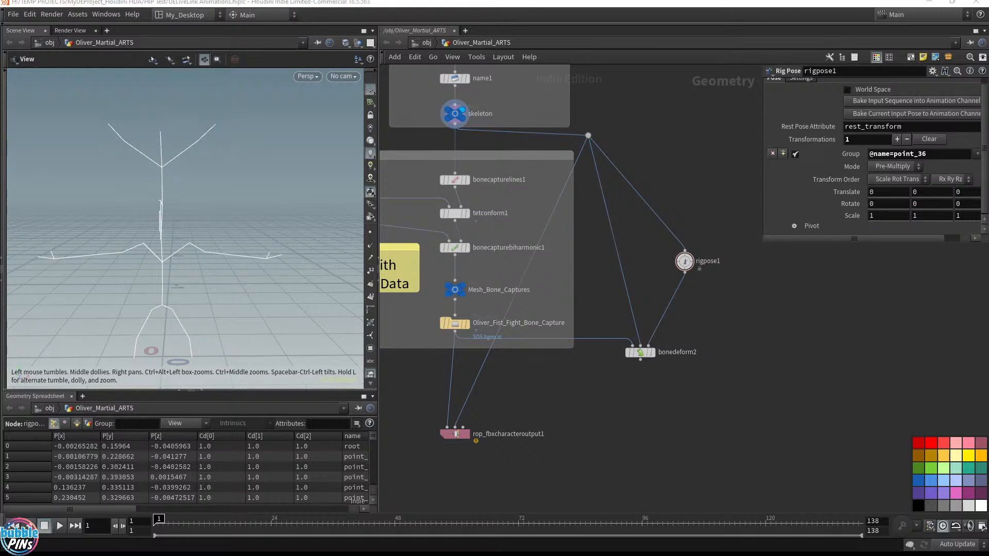
# Switch to the browser and open the Releases page from the main page of the sideeffects/HoudiniLiveLink GitHub repository.
pyautogui.hotkey('alt', 'Tab')
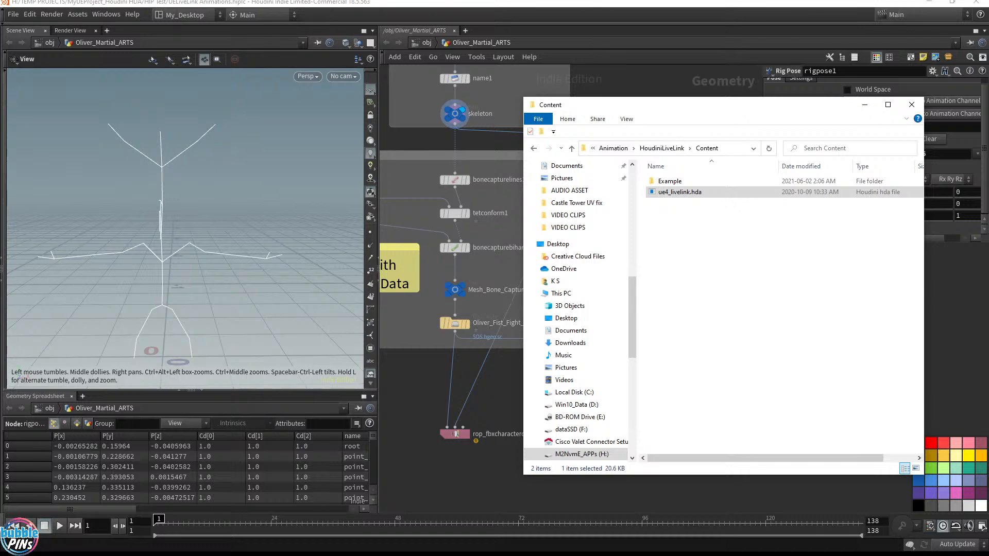
pyautogui.hotkey('alt', 'Tab')
pyautogui.scroll(7, 638, 224)
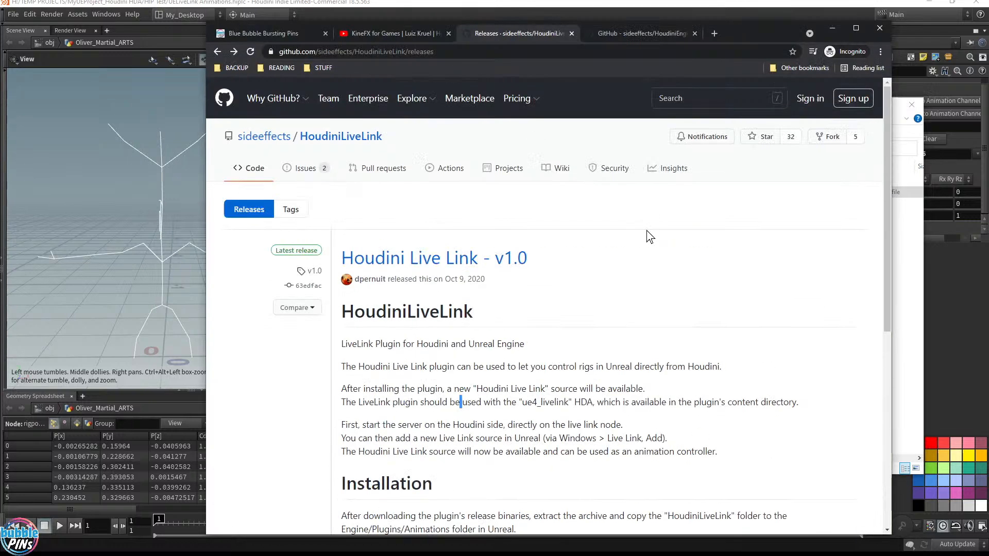
pyautogui.hotkey('alt', 'Left')
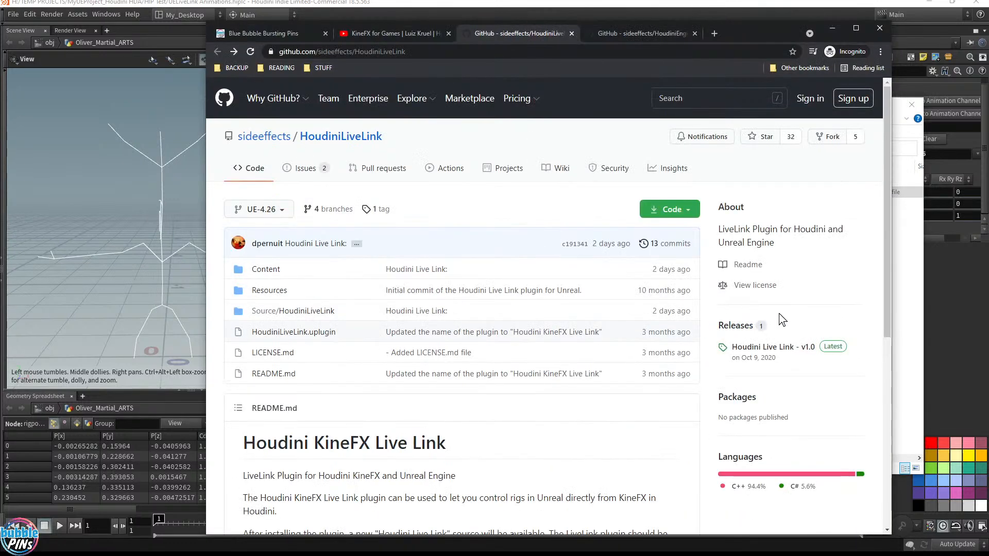
pyautogui.moveTo(779, 322); pyautogui.dragTo(701, 332)
pyautogui.moveTo(805, 330); pyautogui.dragTo(767, 327)
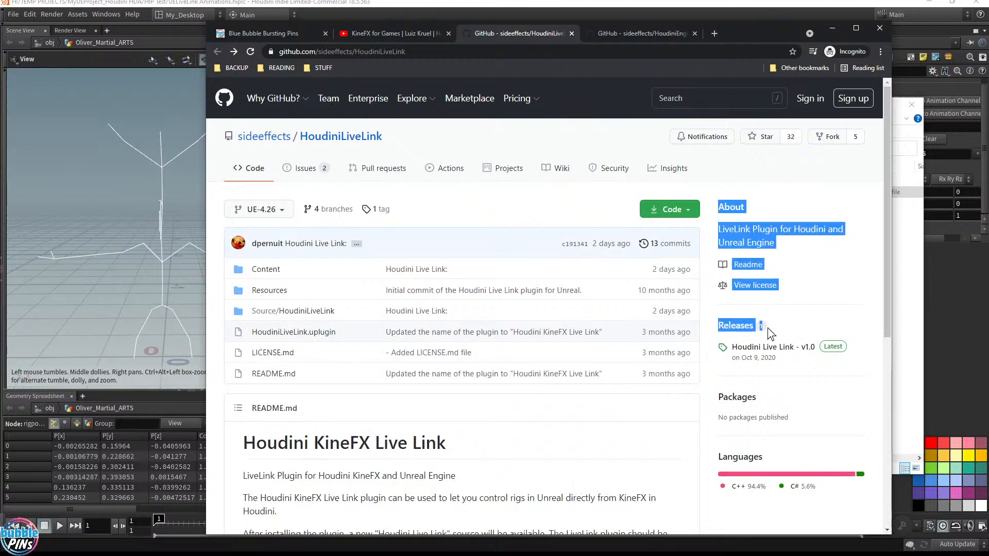
pyautogui.click(737, 329)
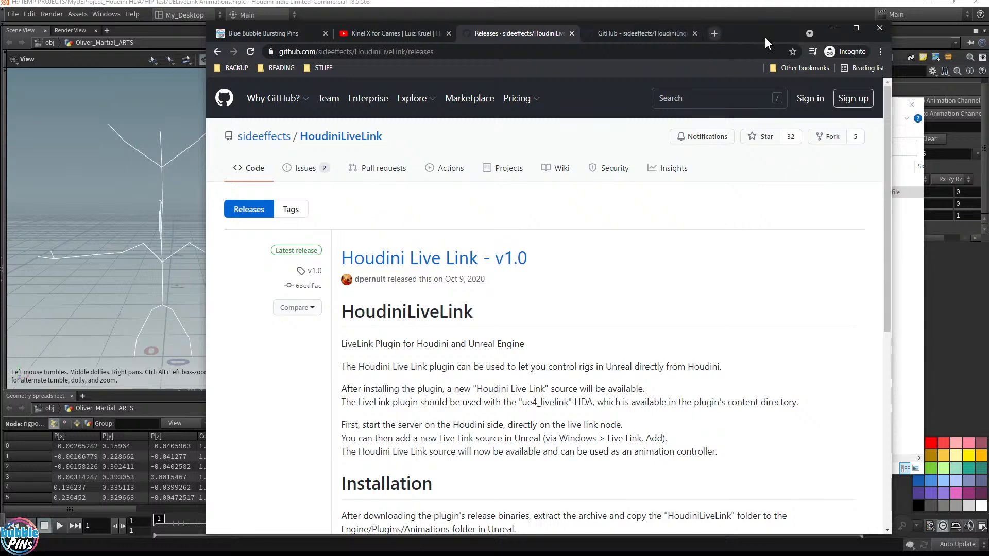
# Examine the Houdini Live Link v1.0 installation notes, compatibility and downloadable assets, including HoudiniLiveLink-4.26-v1.0.zip.
pyautogui.moveTo(765, 37); pyautogui.dragTo(543, 36)
pyautogui.scroll(-7, 316, 350)
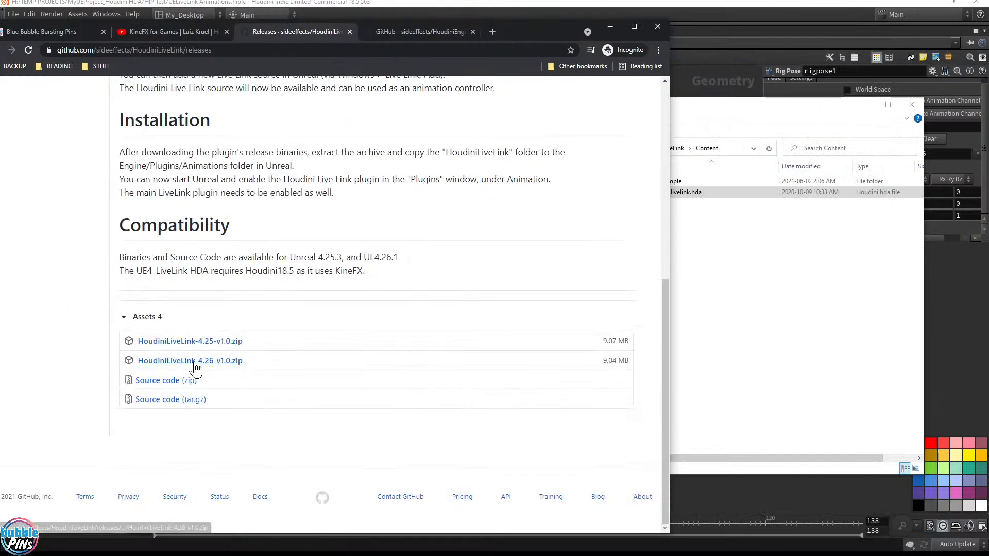
pyautogui.scroll(7, 191, 365)
pyautogui.moveTo(534, 34); pyautogui.dragTo(744, 22)
pyautogui.moveTo(264, 129)
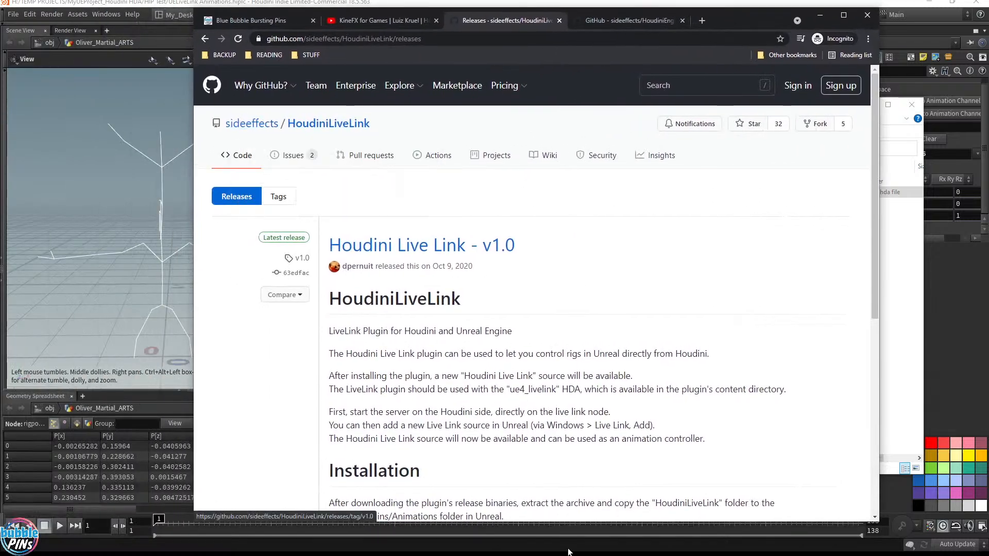
pyautogui.scroll(-7, 514, 396)
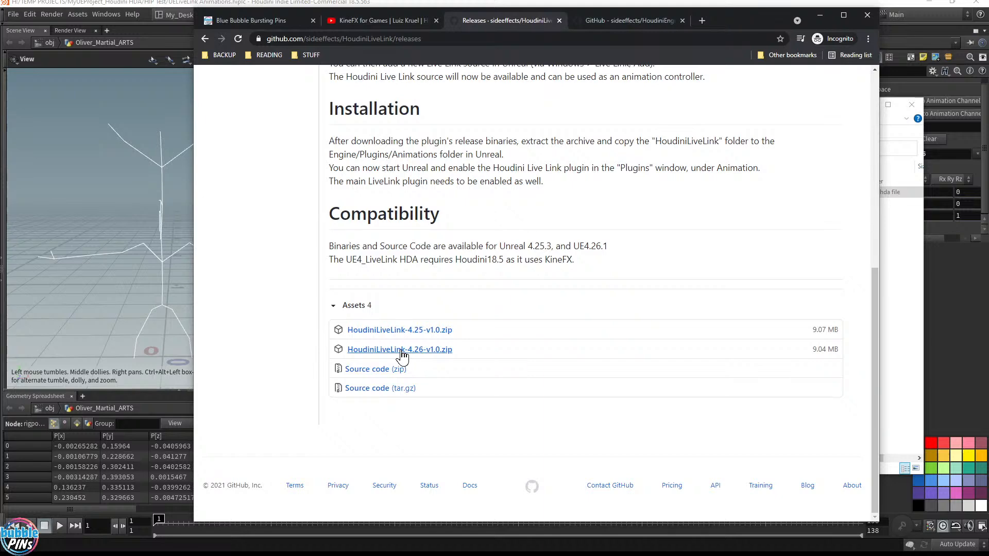
pyautogui.scroll(7, 595, 338)
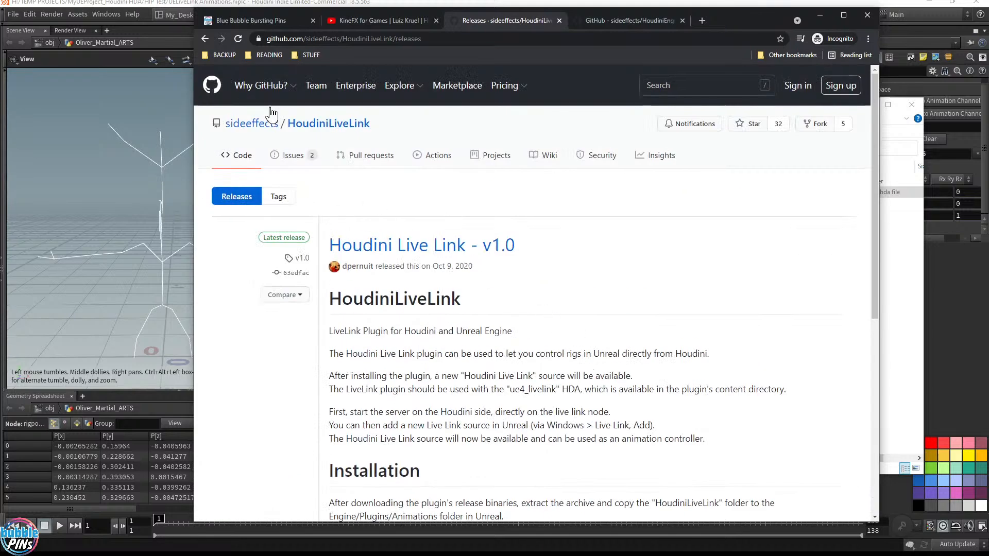
# View ue4_livelink.hda in the repository's UE-4.26 Content folder, and return to the Releases page.
pyautogui.hotkey('alt', 'Left')
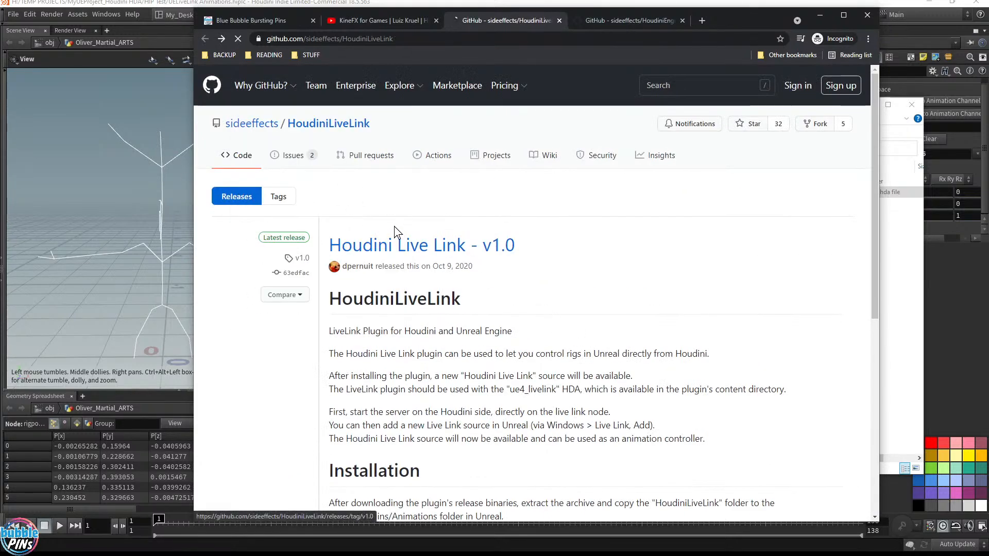
pyautogui.click(265, 260)
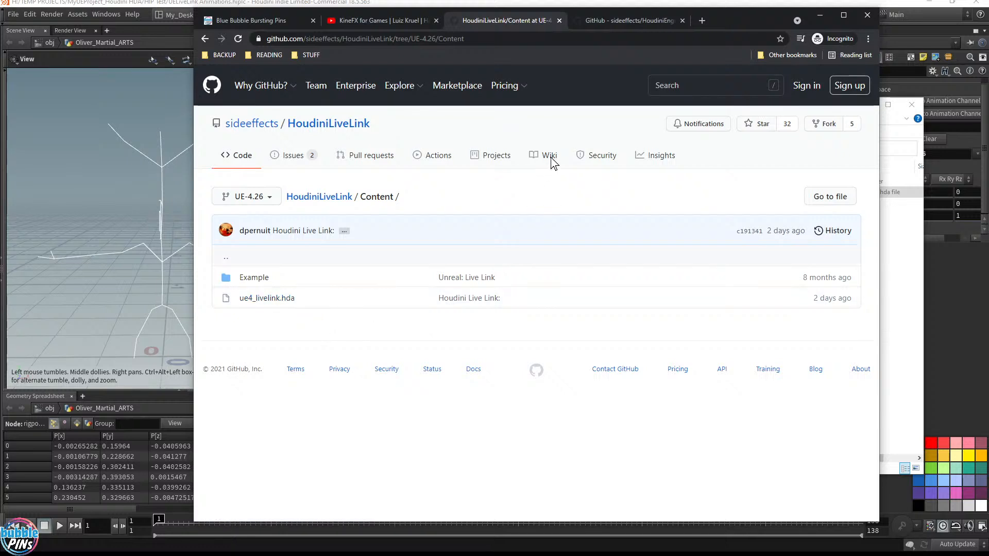
pyautogui.hotkey('alt', 'Left')
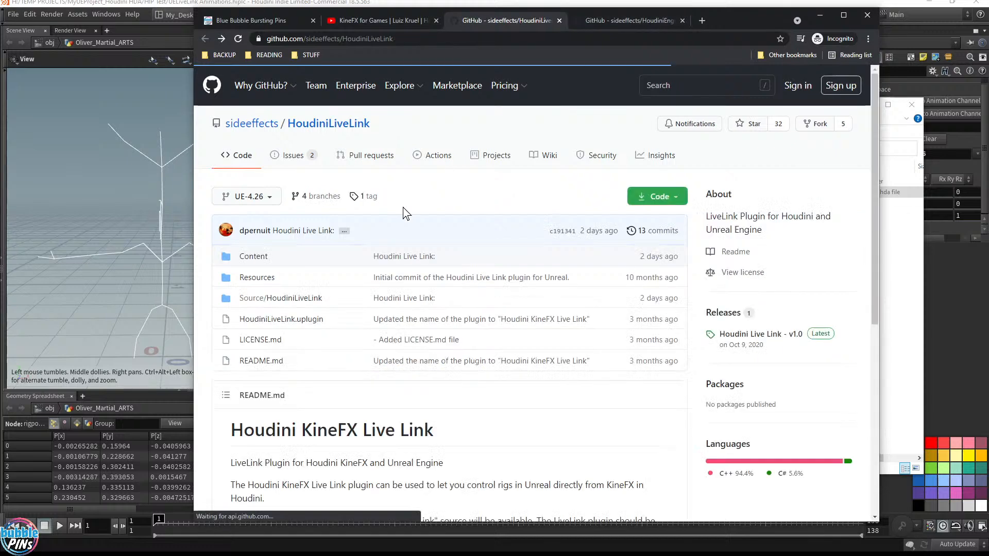
pyautogui.click(715, 314)
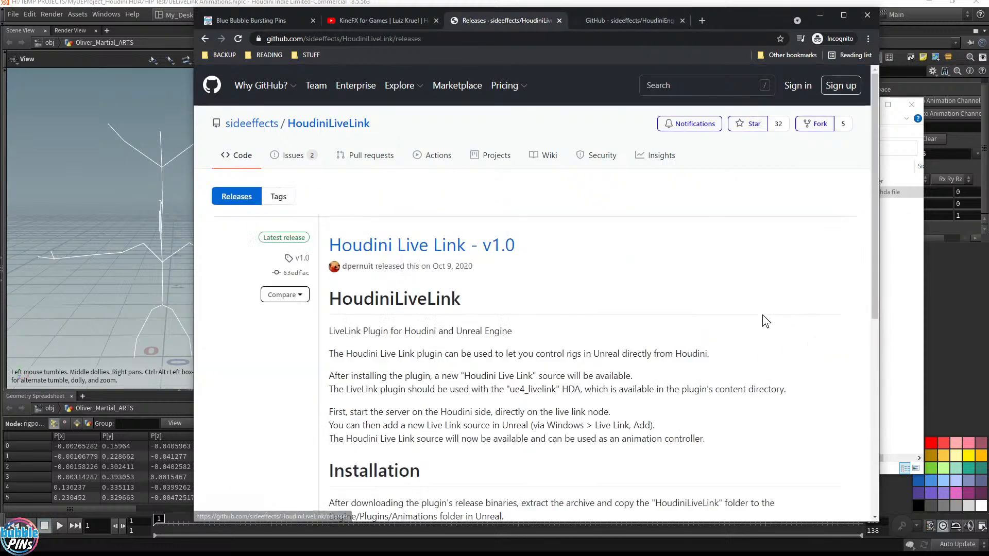
# Move the plugin's Content folder window and the browser out of the way and return to the Houdini network.
pyautogui.click(894, 332)
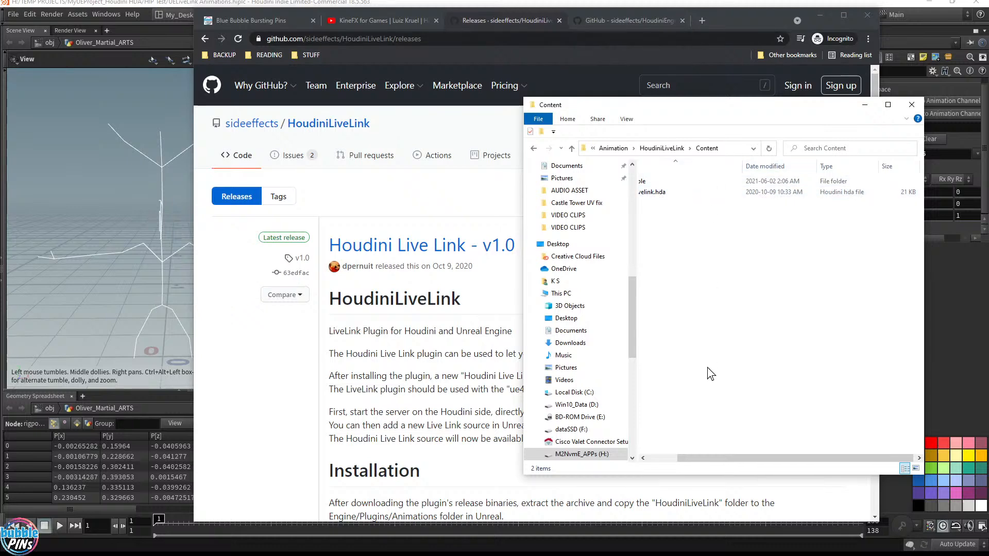
pyautogui.click(660, 458)
pyautogui.moveTo(690, 100); pyautogui.dragTo(690, 152)
pyautogui.moveTo(788, 150); pyautogui.dragTo(988, 196)
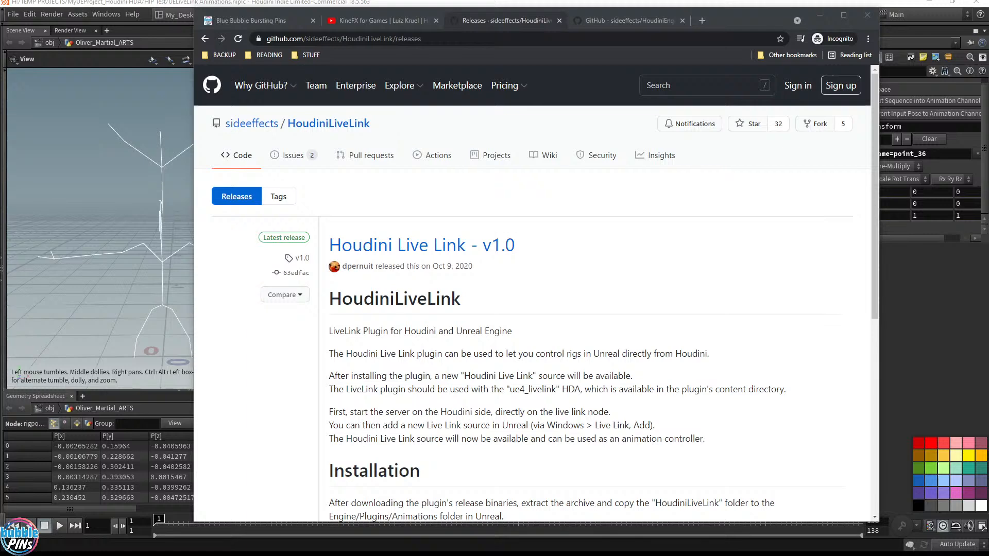
pyautogui.click(713, 27)
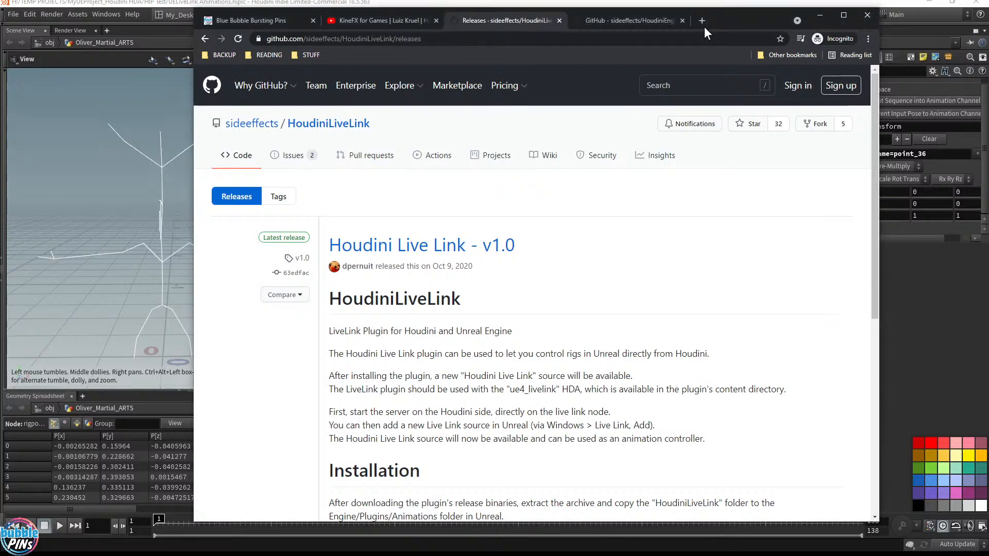
pyautogui.moveTo(751, 23); pyautogui.dragTo(988, 17)
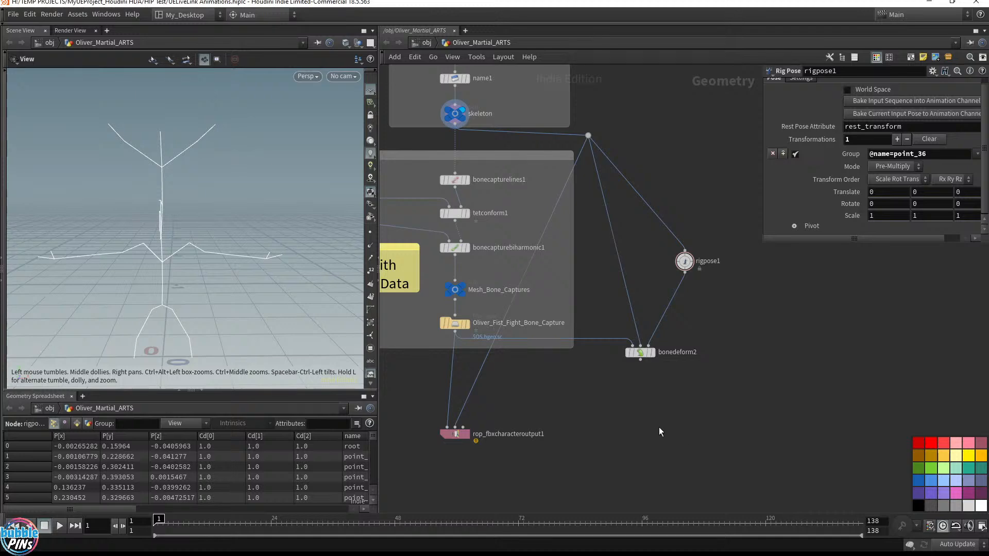
# Add a UE4 Live Link node to the Oliver_Martial_ARTS network, below rigpose1 and clear of bonedeform2.
pyautogui.press('Tab')
pyautogui.write('ue')
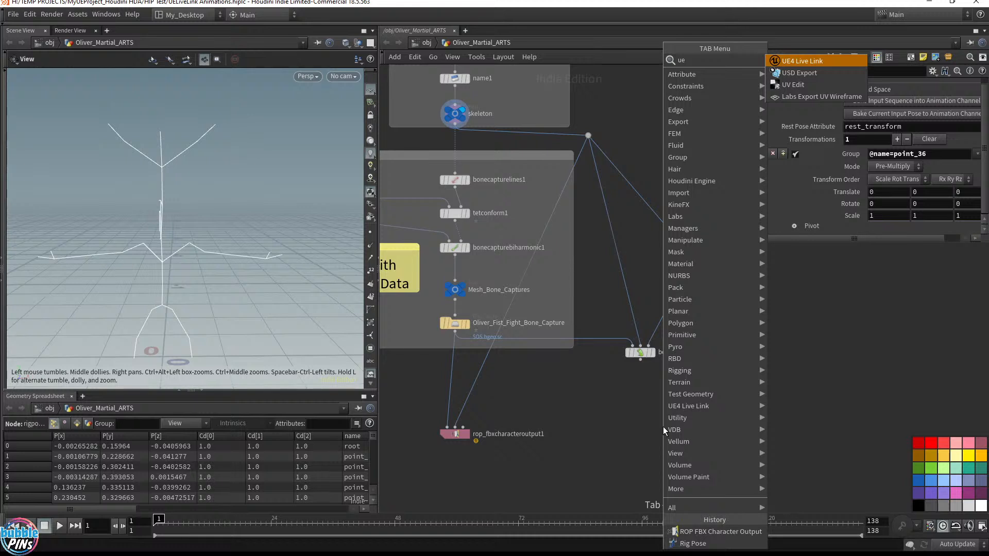
pyautogui.press('Return')
pyautogui.click(708, 406)
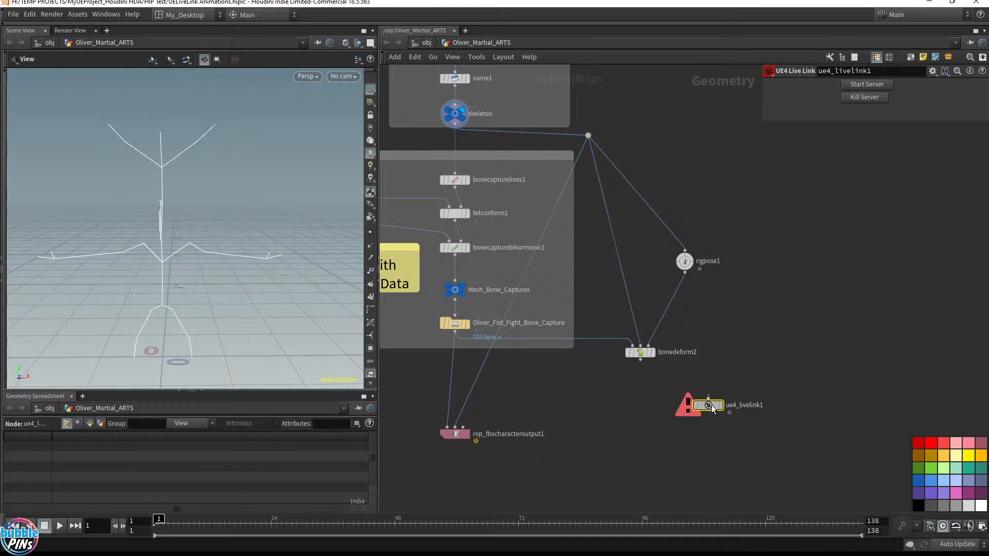
pyautogui.moveTo(712, 405); pyautogui.dragTo(765, 391)
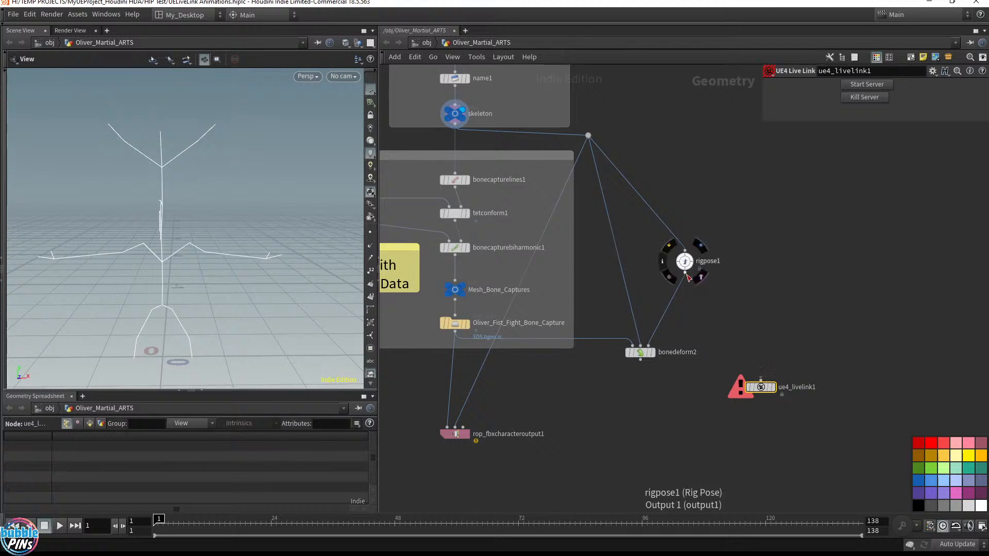
# Connect the output of rigpose1 to the UE4 Live Link node and line the node up with bonedeform2.
pyautogui.click(685, 272)
pyautogui.click(761, 381)
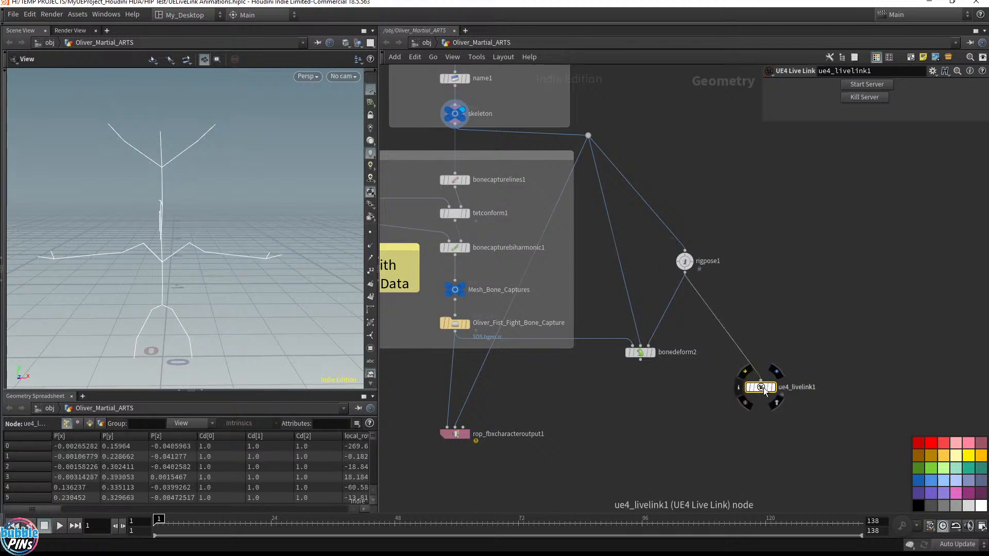
pyautogui.moveTo(764, 389); pyautogui.dragTo(761, 350)
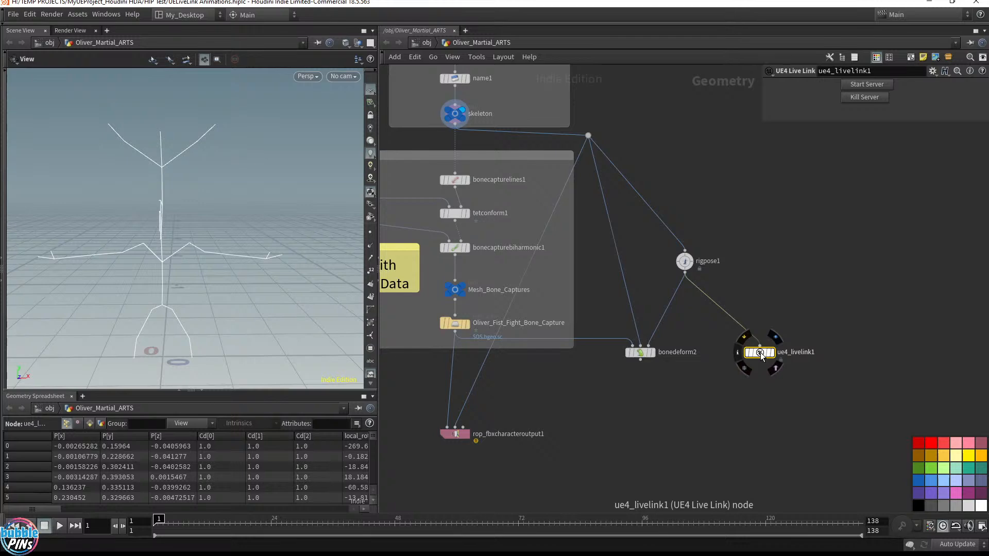
# Collapse Houdini's Geometry Spreadsheet pane and arrange the Unreal and Houdini windows side by side.
pyautogui.click(201, 392)
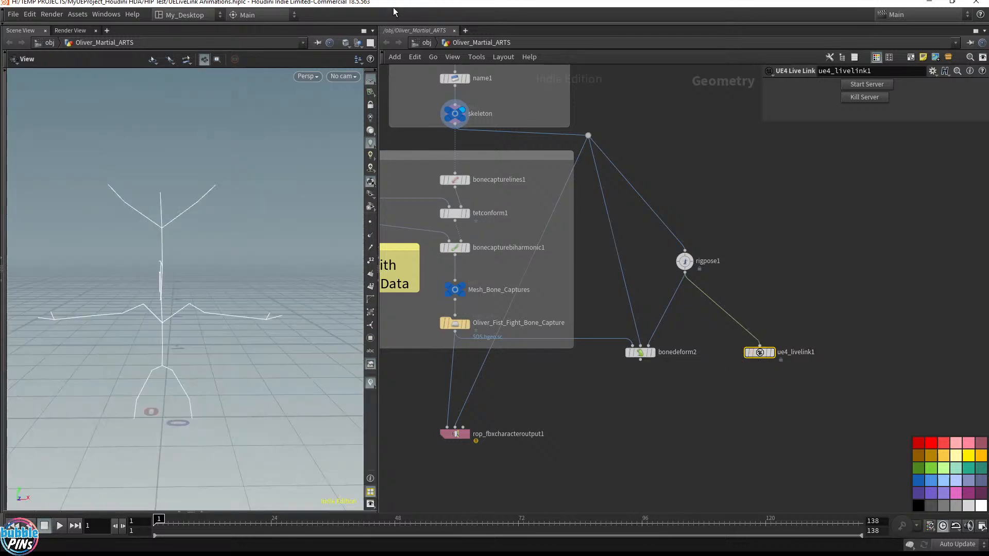
pyautogui.moveTo(394, 5); pyautogui.dragTo(623, 8)
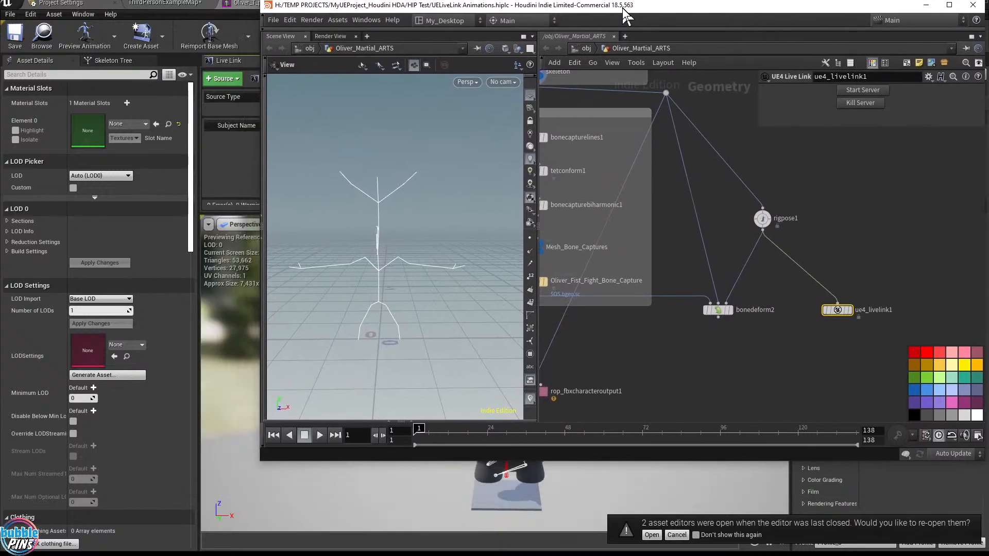
pyautogui.moveTo(256, 463); pyautogui.dragTo(553, 546)
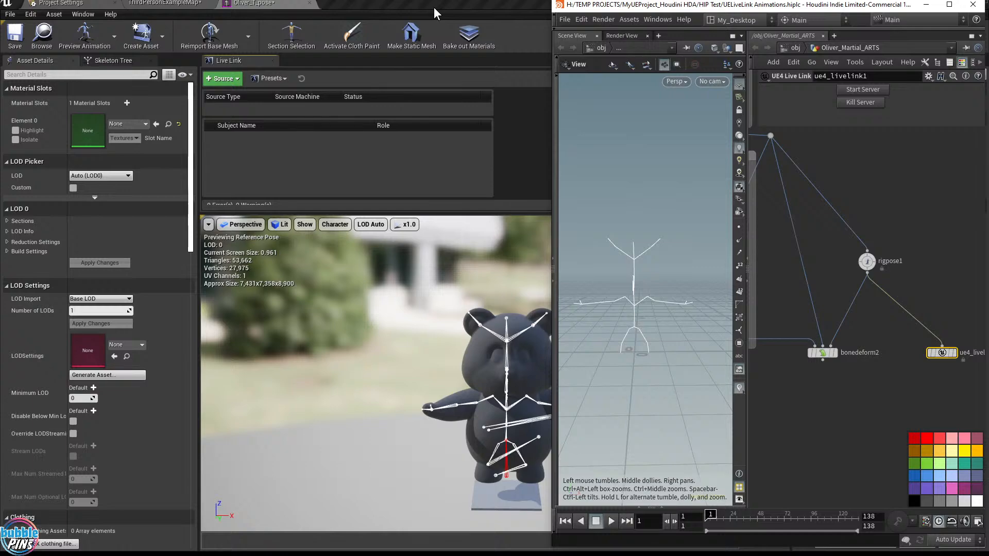
pyautogui.moveTo(434, 7); pyautogui.dragTo(1, 103)
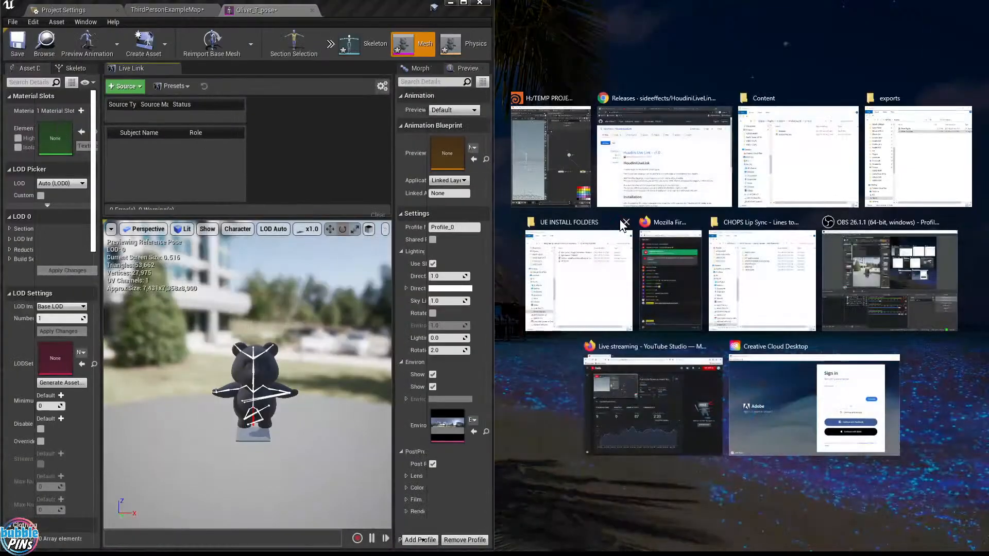
pyautogui.click(355, 149)
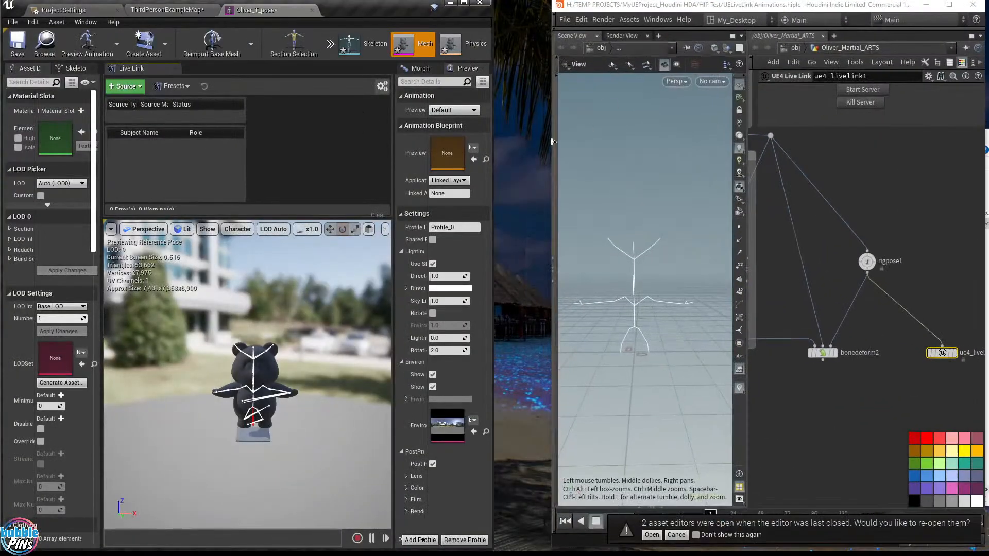
pyautogui.moveTo(552, 141)
pyautogui.mouseDown()
pyautogui.moveTo(490, 154)
pyautogui.moveTo(560, 154)
pyautogui.mouseUp()
# Expand the network editor to fill the Houdini window, with the rigpose1, bonedeform2 and Live Link nodes in view.
pyautogui.scroll(-3, 827, 228)
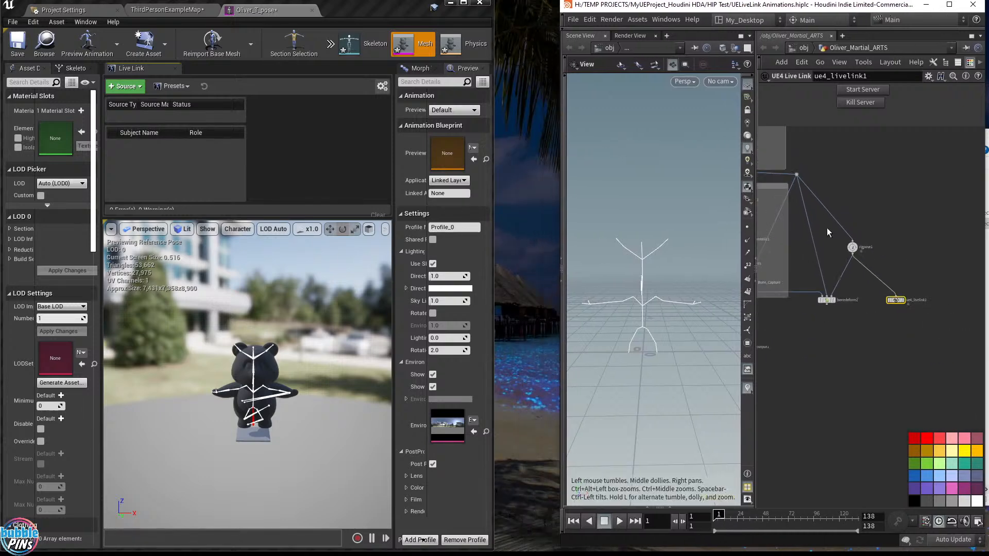
pyautogui.scroll(-1, 827, 228)
pyautogui.moveTo(897, 188); pyautogui.dragTo(962, 209, button='middle')
pyautogui.scroll(5, 961, 208)
pyautogui.moveTo(906, 238); pyautogui.dragTo(953, 194, button='middle')
pyautogui.click(972, 36)
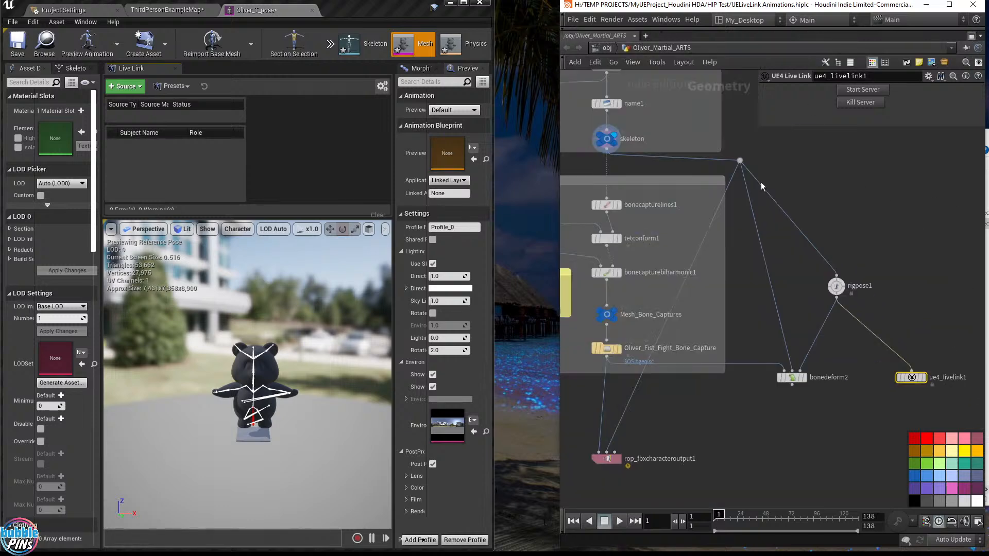
pyautogui.moveTo(896, 228); pyautogui.dragTo(918, 201, button='middle')
pyautogui.moveTo(854, 202)
pyautogui.mouseDown(button='middle')
pyautogui.moveTo(885, 191)
pyautogui.moveTo(863, 194)
pyautogui.mouseUp(button='middle')
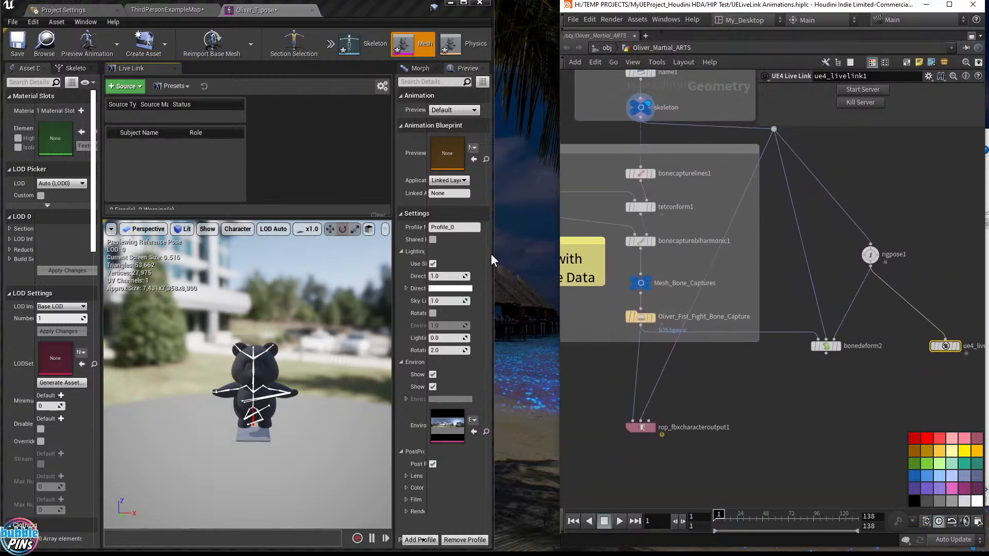
# Widen the Unreal window up to the Houdini window and enlarge its Preview Scene Settings panel.
pyautogui.moveTo(493, 255); pyautogui.dragTo(559, 252)
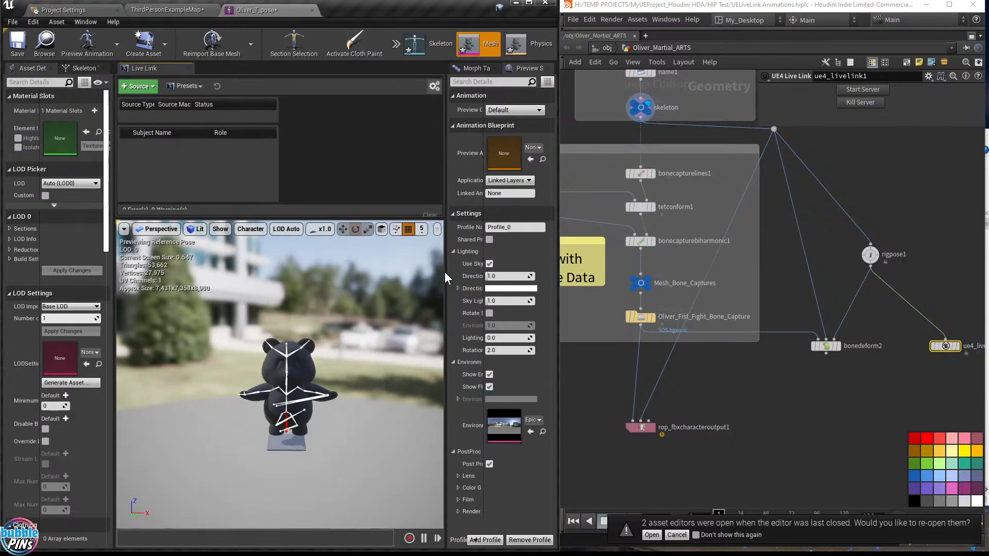
pyautogui.moveTo(441, 278); pyautogui.dragTo(365, 278)
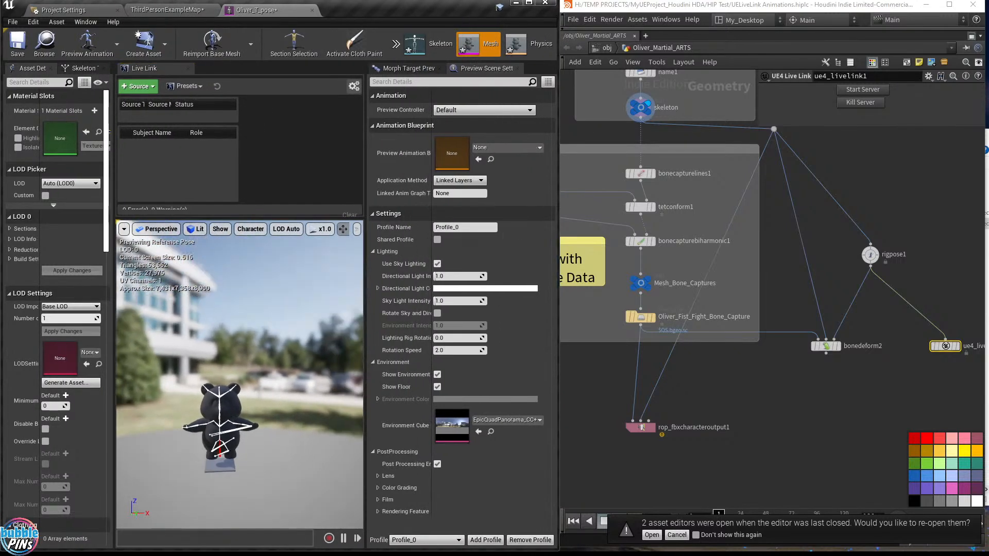
pyautogui.moveTo(298, 412); pyautogui.dragTo(295, 409, button='right')
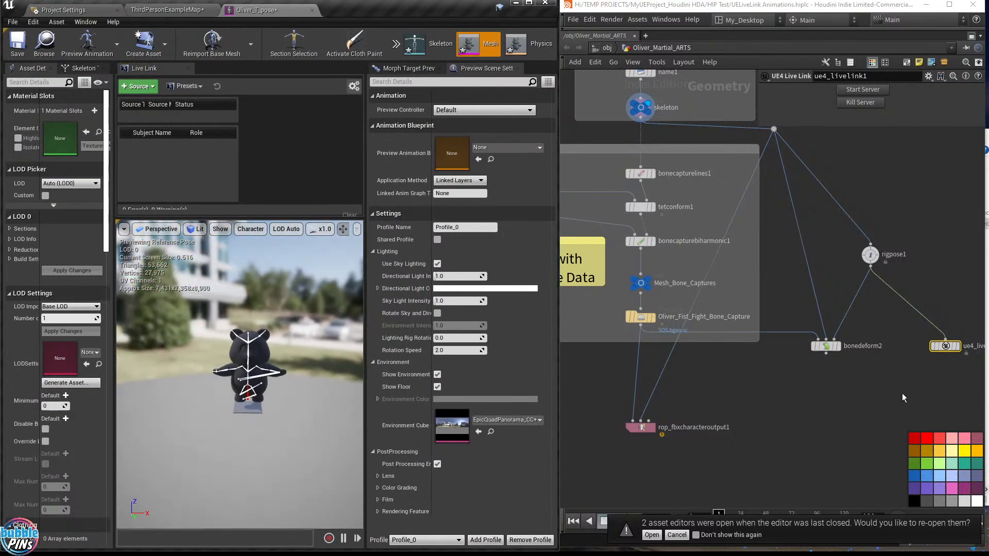
# Move ue4_livelink1 closer to bonedeform2 and turn on its display flag.
pyautogui.click(938, 372)
pyautogui.click(942, 347)
pyautogui.moveTo(930, 352); pyautogui.dragTo(894, 353)
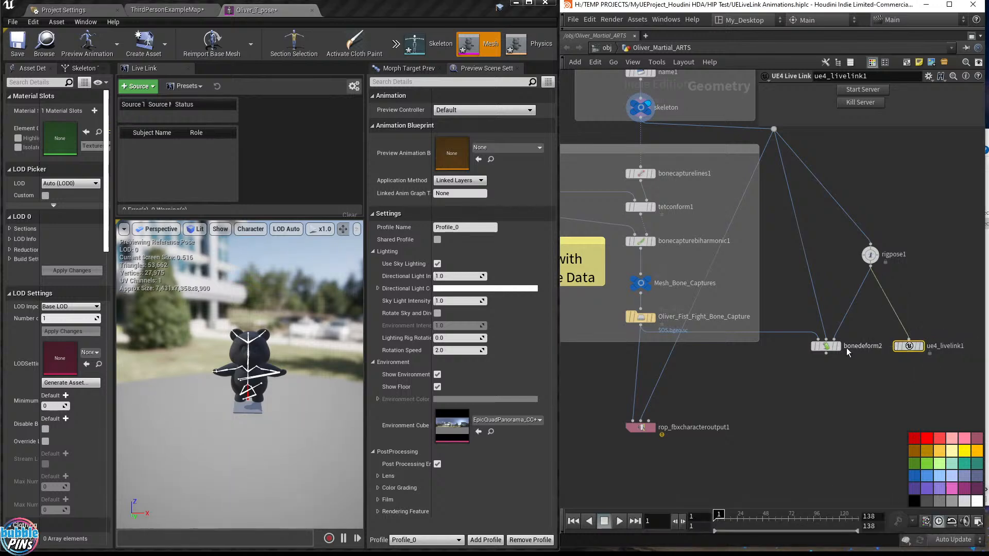
pyautogui.moveTo(843, 351)
pyautogui.click(923, 351)
pyautogui.moveTo(890, 378); pyautogui.dragTo(948, 306)
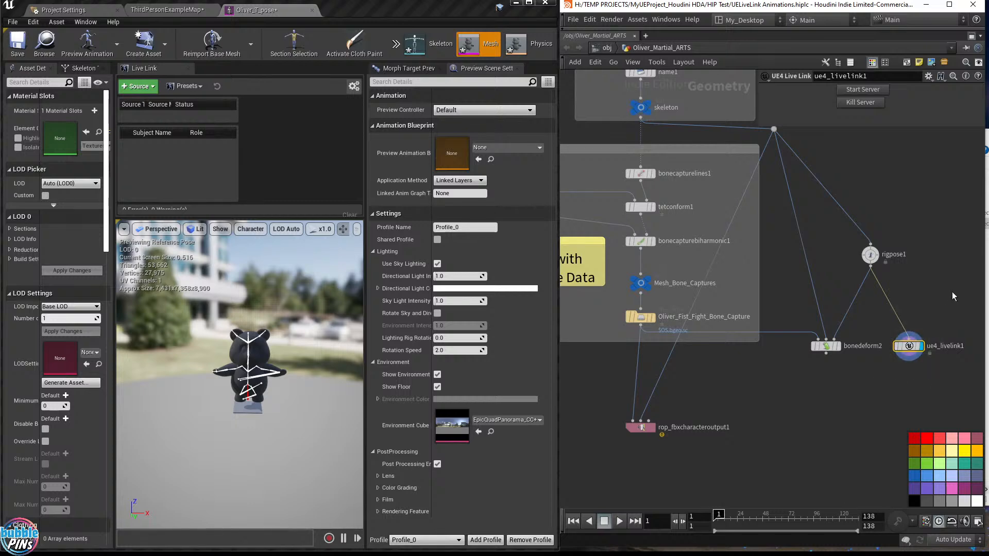
# Start the server on ue4_livelink1 and add a Houdini LiveLink source in Unreal with a 24 fps refresh rate.
pyautogui.click(873, 91)
pyautogui.click(138, 88)
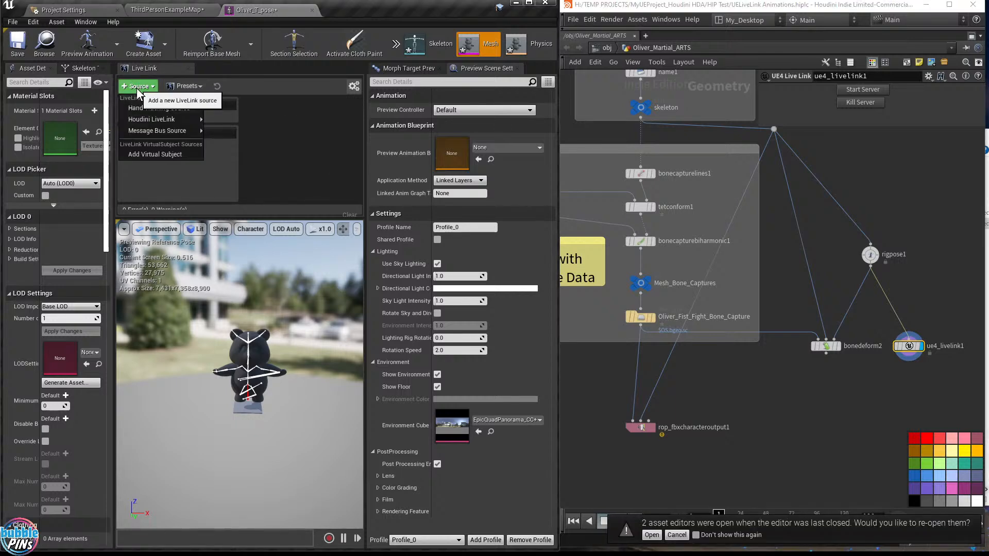
pyautogui.moveTo(162, 120)
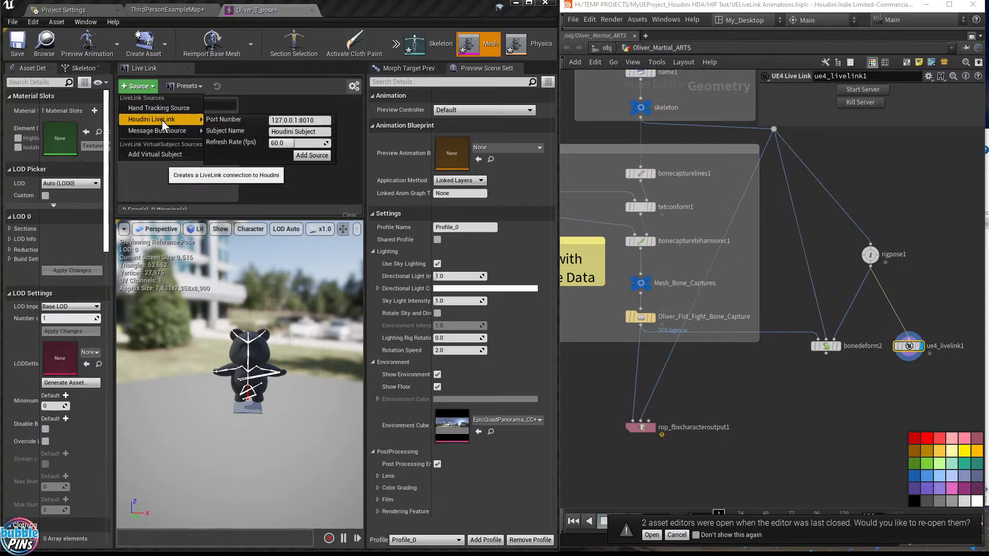
pyautogui.click(280, 143)
pyautogui.write('24')
pyautogui.write('0')
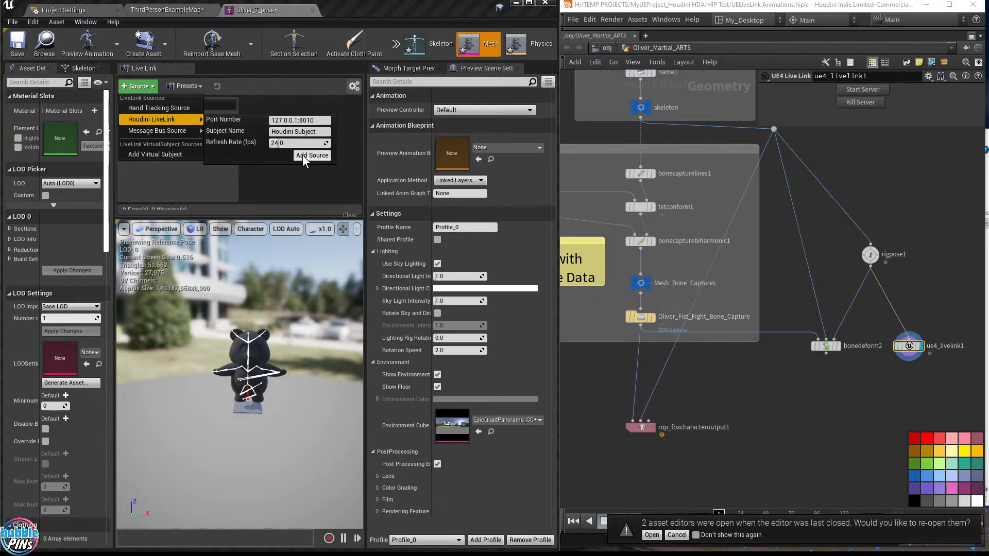
pyautogui.click(311, 156)
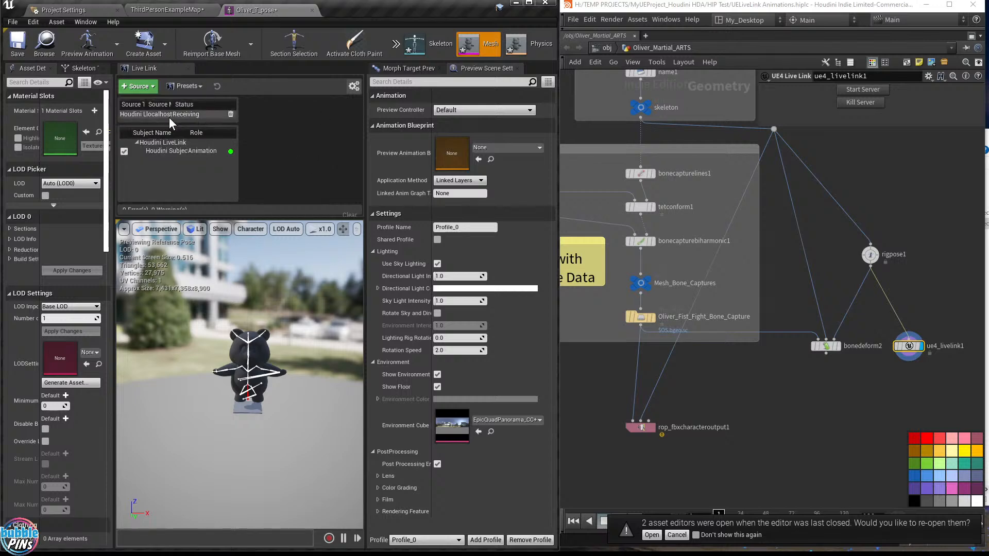
# Inspect the status and settings of the Houdini LiveLink source and its Houdini Subject in Unreal.
pyautogui.click(159, 153)
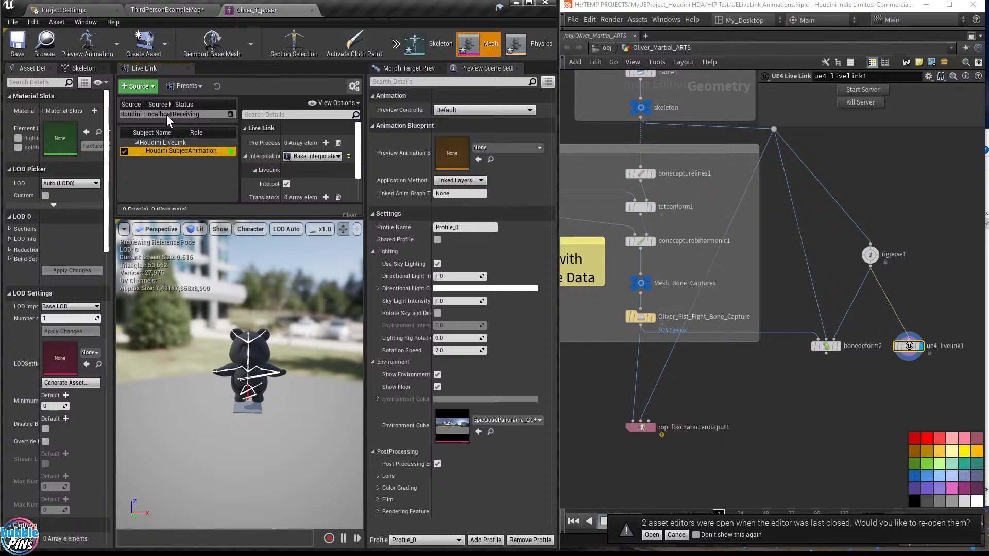
pyautogui.click(147, 115)
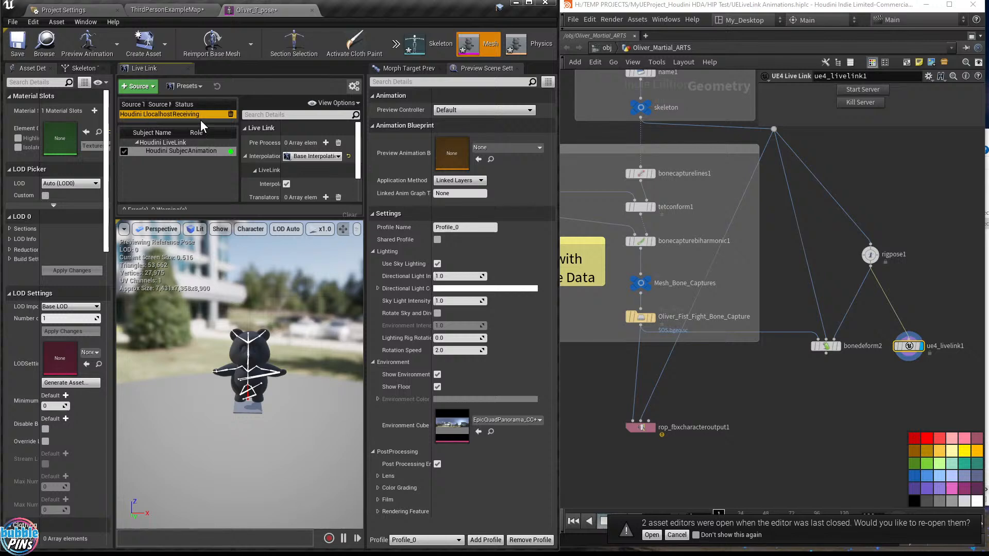
pyautogui.click(162, 152)
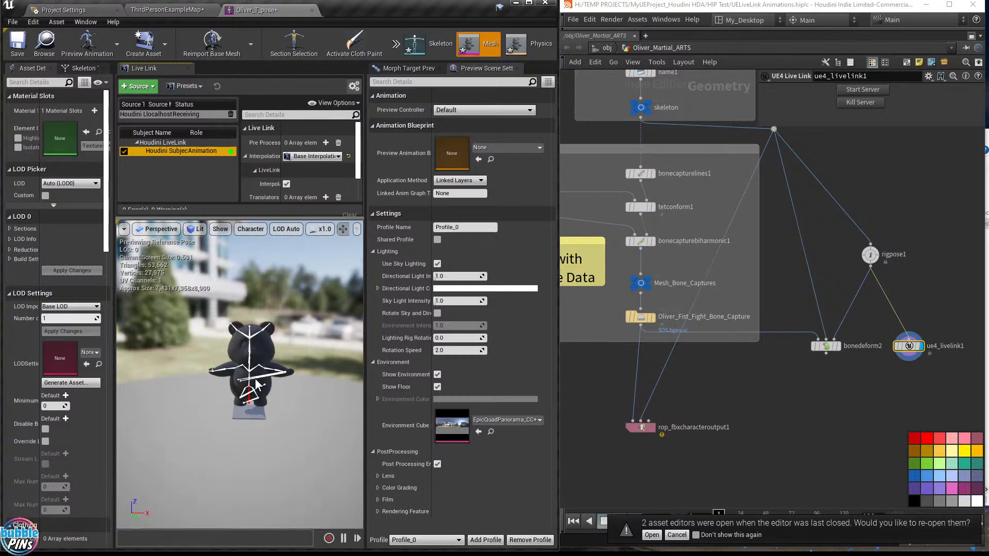
pyautogui.scroll(5, 250, 372)
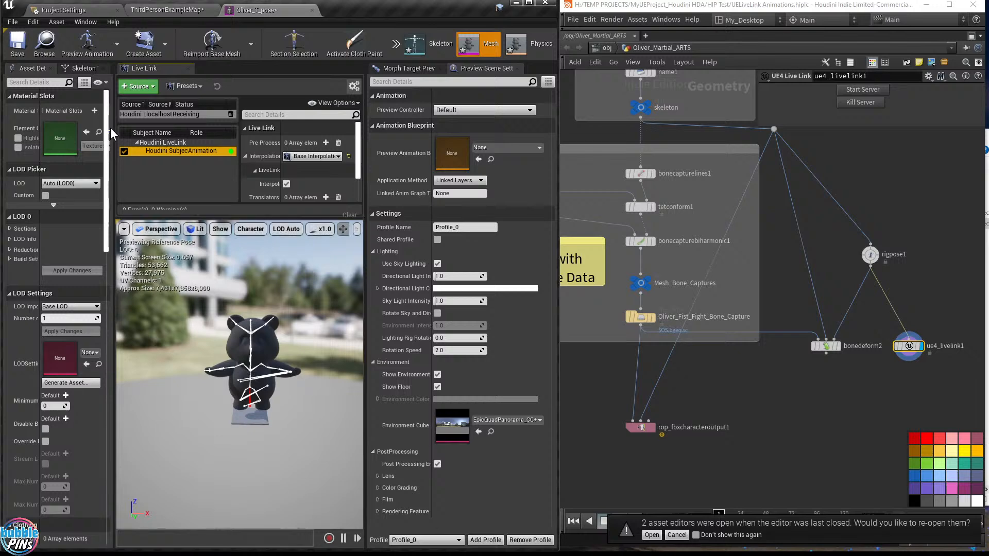
pyautogui.click(167, 144)
pyautogui.click(137, 152)
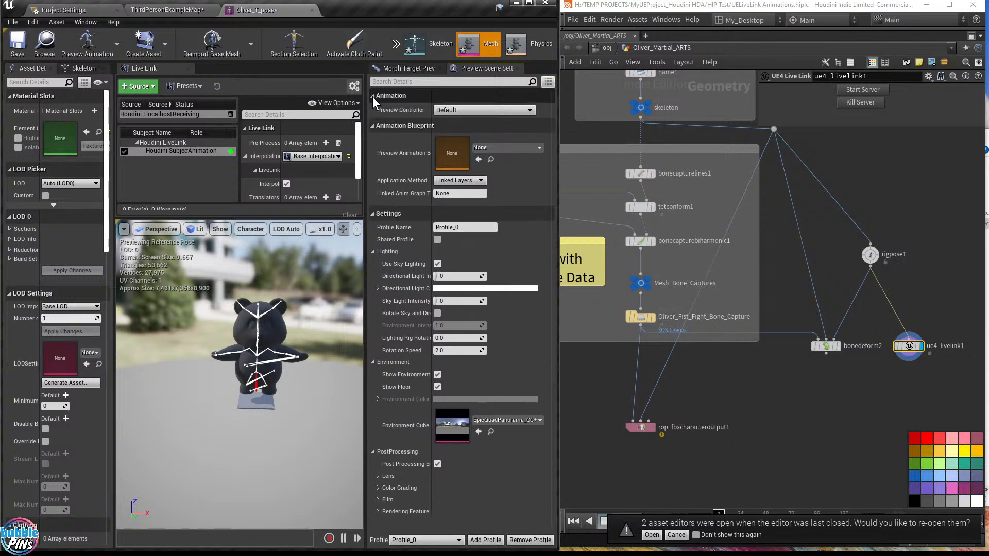
# Set the bear's Preview Controller to Live Link Preview Controller with Houdini Subject as its Live Link subject.
pyautogui.click(456, 110)
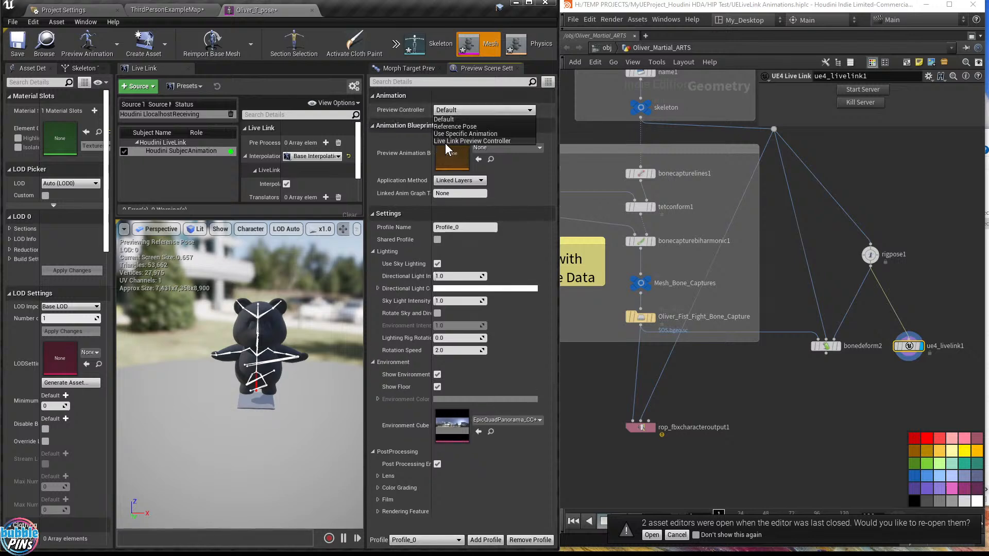
pyautogui.click(489, 141)
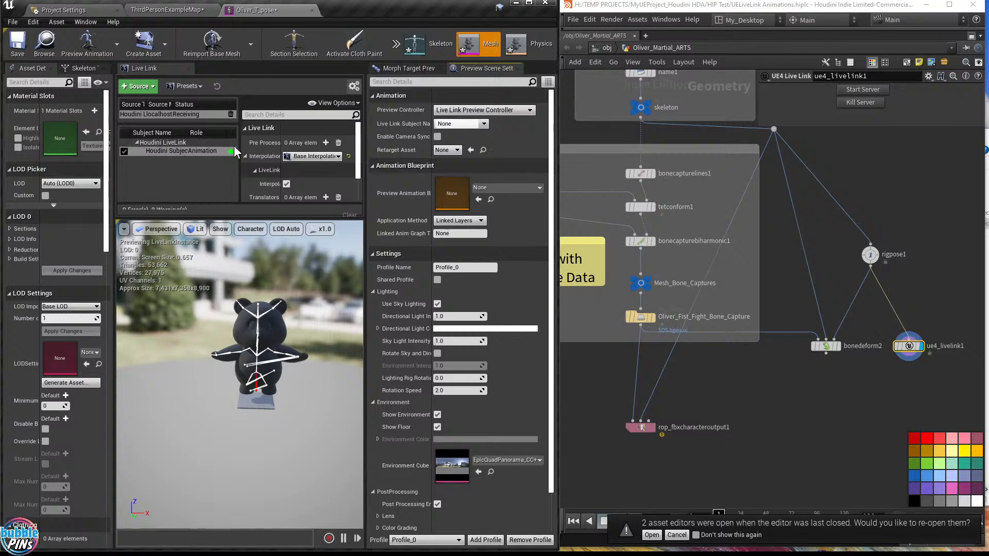
pyautogui.click(481, 124)
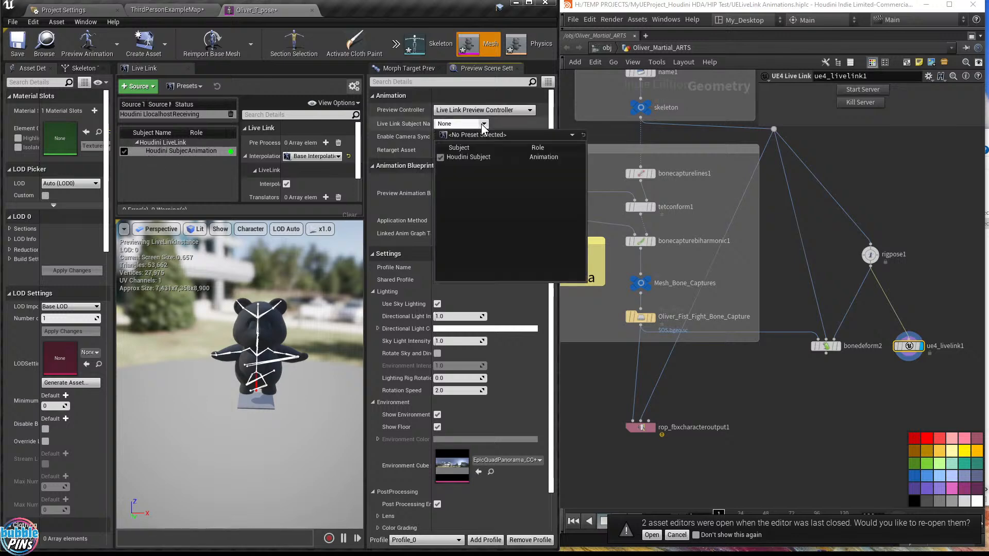
pyautogui.click(462, 156)
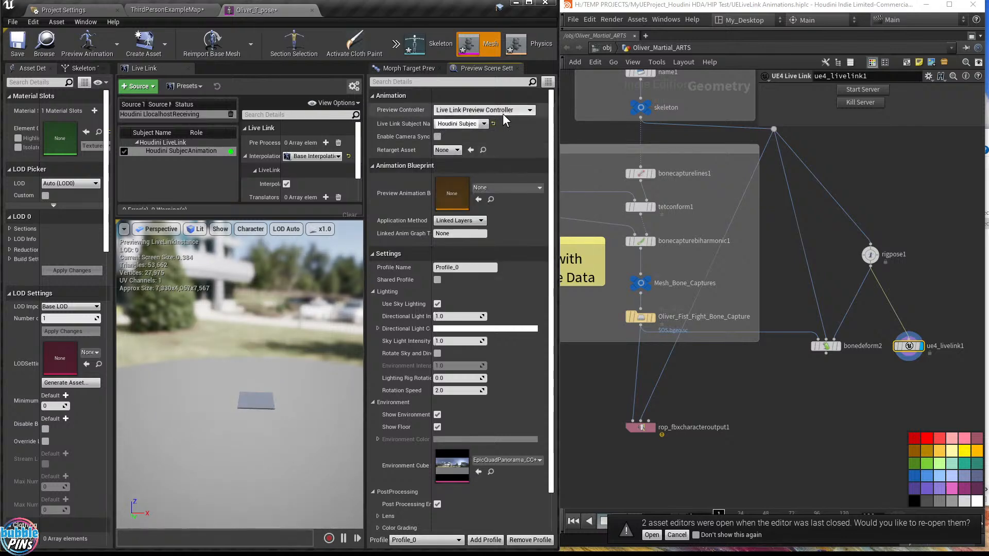
# Look around the bear asset's preview viewport to locate the mesh driven by the Houdini Subject.
pyautogui.moveTo(317, 345); pyautogui.dragTo(281, 383, button='right')
pyautogui.press('w')
pyautogui.press('s')
pyautogui.press('w')
pyautogui.press('s')
pyautogui.press('s')
pyautogui.press('s')
pyautogui.press('w')
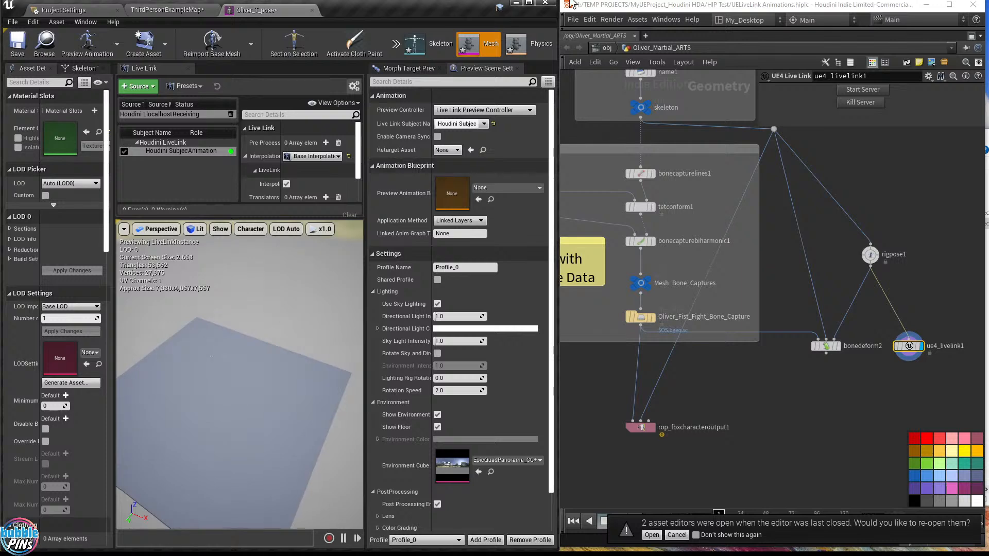
# Enlarge the Unreal preview viewport and set its playback speed to x0.1.
pyautogui.click(530, 4)
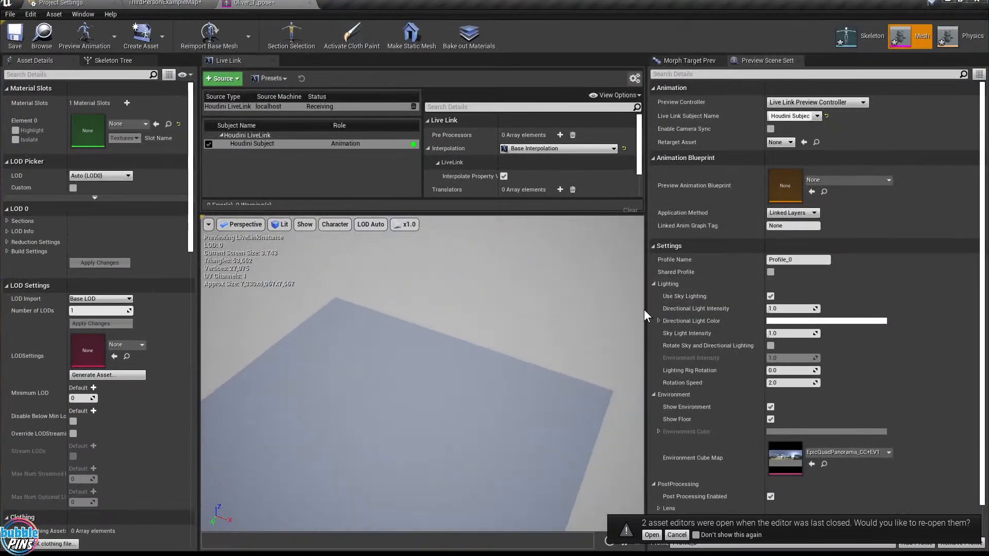
pyautogui.moveTo(645, 310); pyautogui.dragTo(820, 308)
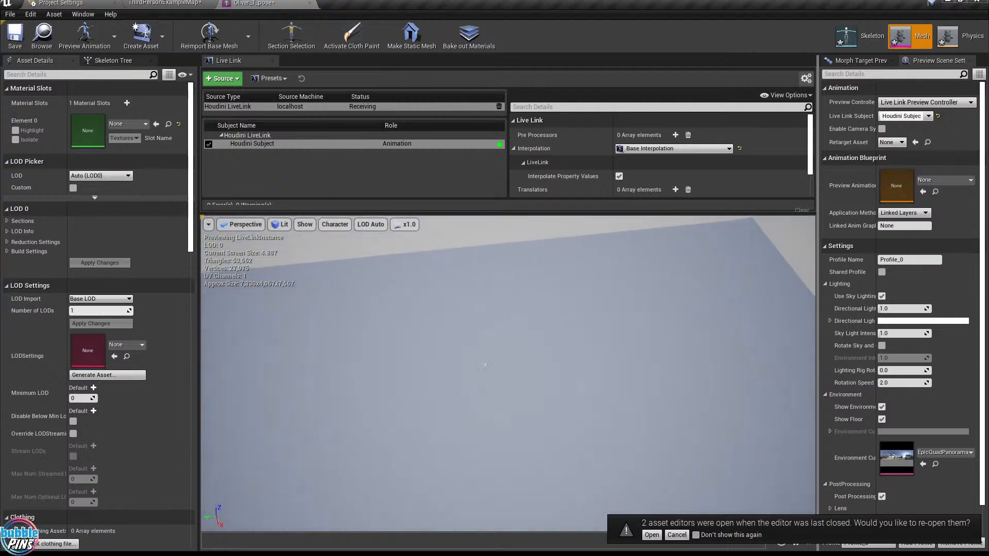
pyautogui.click(406, 227)
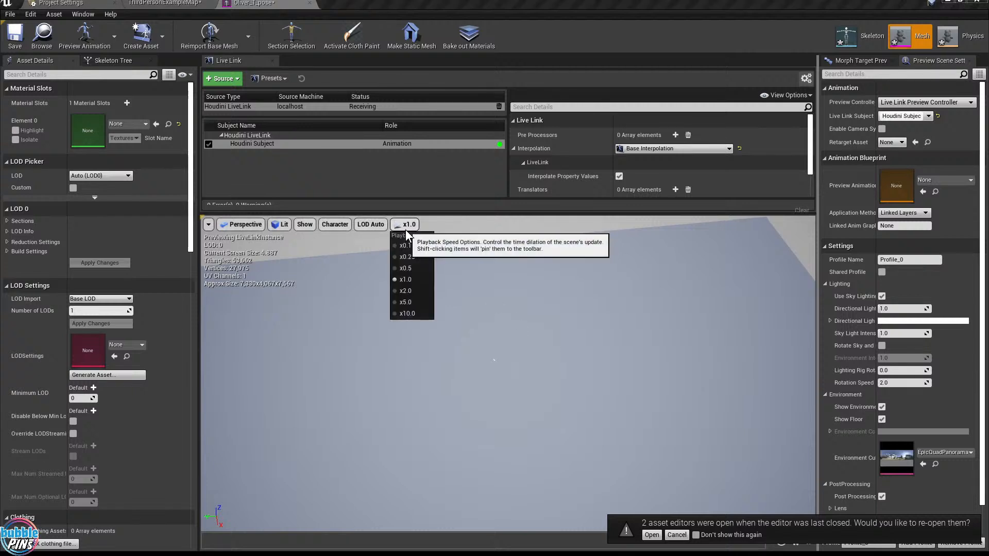
pyautogui.click(409, 248)
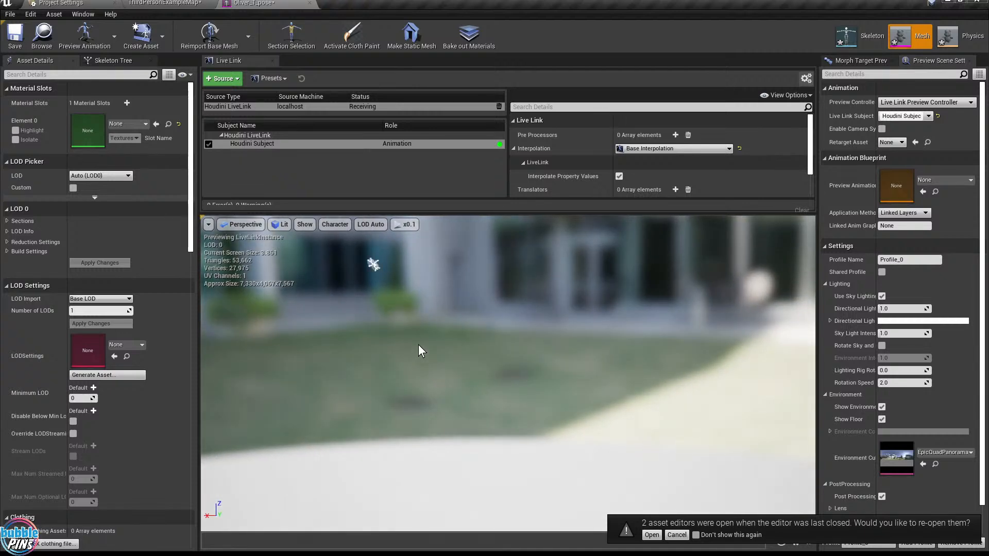
pyautogui.moveTo(415, 334); pyautogui.dragTo(356, 304, button='right')
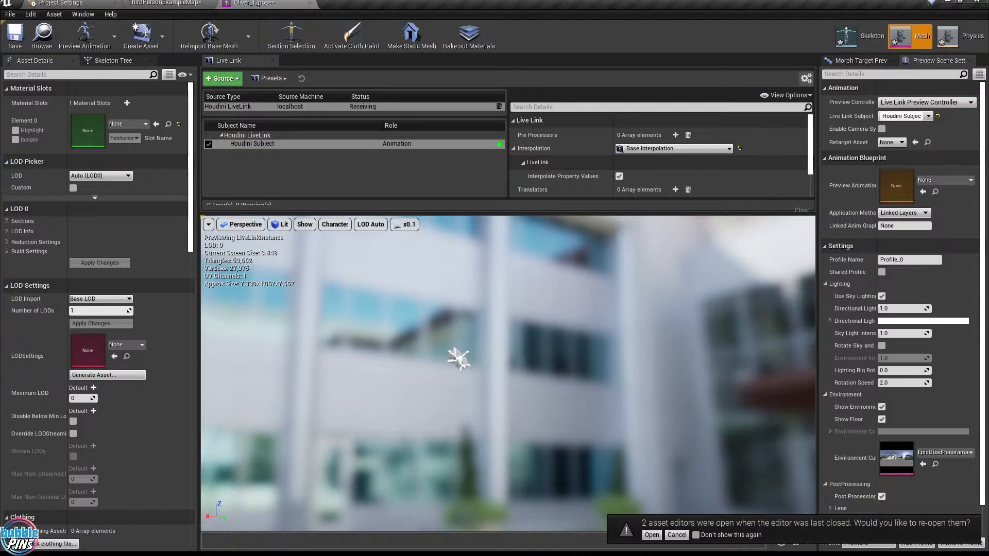
# Place Unreal and Houdini side by side and show the skeleton in Houdini's Scene View beside the network.
pyautogui.click(959, 2)
pyautogui.moveTo(632, 47); pyautogui.dragTo(1, 268)
pyautogui.click(542, 168)
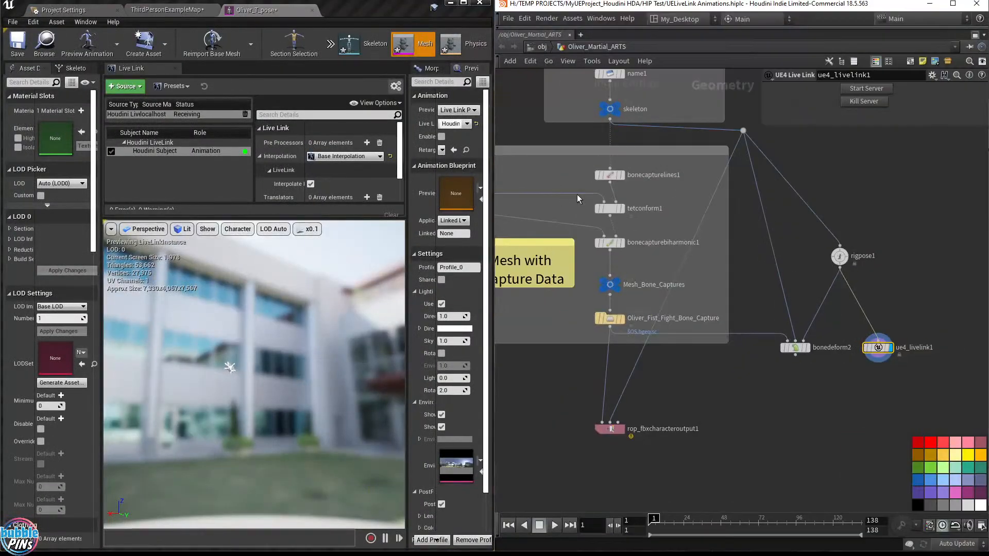
pyautogui.click(976, 35)
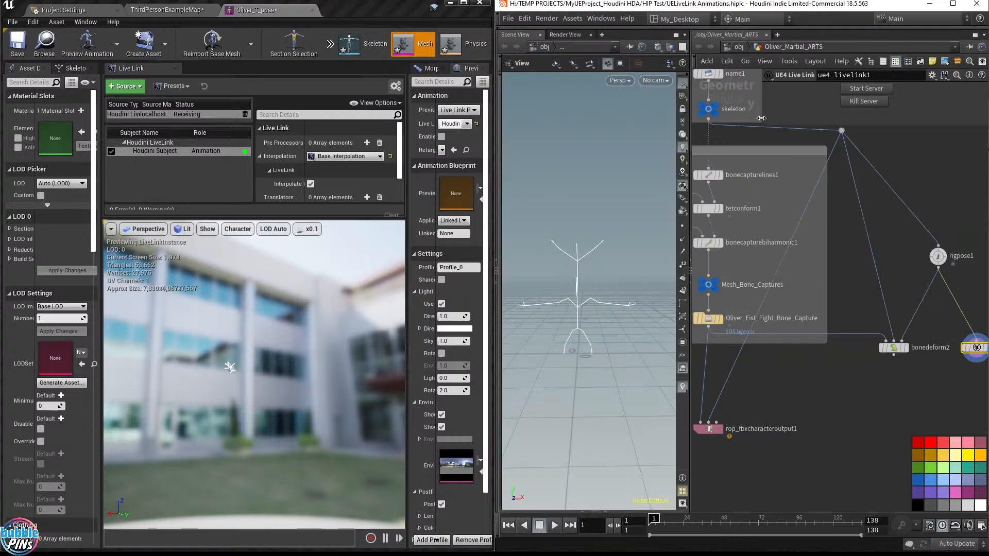
pyautogui.moveTo(570, 266); pyautogui.dragTo(625, 295)
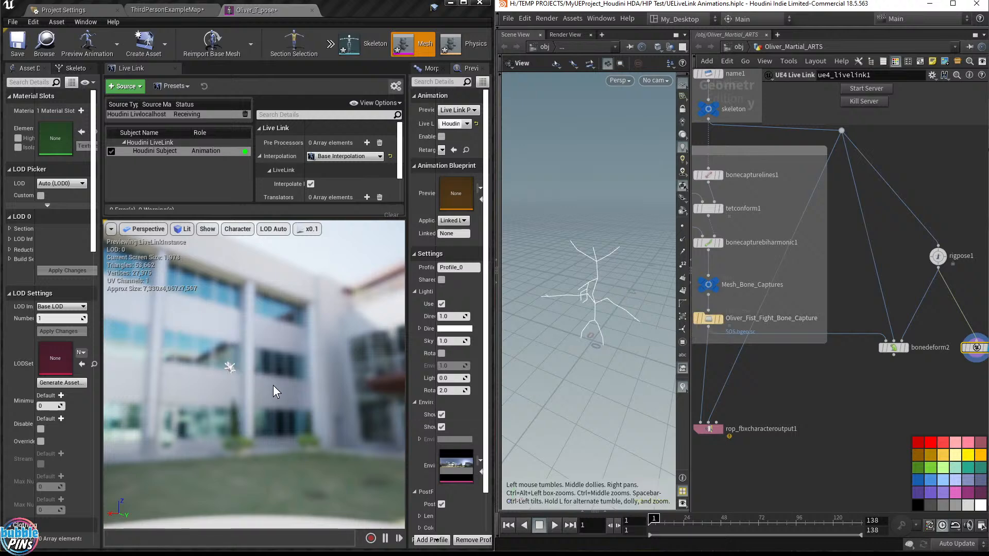
pyautogui.moveTo(543, 335)
pyautogui.mouseDown()
pyautogui.moveTo(572, 346)
pyautogui.moveTo(603, 303)
pyautogui.mouseUp()
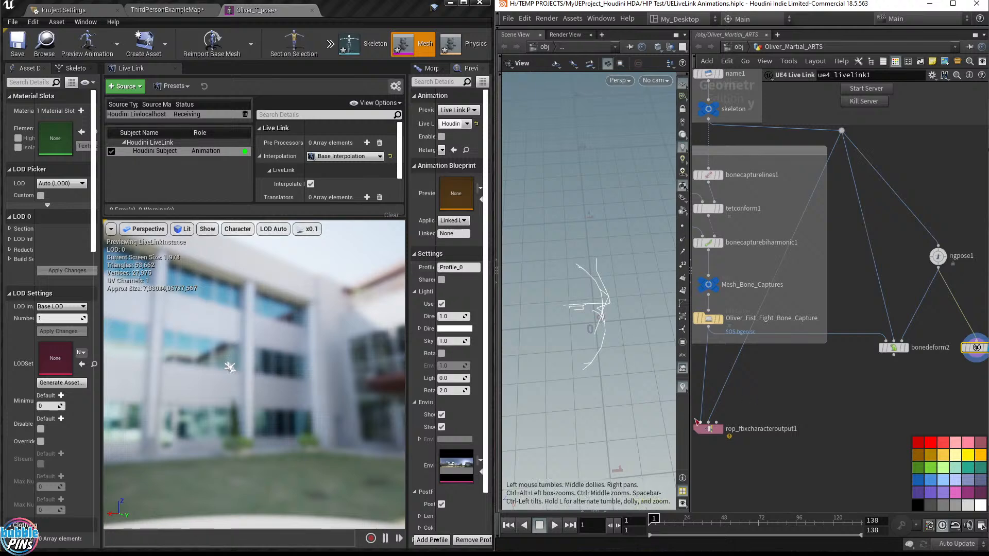
pyautogui.moveTo(589, 292); pyautogui.dragTo(603, 333)
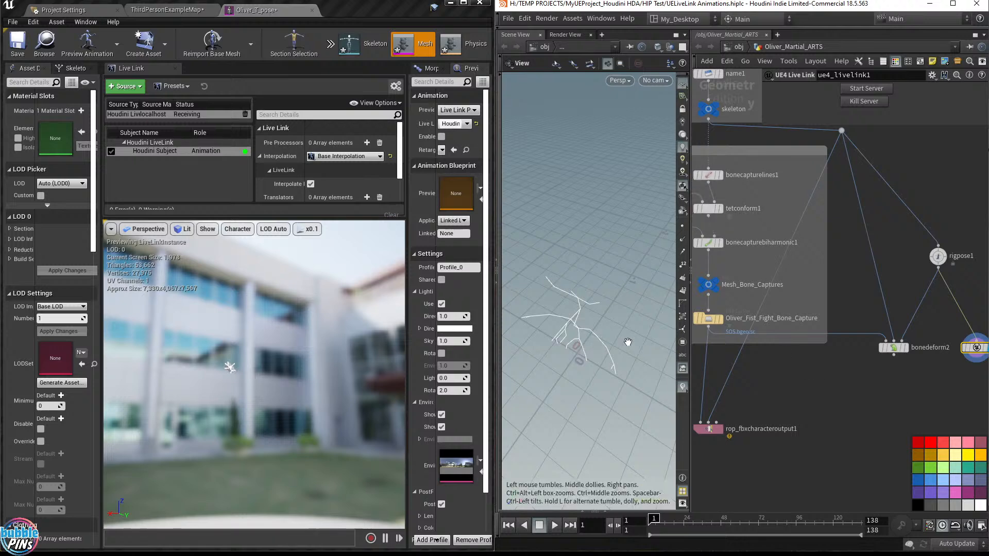
# Try rotating the point_36 joint with rigpose1's handles in Houdini's Scene View, and undo the rotation.
pyautogui.moveTo(957, 383)
pyautogui.mouseDown(button='middle')
pyautogui.moveTo(907, 371)
pyautogui.moveTo(960, 366)
pyautogui.mouseUp(button='middle')
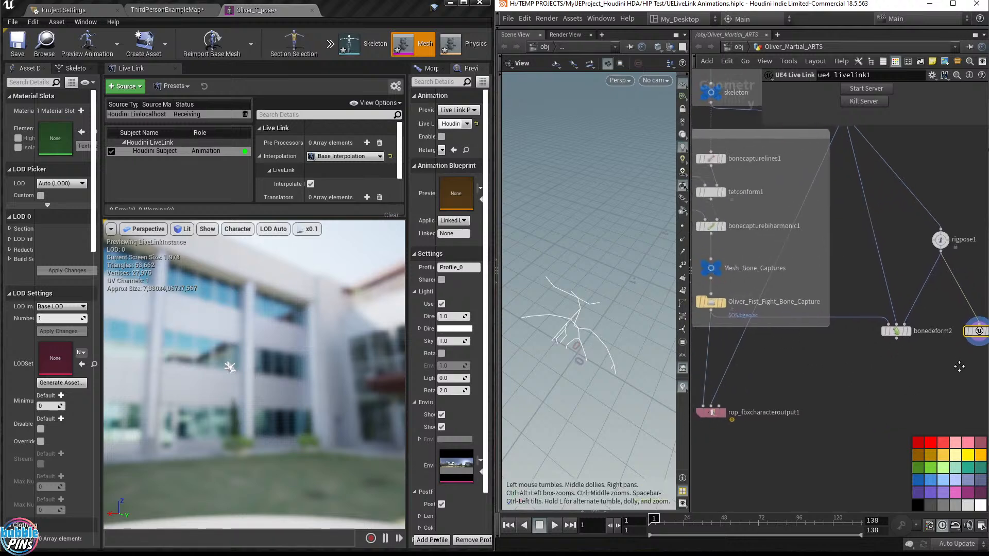
pyautogui.click(941, 240)
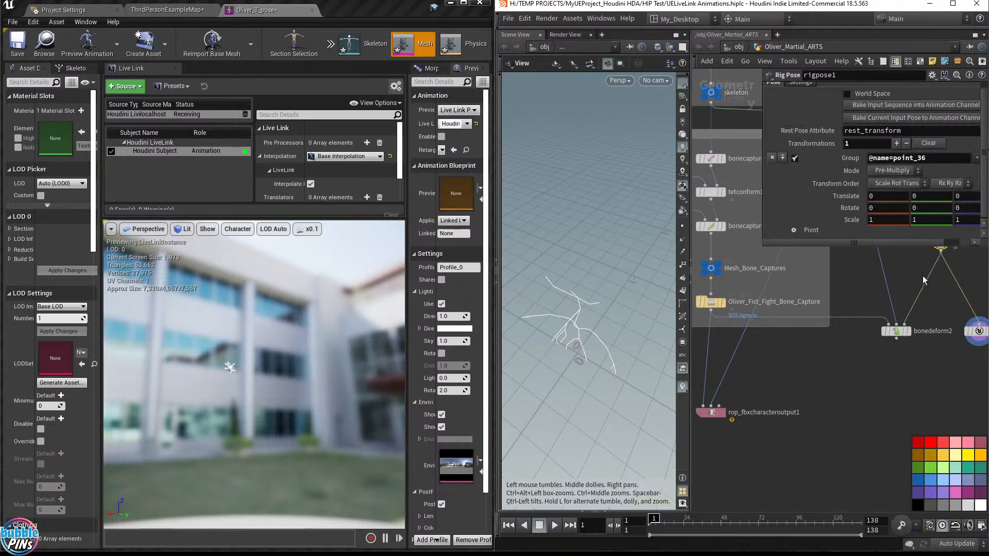
pyautogui.moveTo(922, 280); pyautogui.dragTo(895, 403, button='middle')
pyautogui.moveTo(585, 352); pyautogui.dragTo(638, 315)
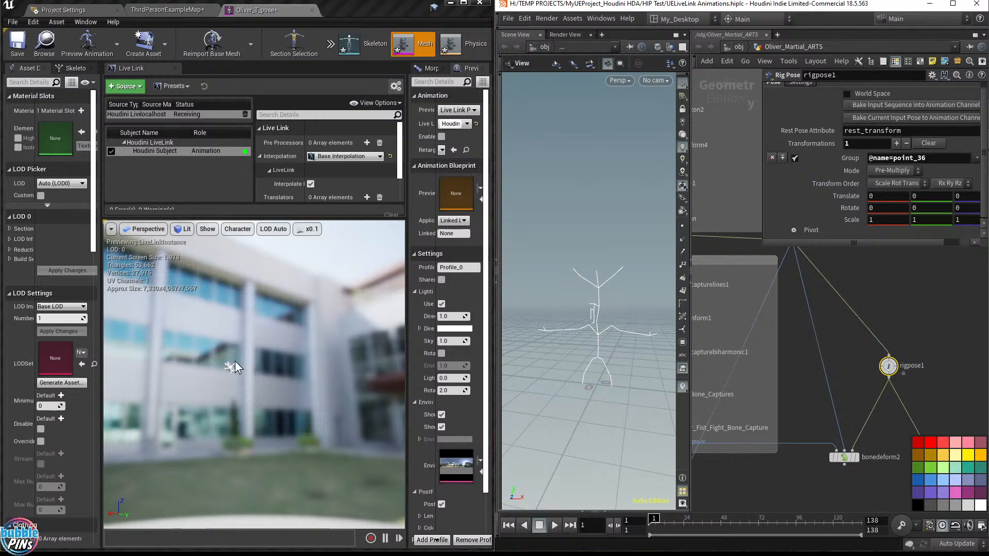
pyautogui.press('Return')
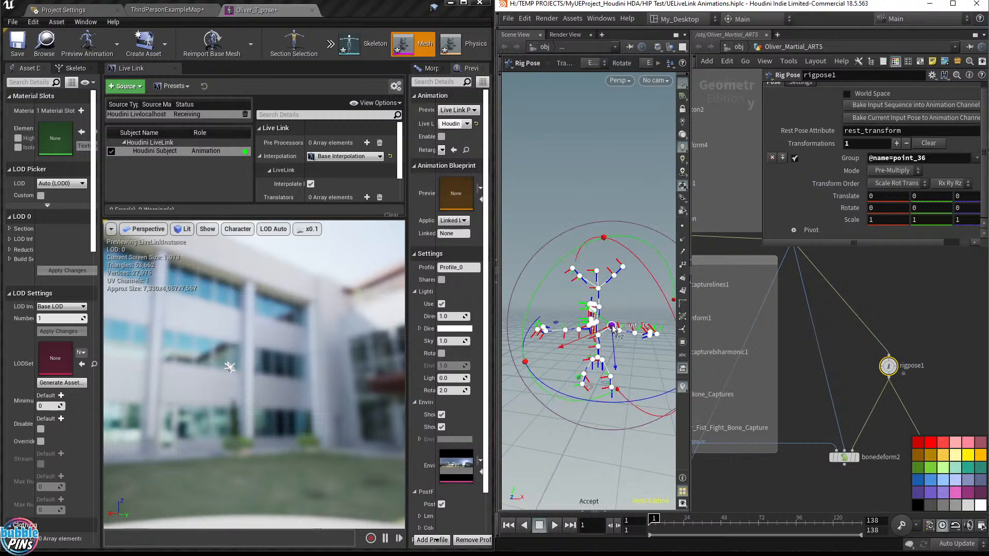
pyautogui.moveTo(618, 401); pyautogui.dragTo(679, 440)
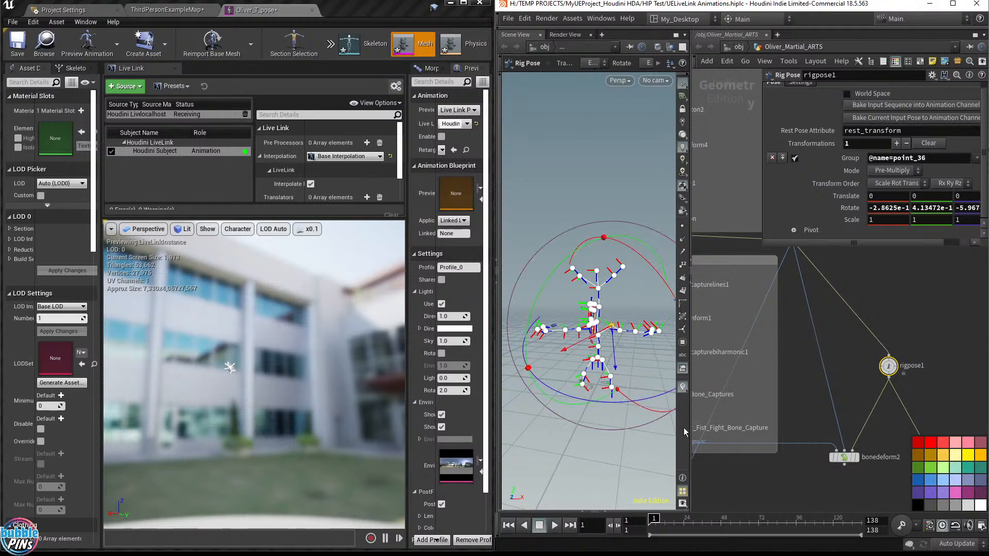
pyautogui.hotkey('ctrl', 'z')
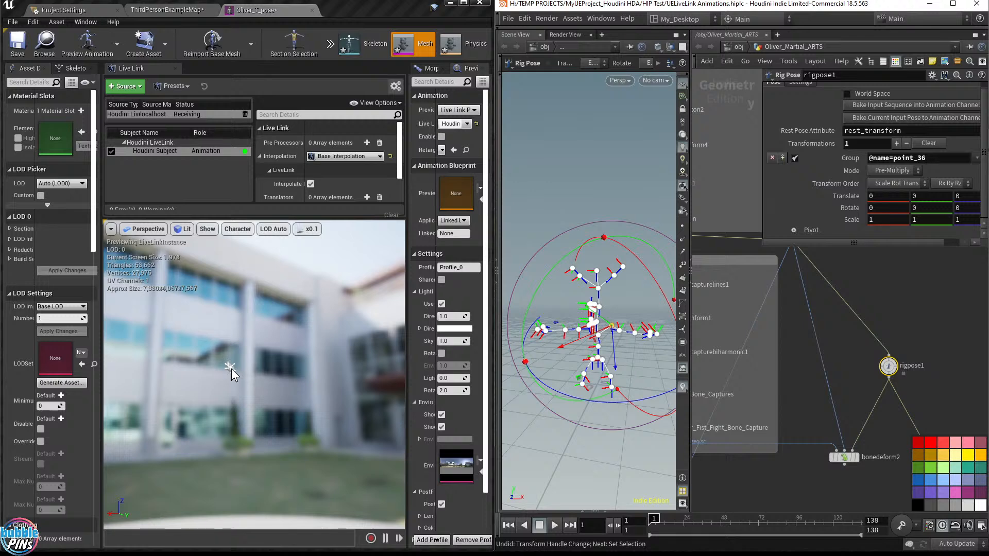
pyautogui.press('Escape')
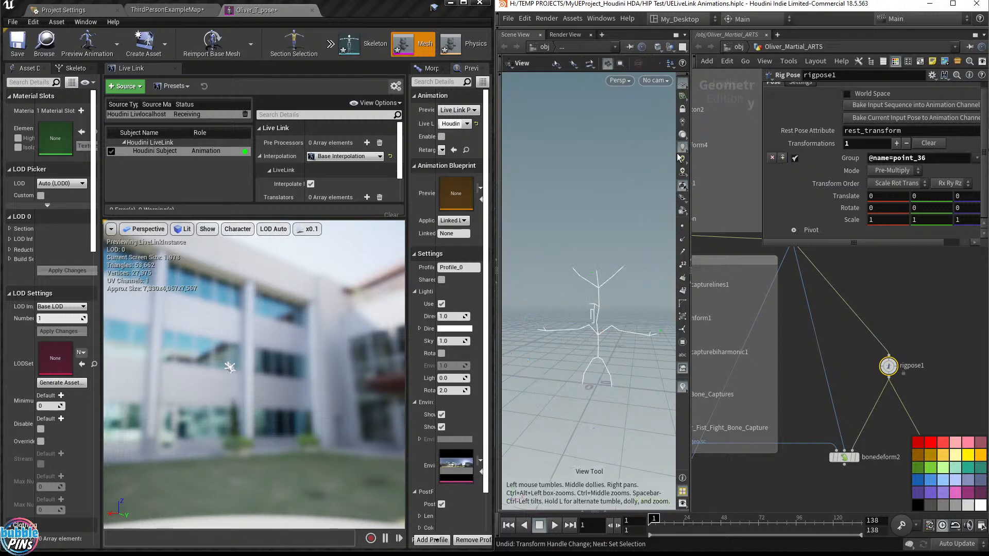
# Widen Houdini's Scene View and view the skeleton from above.
pyautogui.moveTo(691, 169); pyautogui.dragTo(854, 178)
pyautogui.moveTo(633, 361)
pyautogui.mouseDown()
pyautogui.moveTo(626, 371)
pyautogui.moveTo(634, 360)
pyautogui.moveTo(602, 348)
pyautogui.moveTo(672, 347)
pyautogui.moveTo(586, 347)
pyautogui.moveTo(680, 374)
pyautogui.moveTo(637, 351)
pyautogui.mouseUp()
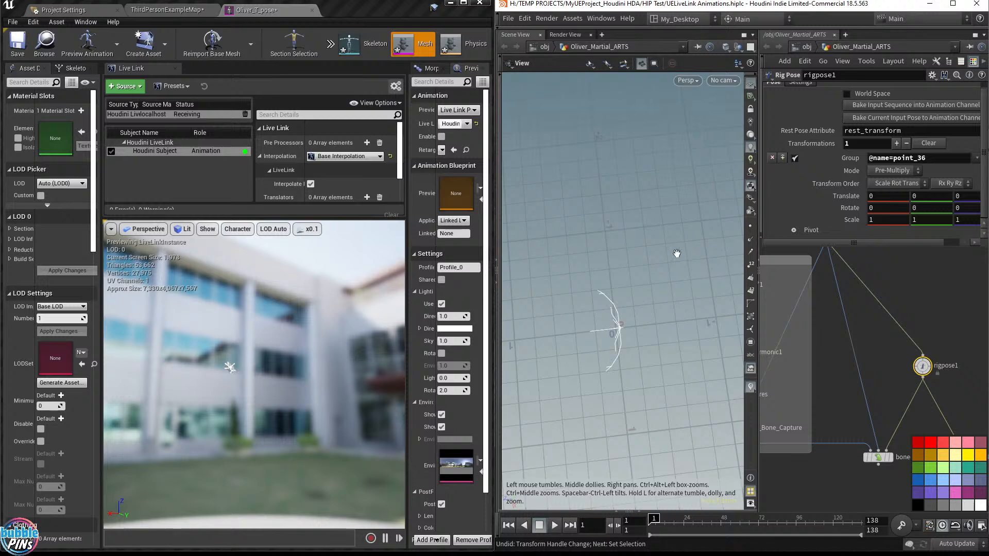
pyautogui.moveTo(589, 367); pyautogui.dragTo(636, 347)
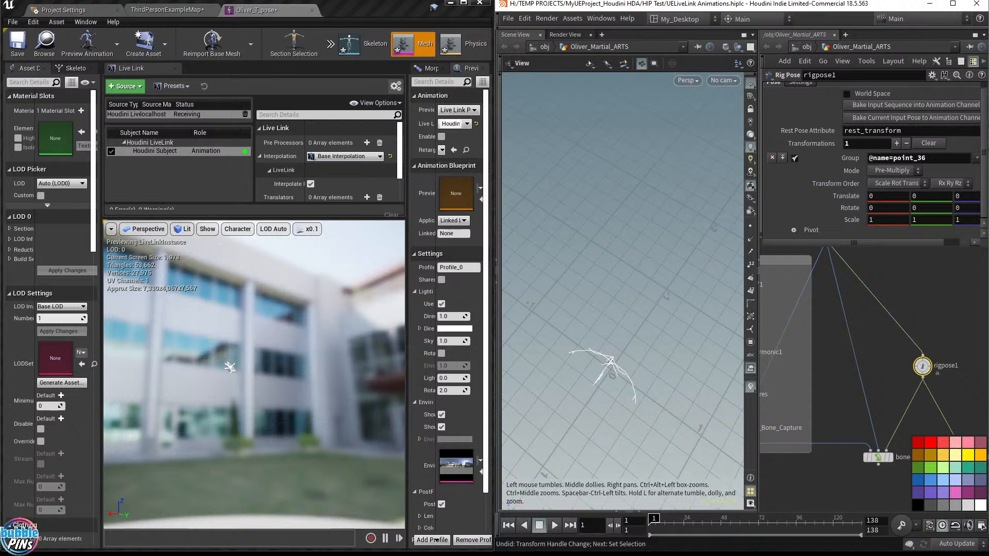
# Switch to the YouTube live chat in Firefox and read the viewers' messages.
pyautogui.hotkey('alt', 'Tab')
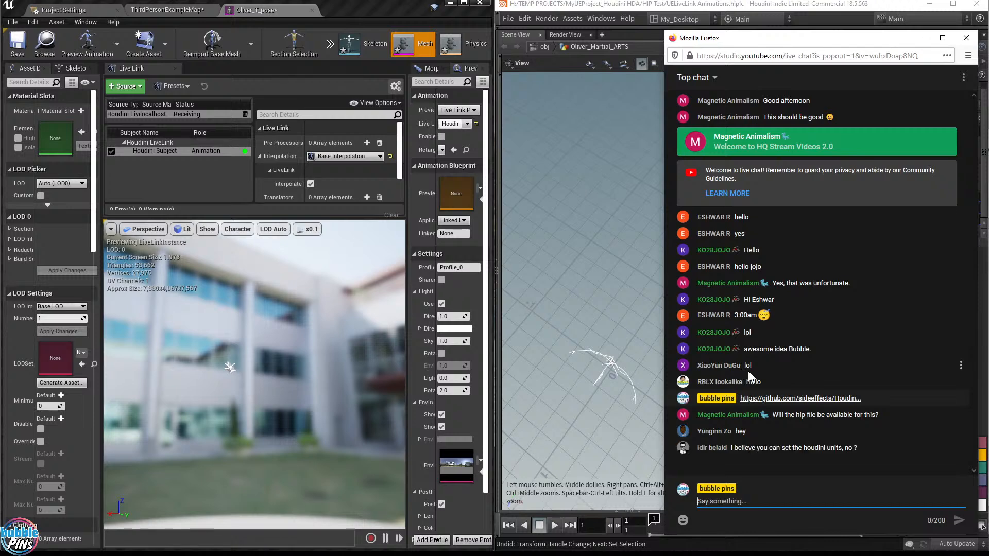
pyautogui.moveTo(756, 350); pyautogui.dragTo(812, 354)
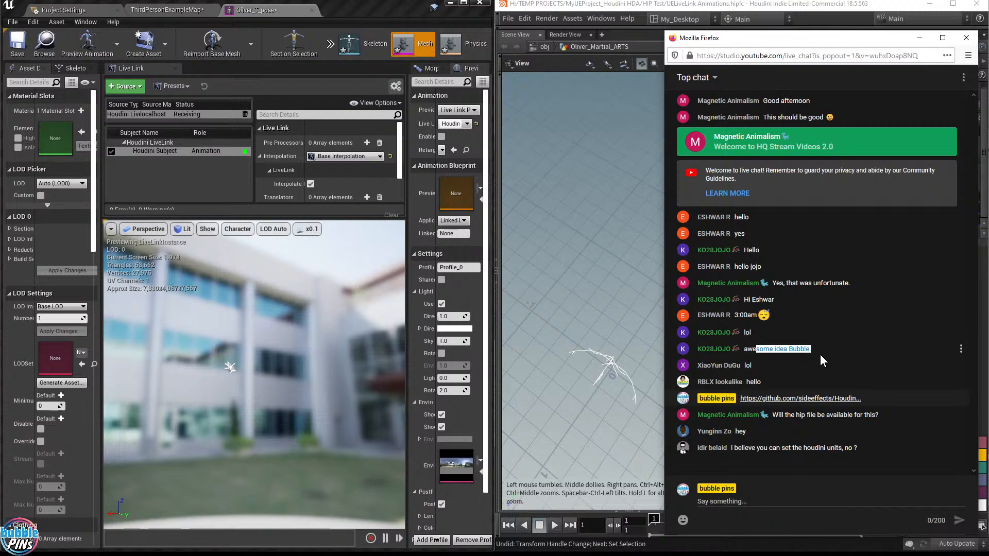
# Read the viewers' live chat messages, including the questions about the hip file and the Houdini units.
pyautogui.click(744, 353)
pyautogui.moveTo(715, 350); pyautogui.dragTo(845, 354)
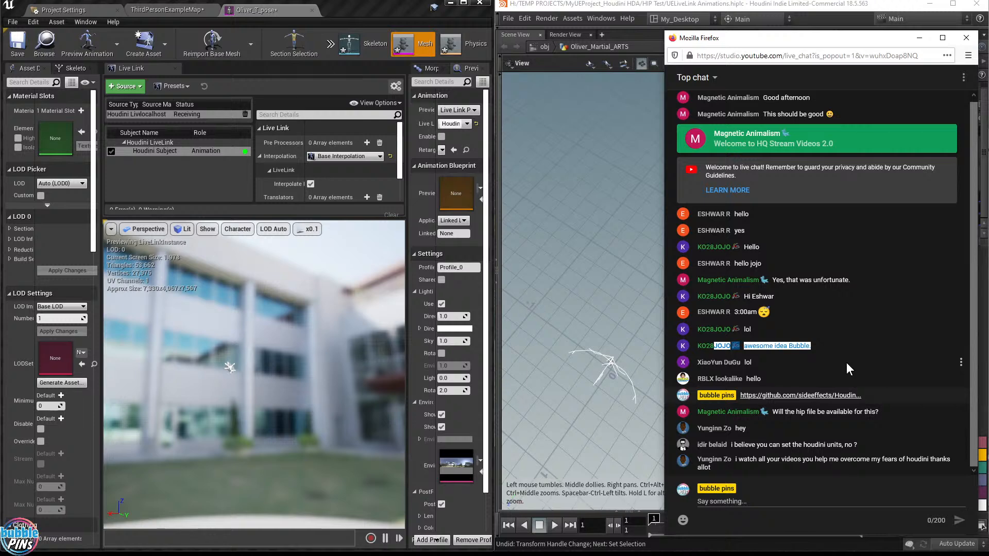
pyautogui.click(842, 371)
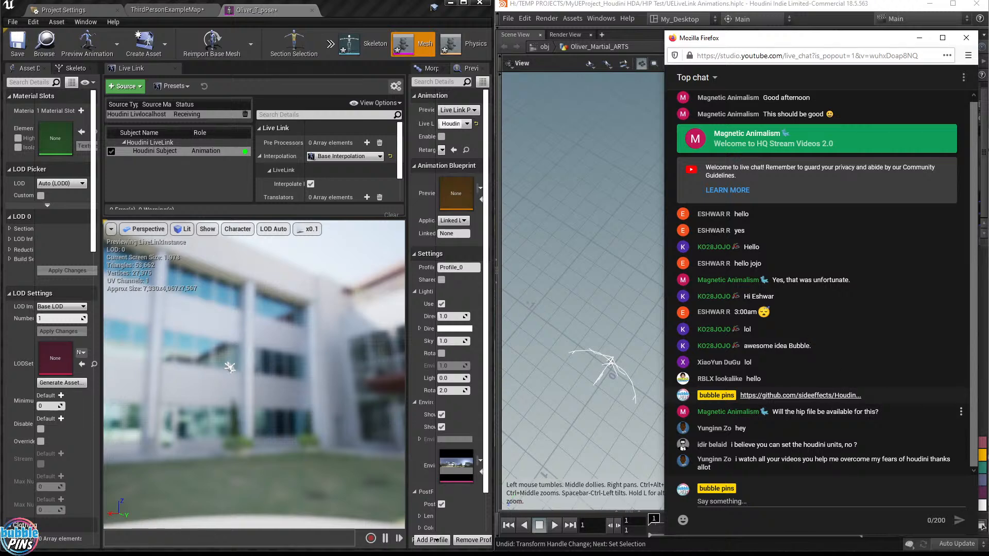
pyautogui.doubleClick(712, 412)
pyautogui.click(730, 5)
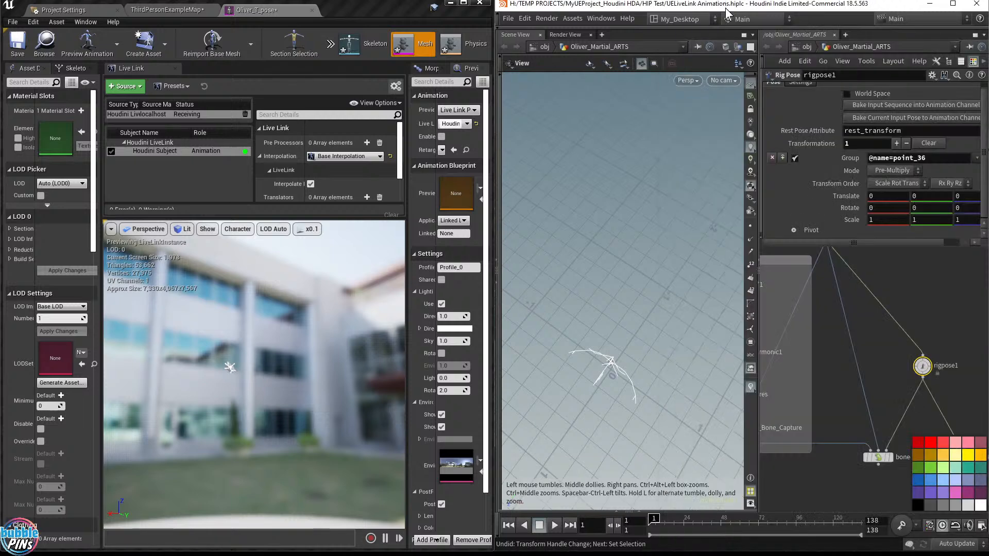
pyautogui.moveTo(659, 276); pyautogui.dragTo(651, 285)
pyautogui.moveTo(677, 371); pyautogui.dragTo(665, 380)
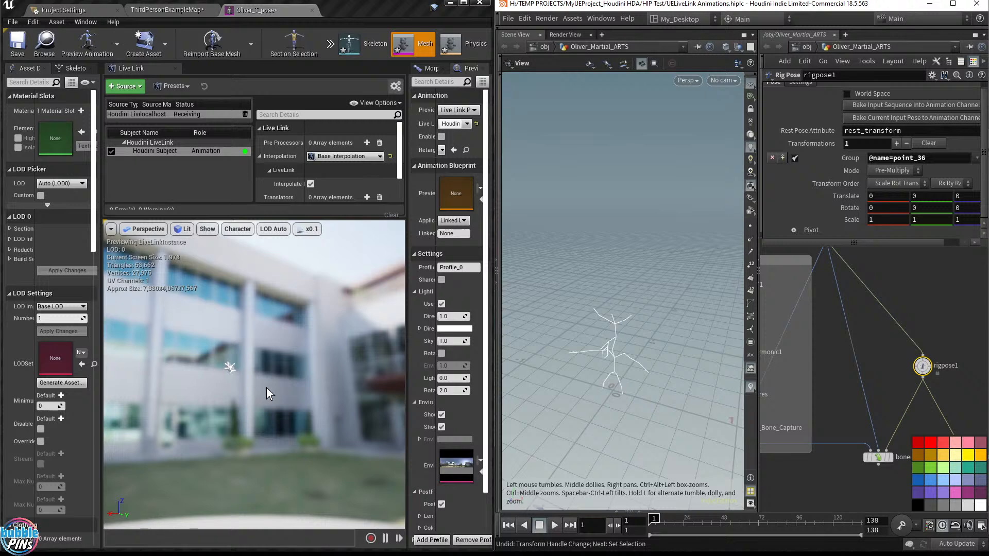
pyautogui.hotkey('alt', 'Tab')
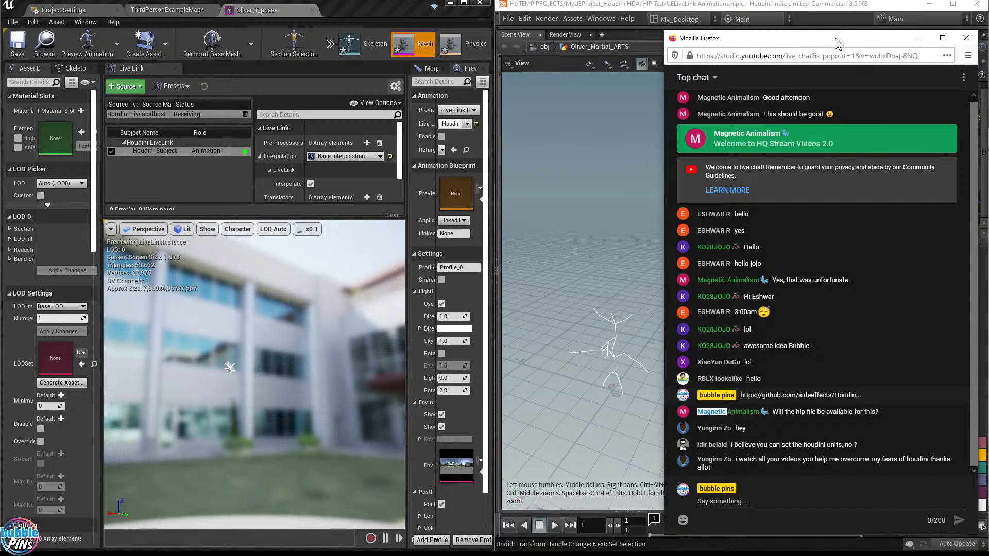
pyautogui.moveTo(836, 39); pyautogui.dragTo(842, 40)
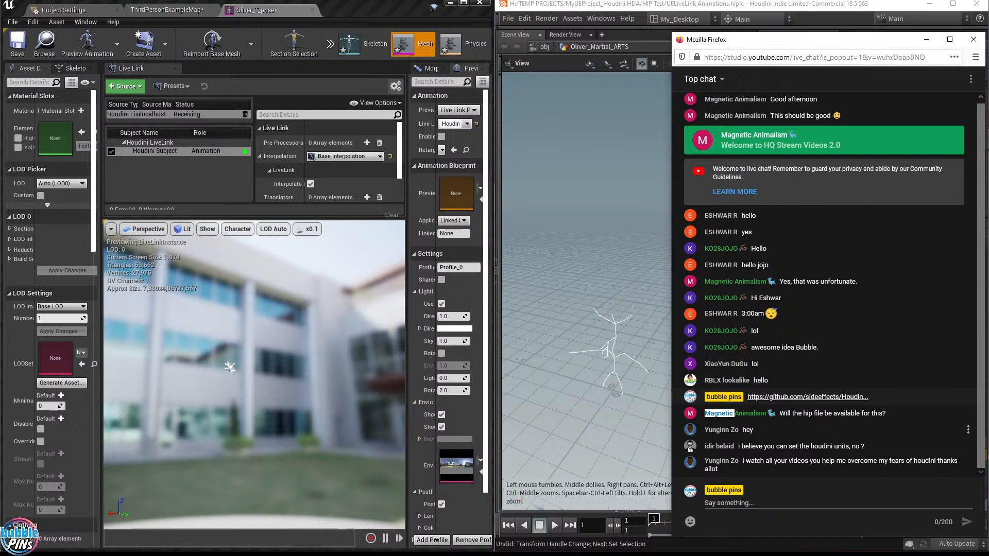
pyautogui.doubleClick(717, 431)
pyautogui.click(773, 449)
pyautogui.moveTo(773, 446); pyautogui.dragTo(870, 448)
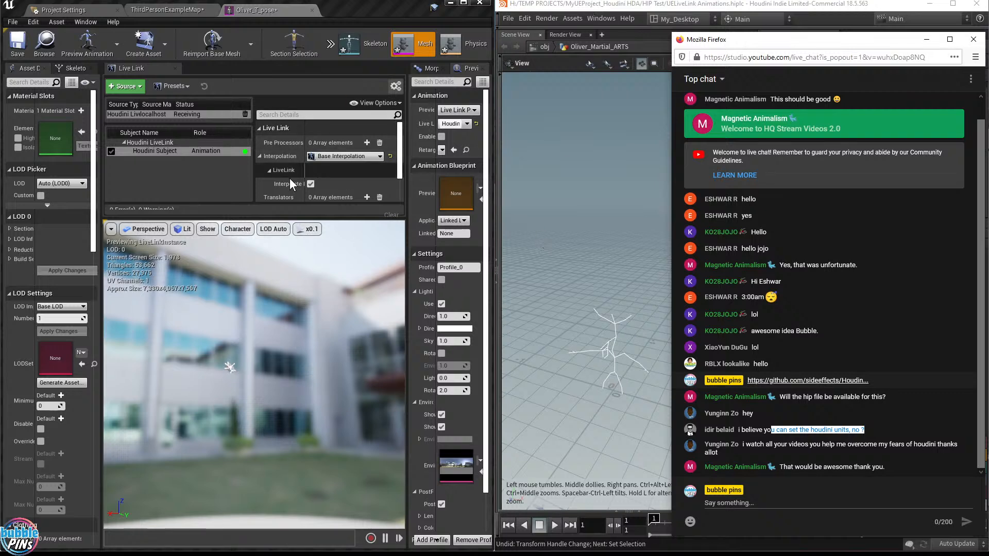
# In Unreal Editor, add an Animation To Transform translator to the Houdini Subject's Live Link settings and enable Rebroadcast Subject.
pyautogui.scroll(-2, 291, 176)
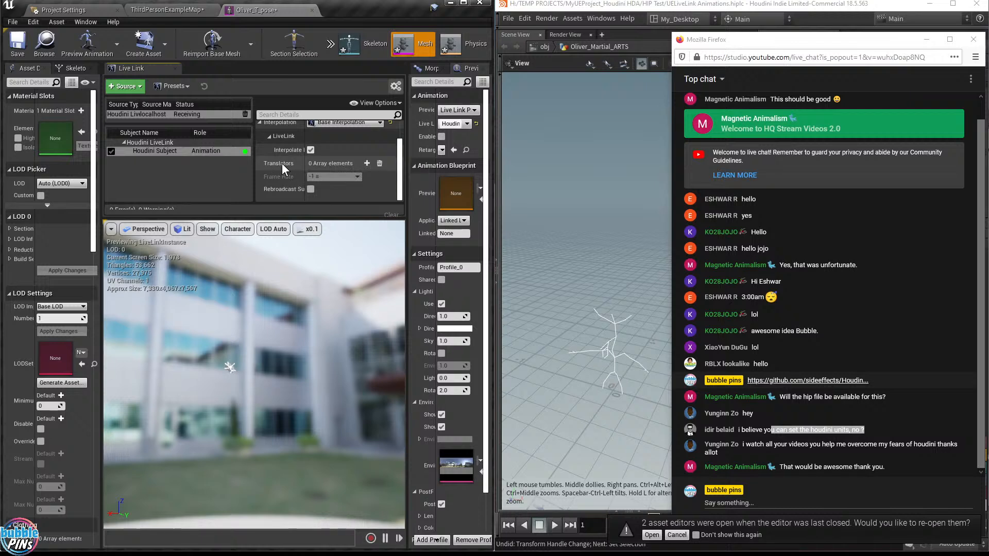
pyautogui.click(366, 162)
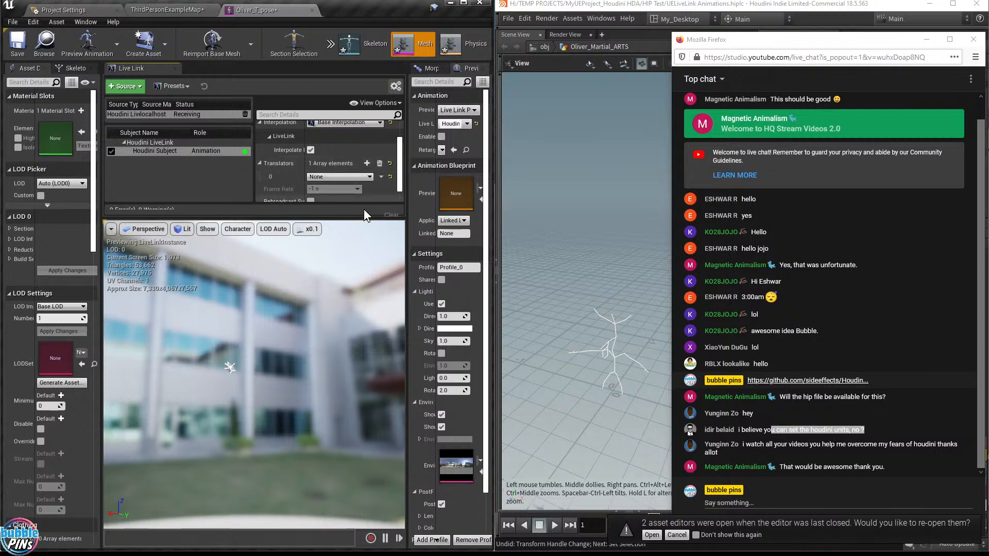
pyautogui.click(339, 177)
pyautogui.click(332, 208)
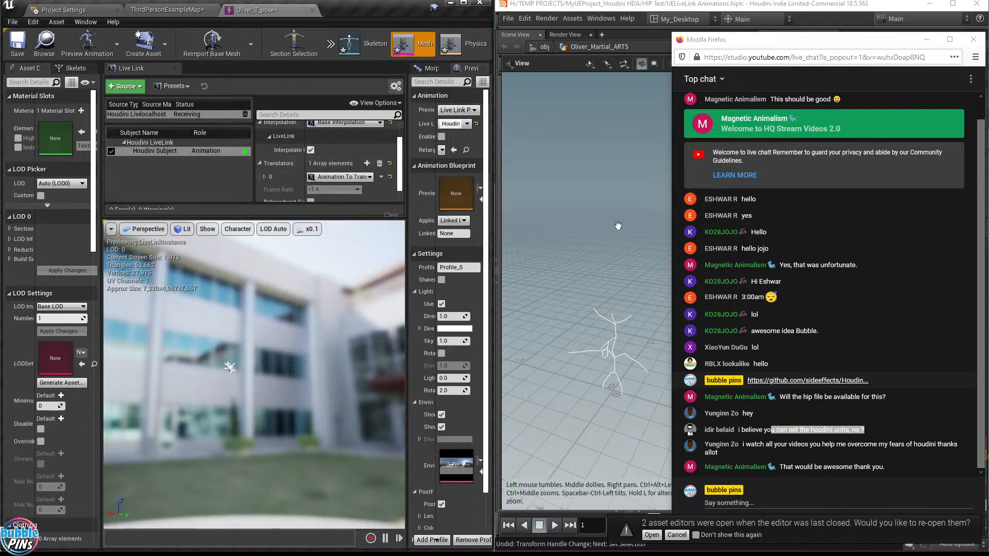
pyautogui.scroll(-1, 335, 190)
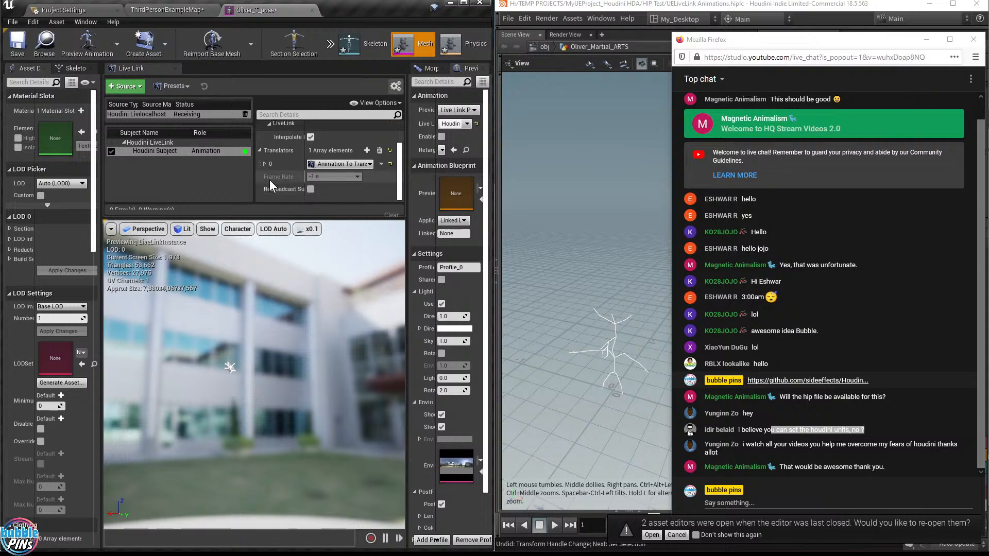
pyautogui.click(311, 189)
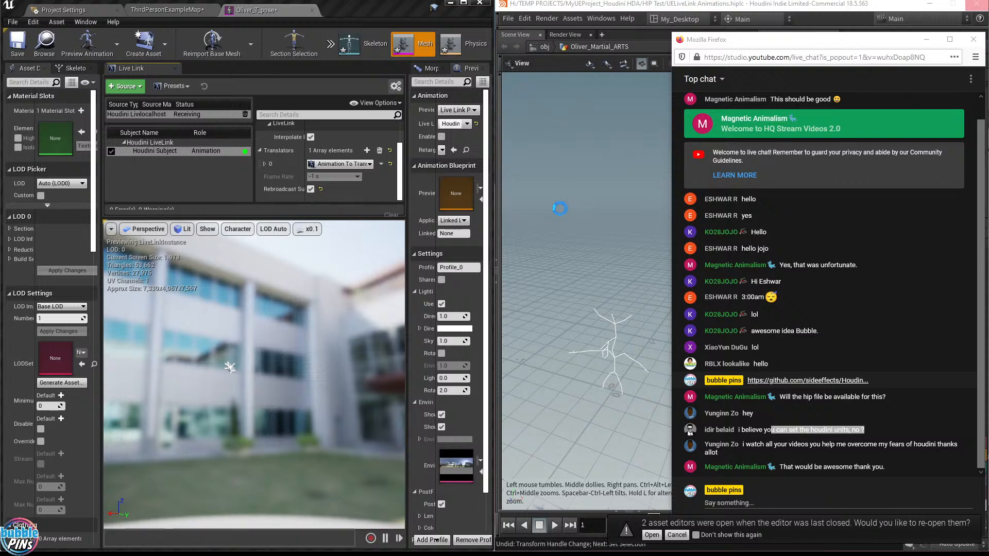
# Return to the live chat and read the newest viewer messages below the Houdini units question.
pyautogui.click(828, 40)
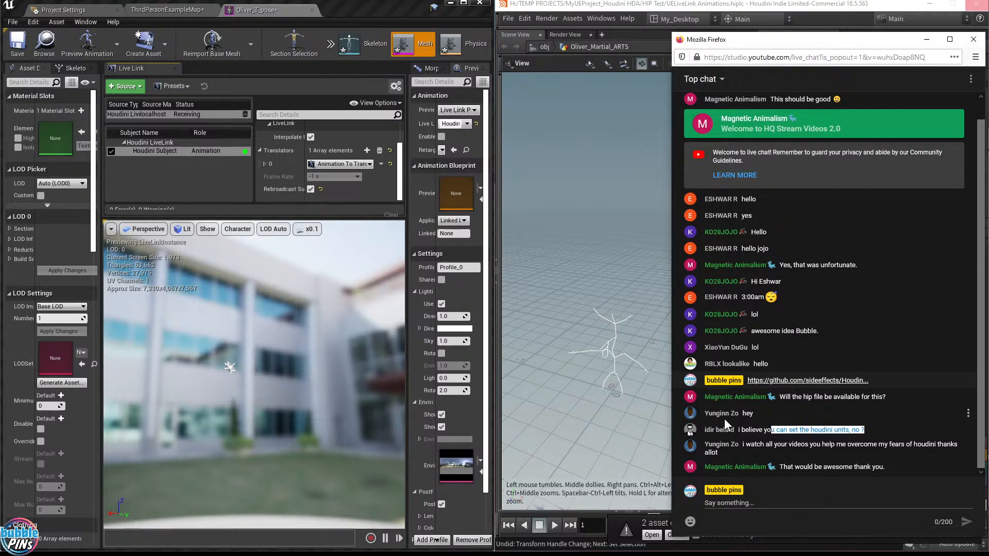
pyautogui.moveTo(745, 444); pyautogui.dragTo(785, 456)
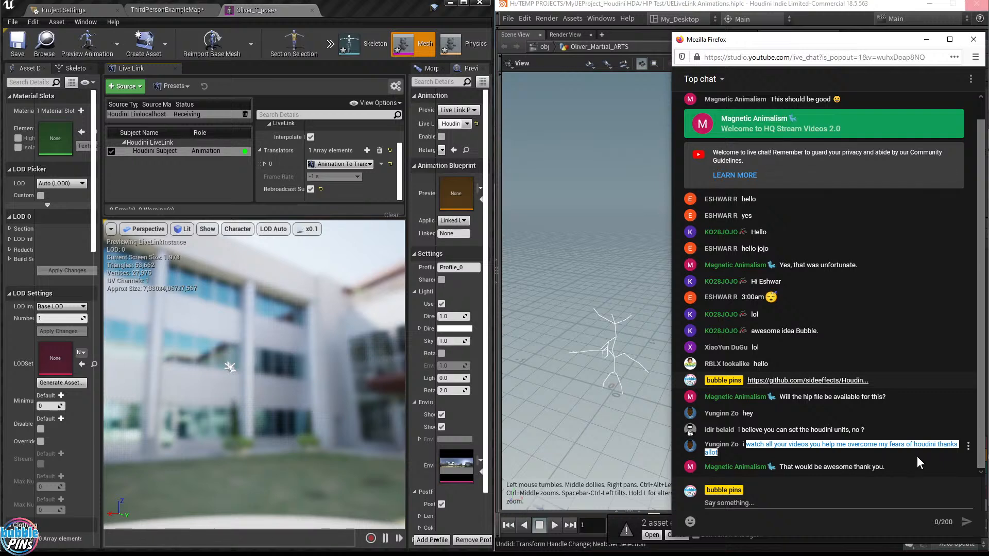
pyautogui.click(747, 459)
pyautogui.moveTo(735, 456)
pyautogui.mouseDown()
pyautogui.moveTo(761, 445)
pyautogui.moveTo(743, 443)
pyautogui.mouseUp()
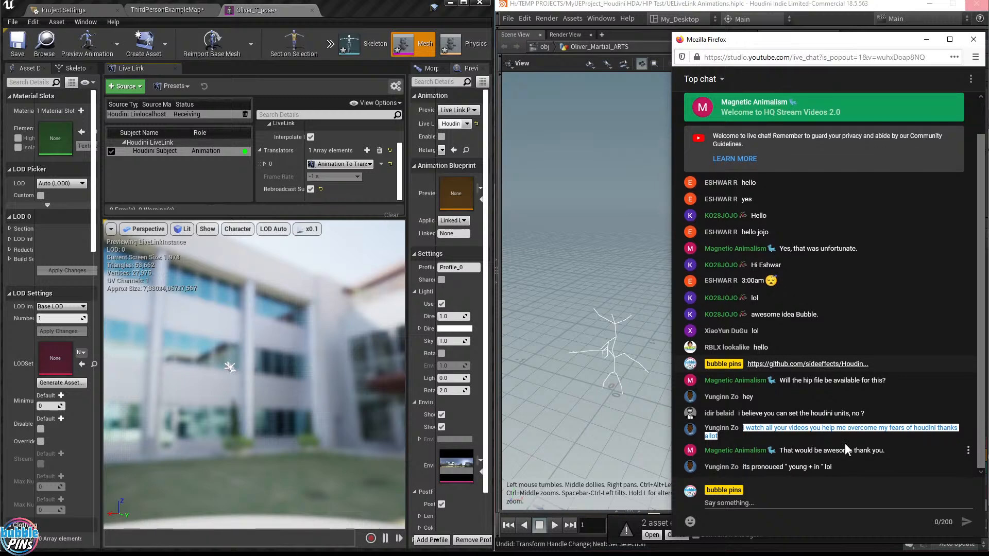
pyautogui.click(818, 451)
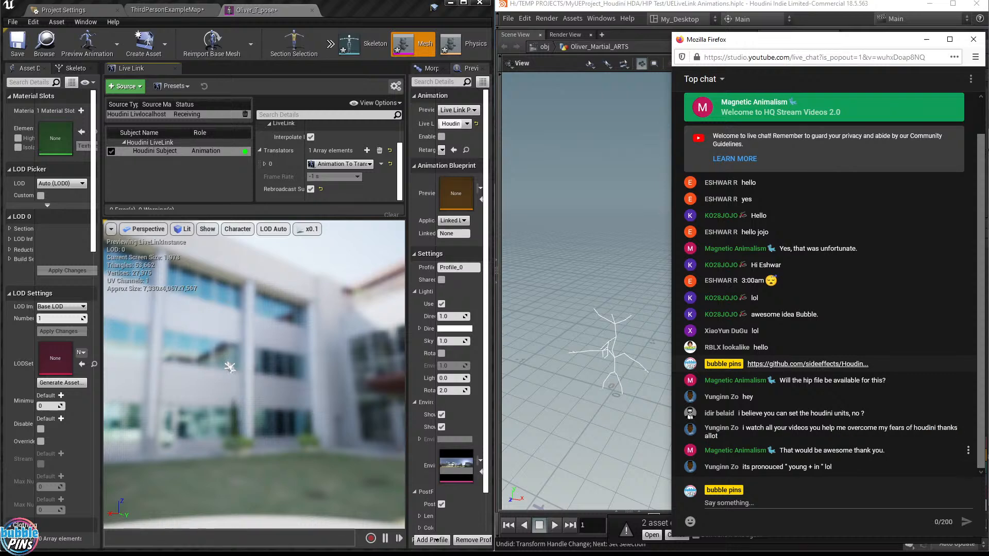
pyautogui.moveTo(792, 451); pyautogui.dragTo(894, 455)
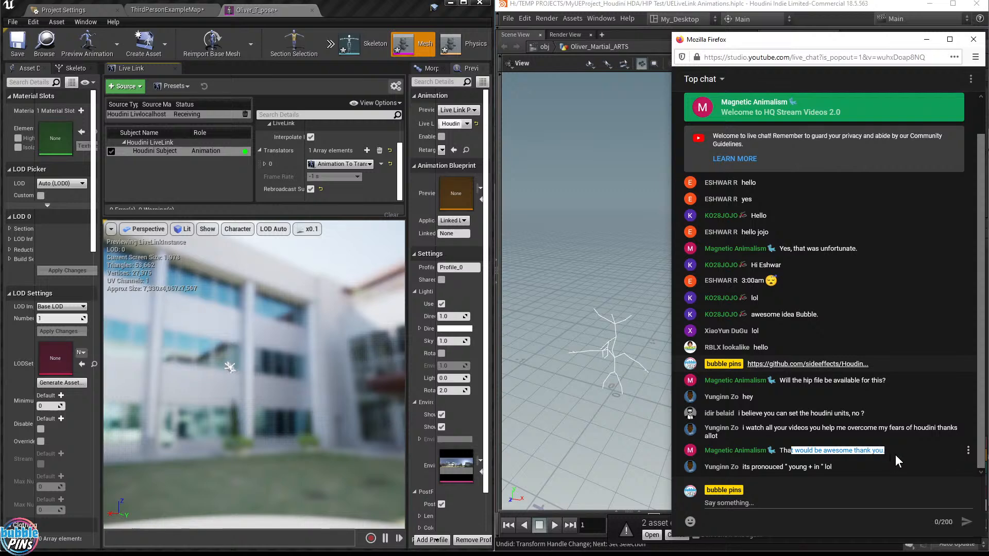
pyautogui.click(892, 455)
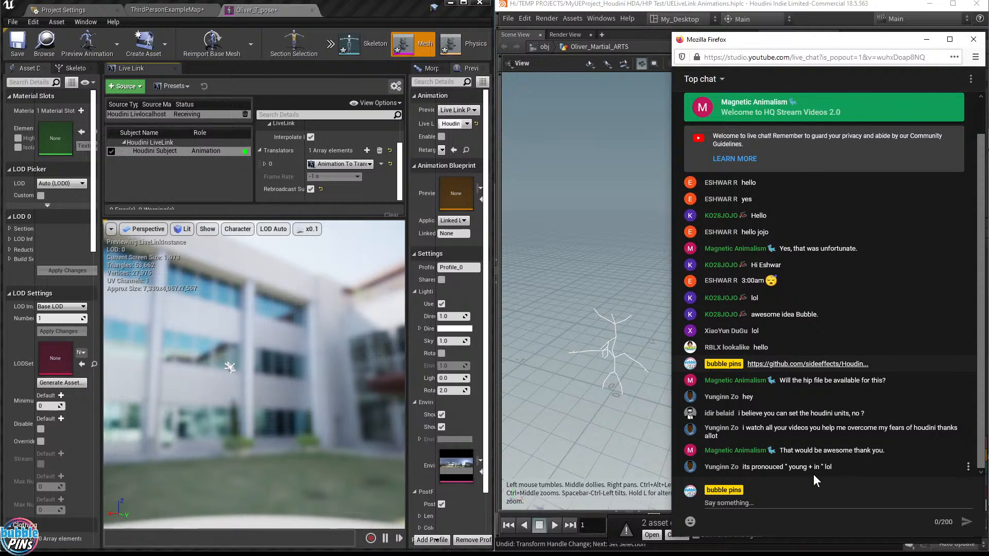
pyautogui.click(871, 469)
pyautogui.click(839, 503)
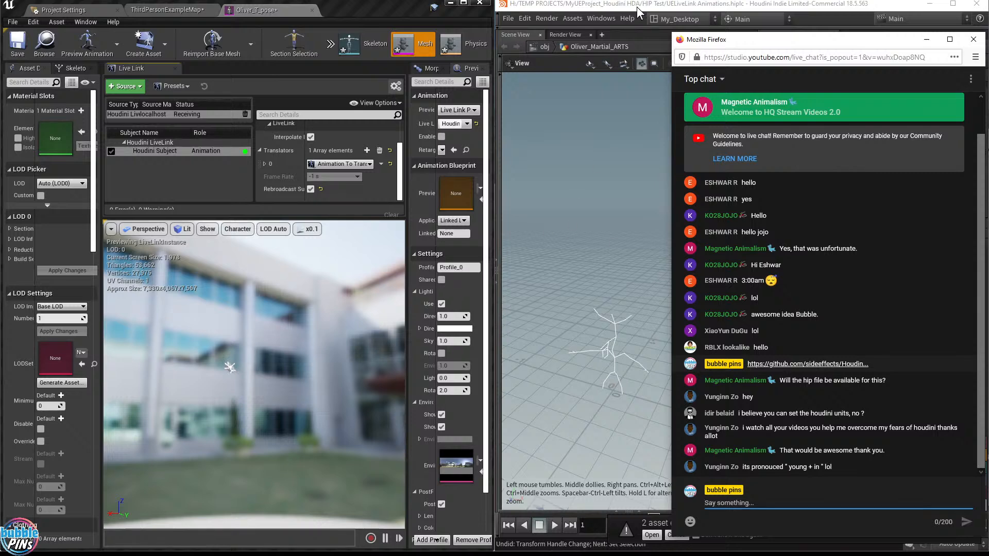
# Switch to Houdini and try rotating the point_36 joint about -12.4° around X in the rigpose1 pose.
pyautogui.click(597, 166)
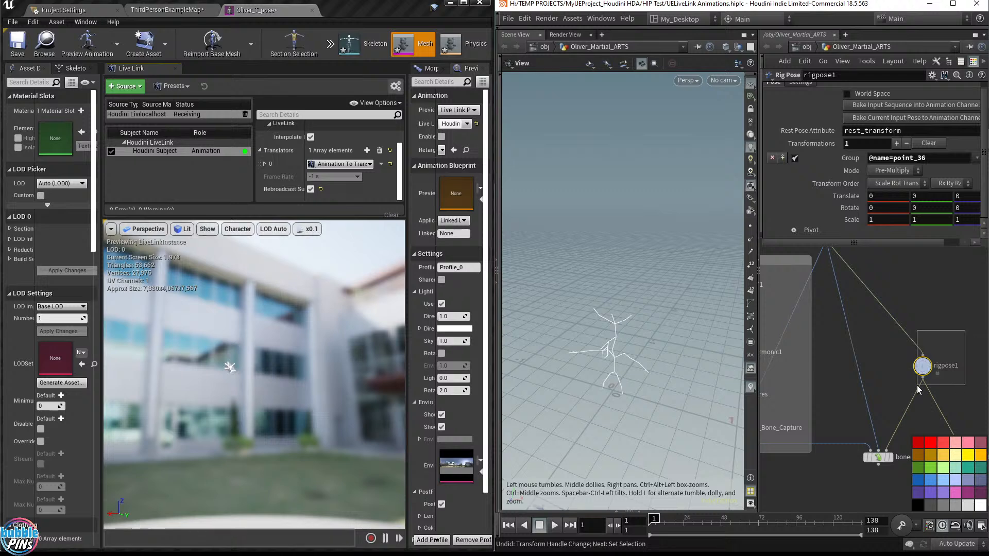
pyautogui.press('Return')
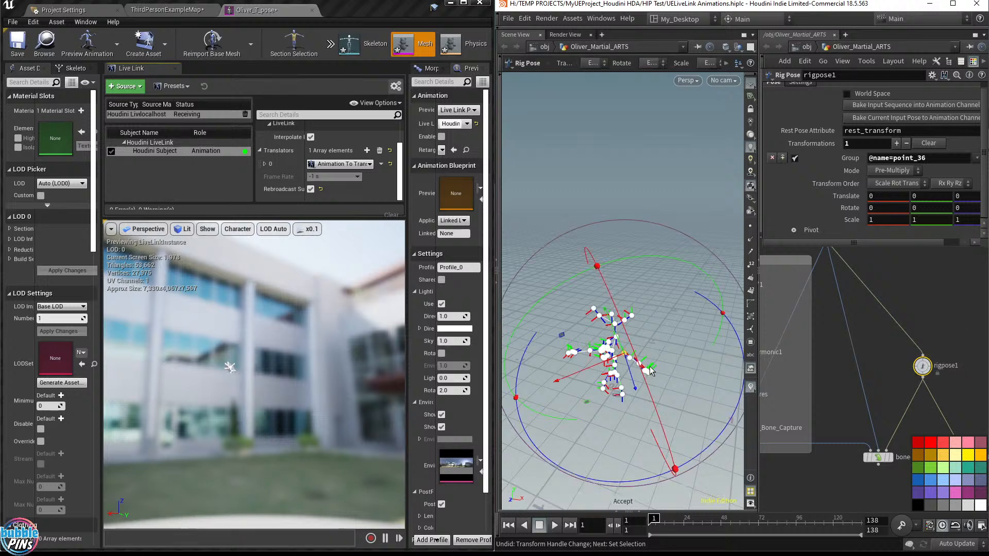
pyautogui.scroll(5, 616, 357)
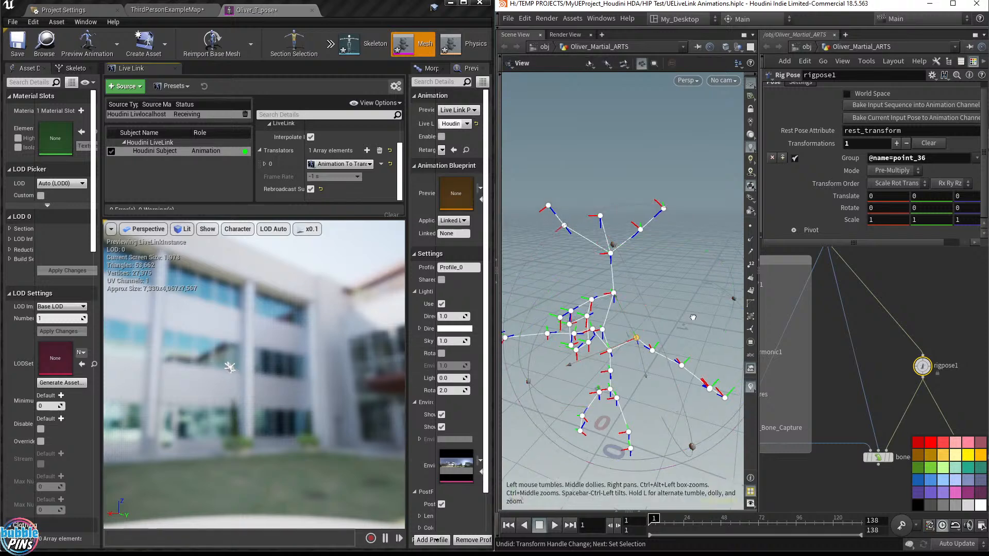
pyautogui.moveTo(639, 304)
pyautogui.keyDown('alt'); pyautogui.mouseDown()
pyautogui.moveTo(647, 247)
pyautogui.moveTo(662, 248)
pyautogui.moveTo(628, 188)
pyautogui.moveTo(642, 308)
pyautogui.mouseUp(); pyautogui.keyUp('alt')
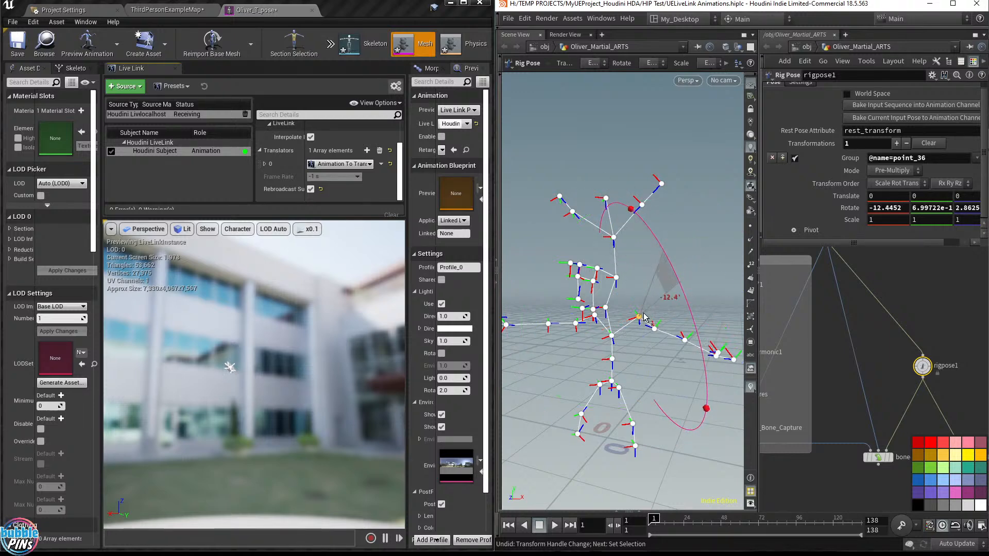
pyautogui.hotkey('ctrl', 'z')
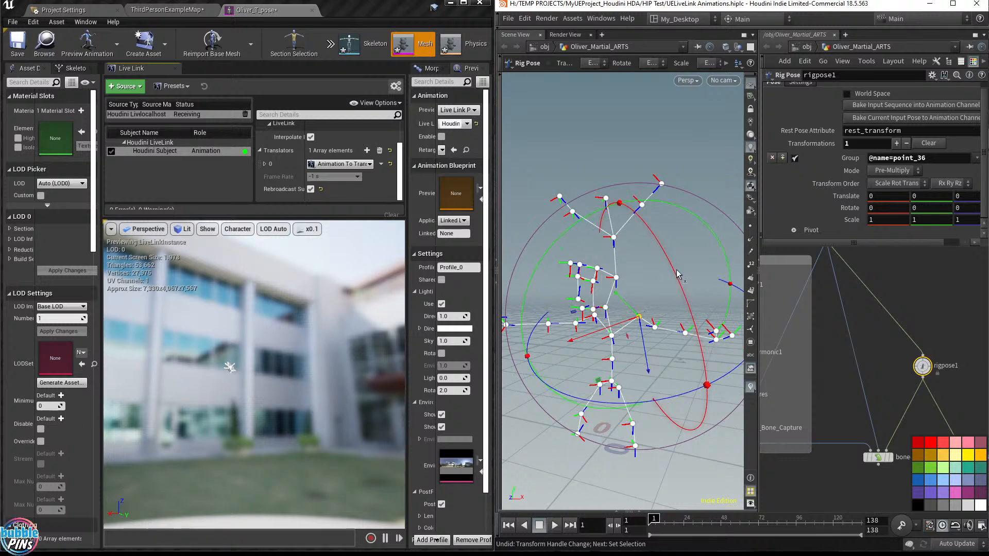
# Try raising the arm at point_36 by rotating it about 23.9° in X, -15.1° in Y and -16° in Z.
pyautogui.keyDown('alt'); pyautogui.moveTo(678, 270); pyautogui.dragTo(709, 273); pyautogui.keyUp('alt')
pyautogui.keyDown('alt'); pyautogui.moveTo(710, 274); pyautogui.dragTo(638, 246, button='right'); pyautogui.keyUp('alt')
pyautogui.press('Return')
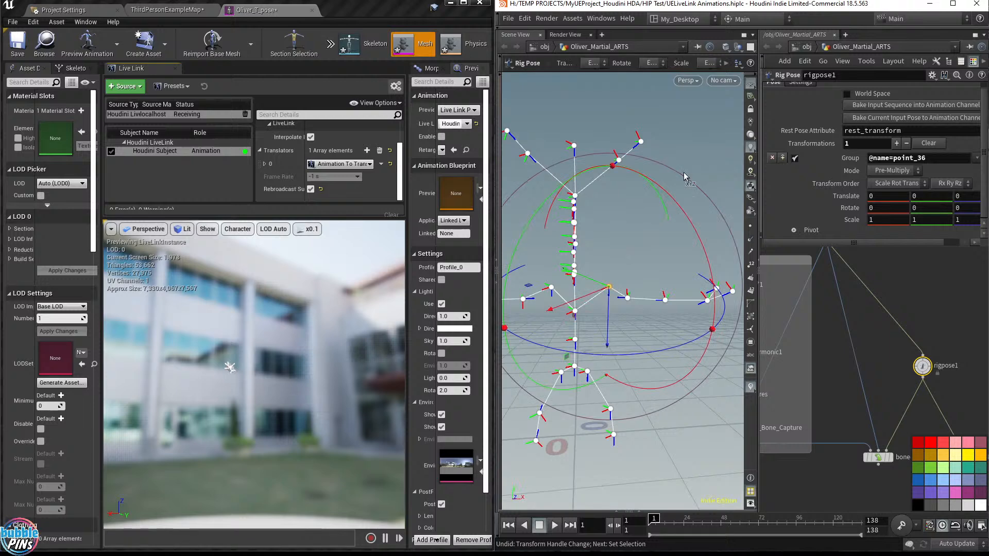
pyautogui.moveTo(691, 178); pyautogui.dragTo(724, 291)
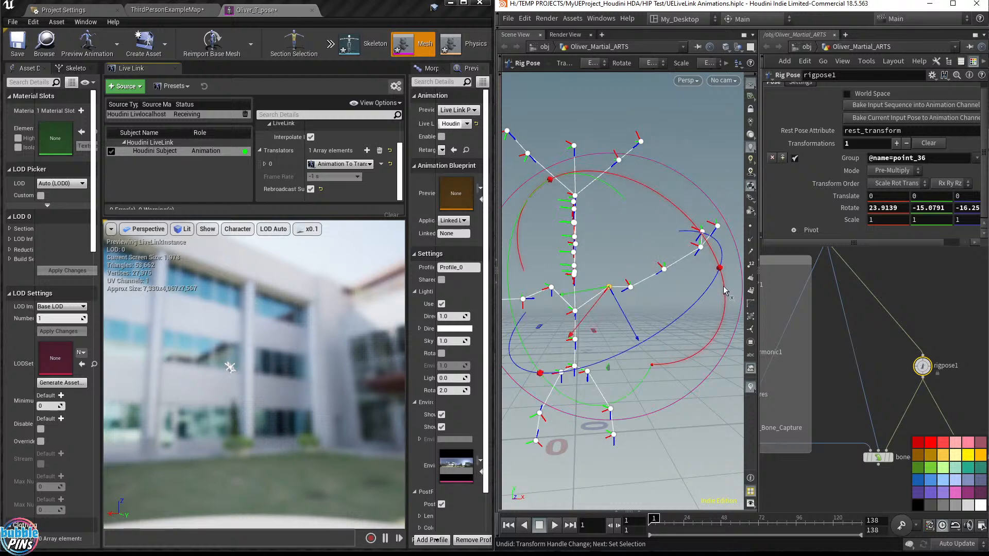
pyautogui.hotkey('ctrl', 'z')
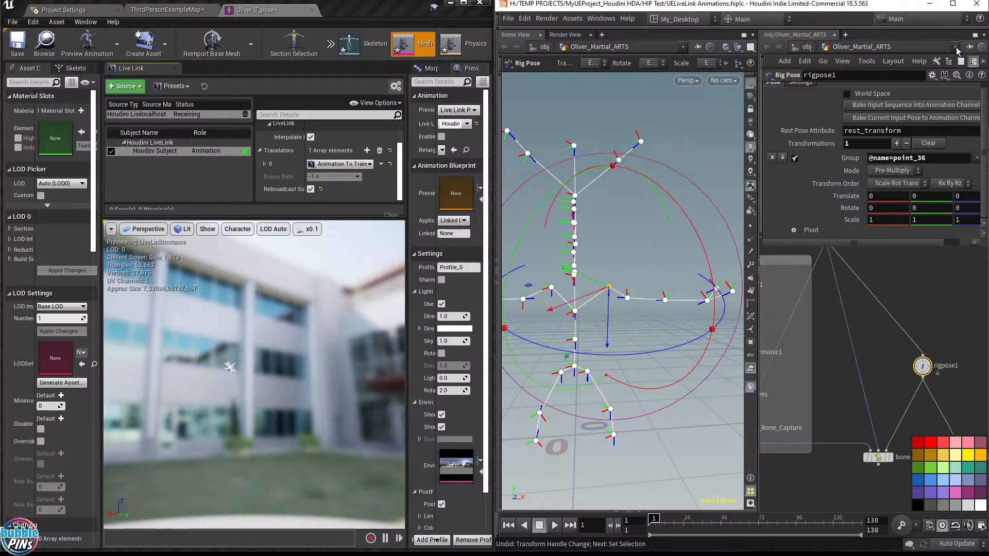
# Maximize the Houdini window and widen the network editor to show the Teddy skeleton, bone capture and live link nodes.
pyautogui.click(951, 8)
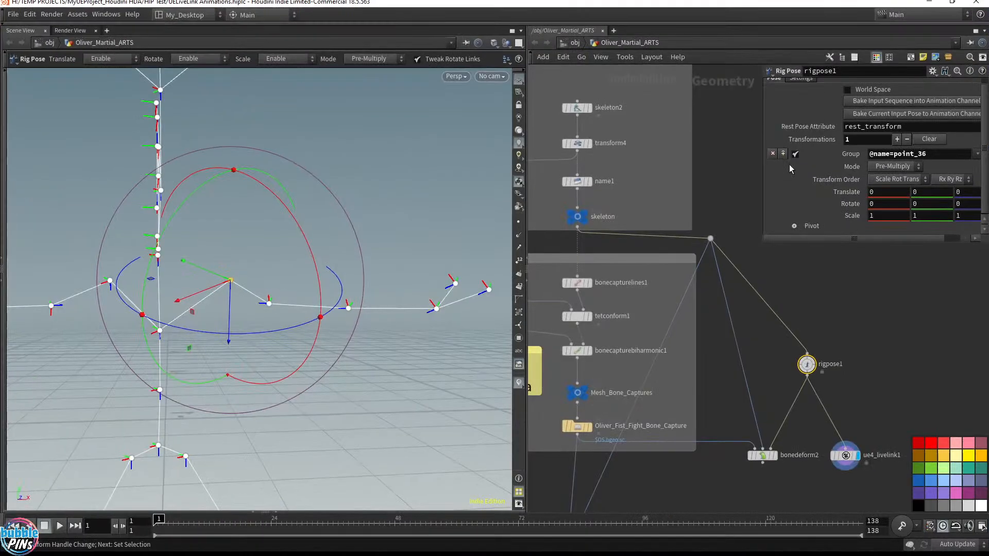
pyautogui.click(528, 224)
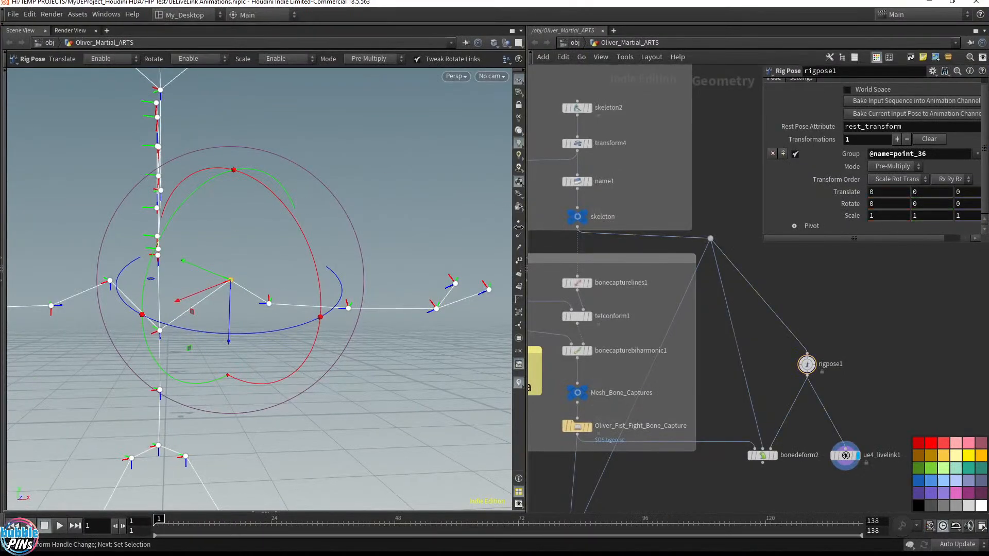
pyautogui.moveTo(527, 225); pyautogui.dragTo(354, 227)
pyautogui.scroll(-4, 642, 351)
pyautogui.moveTo(700, 313); pyautogui.dragTo(711, 295, button='middle')
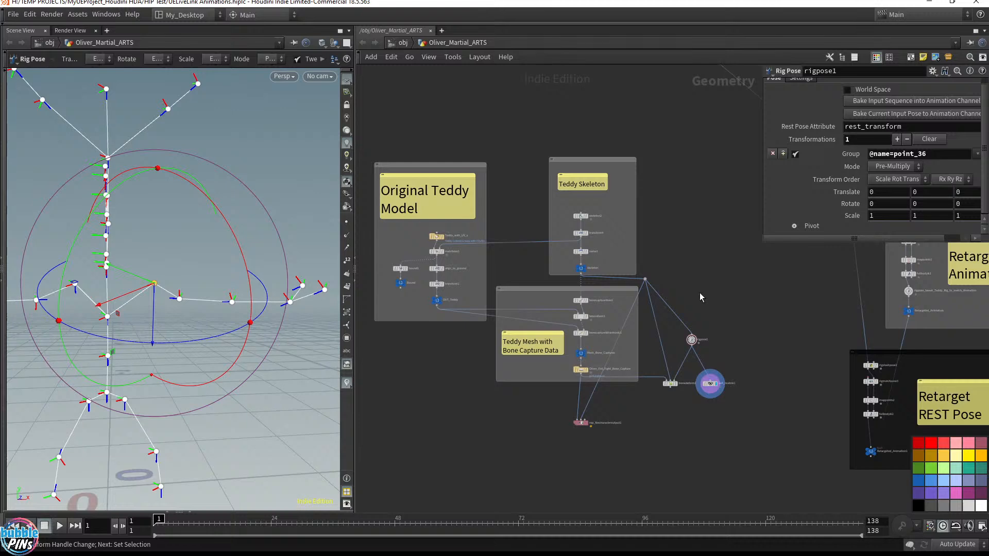
pyautogui.scroll(3, 626, 290)
# Switch the display from the skeleton node to ue4_livelink1, and clear and close the Houdini Console.
pyautogui.click(551, 253)
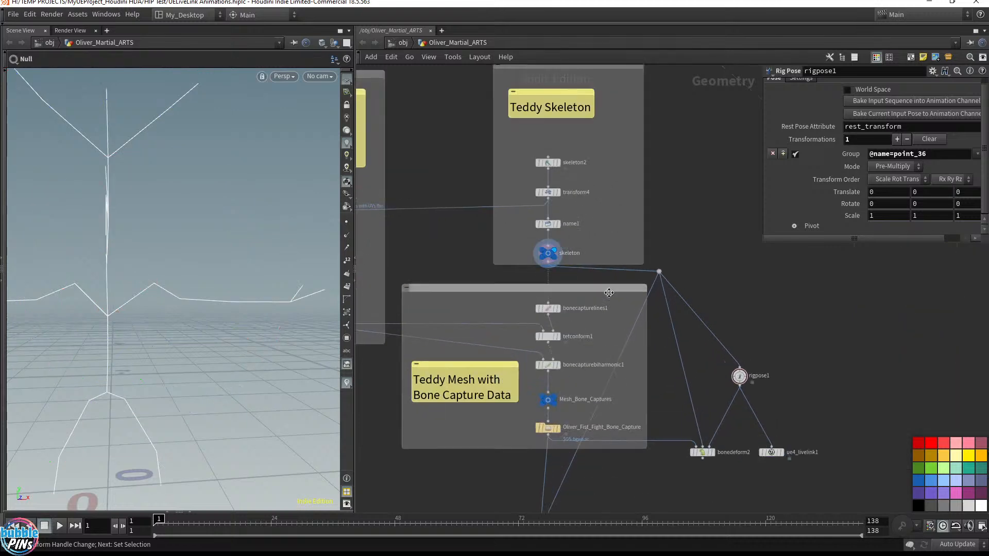
pyautogui.click(778, 453)
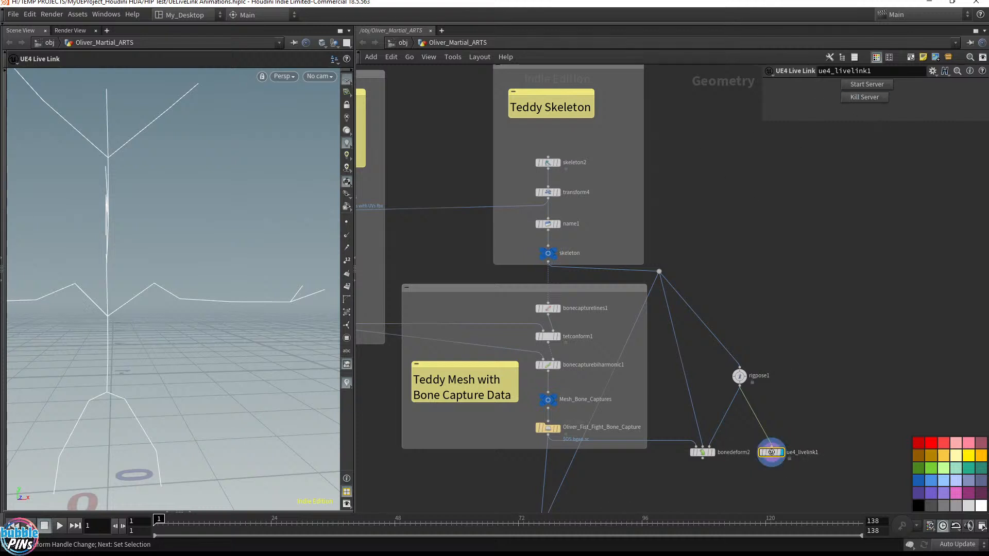
pyautogui.moveTo(517, 249); pyautogui.dragTo(457, 244)
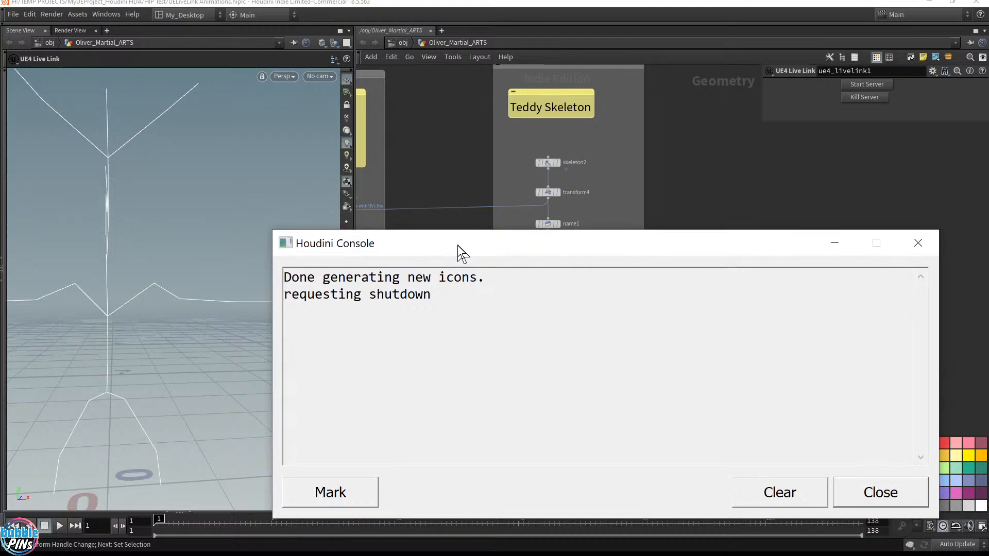
pyautogui.moveTo(299, 292); pyautogui.dragTo(431, 292)
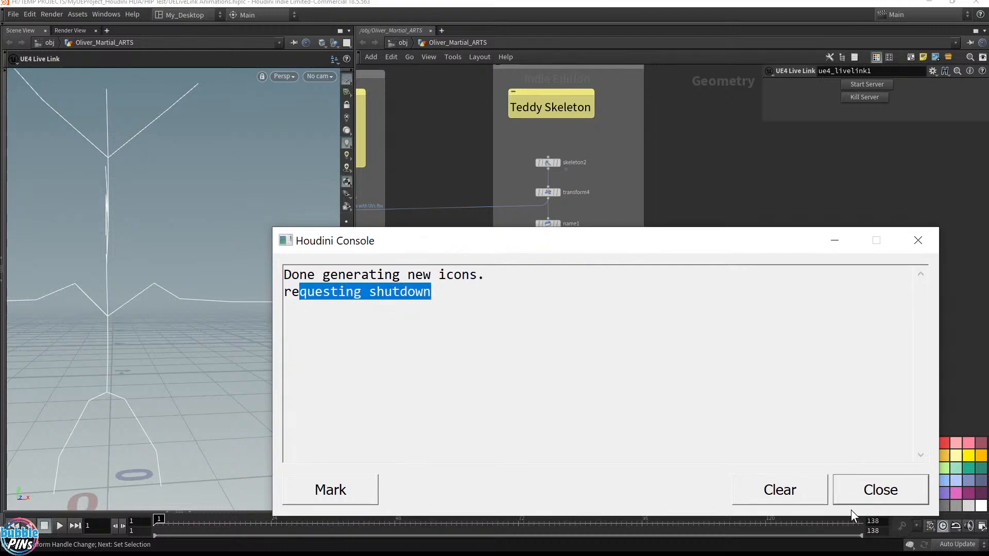
pyautogui.click(789, 493)
pyautogui.click(882, 492)
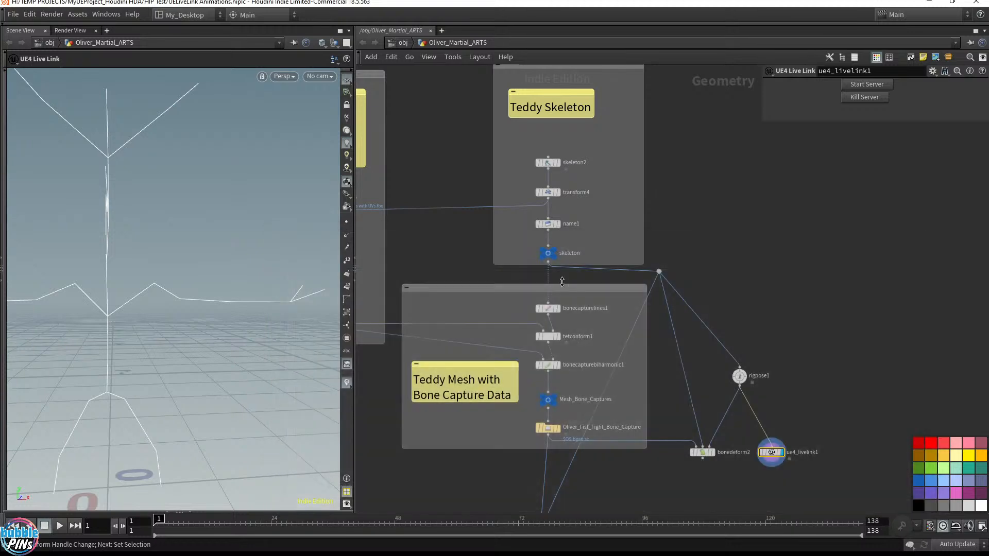
# Display the Teddy_with_UV_s file node from the Original Teddy Model group and frame the bear in the viewport.
pyautogui.scroll(-3, 696, 270)
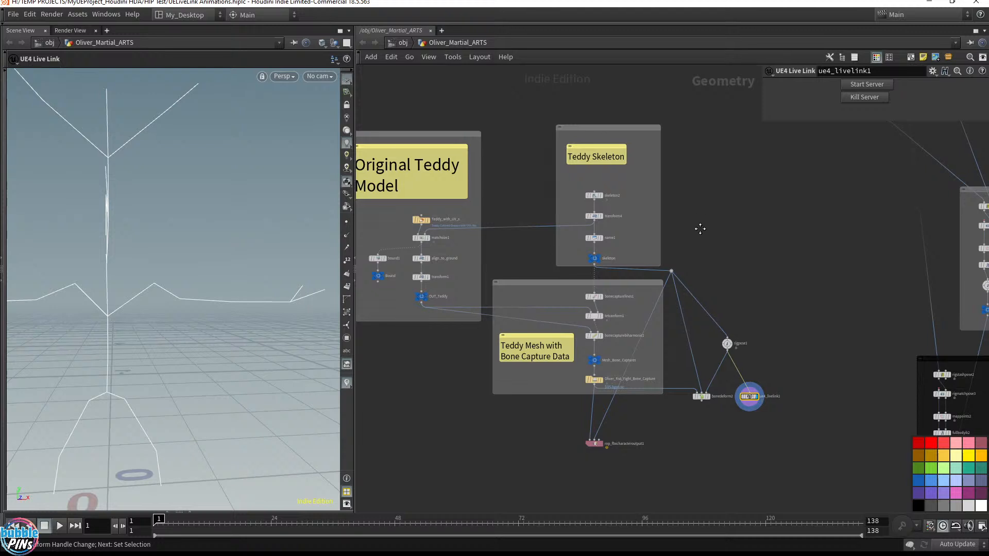
pyautogui.moveTo(701, 229); pyautogui.dragTo(756, 260, button='middle')
pyautogui.moveTo(517, 209); pyautogui.dragTo(614, 206, button='middle')
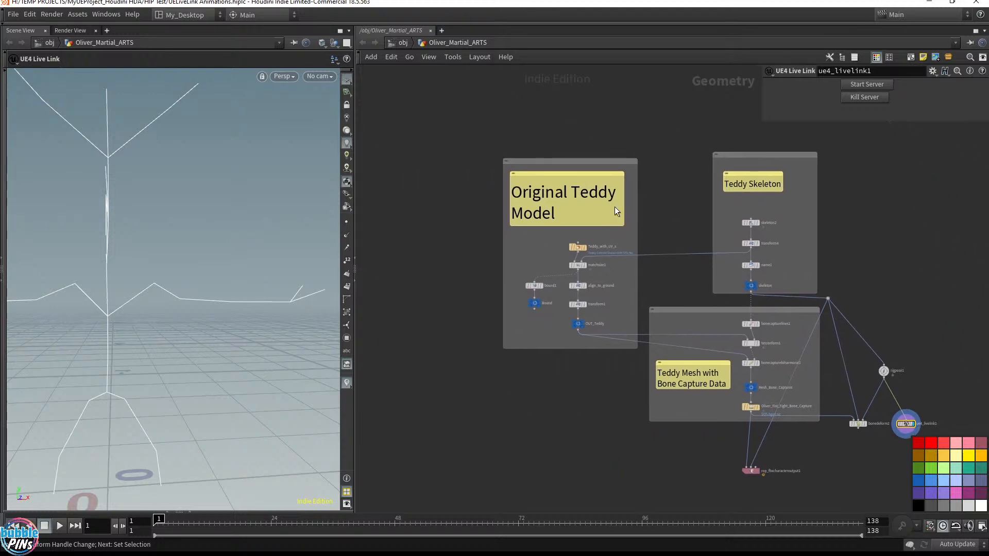
pyautogui.scroll(2, 641, 172)
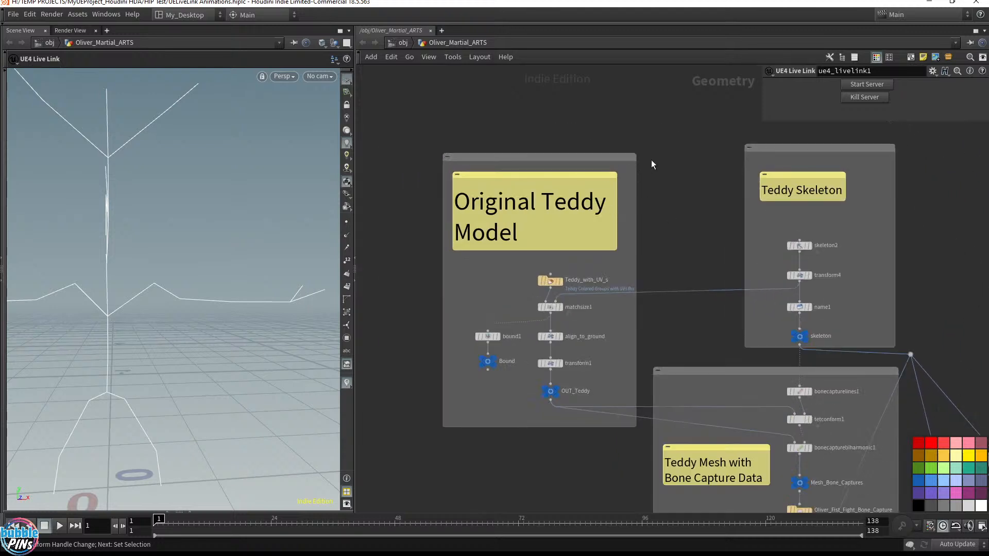
pyautogui.moveTo(599, 157)
pyautogui.mouseDown()
pyautogui.moveTo(597, 121)
pyautogui.moveTo(594, 154)
pyautogui.mouseUp()
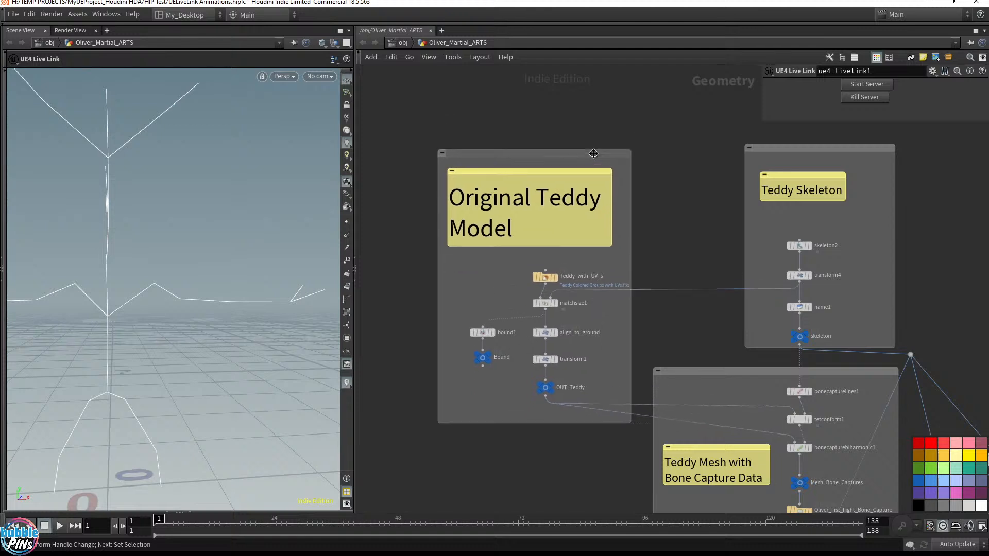
pyautogui.moveTo(593, 153); pyautogui.dragTo(540, 146, button='middle')
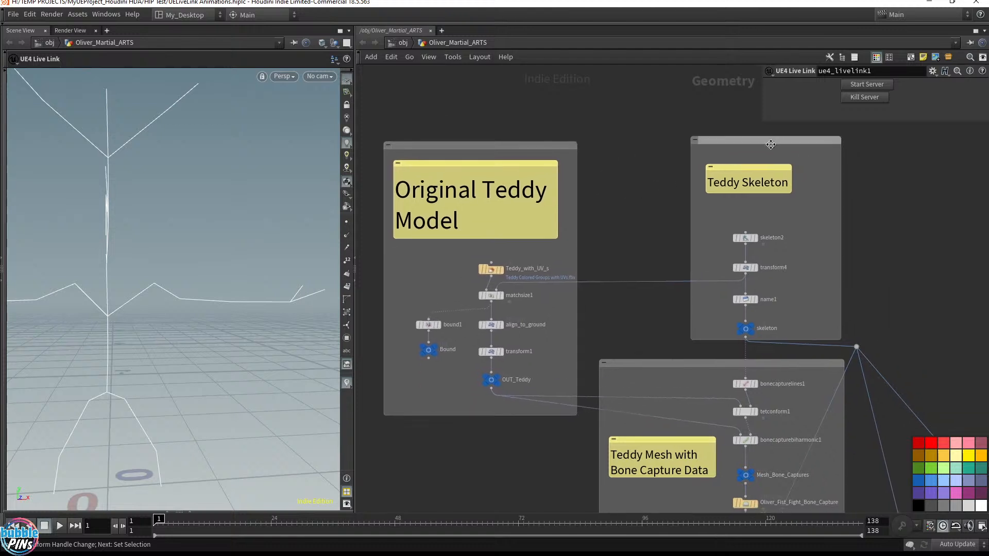
pyautogui.moveTo(770, 144)
pyautogui.mouseDown()
pyautogui.moveTo(753, 137)
pyautogui.moveTo(770, 144)
pyautogui.mouseUp()
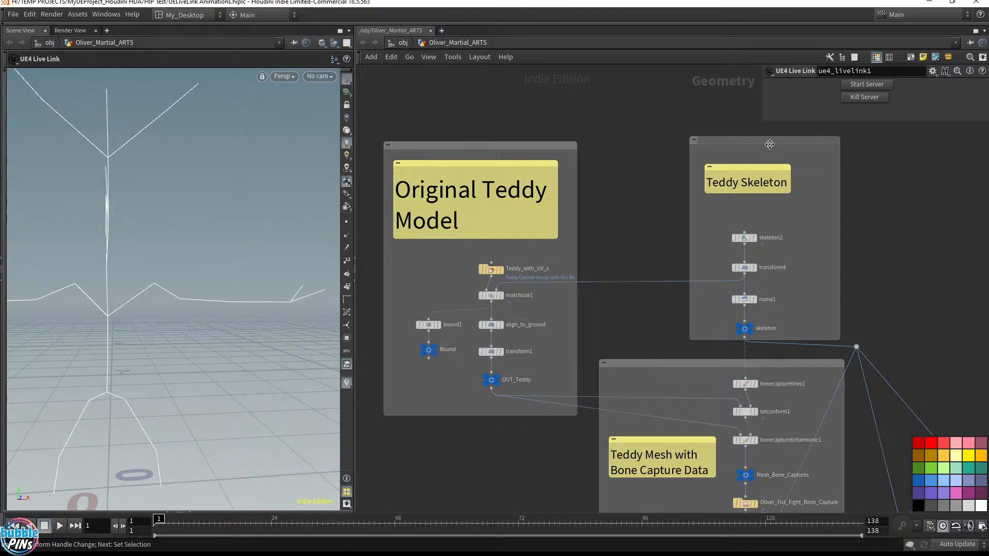
pyautogui.click(502, 270)
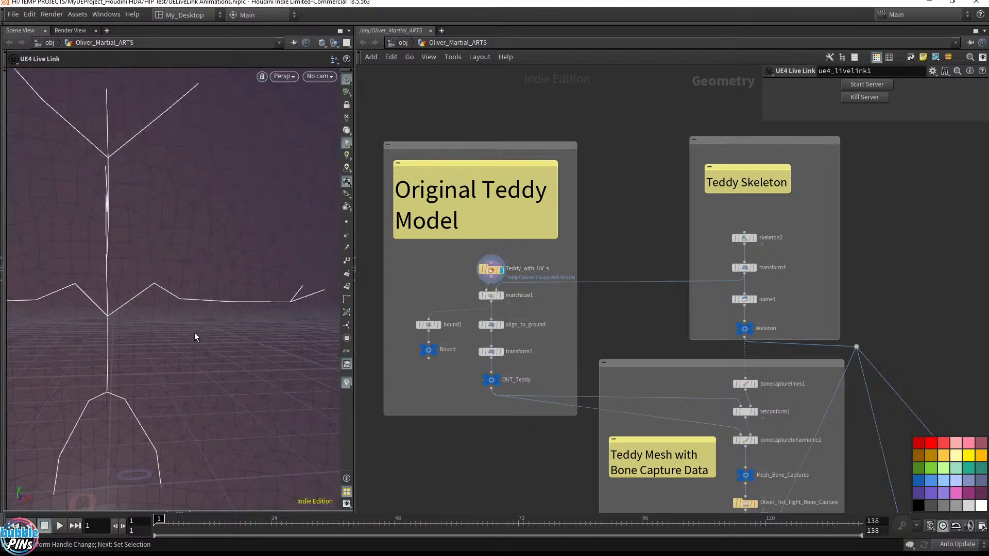
pyautogui.press('s')
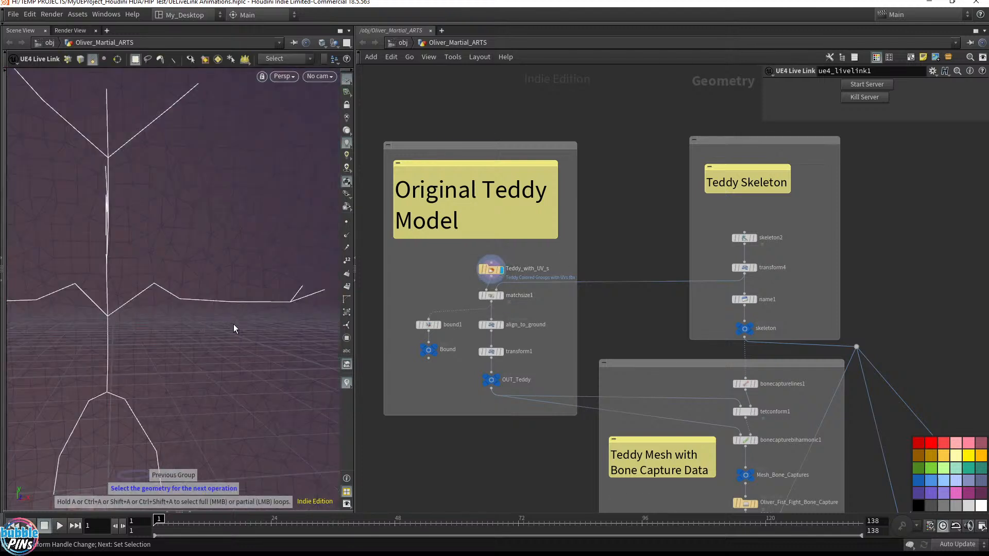
pyautogui.press('Escape')
pyautogui.press('f')
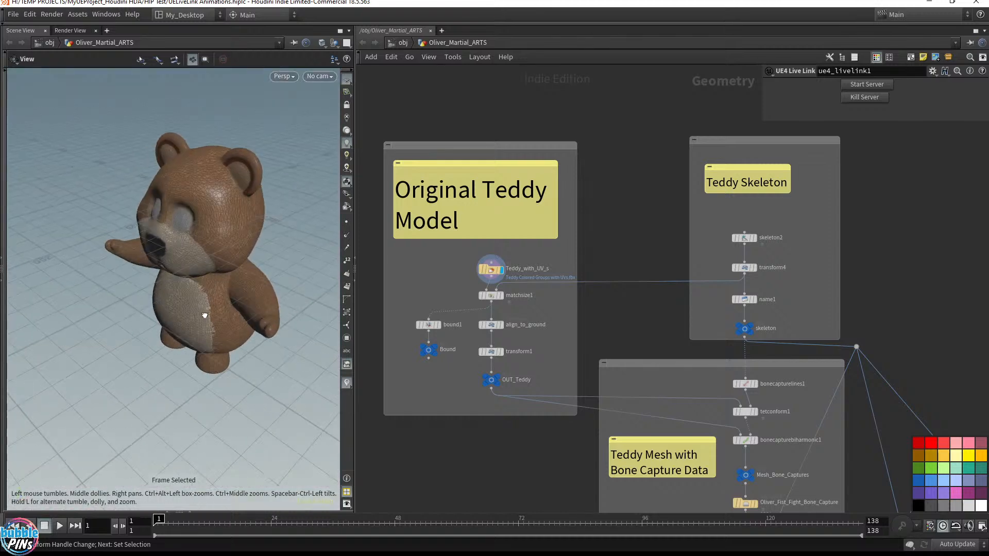
pyautogui.moveTo(205, 315); pyautogui.dragTo(231, 310)
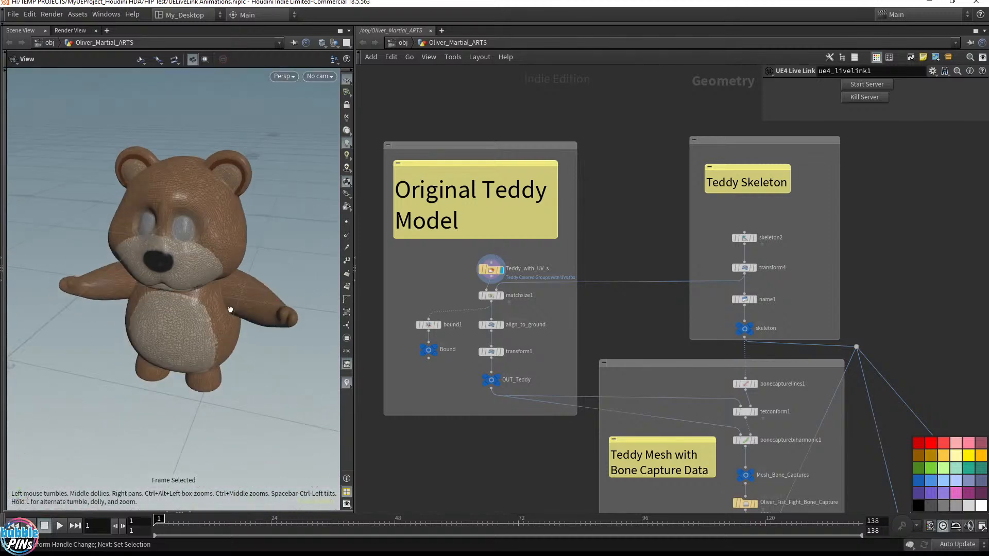
# Delete the matchsize1 node and move Teddy_with_UV_s up within the Original Teddy Model group.
pyautogui.scroll(5, 516, 290)
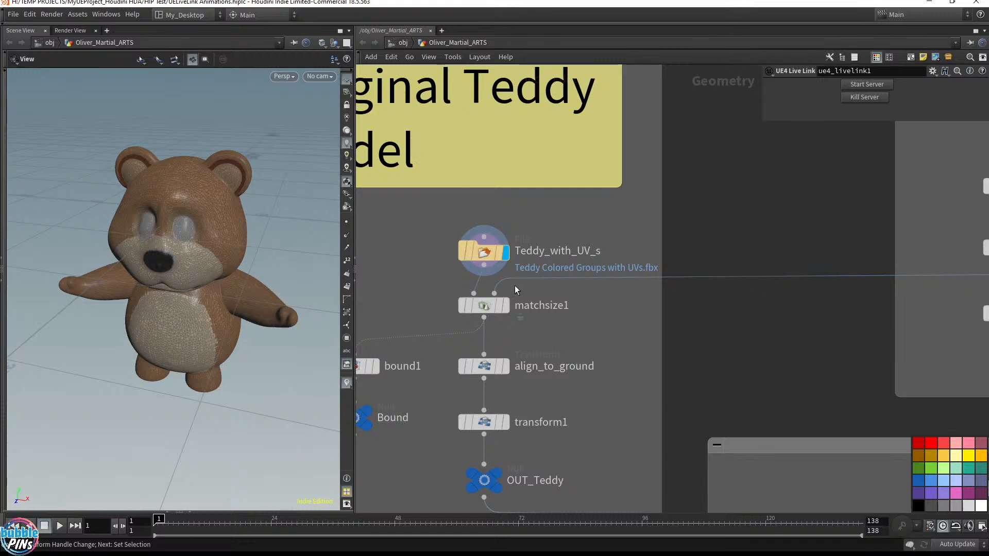
pyautogui.scroll(-1, 515, 286)
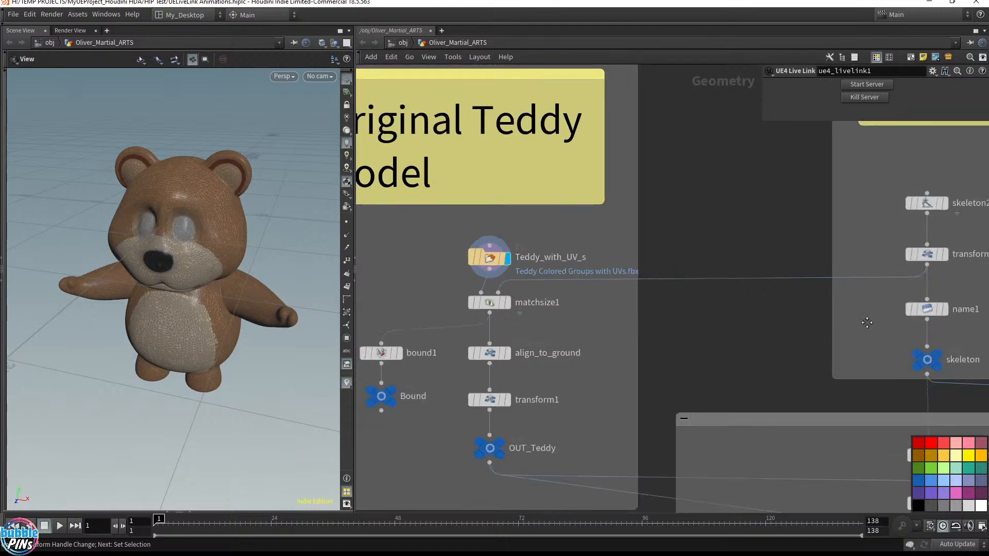
pyautogui.moveTo(865, 324)
pyautogui.mouseDown(button='middle')
pyautogui.moveTo(760, 331)
pyautogui.moveTo(832, 336)
pyautogui.moveTo(754, 352)
pyautogui.moveTo(862, 334)
pyautogui.mouseUp(button='middle')
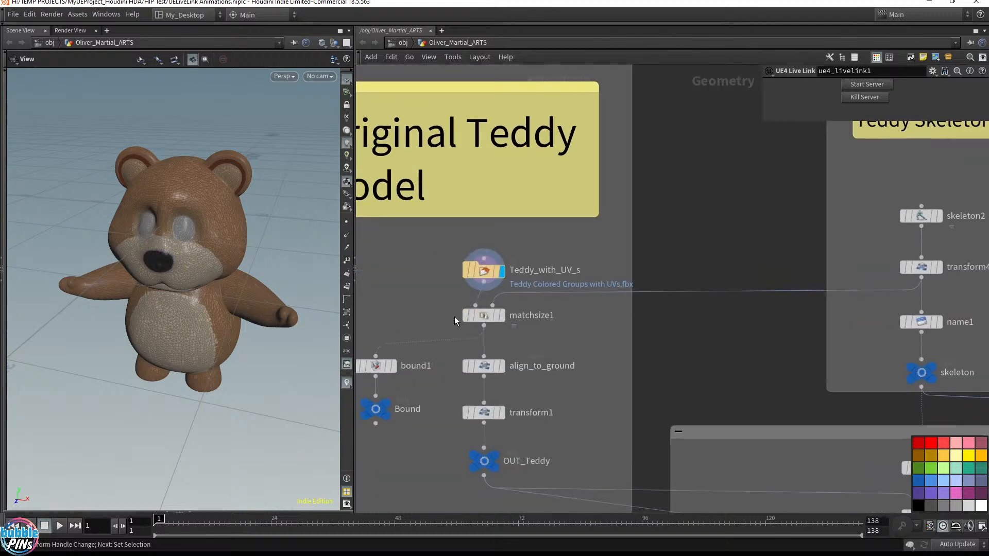
pyautogui.click(483, 315)
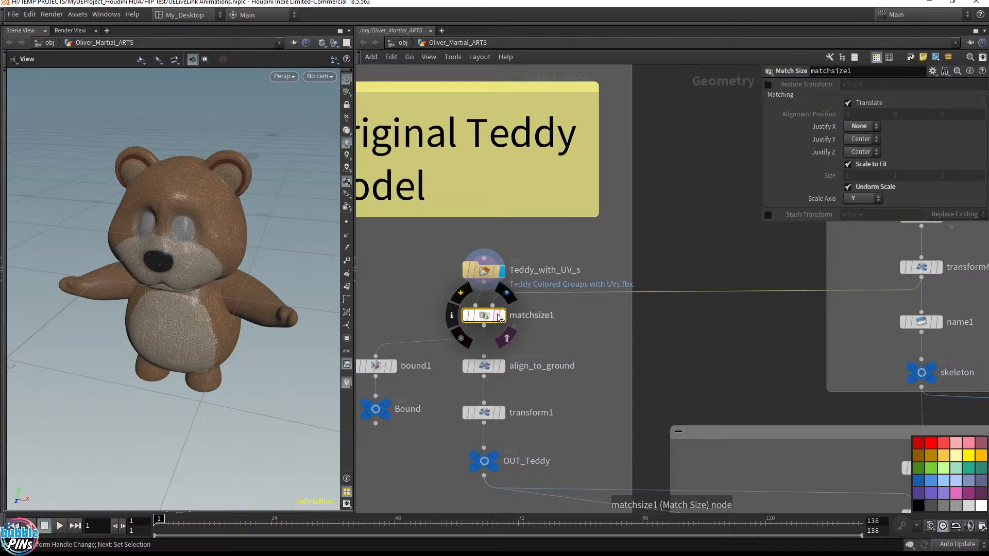
pyautogui.press('Delete')
pyautogui.moveTo(505, 278); pyautogui.dragTo(486, 243)
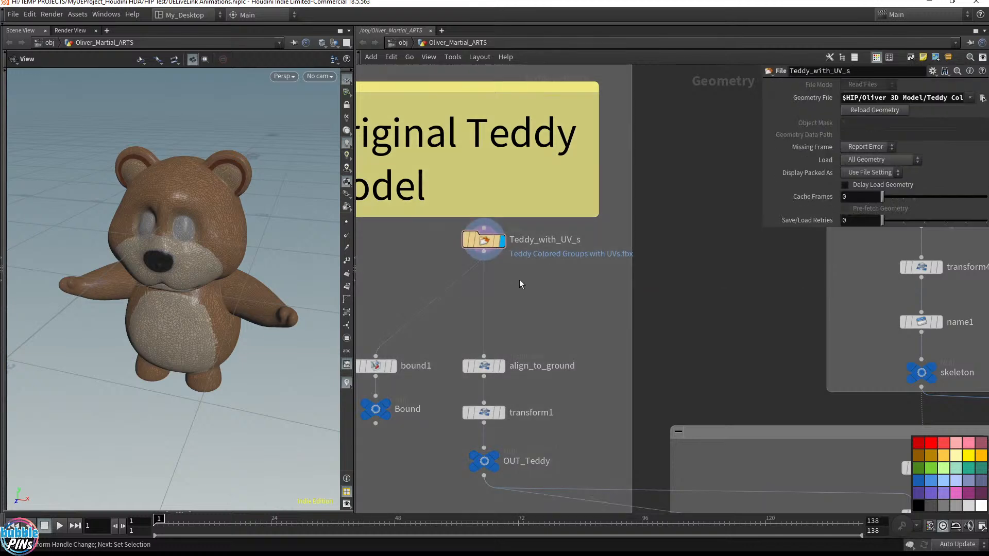
# Move align_to_ground up beneath Teddy_with_UV_s and display its result on the whole bear.
pyautogui.moveTo(756, 323); pyautogui.dragTo(688, 323, button='middle')
pyautogui.scroll(-3, 688, 323)
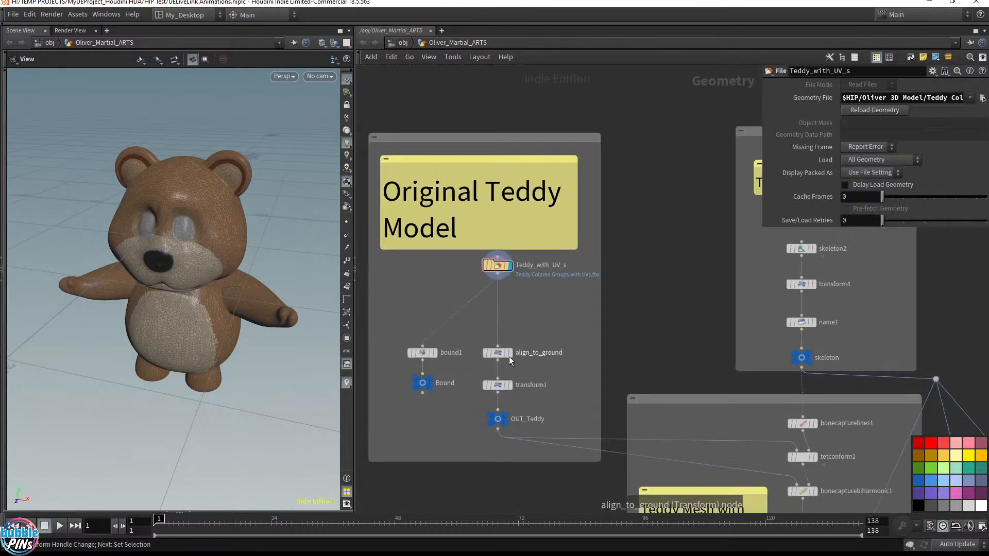
pyautogui.moveTo(502, 353); pyautogui.dragTo(498, 301)
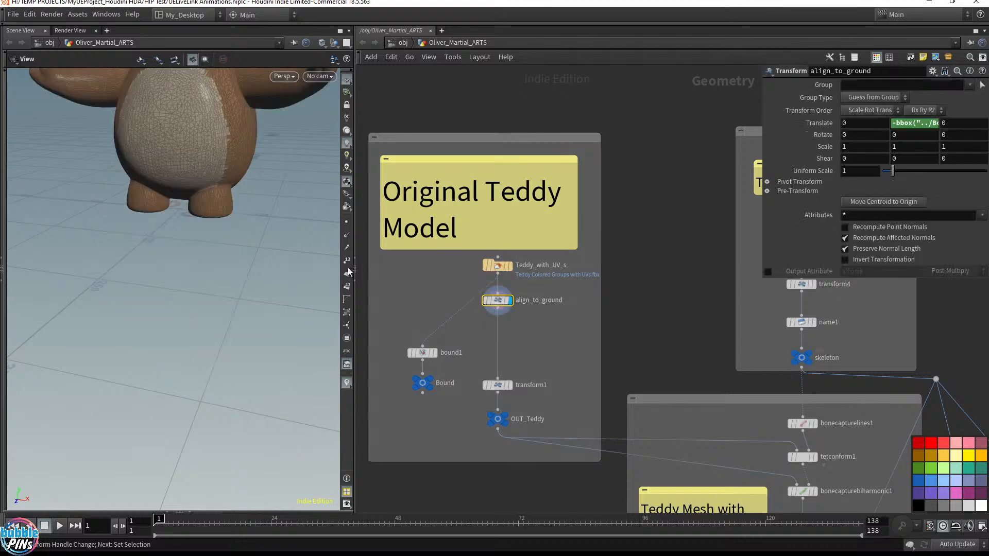
pyautogui.scroll(-3, 269, 190)
pyautogui.moveTo(259, 231); pyautogui.dragTo(274, 305, button='right')
pyautogui.moveTo(273, 305); pyautogui.dragTo(275, 280)
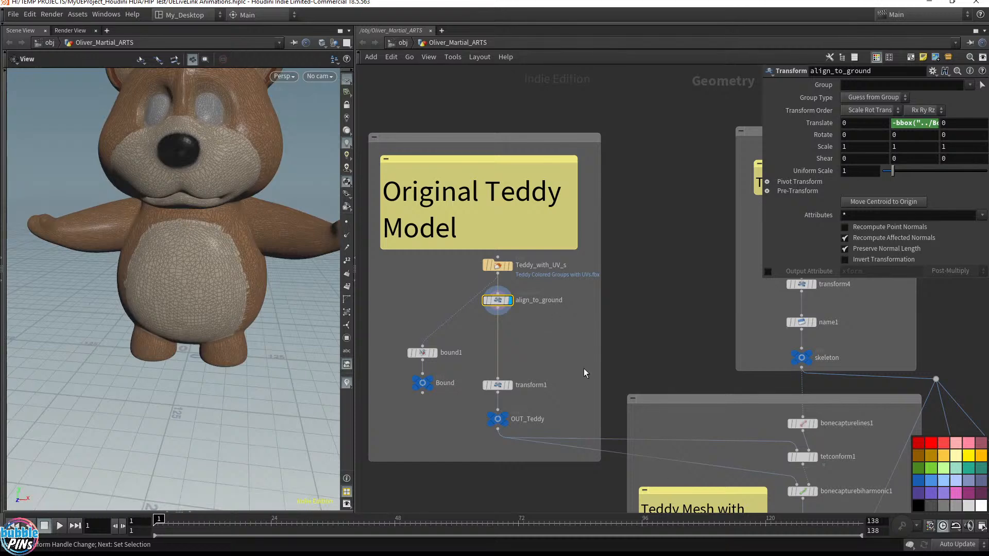
# Delete the transform1 node and move OUT_Teddy up beneath align_to_ground.
pyautogui.moveTo(533, 354); pyautogui.dragTo(480, 390)
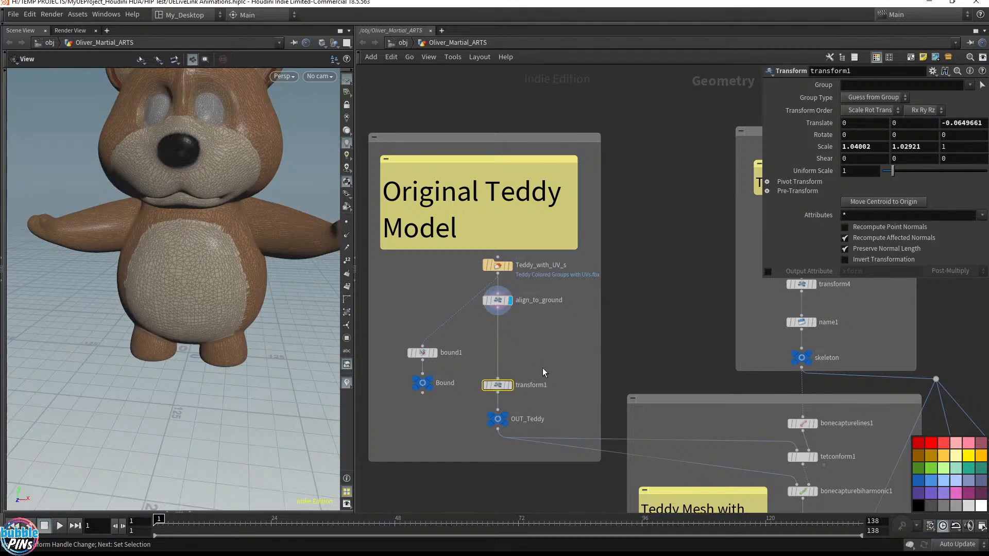
pyautogui.moveTo(493, 386)
pyautogui.moveTo(501, 421)
pyautogui.press('Delete')
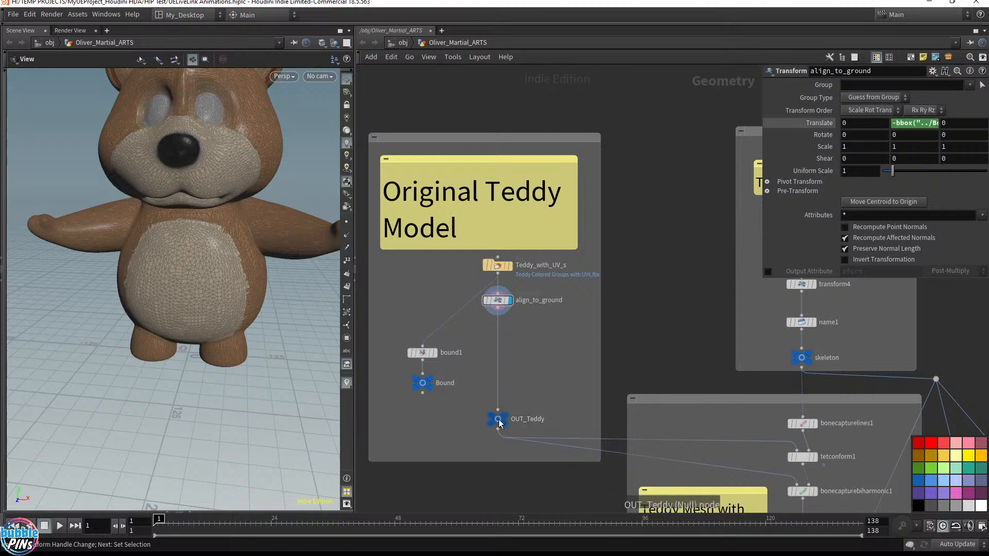
pyautogui.moveTo(496, 418); pyautogui.dragTo(497, 349)
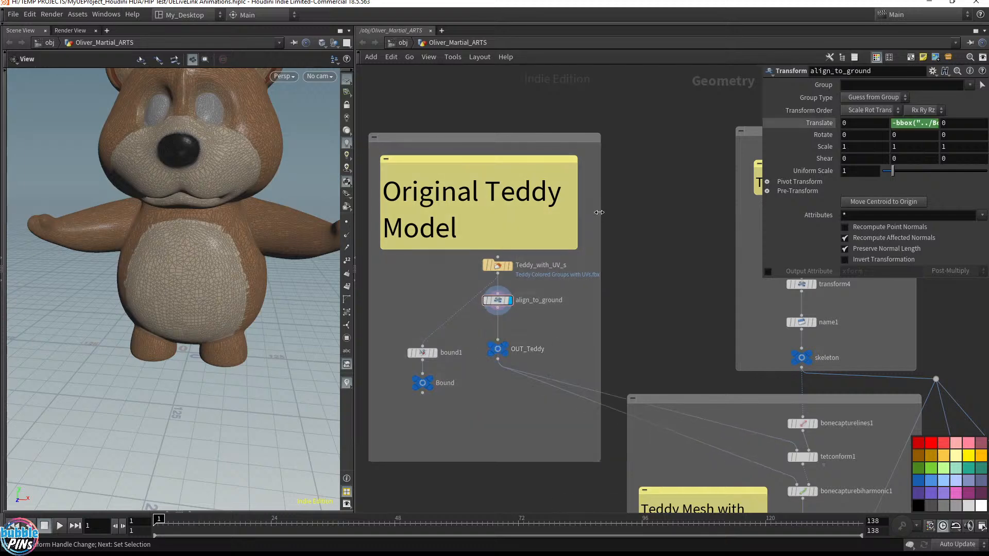
# Try deleting the bound1 and Bound nodes, and undo the deletion.
pyautogui.moveTo(446, 429); pyautogui.dragTo(409, 335)
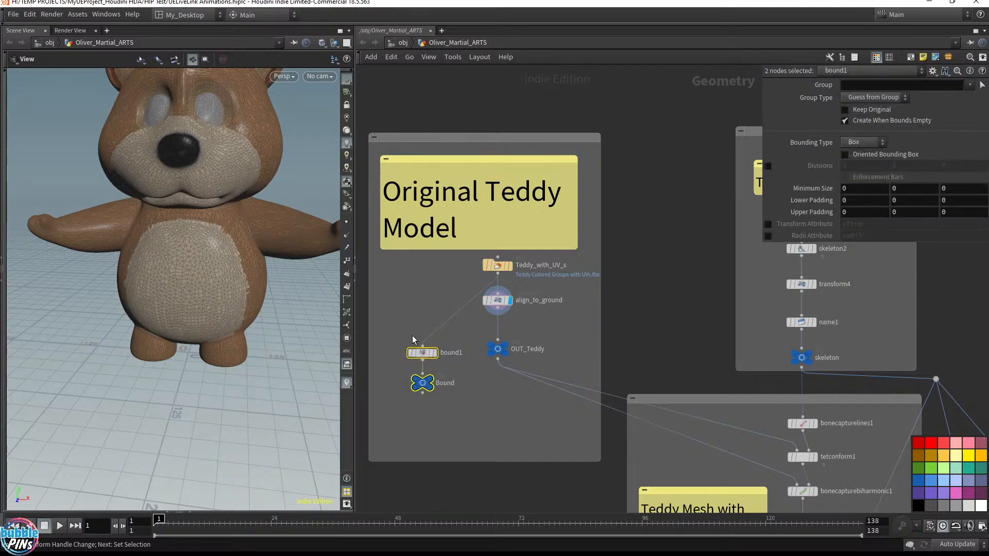
pyautogui.press('Delete')
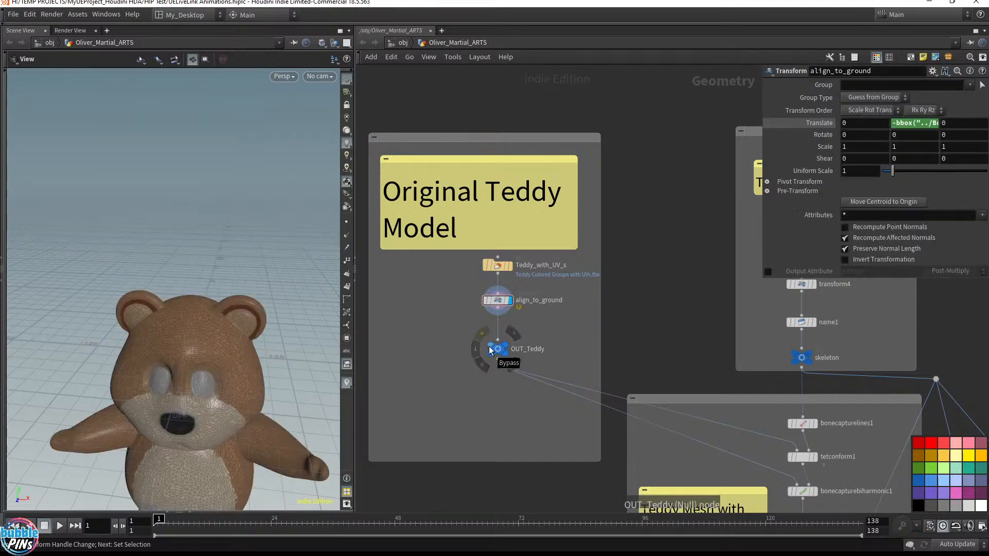
pyautogui.hotkey('ctrl', 'z')
# Move bound1 and Bound up beside align_to_ground, and widen the parameter area for align_to_ground.
pyautogui.moveTo(403, 329)
pyautogui.mouseDown()
pyautogui.moveTo(441, 384)
pyautogui.moveTo(416, 310)
pyautogui.mouseUp()
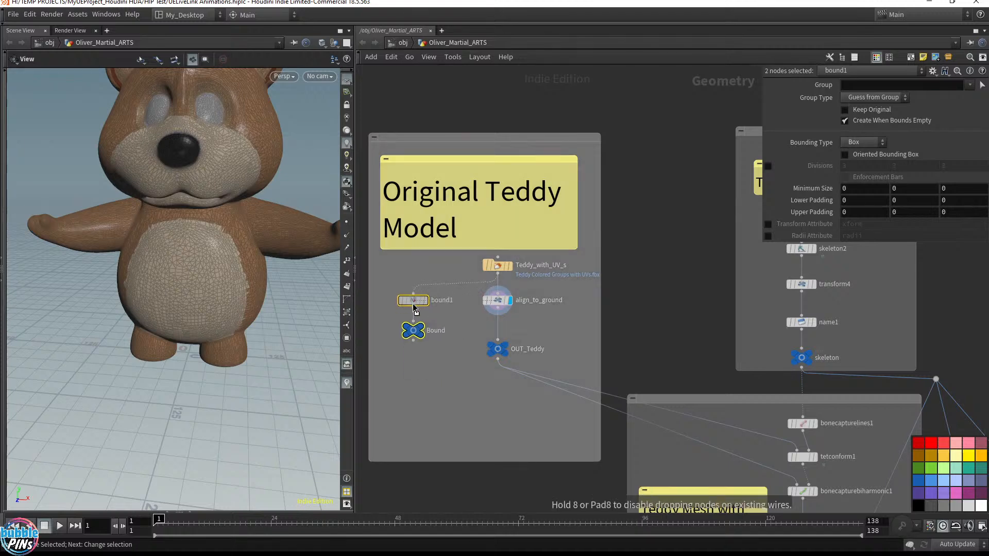
pyautogui.click(497, 300)
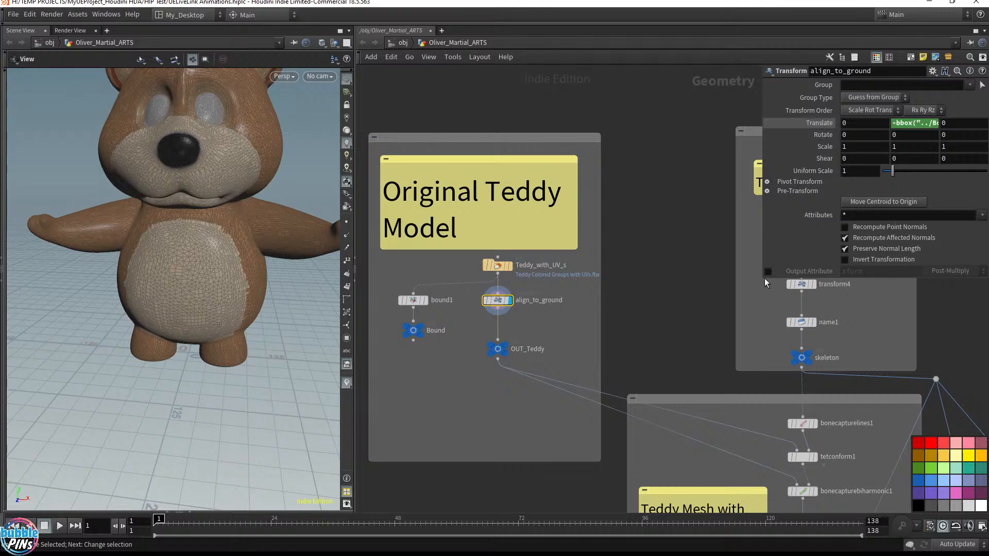
pyautogui.moveTo(762, 279); pyautogui.dragTo(673, 290)
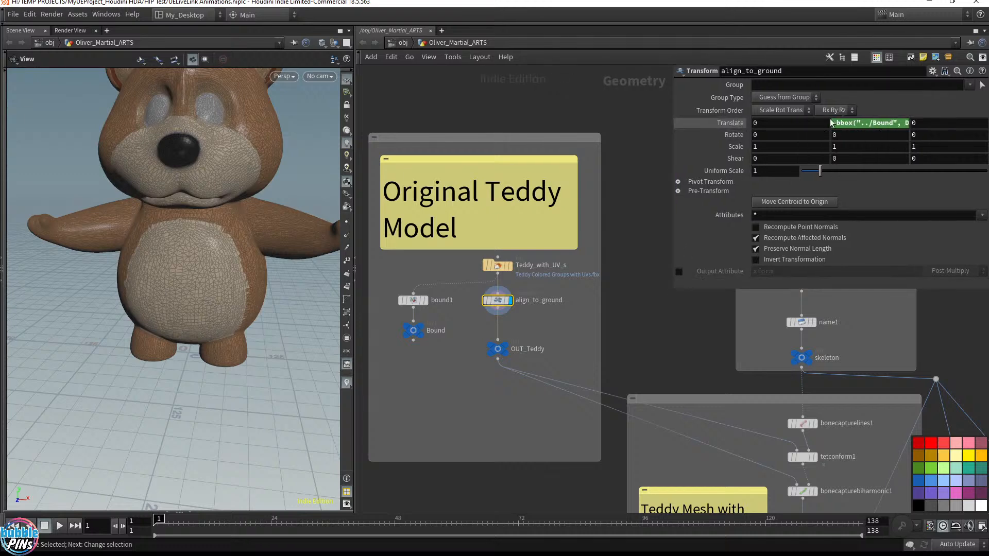
# Try removing the "../Bound" path from the bbox expression in align_to_ground's Translate Y, leaving -bbox(, D_YMIN).
pyautogui.click(868, 123)
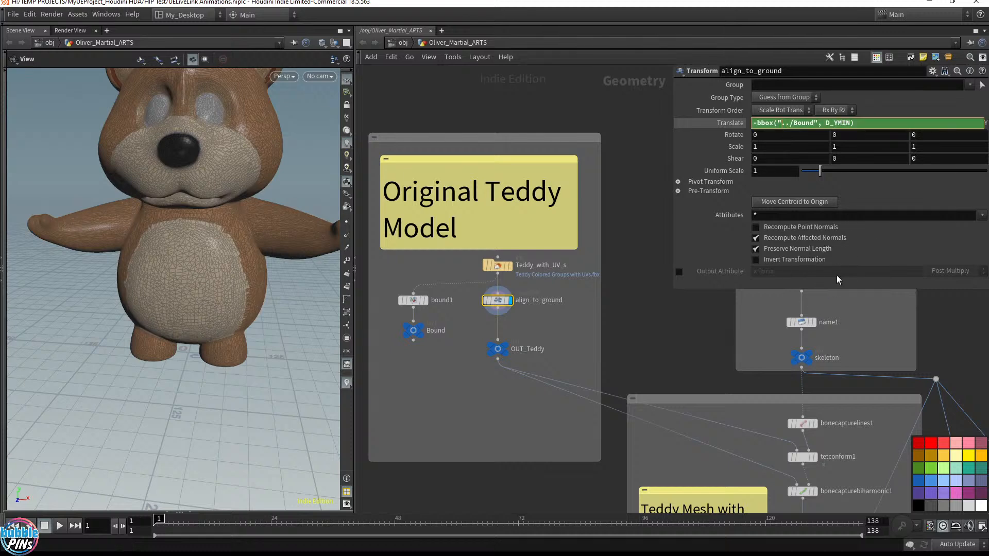
pyautogui.press('BackSpace')
pyautogui.press('BackSpace')
pyautogui.press('BackSpace')
pyautogui.press('BackSpace')
pyautogui.press('BackSpace')
pyautogui.press('BackSpace')
pyautogui.press('BackSpace')
pyautogui.press('BackSpace')
pyautogui.press('BackSpace')
pyautogui.press('BackSpace')
pyautogui.moveTo(772, 124); pyautogui.dragTo(760, 126)
pyautogui.press('Return')
pyautogui.press('Return')
pyautogui.press('Return')
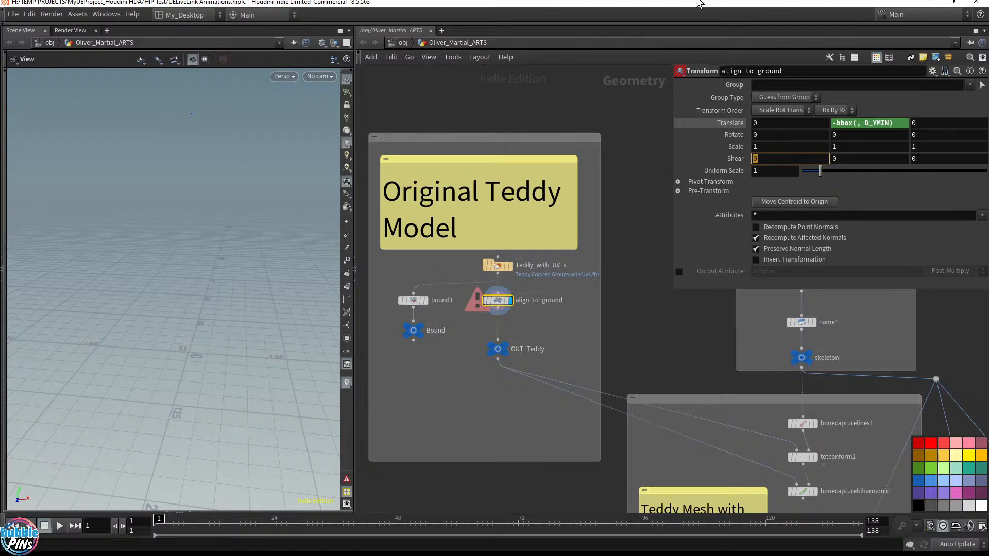
# Replace the Translate Y expression of align_to_ground with the start of a new function, bbox(, and bring up its usage help.
pyautogui.click(864, 124)
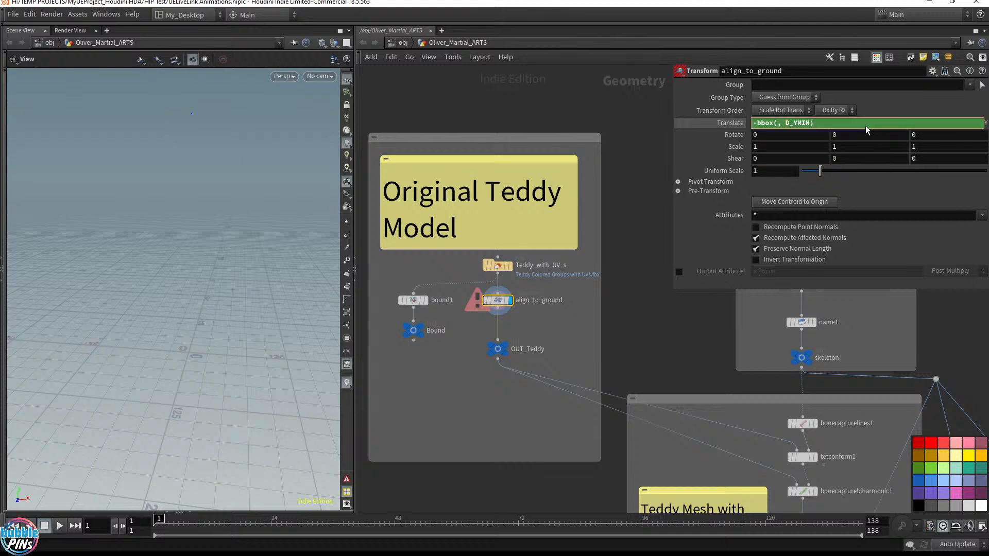
pyautogui.click(770, 124)
pyautogui.moveTo(775, 124); pyautogui.dragTo(758, 127)
pyautogui.click(779, 123)
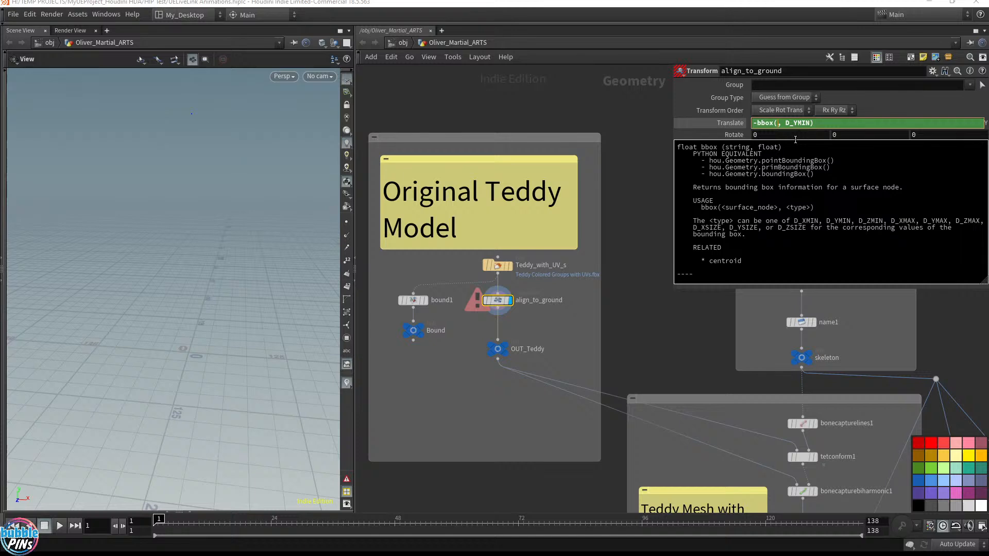
pyautogui.hotkey('ctrl', 'a')
pyautogui.write('bbox')
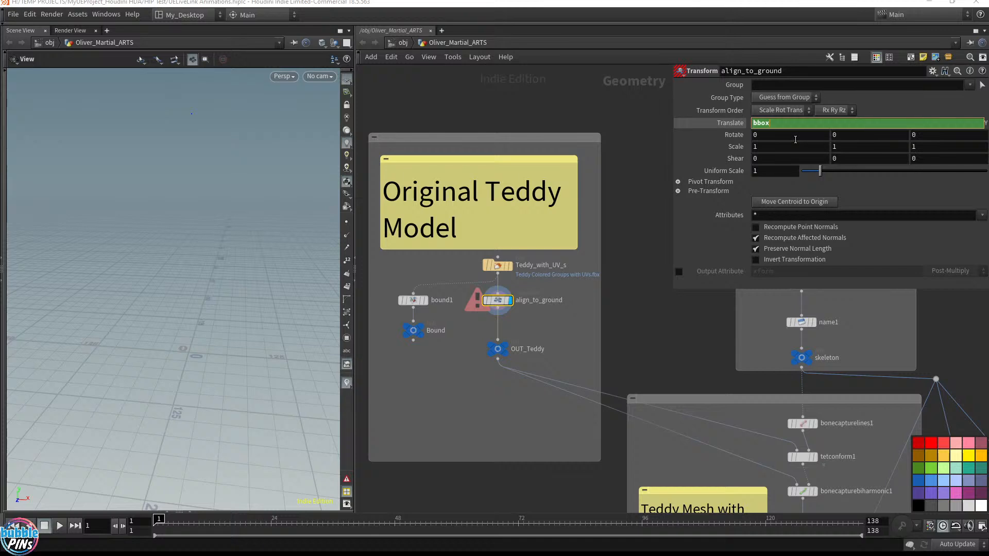
pyautogui.write('(')
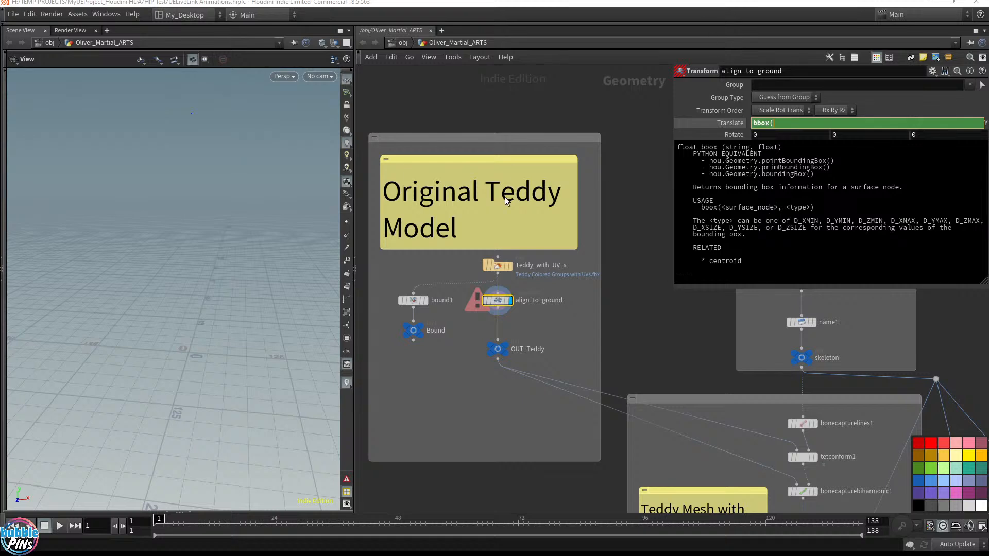
# Switch the display back to the Teddy_with_UV_s node and select align_to_ground.
pyautogui.click(513, 271)
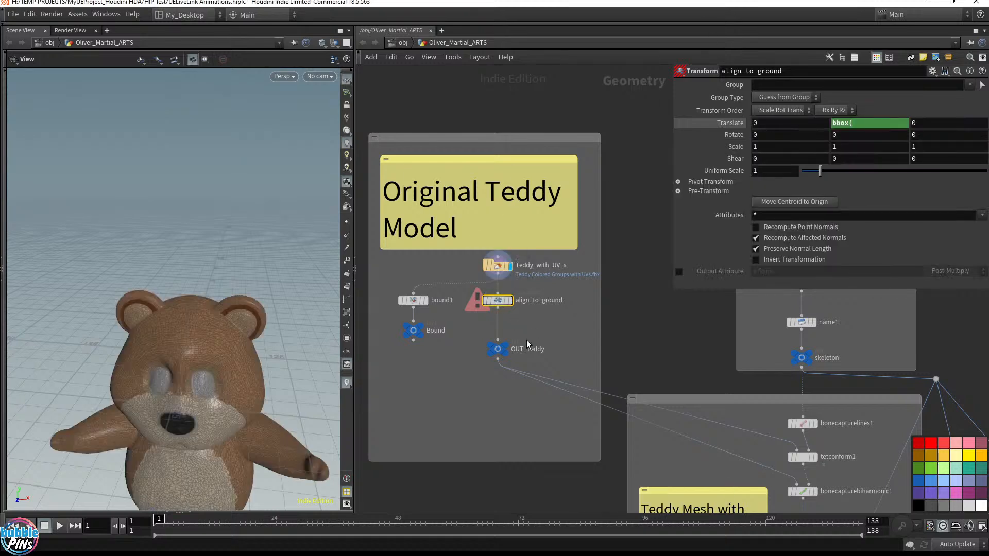
pyautogui.moveTo(499, 301)
pyautogui.scroll(5, 498, 301)
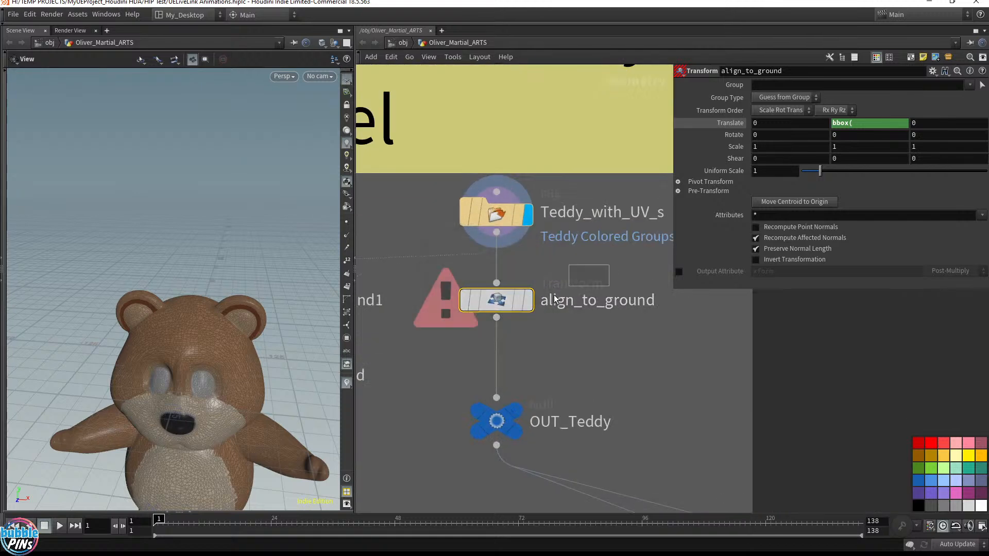
pyautogui.moveTo(555, 296); pyautogui.dragTo(448, 332)
pyautogui.moveTo(531, 307)
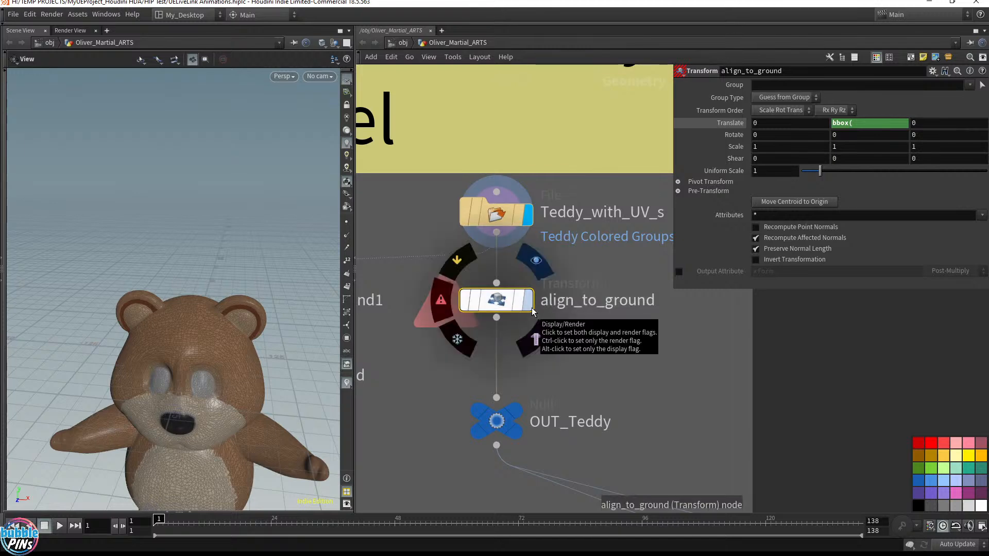
# Display align_to_ground and trace its input wire back to the output of Teddy_with_UV_s.
pyautogui.click(531, 308)
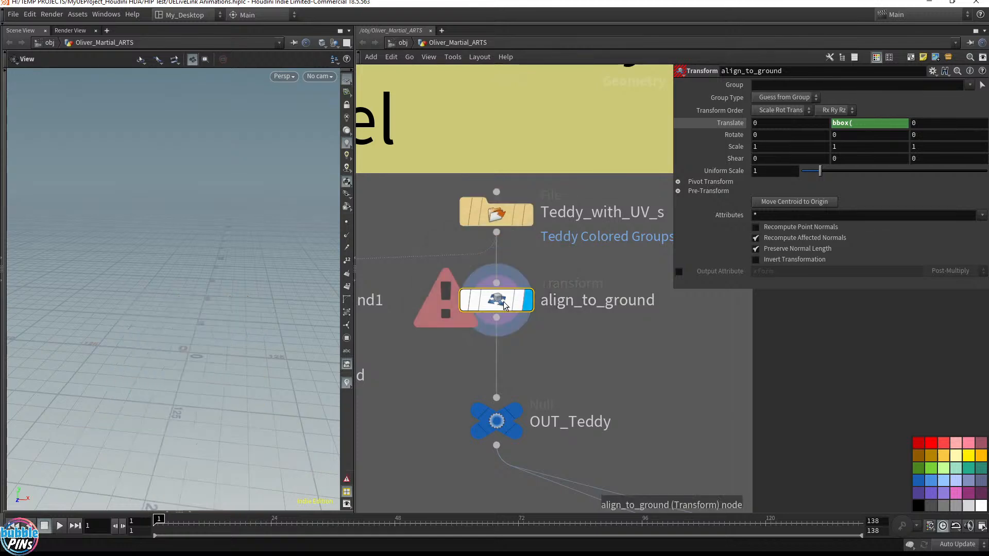
pyautogui.moveTo(541, 315)
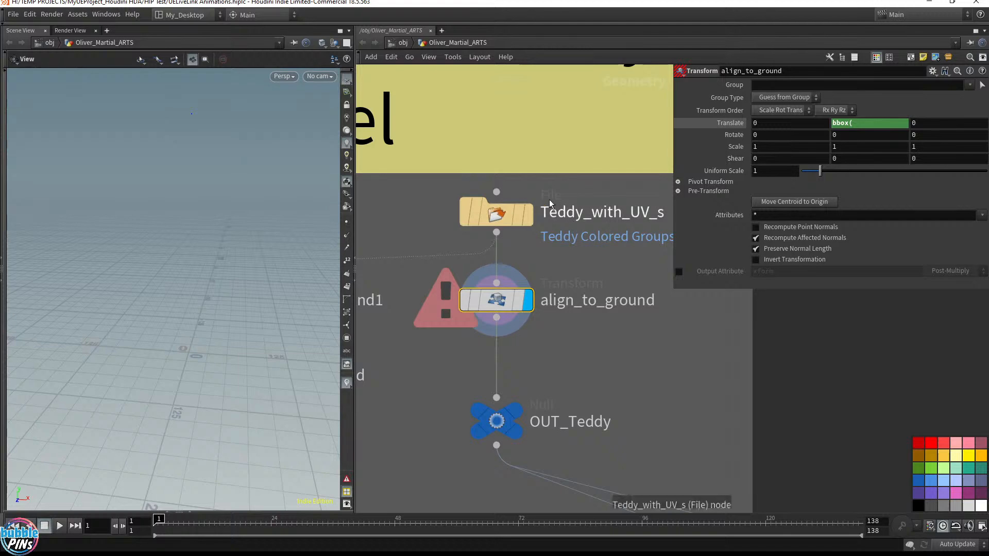
pyautogui.click(498, 217)
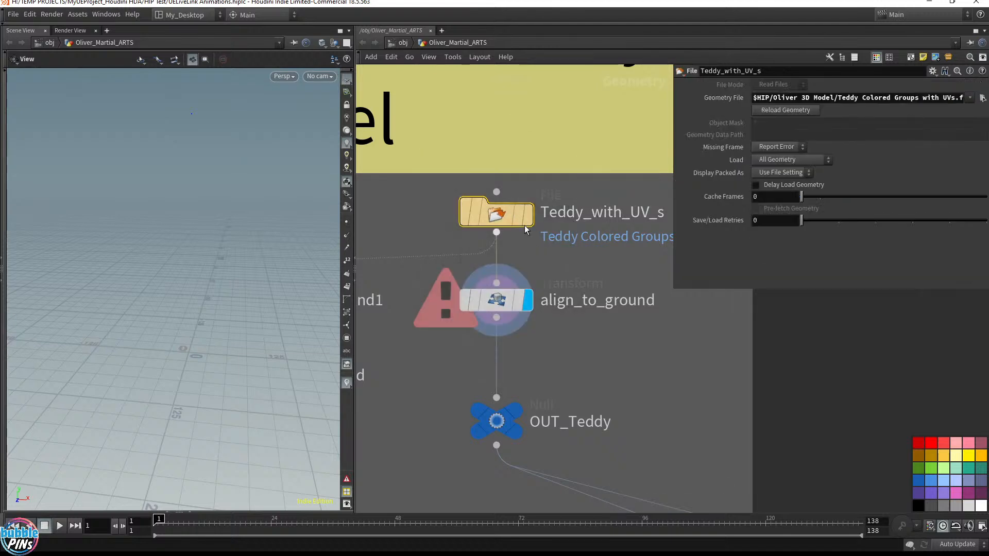
pyautogui.moveTo(514, 221)
pyautogui.click(498, 296)
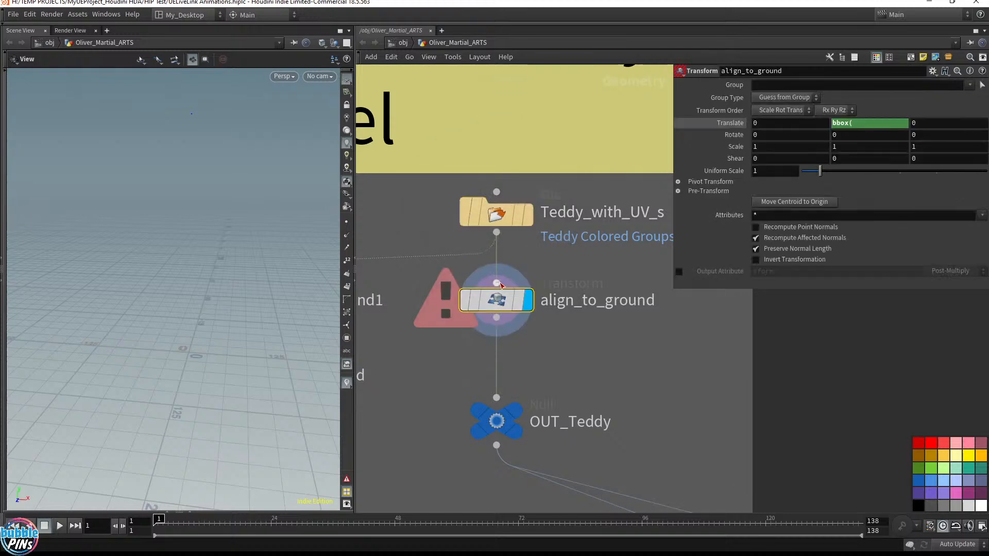
pyautogui.click(498, 283)
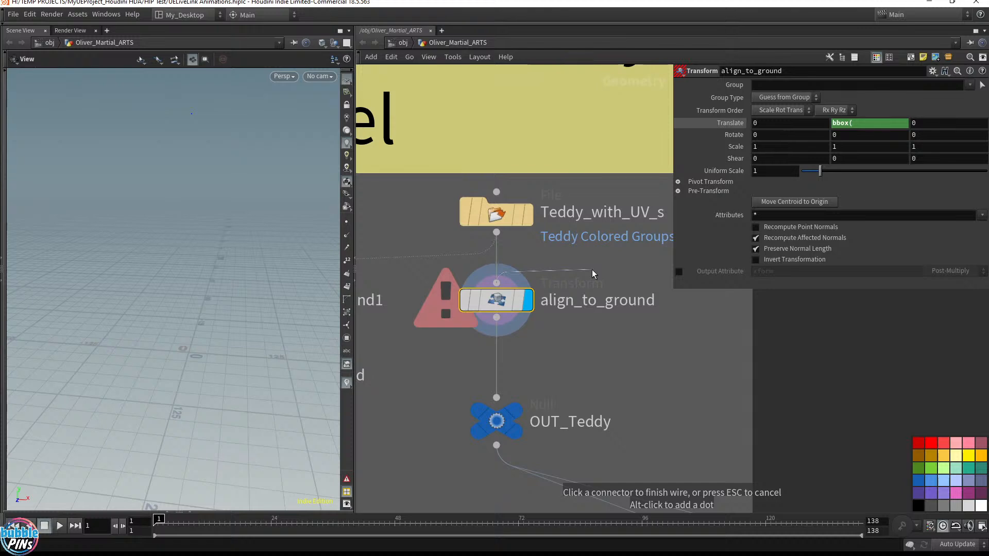
pyautogui.click(497, 233)
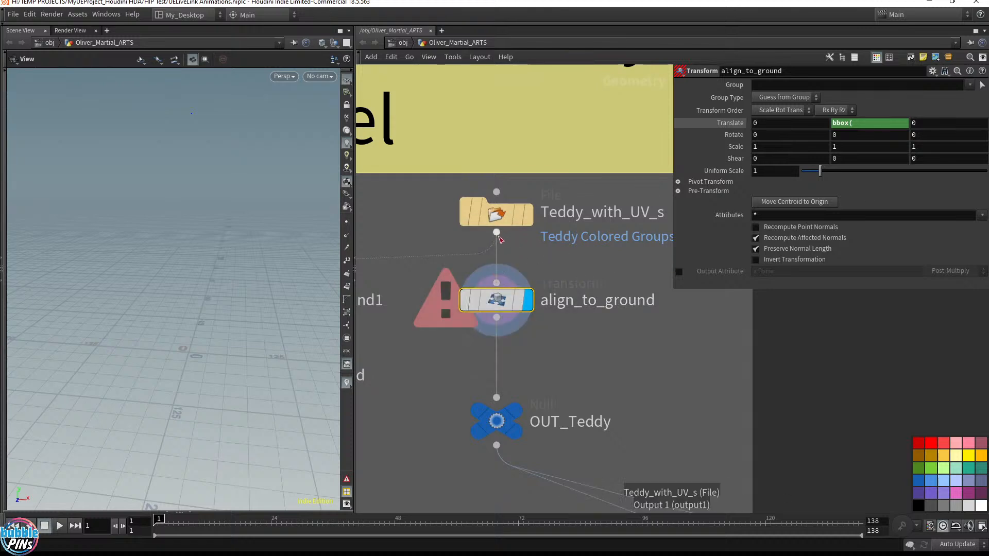
pyautogui.moveTo(508, 299)
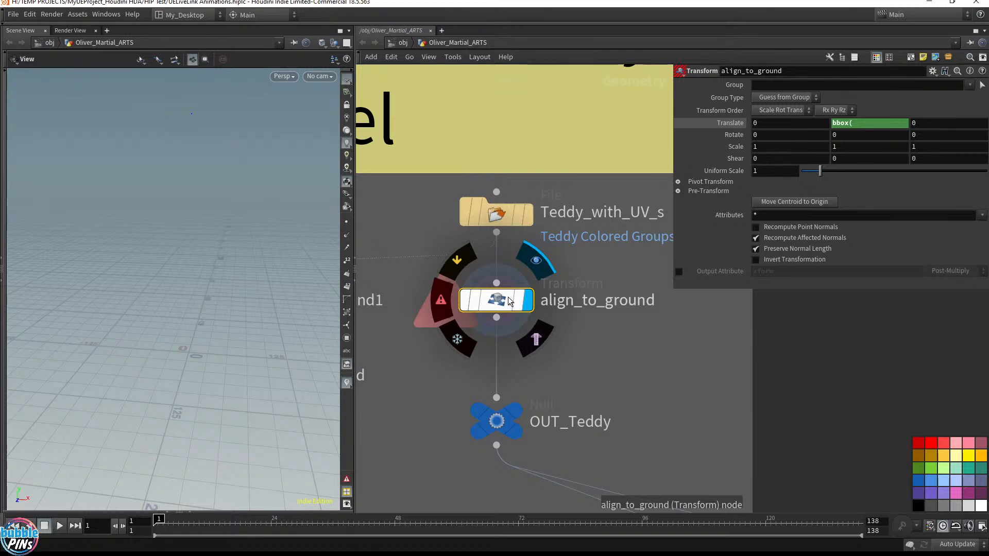
# Try entering the path "../Teddy_with_UV_s/" as the first argument of the bbox expression in align_to_ground's Translate Y.
pyautogui.click(859, 128)
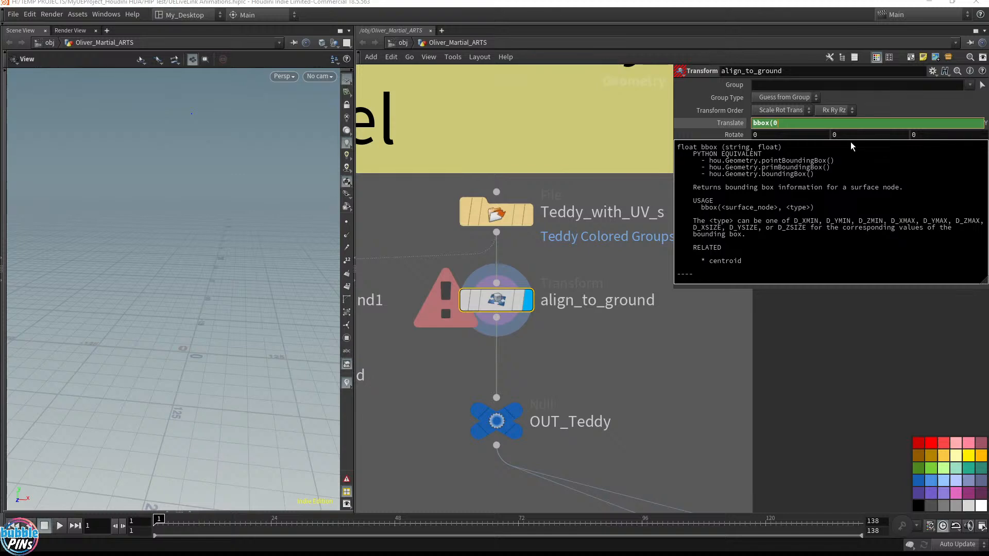
pyautogui.press('BackSpace')
pyautogui.write('"')
pyautogui.press('Left')
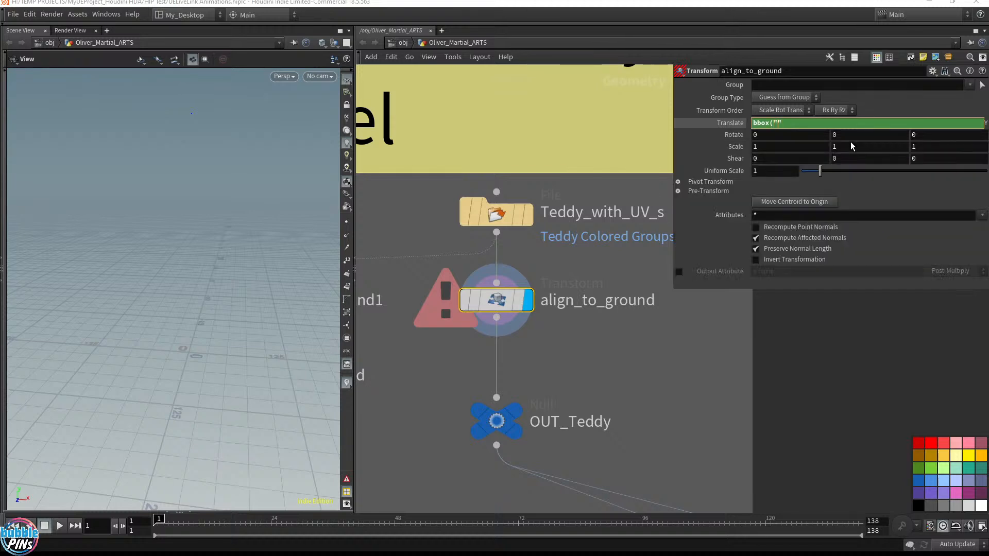
pyautogui.write('..')
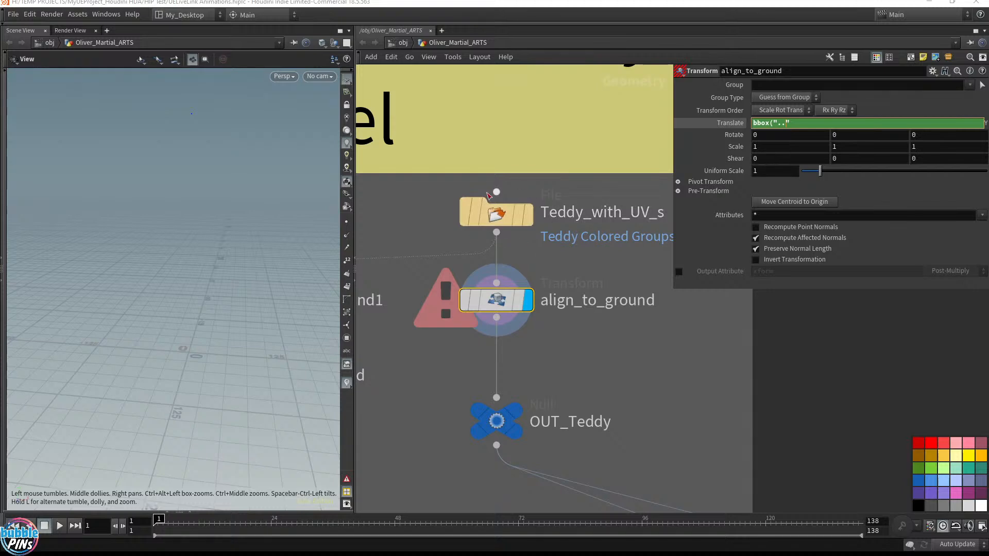
pyautogui.moveTo(514, 183)
pyautogui.write('/')
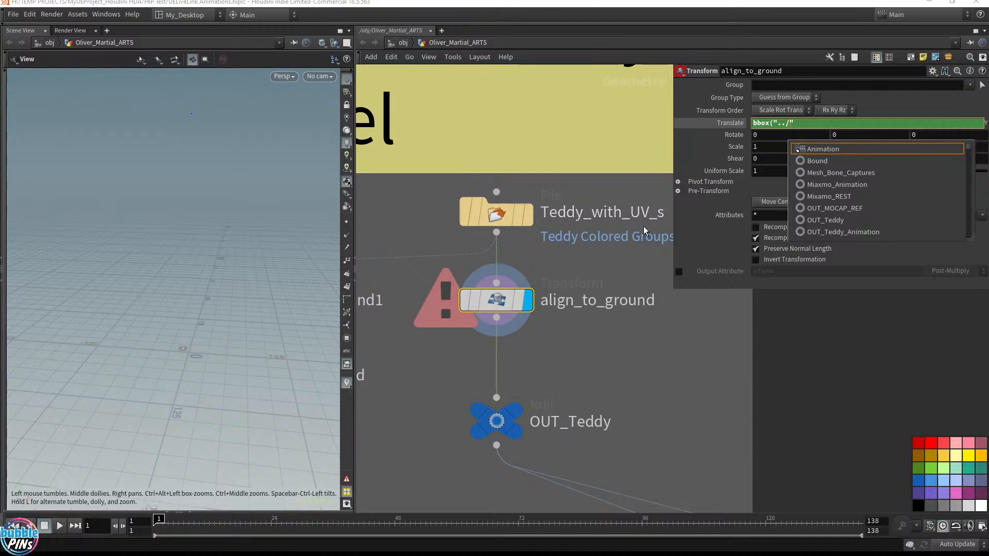
pyautogui.write('Te')
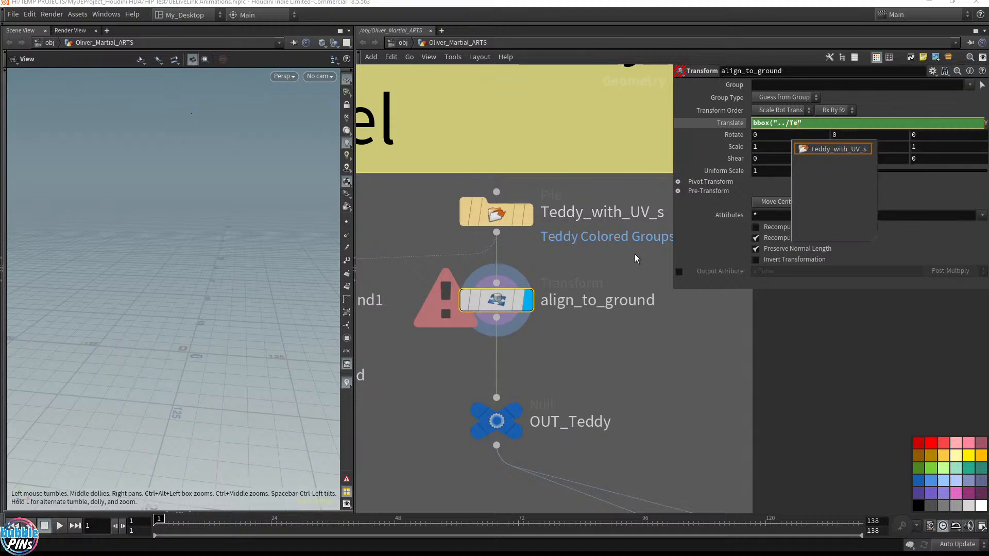
pyautogui.click(823, 149)
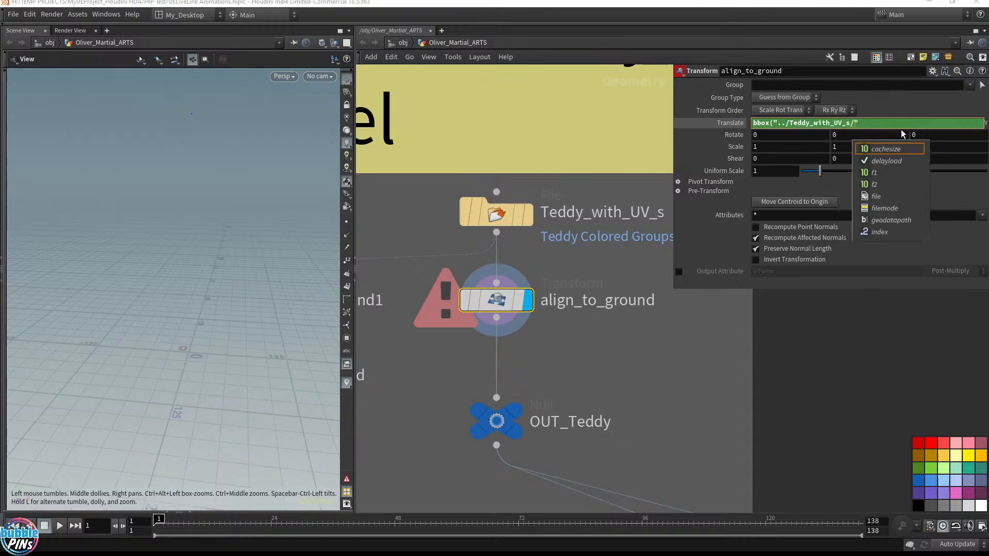
# Replace the quoted path in align_to_ground's bbox expression with input index 0 and a comma, giving bbox(0,.
pyautogui.moveTo(859, 124); pyautogui.dragTo(778, 123)
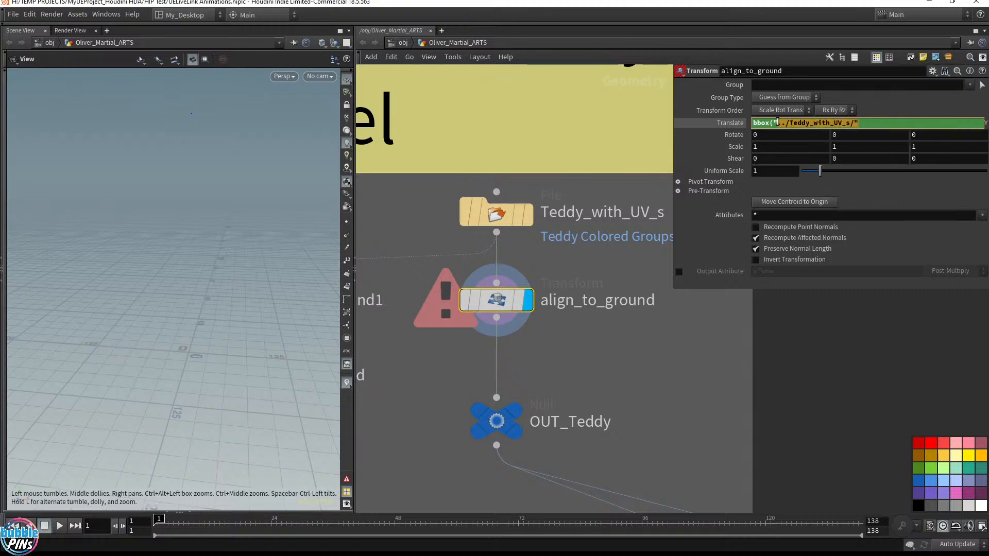
pyautogui.write('0')
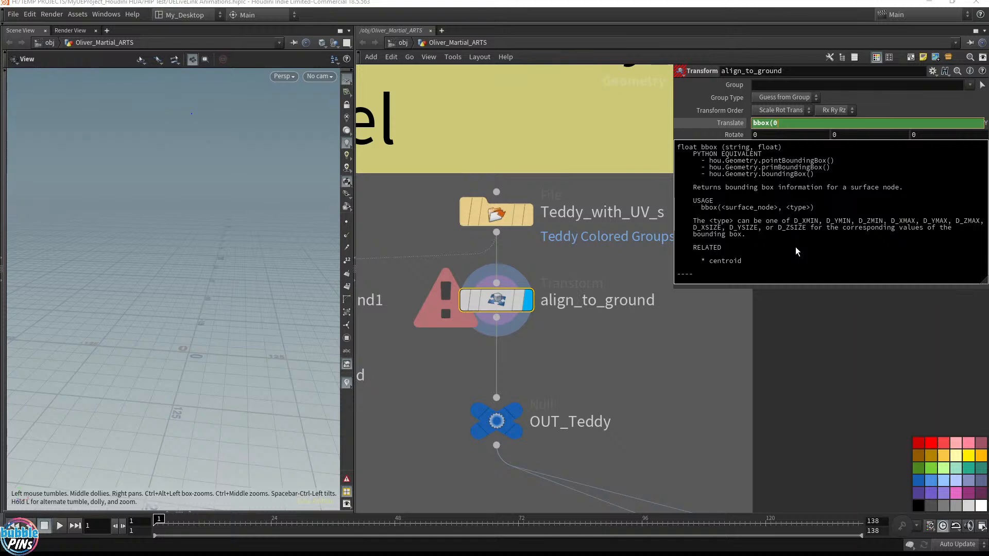
pyautogui.click(613, 345)
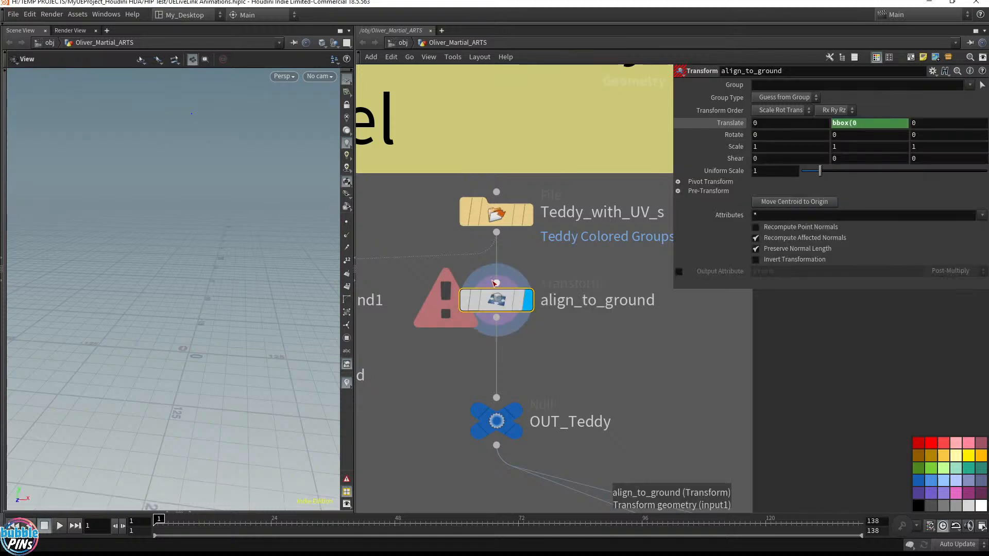
pyautogui.click(855, 132)
pyautogui.write(',')
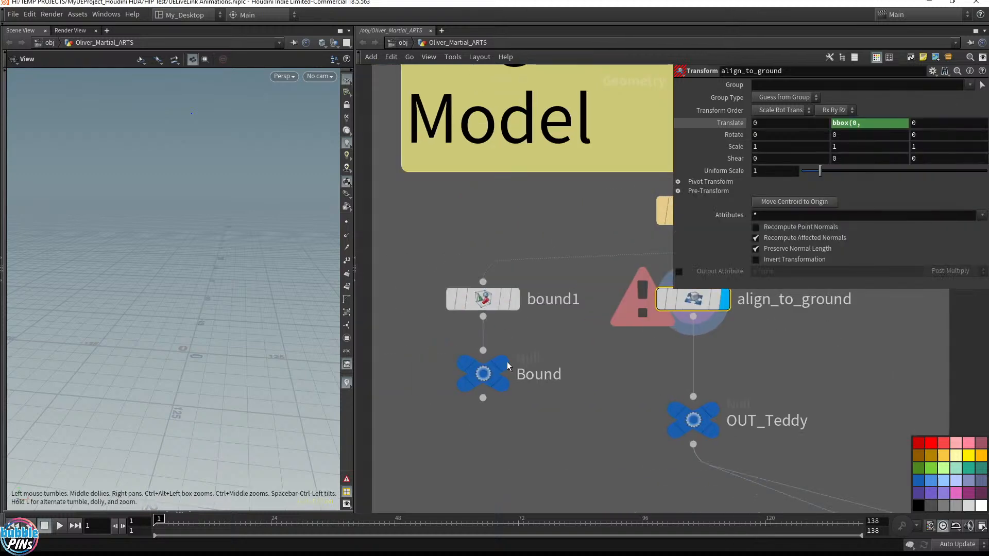
# Display the Bound null and view its bounding box from several angles.
pyautogui.click(500, 370)
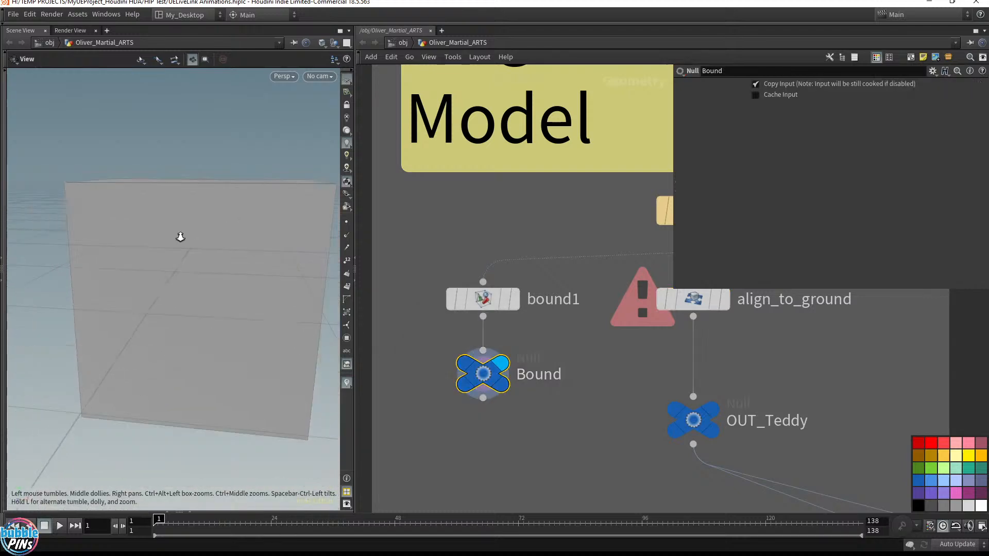
pyautogui.moveTo(249, 249)
pyautogui.mouseDown()
pyautogui.moveTo(195, 243)
pyautogui.moveTo(245, 247)
pyautogui.moveTo(238, 258)
pyautogui.mouseUp()
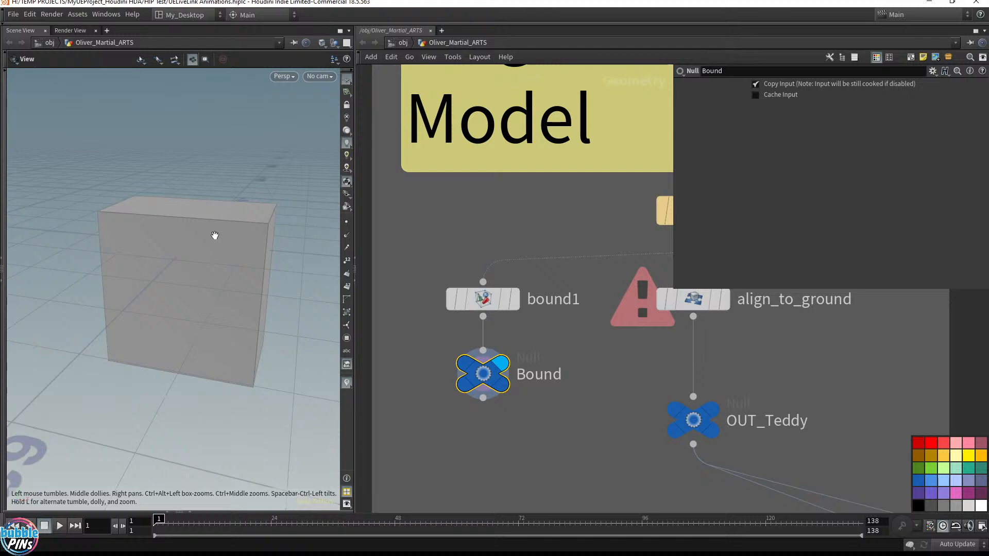
pyautogui.moveTo(207, 239); pyautogui.dragTo(190, 194)
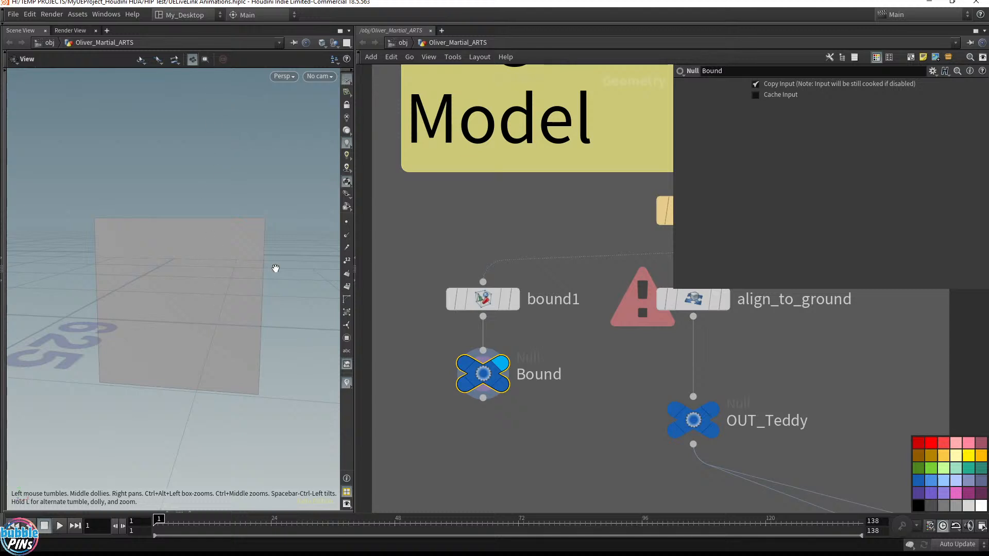
# In the viewport display options, turn off the origin gnomon and turn on the particle gnomon.
pyautogui.press('d')
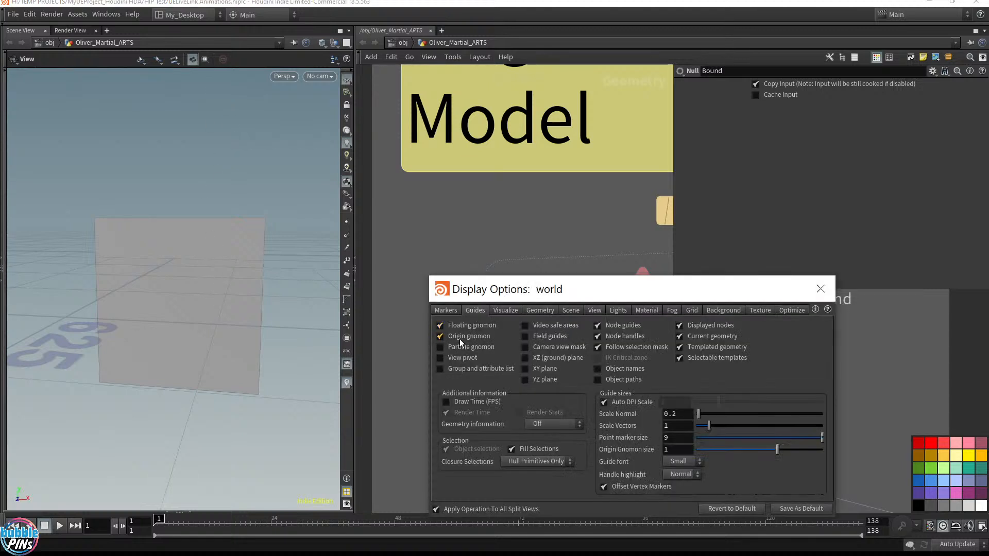
pyautogui.click(457, 346)
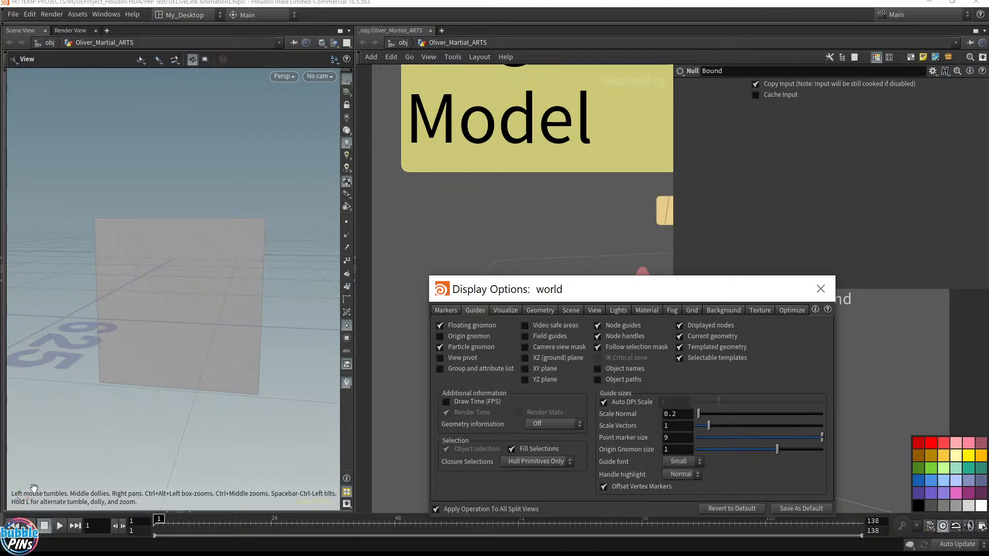
pyautogui.click(821, 289)
# Examine the upper and lower edges of the bounding box from below and from a nearly frontal view.
pyautogui.moveTo(192, 338); pyautogui.dragTo(155, 398)
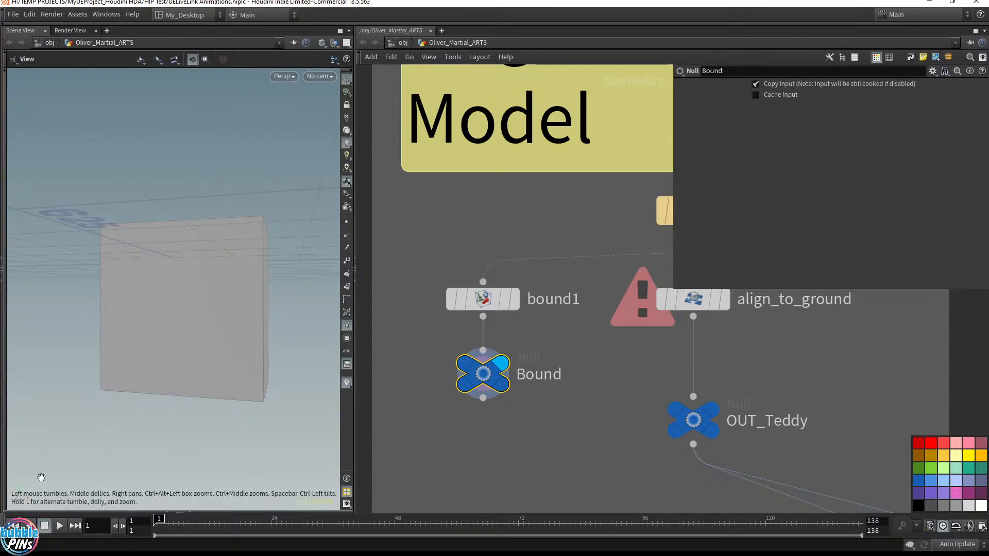
pyautogui.moveTo(250, 313); pyautogui.dragTo(260, 306)
pyautogui.moveTo(468, 243)
pyautogui.mouseDown(button='middle')
pyautogui.moveTo(449, 239)
pyautogui.moveTo(469, 237)
pyautogui.mouseUp(button='middle')
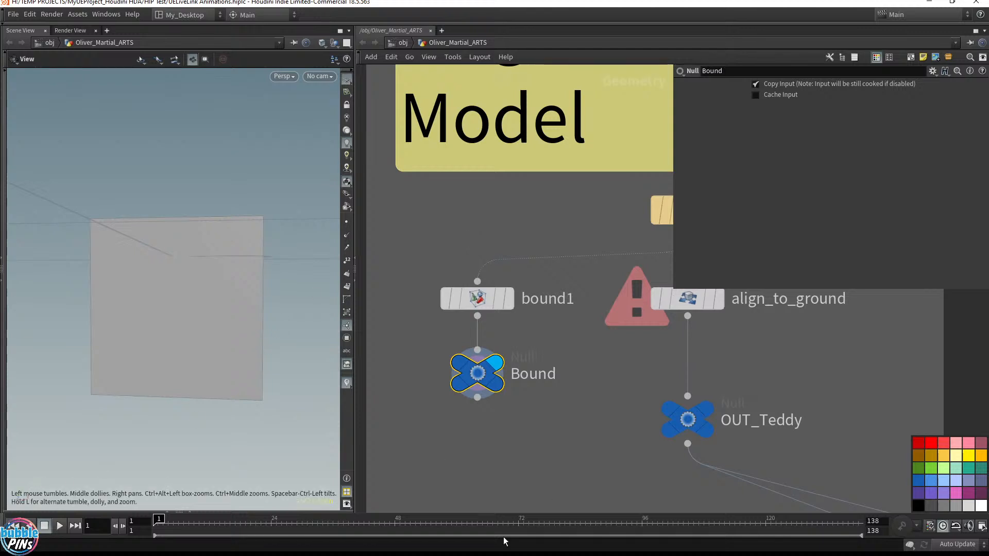
pyautogui.click(460, 433)
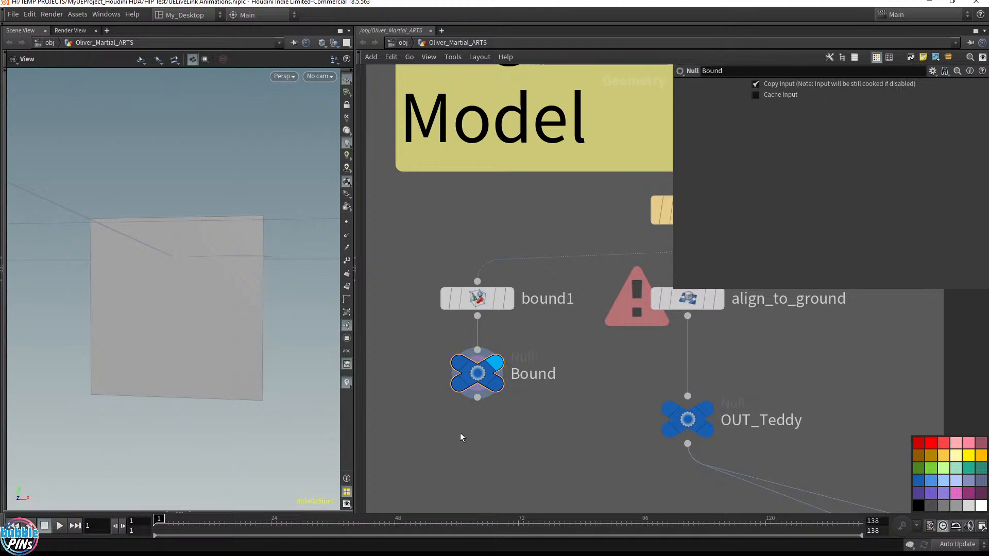
pyautogui.moveTo(404, 434); pyautogui.dragTo(418, 410, button='middle')
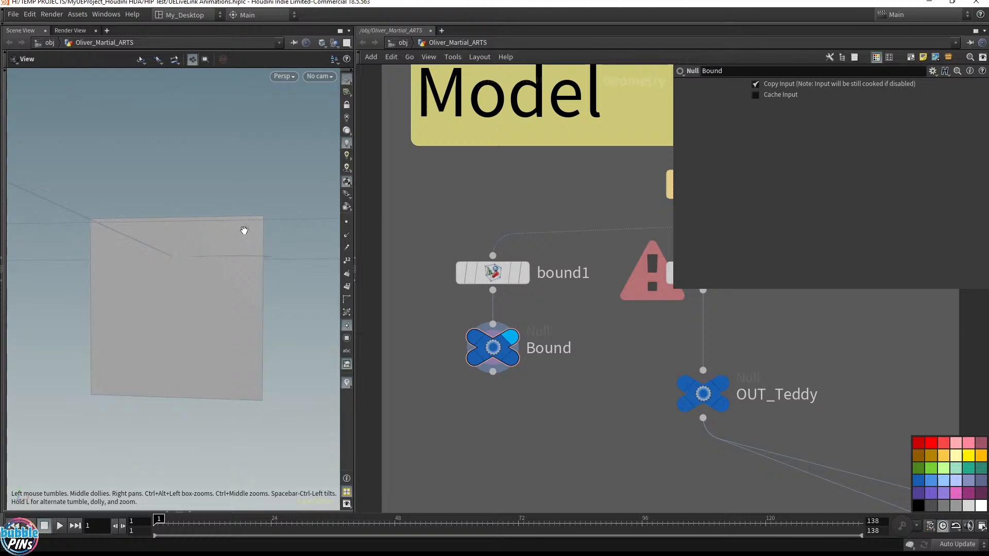
pyautogui.moveTo(249, 216); pyautogui.dragTo(120, 213)
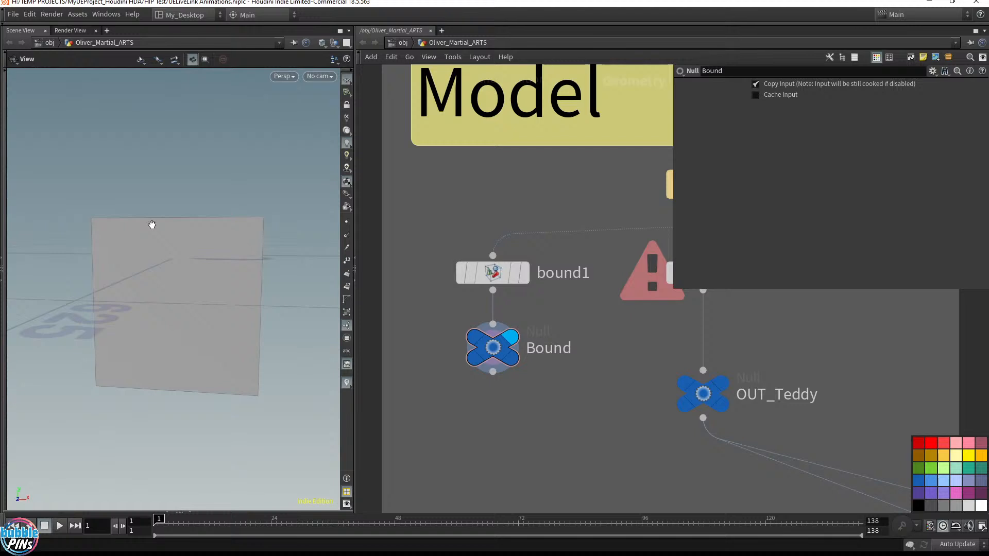
pyautogui.moveTo(171, 420); pyautogui.dragTo(177, 415)
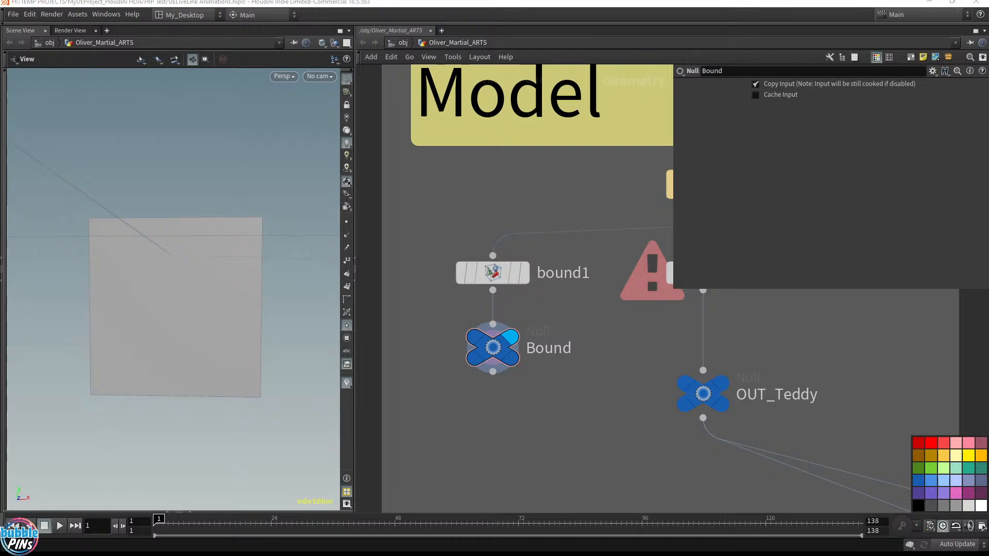
# Switch to Notepad and list the bbox types D_YMAX and D_YMIN on two lines, with D_YMAX first.
pyautogui.moveTo(986, 123); pyautogui.dragTo(597, 192)
pyautogui.write('D')
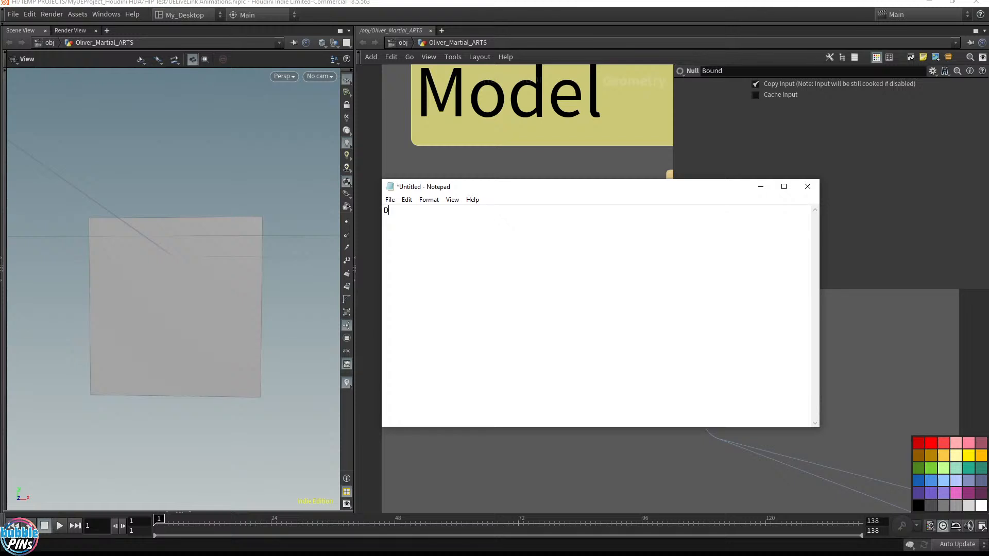
pyautogui.write('_T')
pyautogui.press('BackSpace')
pyautogui.write('YMIN')
pyautogui.press('Home')
pyautogui.press('Return')
pyautogui.press('Up')
pyautogui.write('D_YMAX')
# Describe D_YMAX as "= highest Y value" and D_YMIN as "= lowest Y value", add "D_YSIZE = height", and move the notes out of the way.
pyautogui.hotkey('shift', 'Home')
pyautogui.press('Down')
pyautogui.hotkey('shift', 'End')
pyautogui.press('End')
pyautogui.write('= highest Y value')
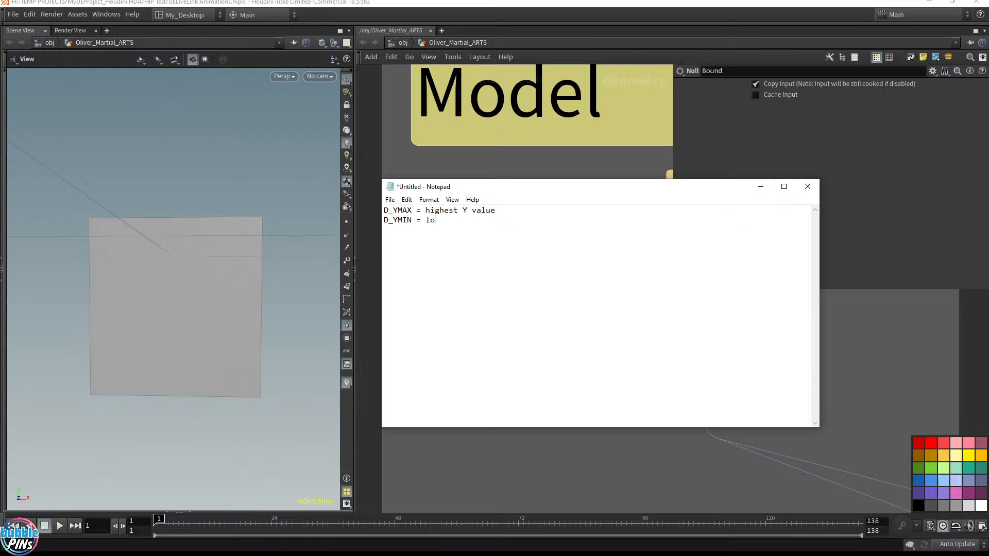
pyautogui.write('est Y value')
pyautogui.press('Return')
pyautogui.write('D_YSIZE = height')
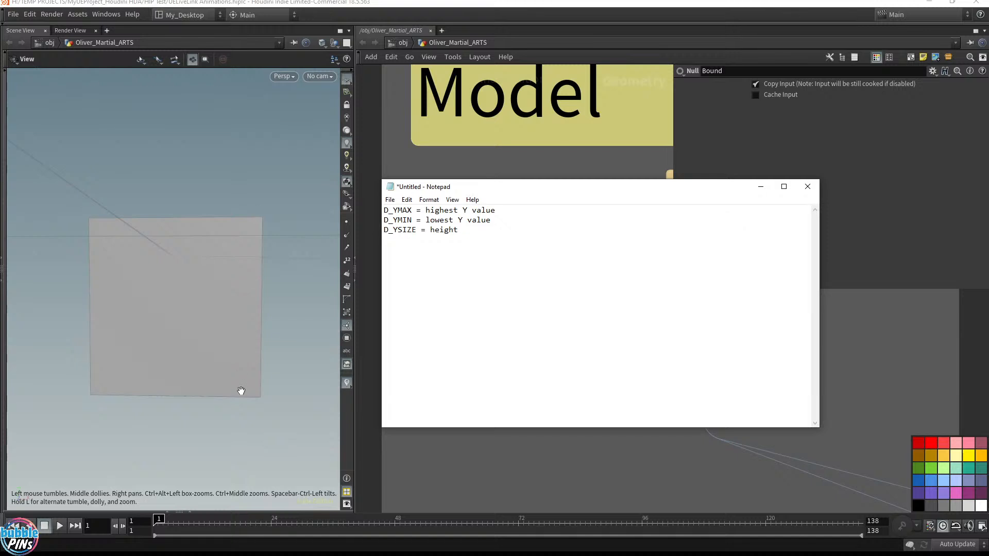
pyautogui.moveTo(551, 187); pyautogui.dragTo(524, 384)
# Template the Teddy_with_UV_s node and shade the viewport as wireframe to show the teddy inside its bounding box.
pyautogui.moveTo(574, 181); pyautogui.dragTo(456, 168, button='middle')
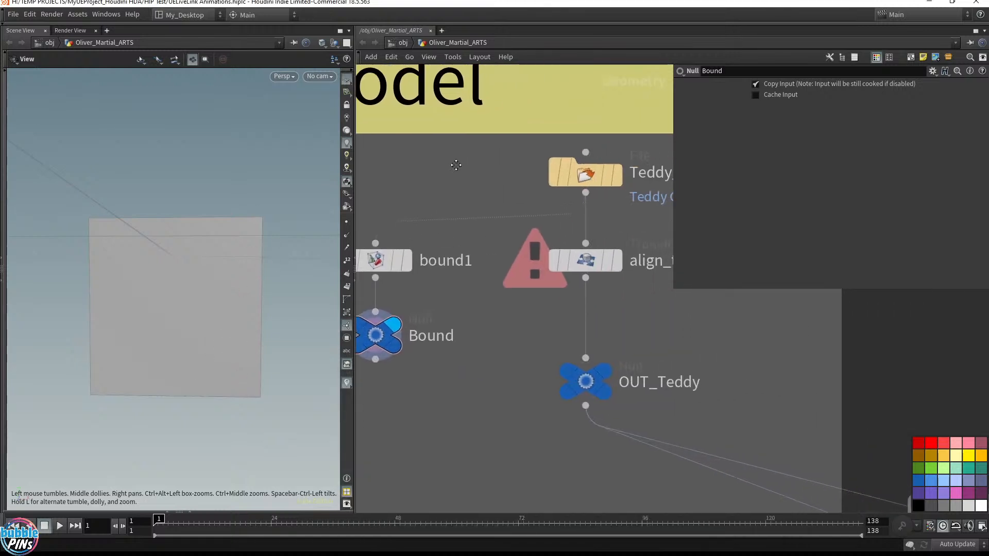
pyautogui.click(608, 176)
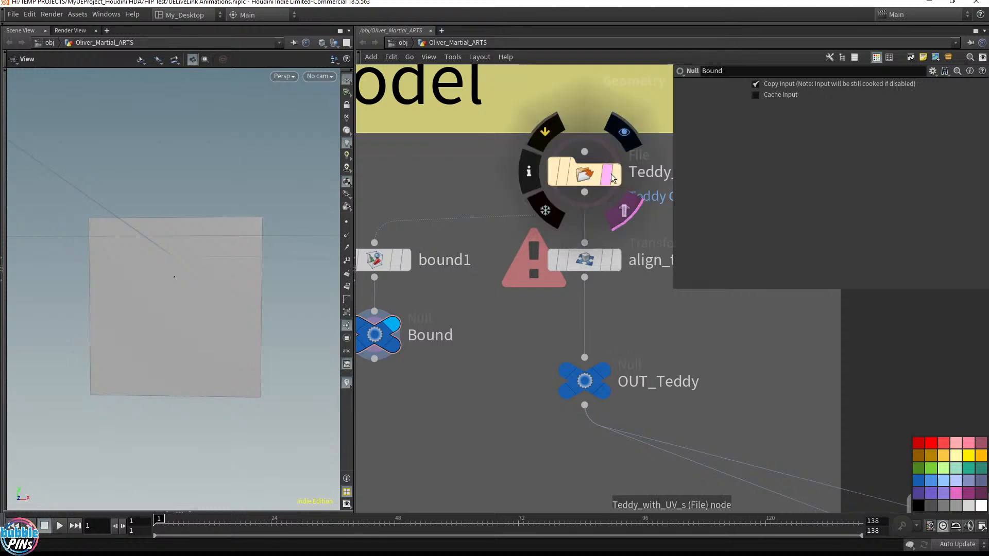
pyautogui.moveTo(178, 230)
pyautogui.mouseDown()
pyautogui.moveTo(159, 263)
pyautogui.moveTo(185, 230)
pyautogui.moveTo(206, 283)
pyautogui.moveTo(244, 274)
pyautogui.mouseUp()
pyautogui.hotkey('shift', 'w')
pyautogui.moveTo(244, 273); pyautogui.dragTo(295, 255, button='middle')
pyautogui.moveTo(295, 255); pyautogui.dragTo(298, 225)
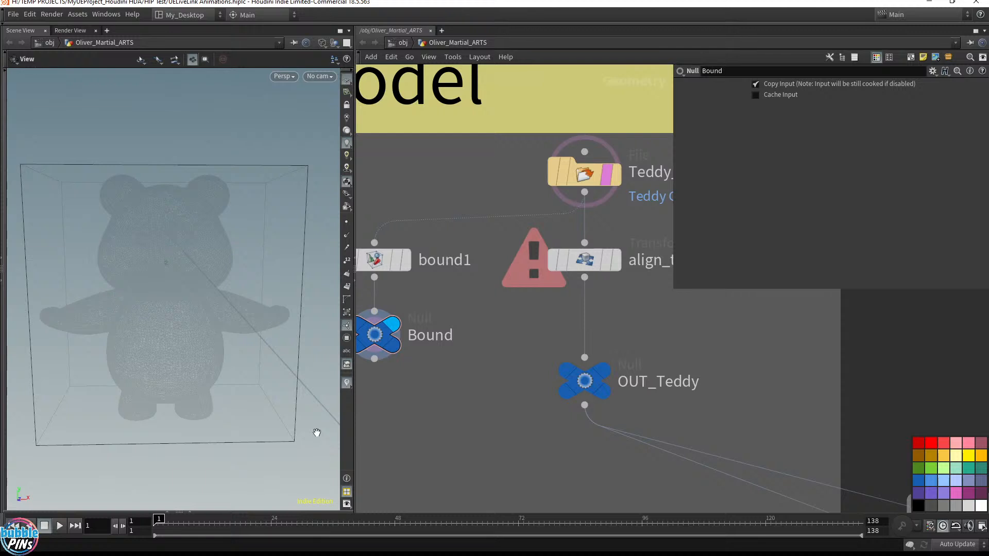
pyautogui.moveTo(591, 257)
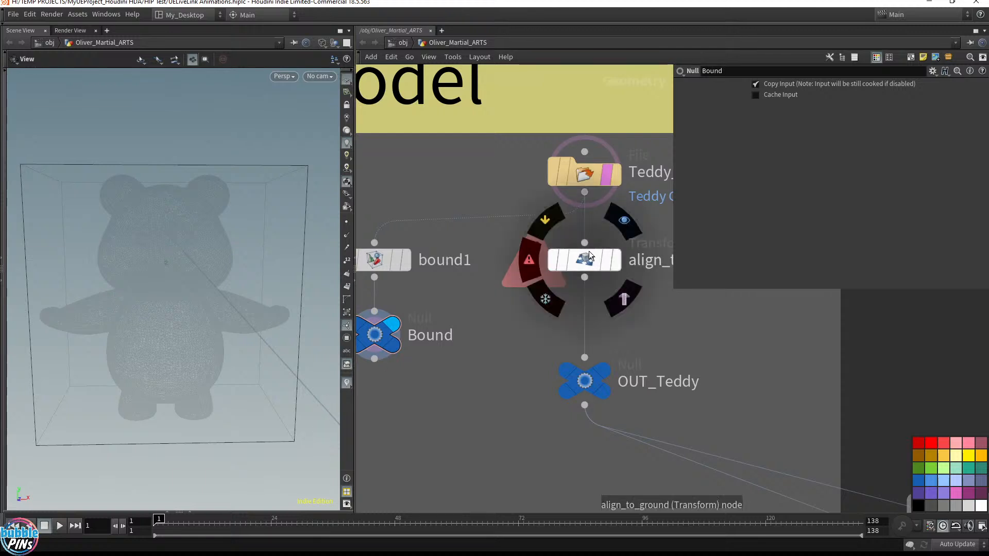
# Select align_to_ground, display the Teddy_with_UV_s node in place of the bounding box, and return the viewport to shaded display.
pyautogui.moveTo(658, 324); pyautogui.dragTo(541, 251)
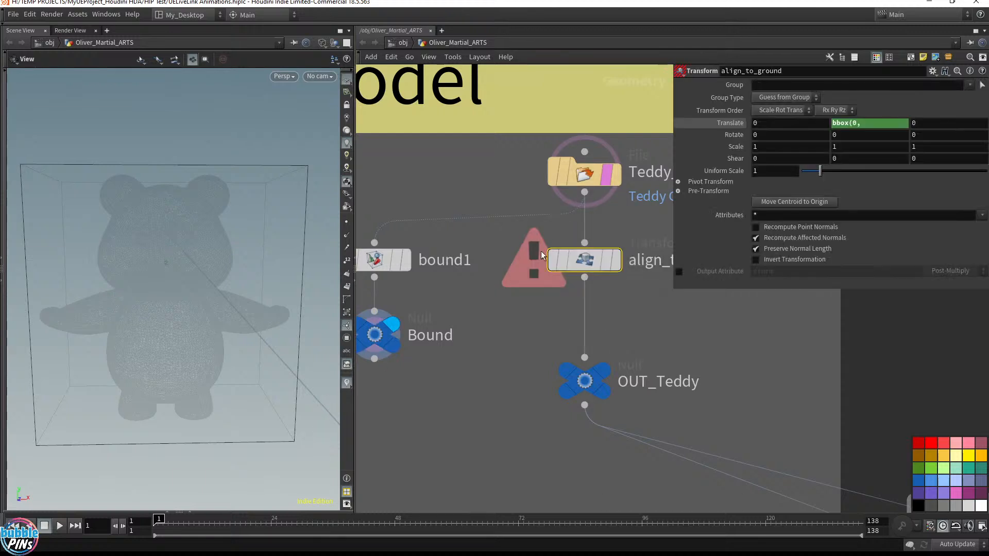
pyautogui.click(377, 262)
pyautogui.moveTo(523, 302); pyautogui.dragTo(626, 245)
pyautogui.moveTo(670, 309); pyautogui.dragTo(623, 370, button='middle')
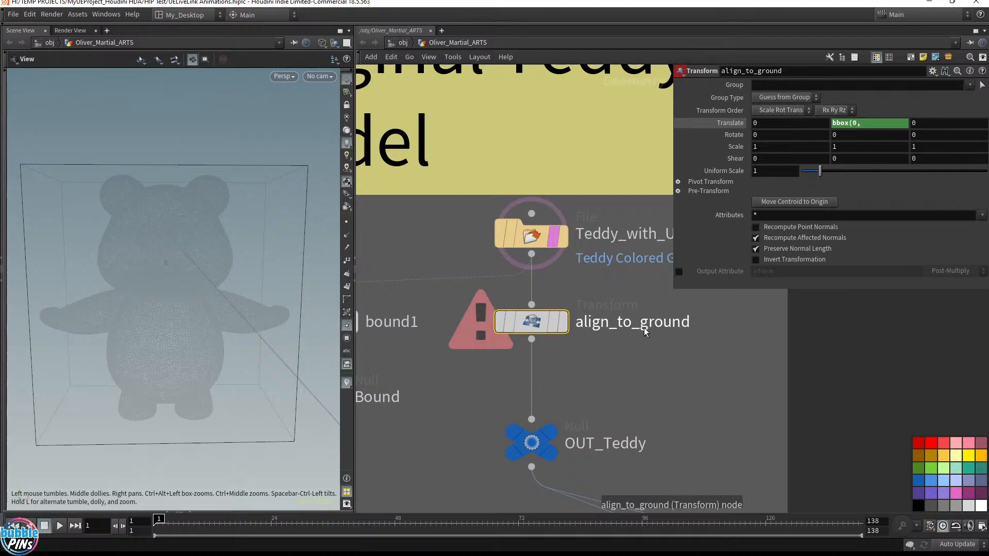
pyautogui.moveTo(177, 320); pyautogui.dragTo(155, 326)
pyautogui.click(565, 243)
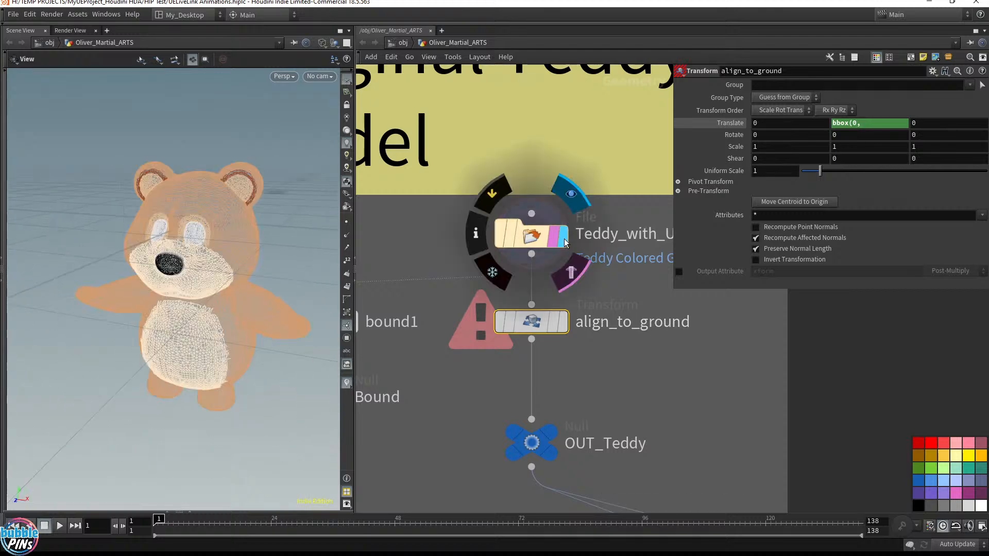
pyautogui.moveTo(216, 270)
pyautogui.mouseDown()
pyautogui.moveTo(231, 262)
pyautogui.moveTo(185, 291)
pyautogui.mouseUp()
pyautogui.press('w')
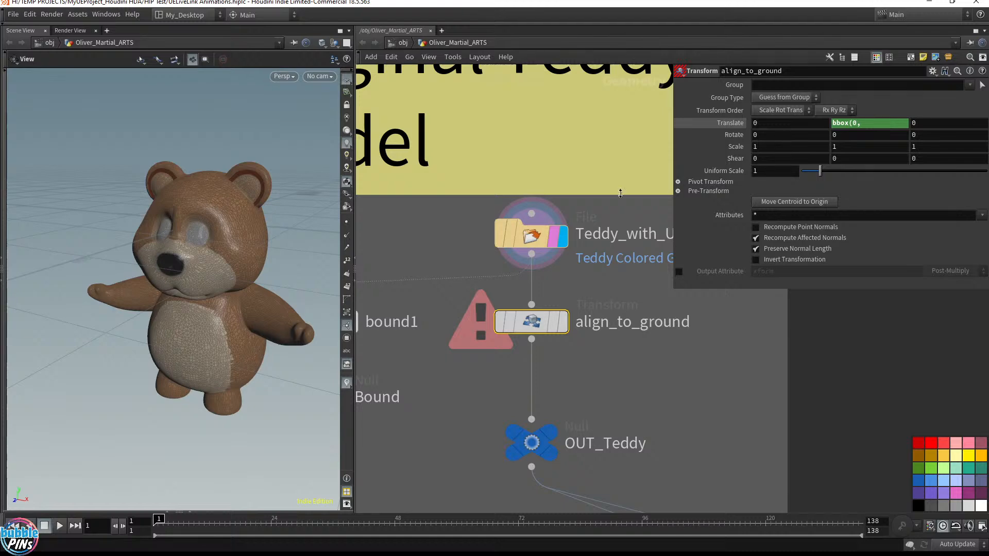
# Complete the Translate Y expression of align_to_ground as bbox(0, D_YMIN).
pyautogui.moveTo(441, 250); pyautogui.dragTo(518, 246, button='middle')
pyautogui.moveTo(453, 242); pyautogui.dragTo(352, 407)
pyautogui.moveTo(434, 290); pyautogui.dragTo(373, 443)
pyautogui.moveTo(777, 378); pyautogui.dragTo(588, 373, button='middle')
pyautogui.moveTo(588, 373); pyautogui.dragTo(390, 272)
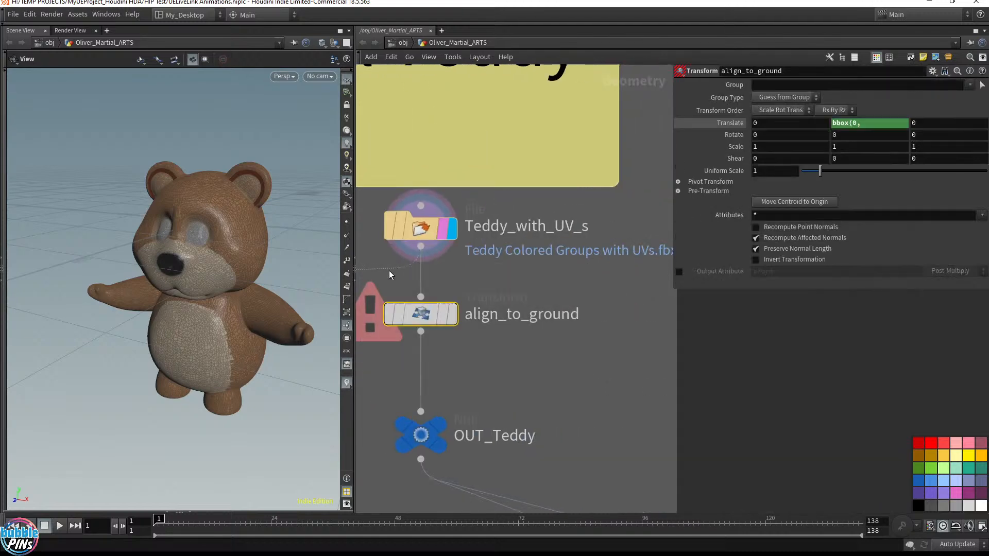
pyautogui.click(882, 123)
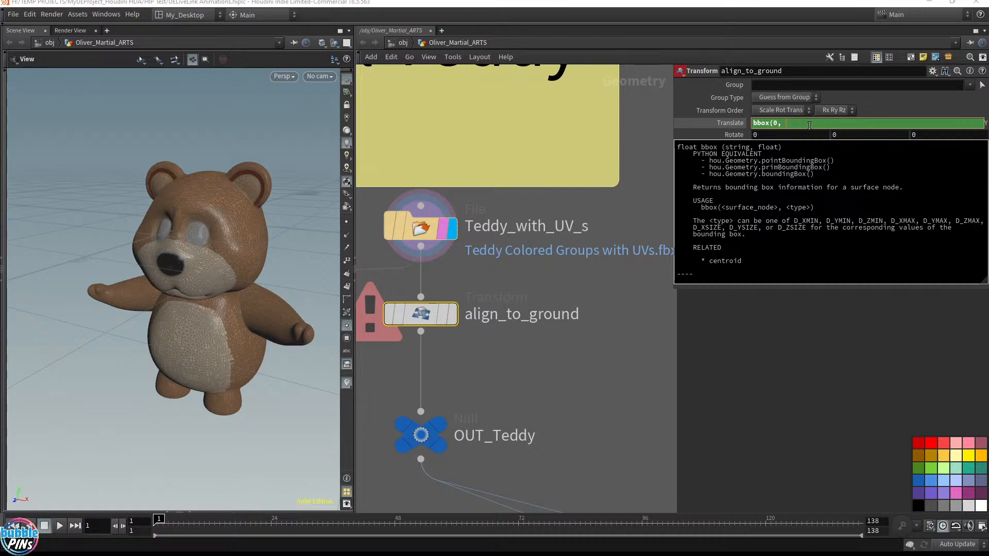
pyautogui.write('D_YMIN')
pyautogui.press('Return')
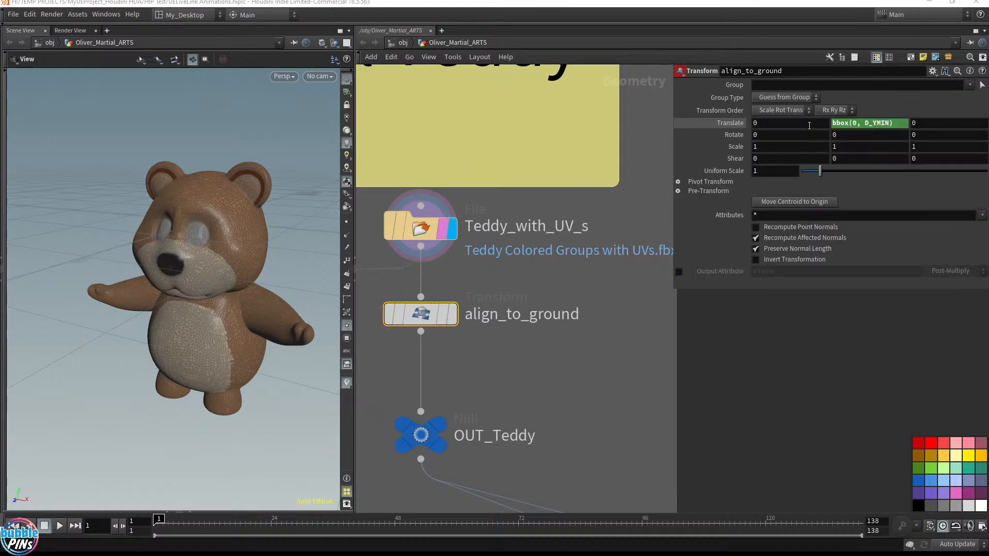
# Display align_to_ground with Teddy_with_UV_s as a template, and show the evaluated Translate value while comparing both teddies.
pyautogui.click(447, 316)
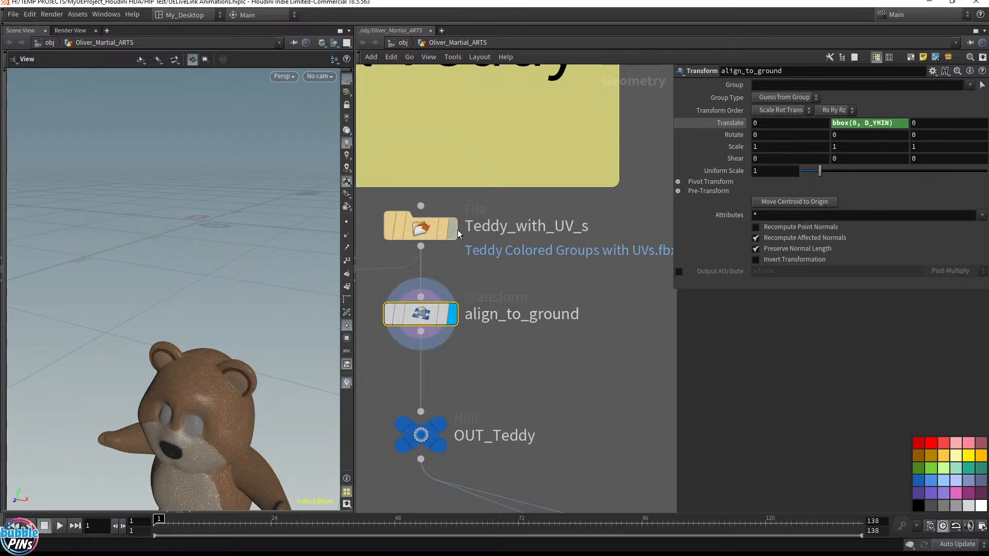
pyautogui.click(443, 229)
pyautogui.moveTo(181, 325); pyautogui.dragTo(223, 317)
pyautogui.scroll(-3, 223, 315)
pyautogui.moveTo(219, 276); pyautogui.dragTo(217, 242, button='right')
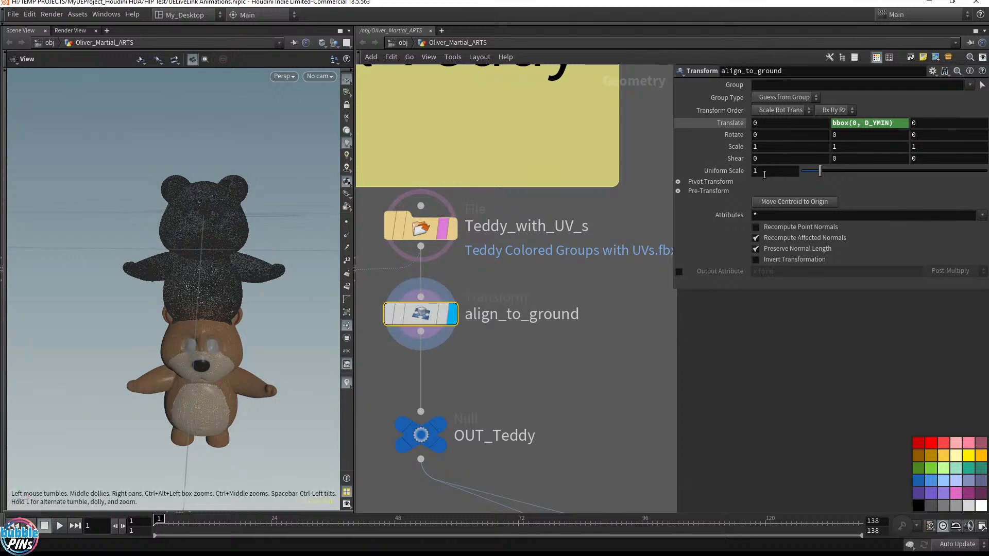
pyautogui.click(731, 124)
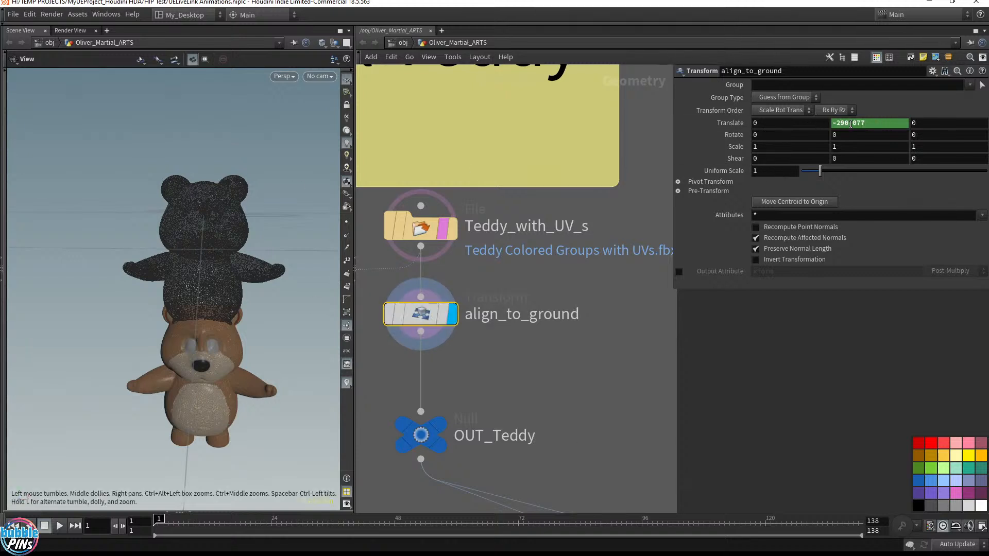
pyautogui.moveTo(222, 326); pyautogui.dragTo(183, 330)
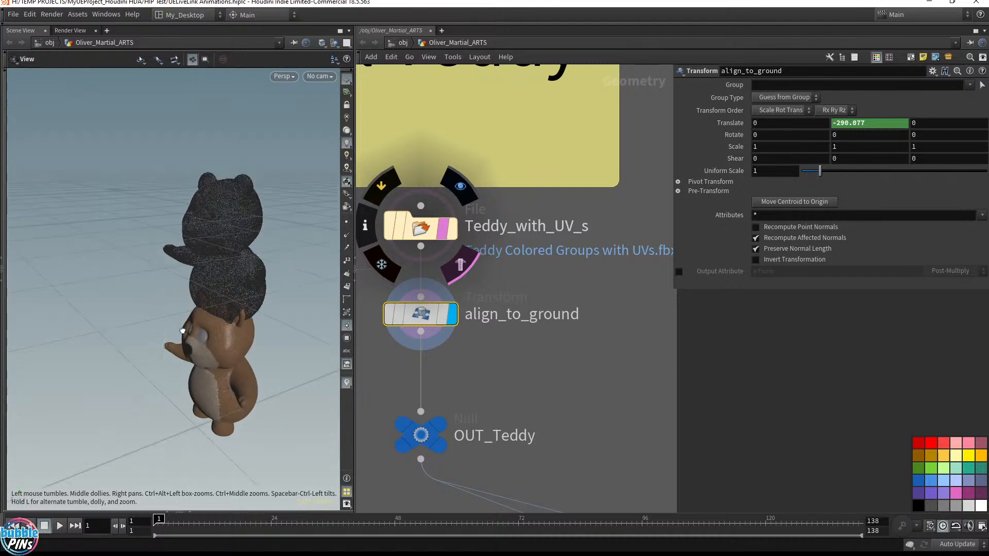
# Negate the Translate Y expression of align_to_ground to -bbox(0, D_YMIN).
pyautogui.click(837, 124)
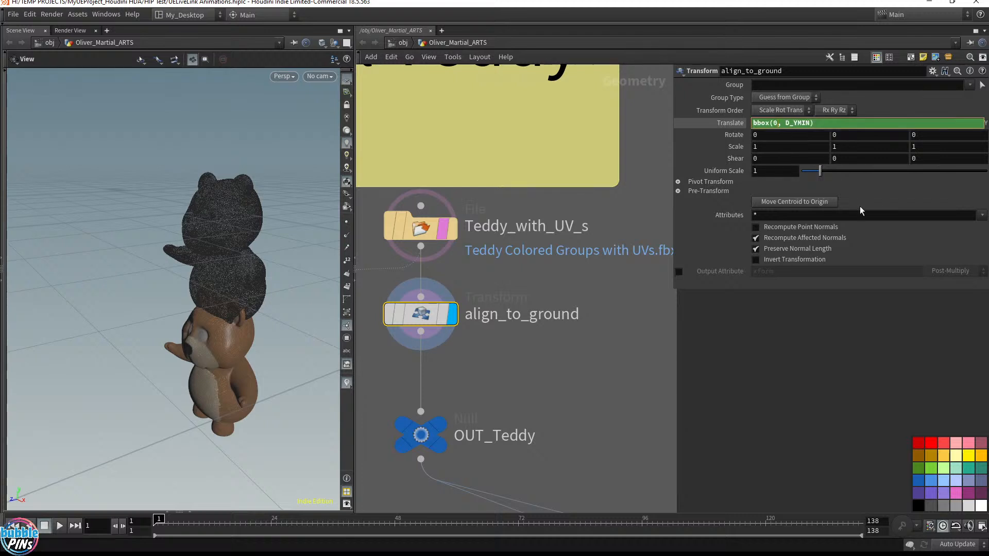
pyautogui.write('-')
pyautogui.press('Return')
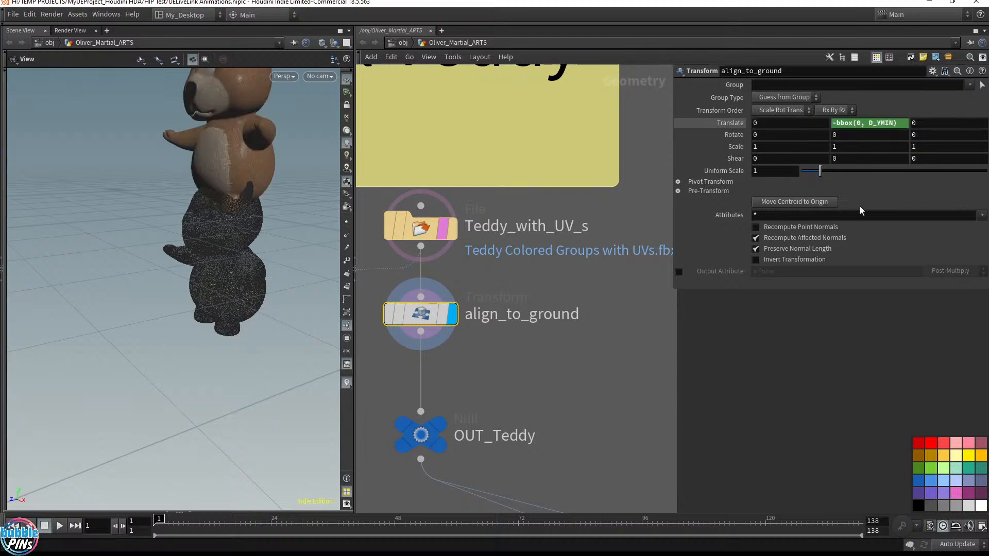
# Turn off the template display of Teddy_with_UV_s and examine the aligned teddy's feet up close.
pyautogui.moveTo(185, 159); pyautogui.dragTo(240, 153)
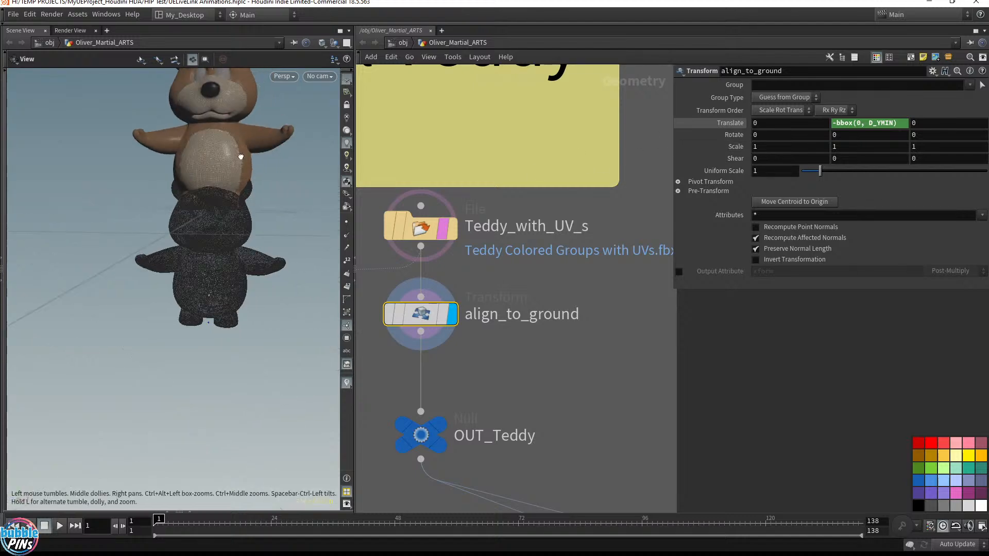
pyautogui.moveTo(240, 153); pyautogui.dragTo(319, 184, button='middle')
pyautogui.click(442, 227)
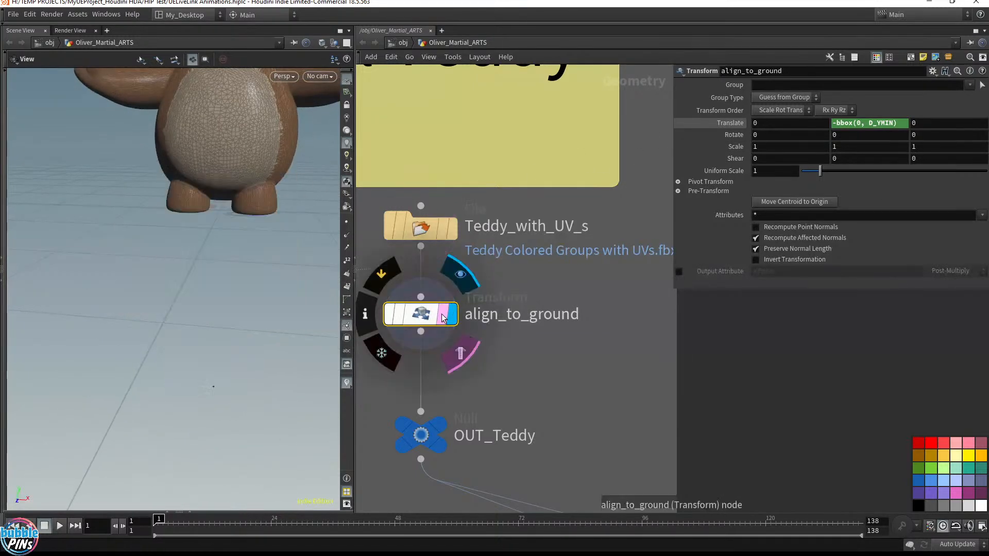
pyautogui.moveTo(217, 217); pyautogui.dragTo(567, 207, button='middle')
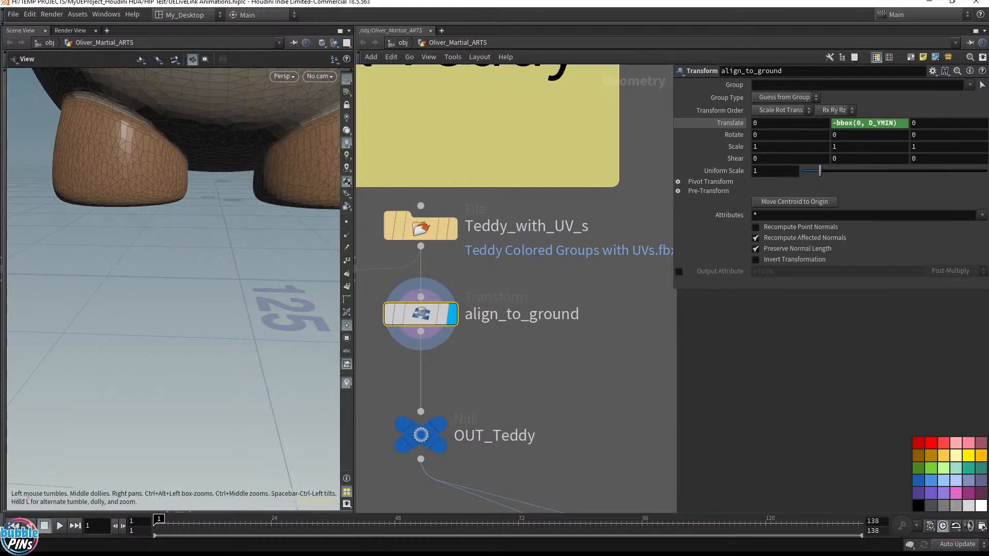
# Switch to the YouTube live chat in Firefox and highlight the message "i remember i've done it, i'll look it up".
pyautogui.hotkey('alt', 'Tab')
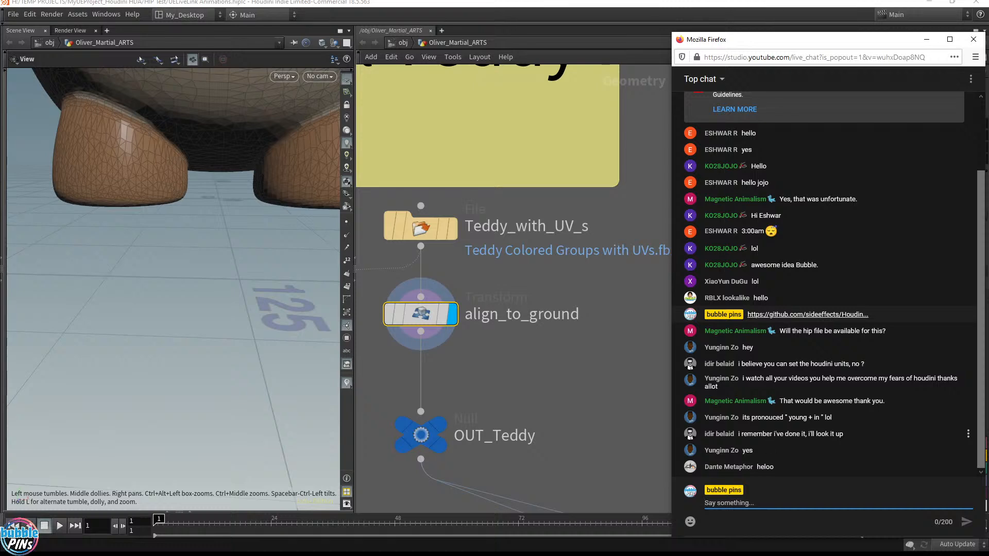
pyautogui.moveTo(723, 433); pyautogui.dragTo(870, 444)
pyautogui.click(757, 446)
pyautogui.moveTo(739, 434); pyautogui.dragTo(844, 434)
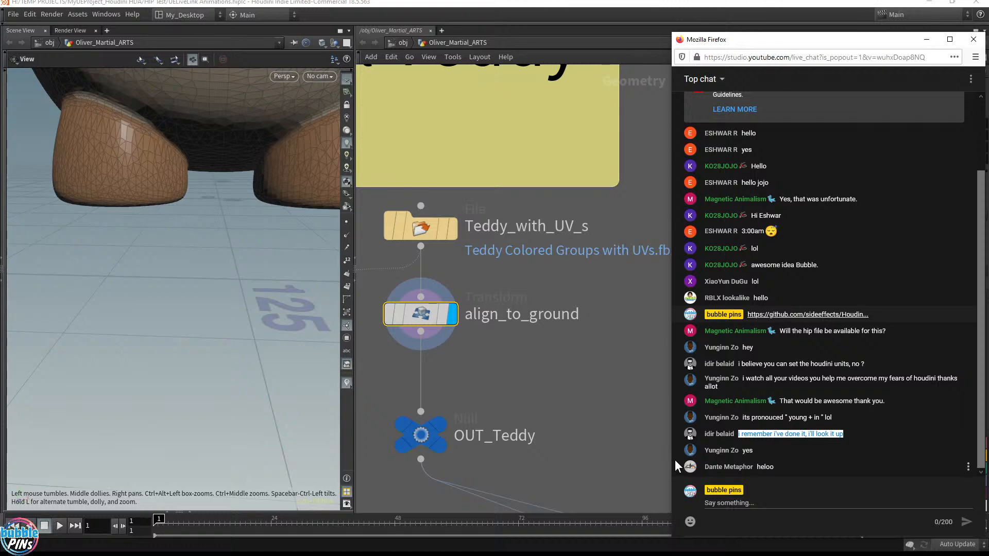
# Return to Houdini, frame the aligned teddy in the viewport and examine it from the front together with the Original Teddy Model network.
pyautogui.click(562, 388)
pyautogui.scroll(-3, 561, 388)
pyautogui.scroll(-3, 561, 388)
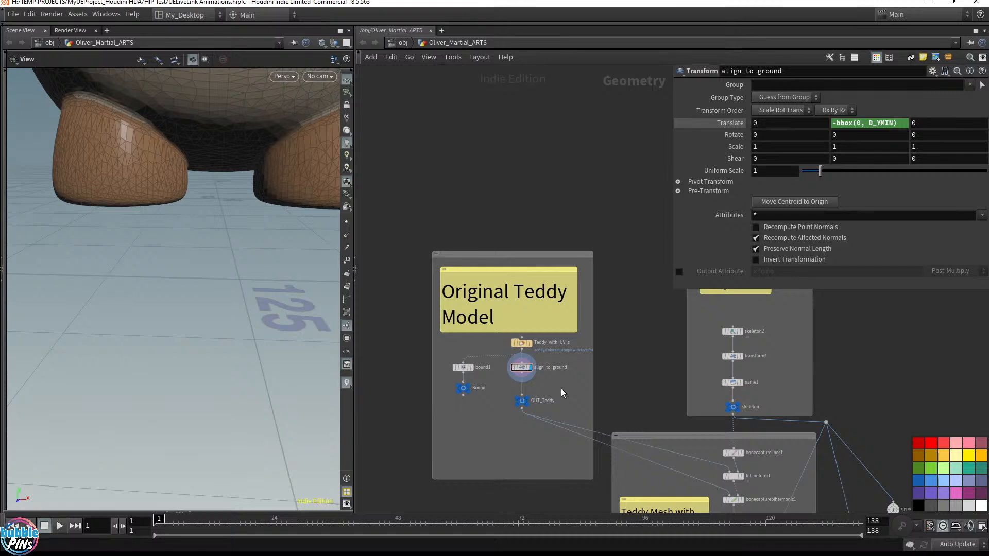
pyautogui.moveTo(561, 389); pyautogui.dragTo(561, 379, button='middle')
pyautogui.moveTo(232, 157); pyautogui.dragTo(199, 188)
pyautogui.press('f')
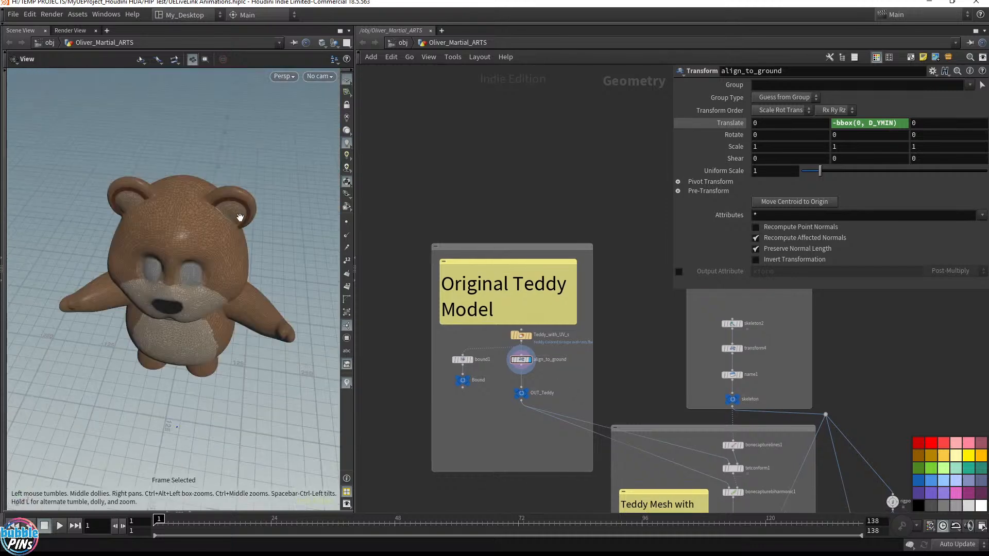
pyautogui.moveTo(240, 218); pyautogui.dragTo(233, 205)
pyautogui.moveTo(609, 390); pyautogui.dragTo(605, 353, button='middle')
pyautogui.moveTo(225, 303); pyautogui.dragTo(236, 282)
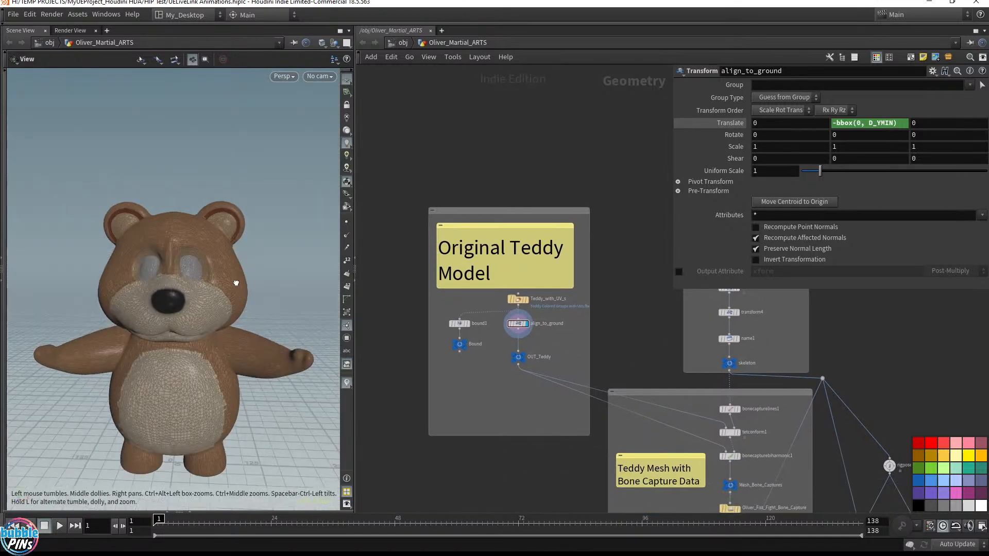
pyautogui.moveTo(237, 282); pyautogui.dragTo(242, 241, button='middle')
pyautogui.scroll(4, 558, 381)
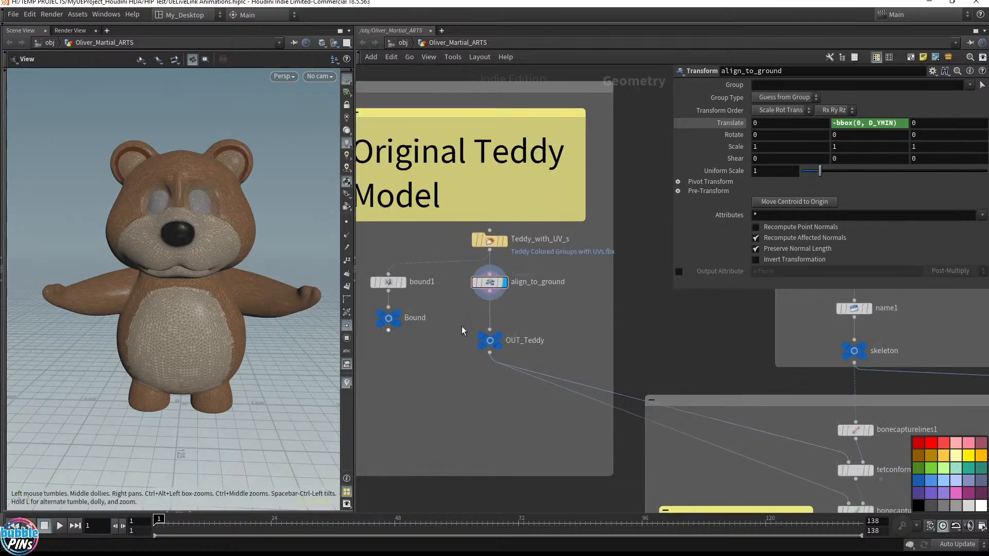
# Display the skeleton null of the Teddy Skeleton network and frame it in the viewport.
pyautogui.moveTo(863, 353); pyautogui.dragTo(768, 415, button='middle')
pyautogui.click(768, 414)
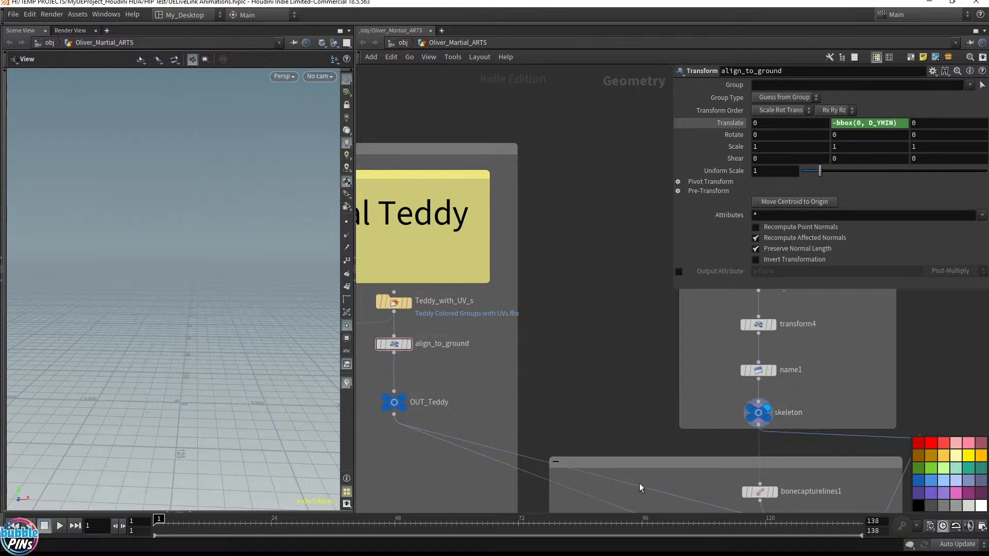
pyautogui.press('f')
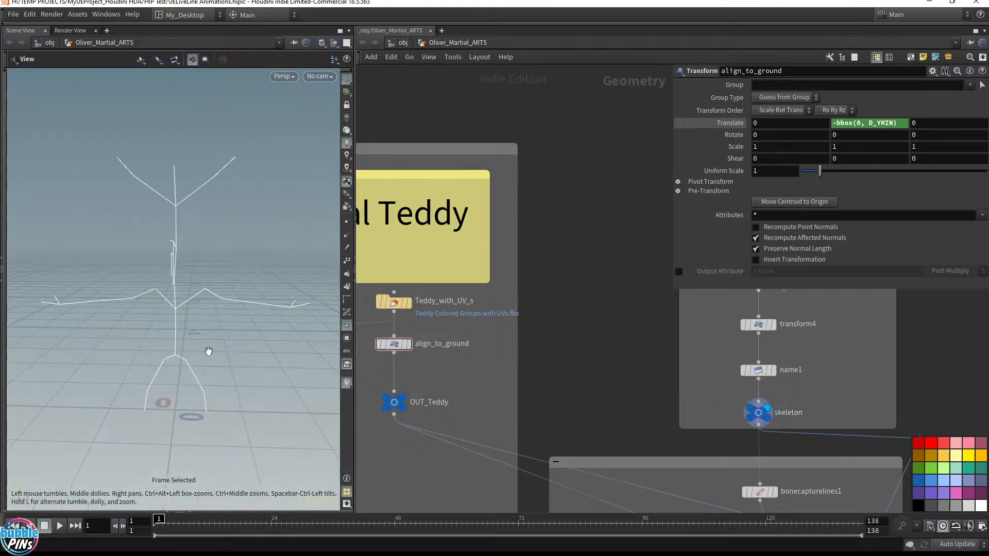
pyautogui.scroll(-4, 669, 398)
pyautogui.scroll(1, 669, 412)
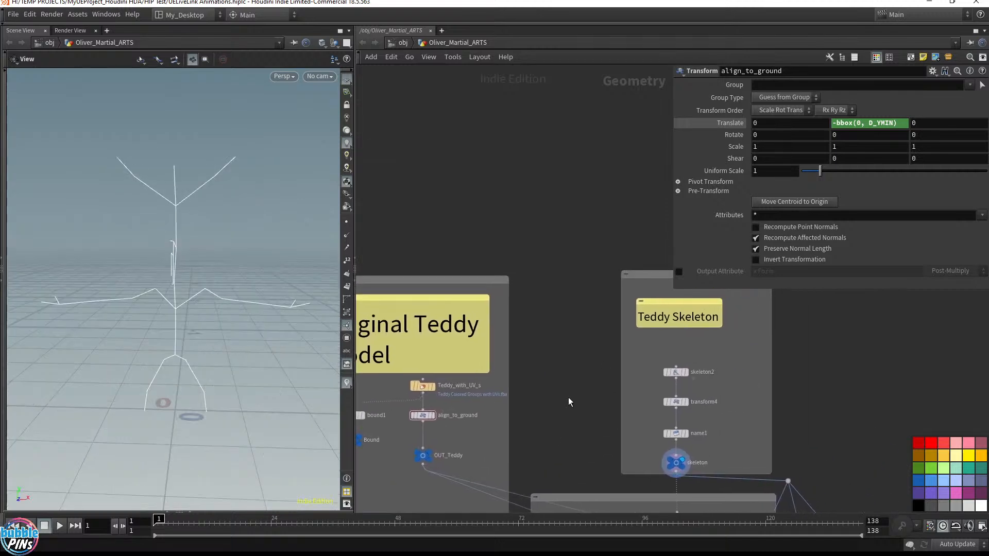
# Hide the node parameters and place a Match Size node below the skeleton null.
pyautogui.moveTo(668, 426); pyautogui.dragTo(690, 438)
pyautogui.moveTo(670, 390); pyautogui.dragTo(671, 413)
pyautogui.click(569, 443)
pyautogui.moveTo(567, 444); pyautogui.dragTo(669, 342, button='middle')
pyautogui.press('p')
pyautogui.scroll(4, 628, 319)
pyautogui.scroll(-1, 680, 338)
pyautogui.press('Tab')
pyautogui.write('match s')
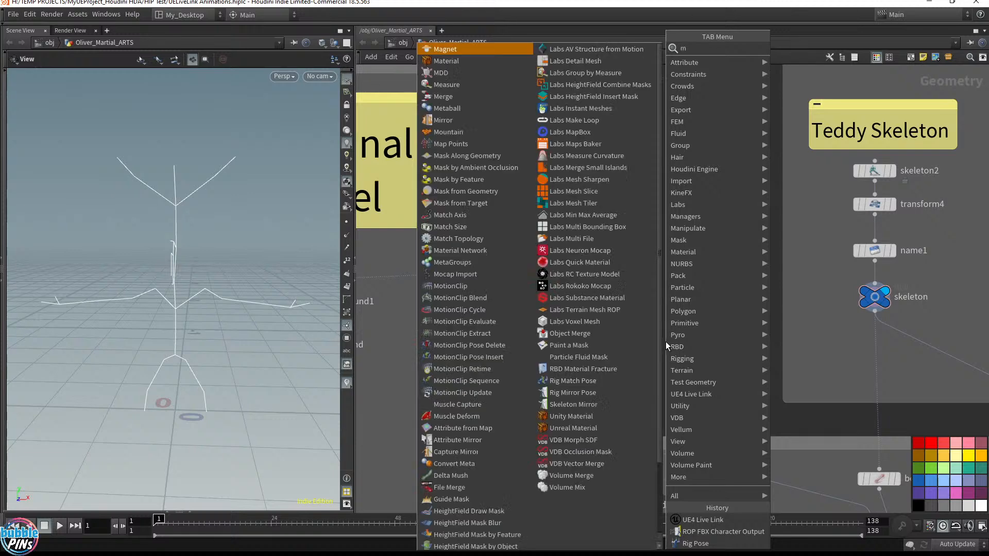
pyautogui.press('Return')
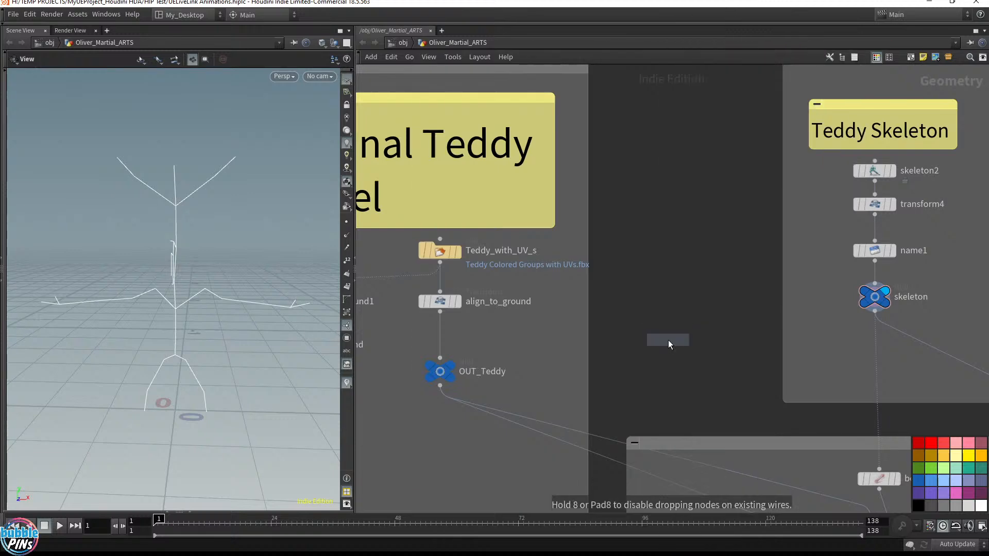
pyautogui.click(824, 355)
# Template the OUT_Teddy node and compare the teddy mesh's size with the skeleton in the viewport.
pyautogui.moveTo(888, 294)
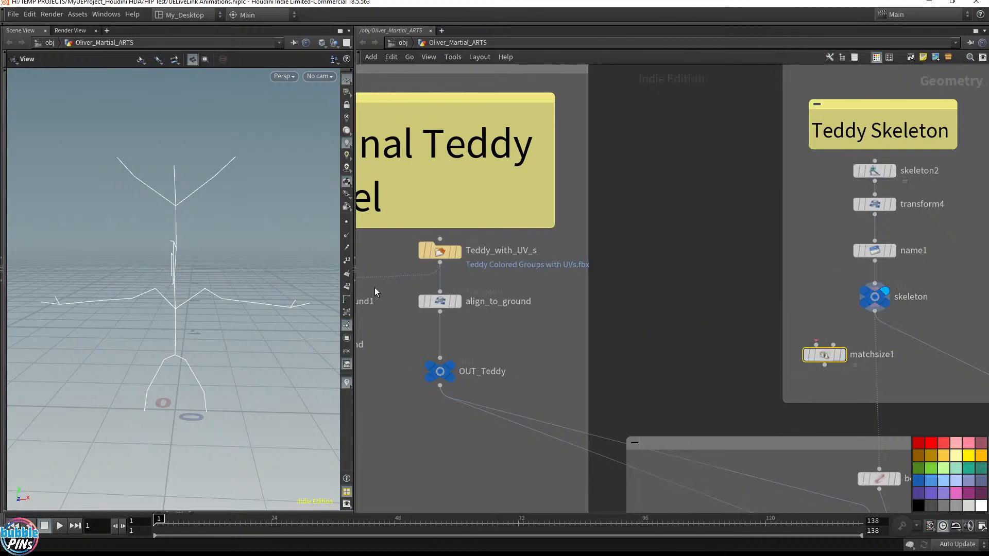
pyautogui.click(451, 378)
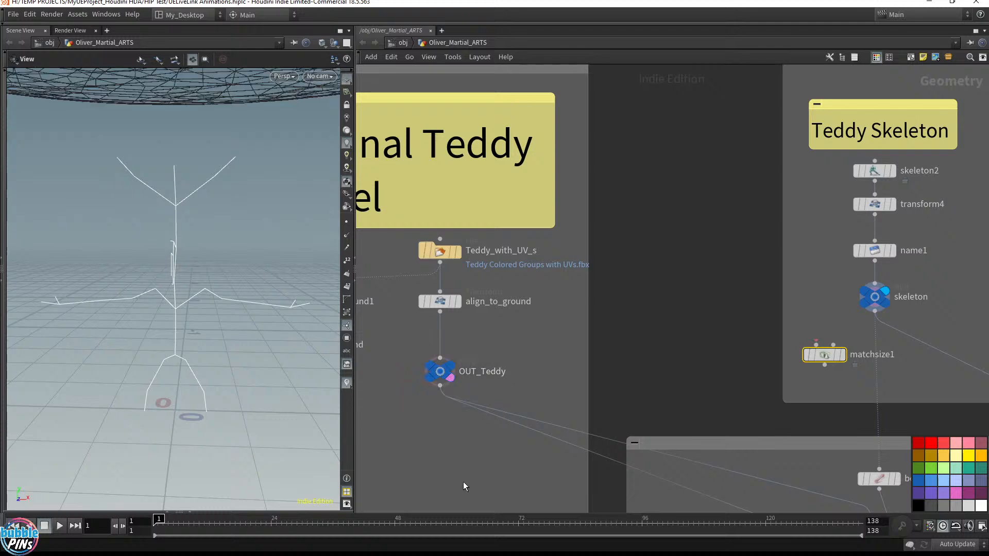
pyautogui.moveTo(229, 161)
pyautogui.mouseDown(button='middle')
pyautogui.moveTo(252, 170)
pyautogui.moveTo(51, 285)
pyautogui.moveTo(140, 271)
pyautogui.mouseUp(button='middle')
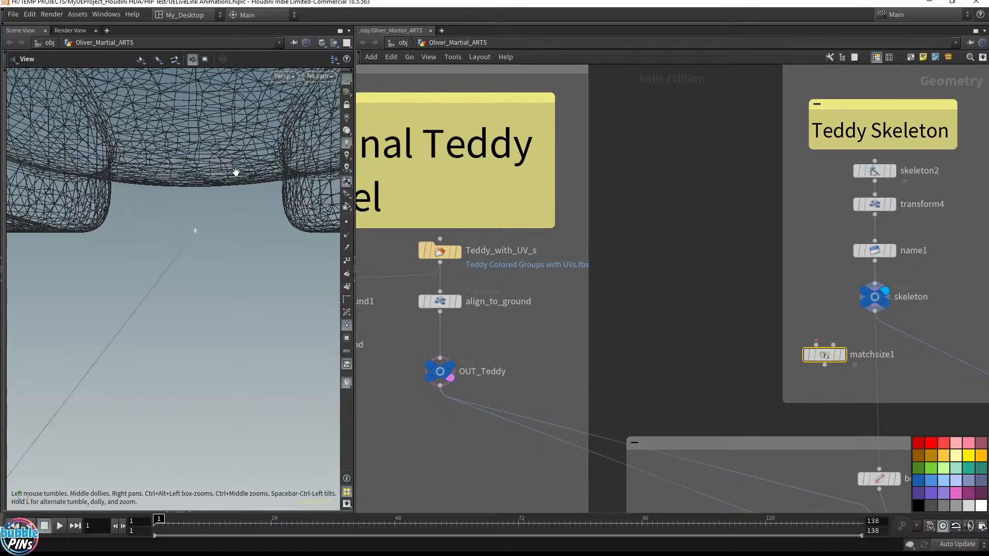
pyautogui.moveTo(143, 143); pyautogui.dragTo(149, 181)
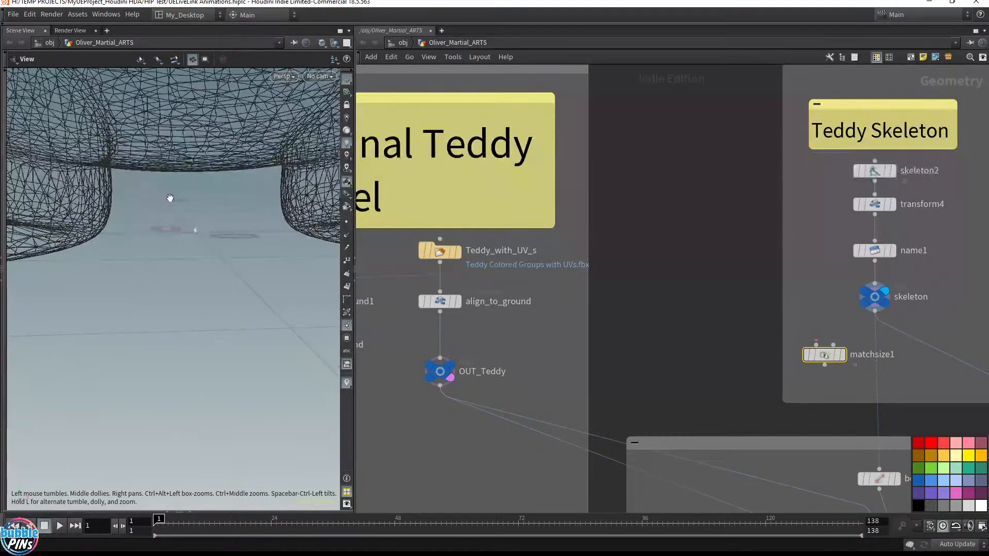
pyautogui.moveTo(170, 199); pyautogui.dragTo(462, 187, button='middle')
pyautogui.moveTo(265, 254); pyautogui.dragTo(207, 237, button='right')
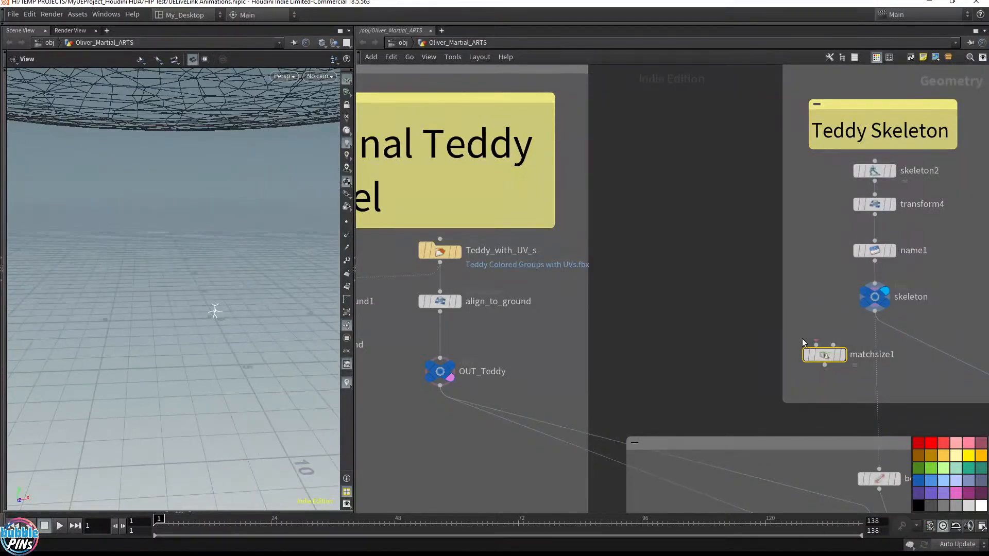
# Wire skeleton into the first input of matchsize1 and OUT_Teddy into its second, moving OUT_Teddy slightly closer to align_to_ground.
pyautogui.moveTo(816, 344); pyautogui.dragTo(875, 311)
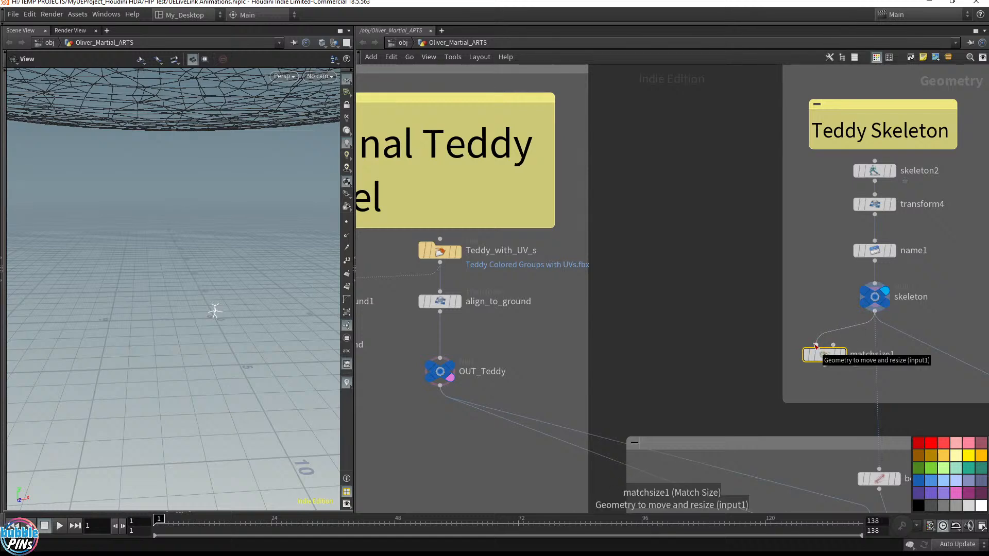
pyautogui.click(833, 345)
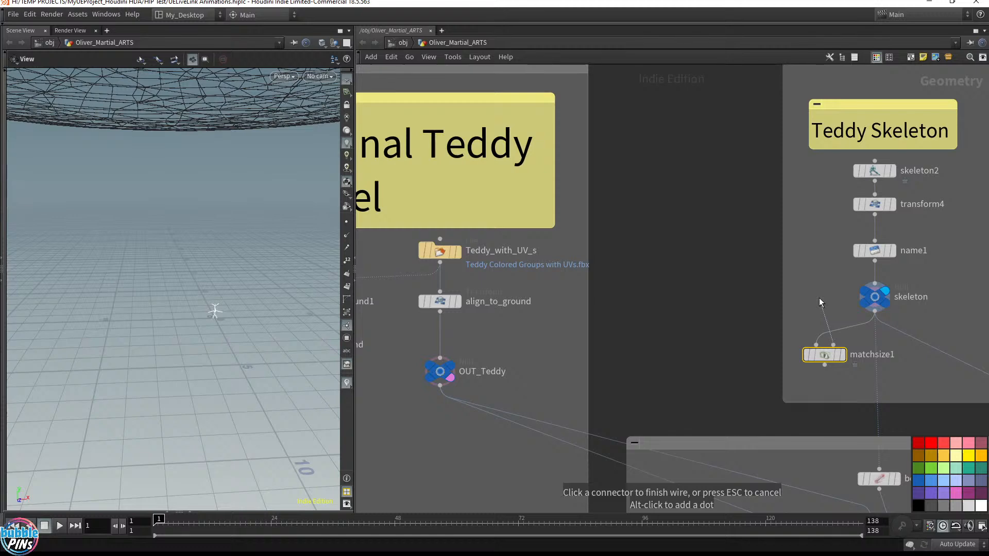
pyautogui.click(446, 374)
pyautogui.moveTo(446, 374); pyautogui.dragTo(444, 348)
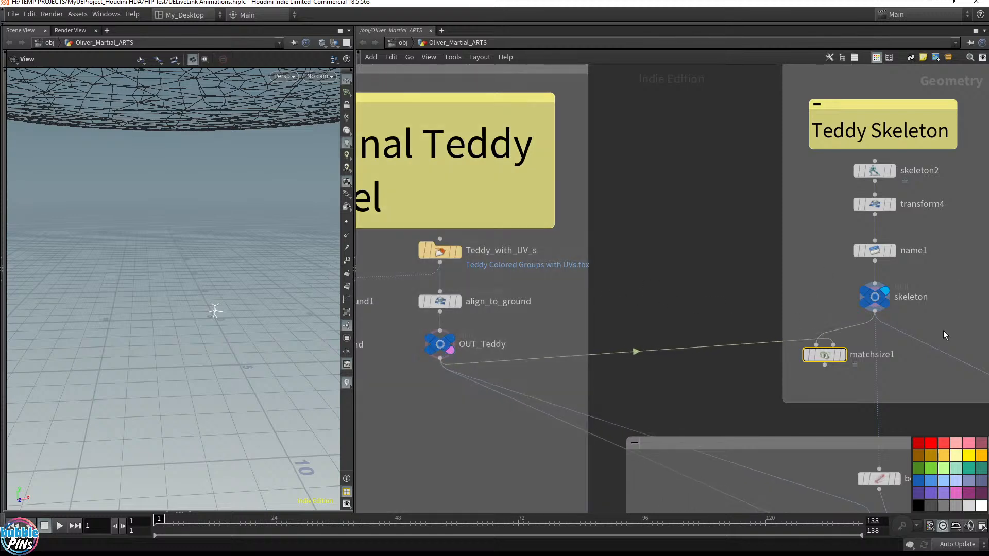
# Insert matchsize1 between name1 and skeleton, taking its first input from name1, and display its result.
pyautogui.click(844, 359)
pyautogui.moveTo(712, 391); pyautogui.dragTo(584, 398, button='middle')
pyautogui.moveTo(713, 359); pyautogui.dragTo(753, 382)
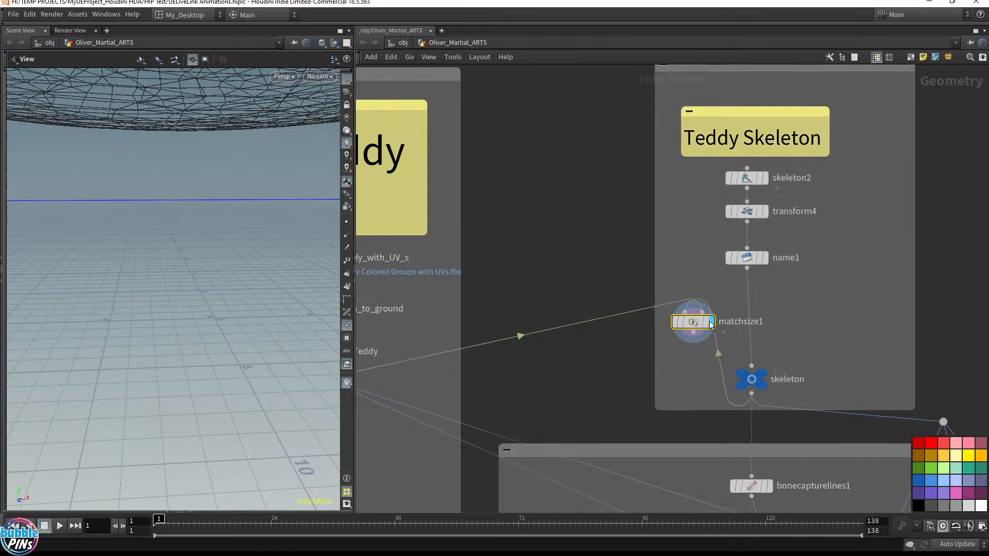
pyautogui.click(685, 311)
pyautogui.click(745, 277)
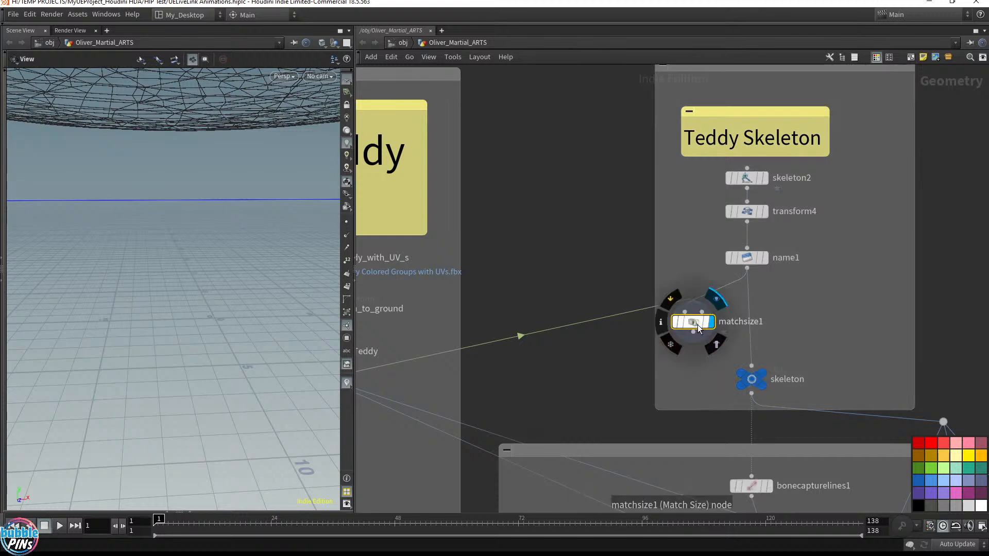
pyautogui.moveTo(684, 327); pyautogui.dragTo(756, 323)
pyautogui.click(710, 341)
pyautogui.click(752, 365)
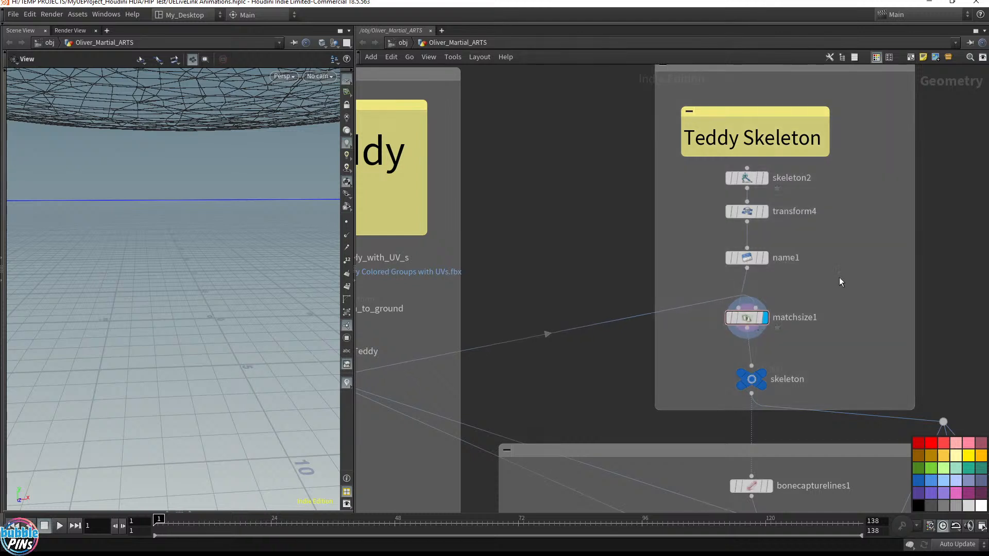
# Show the matchsize1 parameters and enable Scale to Fit with Uniform Scale.
pyautogui.press('p')
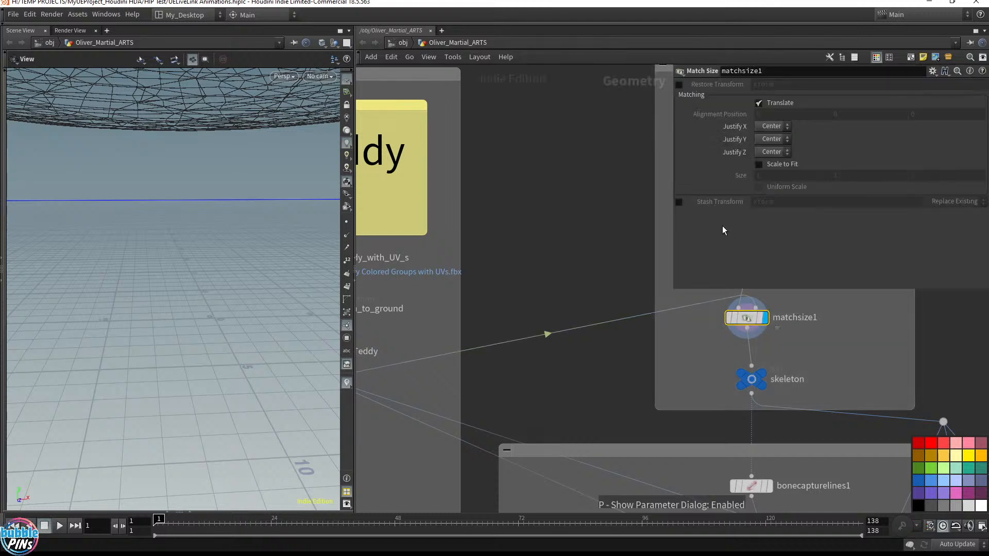
pyautogui.moveTo(828, 364); pyautogui.dragTo(932, 412, button='middle')
pyautogui.scroll(-3, 763, 355)
pyautogui.scroll(3, 815, 404)
pyautogui.press('c')
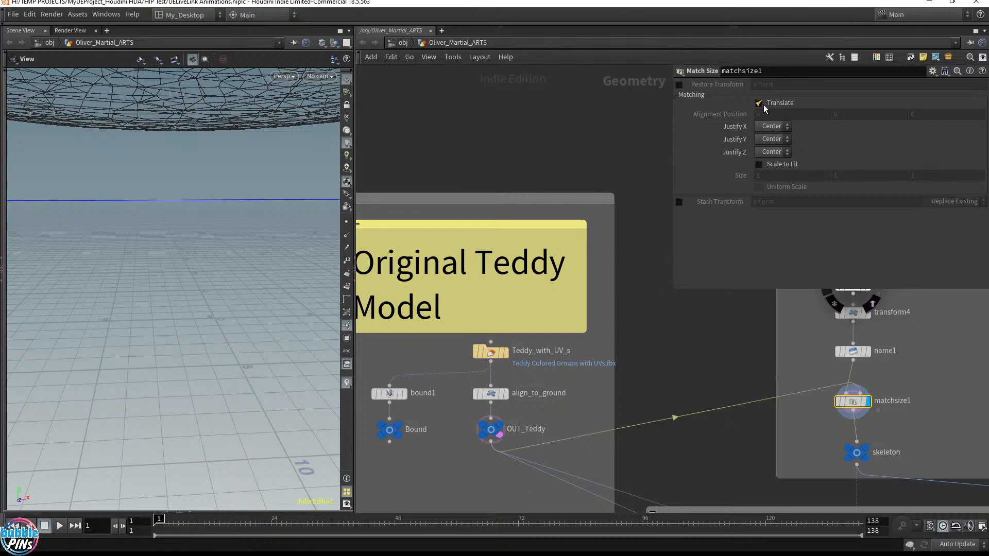
pyautogui.click(760, 166)
pyautogui.click(782, 187)
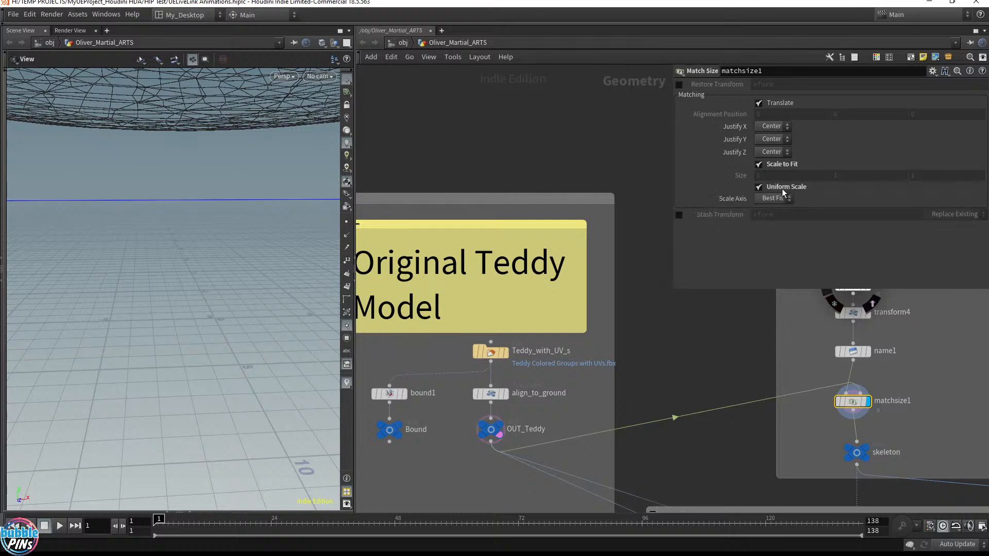
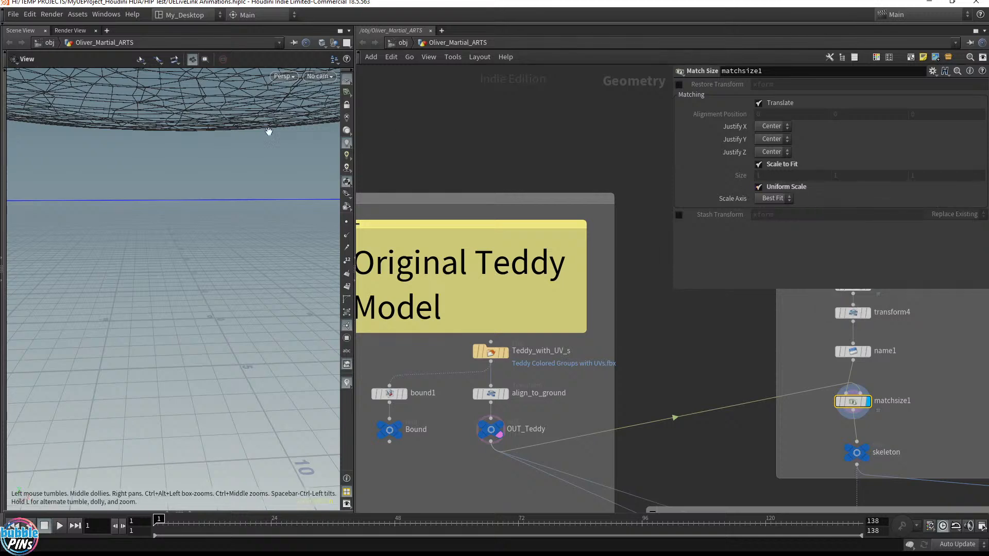
# Frame the teddy and matched skeleton, and examine their alignment from several angles with Translate switched off and back on.
pyautogui.scroll(-4, 261, 142)
pyautogui.press('f')
pyautogui.moveTo(261, 145); pyautogui.dragTo(127, 204)
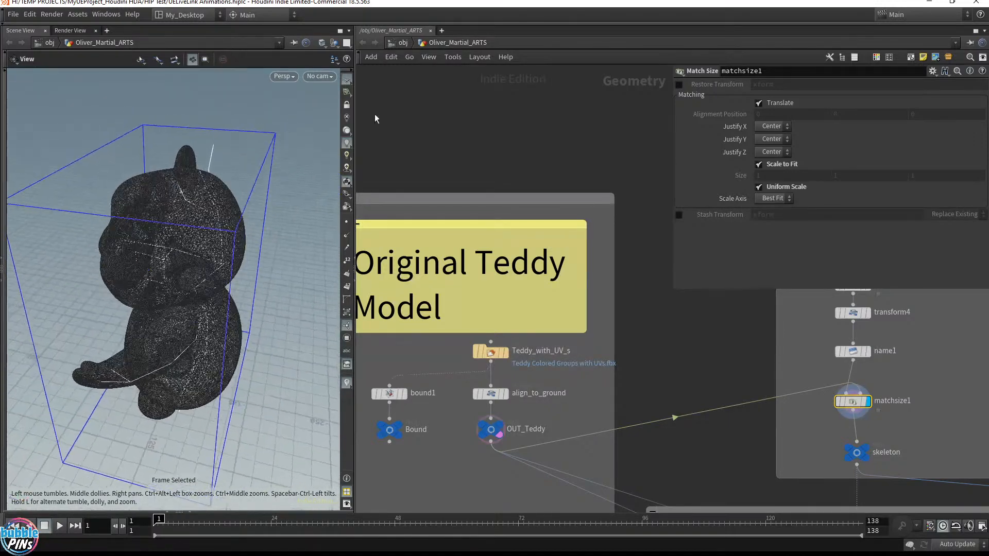
pyautogui.click(759, 104)
pyautogui.click(759, 104)
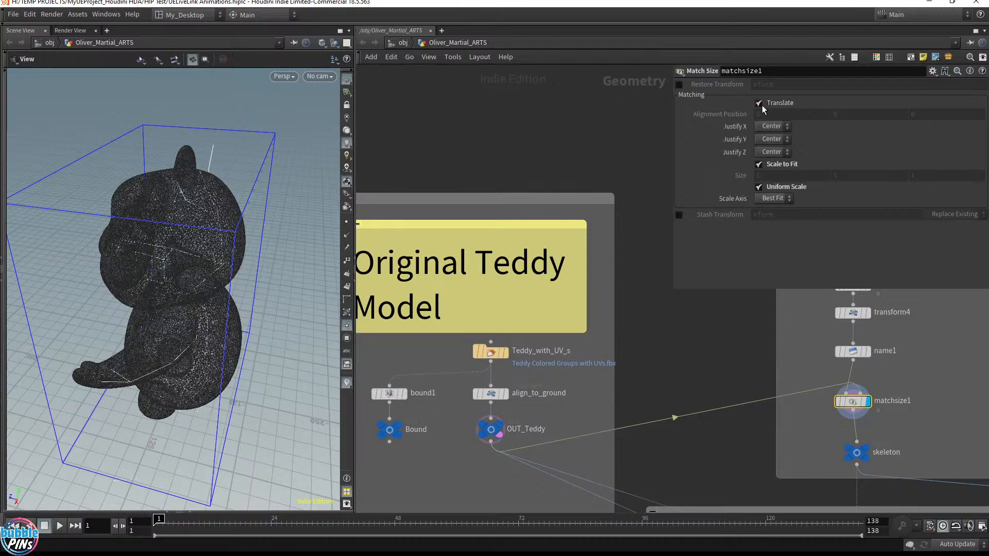
pyautogui.moveTo(918, 433); pyautogui.dragTo(875, 355, button='middle')
pyautogui.moveTo(301, 272); pyautogui.dragTo(322, 242)
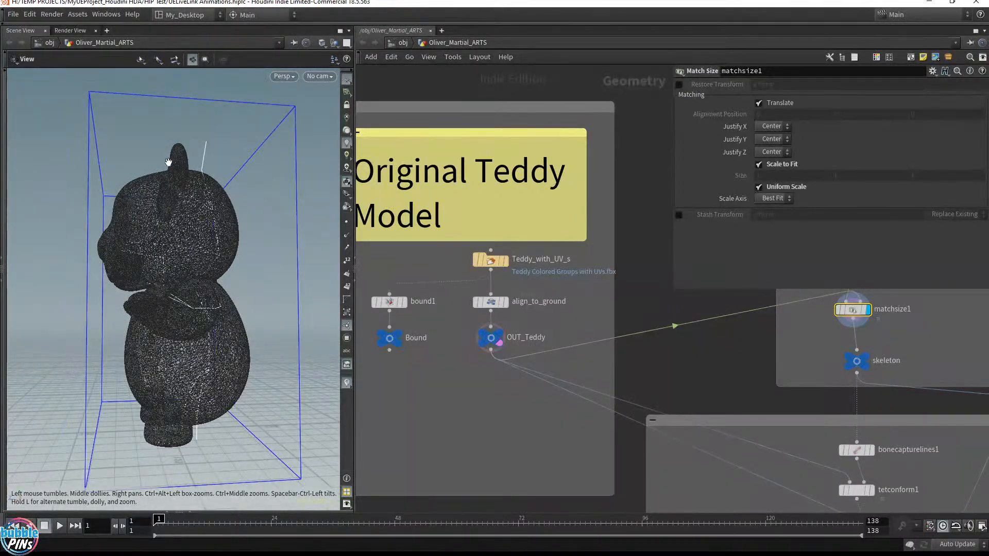
pyautogui.moveTo(194, 173); pyautogui.dragTo(247, 227)
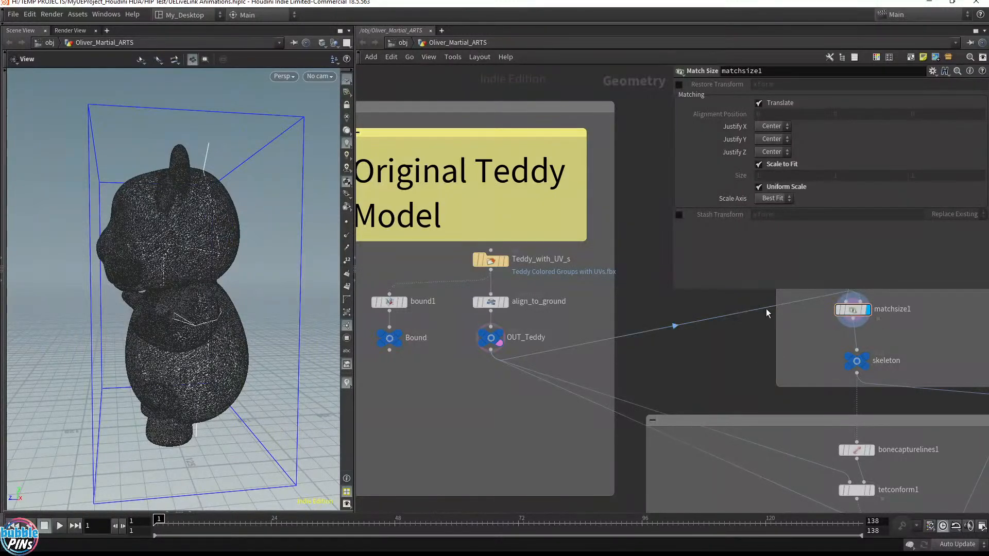
# Hide the parameters and compare the skeleton's size at name1 and at matchsize1 against the teddy mesh.
pyautogui.press('p')
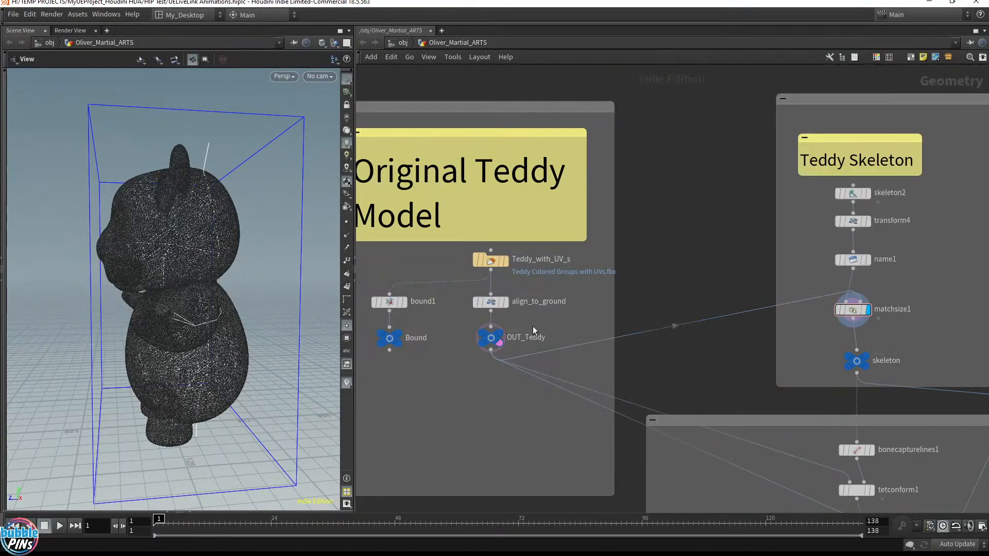
pyautogui.moveTo(876, 311)
pyautogui.click(870, 260)
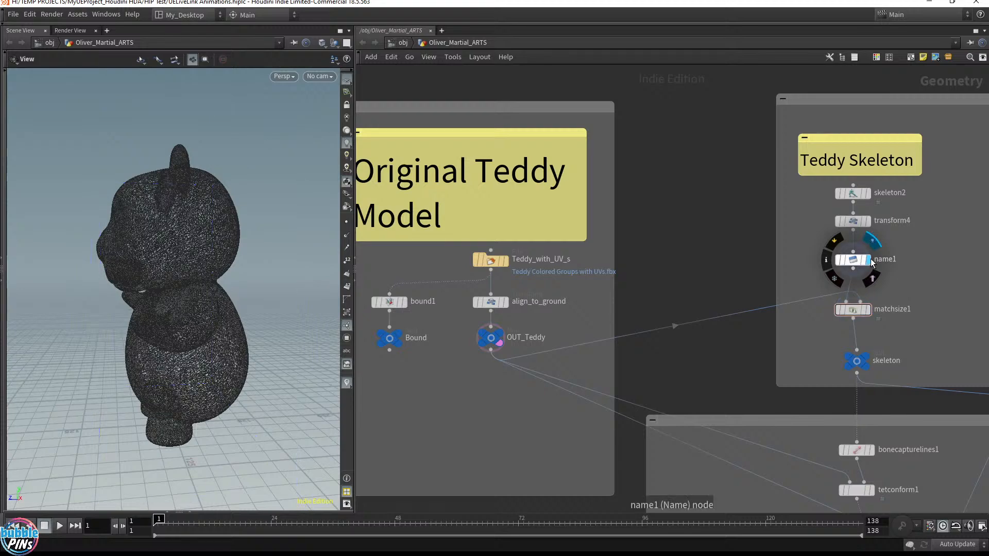
pyautogui.click(840, 262)
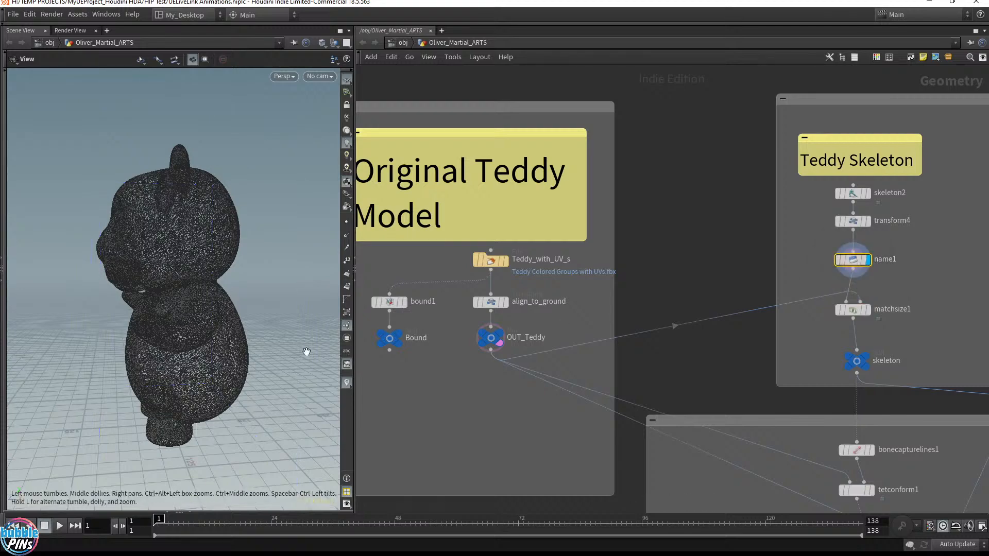
pyautogui.moveTo(77, 443); pyautogui.dragTo(136, 447)
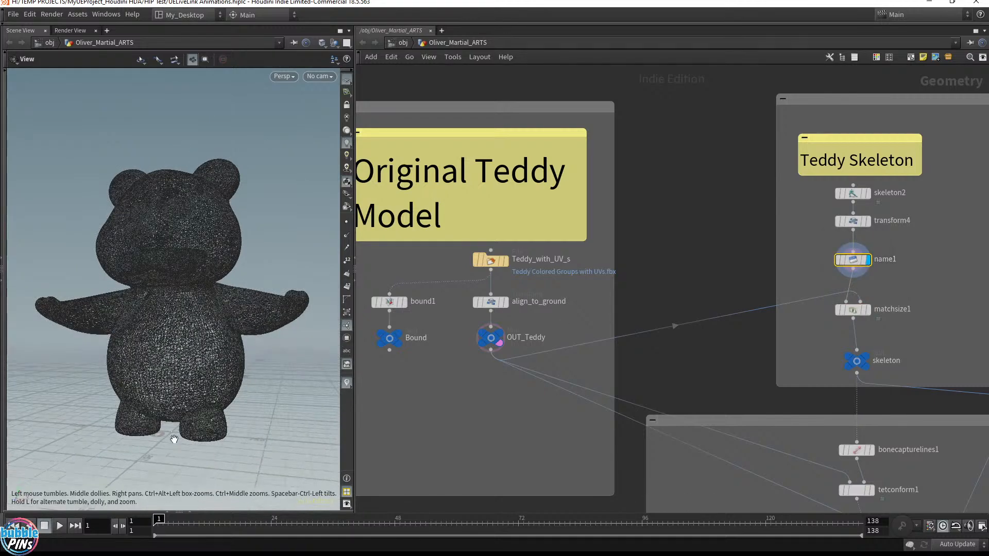
pyautogui.click(868, 311)
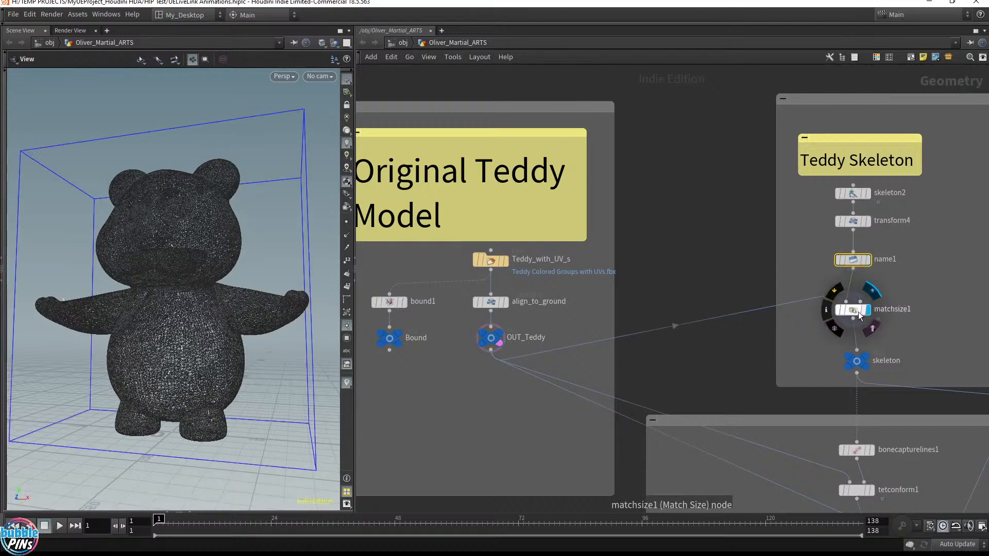
pyautogui.moveTo(170, 196); pyautogui.dragTo(206, 160)
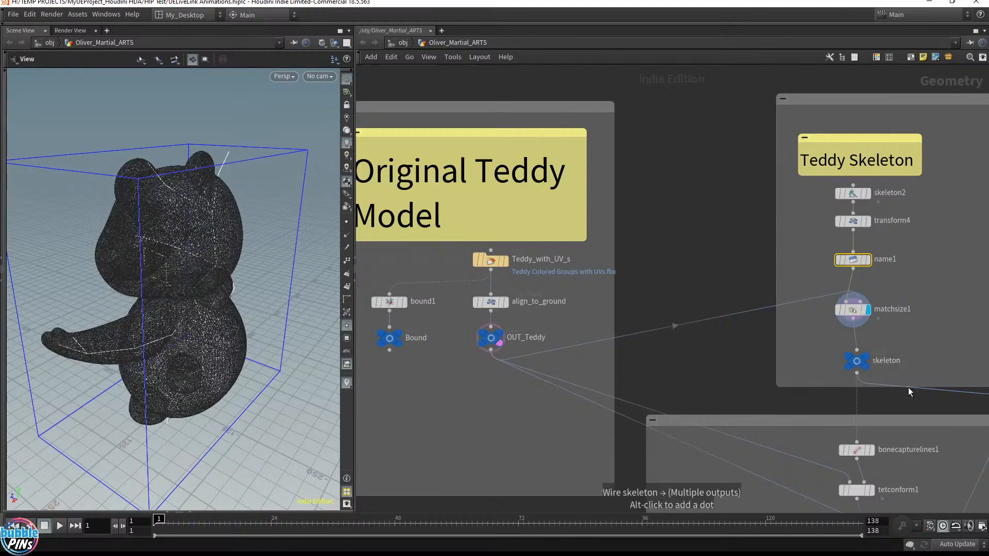
# Insert a Transform node between matchsize1 and skeleton, spacing the nodes out inside the Teddy Skeleton box.
pyautogui.moveTo(819, 386); pyautogui.dragTo(813, 404)
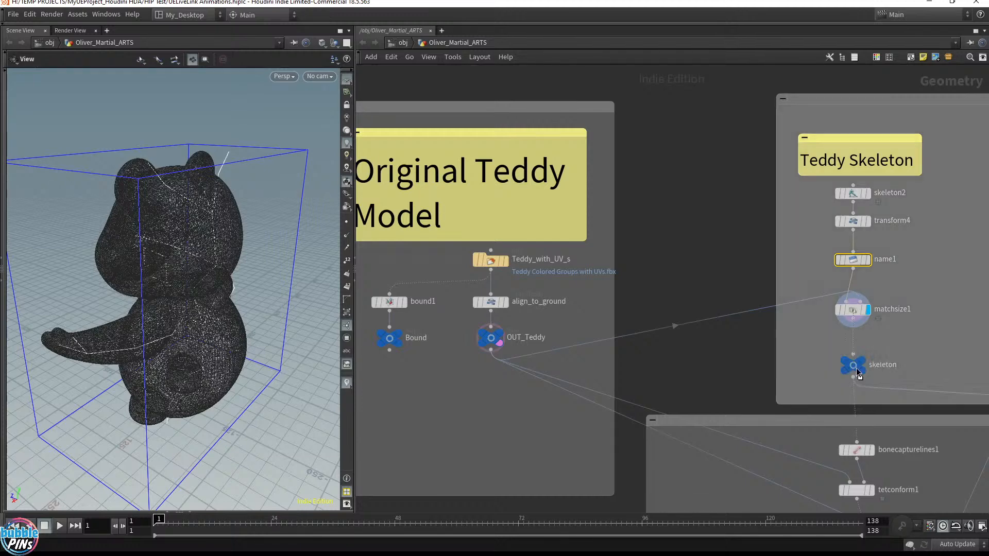
pyautogui.press('Tab')
pyautogui.write('transf')
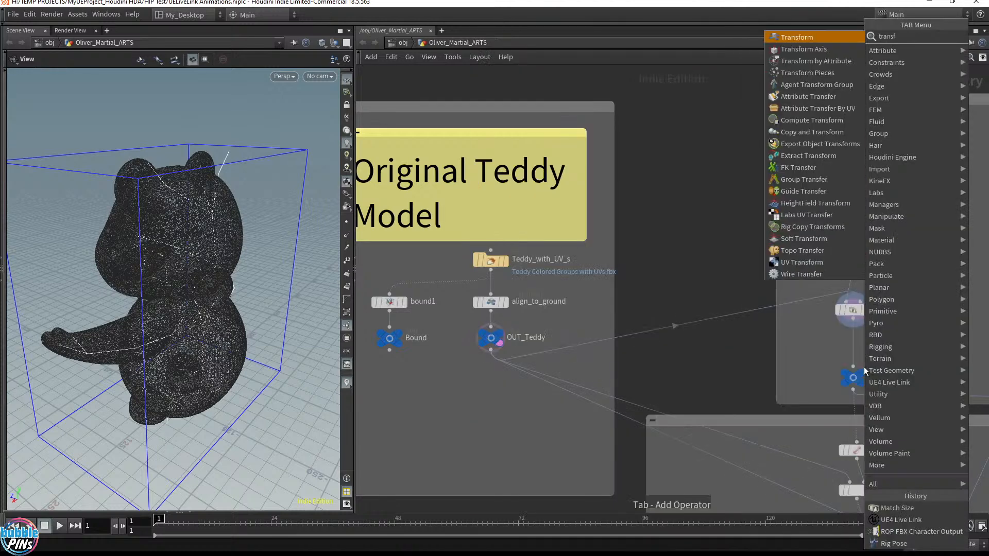
pyautogui.press('Return')
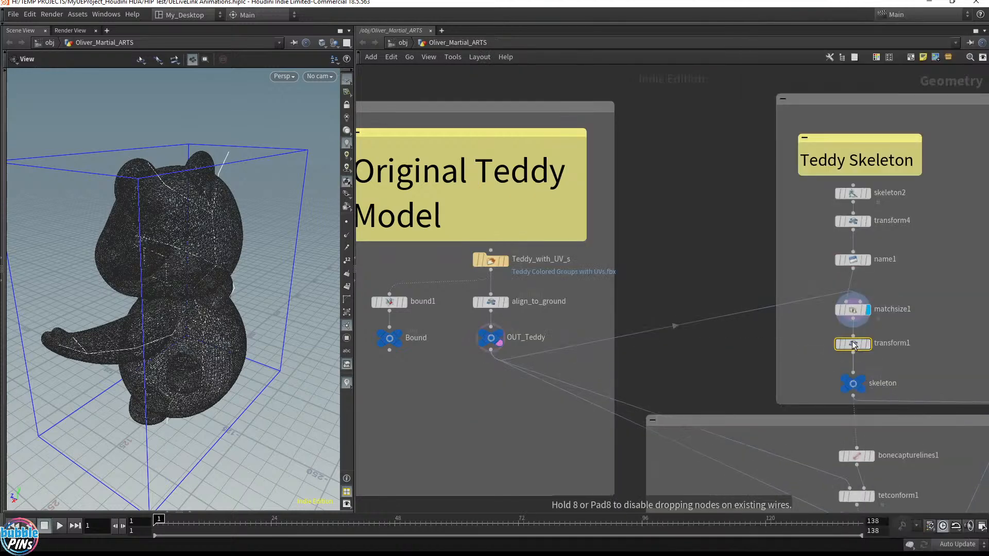
pyautogui.click(849, 375)
pyautogui.moveTo(814, 353); pyautogui.dragTo(731, 346, button='middle')
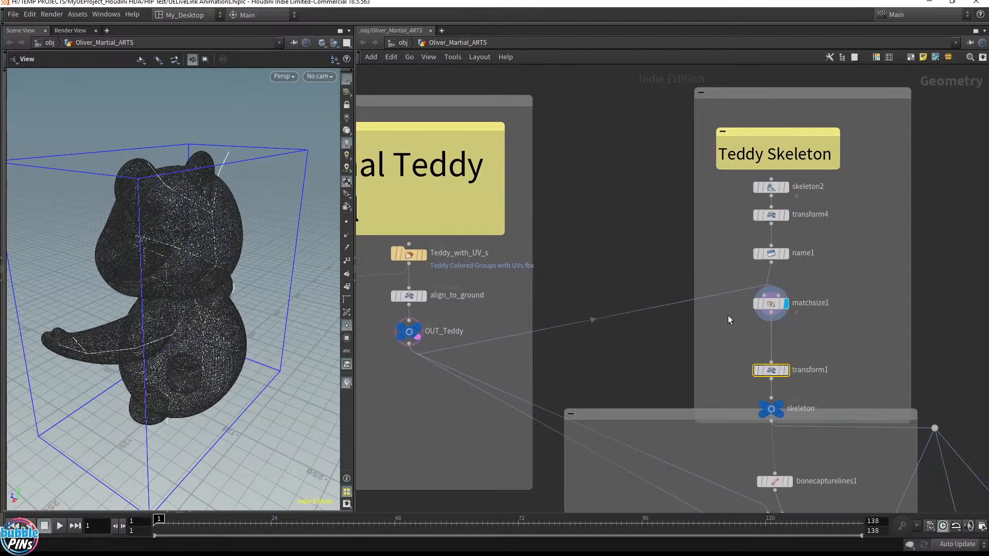
pyautogui.moveTo(891, 202); pyautogui.dragTo(907, 239, button='middle')
pyautogui.scroll(-1, 906, 239)
pyautogui.moveTo(826, 152); pyautogui.dragTo(821, 105)
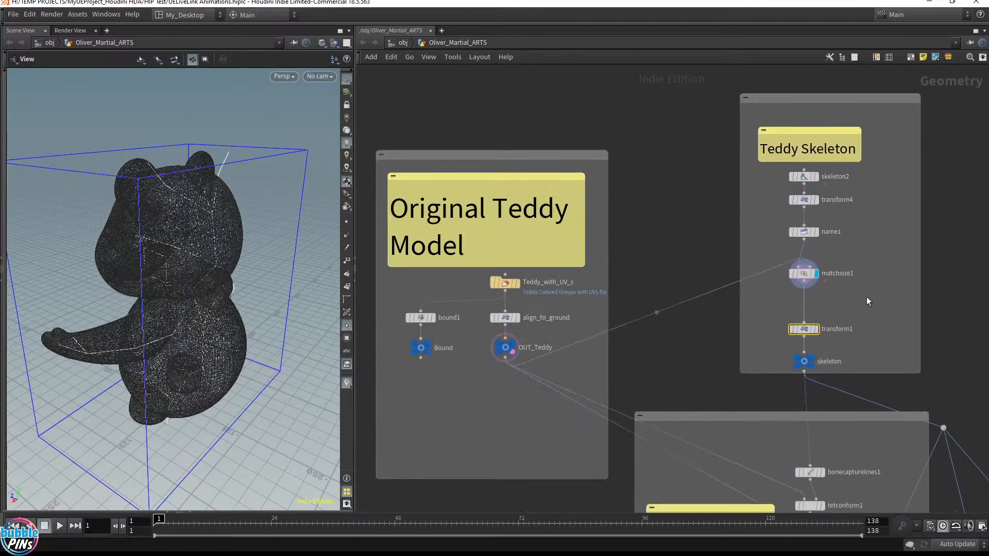
# Display transform1 and move the skeleton about 26.1 along Z to centre it inside the teddy mesh.
pyautogui.click(818, 328)
pyautogui.moveTo(177, 262); pyautogui.dragTo(237, 258)
pyautogui.rightClick(237, 258)
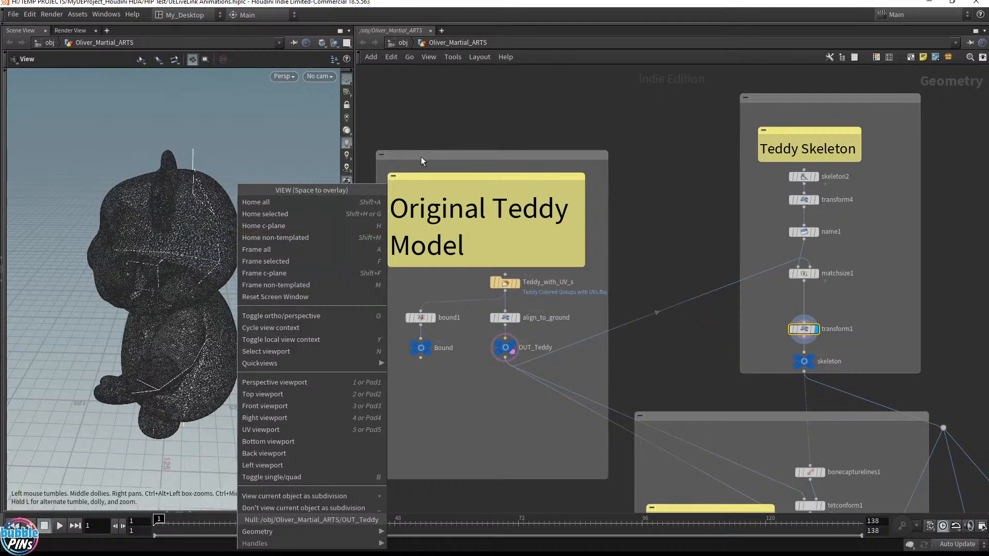
pyautogui.press('Escape')
pyautogui.press('p')
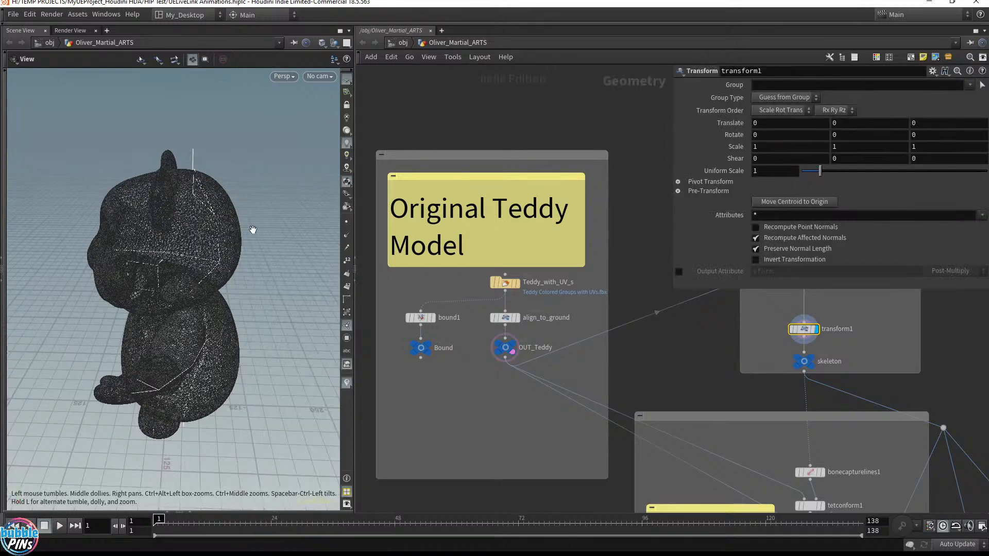
pyautogui.press('Return')
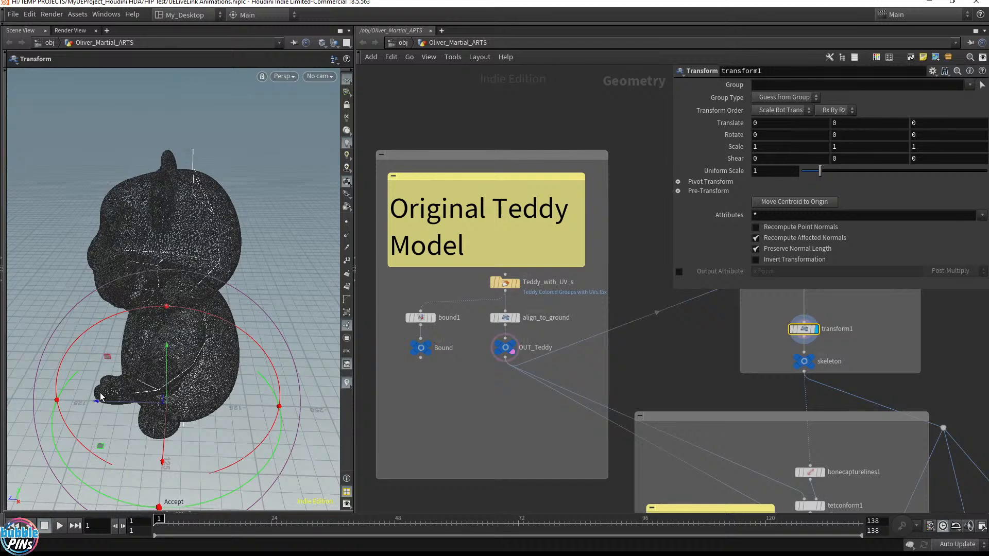
pyautogui.moveTo(114, 403); pyautogui.dragTo(93, 409)
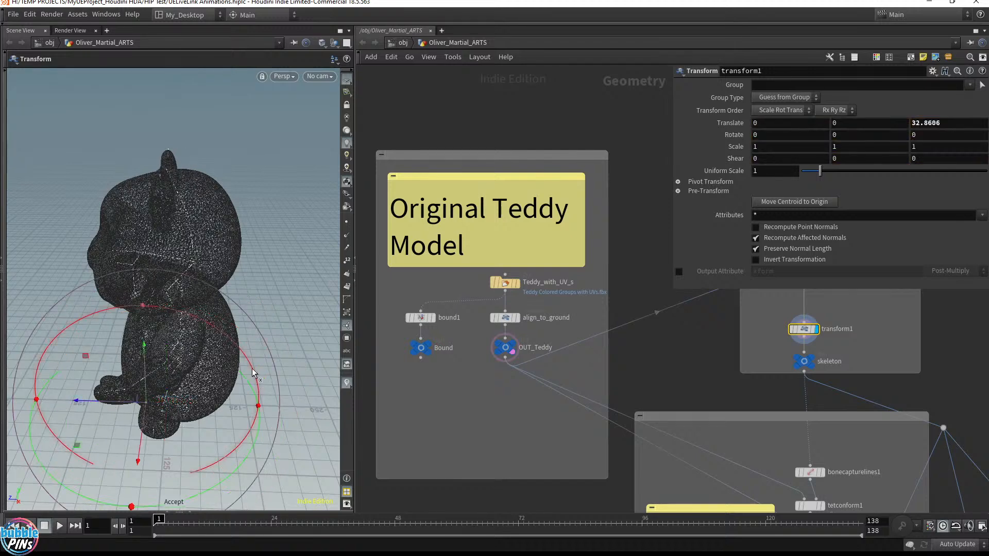
pyautogui.keyDown('alt'); pyautogui.moveTo(230, 265); pyautogui.dragTo(283, 294); pyautogui.keyUp('alt')
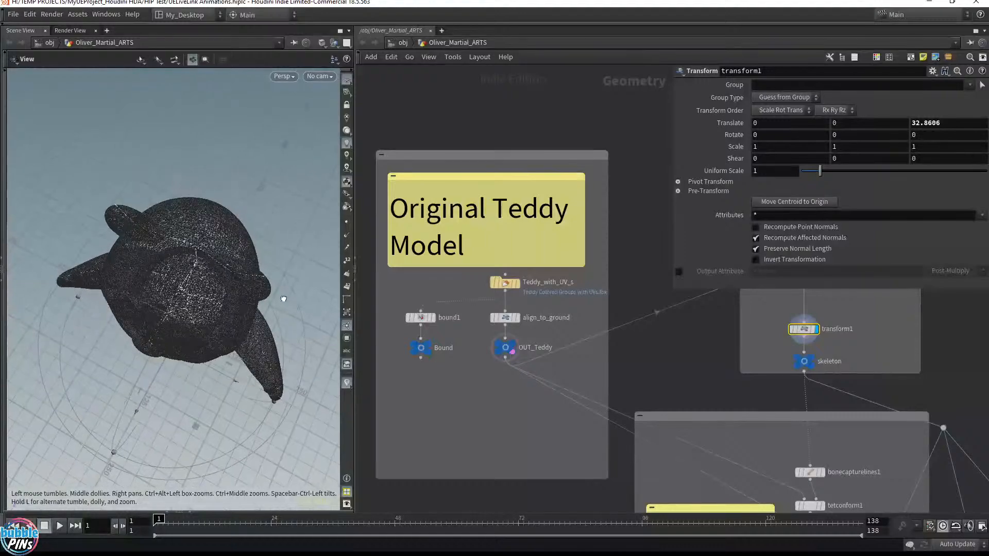
pyautogui.moveTo(146, 395); pyautogui.dragTo(155, 370)
pyautogui.press('Escape')
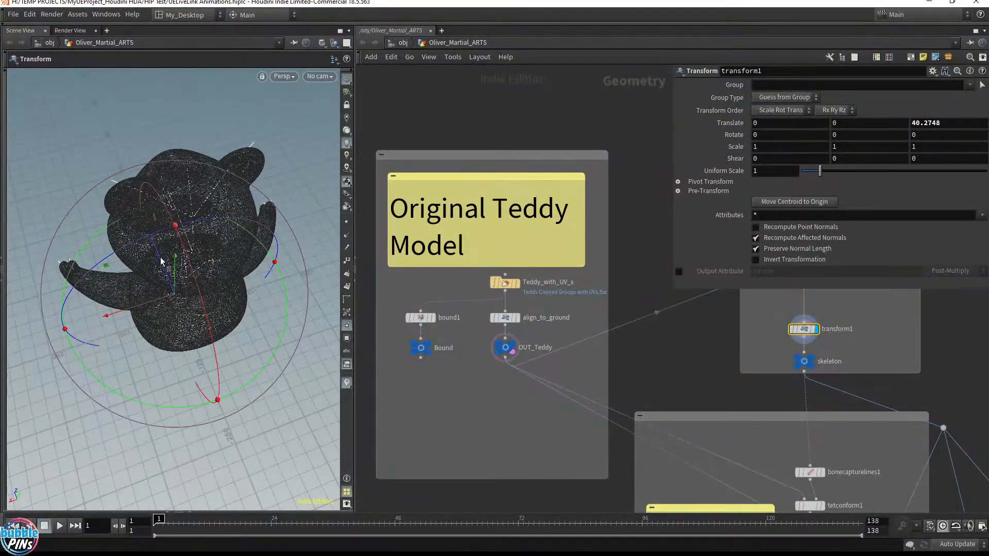
pyautogui.moveTo(162, 262); pyautogui.dragTo(157, 267)
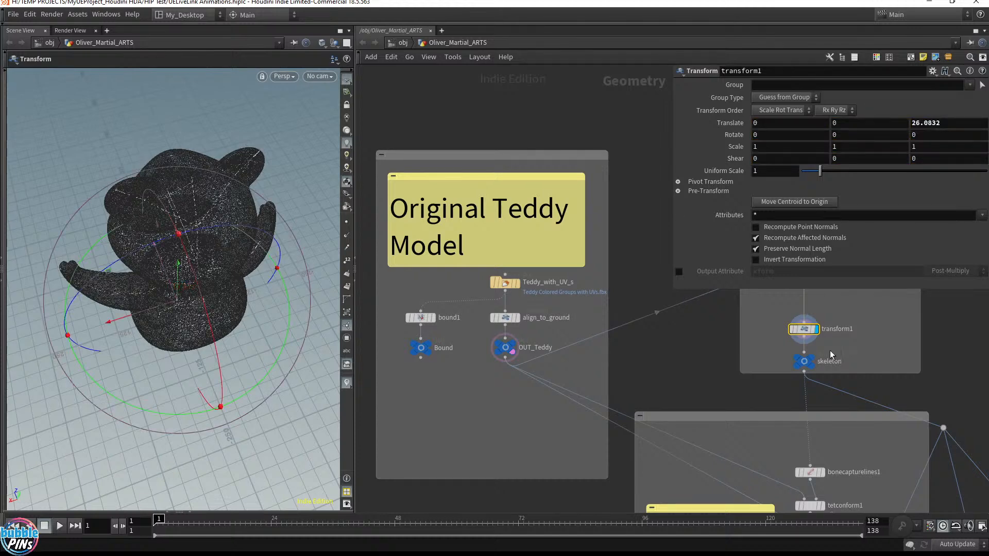
# Change the Scale Axis of matchsize1 to Y.
pyautogui.scroll(-1, 877, 348)
pyautogui.moveTo(878, 330); pyautogui.dragTo(857, 400, button='middle')
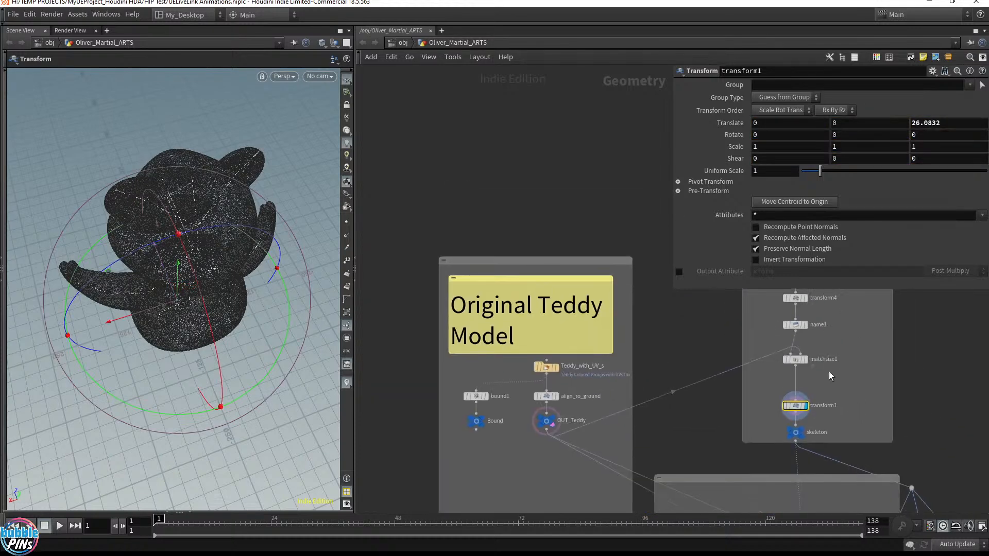
pyautogui.moveTo(830, 372); pyautogui.dragTo(779, 340)
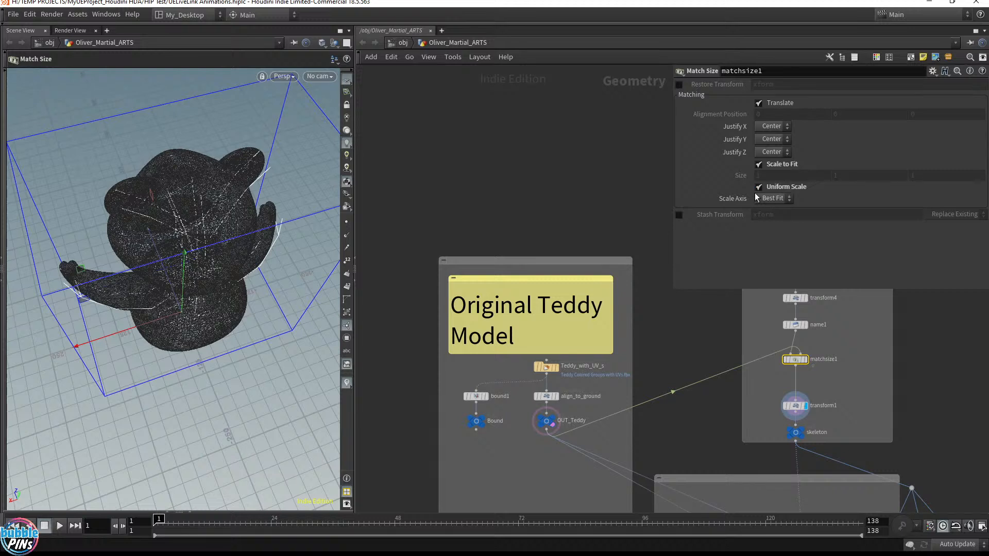
pyautogui.click(772, 199)
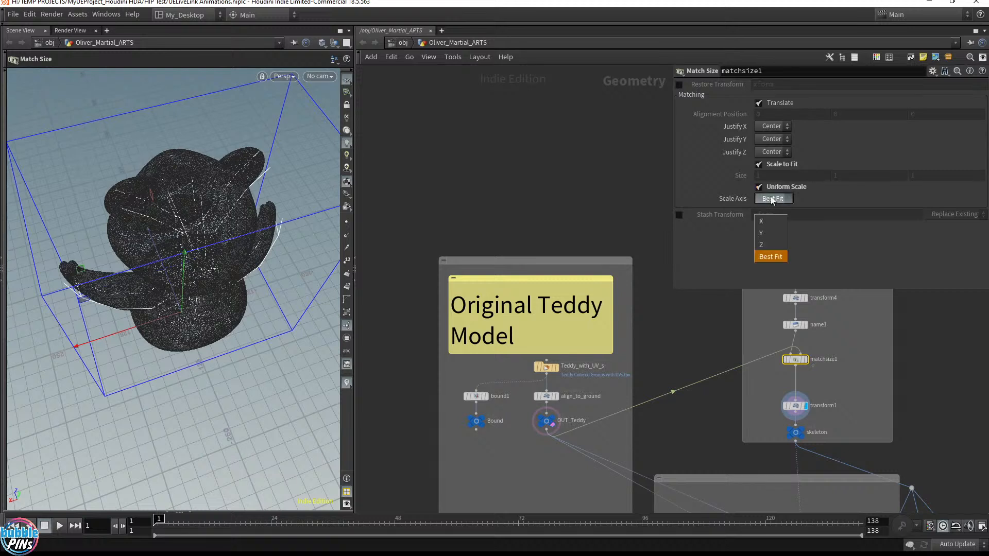
pyautogui.click(774, 233)
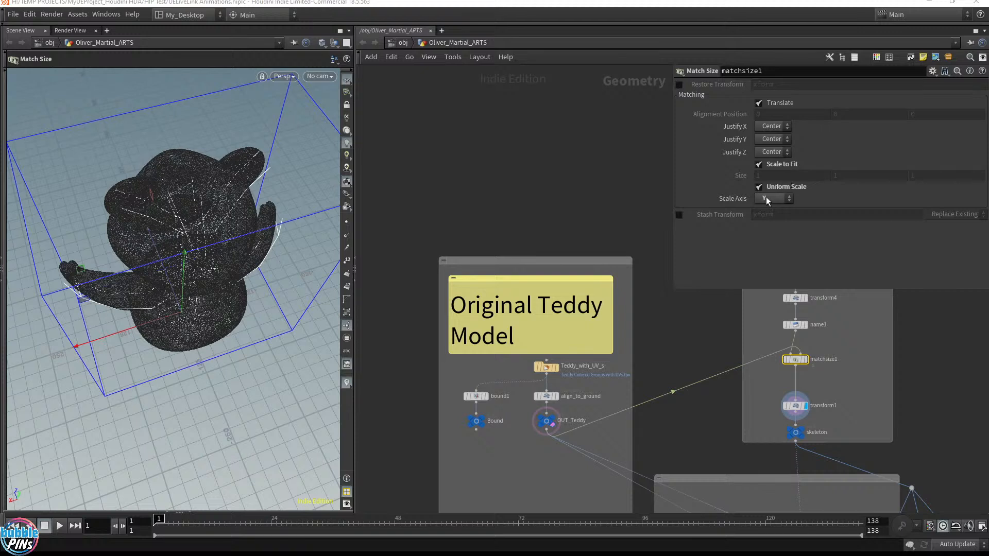
pyautogui.moveTo(738, 202)
pyautogui.click(775, 199)
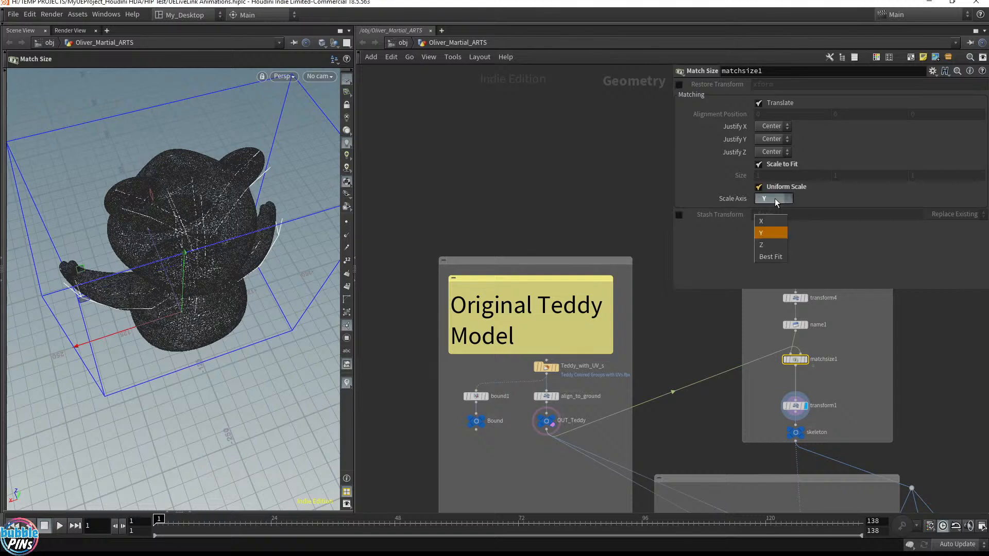
pyautogui.click(769, 234)
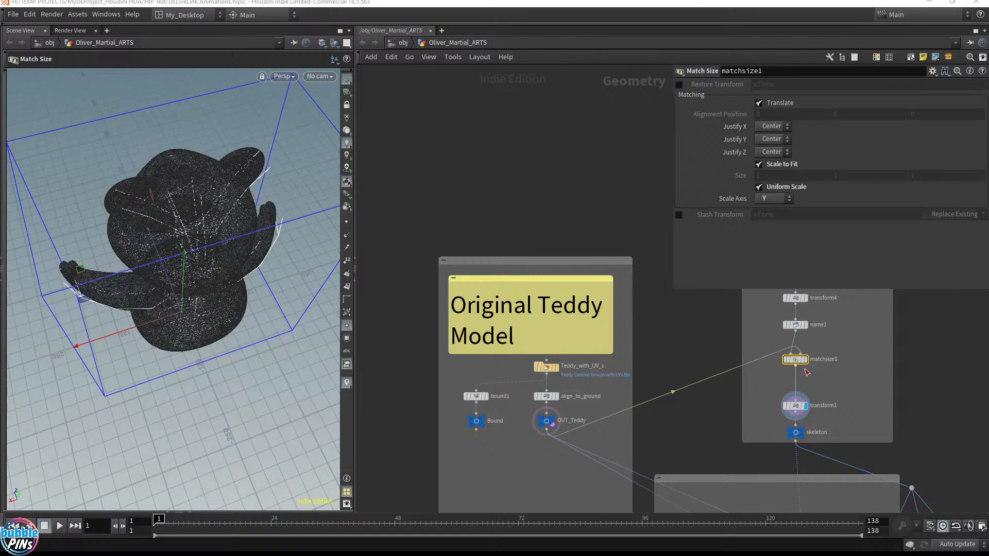
# Move transform1 closer to matchsize1 and set the skeleton's Z translation to about 36.6 to centre it in the teddy mesh.
pyautogui.moveTo(796, 414); pyautogui.dragTo(795, 401)
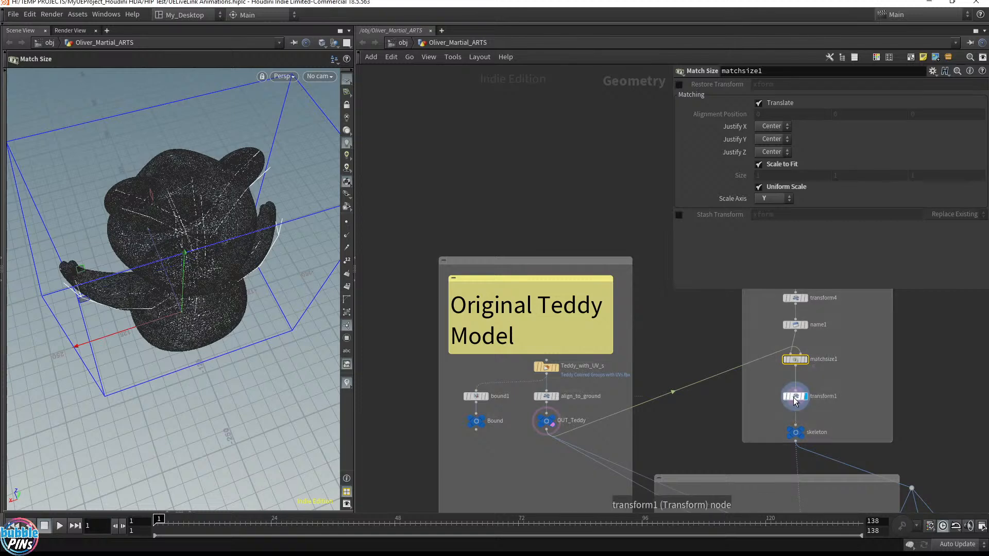
pyautogui.click(795, 397)
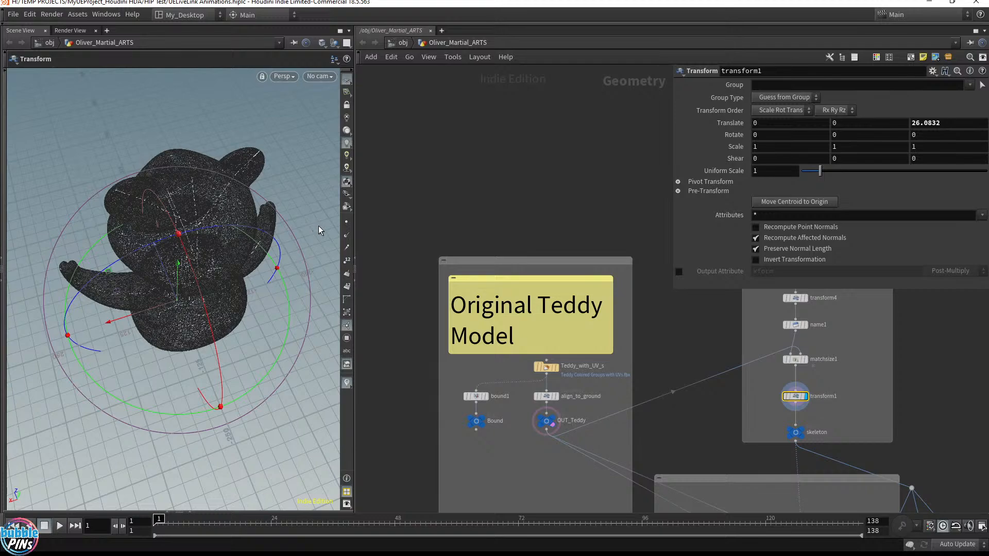
pyautogui.press('Escape')
pyautogui.moveTo(297, 242)
pyautogui.mouseDown()
pyautogui.moveTo(281, 227)
pyautogui.moveTo(287, 239)
pyautogui.mouseUp()
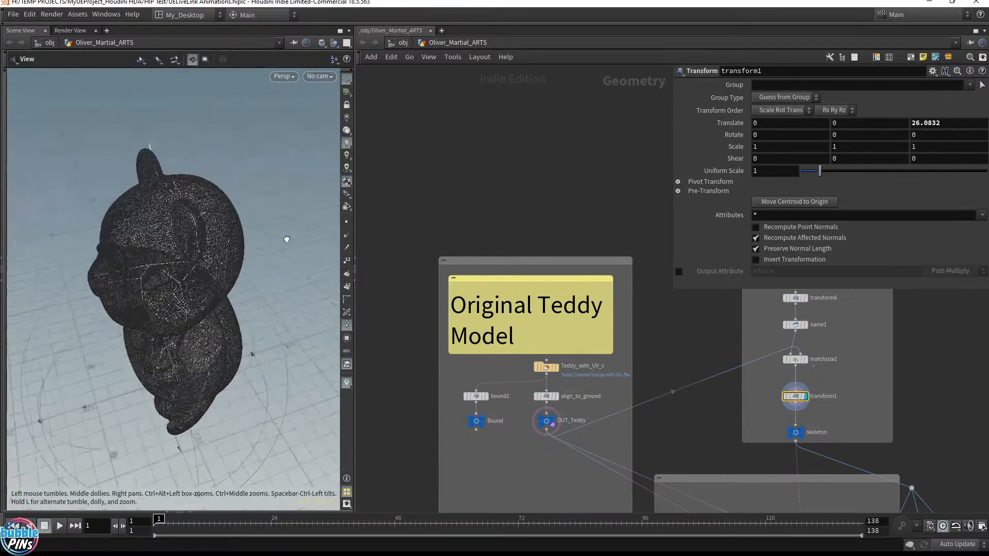
pyautogui.press('Return')
pyautogui.moveTo(120, 392); pyautogui.dragTo(257, 228)
pyautogui.press('Escape')
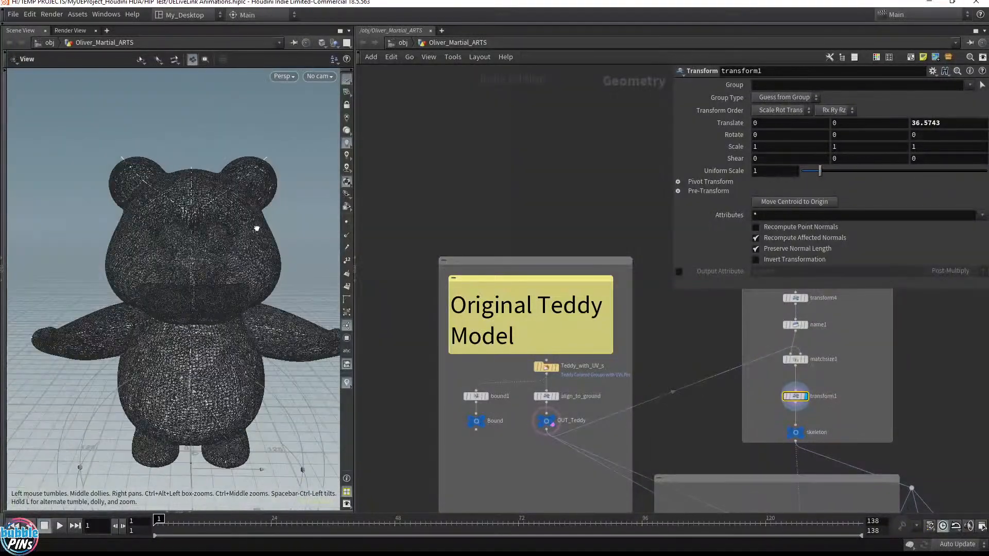
pyautogui.press('Return')
# Save the scene and switch the viewport display to wireframe.
pyautogui.scroll(-6, 650, 281)
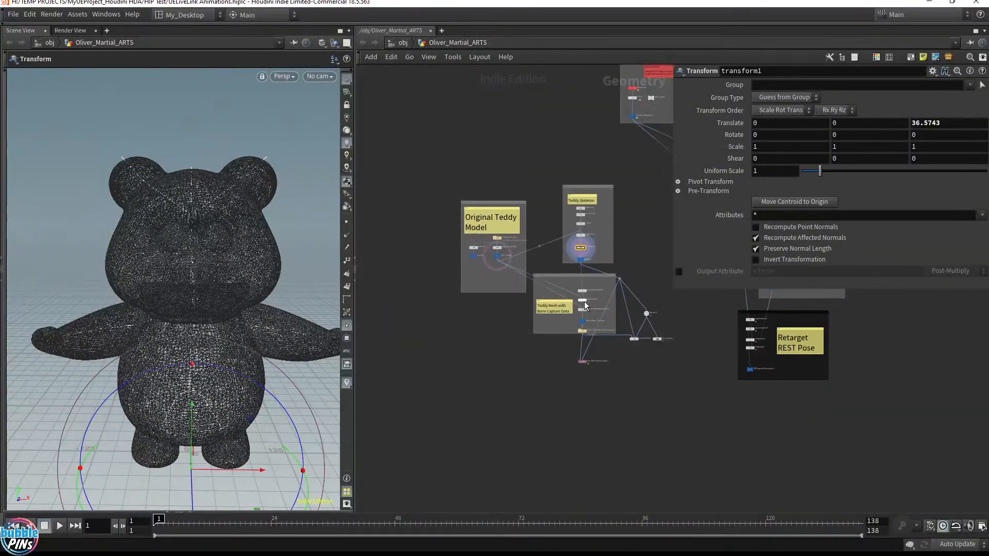
pyautogui.scroll(4, 584, 306)
pyautogui.scroll(1, 618, 378)
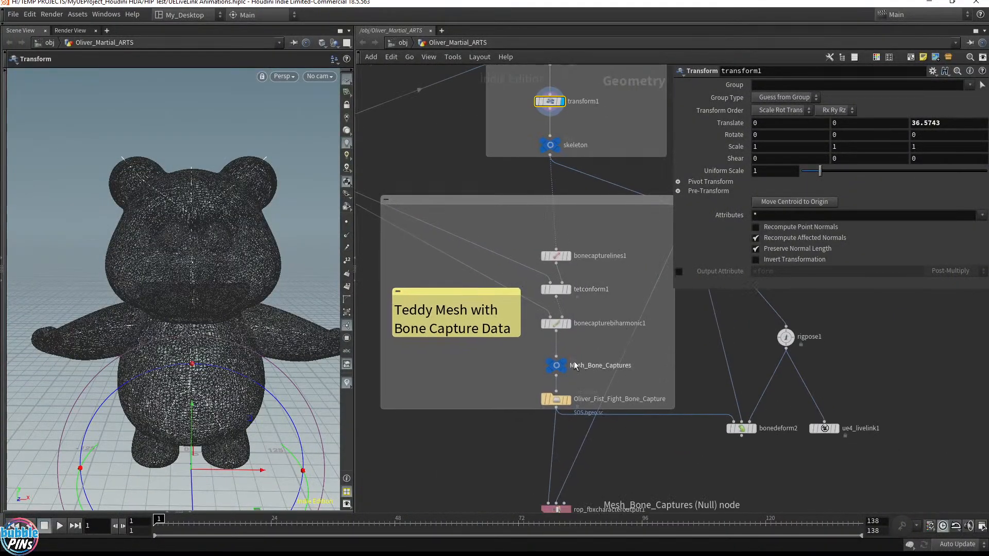
pyautogui.press('Escape')
pyautogui.hotkey('ctrl', 's')
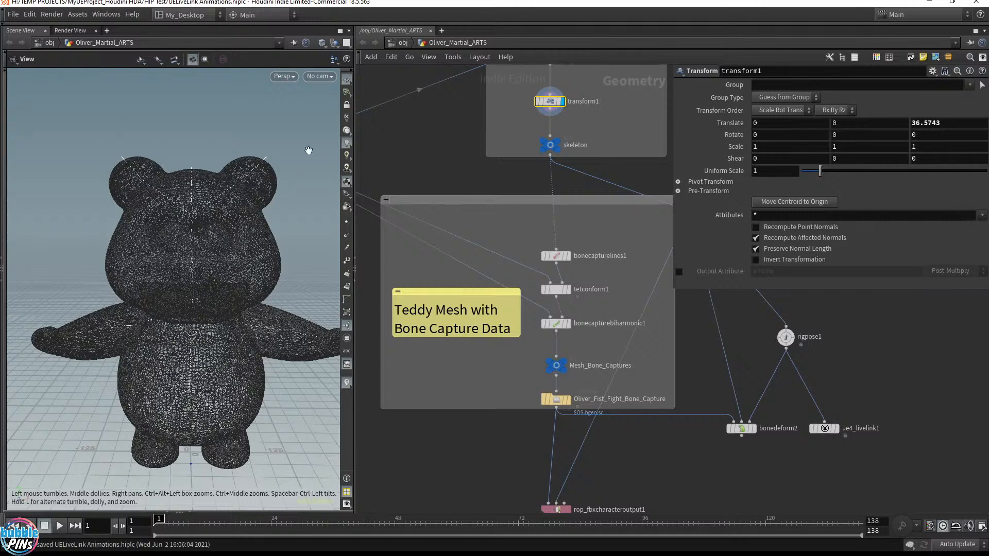
pyautogui.press('w')
# Save the current frame of the Oliver_Fist_Fight_Bone_Capture file cache to disk again.
pyautogui.scroll(-3, 596, 363)
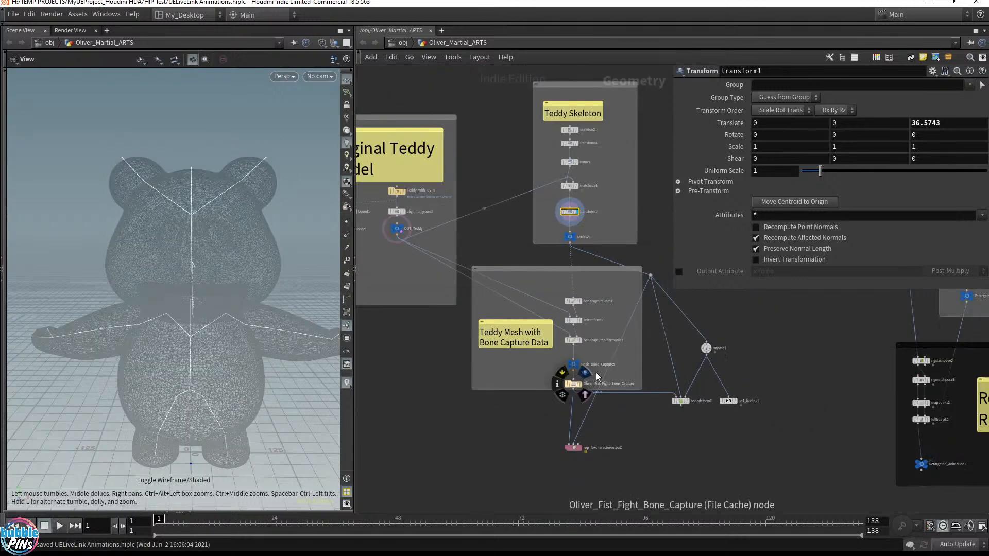
pyautogui.rightClick(602, 377)
pyautogui.click(598, 384)
pyautogui.moveTo(544, 382); pyautogui.dragTo(549, 383, button='middle')
pyautogui.click(585, 385)
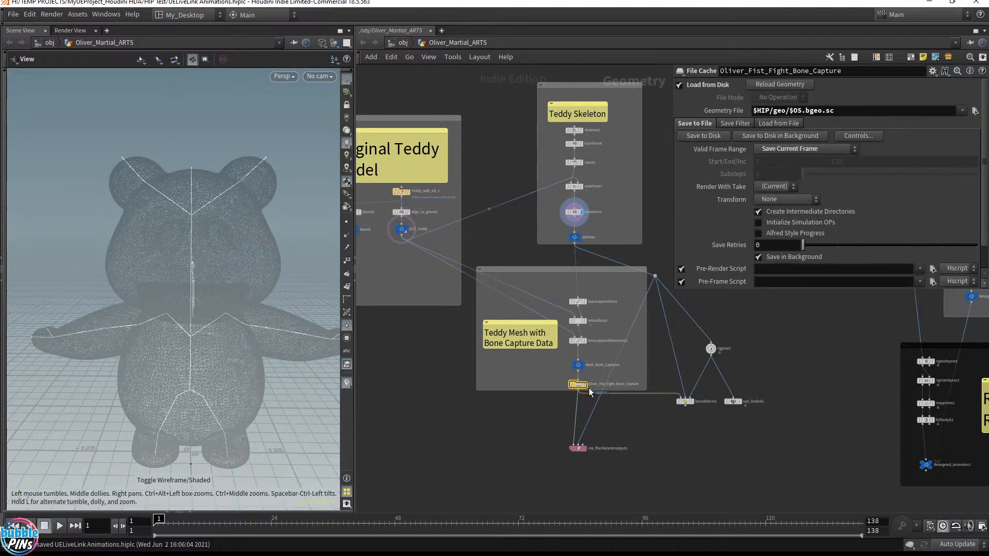
pyautogui.click(709, 136)
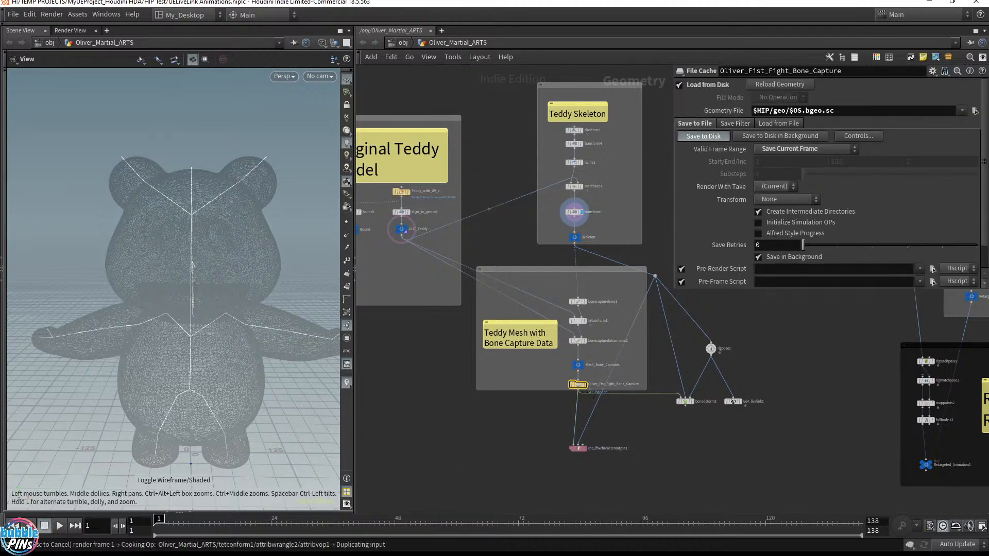
# Switch to the YouTube live chat in Firefox and read the messages about setting the Houdini units.
pyautogui.hotkey('alt', 'Tab')
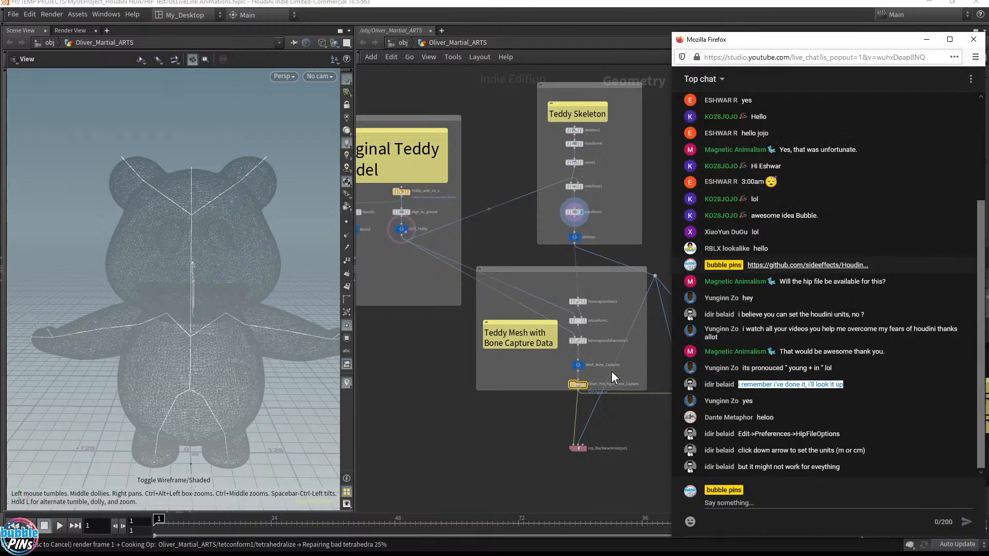
pyautogui.click(809, 445)
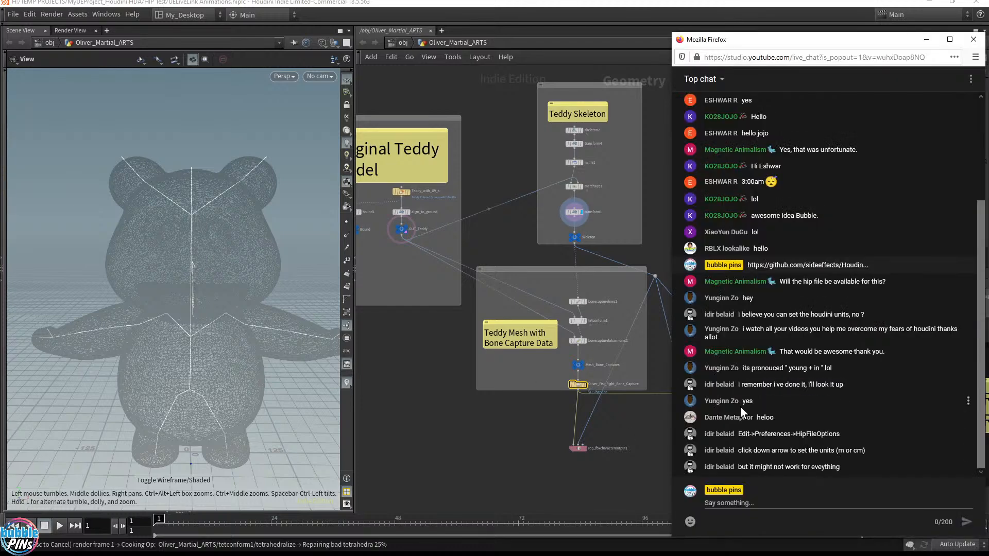
pyautogui.moveTo(739, 434); pyautogui.dragTo(833, 434)
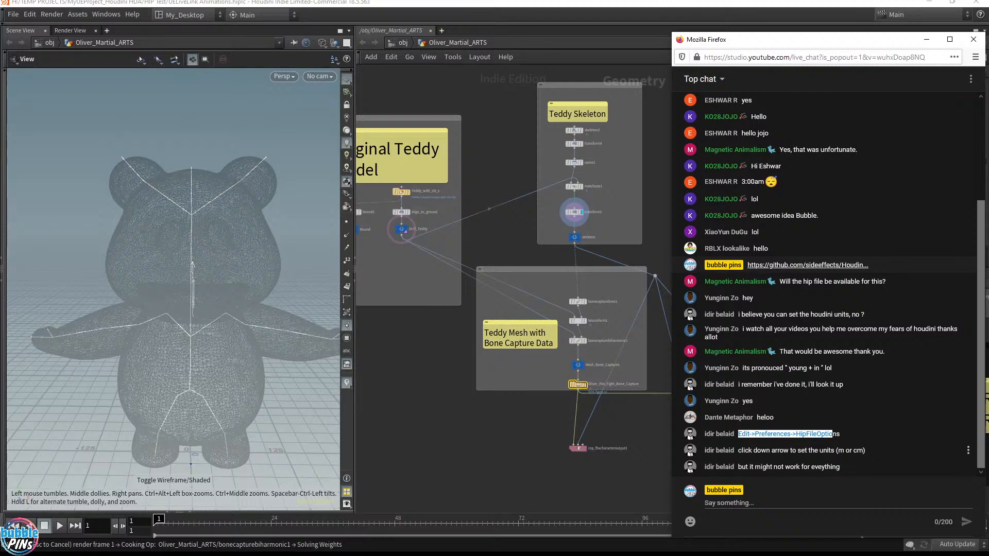
pyautogui.moveTo(754, 451); pyautogui.dragTo(885, 457)
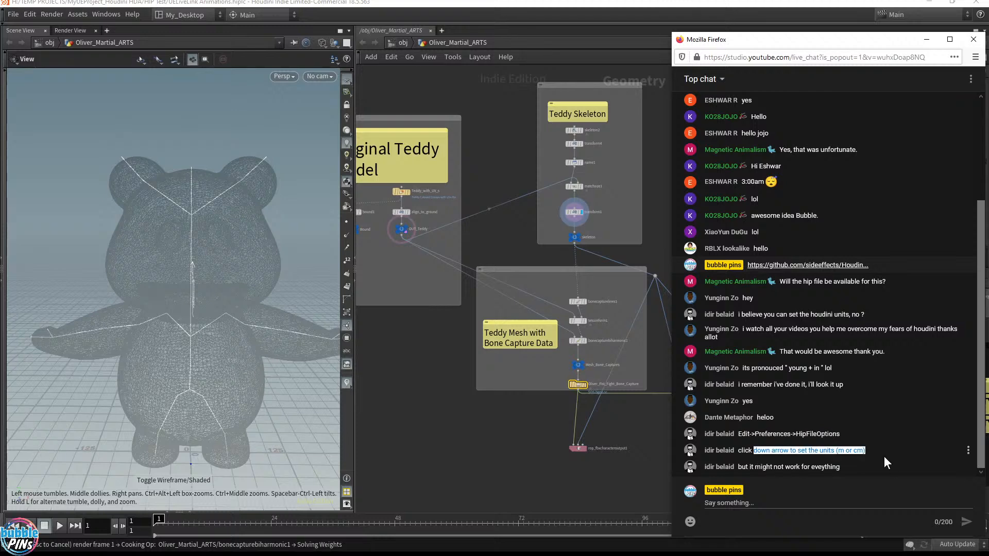
pyautogui.click(862, 470)
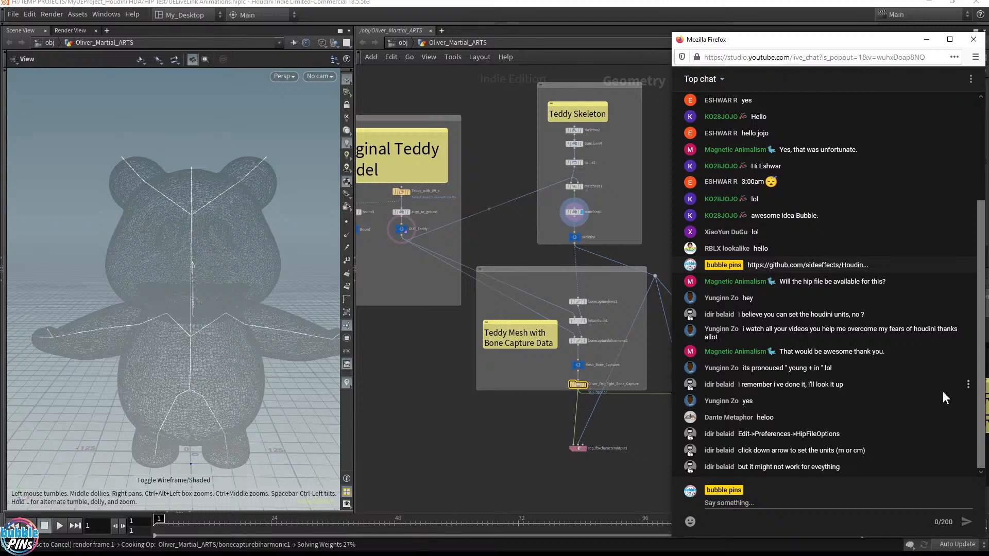
pyautogui.moveTo(766, 451); pyautogui.dragTo(886, 451)
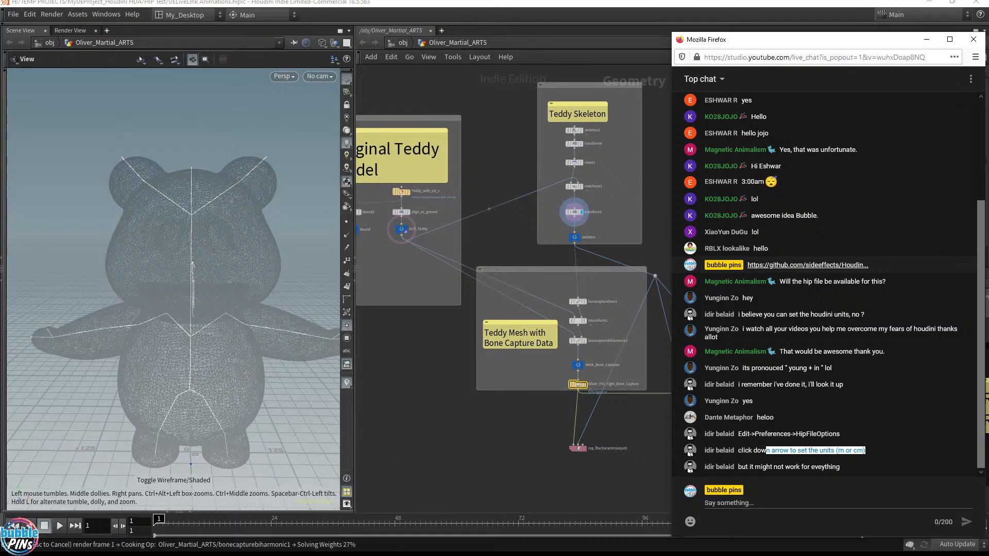
# Switch to Unreal and look through the Project Settings, the ThirdPersonExampleMap level and the Oliver_T_pose asset, then return to Houdini.
pyautogui.hotkey('alt', 'Tab')
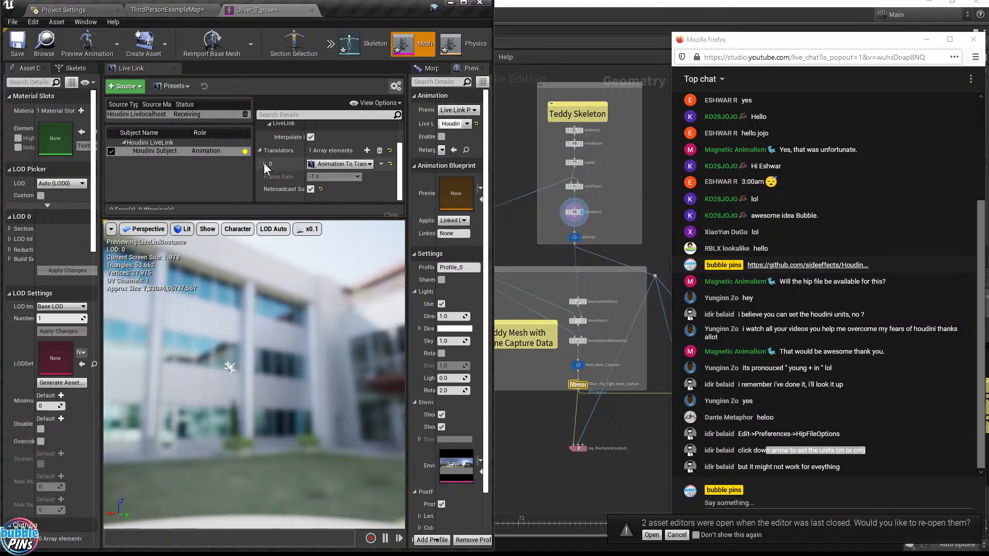
pyautogui.click(147, 8)
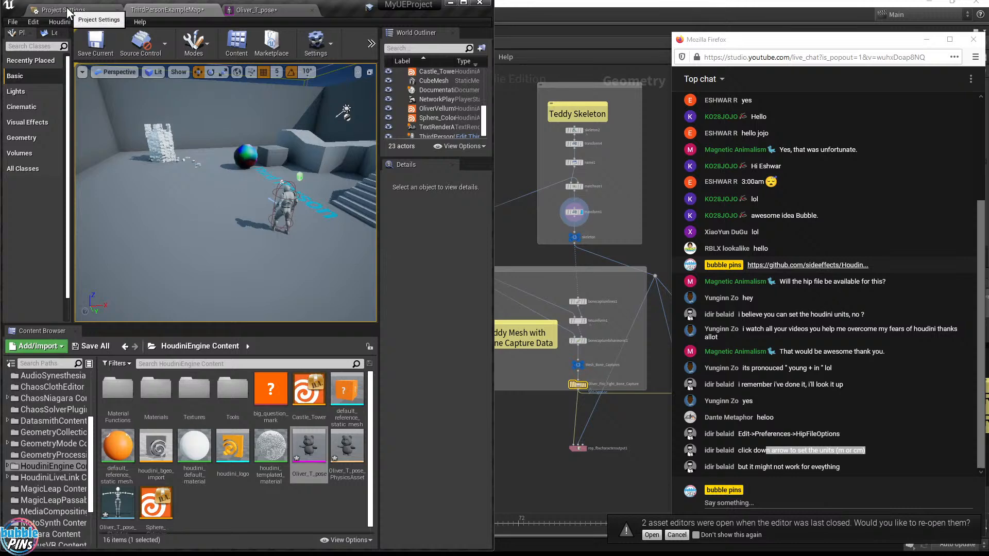
pyautogui.click(66, 7)
pyautogui.click(154, 8)
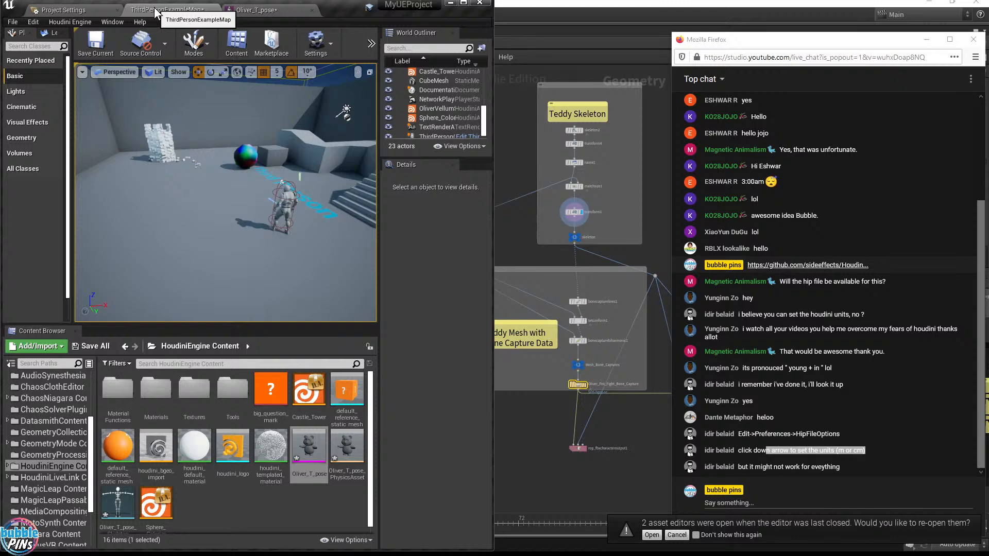
pyautogui.click(255, 15)
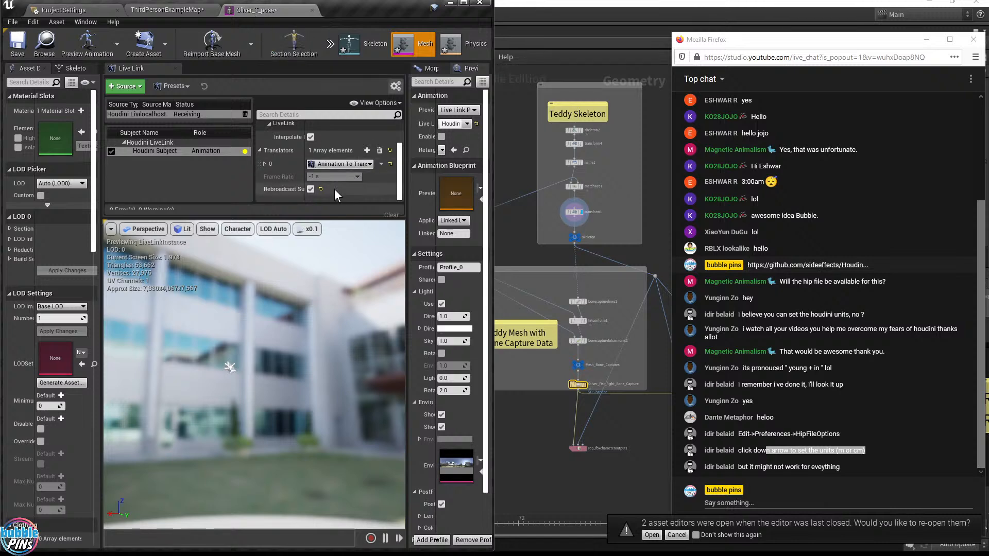
pyautogui.click(558, 4)
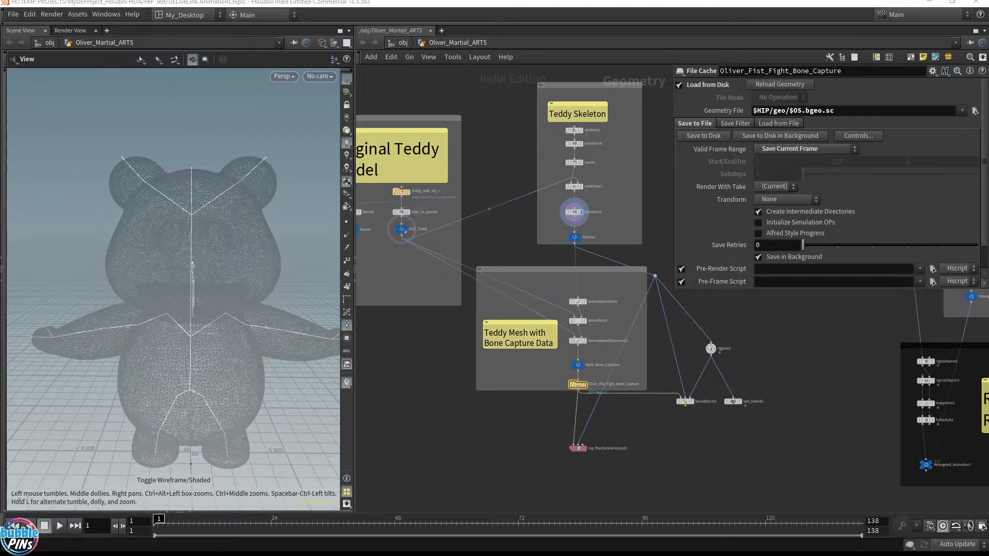
# Read the newest message in the live chat and go back to Houdini.
pyautogui.hotkey('alt', 'Tab')
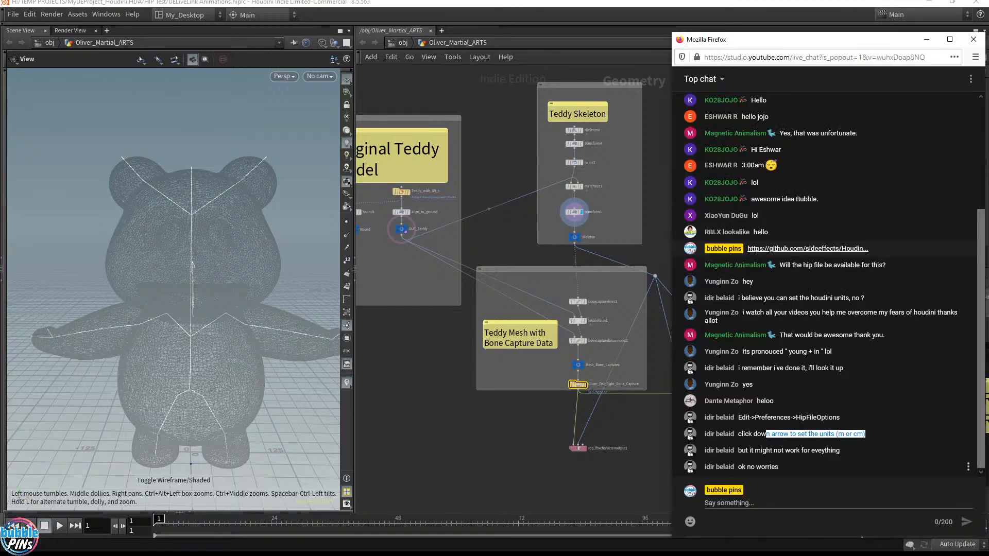
pyautogui.moveTo(761, 466); pyautogui.dragTo(807, 475)
pyautogui.click(422, 475)
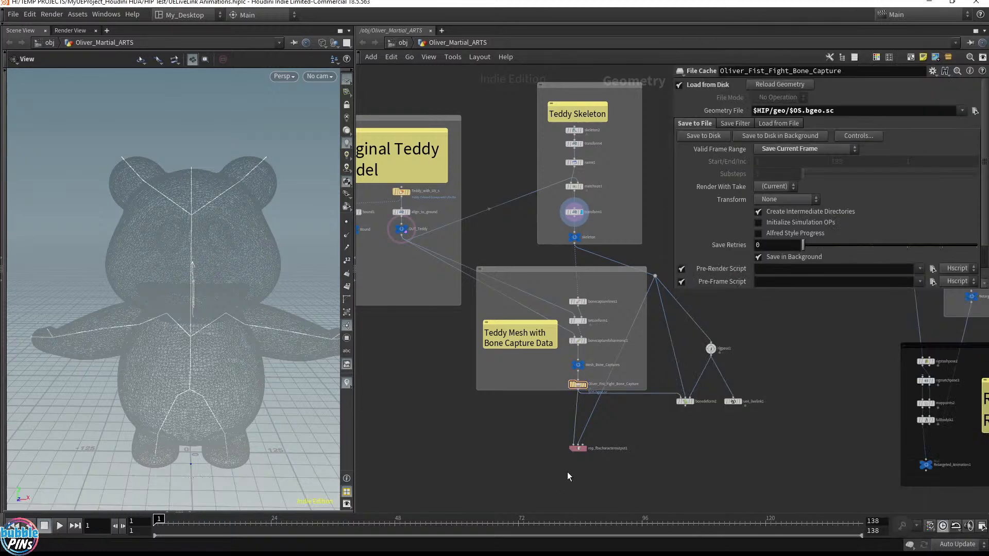
# Extend the Teddy Mesh with Bone Capture Data network box downward to leave room below its file cache node.
pyautogui.scroll(5, 617, 409)
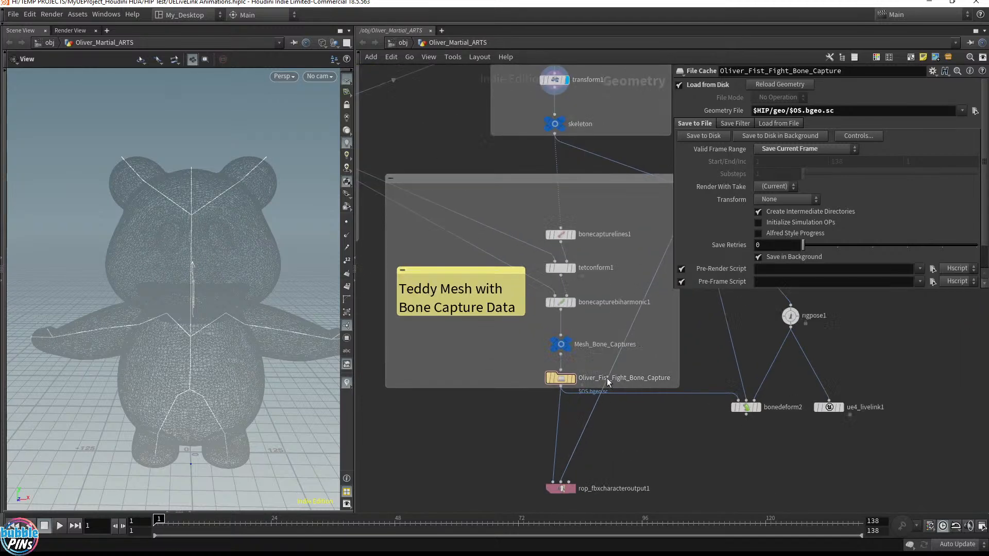
pyautogui.moveTo(627, 395); pyautogui.dragTo(668, 430)
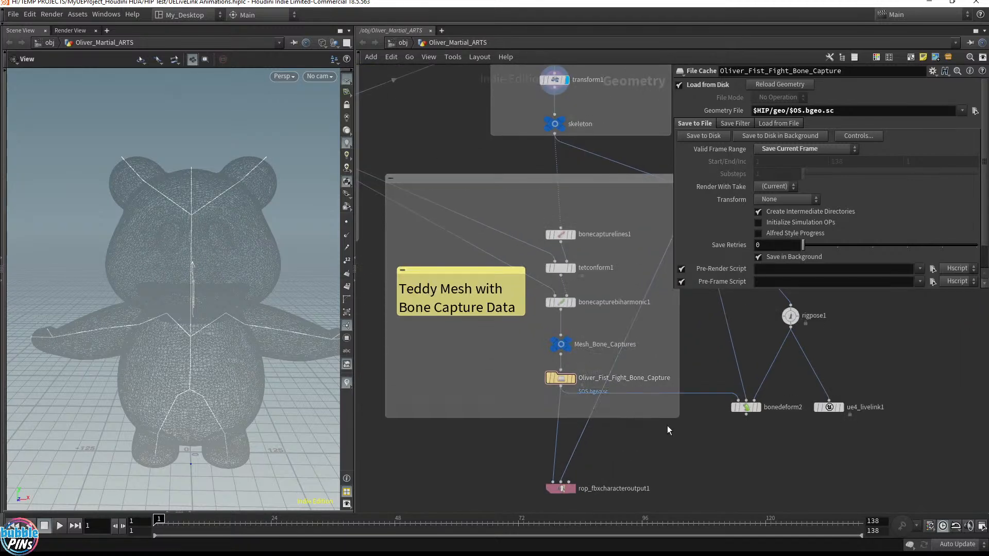
# Display bonedeform2 with shading in the viewport, inspect the teddy mesh and save the scene.
pyautogui.click(761, 408)
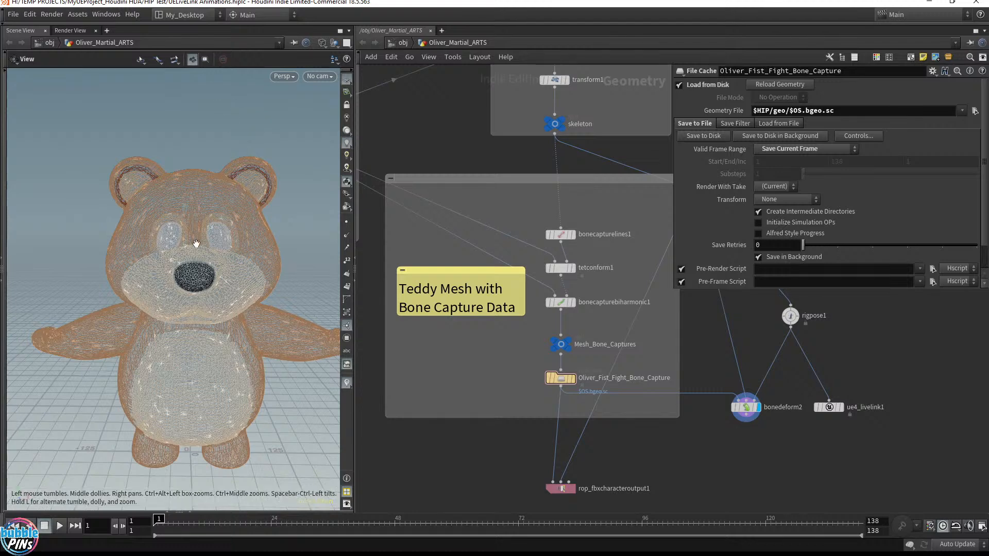
pyautogui.moveTo(276, 248); pyautogui.dragTo(261, 254)
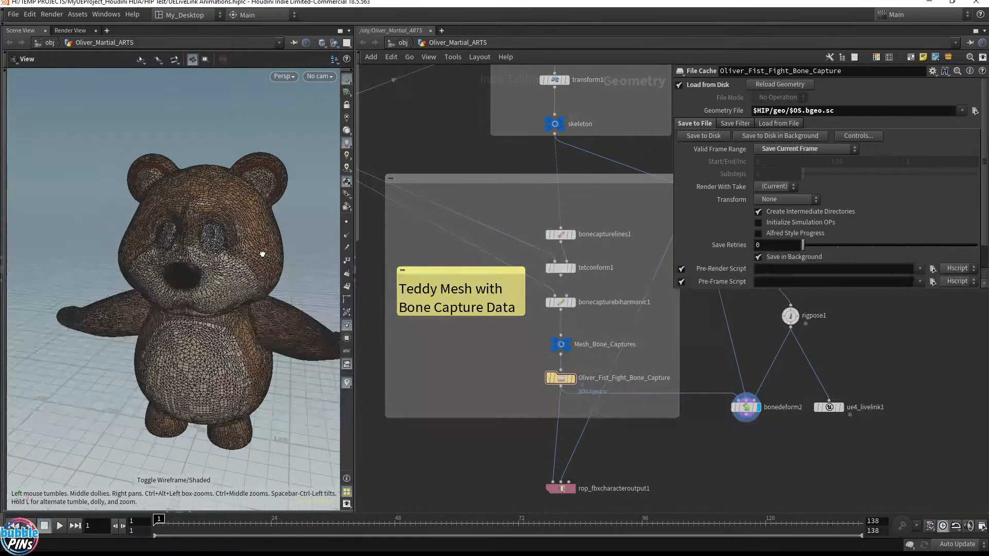
pyautogui.click(336, 47)
pyautogui.click(344, 91)
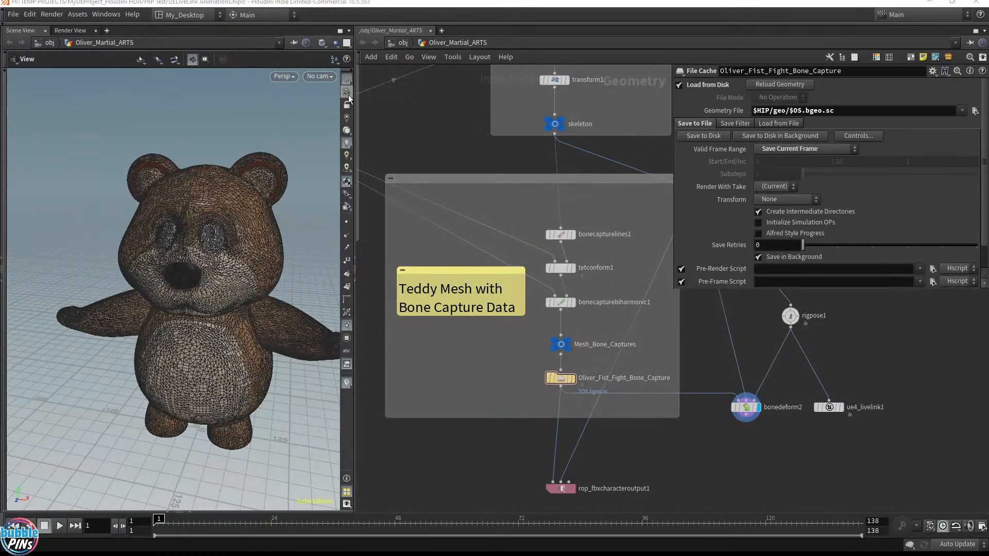
pyautogui.moveTo(208, 292); pyautogui.dragTo(223, 281)
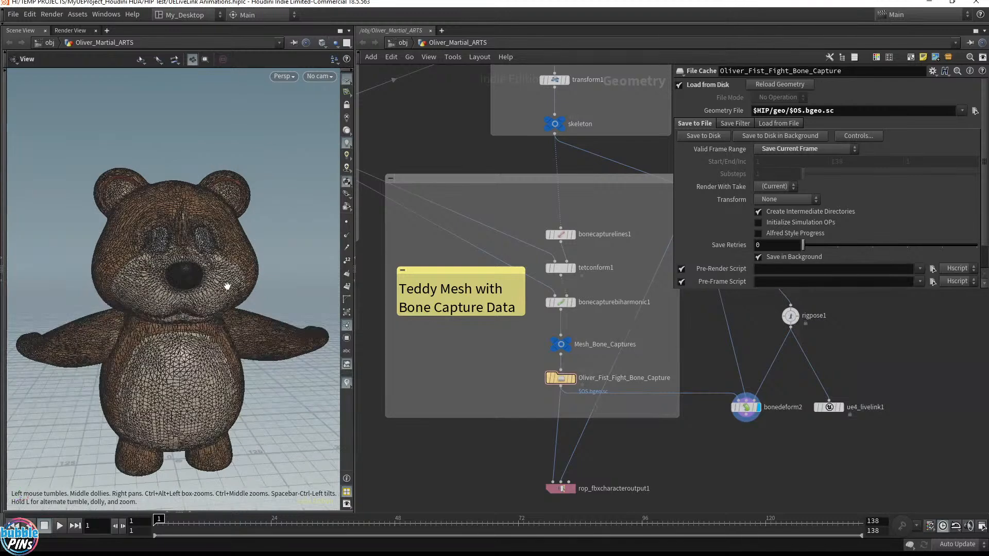
pyautogui.hotkey('ctrl', 's')
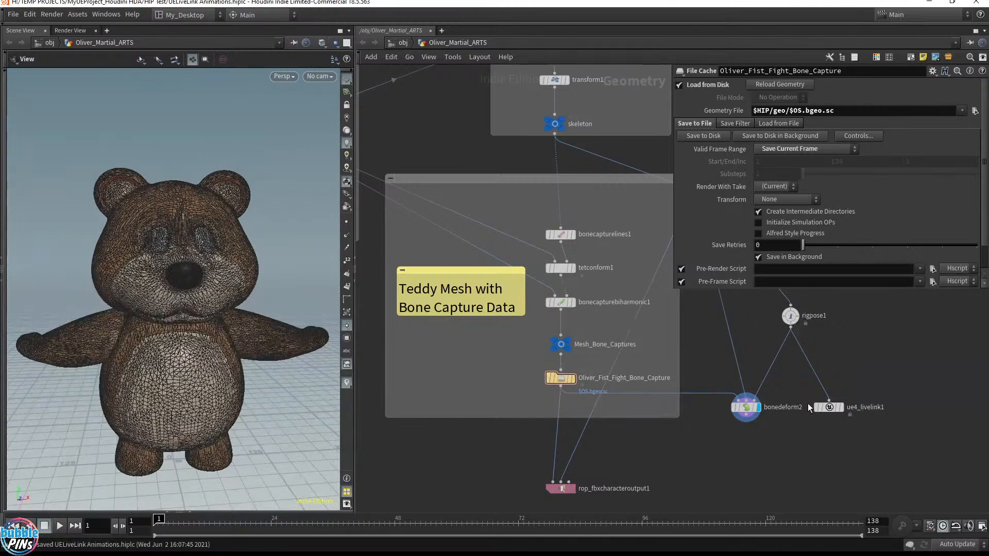
# Try rotating the point_15 shoulder joint about 22.4 degrees around Y in rigpose1 to test the mesh deformation.
pyautogui.click(800, 317)
pyautogui.click(756, 407)
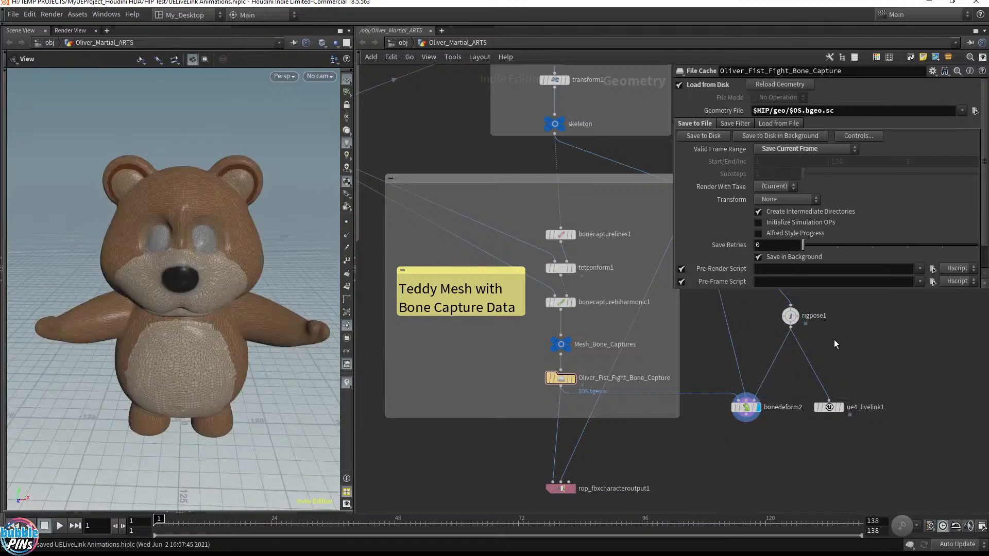
pyautogui.click(791, 316)
pyautogui.press('Return')
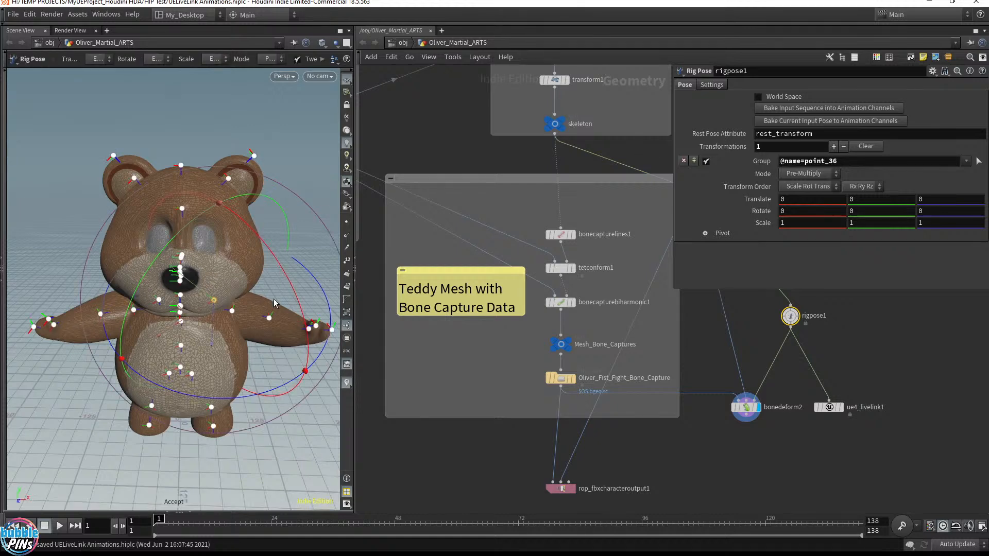
pyautogui.click(233, 311)
pyautogui.moveTo(301, 255); pyautogui.dragTo(311, 294)
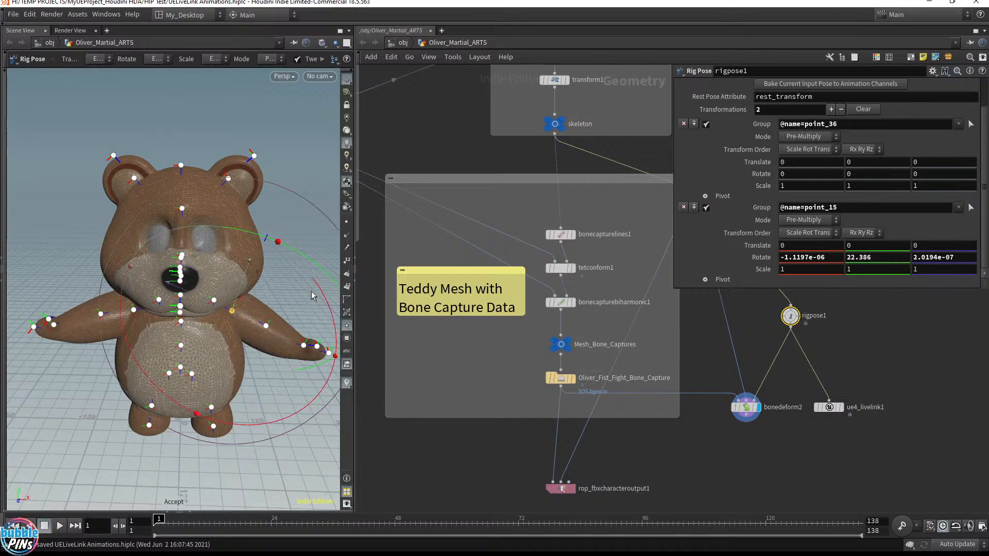
pyautogui.hotkey('ctrl', 'z')
pyautogui.press('Escape')
# Save the scene and display the ue4_livelink1 node, selecting it to show its server parameters.
pyautogui.hotkey('ctrl', 's')
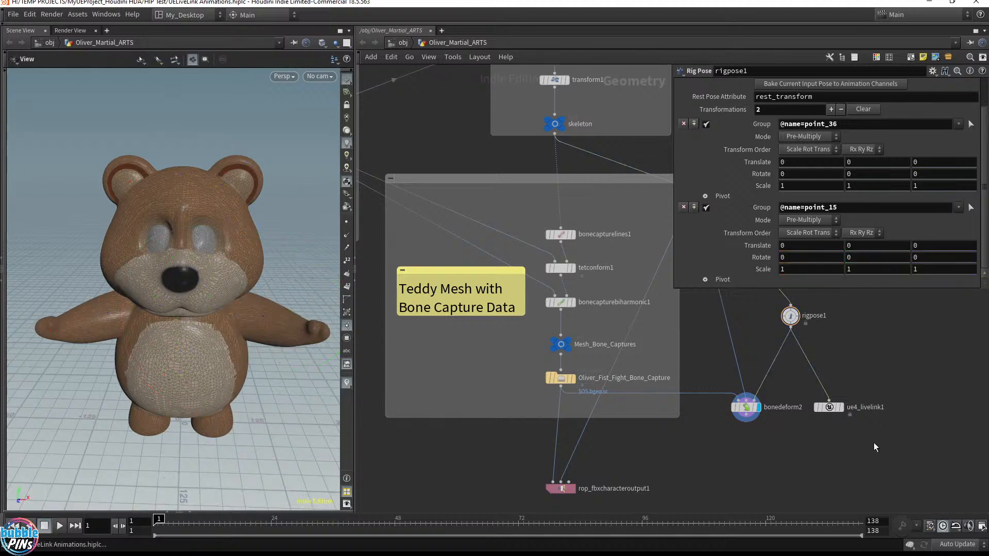
pyautogui.moveTo(814, 442); pyautogui.dragTo(897, 376)
pyautogui.click(841, 407)
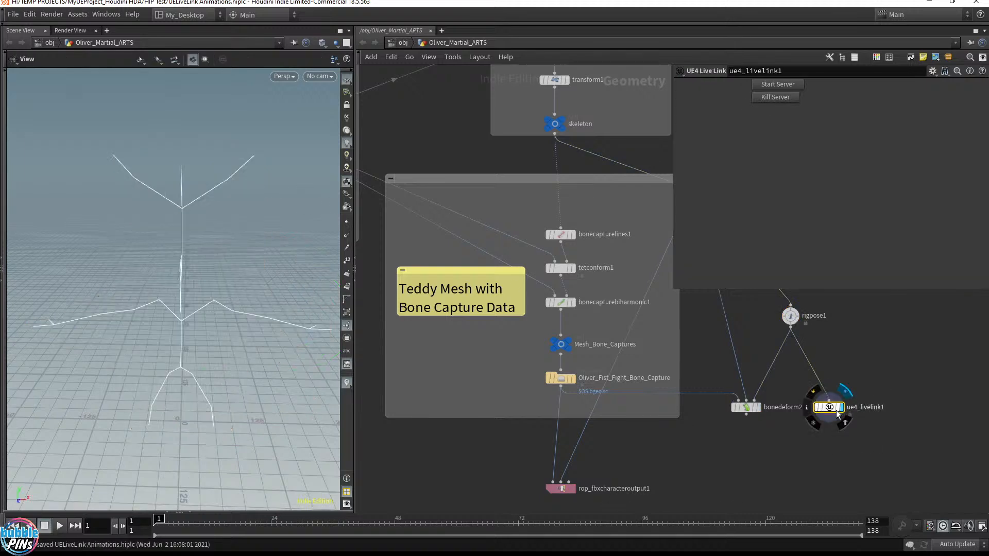
# Try to start the Live Link server from the ue4_livelink1 node, clearing and closing the console.
pyautogui.click(785, 86)
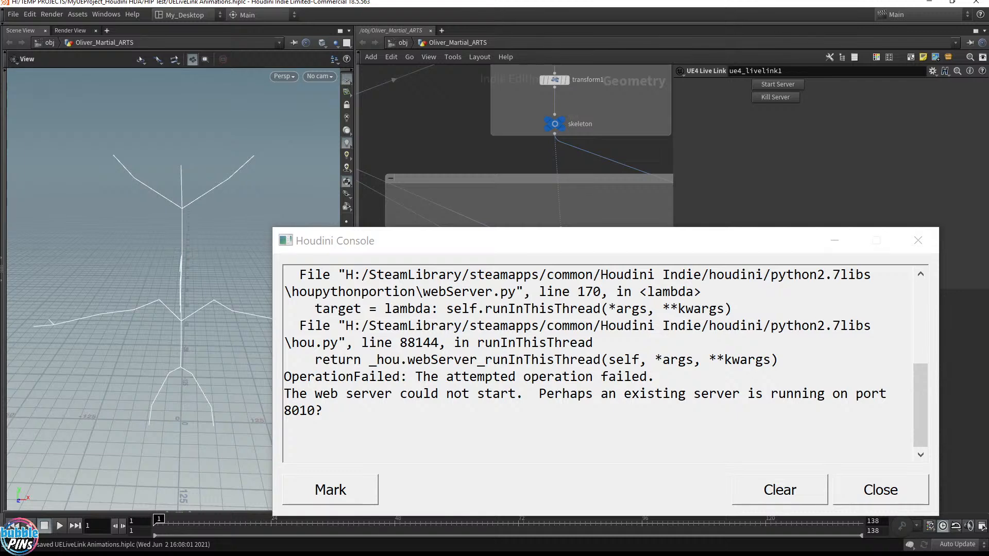
pyautogui.click(808, 496)
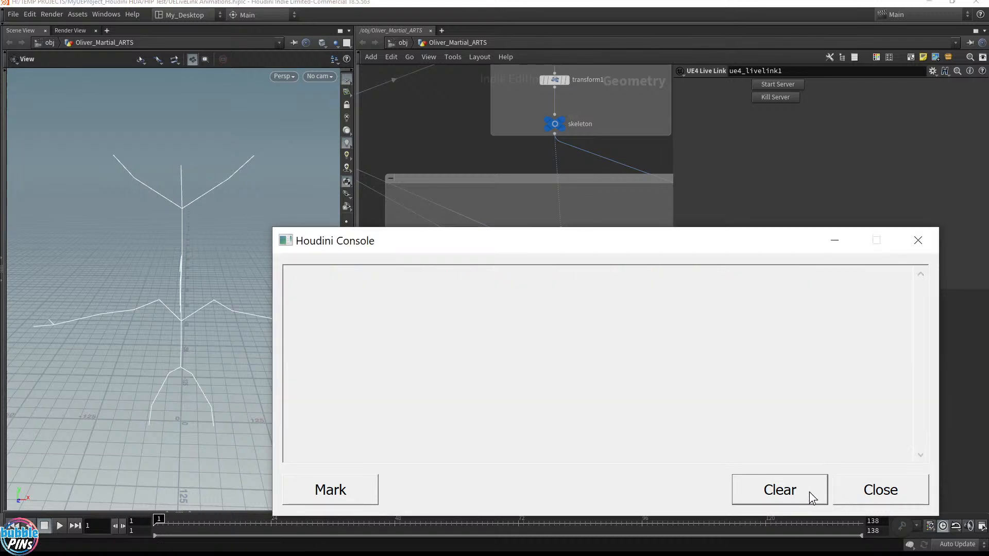
pyautogui.click(895, 496)
# Arrange Unreal Editor beside Houdini, widening it to fill the gap, and set the Houdini Subject's translator to None.
pyautogui.doubleClick(487, 4)
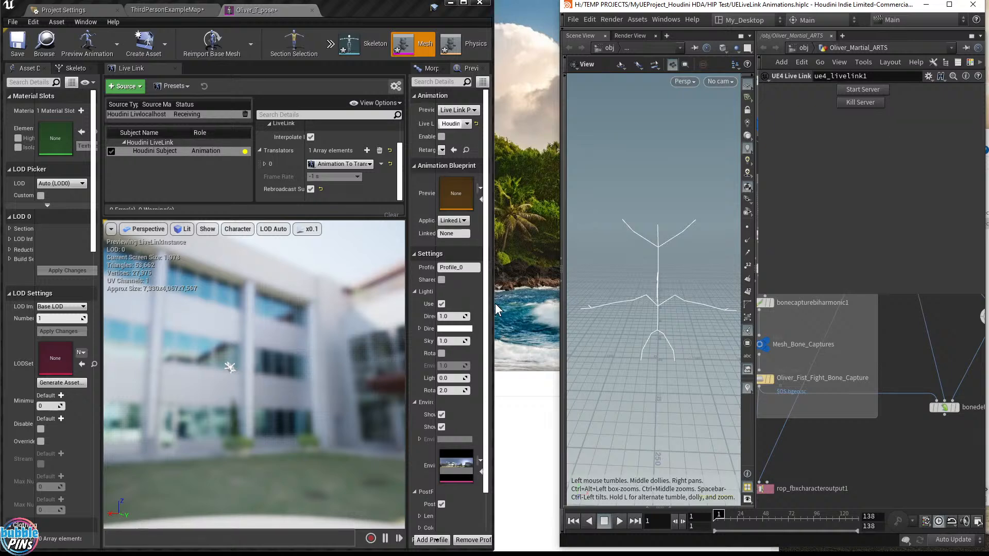
pyautogui.moveTo(490, 307); pyautogui.dragTo(560, 309)
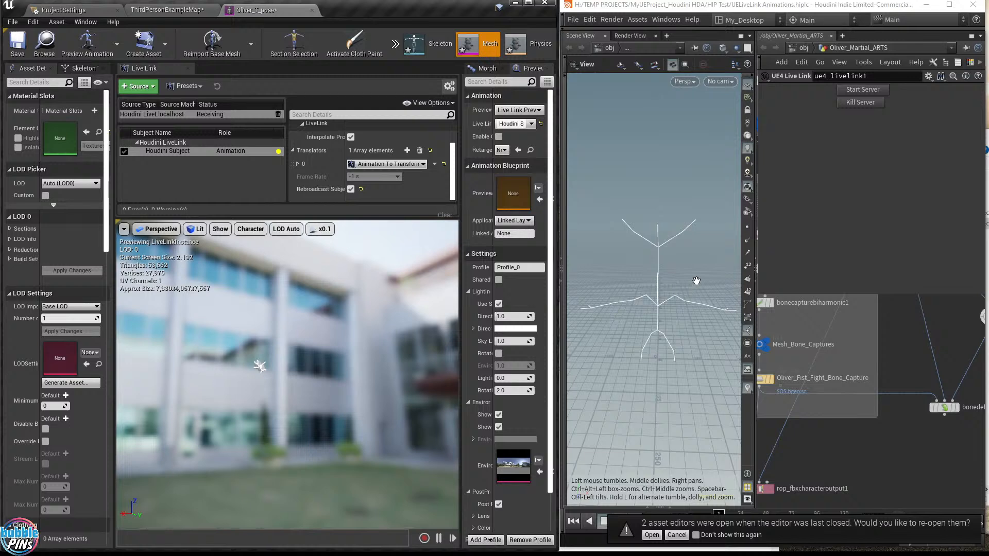
pyautogui.scroll(-2, 900, 356)
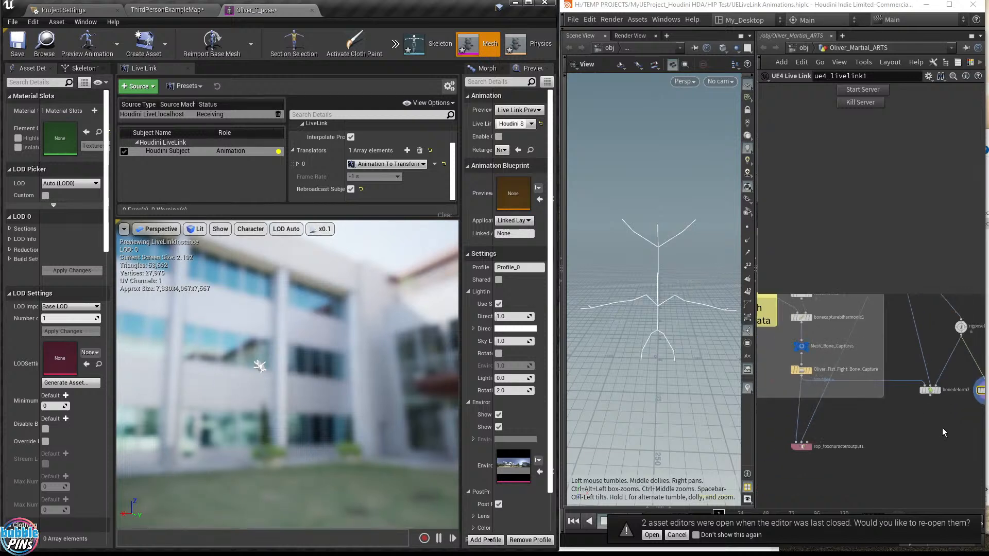
pyautogui.click(407, 164)
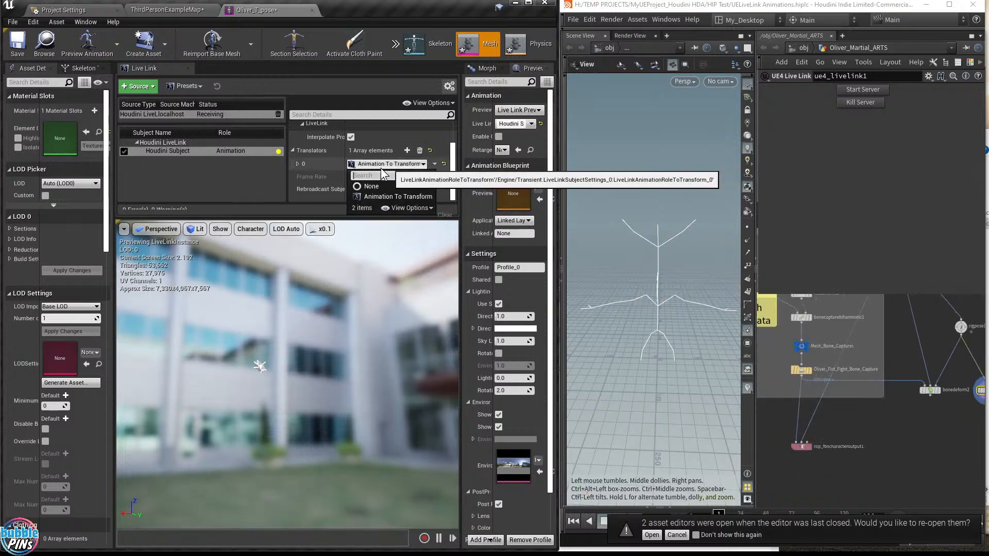
pyautogui.click(371, 186)
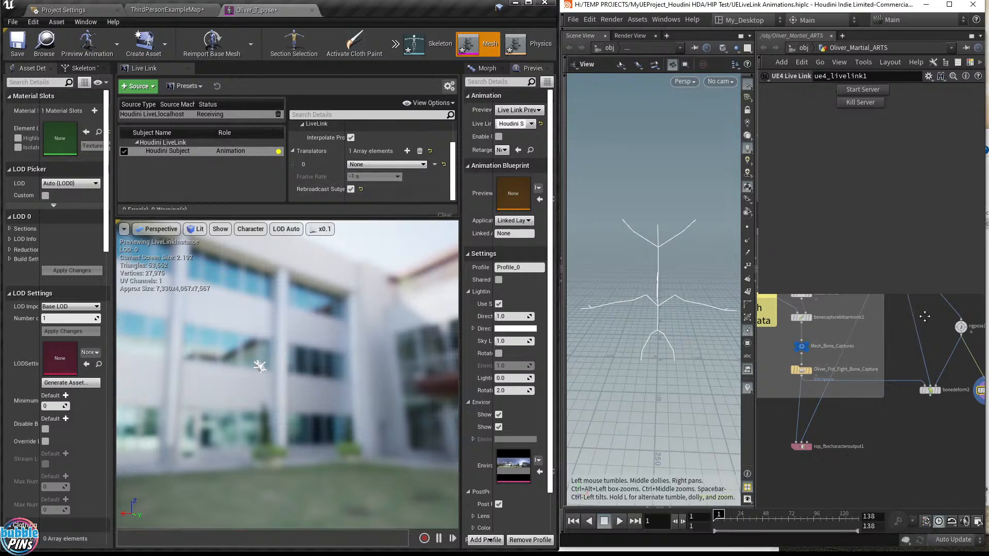
# Kill the Live Link server from ue4_livelink1 and try to start it again, dismissing the console each time.
pyautogui.moveTo(925, 317); pyautogui.dragTo(892, 326, button='middle')
pyautogui.click(928, 336)
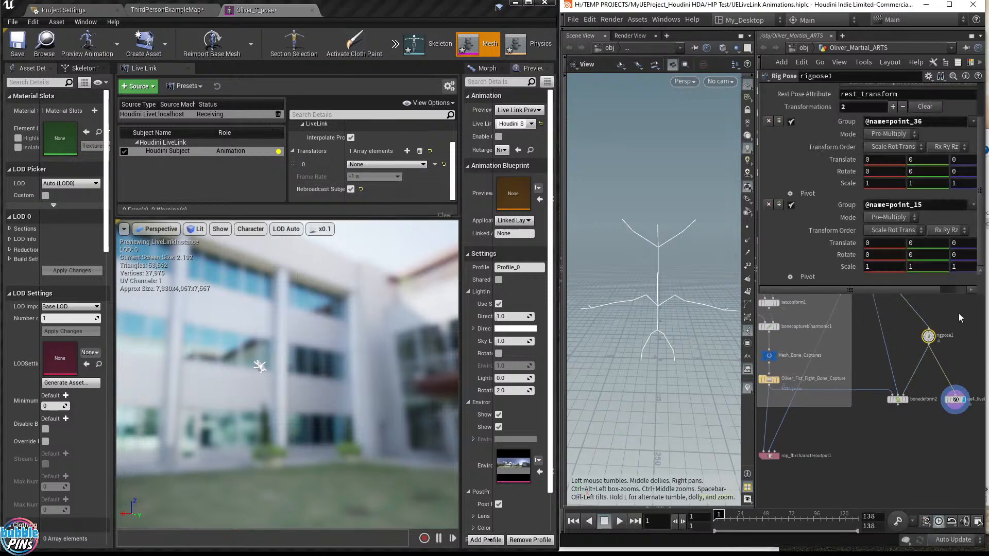
pyautogui.click(963, 408)
pyautogui.click(865, 104)
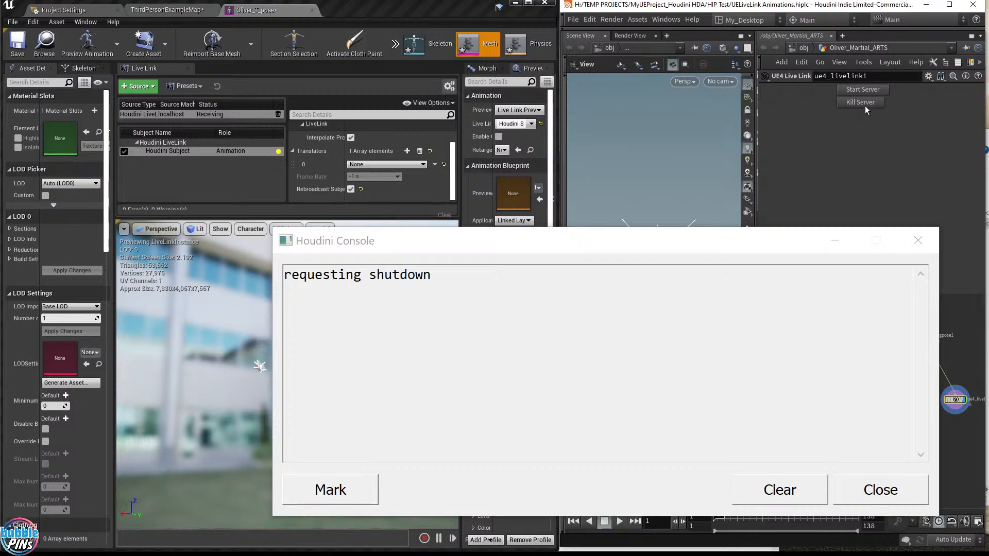
pyautogui.click(870, 490)
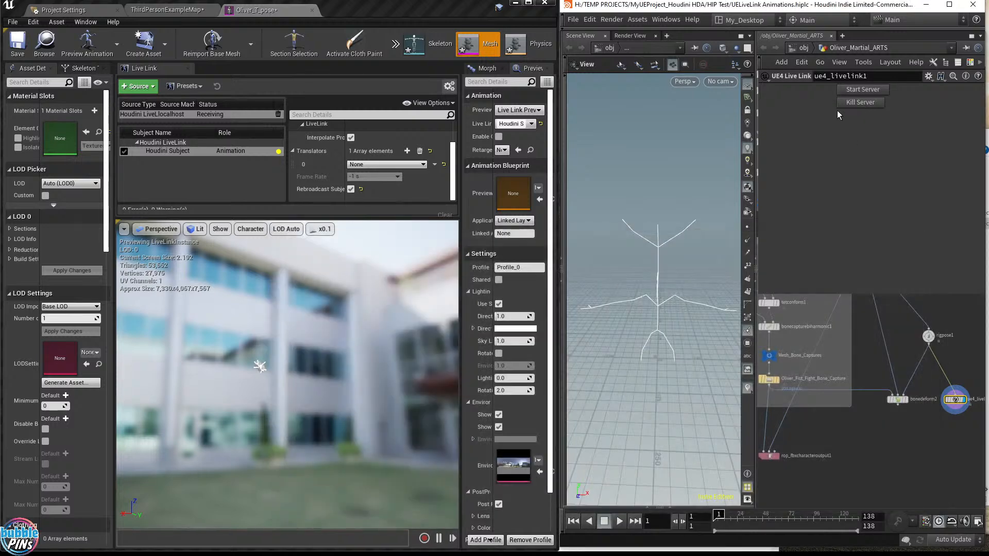
pyautogui.click(858, 90)
pyautogui.click(782, 490)
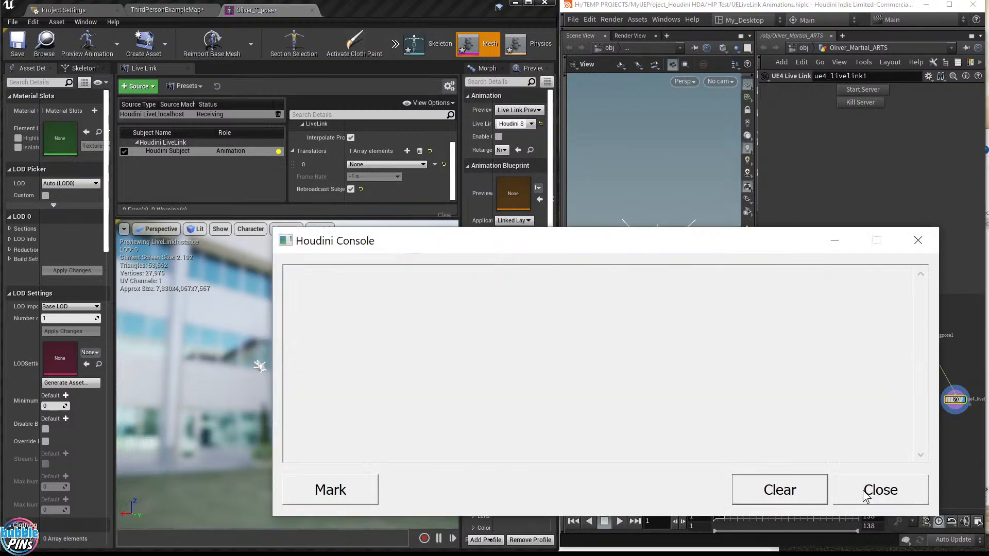
pyautogui.click(871, 490)
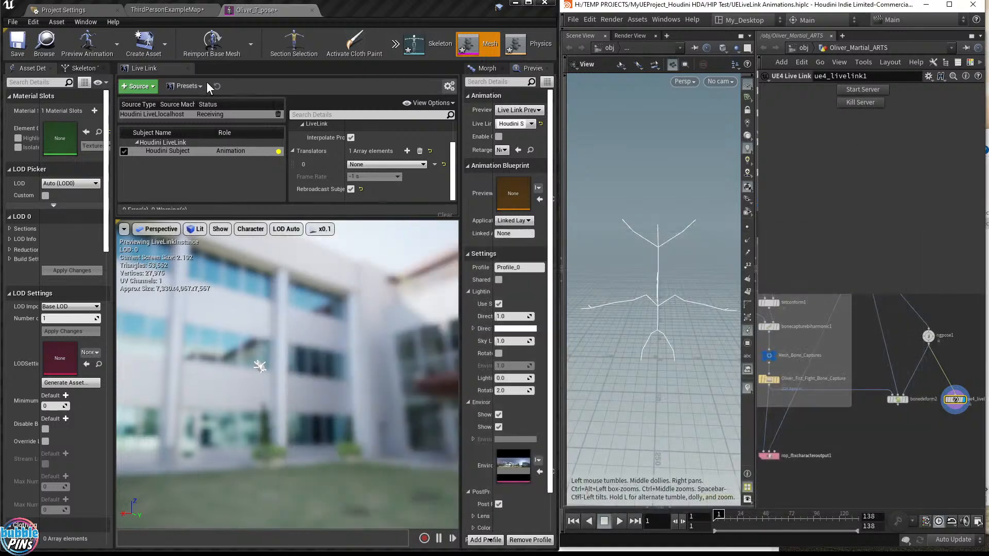
# Remove the Houdini Live Link source in Unreal and retry starting the ue4_livelink1 server.
pyautogui.click(277, 114)
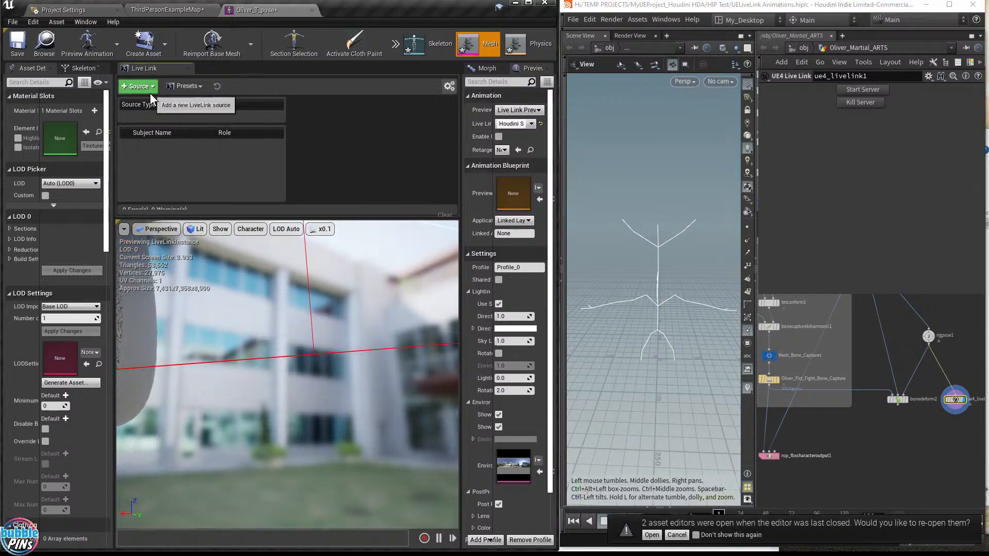
pyautogui.click(867, 90)
pyautogui.click(780, 490)
pyautogui.click(881, 489)
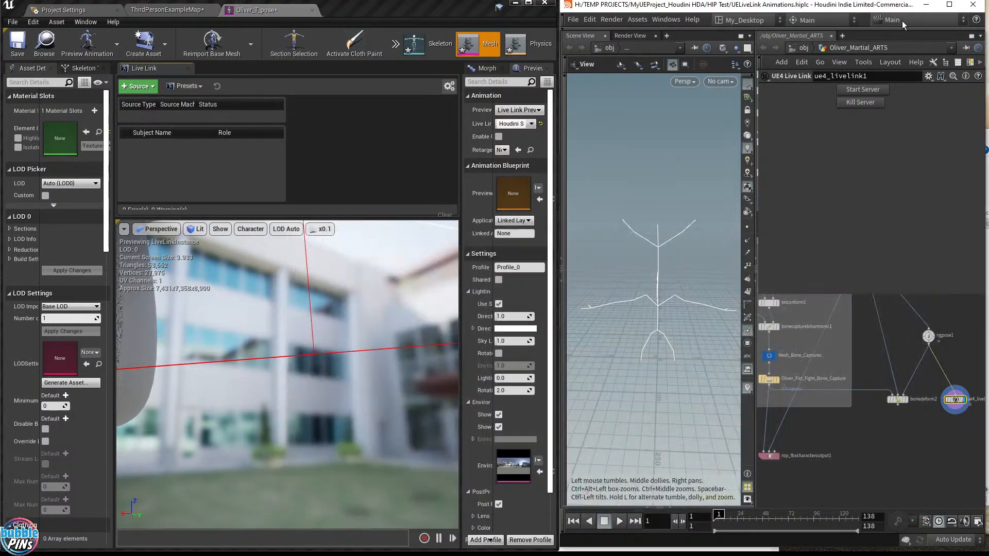
# Save the scene, undo the accidental network edit and select the Oliver_Fist_Fight_Bone_Capture file cache node.
pyautogui.hotkey('ctrl', 's')
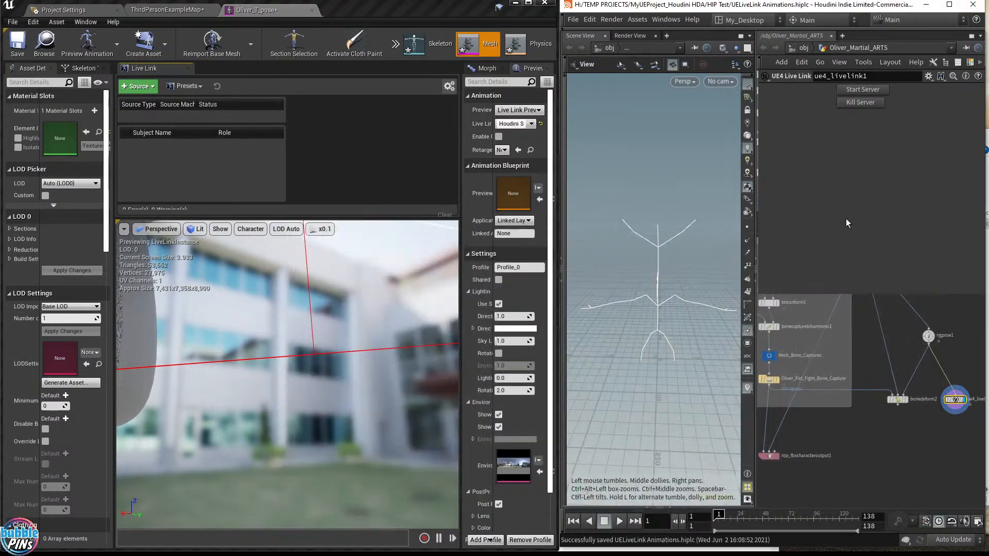
pyautogui.click(771, 386)
pyautogui.hotkey('ctrl', 'z')
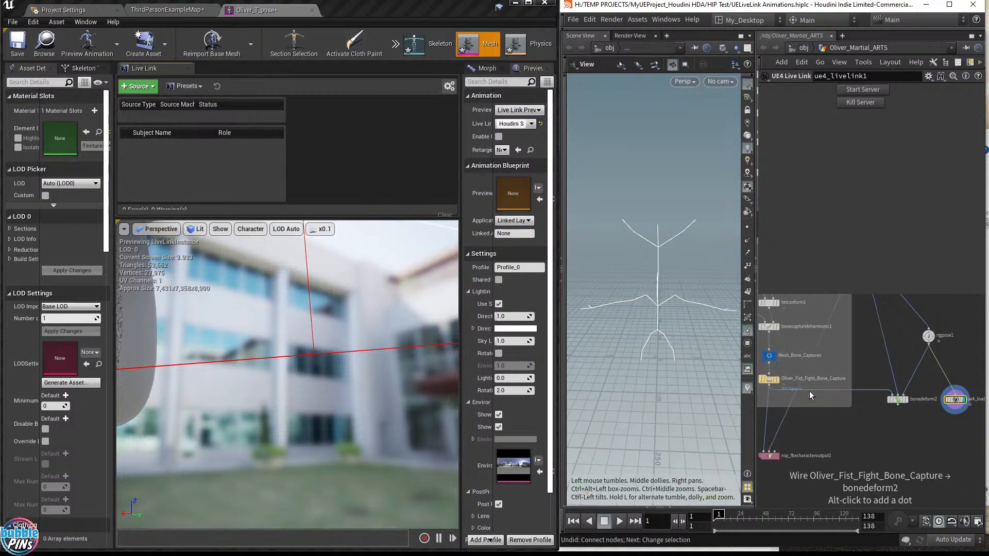
pyautogui.moveTo(764, 369); pyautogui.dragTo(765, 369)
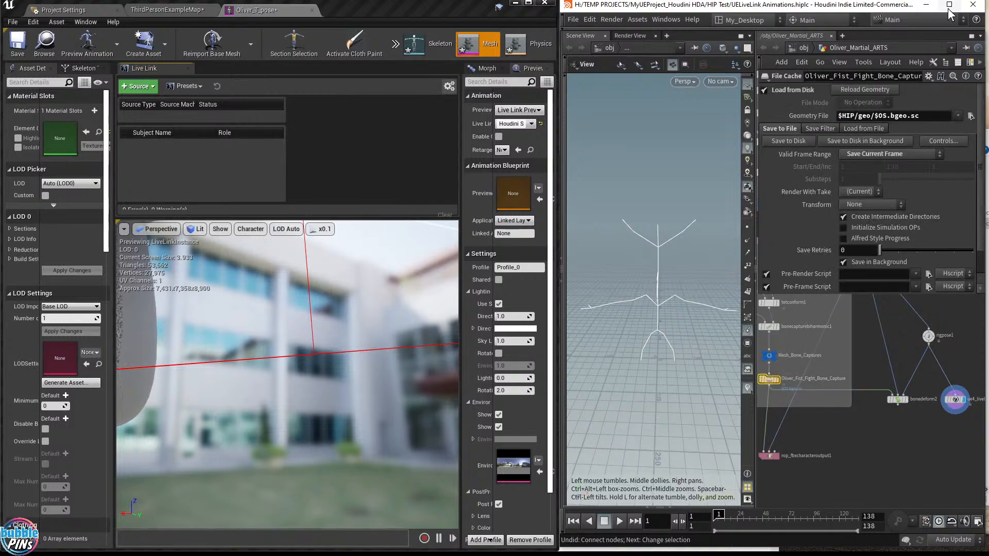
# Restart Houdini, saving the scene changes on exit, and reopen the recent file UELiveLink Animations.hiplc.
pyautogui.click(572, 20)
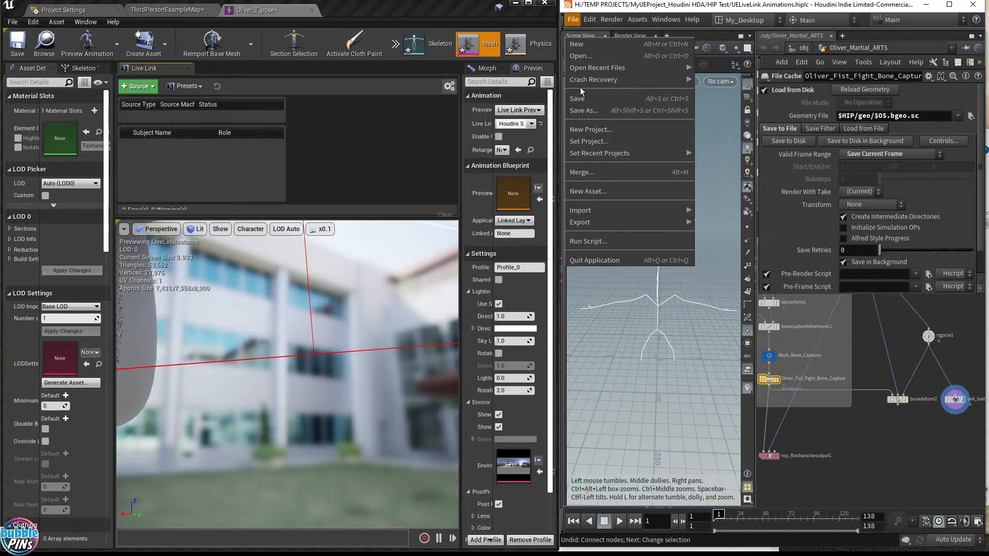
pyautogui.click(824, 2)
pyautogui.click(974, 6)
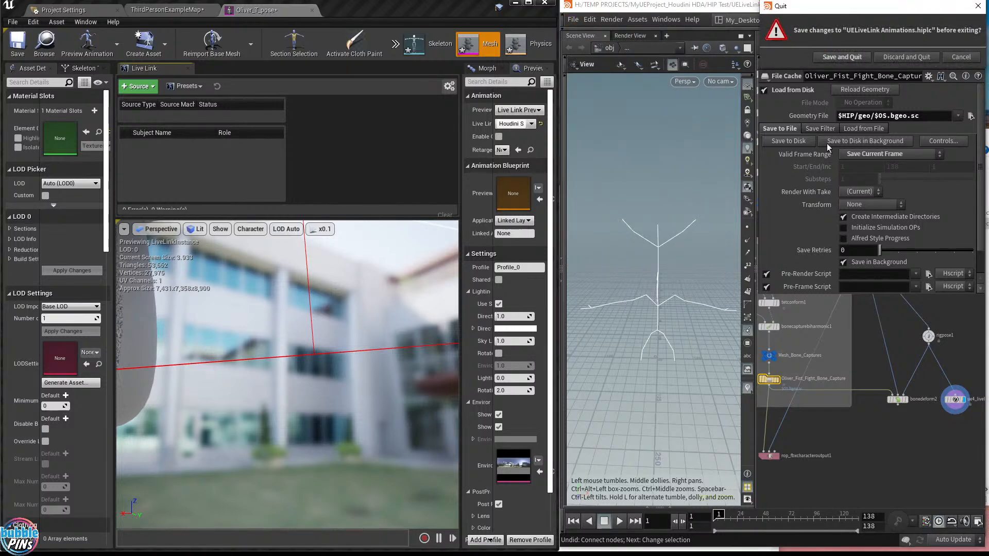
pyautogui.click(843, 57)
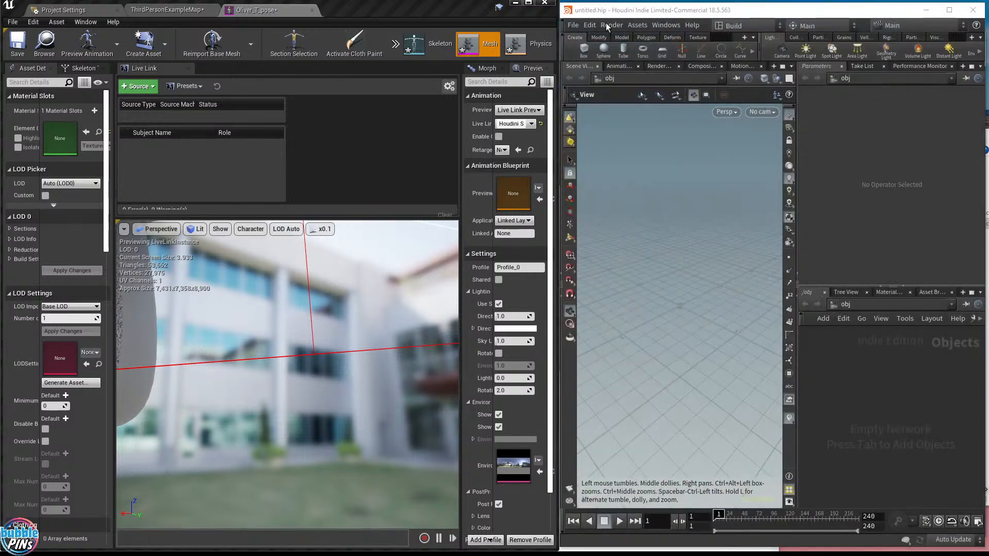
pyautogui.click(573, 25)
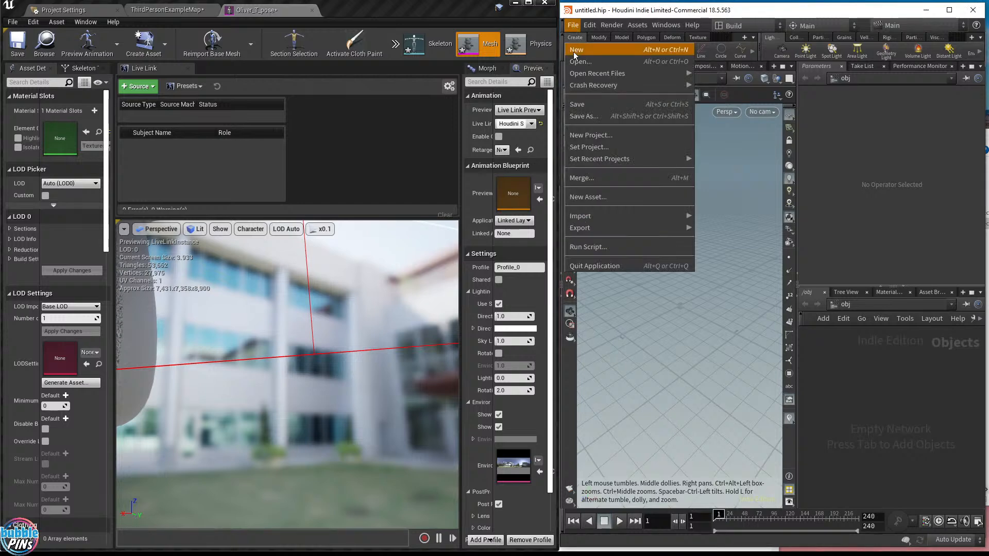
pyautogui.moveTo(585, 74)
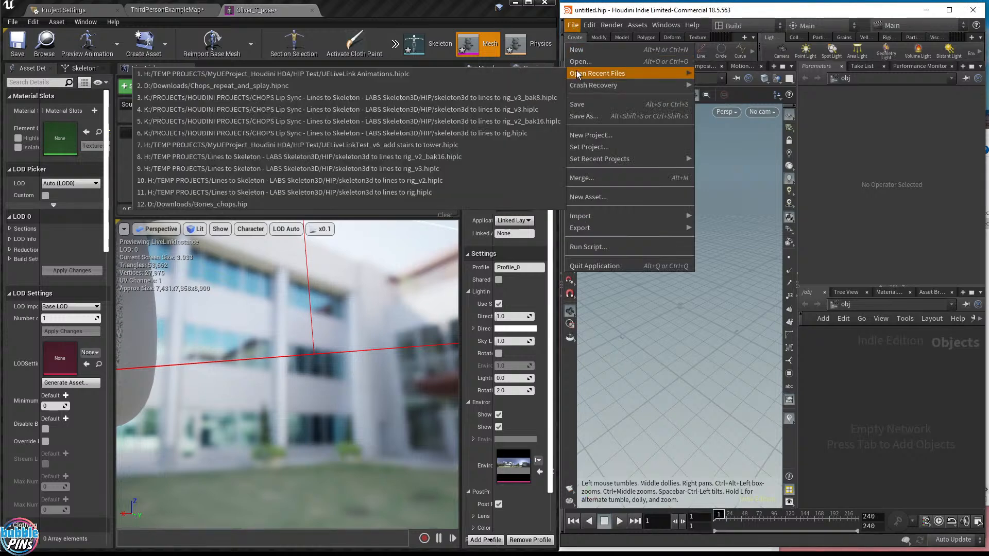
pyautogui.click(329, 75)
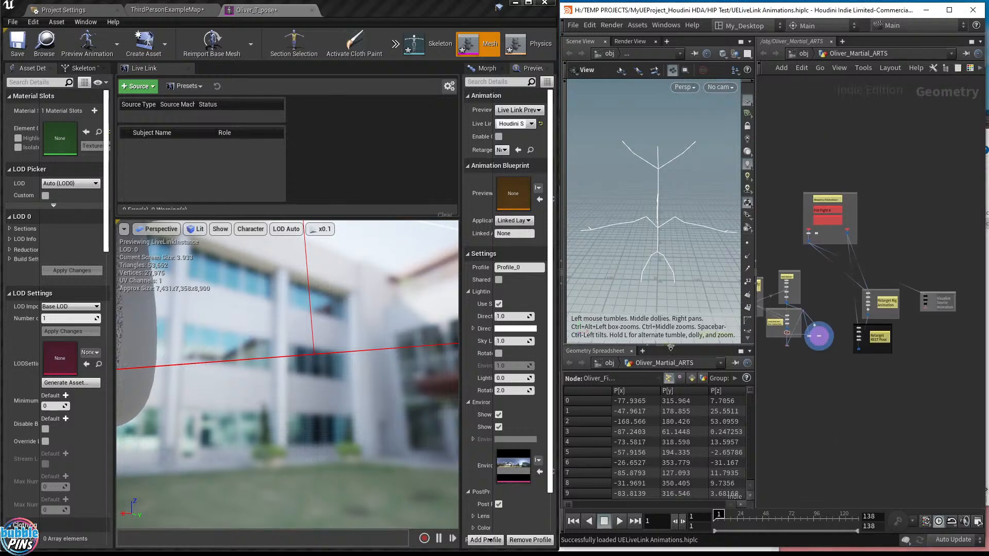
# Hide the geometry spreadsheet, show the ue4_livelink1 parameters in the network view and start its Live Link server.
pyautogui.click(670, 346)
pyautogui.scroll(5, 928, 317)
pyautogui.moveTo(873, 326); pyautogui.dragTo(956, 337, button='middle')
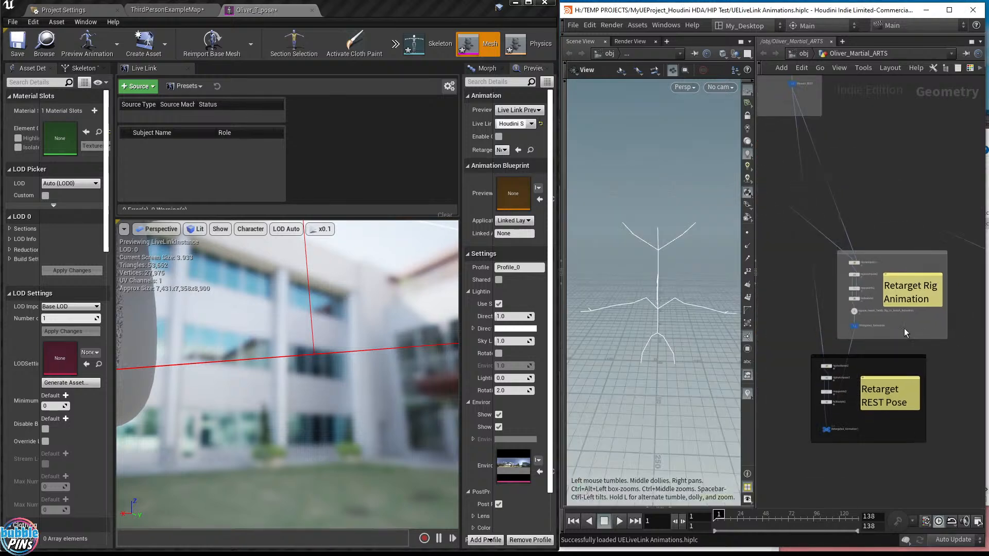
pyautogui.moveTo(838, 192); pyautogui.dragTo(942, 386, button='middle')
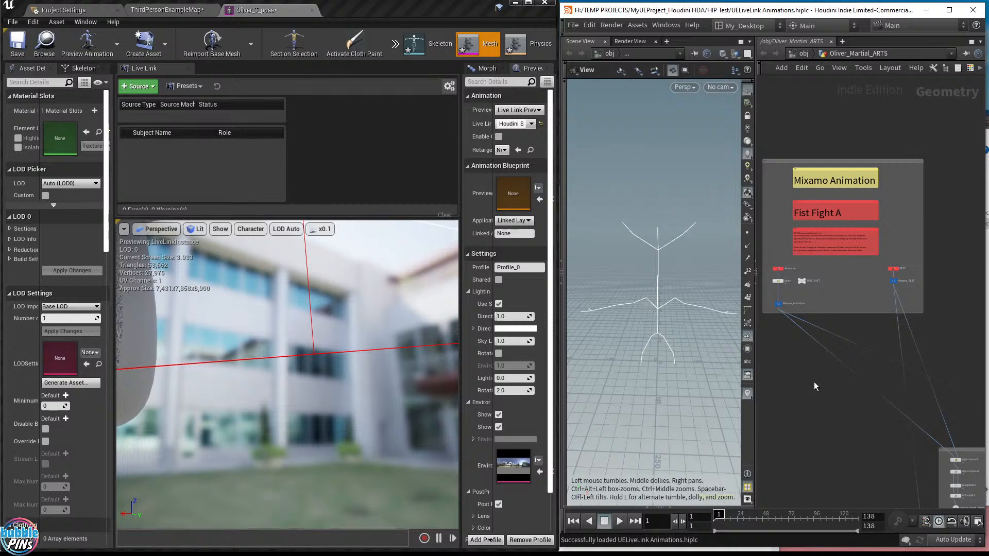
pyautogui.moveTo(816, 382); pyautogui.dragTo(950, 128, button='middle')
pyautogui.scroll(5, 914, 289)
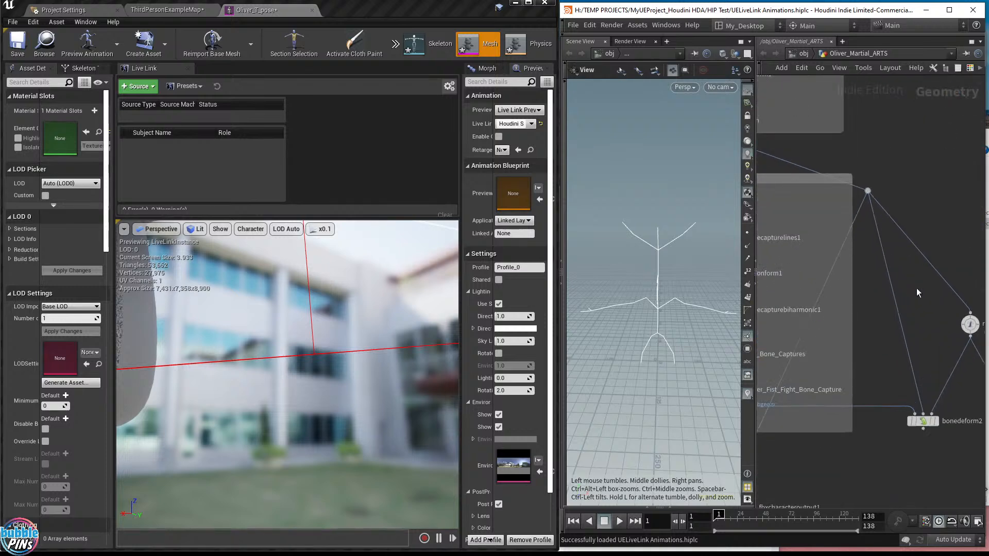
pyautogui.moveTo(925, 299); pyautogui.dragTo(845, 304, button='middle')
pyautogui.click(927, 426)
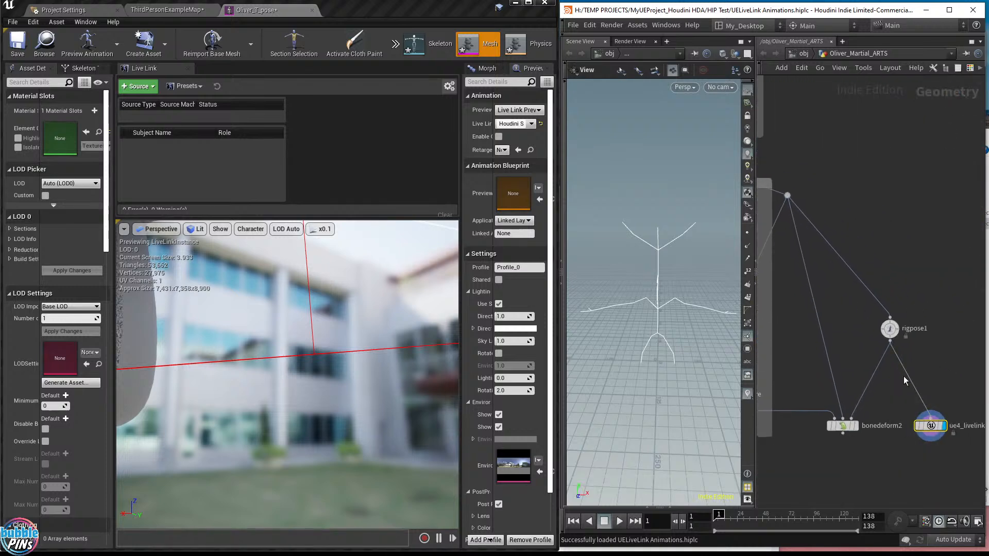
pyautogui.press('p')
pyautogui.click(923, 100)
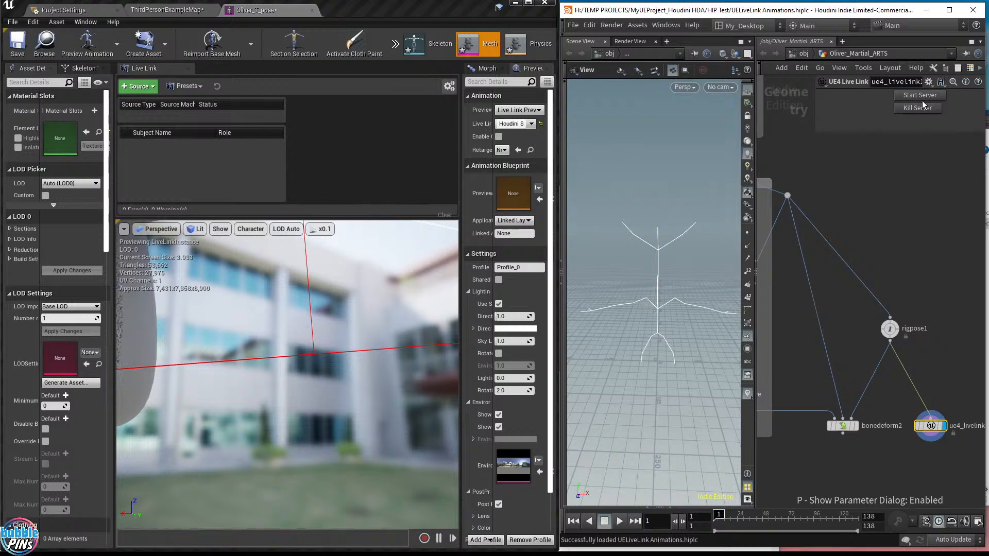
# Add a Houdini LiveLink source in Unreal at 127.0.0.1:8010 with a 60 fps refresh rate, and show the Houdini Subject's settings.
pyautogui.click(150, 88)
pyautogui.moveTo(152, 121)
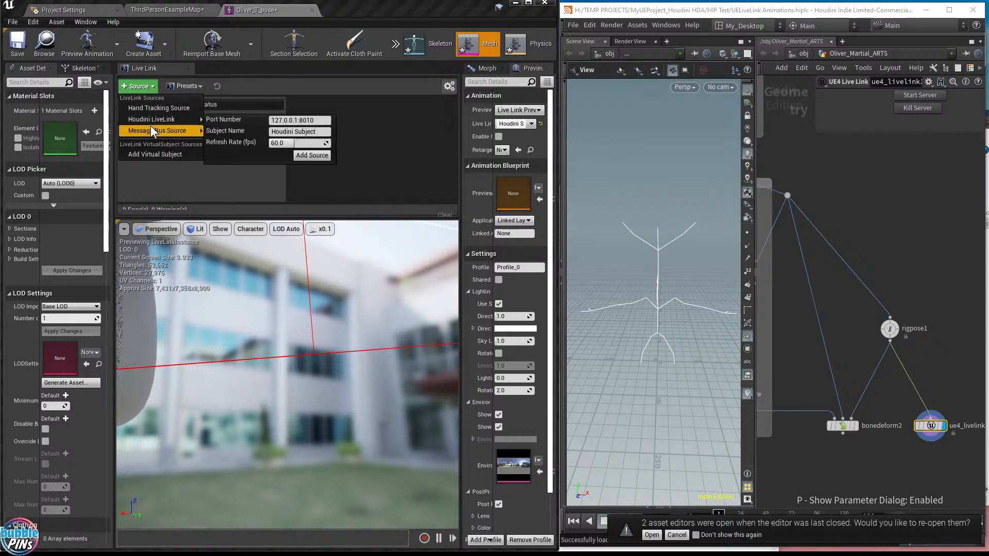
pyautogui.click(282, 144)
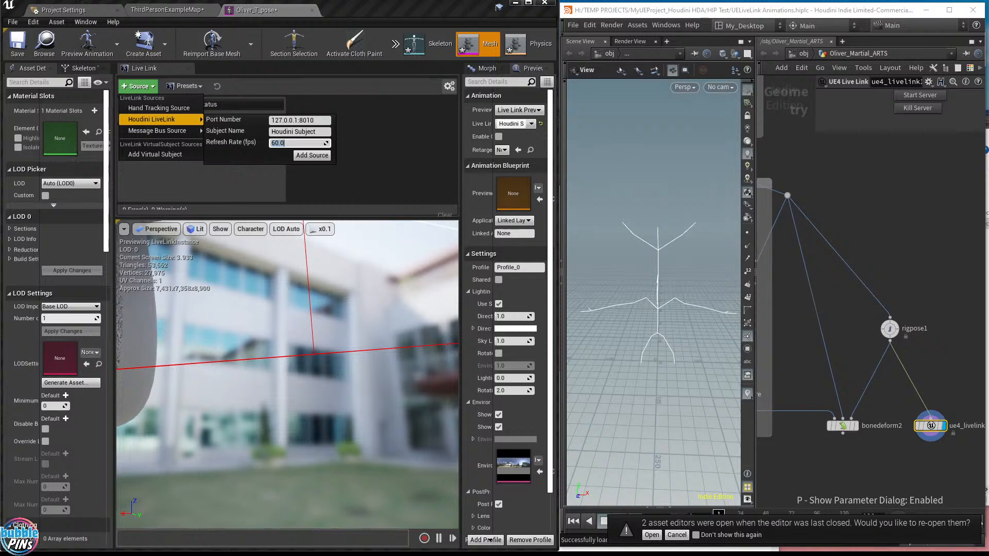
pyautogui.click(303, 156)
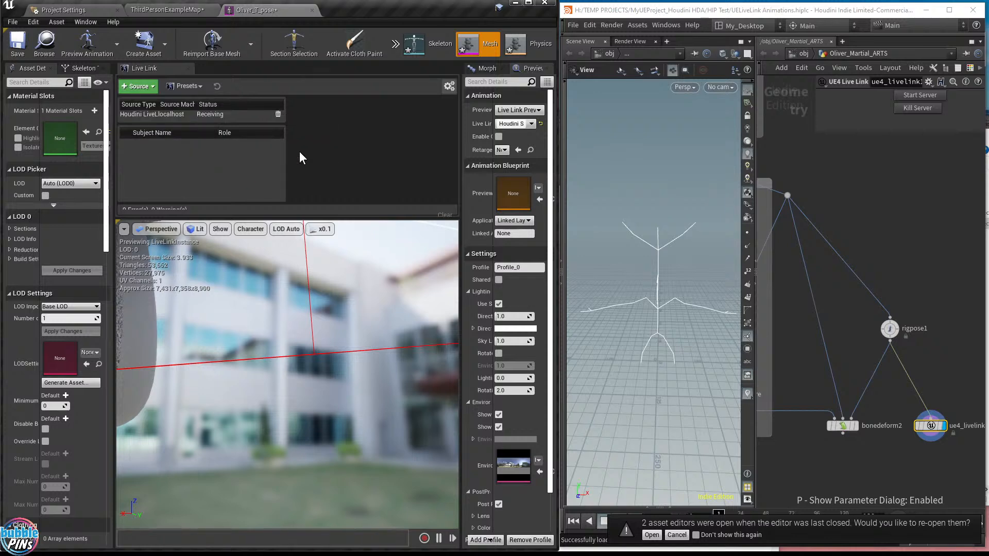
pyautogui.click(248, 116)
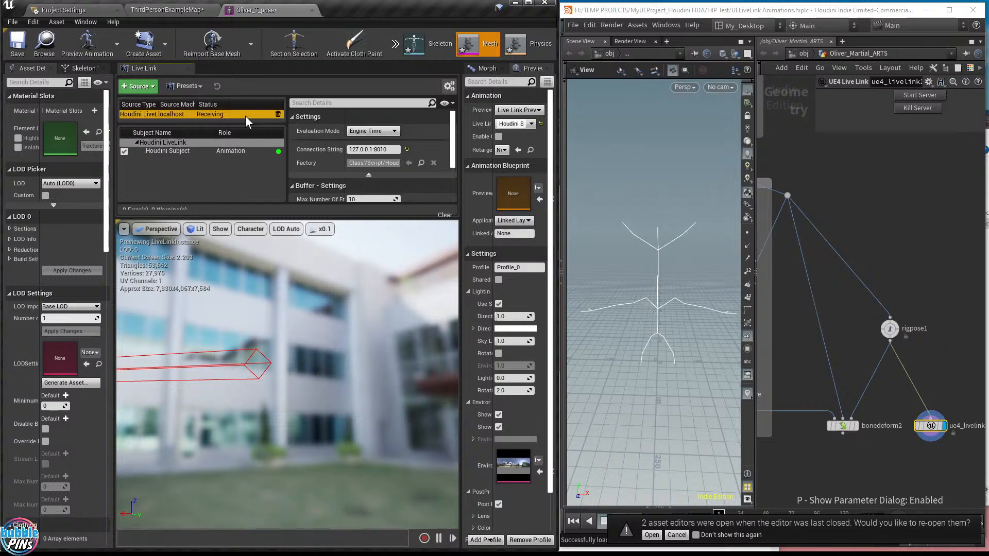
pyautogui.click(186, 151)
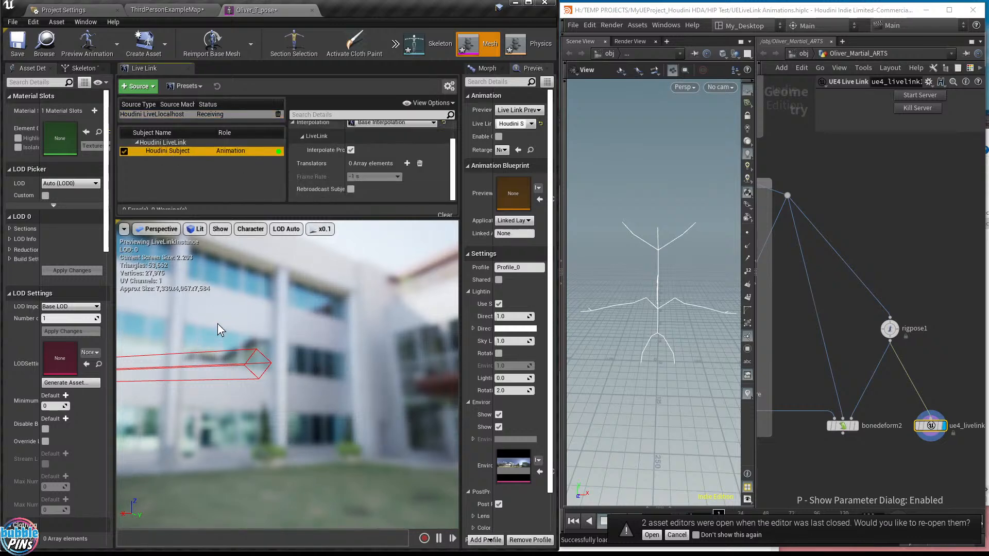
# Examine the streamed skeleton in Unreal's preview viewport and check the preview playback speed options.
pyautogui.moveTo(319, 357)
pyautogui.mouseDown(button='right')
pyautogui.moveTo(279, 365)
pyautogui.moveTo(314, 369)
pyautogui.moveTo(336, 350)
pyautogui.mouseUp(button='right')
pyautogui.press('s')
pyautogui.press('w')
pyautogui.press('s')
pyautogui.press('w')
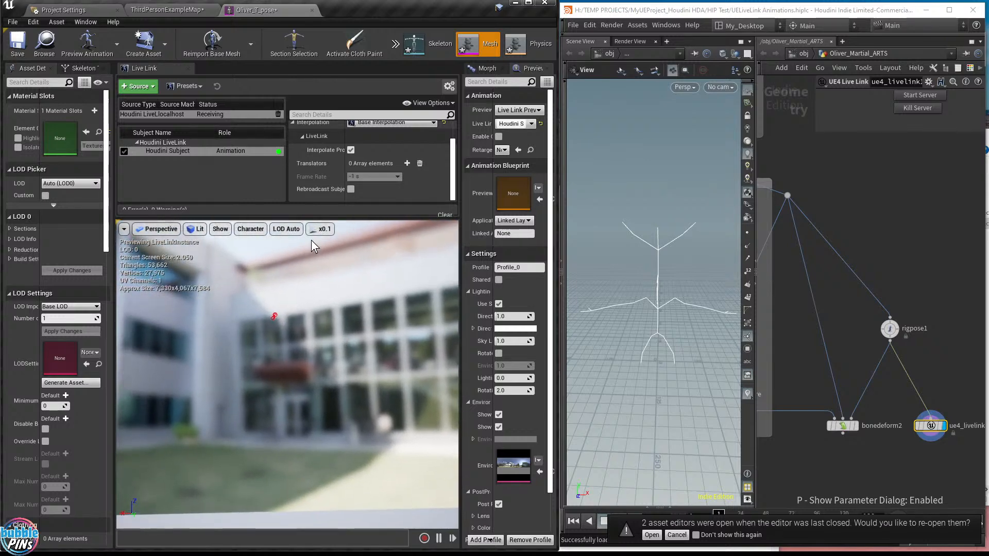
pyautogui.click(324, 228)
pyautogui.click(324, 248)
pyautogui.scroll(2, 281, 329)
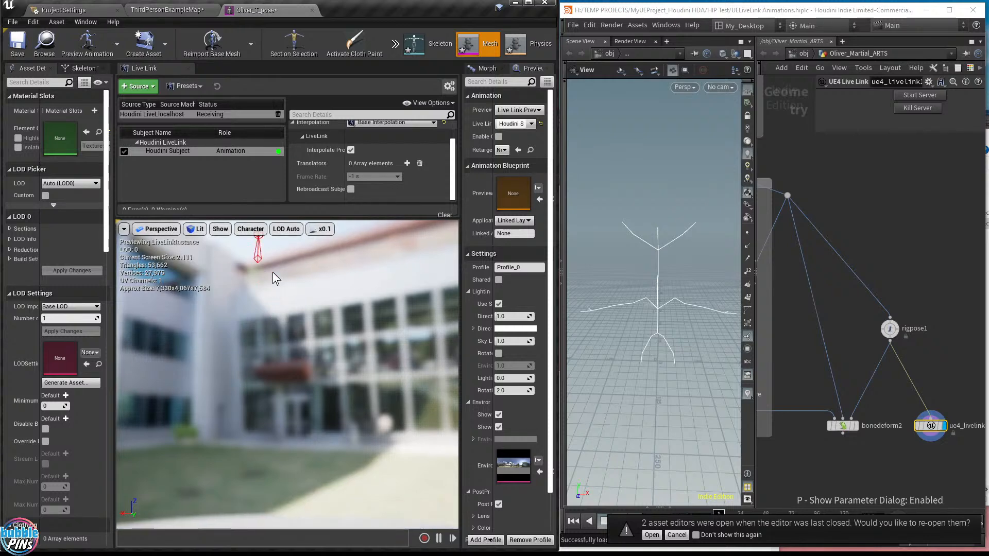
pyautogui.moveTo(272, 273); pyautogui.dragTo(326, 289, button='right')
pyautogui.press('f')
pyautogui.keyDown('alt'); pyautogui.moveTo(382, 332); pyautogui.dragTo(384, 355); pyautogui.keyUp('alt')
pyautogui.moveTo(338, 377); pyautogui.dragTo(318, 381, button='right')
pyautogui.press('f')
pyautogui.scroll(-5, 317, 381)
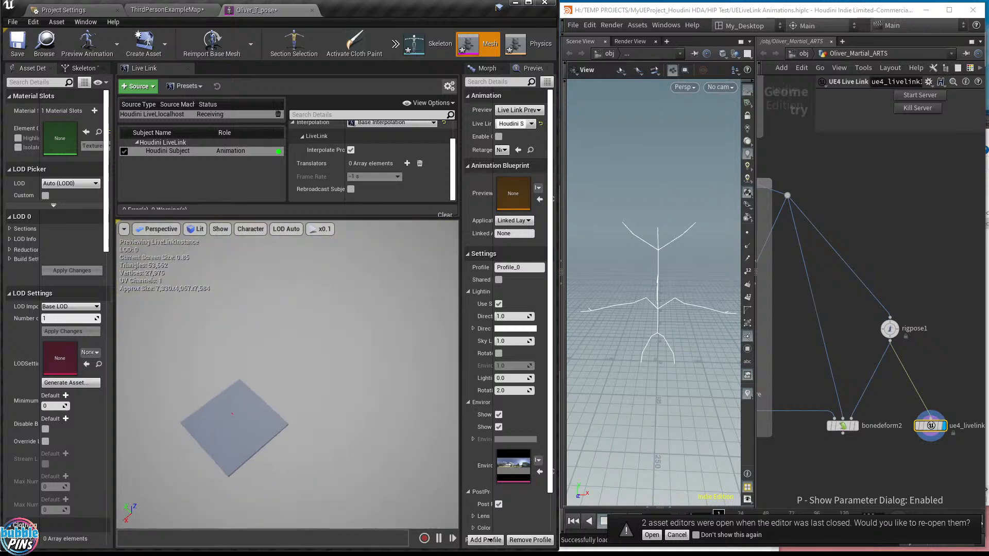
# Inspect the red root bone and the tiny skeleton above the floor plane from close up.
pyautogui.moveTo(278, 410); pyautogui.dragTo(277, 367, button='right')
pyautogui.moveTo(280, 380); pyautogui.dragTo(288, 348, button='right')
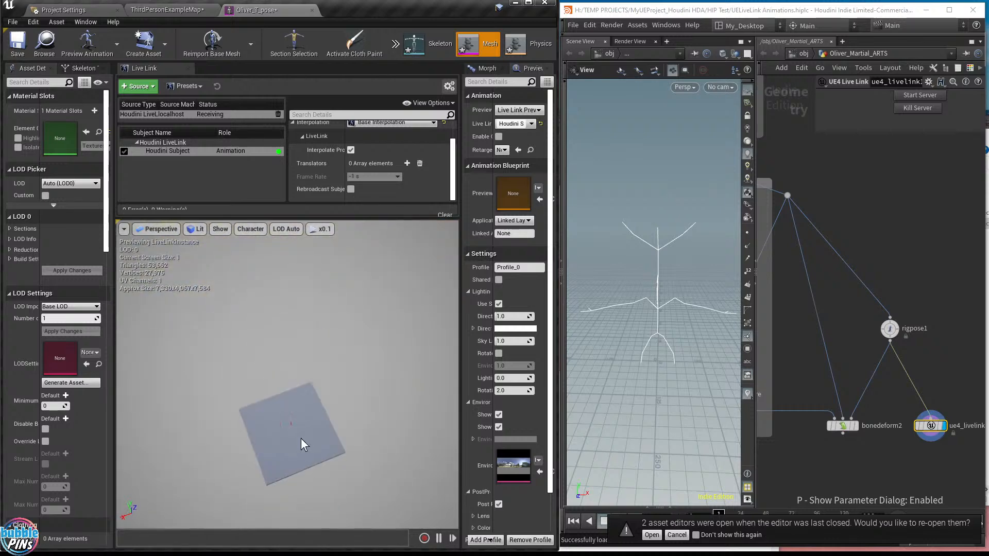
pyautogui.moveTo(304, 416); pyautogui.dragTo(330, 458, button='right')
pyautogui.scroll(3, 283, 414)
pyautogui.press('w')
pyautogui.press('w')
pyautogui.moveTo(267, 439); pyautogui.dragTo(267, 394, button='right')
pyautogui.scroll(1, 264, 345)
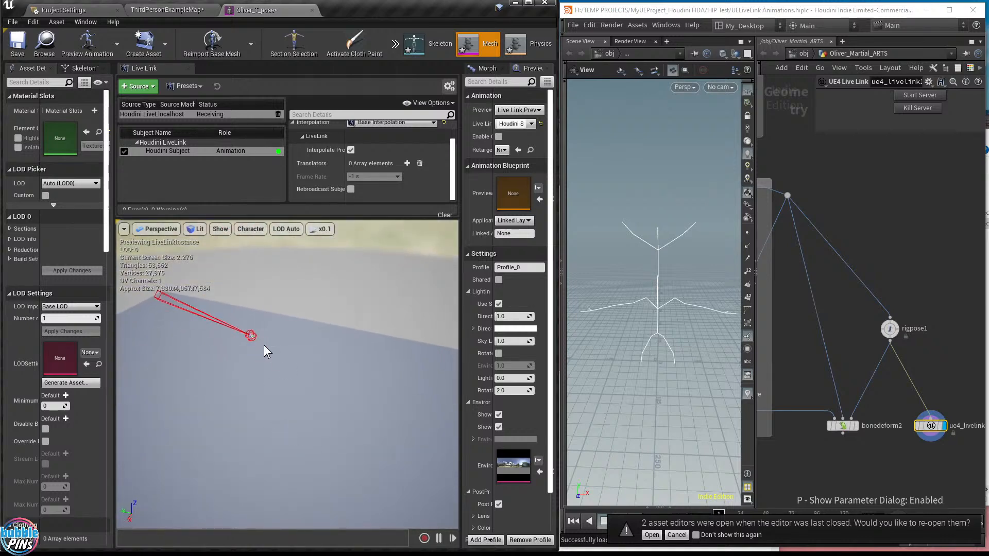
pyautogui.scroll(1, 254, 341)
pyautogui.moveTo(231, 326); pyautogui.dragTo(230, 307, button='right')
pyautogui.scroll(1, 217, 335)
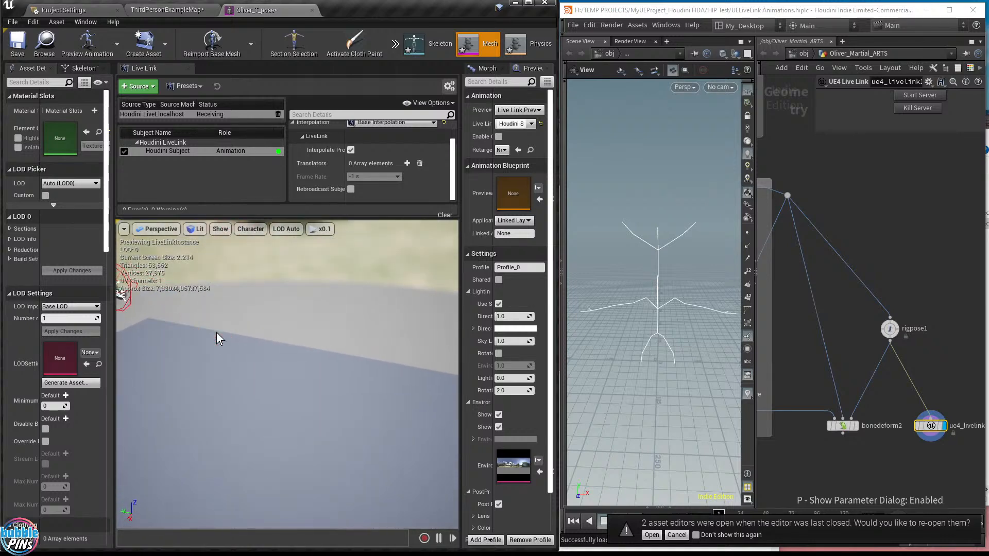
pyautogui.moveTo(171, 324); pyautogui.dragTo(42, 263, button='right')
pyautogui.moveTo(270, 317); pyautogui.dragTo(267, 317, button='right')
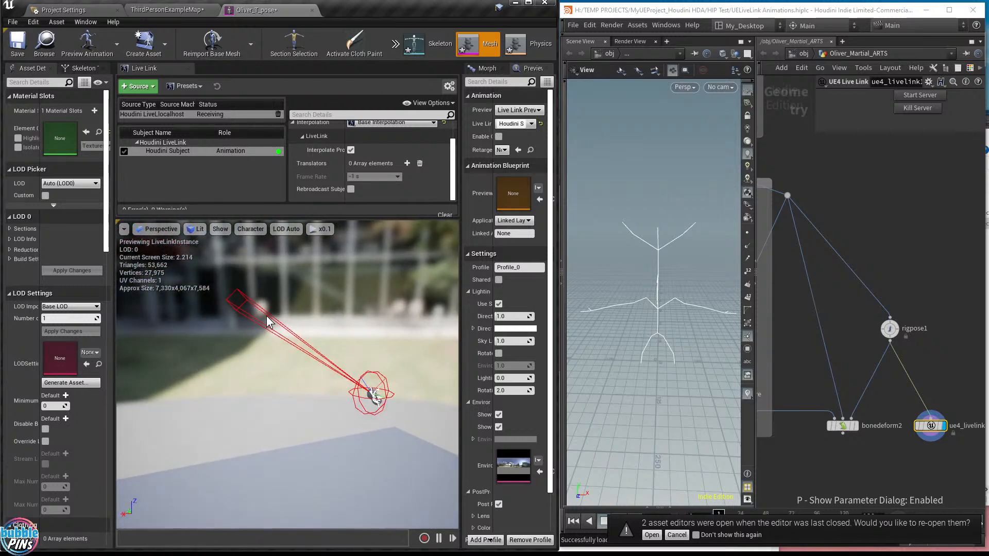
pyautogui.moveTo(392, 390); pyautogui.dragTo(446, 378, button='right')
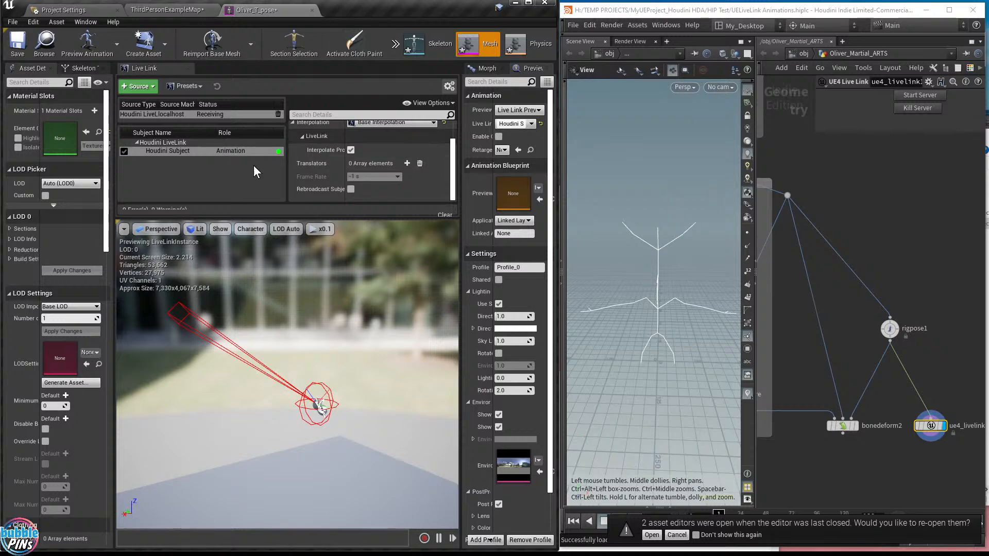
# Kill the ue4_livelink1 server in Houdini, then clear and close the Houdini Console.
pyautogui.click(177, 153)
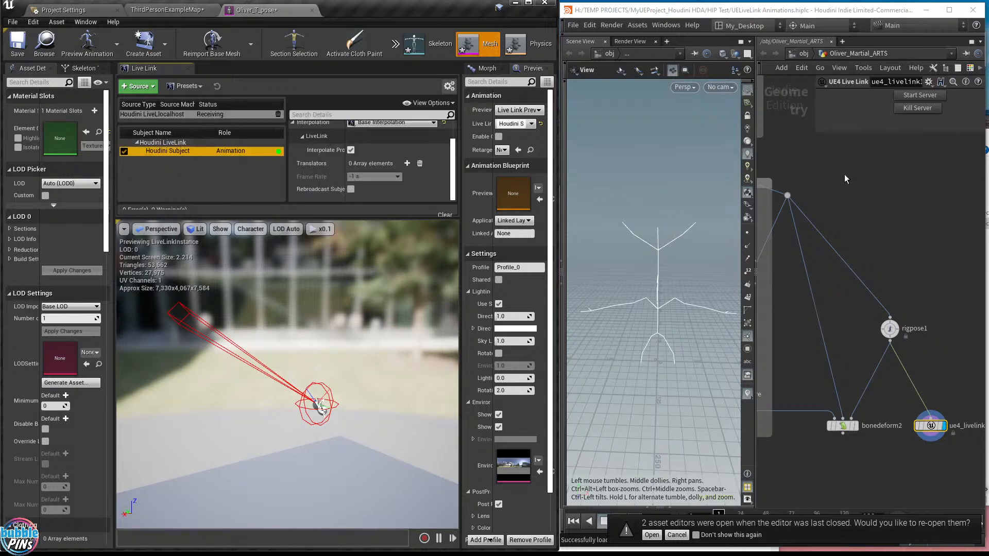
pyautogui.click(907, 119)
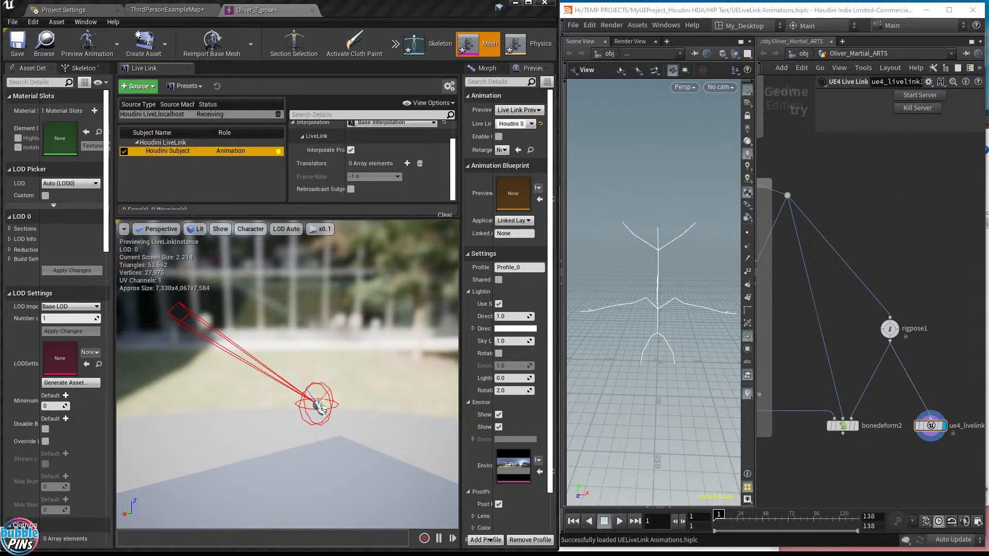
pyautogui.moveTo(762, 413); pyautogui.dragTo(642, 289)
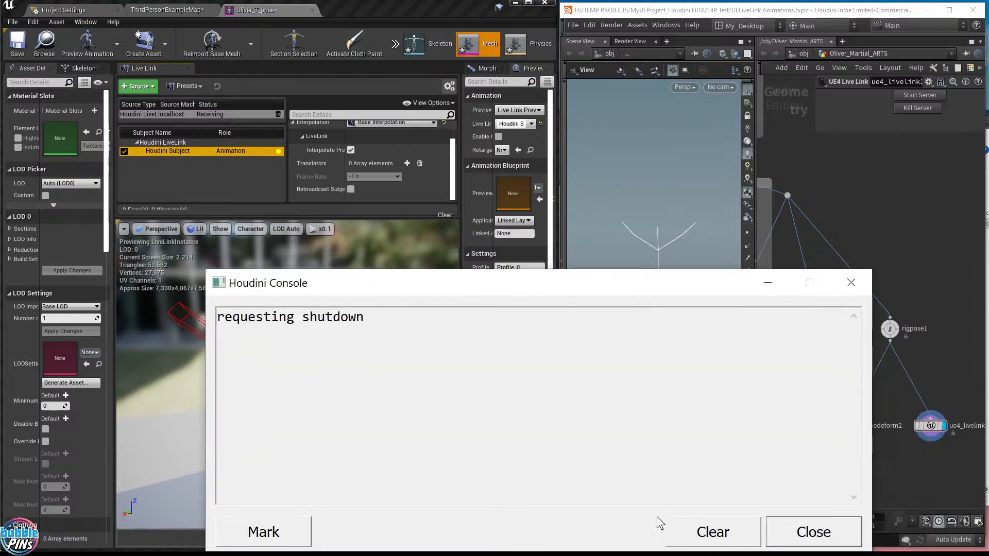
pyautogui.click(706, 530)
pyautogui.click(799, 533)
# Remove the Houdini LiveLink source in Unreal and bring the whole Teddy mesh into view.
pyautogui.click(217, 151)
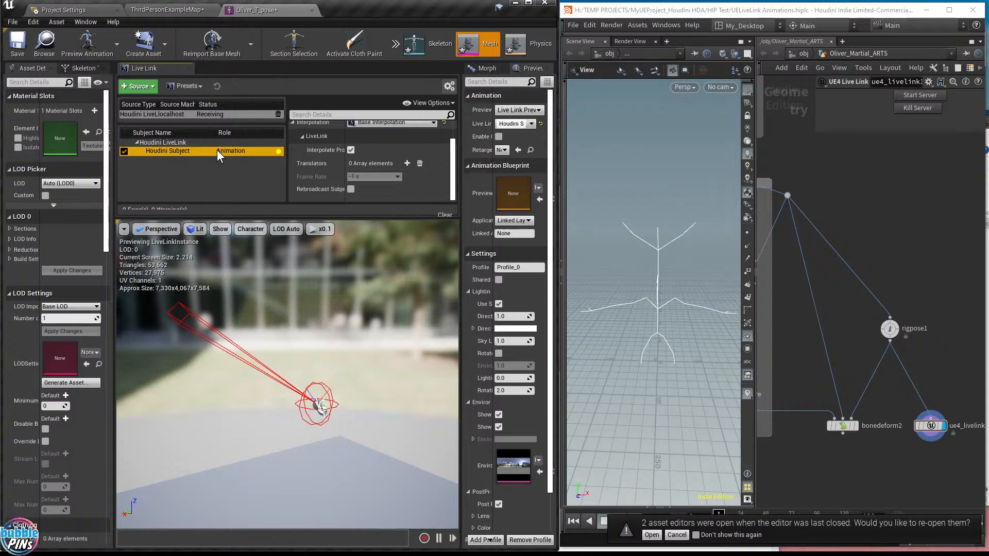
pyautogui.click(220, 116)
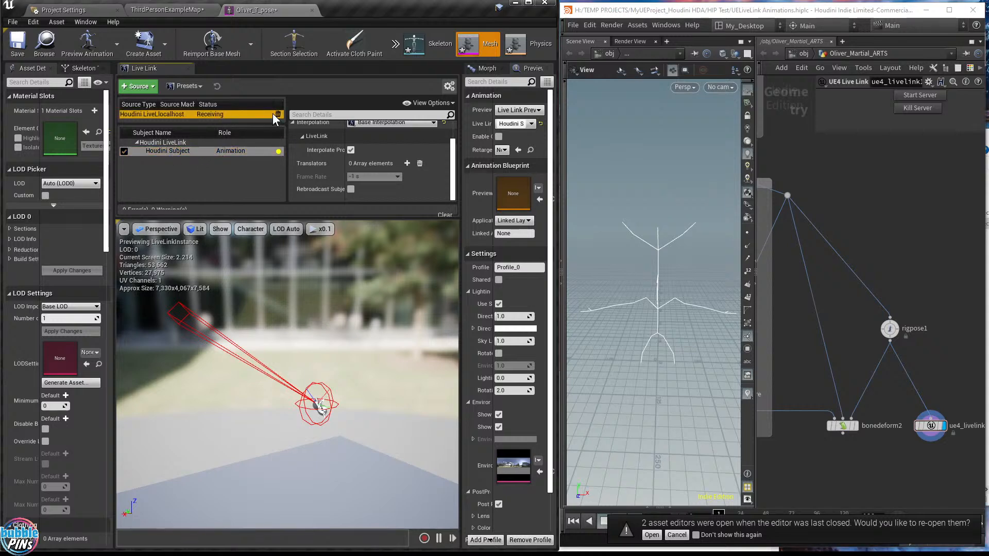
pyautogui.click(278, 114)
pyautogui.scroll(-10, 321, 304)
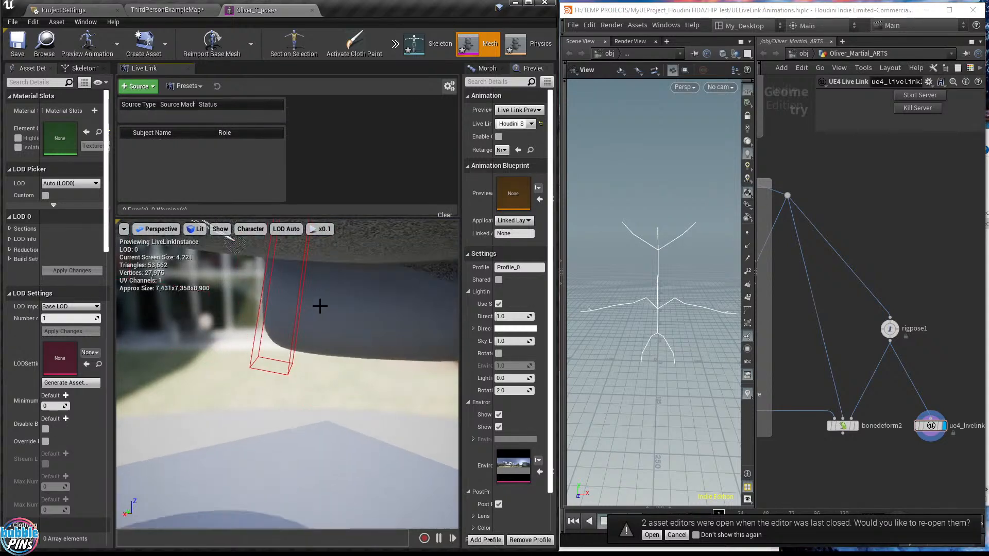
pyautogui.scroll(-10, 327, 301)
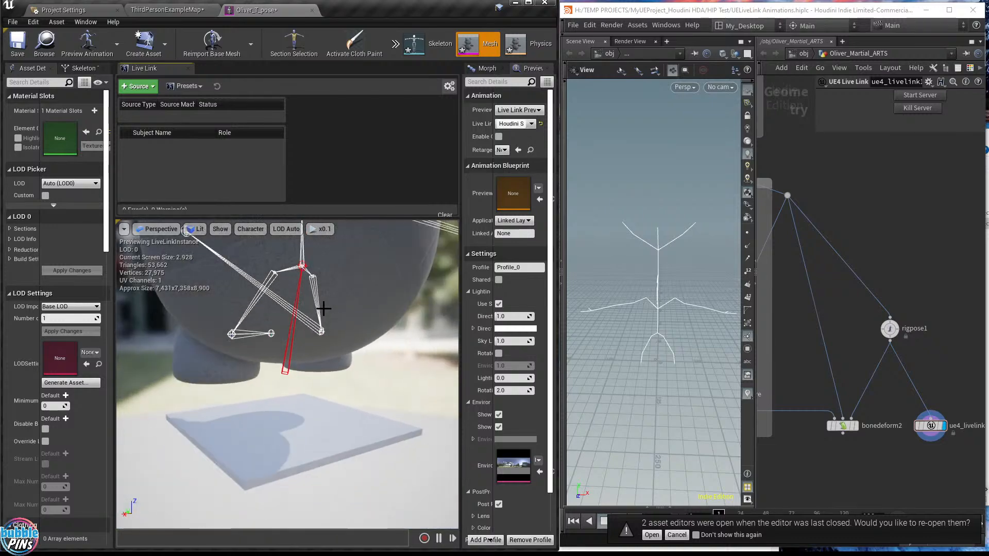
pyautogui.scroll(-7, 316, 307)
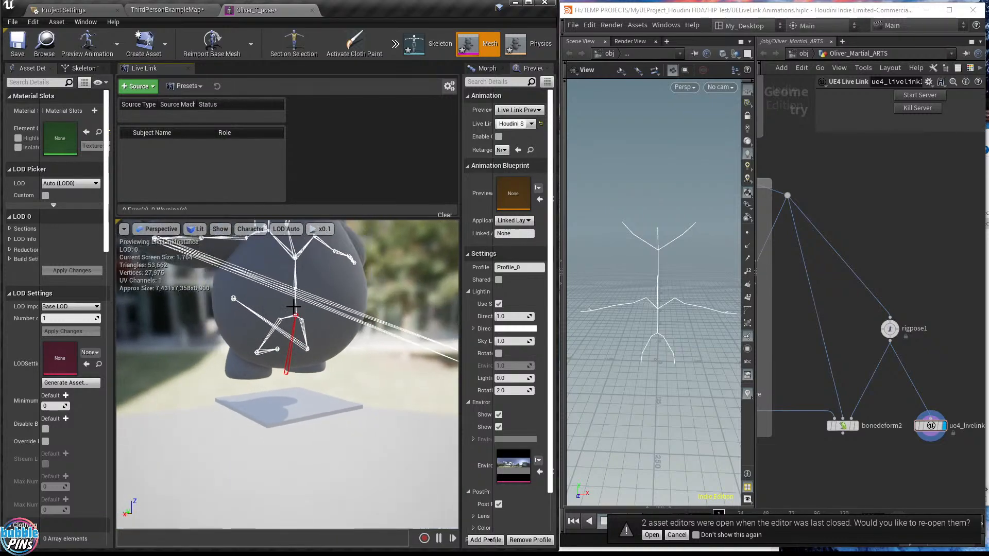
pyautogui.moveTo(313, 305); pyautogui.dragTo(316, 264, button='right')
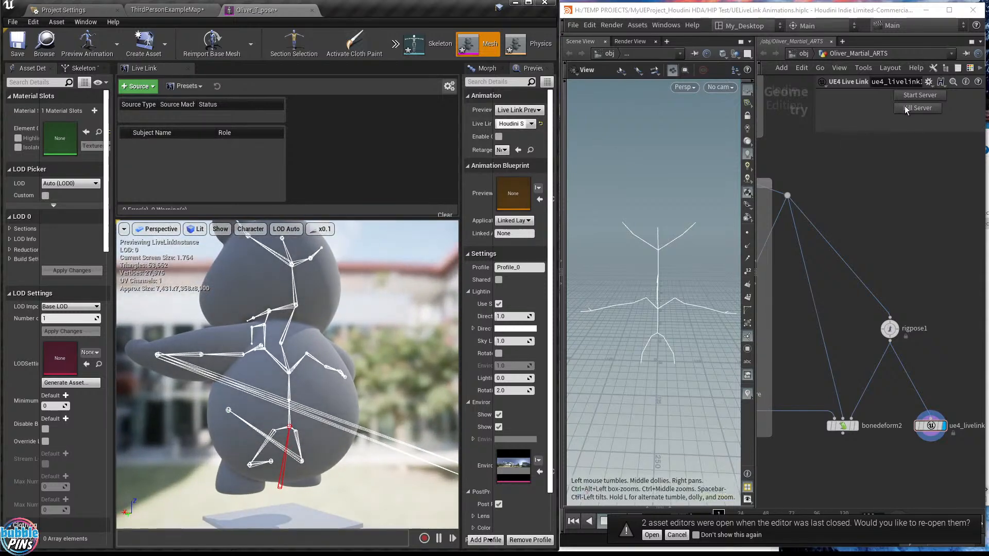
# Maximise Houdini and read the live chat's hints about setting Houdini's units in the hip file options.
pyautogui.click(899, 201)
pyautogui.scroll(-3, 864, 228)
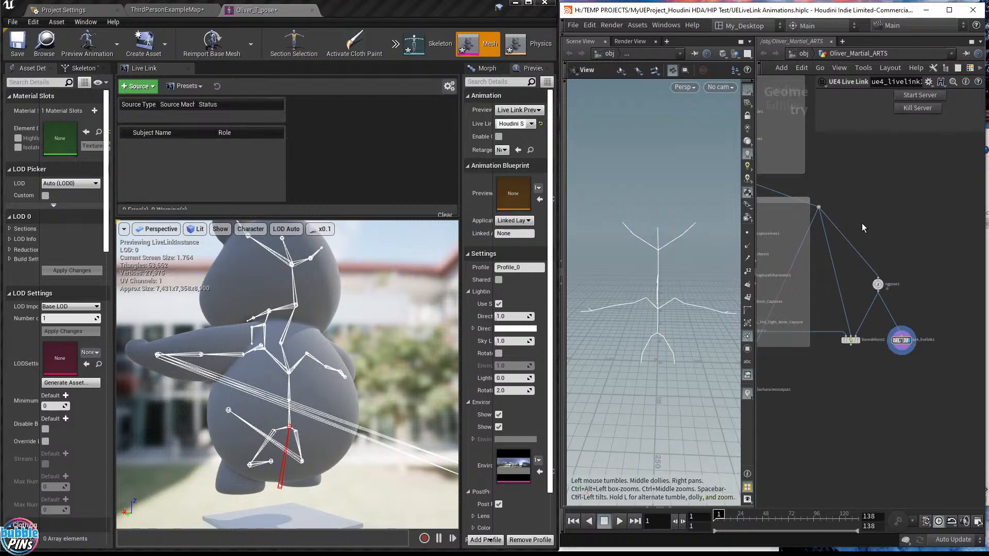
pyautogui.click(949, 10)
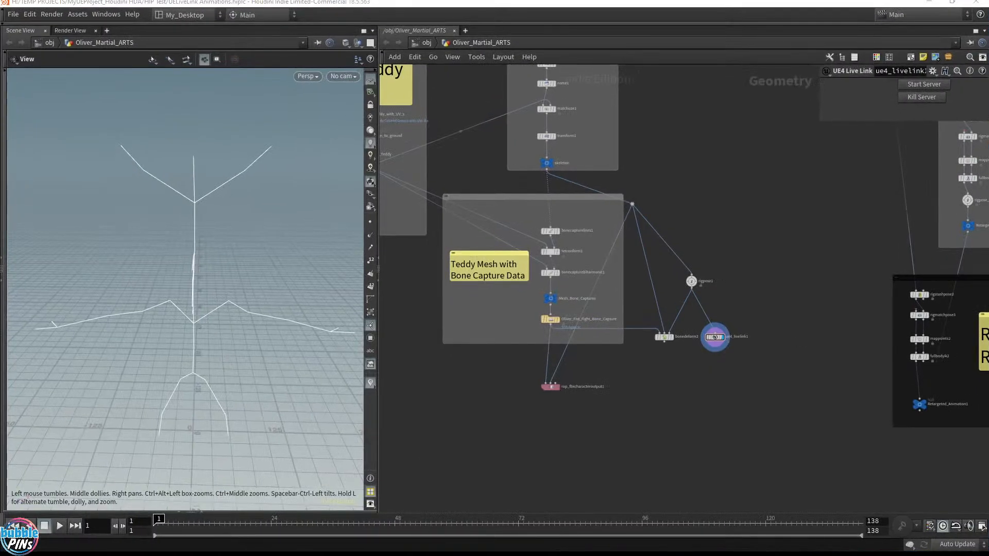
pyautogui.click(819, 555)
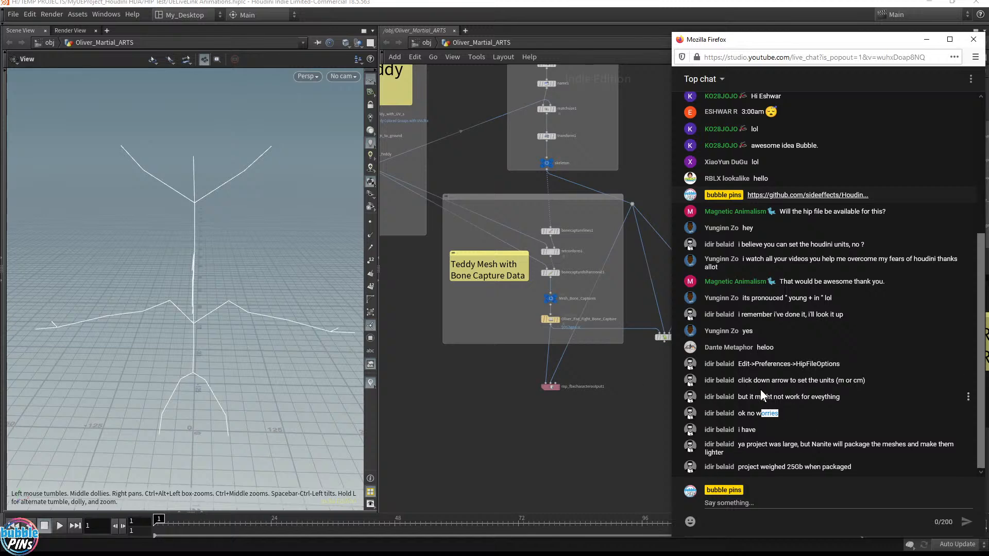
pyautogui.moveTo(745, 381); pyautogui.dragTo(811, 381)
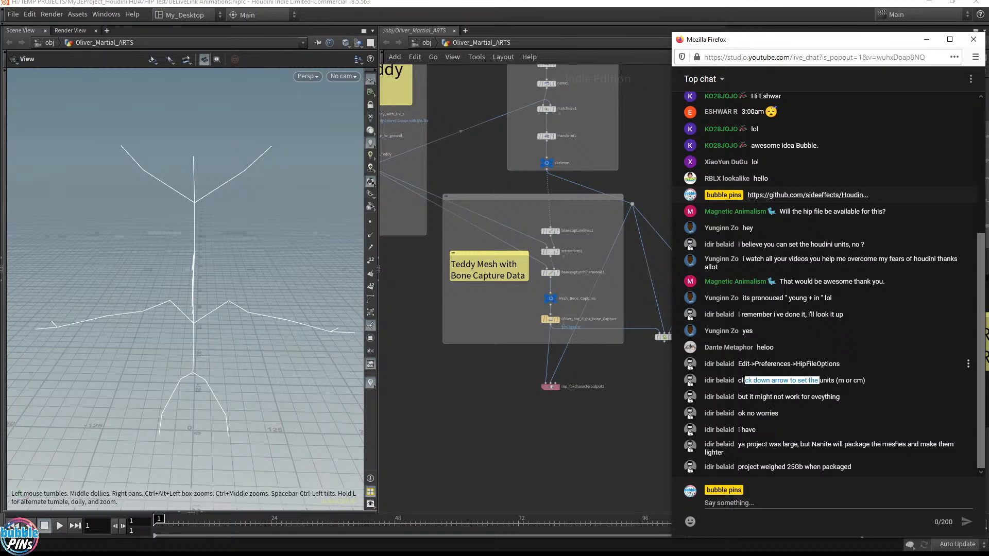
pyautogui.moveTo(742, 363); pyautogui.dragTo(882, 362)
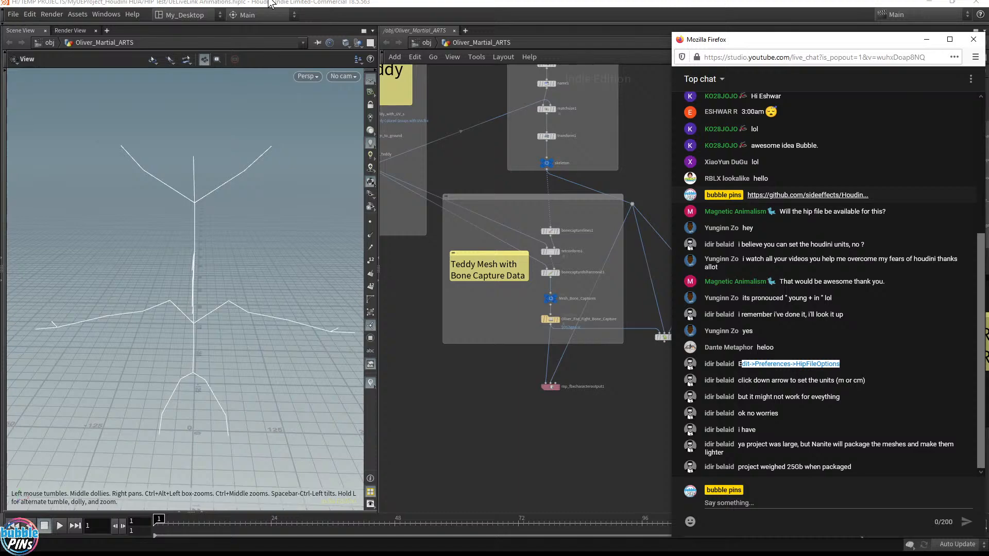
# Restore the Houdini window, place it beside the live chat and widen it up to the chat's edge.
pyautogui.click(710, 3)
pyautogui.click(952, 3)
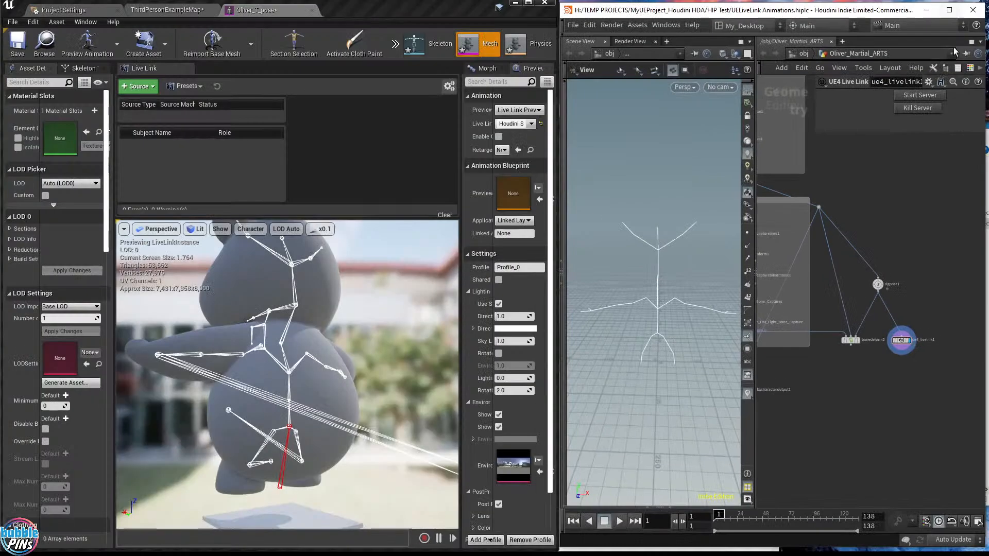
pyautogui.moveTo(911, 6); pyautogui.dragTo(360, 3)
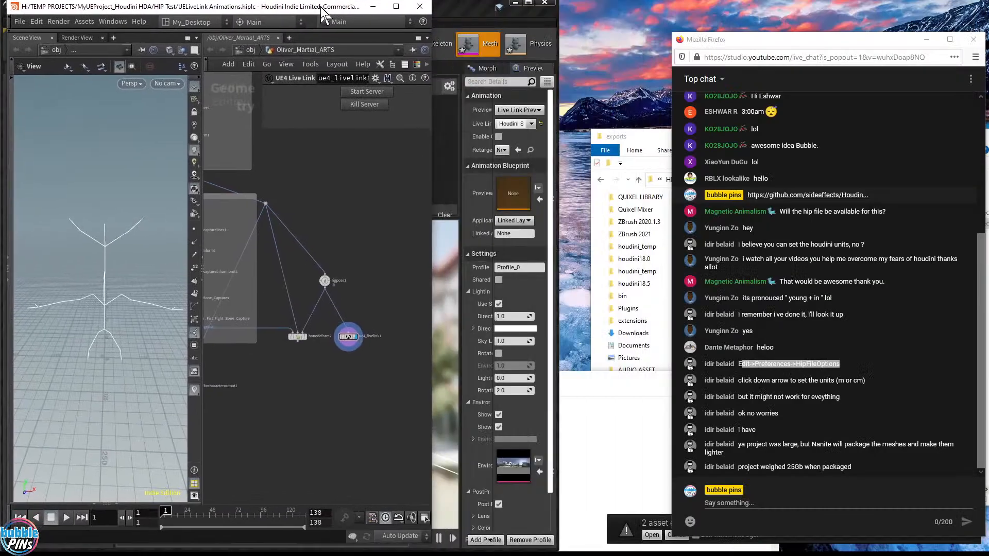
pyautogui.moveTo(434, 136); pyautogui.dragTo(665, 135)
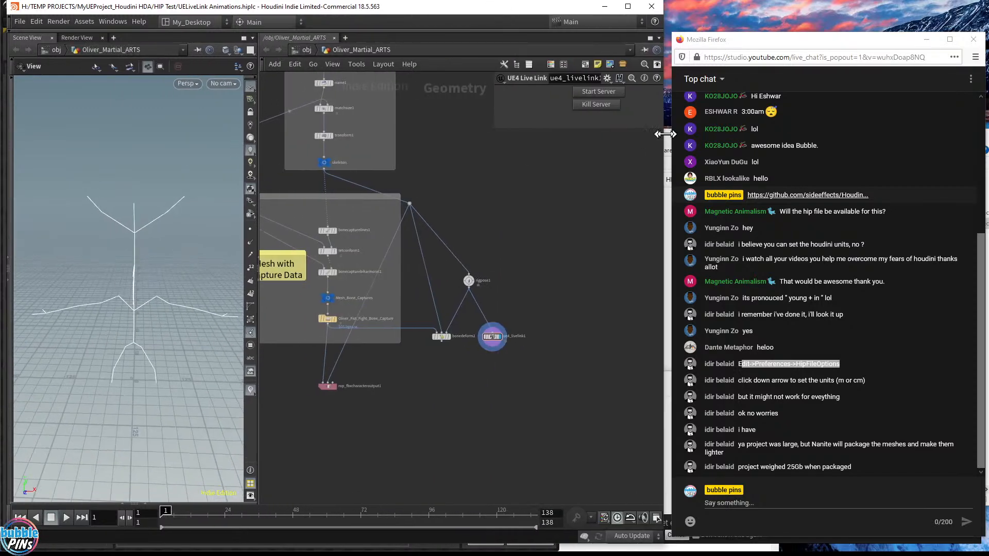
# Set the Unit Length to 100 Meters in Houdini's Hip File Options preferences and accept.
pyautogui.click(20, 22)
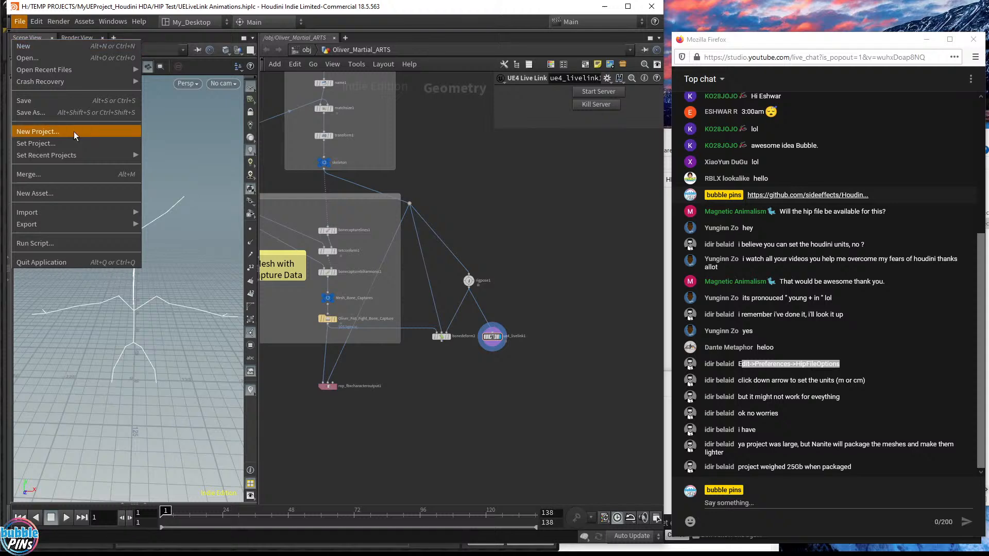
pyautogui.moveTo(36, 22)
pyautogui.moveTo(67, 131)
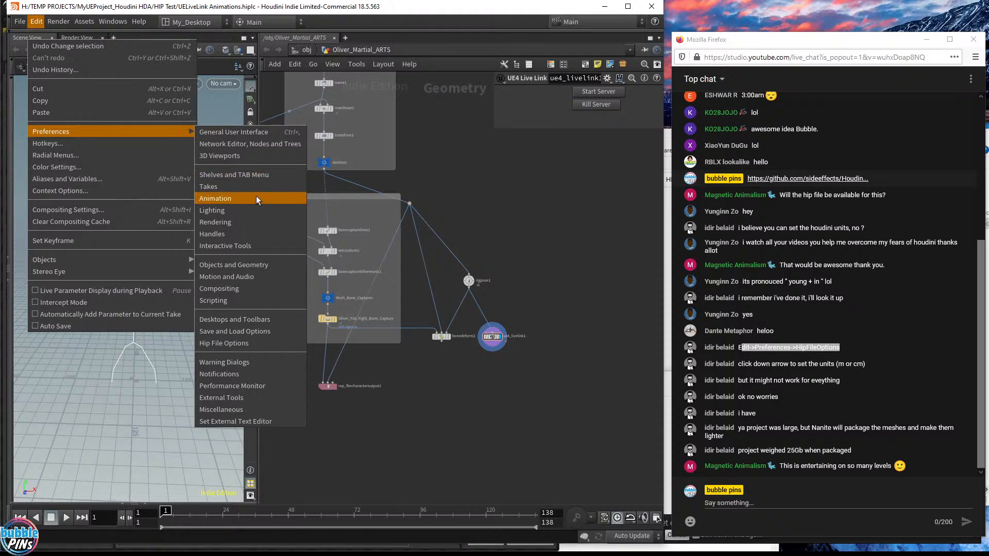
pyautogui.click(242, 344)
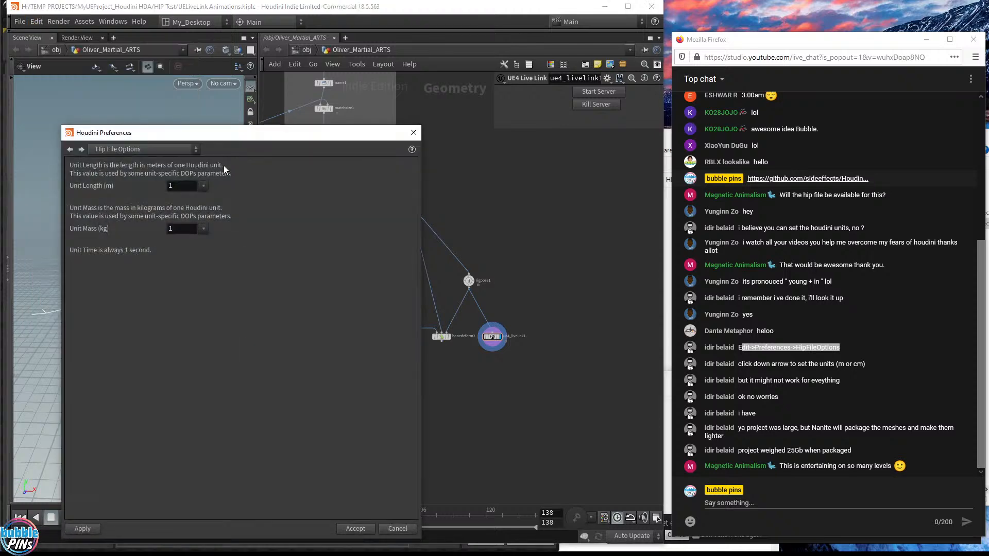
pyautogui.moveTo(226, 136); pyautogui.dragTo(393, 105)
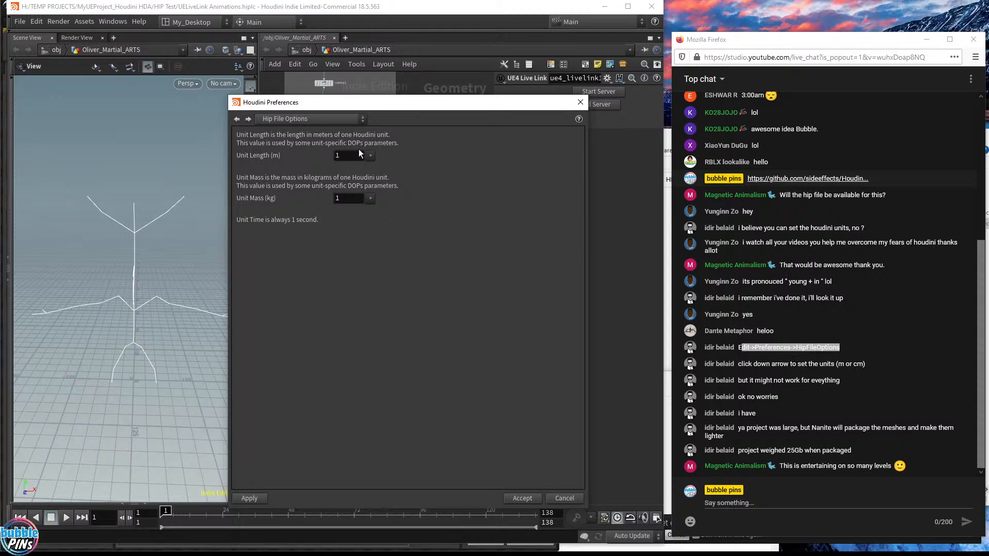
pyautogui.click(370, 156)
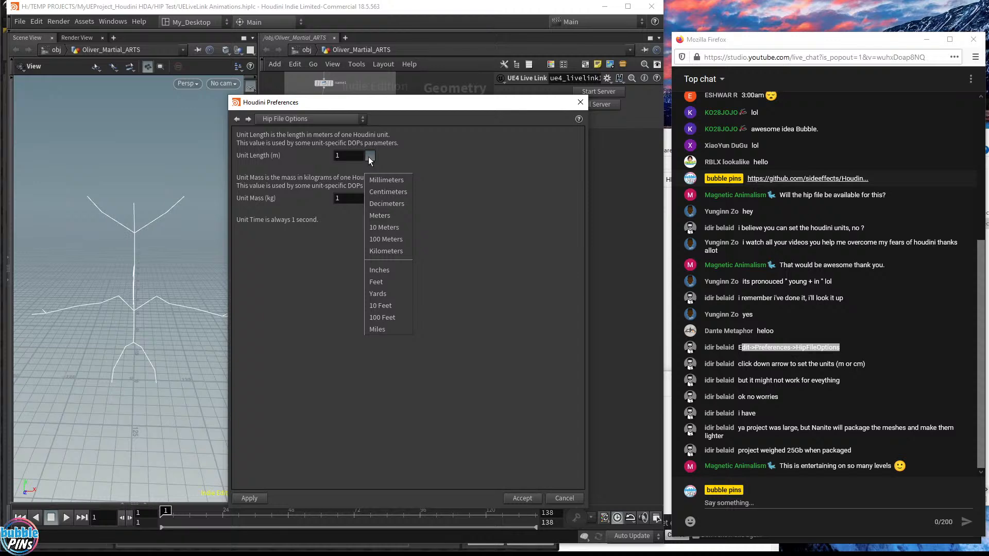
pyautogui.click(388, 239)
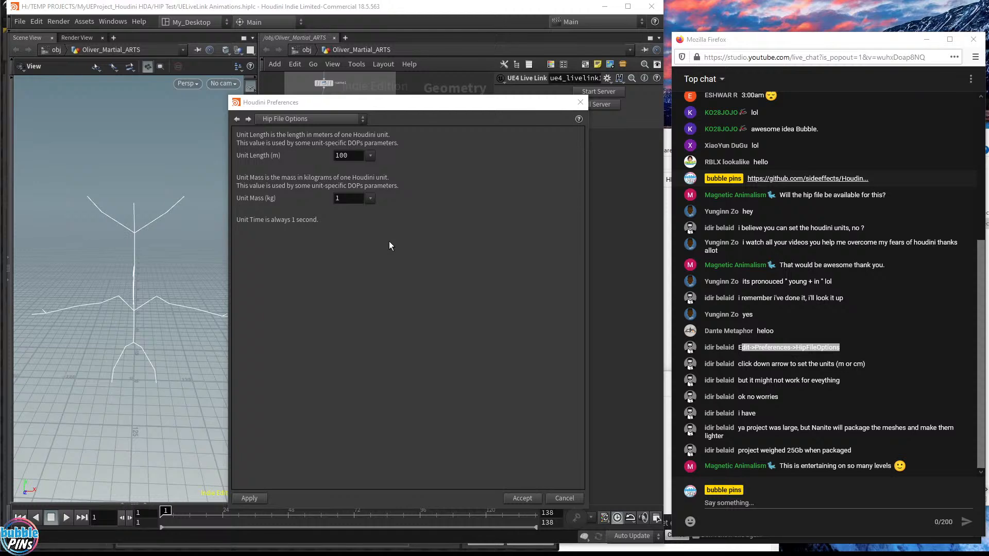
pyautogui.click(522, 498)
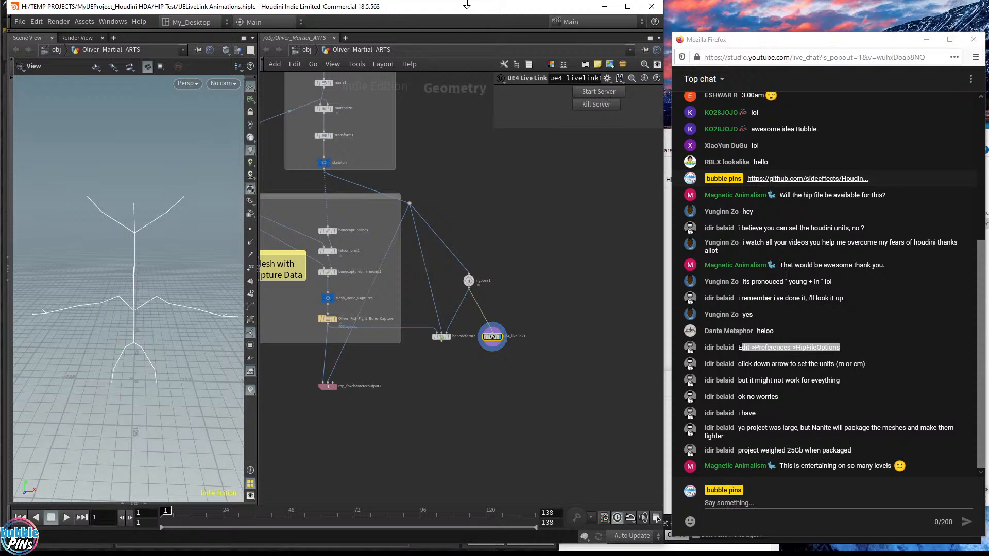
# Try to start the ue4_livelink1 server again, then clear and close the Houdini Console.
pyautogui.moveTo(459, 6); pyautogui.dragTo(474, 106)
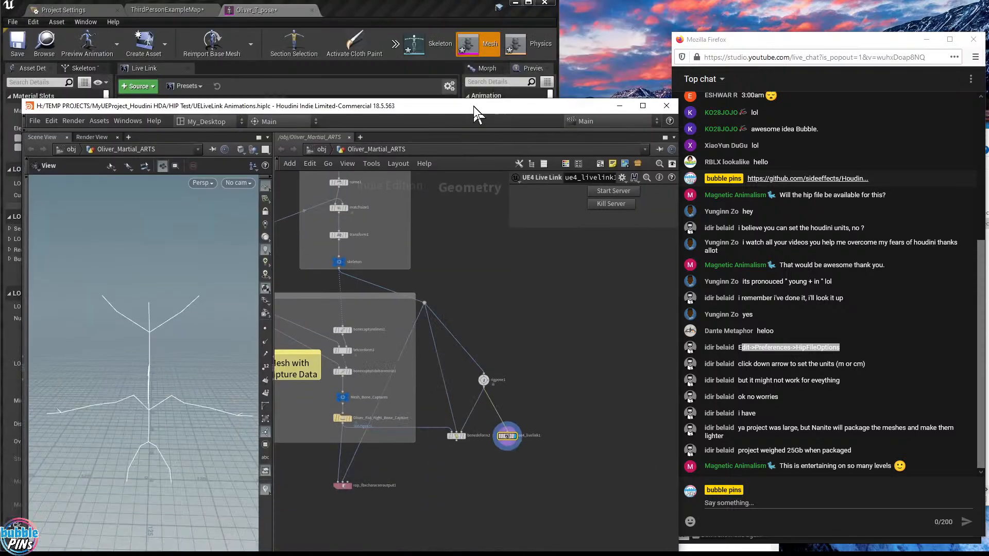
pyautogui.click(613, 191)
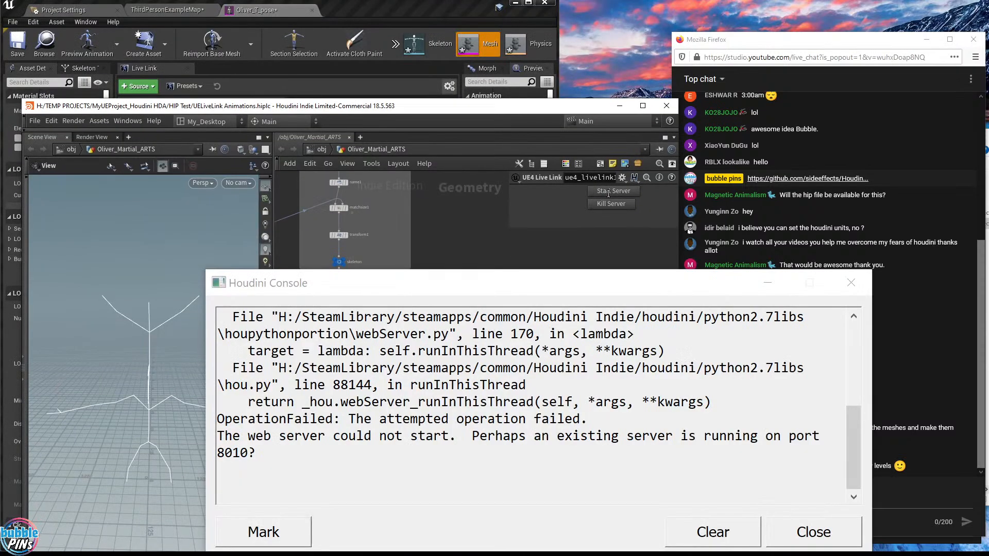
pyautogui.click(713, 533)
pyautogui.click(813, 533)
# Save the UELiveLink Animations hip file and quit Houdini.
pyautogui.click(35, 122)
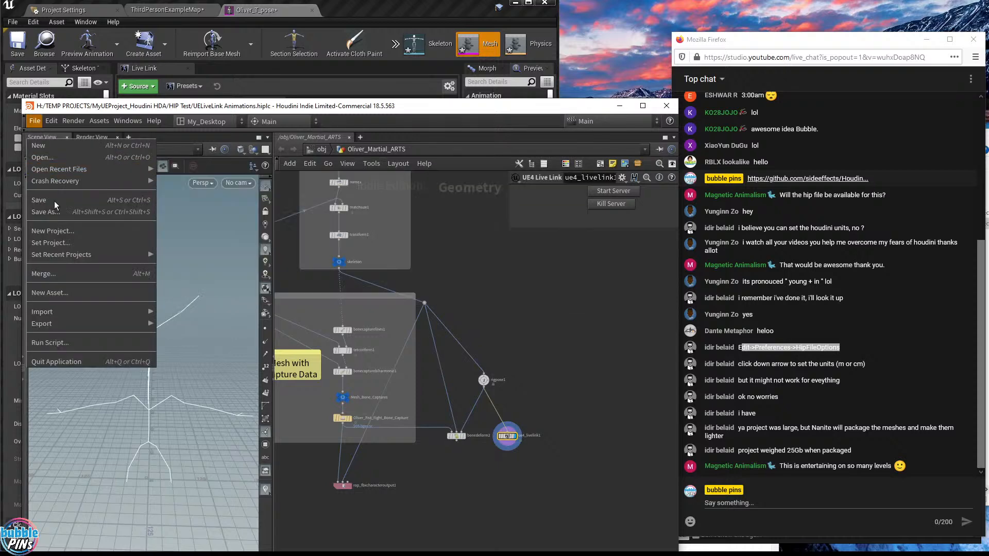
pyautogui.click(58, 200)
pyautogui.click(665, 105)
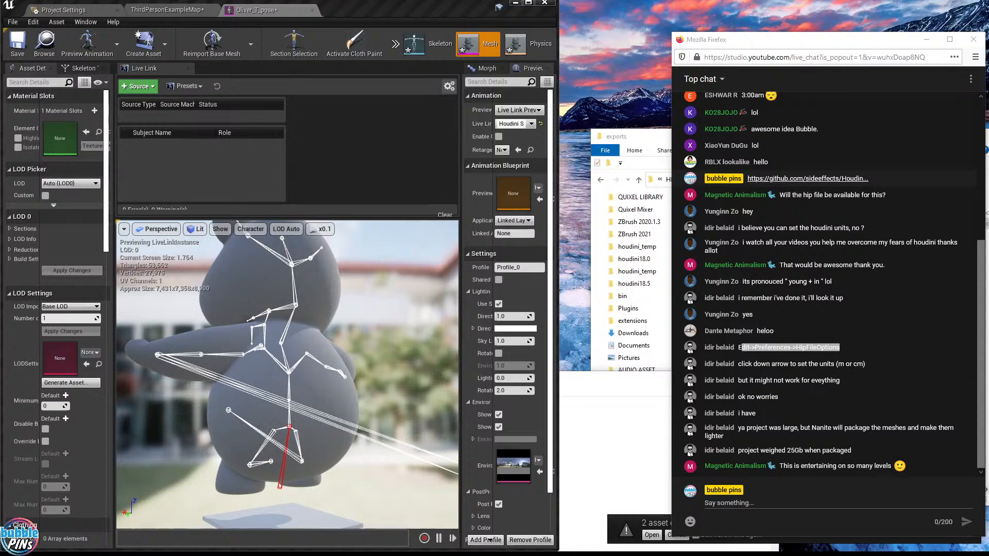
# Relaunch Houdini, dismiss its Start Here window and place the main window beside the live chat.
pyautogui.click(784, 396)
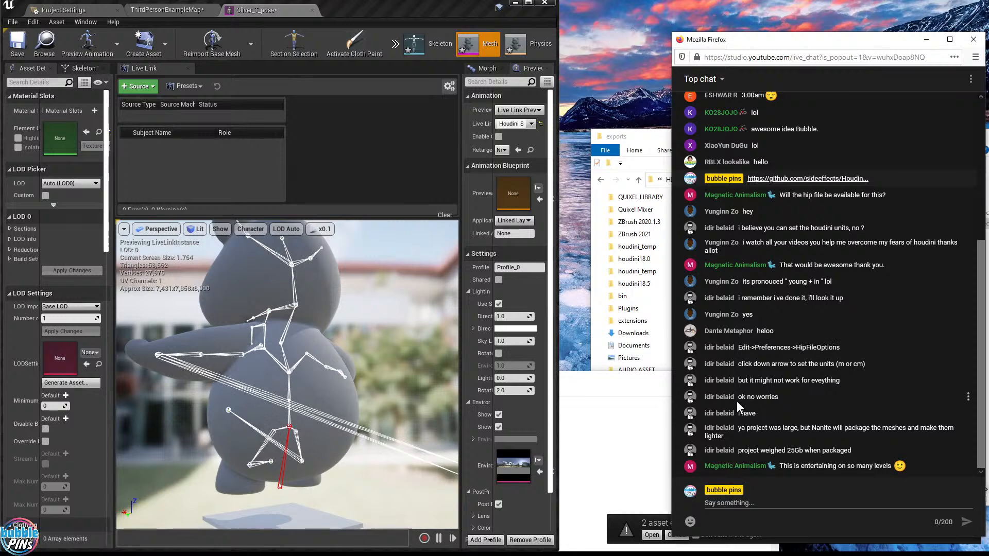
pyautogui.moveTo(738, 429); pyautogui.dragTo(956, 438)
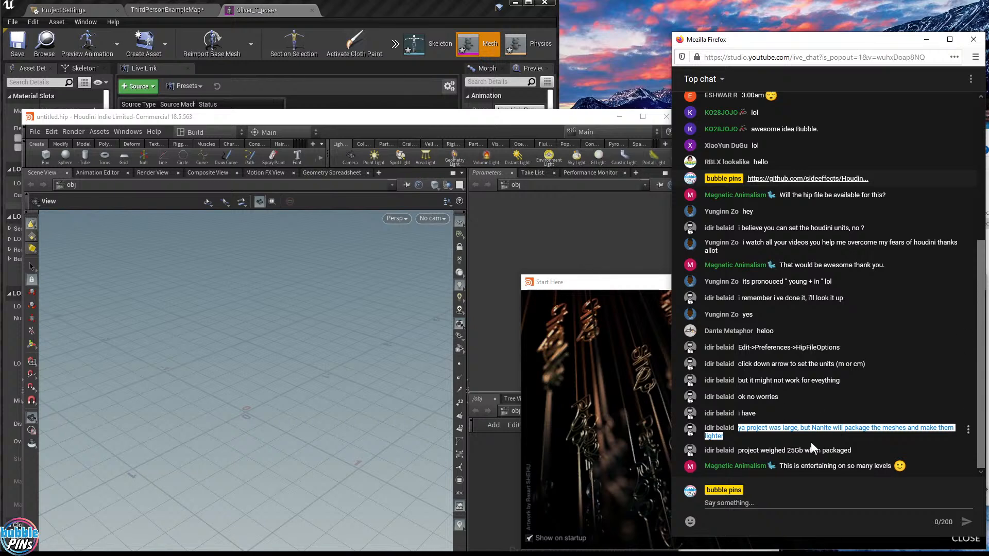
pyautogui.click(597, 284)
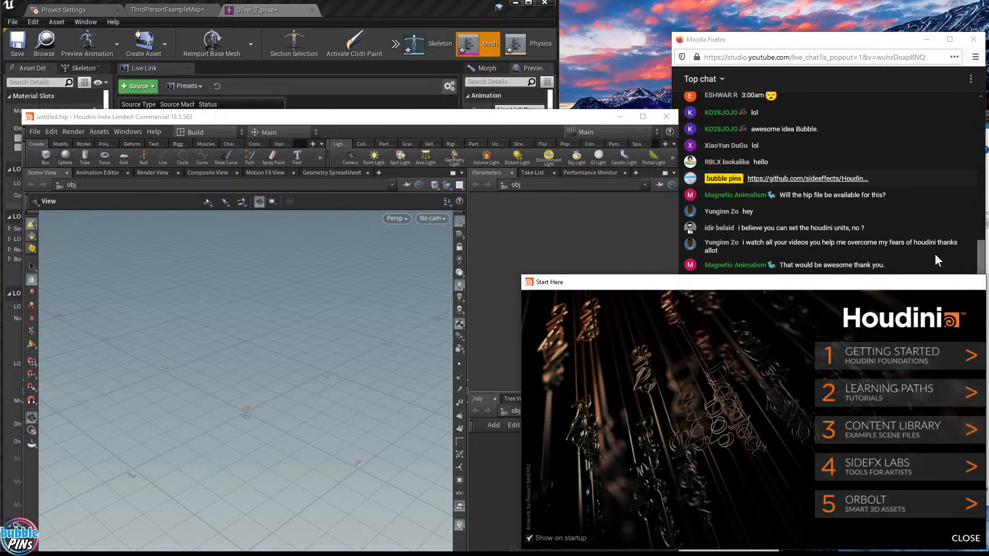
pyautogui.moveTo(477, 116); pyautogui.dragTo(459, 8)
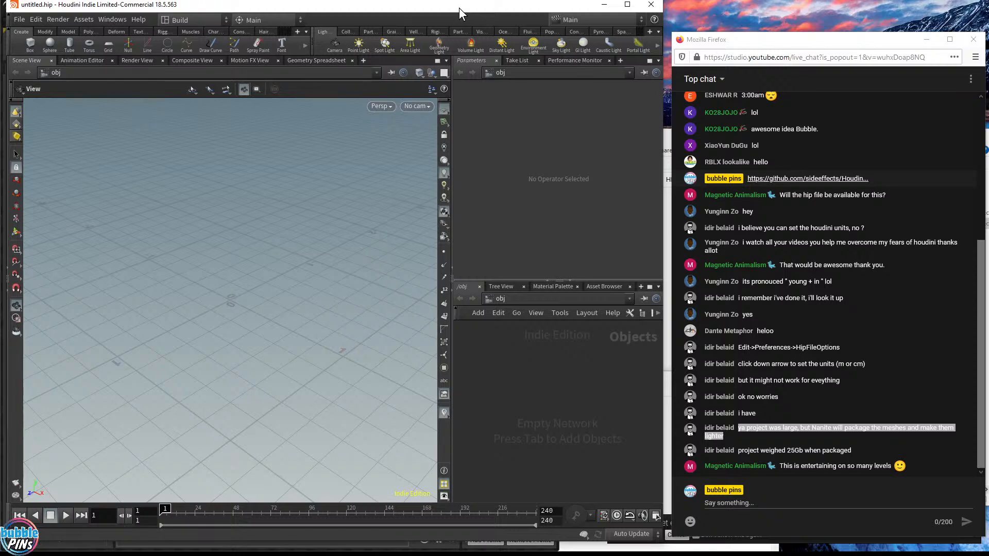
pyautogui.moveTo(408, 7); pyautogui.dragTo(409, 13)
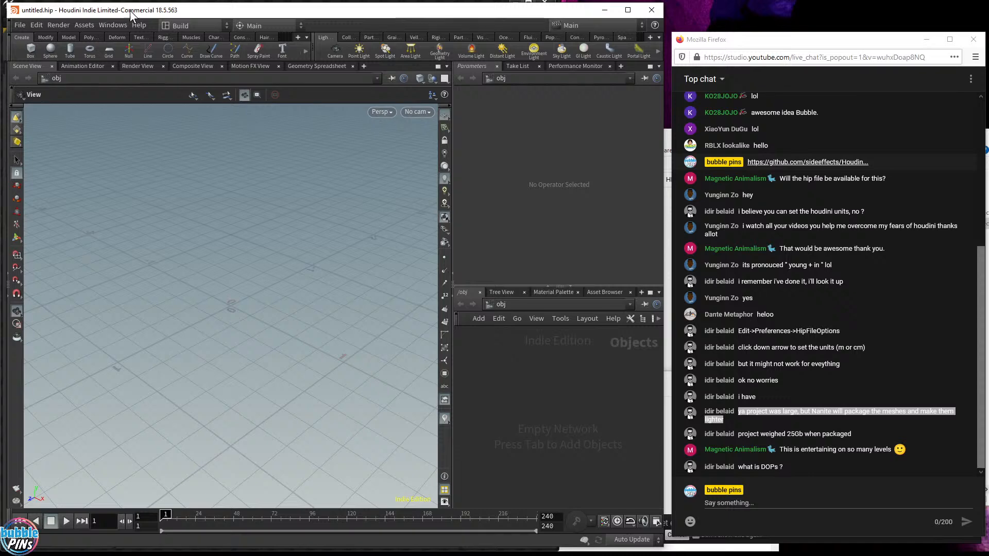
# Reopen the recent file UELiveLink Animations.hiplc in Houdini.
pyautogui.click(19, 25)
pyautogui.moveTo(34, 70)
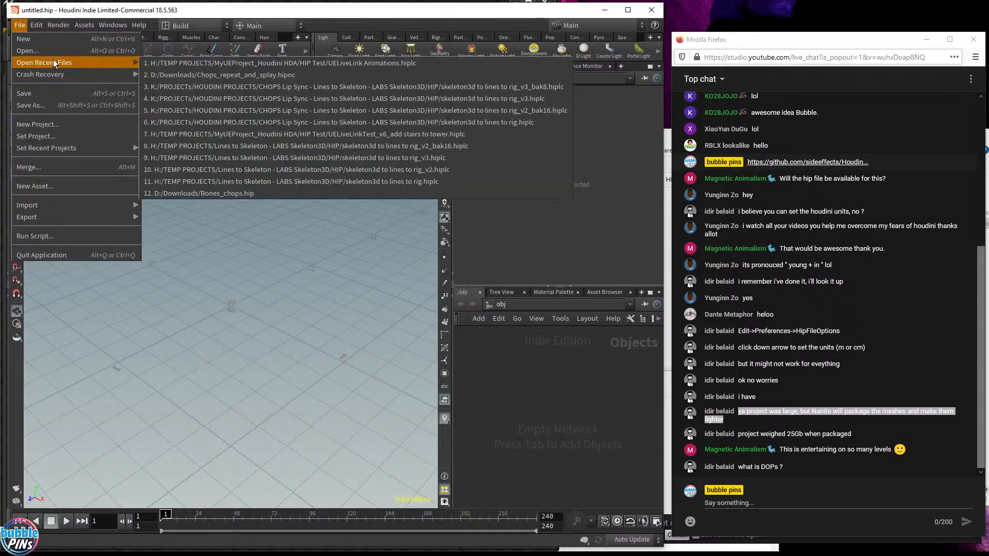
pyautogui.click(220, 67)
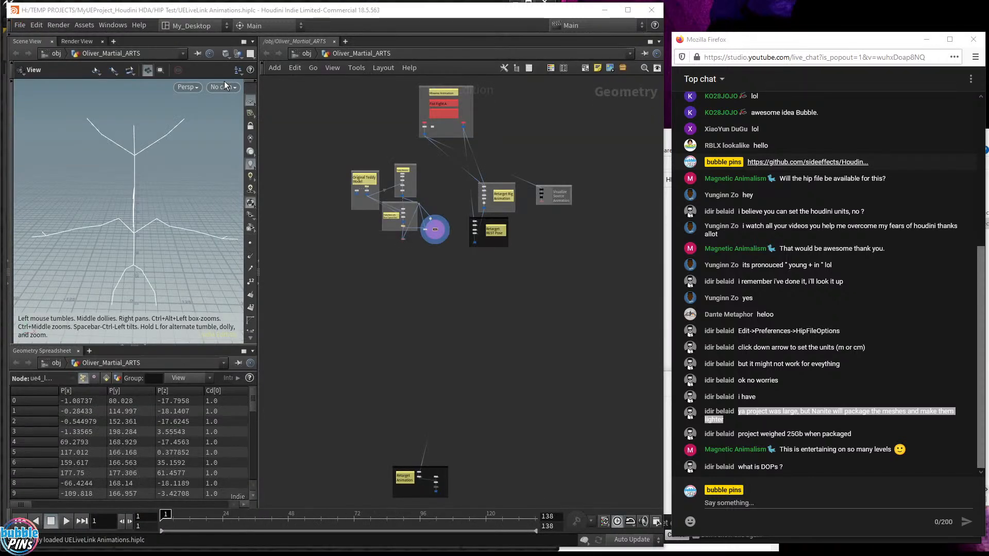
# Show the parameters of the ue4_livelink1 node and start its server.
pyautogui.scroll(6, 440, 233)
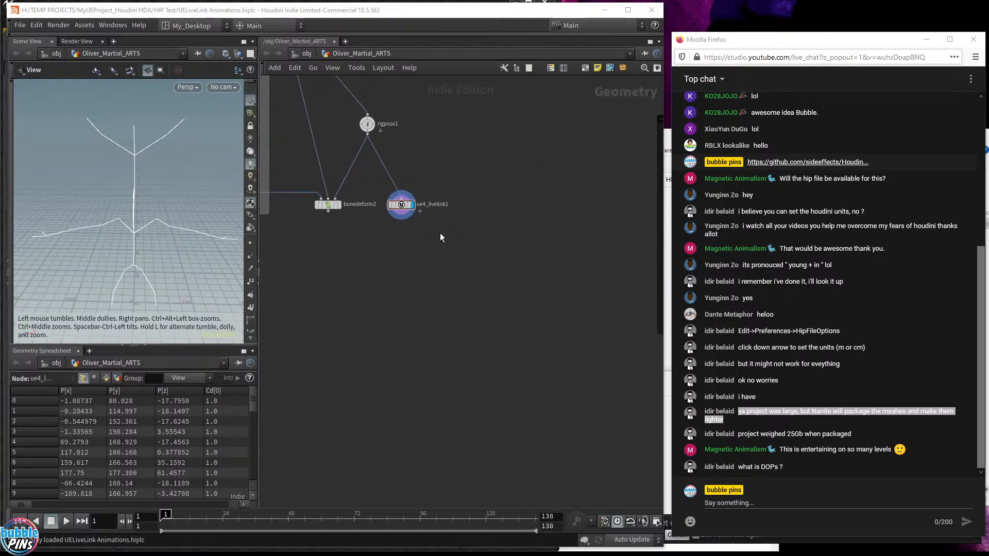
pyautogui.press('p')
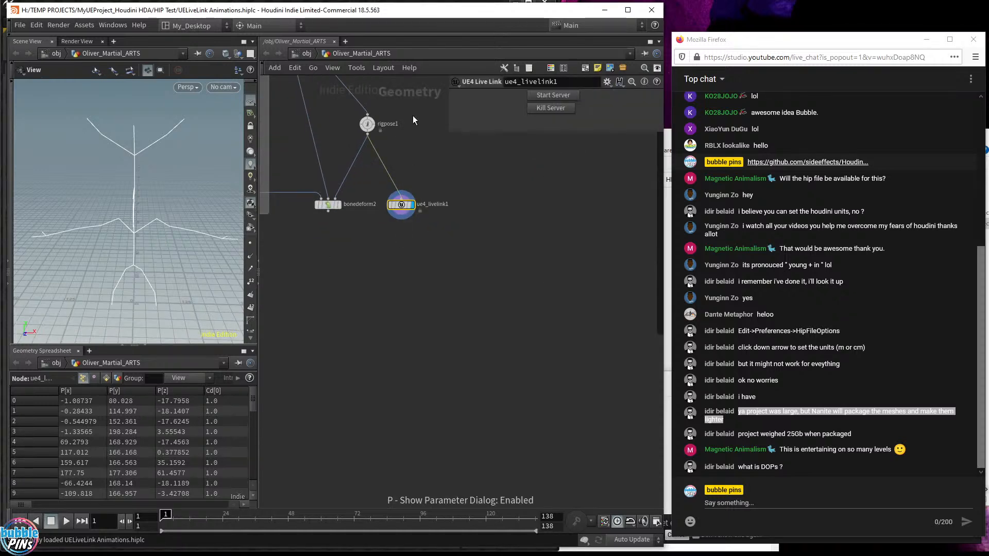
pyautogui.scroll(3, 522, 292)
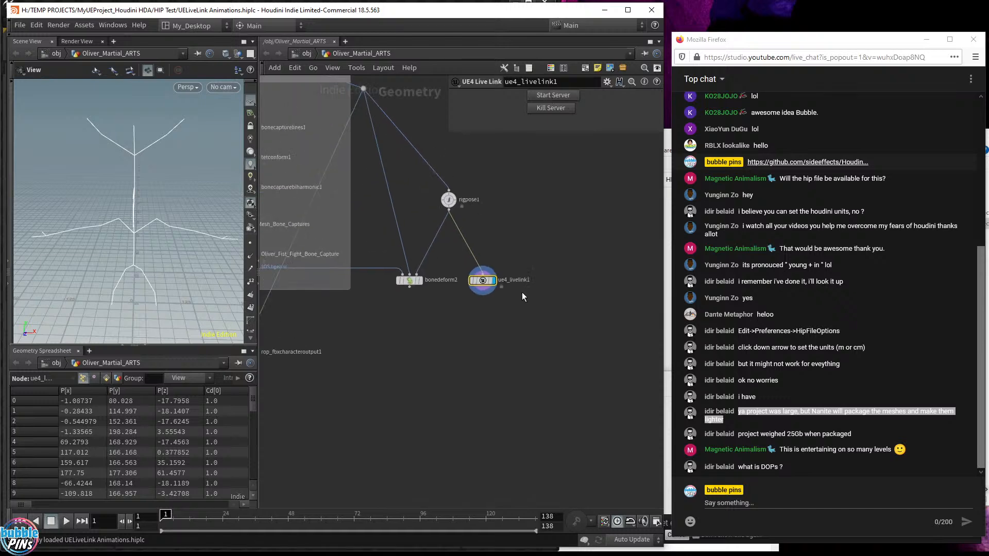
pyautogui.scroll(1, 518, 290)
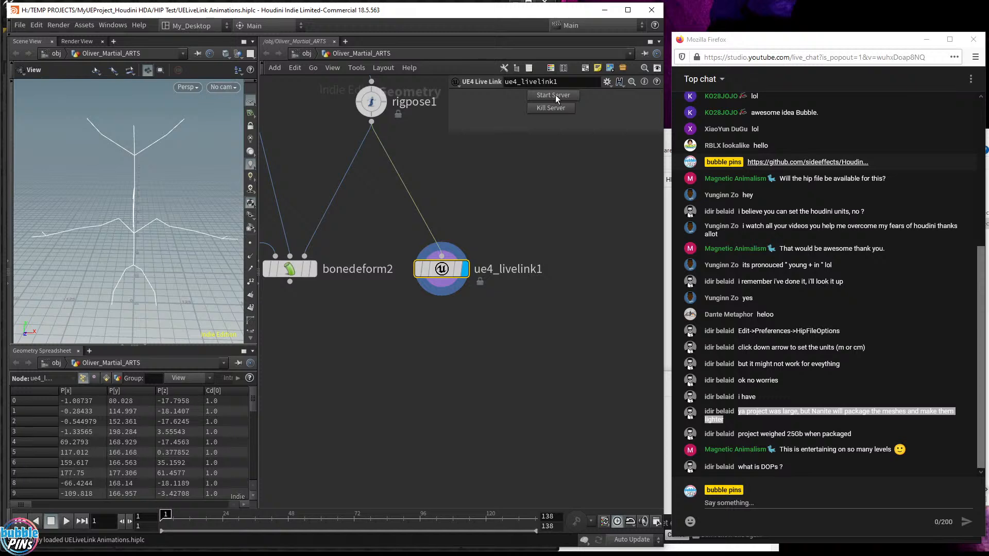
# Switch to Unreal, add a Houdini LiveLink source on 127.0.0.1:8010 at 60 fps and select Houdini Subject.
pyautogui.hotkey('alt', 'Tab')
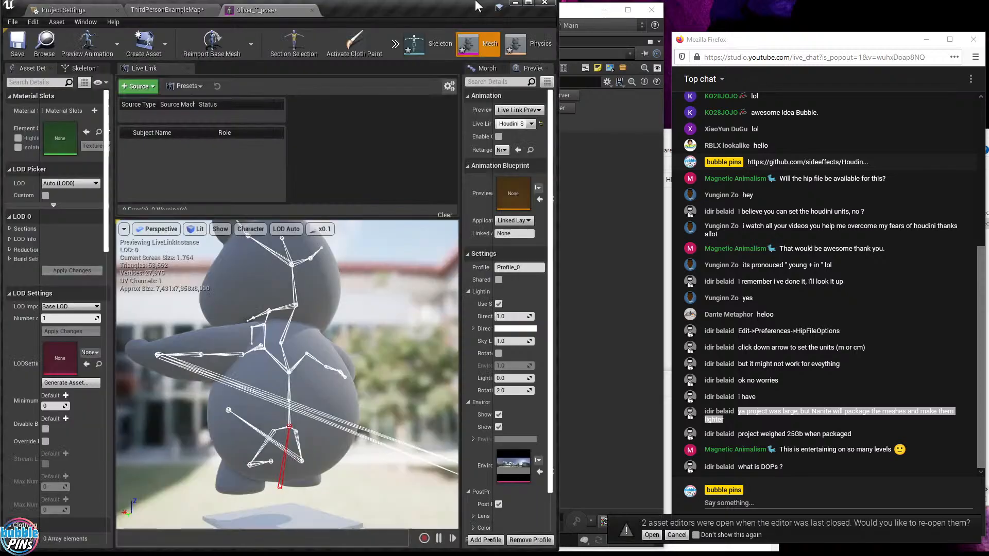
pyautogui.click(140, 88)
pyautogui.moveTo(154, 119)
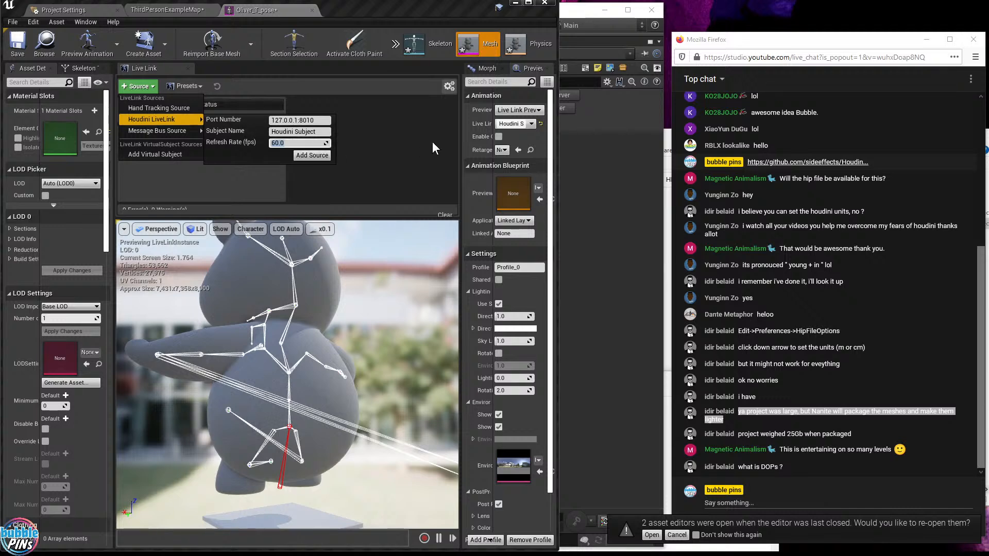
pyautogui.click(312, 155)
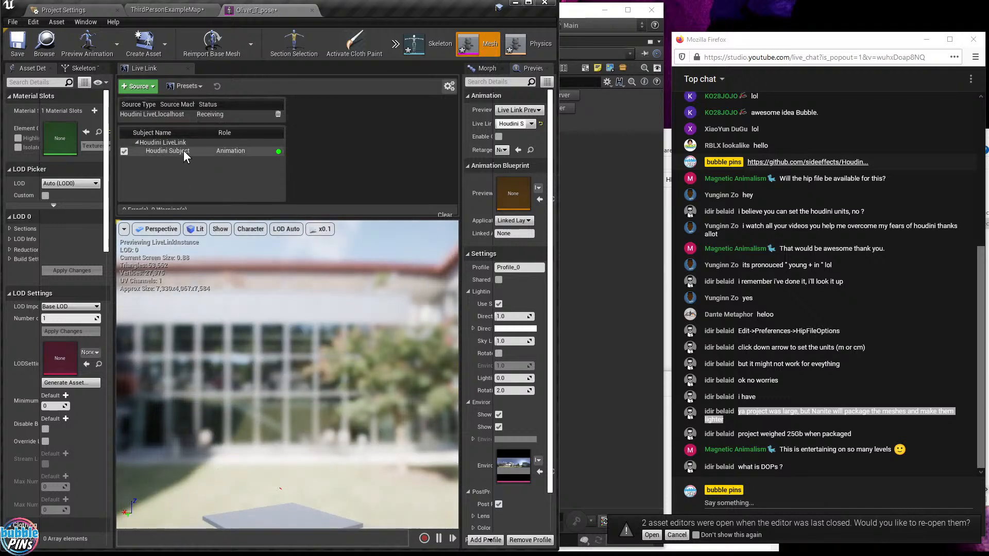
pyautogui.click(183, 151)
# Examine the size of the streamed skeleton against the floor in Unreal's preview viewport.
pyautogui.scroll(2, 382, 185)
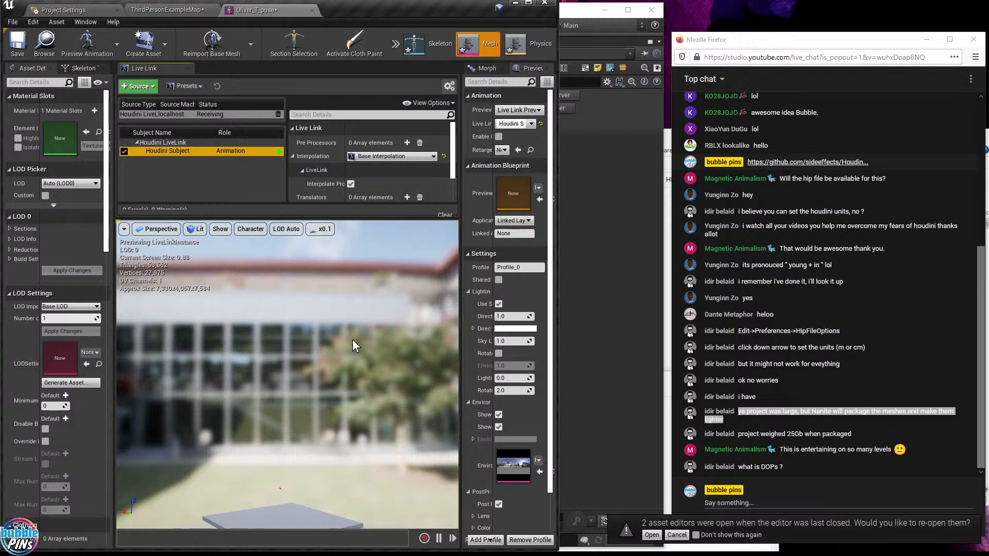
pyautogui.moveTo(279, 422); pyautogui.dragTo(292, 453, button='right')
pyautogui.scroll(3, 277, 420)
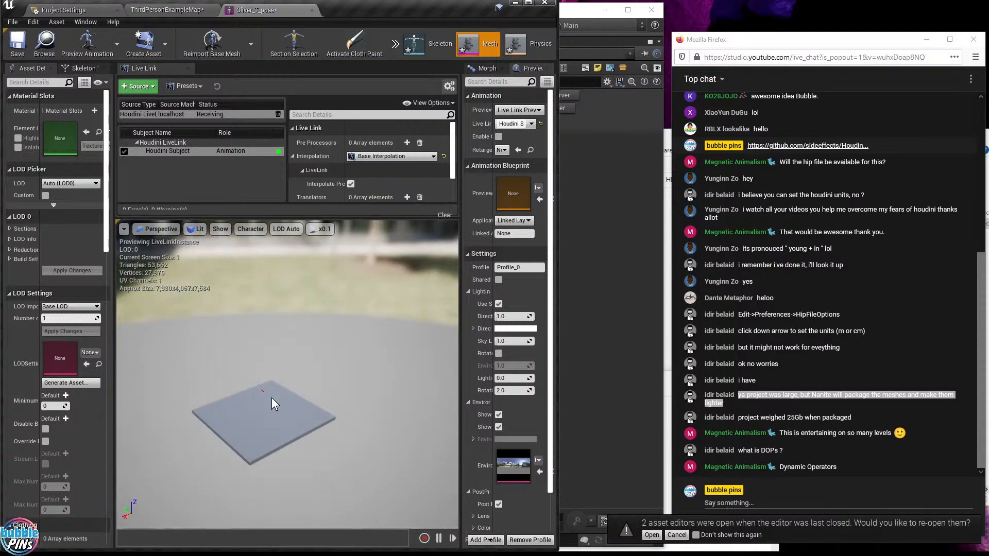
pyautogui.scroll(5, 271, 397)
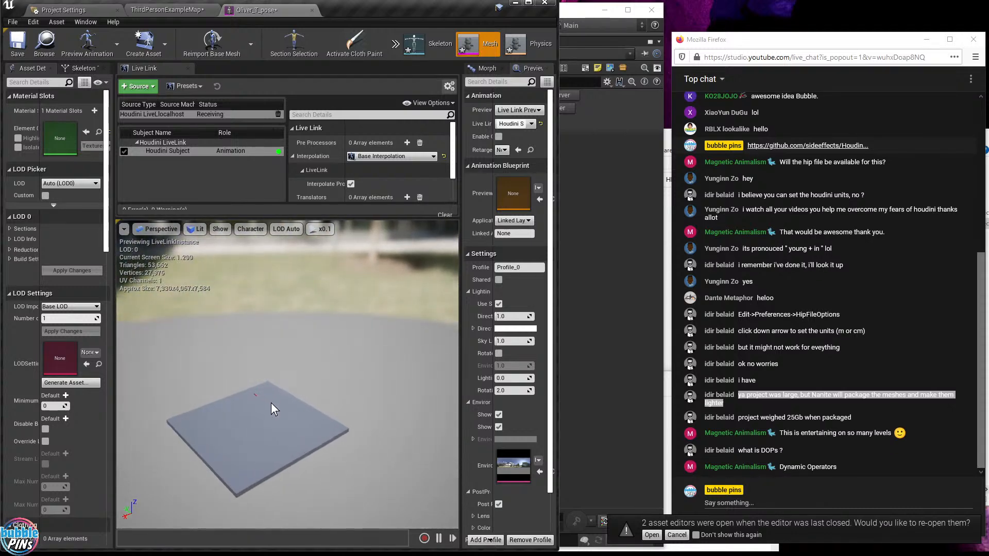
pyautogui.moveTo(271, 403); pyautogui.dragTo(282, 376, button='right')
pyautogui.scroll(4, 271, 402)
pyautogui.scroll(3, 278, 397)
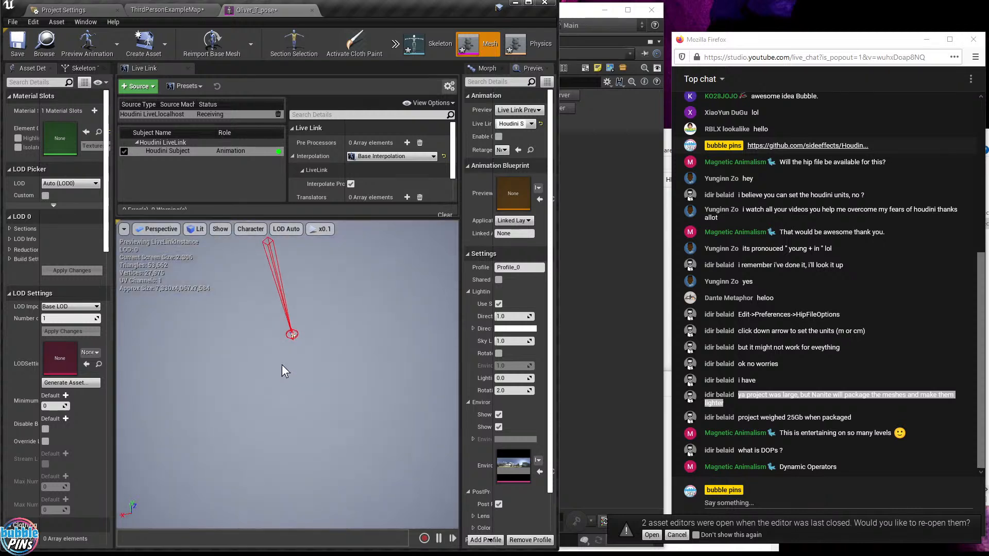
pyautogui.scroll(3, 292, 339)
pyautogui.moveTo(300, 313)
pyautogui.mouseDown(button='right')
pyautogui.moveTo(304, 327)
pyautogui.moveTo(313, 308)
pyautogui.moveTo(396, 261)
pyautogui.moveTo(418, 276)
pyautogui.moveTo(287, 320)
pyautogui.mouseUp(button='right')
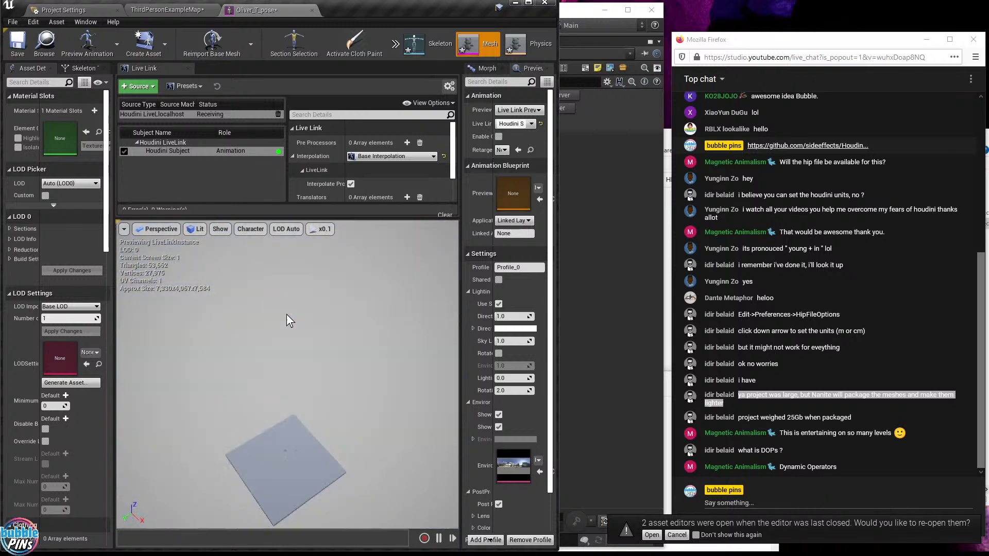
pyautogui.moveTo(193, 387); pyautogui.dragTo(214, 375, button='right')
# Read the live chat's messages about the packaged project size and inspect the streamed skeleton up close.
pyautogui.moveTo(745, 418); pyautogui.dragTo(861, 424)
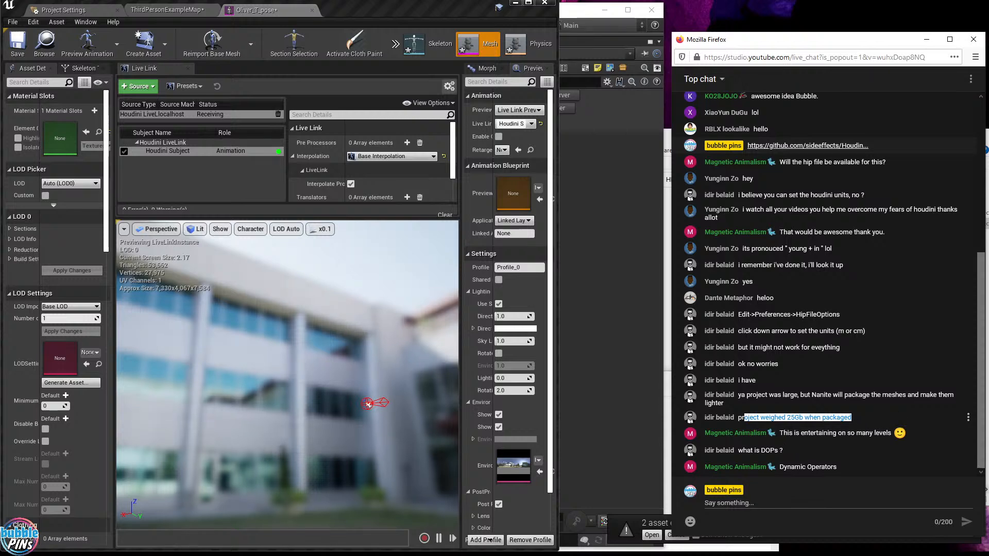
pyautogui.moveTo(791, 418); pyautogui.dragTo(803, 418)
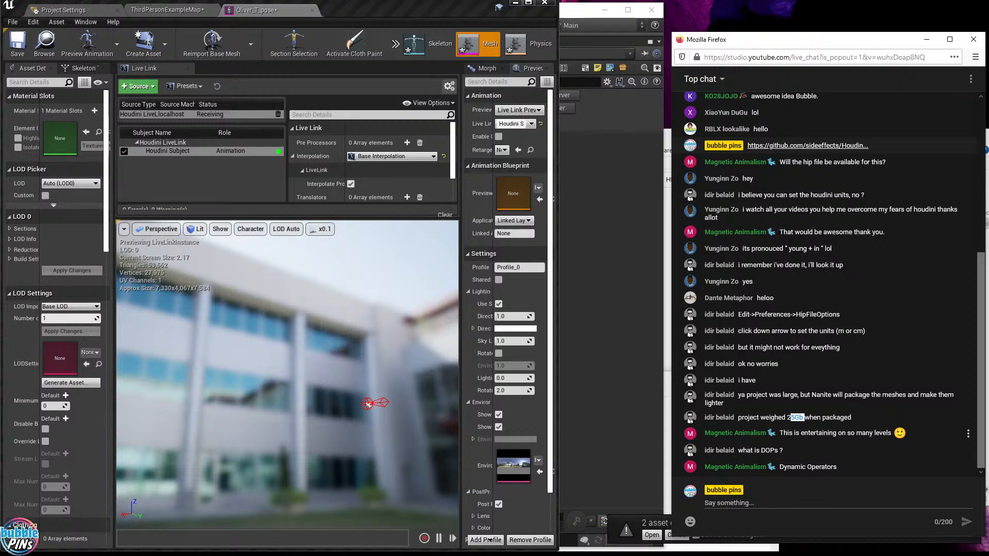
pyautogui.moveTo(788, 432); pyautogui.dragTo(890, 430)
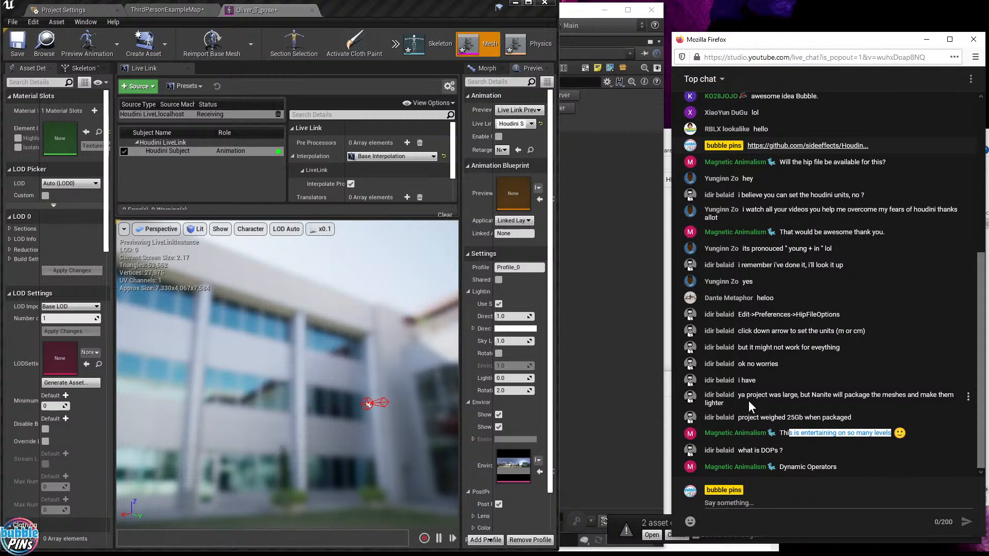
pyautogui.moveTo(292, 339); pyautogui.dragTo(324, 351, button='right')
pyautogui.scroll(5, 245, 334)
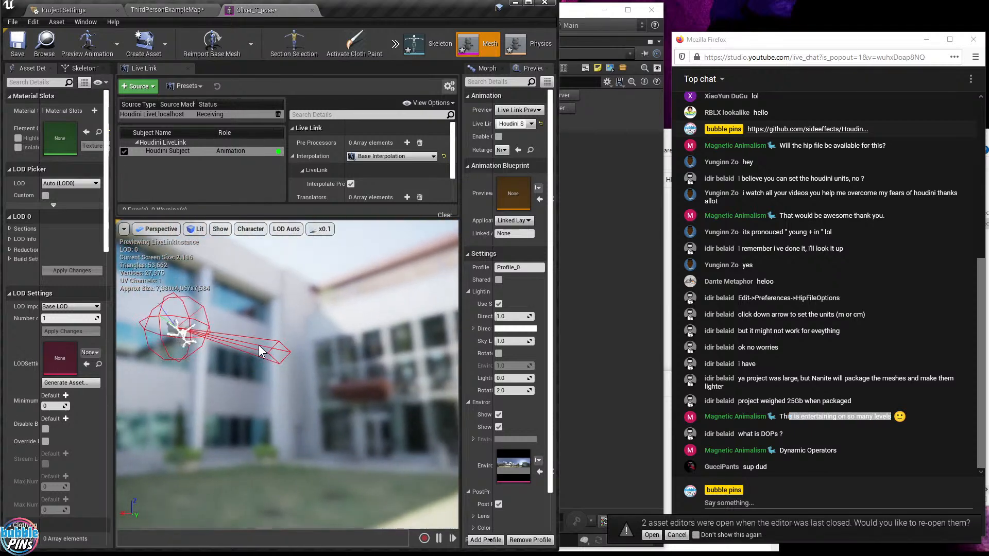
pyautogui.moveTo(233, 336); pyautogui.dragTo(181, 338, button='right')
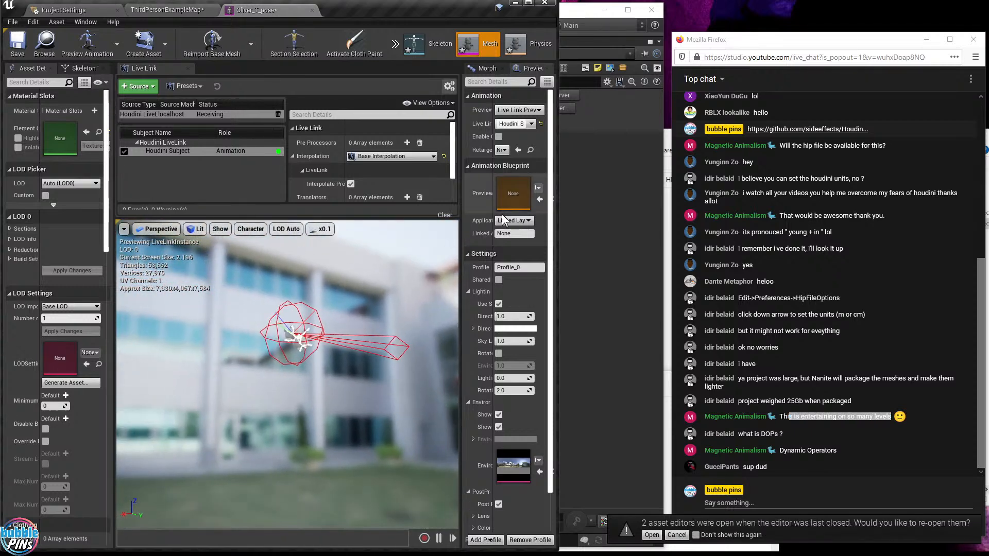
# Switch to Houdini, place it beside the Unreal viewport and show the pose handles of the rigpose1 node.
pyautogui.click(577, 236)
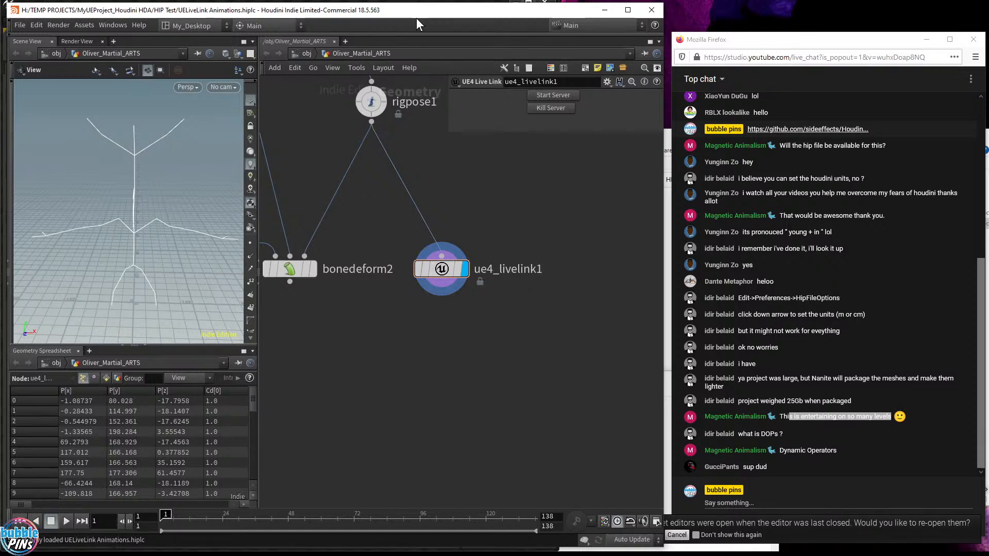
pyautogui.moveTo(417, 17); pyautogui.dragTo(899, 21)
pyautogui.click(852, 105)
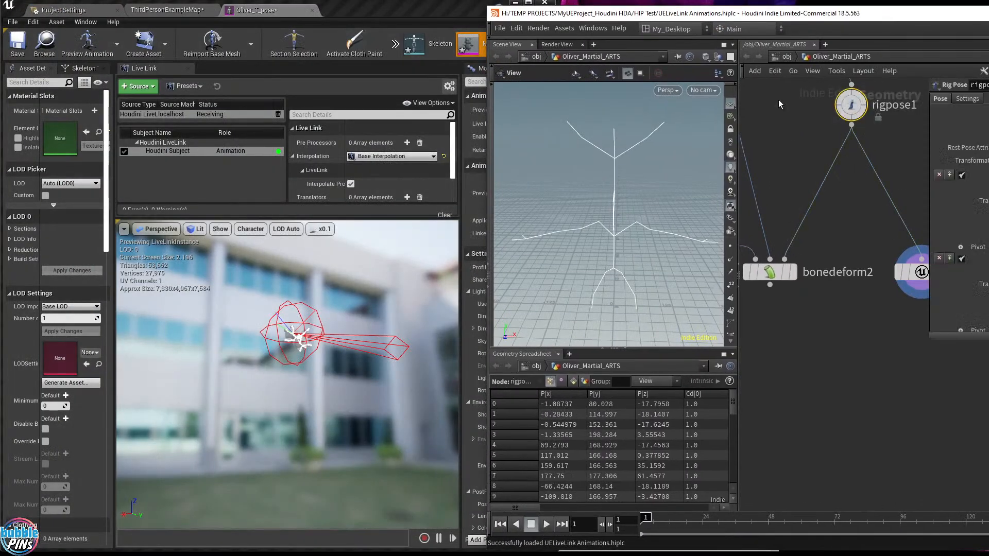
pyautogui.click(618, 349)
pyautogui.press('Return')
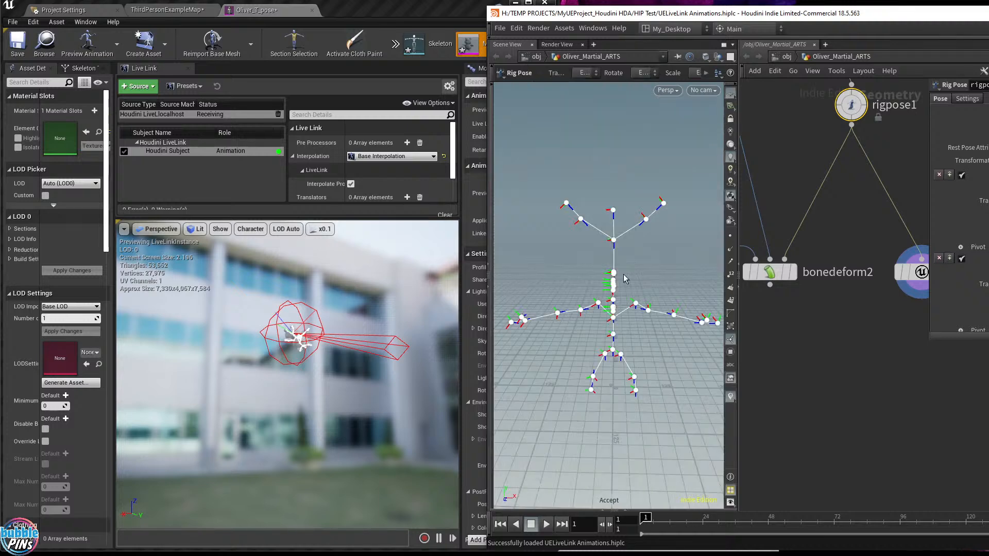
# Try rotating a shoulder joint of the skeleton in rigpose1 and undo the rotation.
pyautogui.click(637, 304)
pyautogui.moveTo(612, 176); pyautogui.dragTo(564, 248)
pyautogui.hotkey('ctrl', 'z')
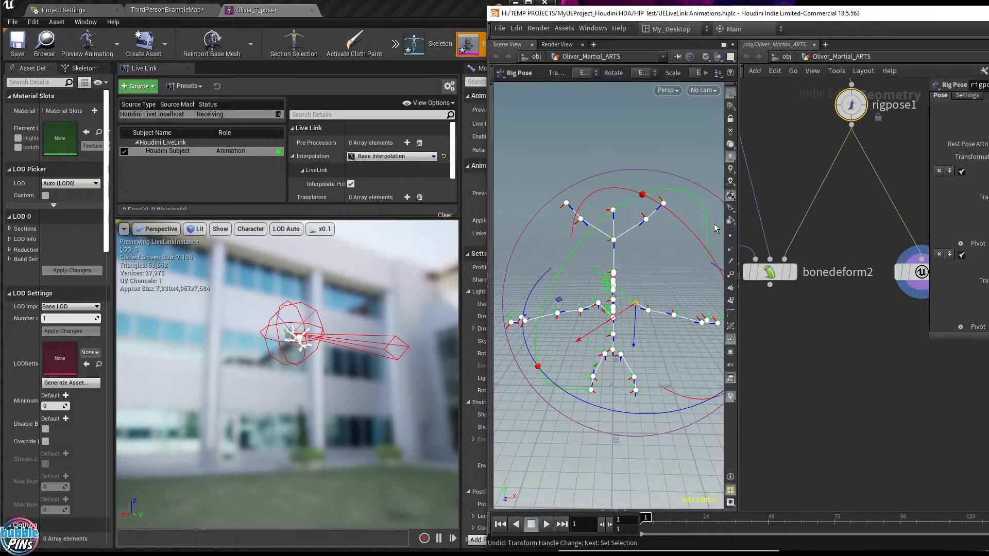
# Move Houdini aside to read the live chat's question about DOPs and maximise the Houdini window.
pyautogui.moveTo(763, 15); pyautogui.dragTo(440, 430)
pyautogui.click(738, 252)
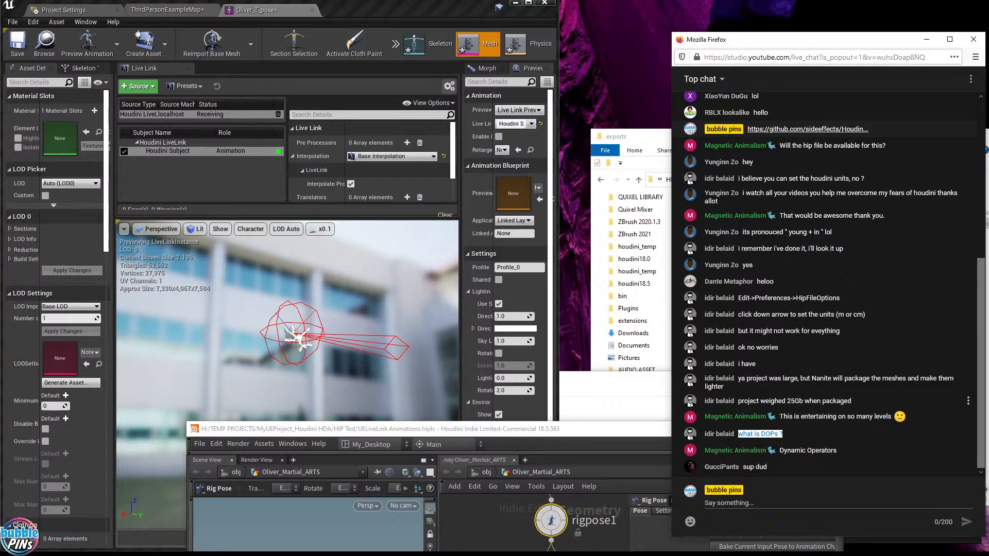
pyautogui.moveTo(567, 432); pyautogui.dragTo(533, 29)
pyautogui.doubleClick(534, 30)
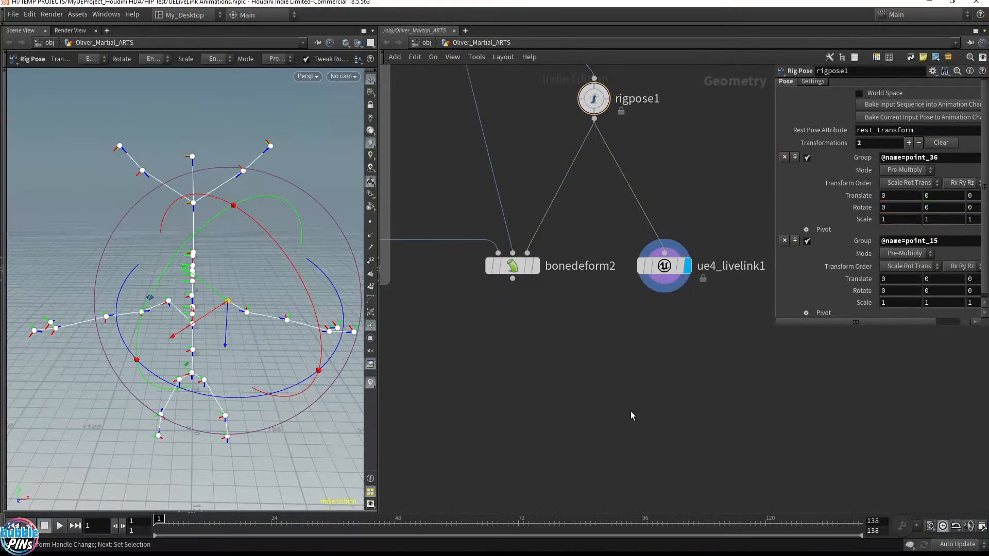
# Leave the Oliver_Martial_ARTS network for the object level and clear the node selection.
pyautogui.scroll(-6, 628, 388)
pyautogui.moveTo(629, 386); pyautogui.dragTo(696, 292, button='middle')
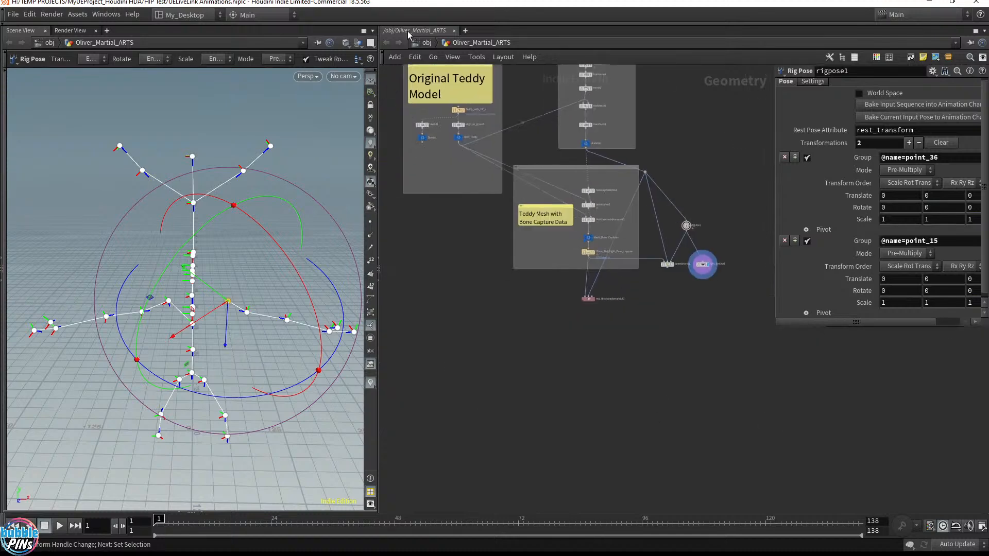
pyautogui.click(427, 43)
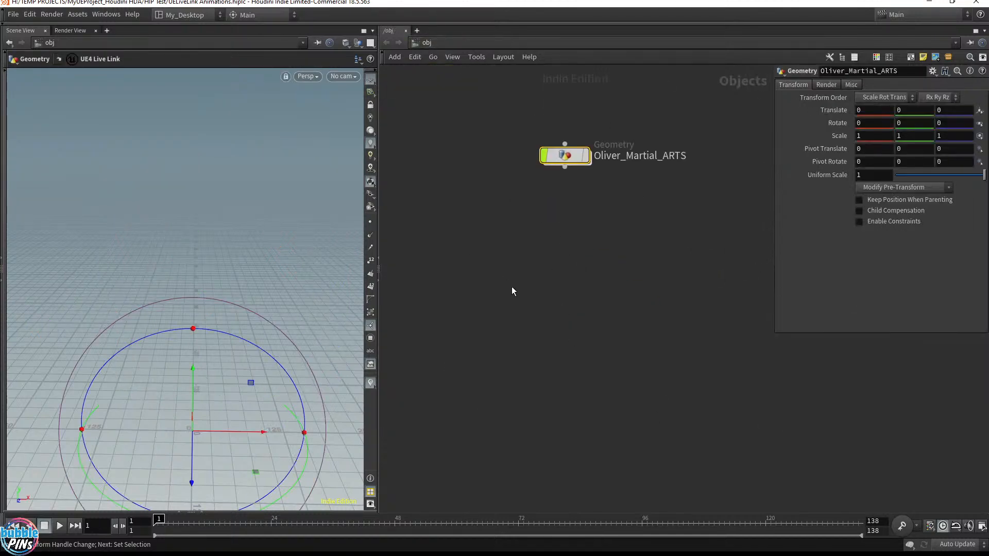
pyautogui.moveTo(512, 286); pyautogui.dragTo(620, 329)
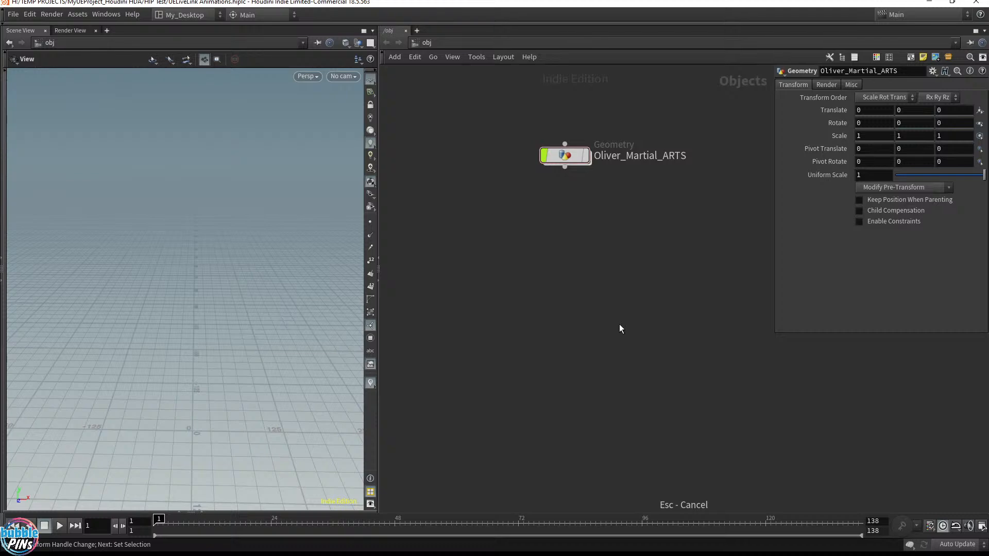
pyautogui.press('Tab')
pyautogui.write('geo')
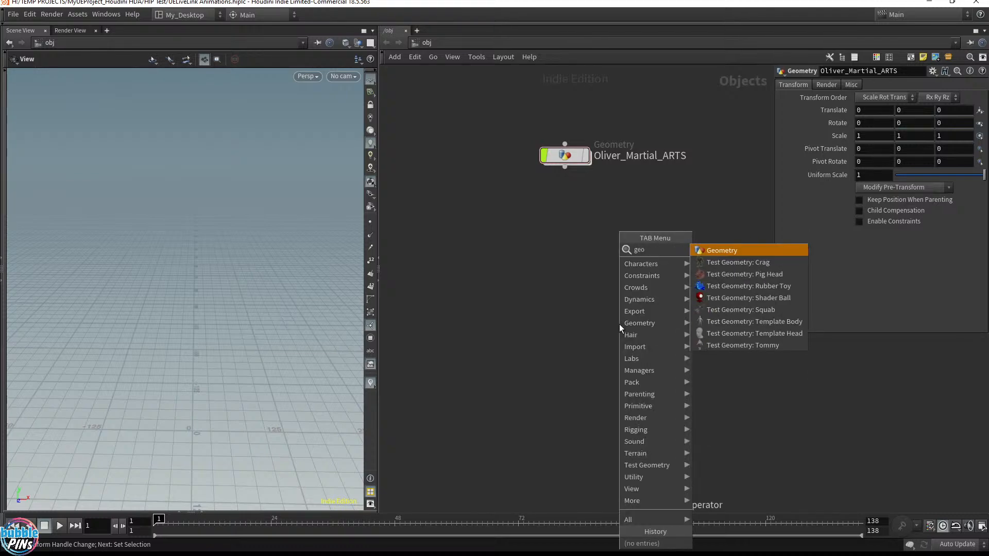
pyautogui.click(432, 43)
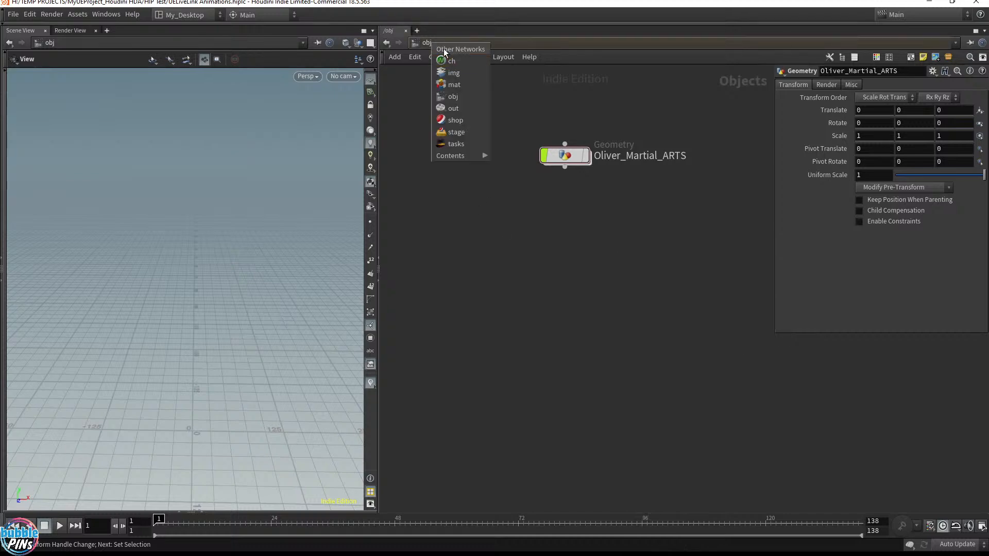
pyautogui.click(462, 97)
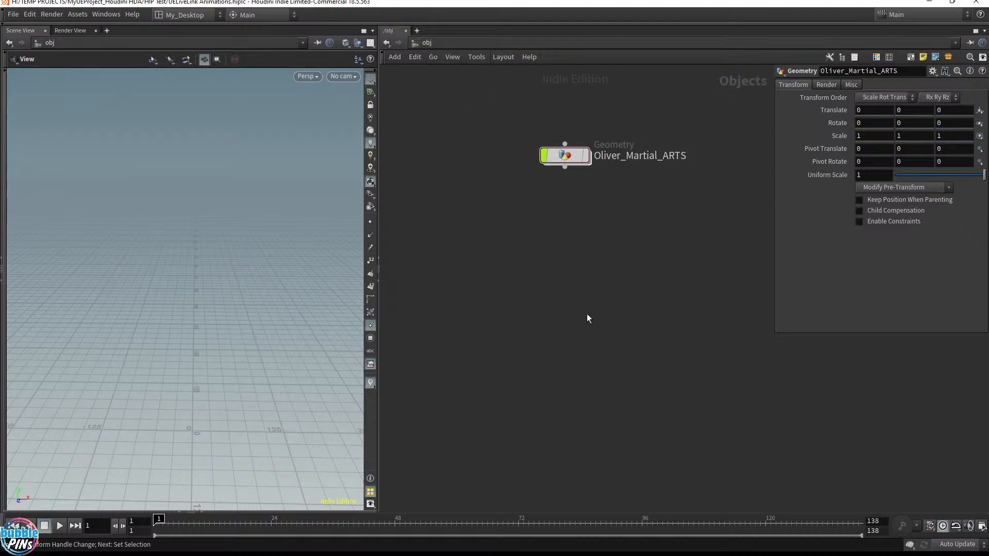
# Create a Geometry object at the object level, placed directly below Oliver_Martial_ARTS.
pyautogui.press('Tab')
pyautogui.write('geo')
pyautogui.press('Return')
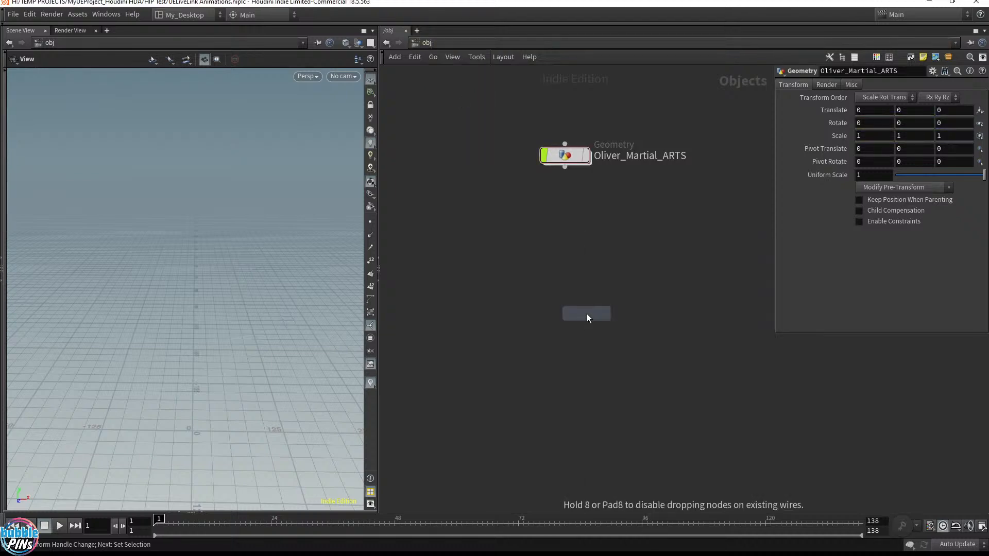
pyautogui.click(564, 254)
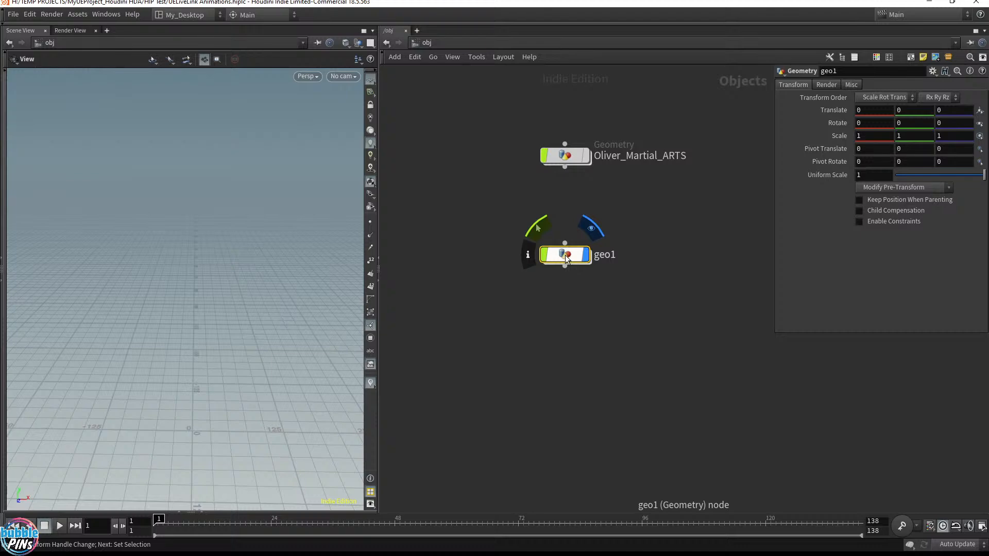
pyautogui.moveTo(596, 274); pyautogui.dragTo(625, 338, button='middle')
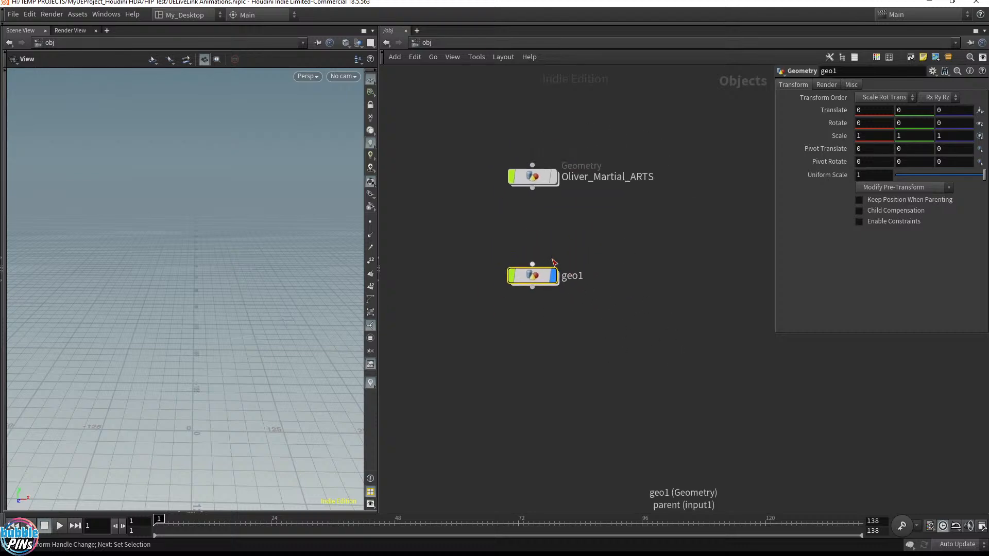
pyautogui.press('Tab')
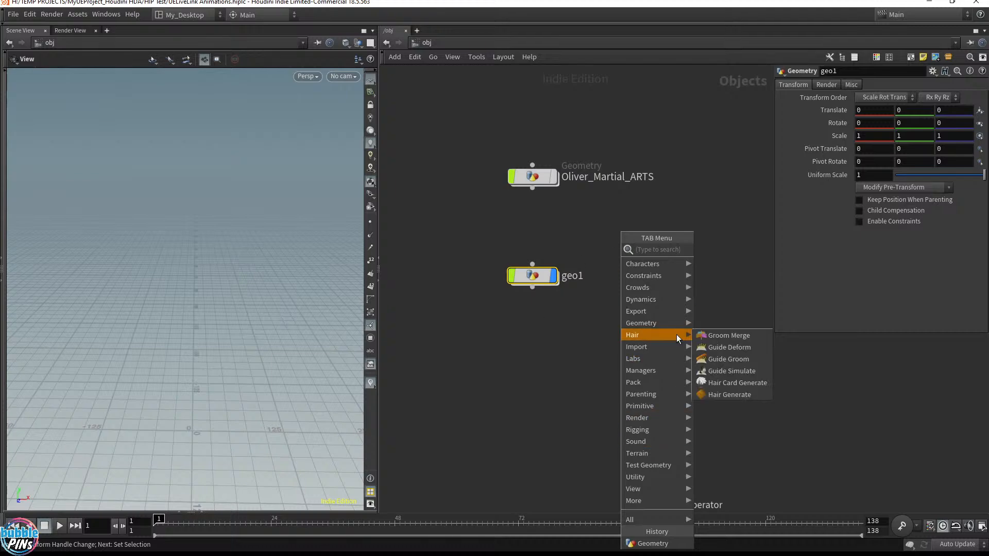
pyautogui.moveTo(691, 276)
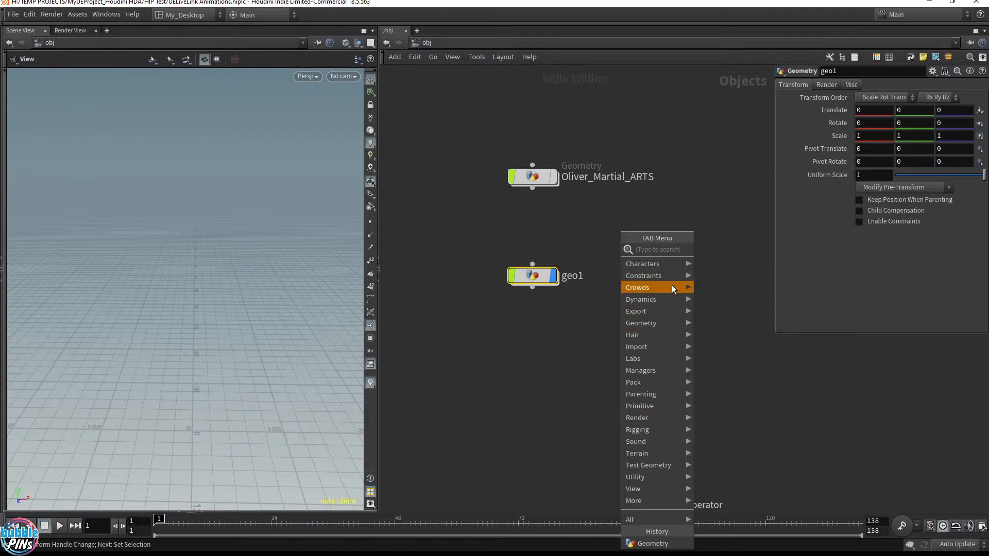
pyautogui.click(536, 277)
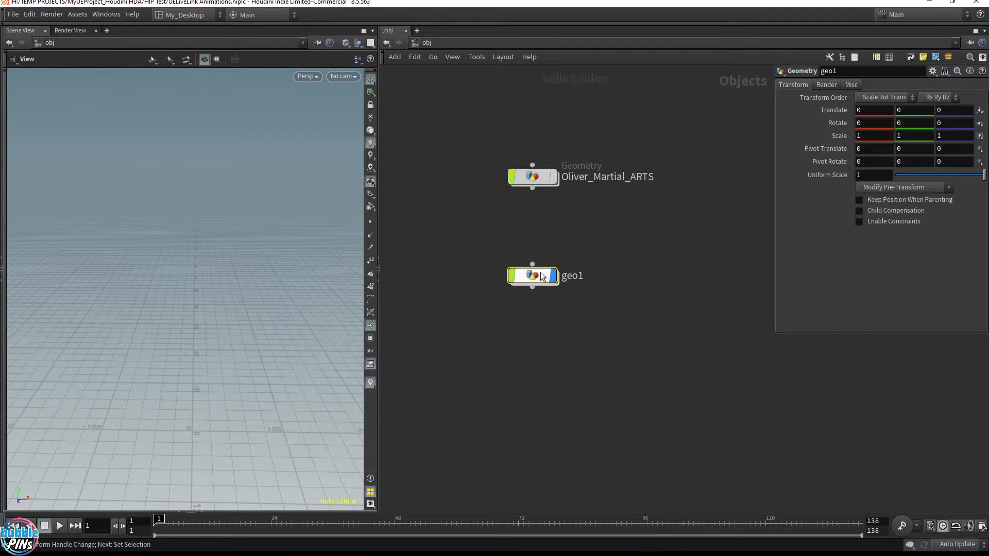
# Enter the geo1 object and add a DOP Network node to its empty network.
pyautogui.doubleClick(537, 278)
pyautogui.press('Tab')
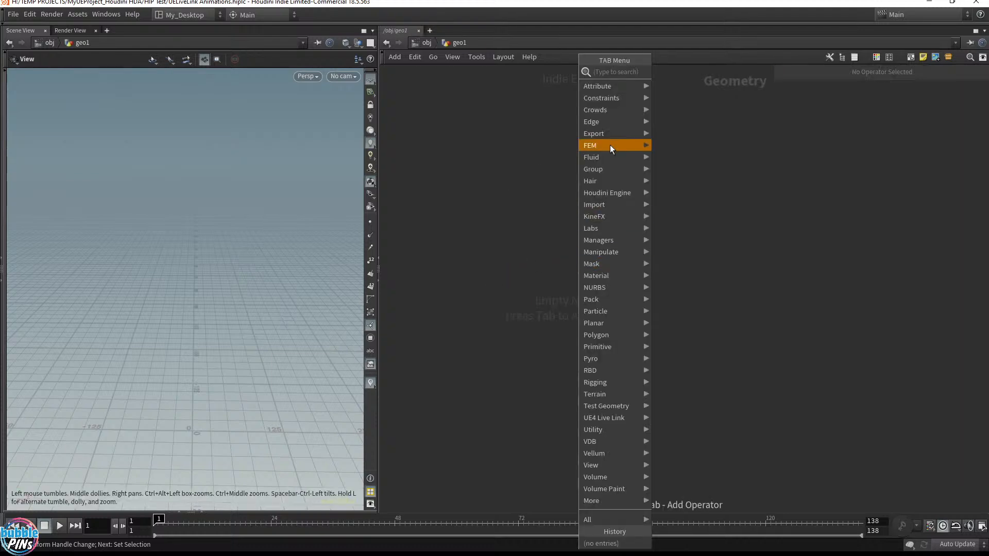
pyautogui.press('Escape')
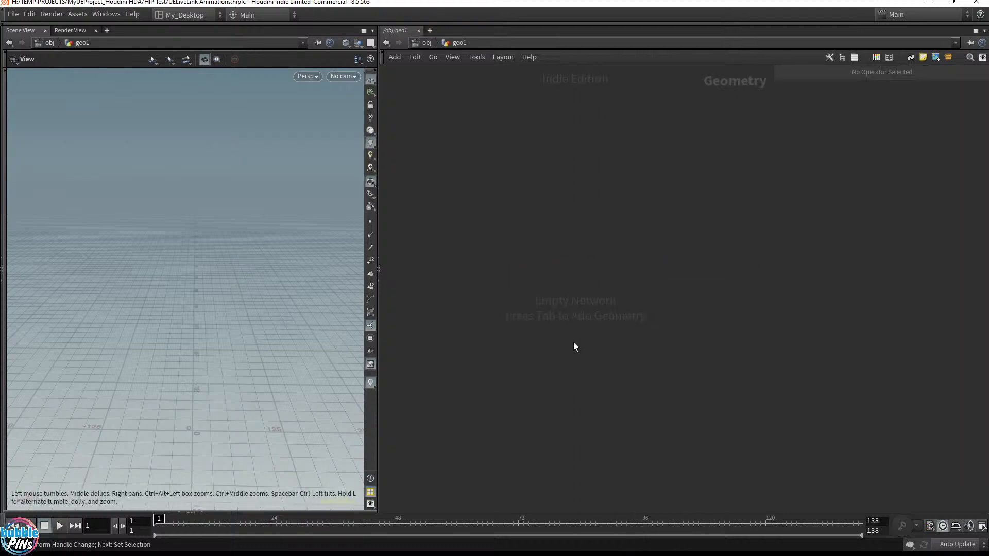
pyautogui.press('Tab')
pyautogui.write('dopn')
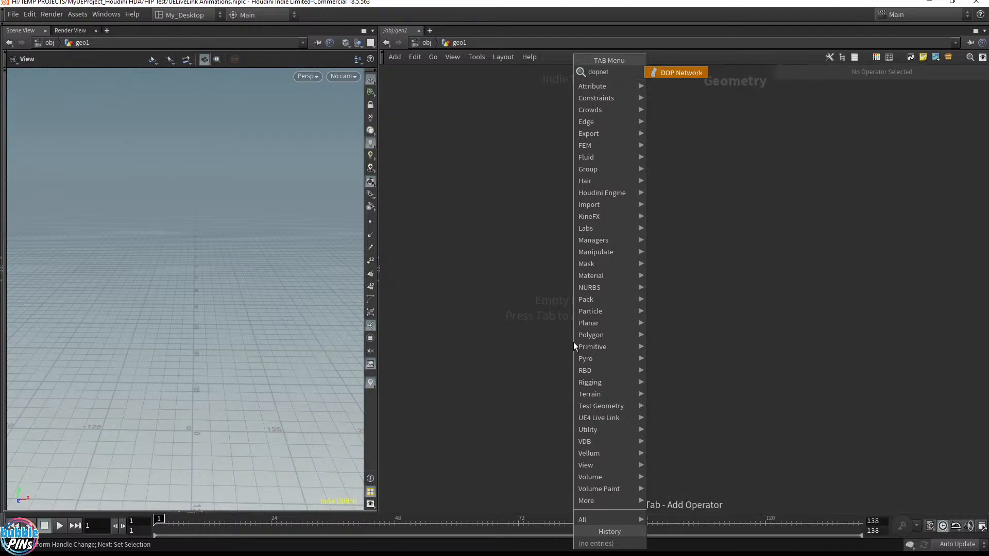
pyautogui.press('Return')
pyautogui.click(593, 238)
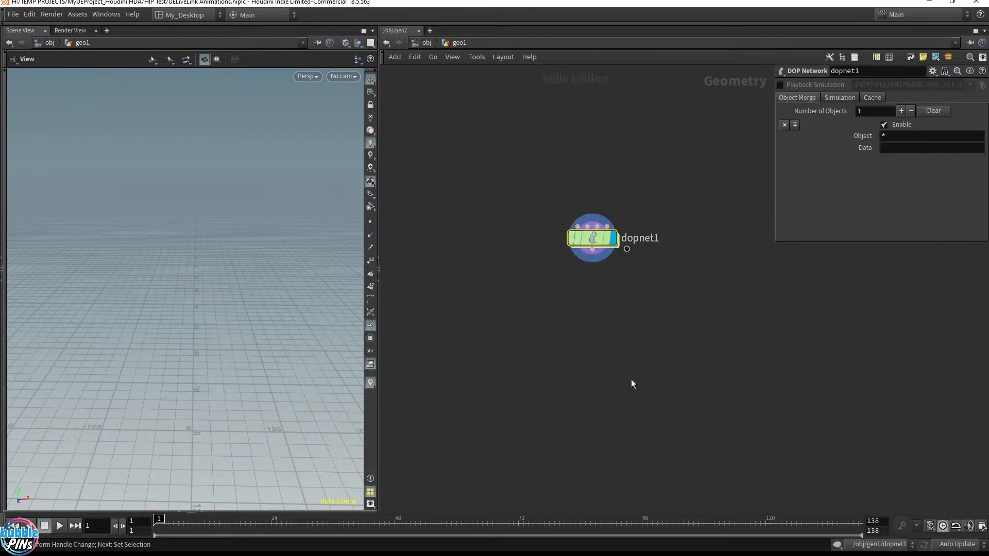
pyautogui.moveTo(548, 194); pyautogui.dragTo(693, 287)
pyautogui.moveTo(598, 307); pyautogui.dragTo(694, 337, button='middle')
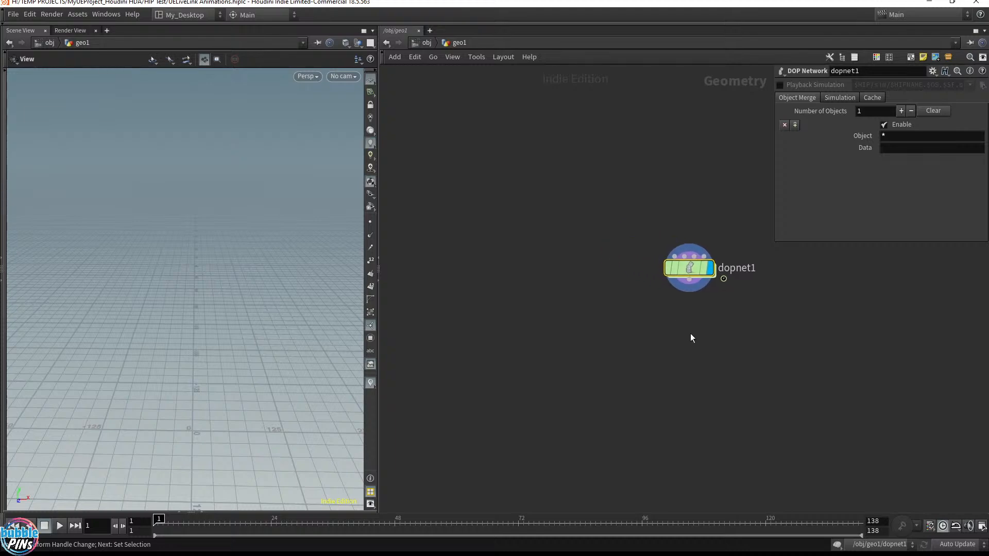
pyautogui.click(542, 301)
pyautogui.moveTo(628, 229); pyautogui.dragTo(776, 360)
pyautogui.click(430, 44)
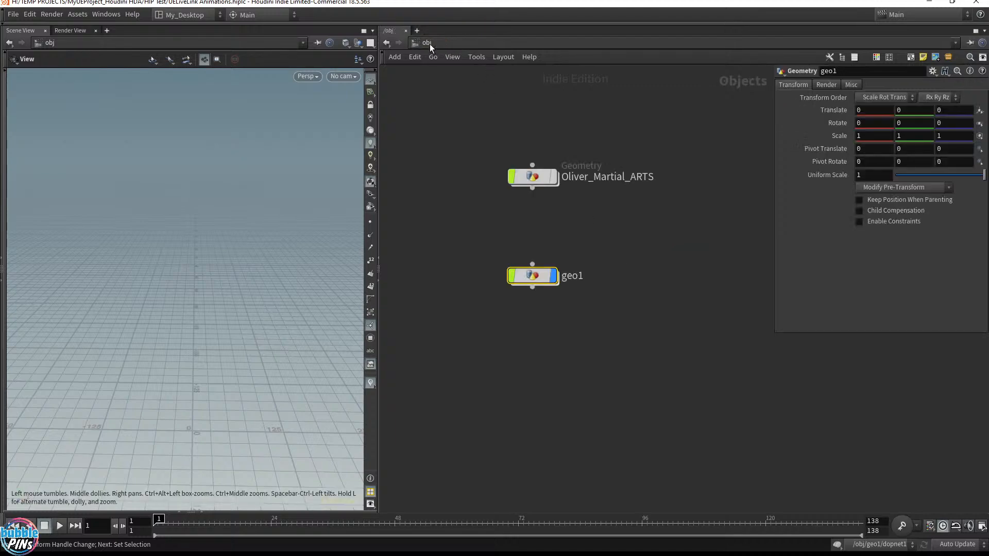
pyautogui.doubleClick(537, 277)
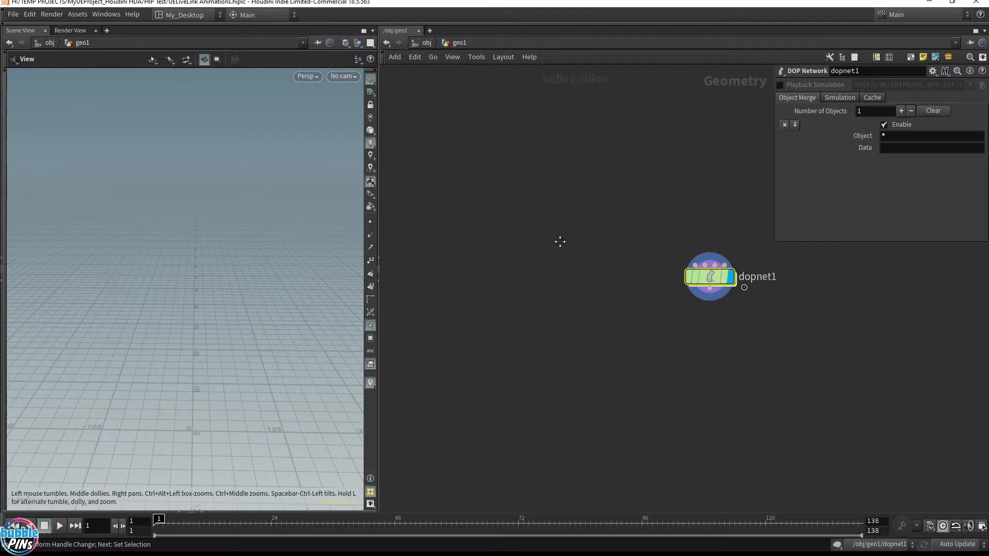
# Search the nodes that can be added inside geo1 for "rbd", in free space beside dopnet1.
pyautogui.moveTo(560, 242); pyautogui.dragTo(628, 274, button='middle')
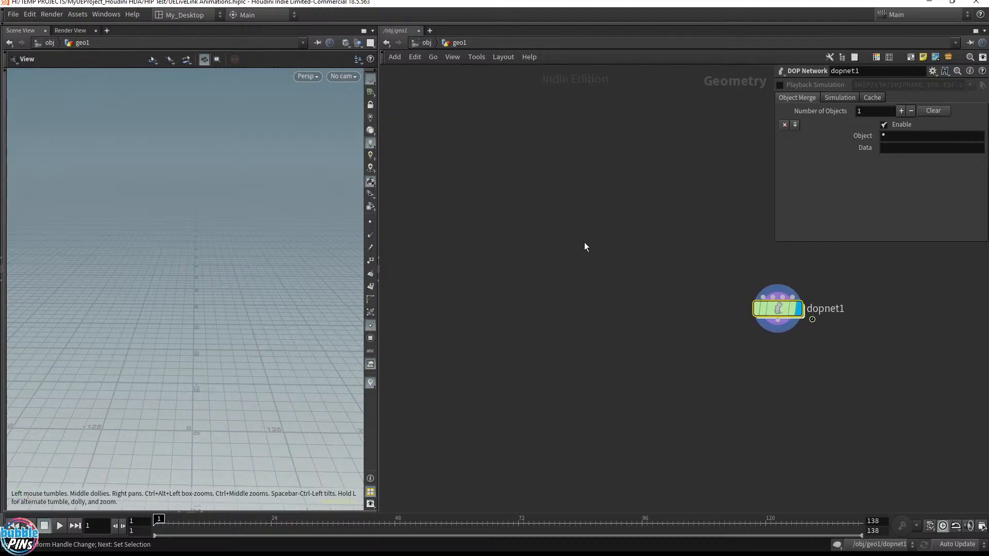
pyautogui.press('Tab')
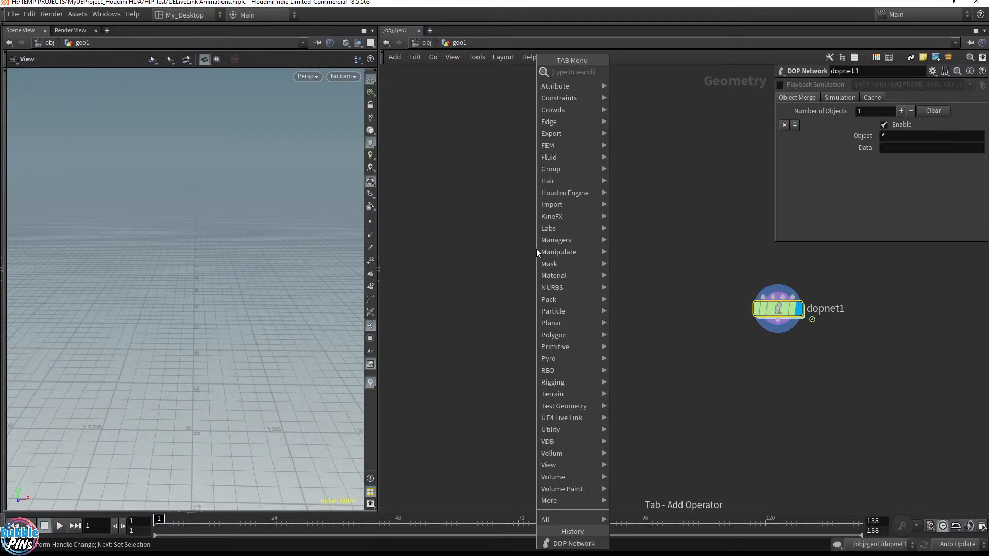
pyautogui.write('rbd')
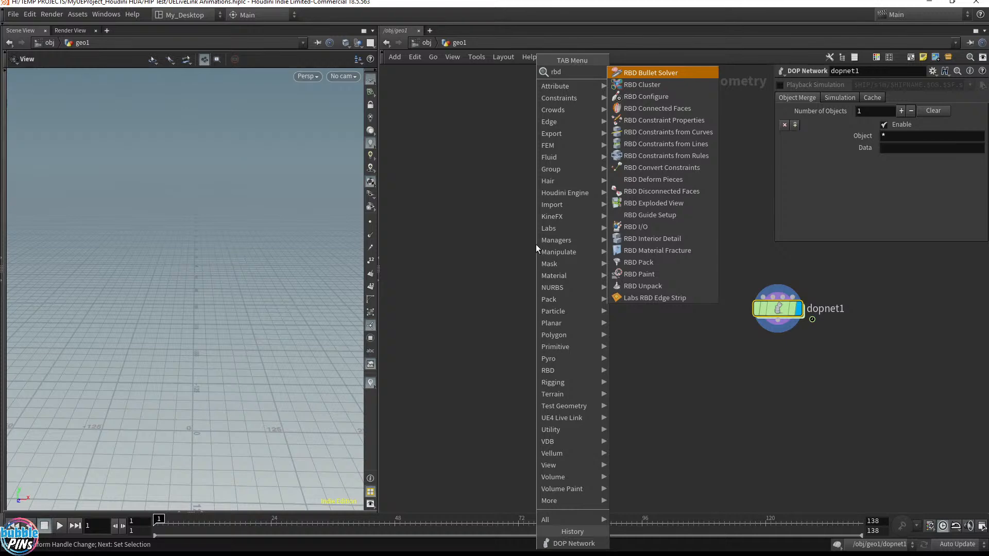
# Add an RBD Bullet Solver node beside the DOP network in the geo1 geometry network.
pyautogui.click(643, 73)
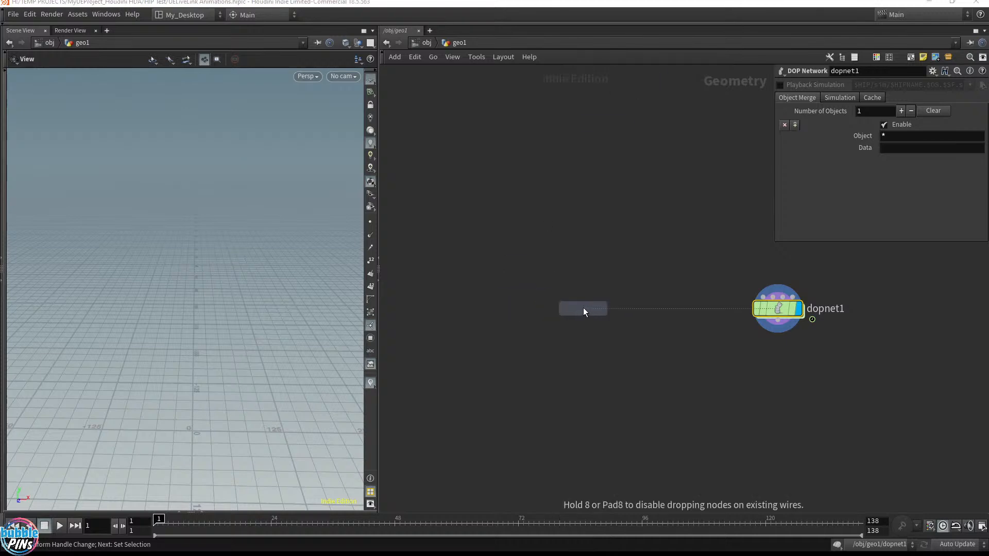
pyautogui.click(582, 308)
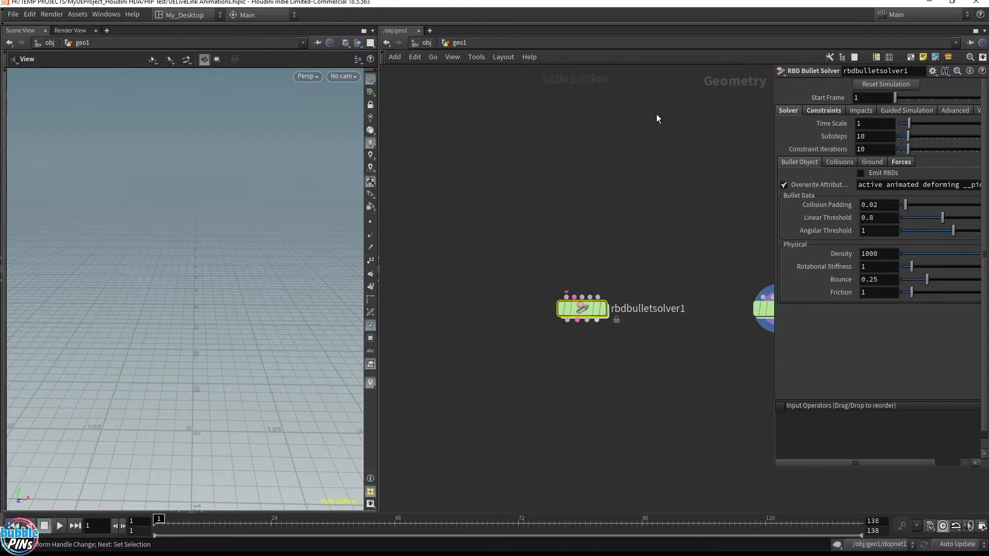
pyautogui.click(680, 326)
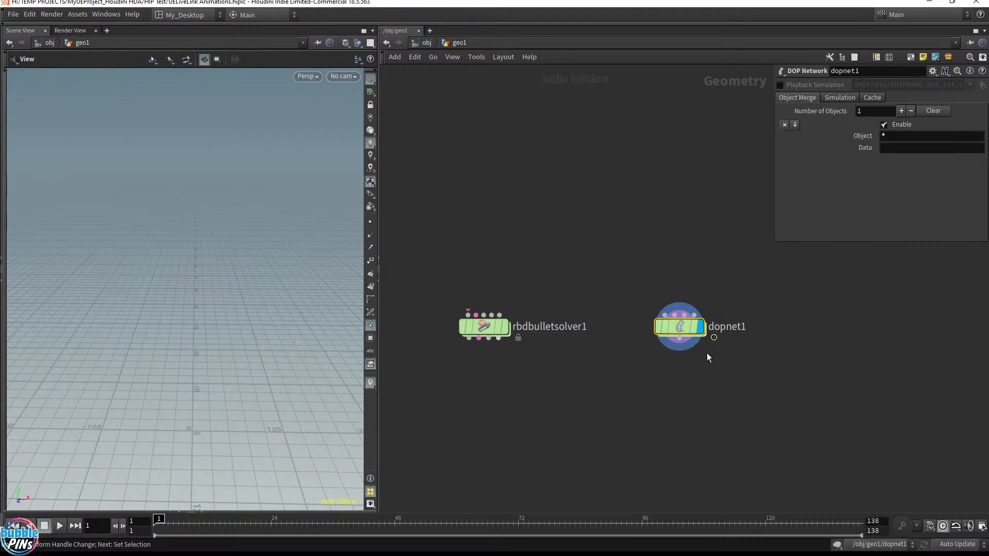
# Add a Dop Import node directly below the DOP network node.
pyautogui.moveTo(630, 397); pyautogui.dragTo(713, 262)
pyautogui.press('Tab')
pyautogui.write('dop')
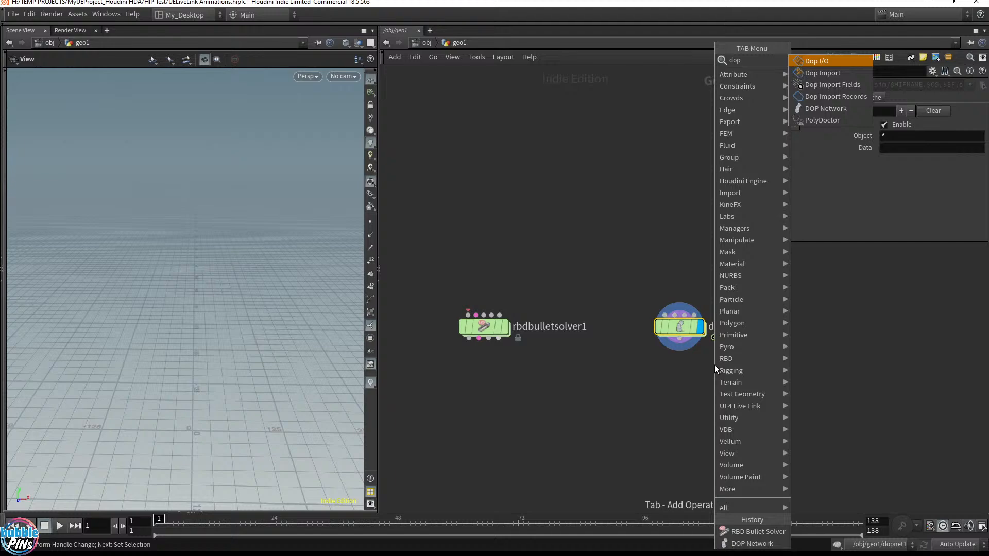
pyautogui.press('Down')
pyautogui.press('Down')
pyautogui.press('Up')
pyautogui.press('Up')
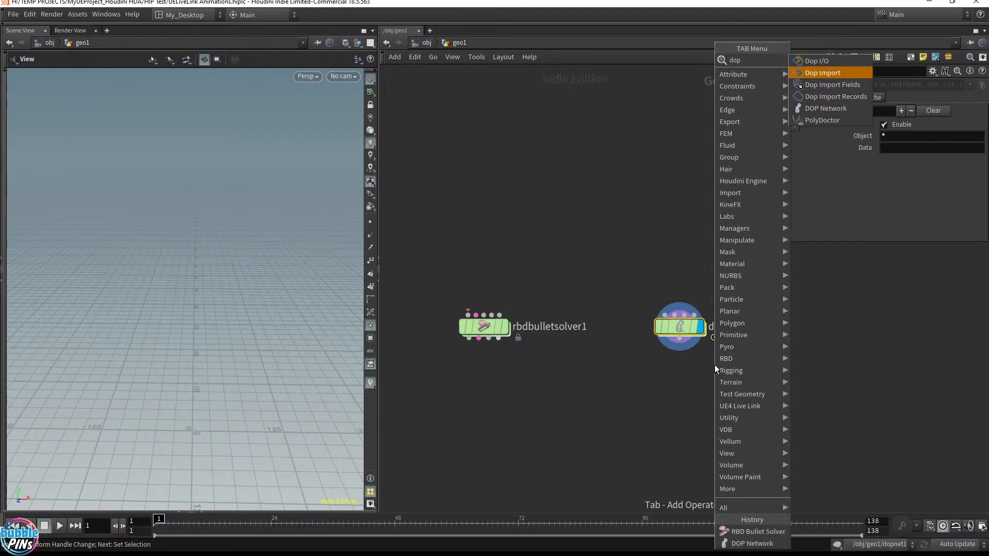
pyautogui.press('Return')
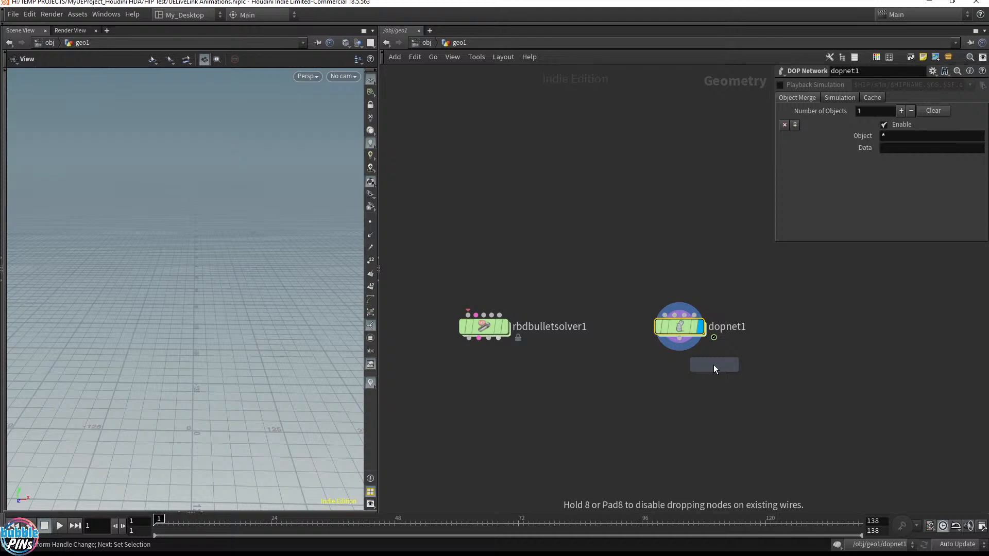
pyautogui.click(679, 404)
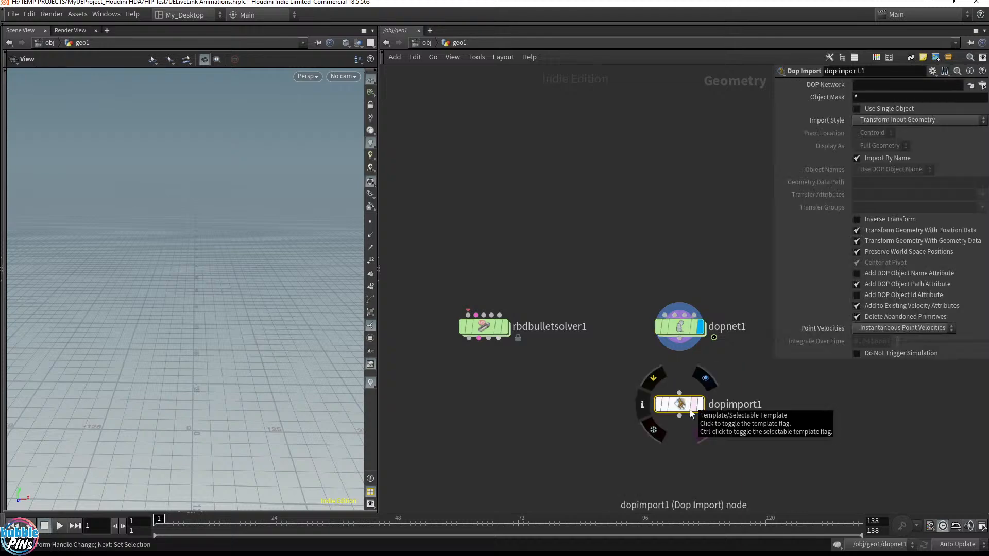
pyautogui.moveTo(629, 265); pyautogui.dragTo(693, 345)
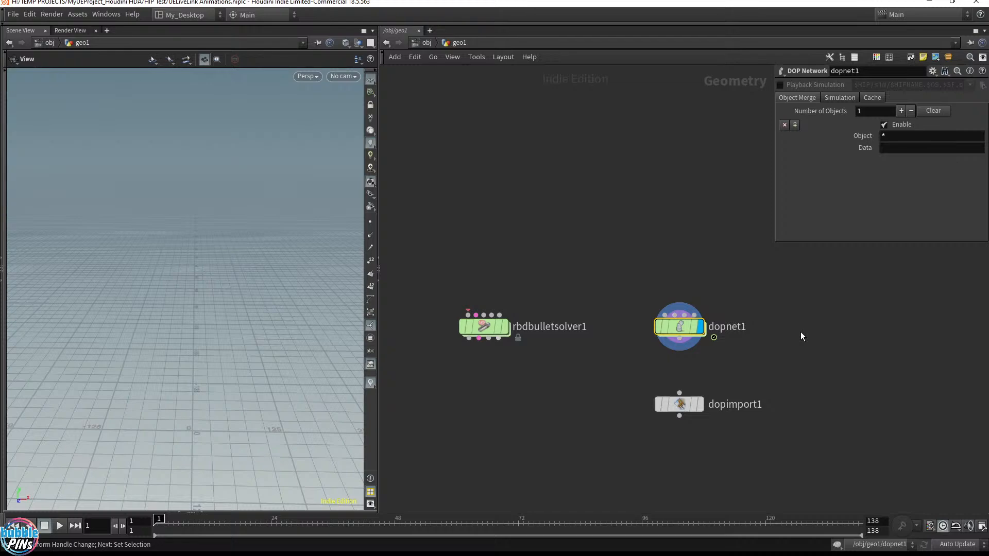
pyautogui.moveTo(439, 256); pyautogui.dragTo(616, 364)
pyautogui.moveTo(428, 301); pyautogui.dragTo(606, 359)
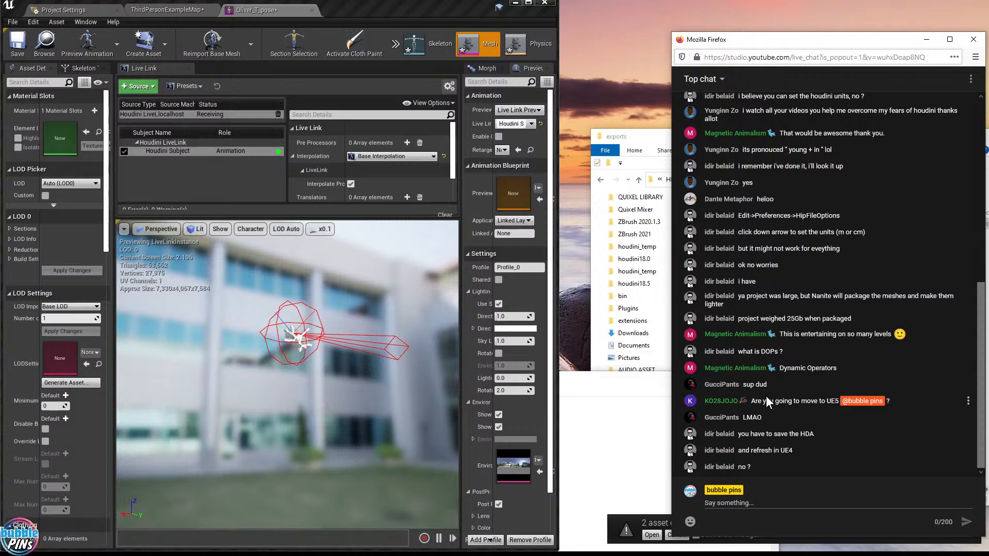
# Read the recent live chat messages about moving to UE5, saving the HDA and UE5 stability.
pyautogui.moveTo(758, 401); pyautogui.dragTo(831, 401)
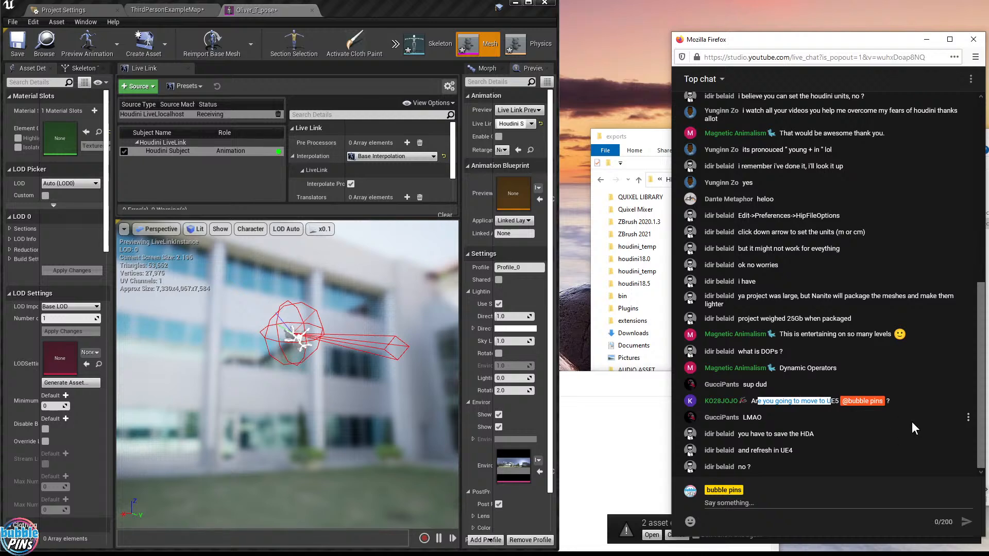
pyautogui.click(919, 406)
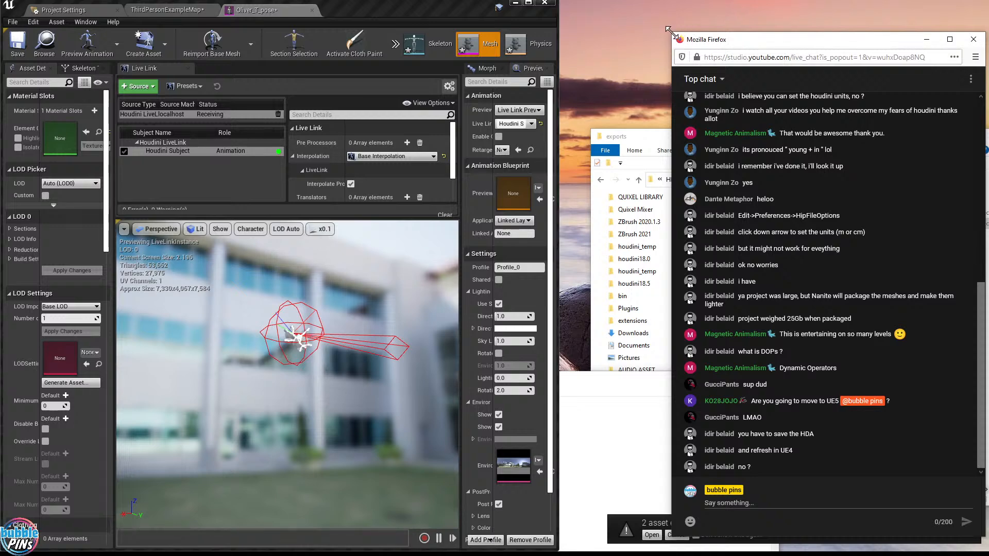
pyautogui.moveTo(671, 33); pyautogui.dragTo(659, 33)
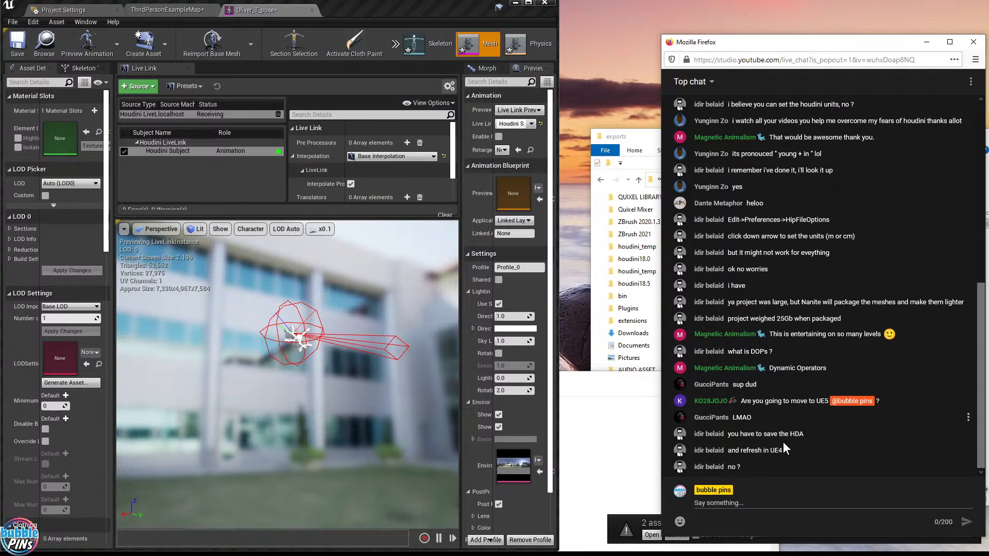
pyautogui.moveTo(744, 434); pyautogui.dragTo(813, 441)
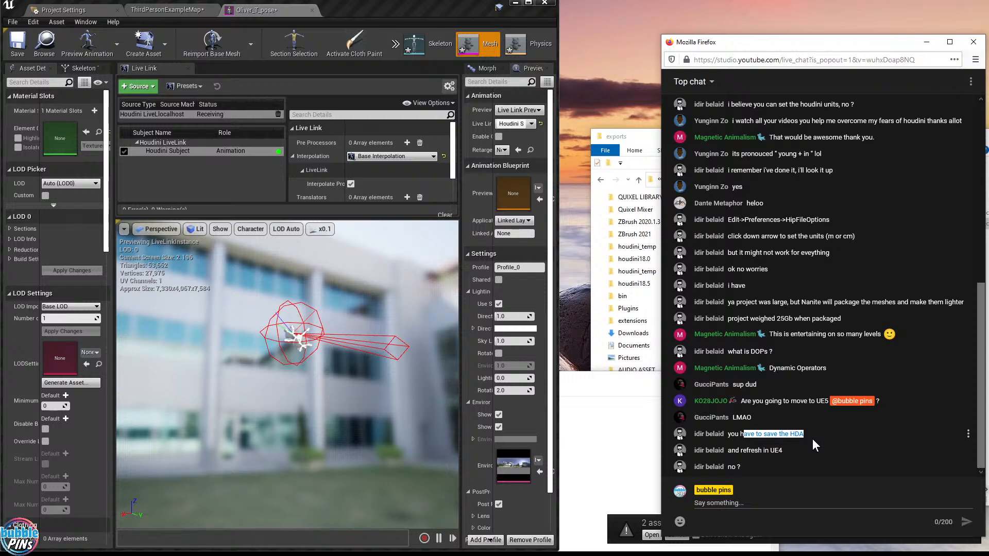
pyautogui.click(815, 450)
pyautogui.moveTo(735, 435); pyautogui.dragTo(817, 431)
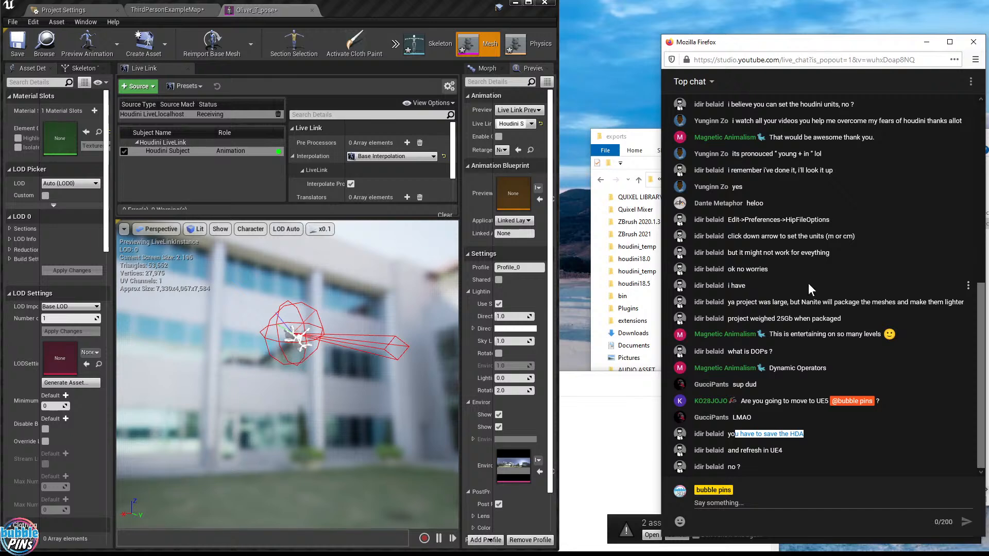
pyautogui.click(817, 472)
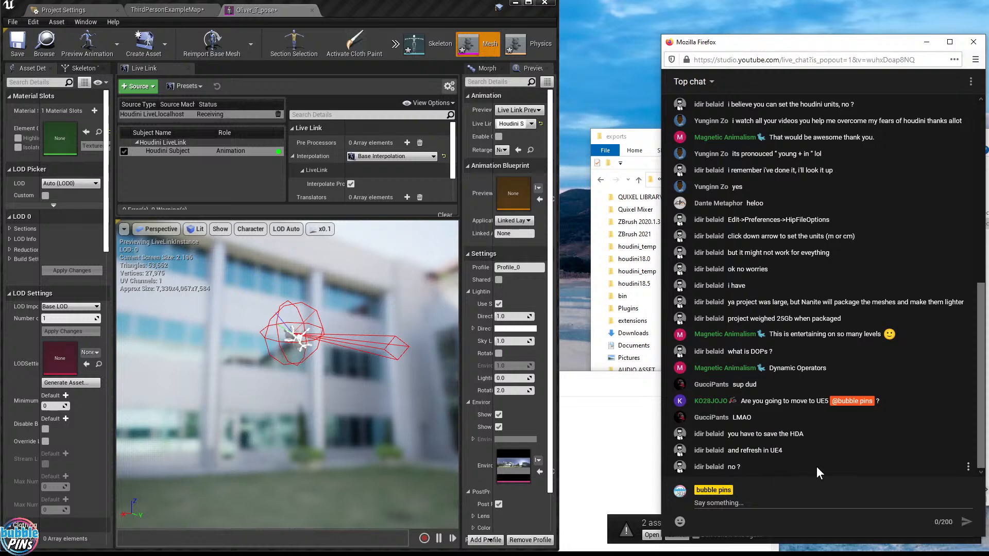
pyautogui.moveTo(734, 433); pyautogui.dragTo(847, 437)
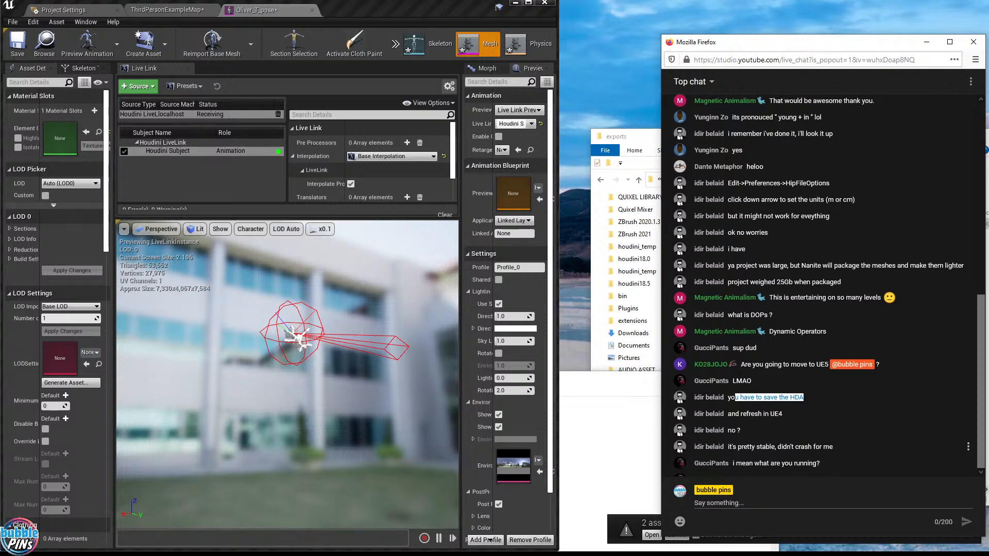
pyautogui.moveTo(738, 434); pyautogui.dragTo(823, 434)
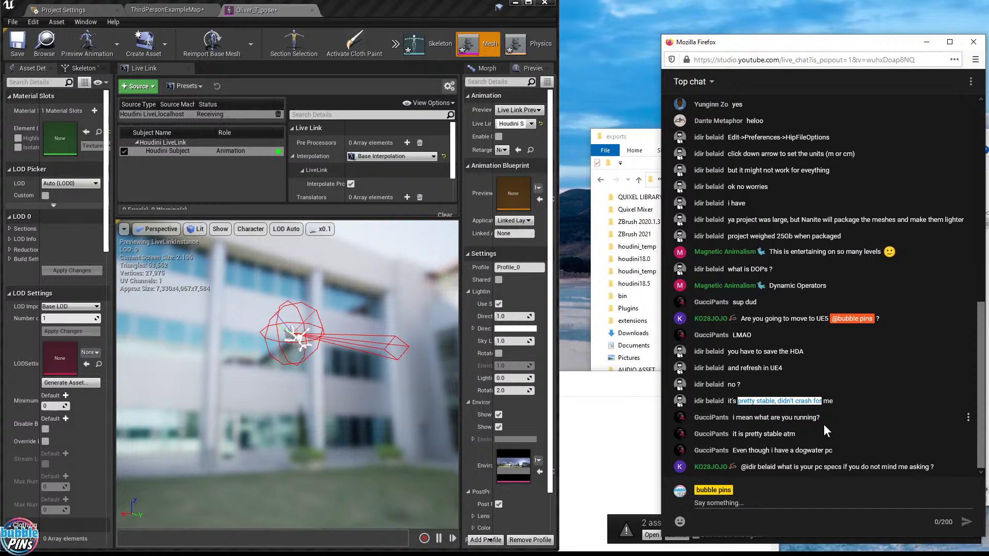
pyautogui.moveTo(745, 418); pyautogui.dragTo(849, 420)
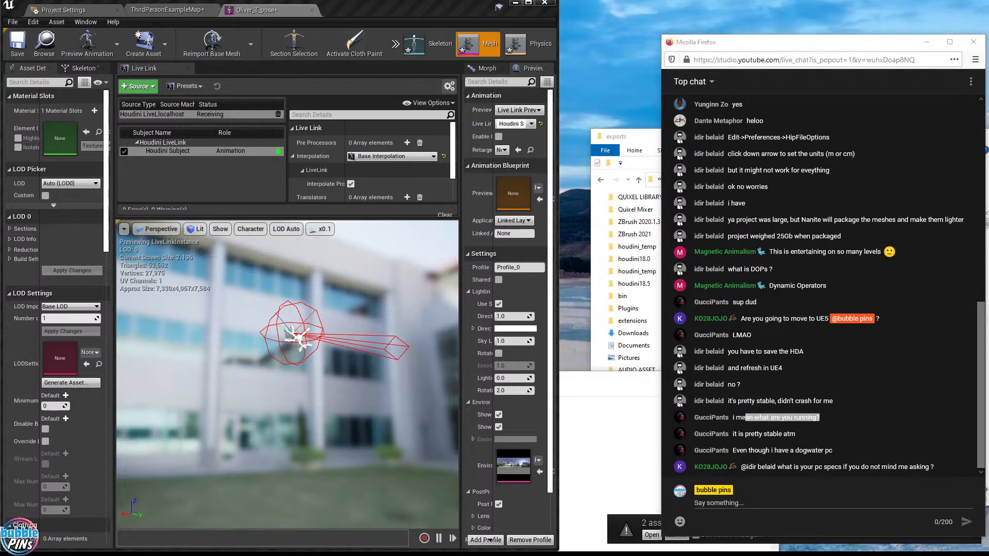
pyautogui.click(820, 440)
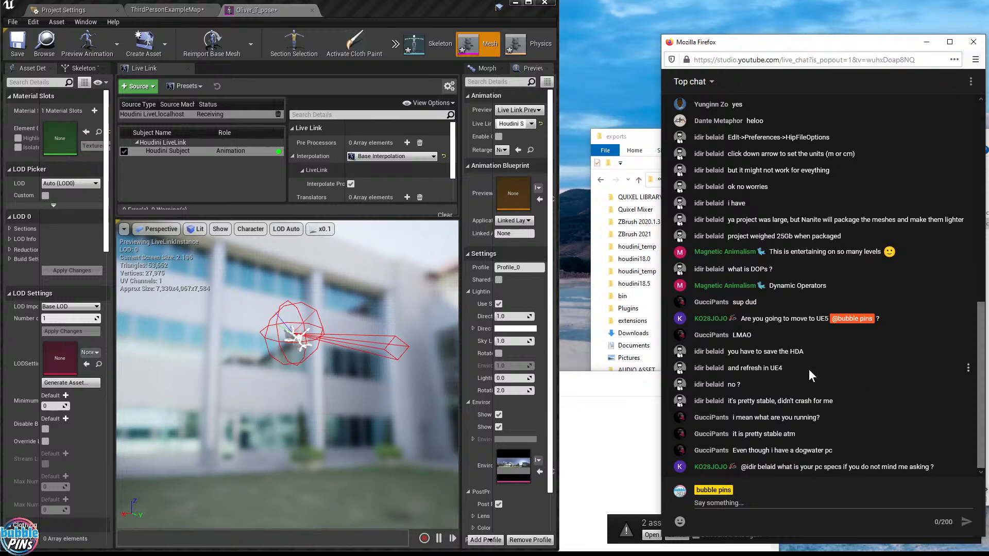
# Switch to Houdini and quit it, discarding the changes to UELiveLink Animations.hiplc.
pyautogui.click(624, 143)
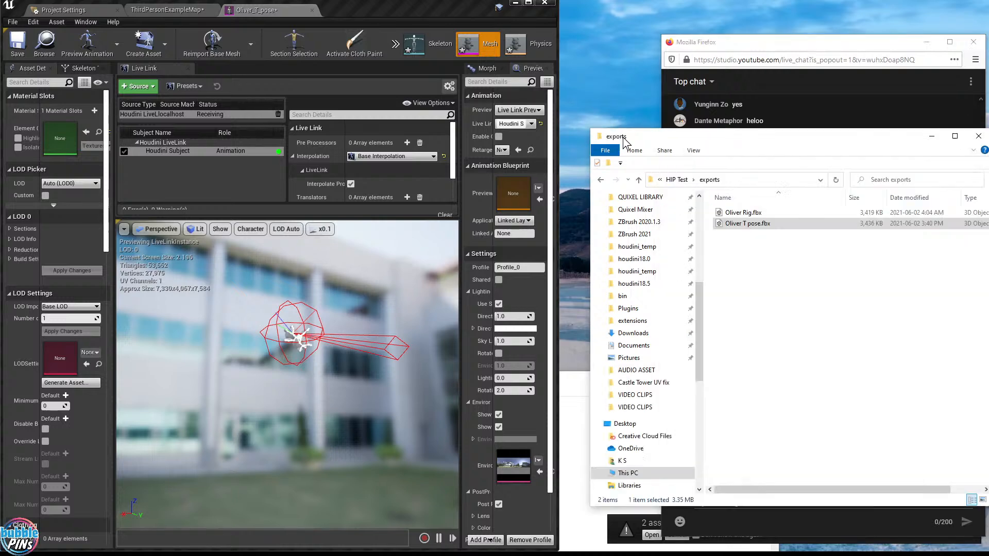
pyautogui.moveTo(725, 140); pyautogui.dragTo(399, 116)
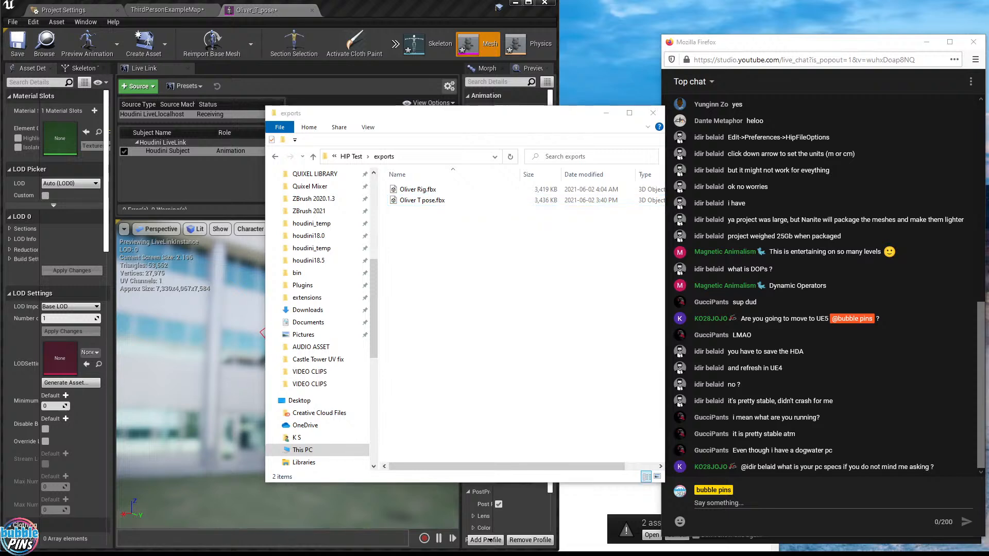
pyautogui.hotkey('alt', 'Tab')
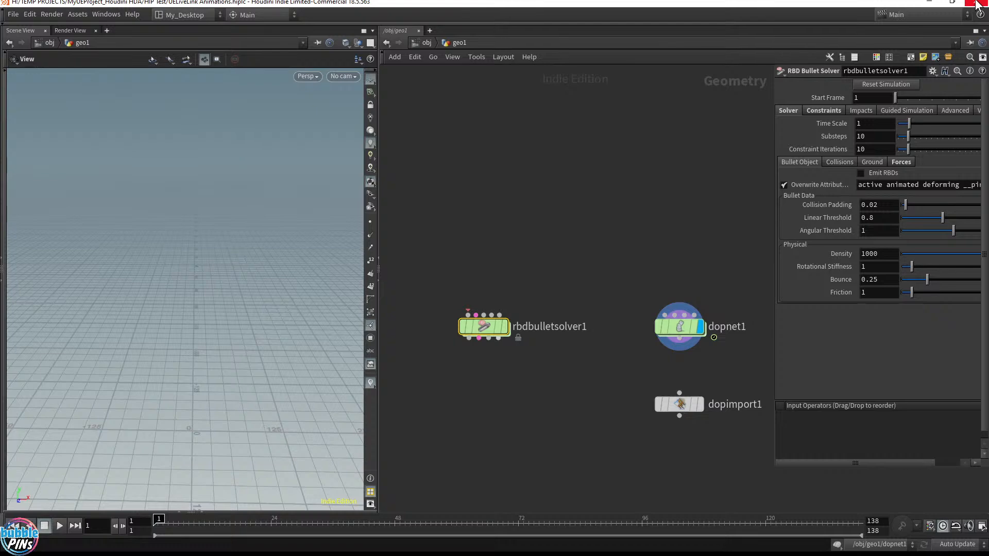
pyautogui.doubleClick(589, 4)
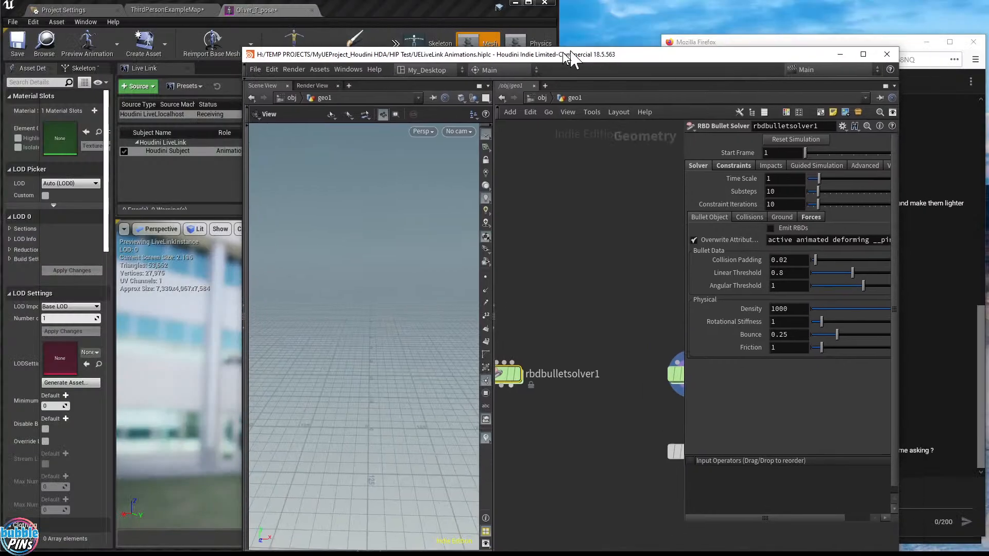
pyautogui.click(834, 62)
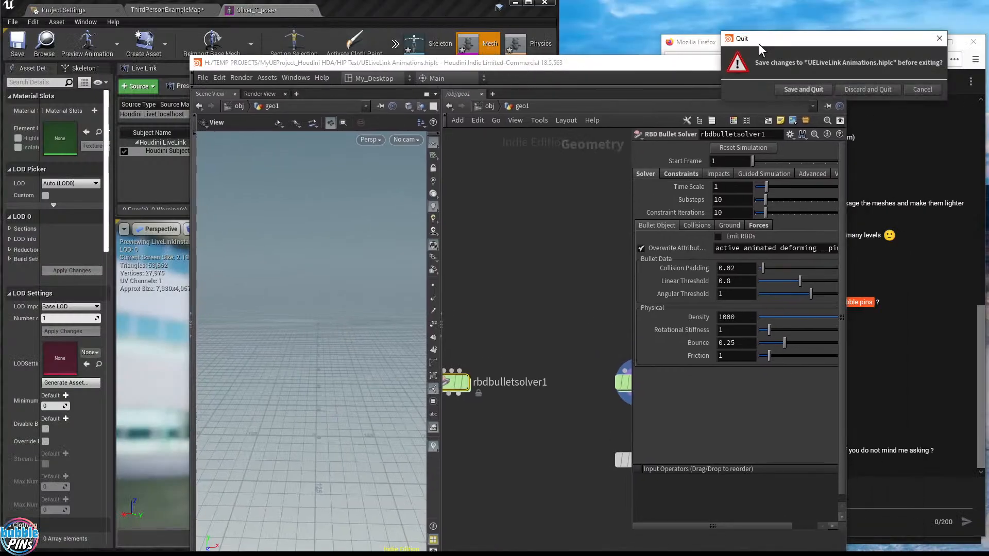
pyautogui.click(864, 90)
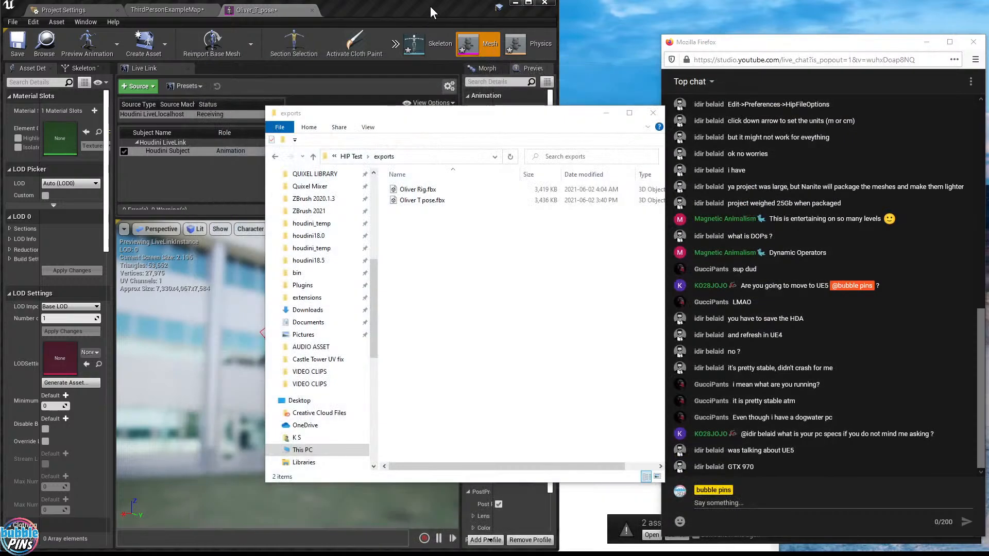
# Close the Unreal Editor, saving all listed Oliver_T_pose assets and the ThirdPersonExampleMap level.
pyautogui.click(503, 13)
pyautogui.click(544, 3)
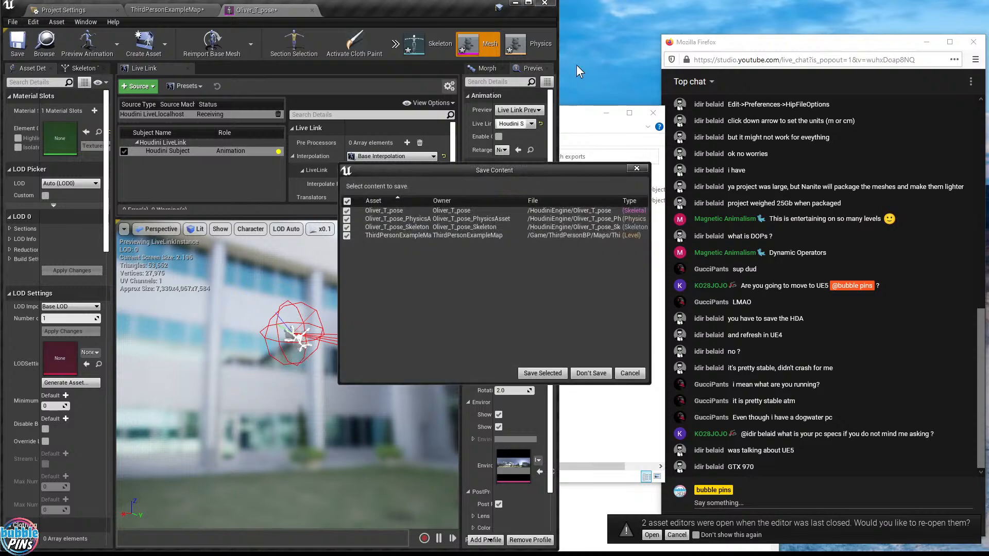
pyautogui.click(541, 373)
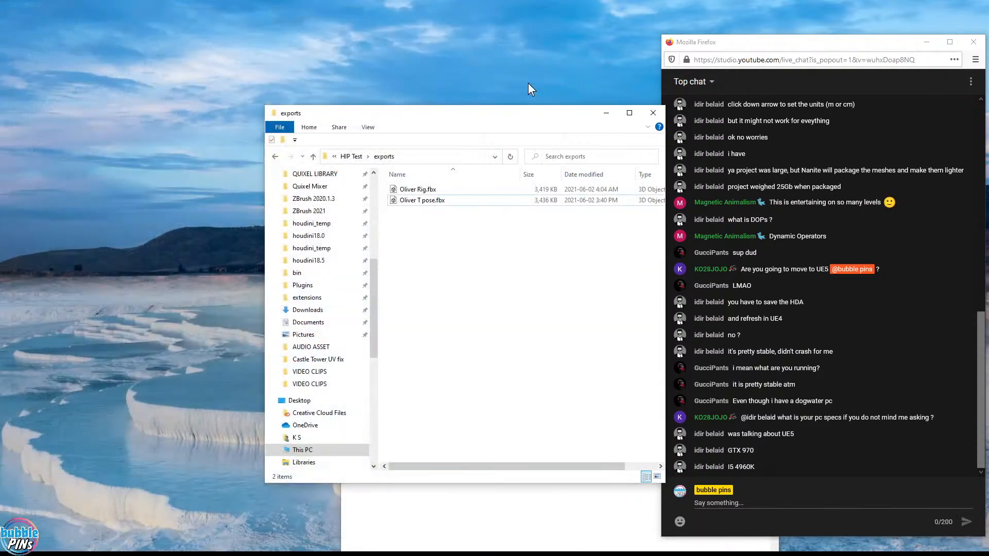
# Move the exports folder window out of the way and close the untitled Notepad note without saving.
pyautogui.moveTo(467, 114); pyautogui.dragTo(988, 52)
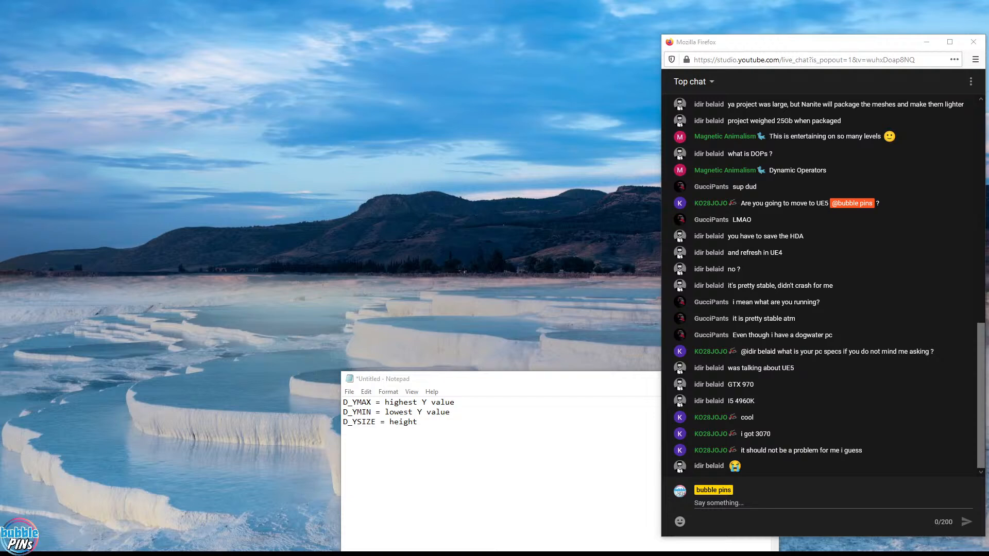
pyautogui.click(639, 380)
pyautogui.click(766, 381)
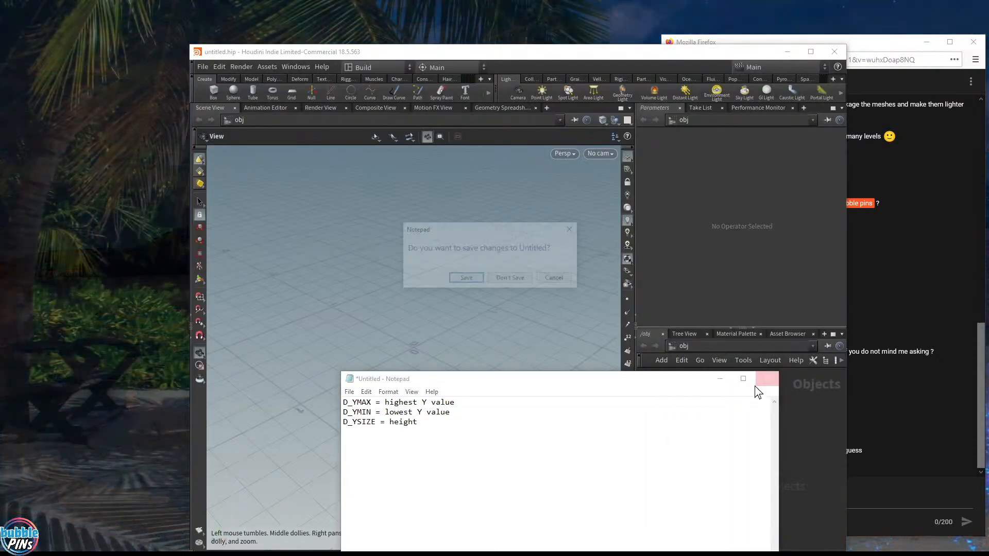
pyautogui.click(512, 278)
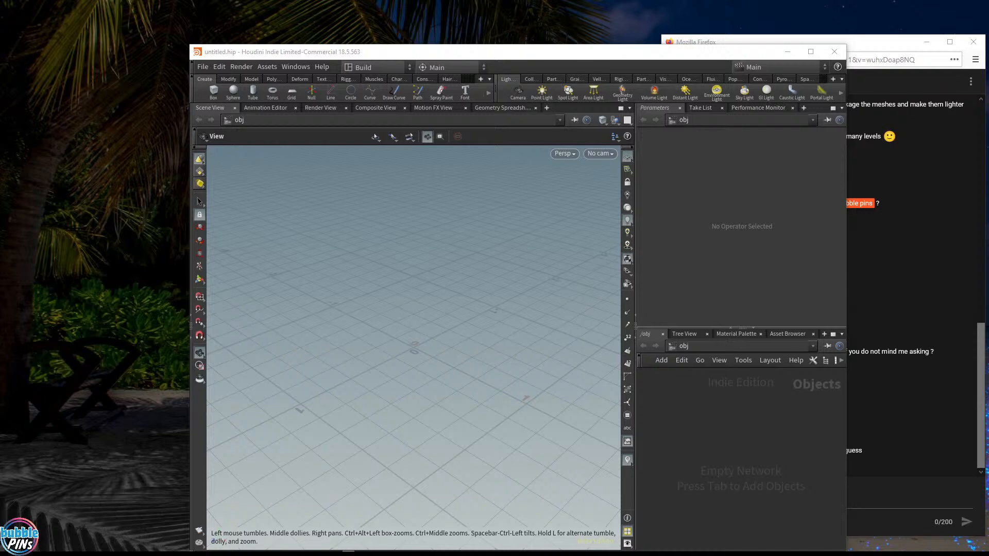
# Open skeleton3d to lines to rig_v5_blendshapes.hiplc in Houdini from K:/PROJECTs/HOUDINI PROJECTS/CHOPS Lip Sync - Lines to Skeleton - LABS Skeleton3D/HIP.
pyautogui.click(202, 66)
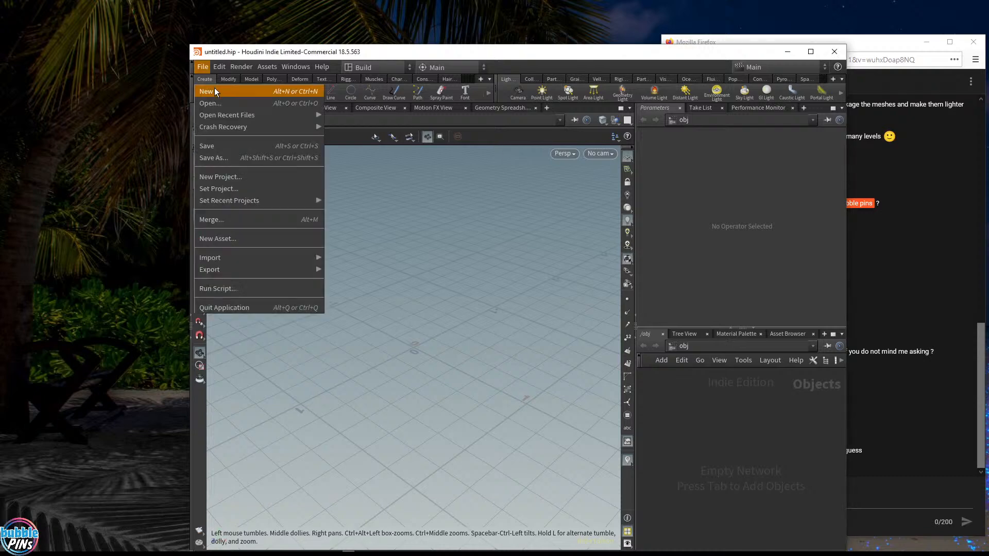
pyautogui.click(220, 103)
pyautogui.moveTo(172, 23); pyautogui.dragTo(130, 24)
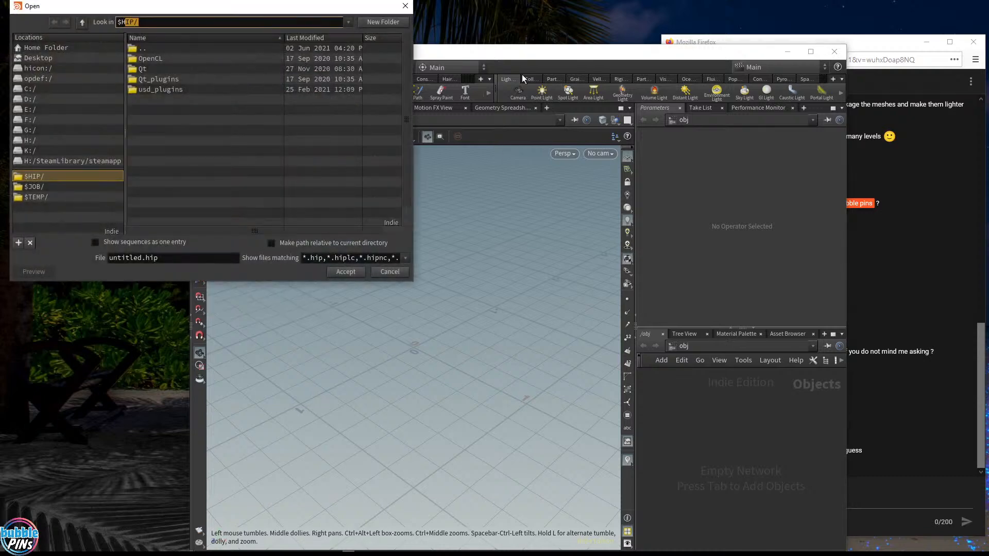
pyautogui.hotkey('ctrl', 'v')
pyautogui.press('Return')
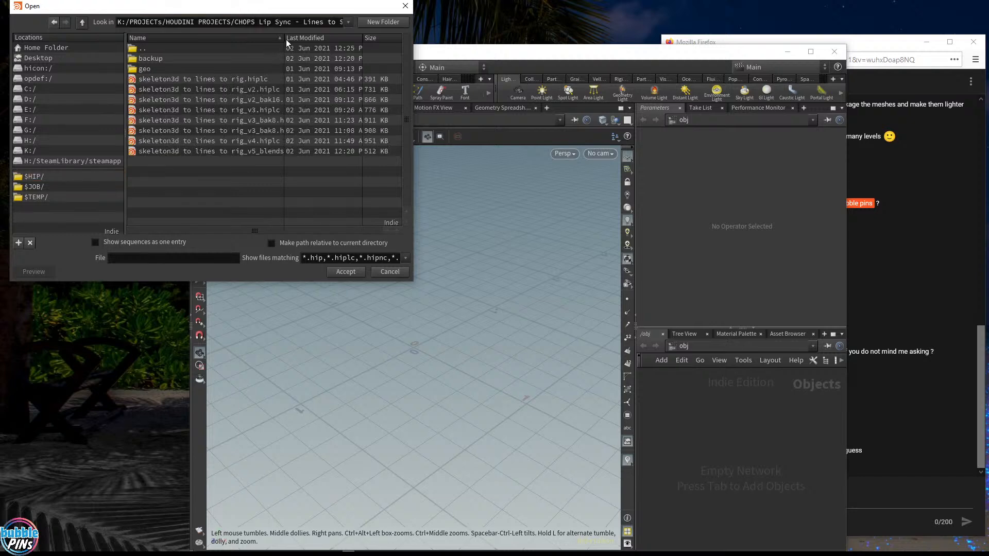
pyautogui.moveTo(284, 42); pyautogui.dragTo(308, 41)
pyautogui.click(277, 152)
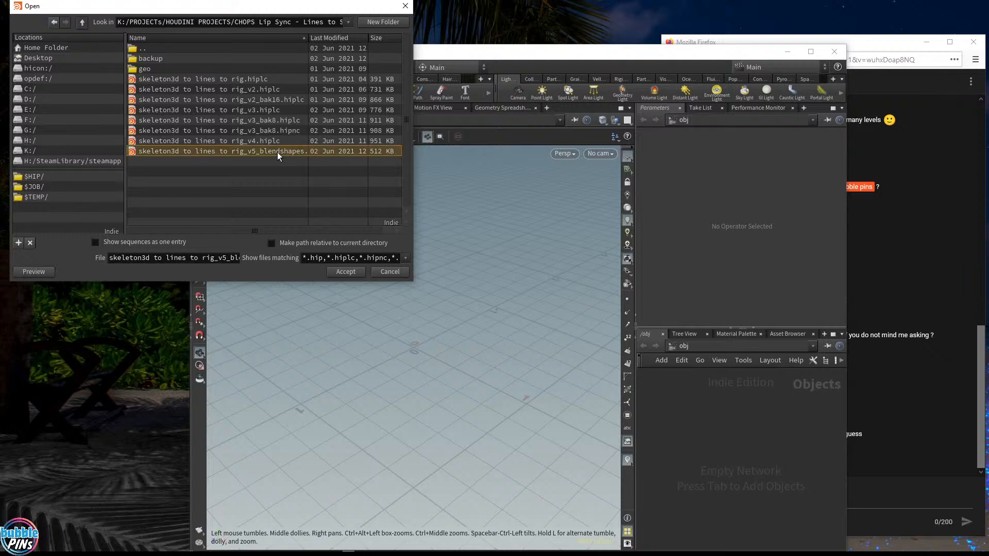
pyautogui.click(345, 271)
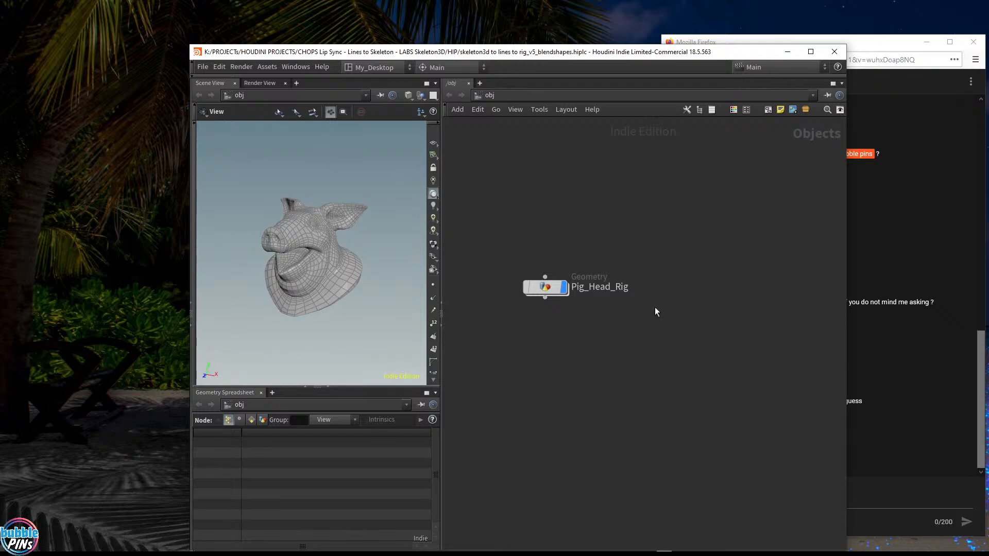
# Place the Houdini window beside the live chat, extend it to the screen's lower edge, and collapse the Geometry Spreadsheet pane.
pyautogui.moveTo(583, 55); pyautogui.dragTo(398, 10)
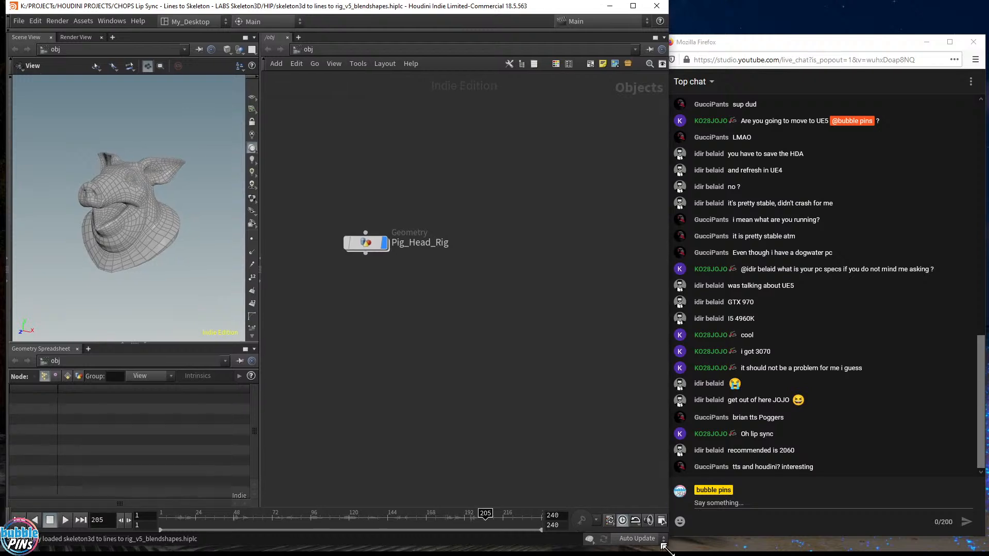
pyautogui.moveTo(660, 544); pyautogui.dragTo(660, 555)
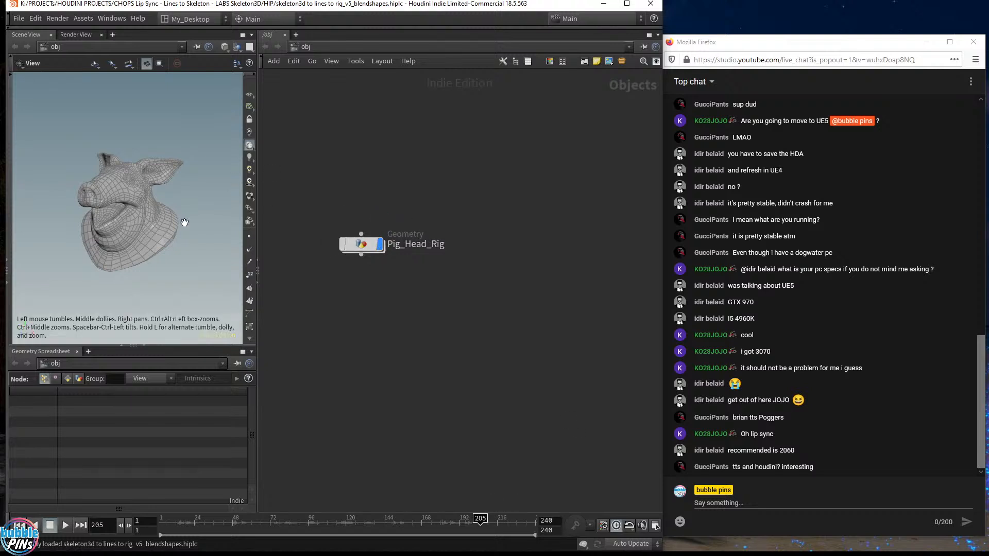
pyautogui.moveTo(107, 193)
pyautogui.mouseDown()
pyautogui.moveTo(88, 179)
pyautogui.moveTo(113, 211)
pyautogui.mouseUp()
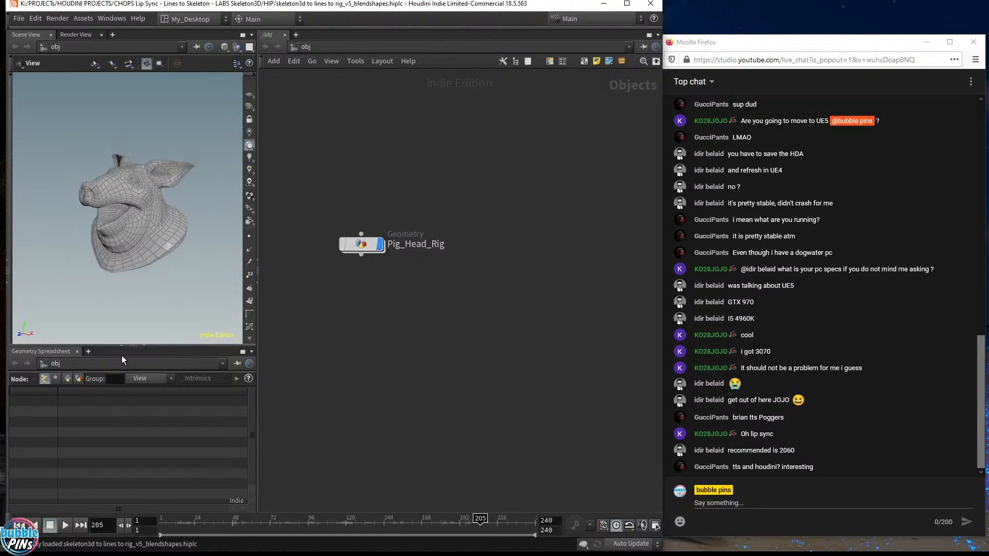
pyautogui.click(146, 346)
# Enter the Pig_Head_Rig geometry network and widen the Houdini window against the live chat window.
pyautogui.scroll(3, 150, 227)
pyautogui.moveTo(179, 225)
pyautogui.mouseDown()
pyautogui.moveTo(164, 258)
pyautogui.moveTo(168, 233)
pyautogui.mouseUp()
pyautogui.doubleClick(357, 246)
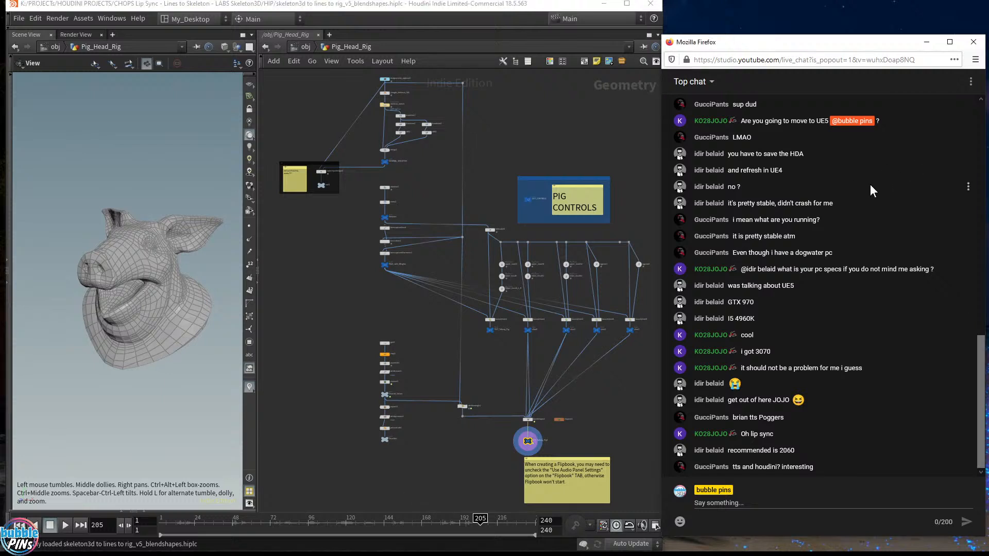
pyautogui.moveTo(663, 206); pyautogui.dragTo(713, 213)
# Examine the OUT_Talking_Pig branch and select the blendshapes1 node that feeds OUT_Talking_Pig1.
pyautogui.scroll(4, 576, 323)
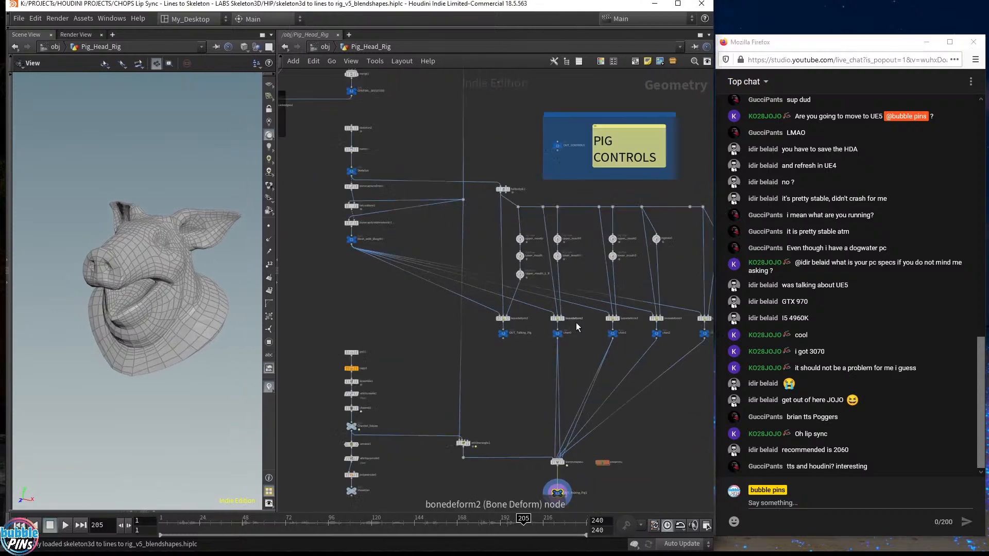
pyautogui.scroll(2, 576, 323)
pyautogui.scroll(3, 487, 338)
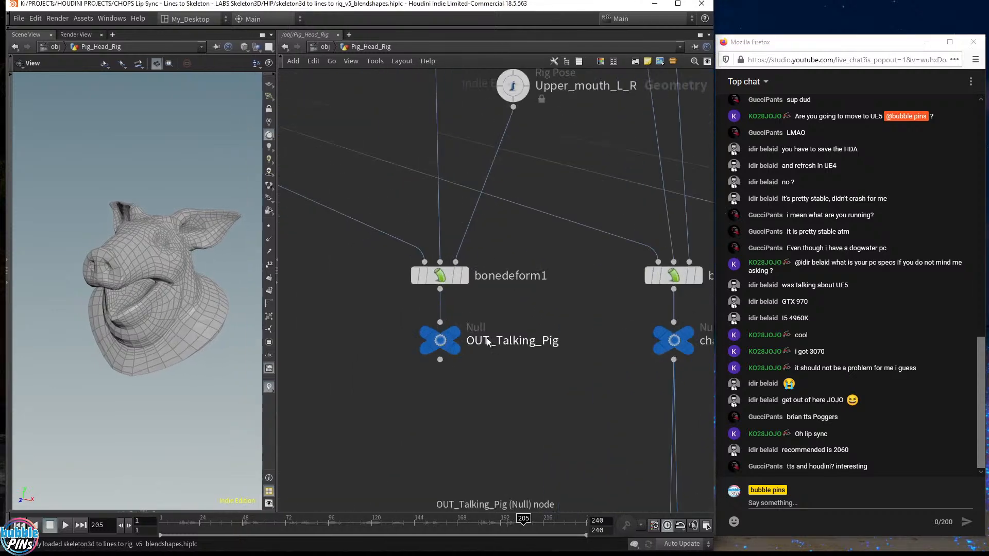
pyautogui.scroll(-6, 507, 329)
pyautogui.moveTo(536, 383); pyautogui.dragTo(463, 147, button='middle')
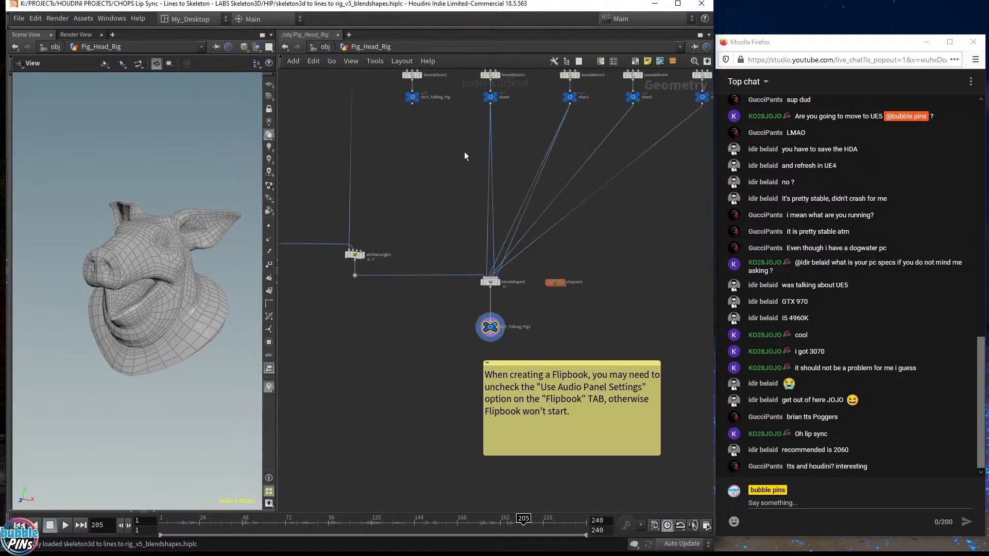
pyautogui.click(492, 282)
pyautogui.scroll(4, 507, 283)
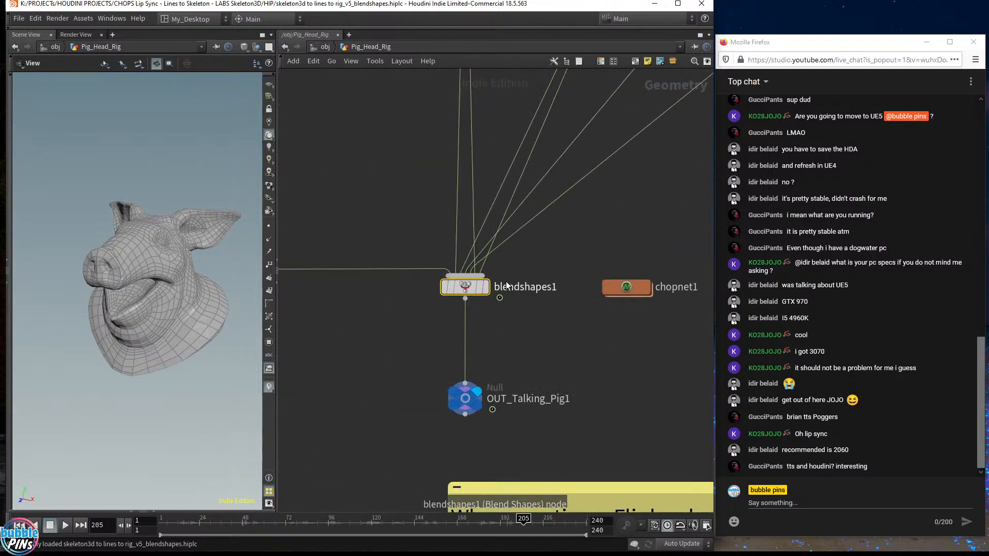
# Examine the rig pose and bone deform branches and the skeleton chain up to the pig head test geometry.
pyautogui.moveTo(391, 125); pyautogui.dragTo(476, 521, button='middle')
pyautogui.moveTo(490, 239); pyautogui.dragTo(478, 375, button='middle')
pyautogui.scroll(-4, 478, 372)
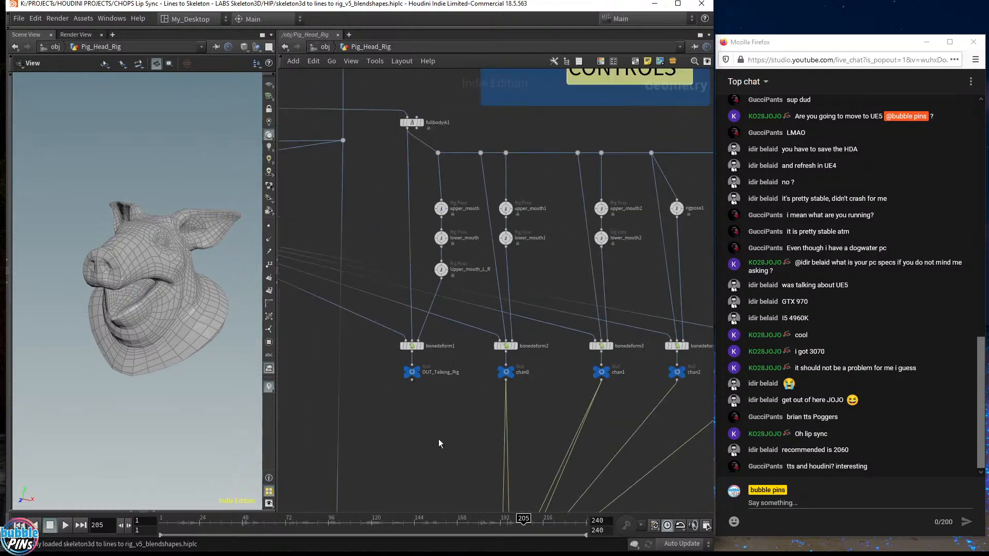
pyautogui.scroll(-1, 439, 438)
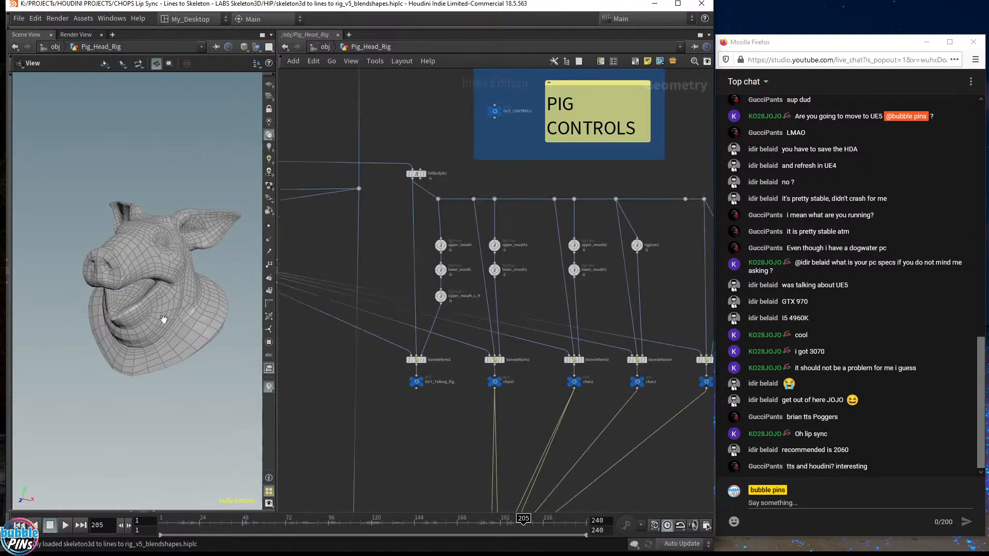
pyautogui.moveTo(164, 320); pyautogui.dragTo(144, 284)
pyautogui.moveTo(312, 228); pyautogui.dragTo(674, 287, button='middle')
pyautogui.moveTo(501, 202); pyautogui.dragTo(391, 373, button='middle')
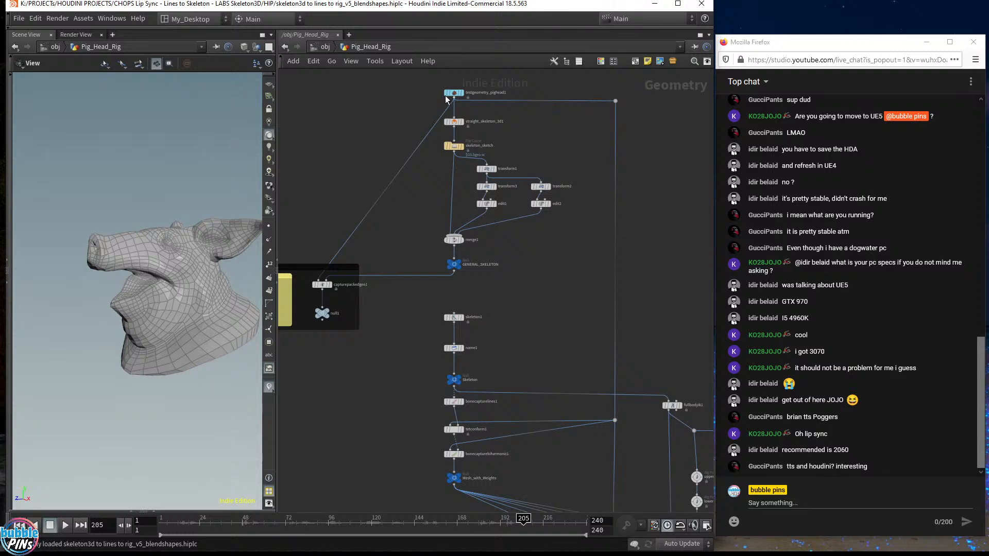
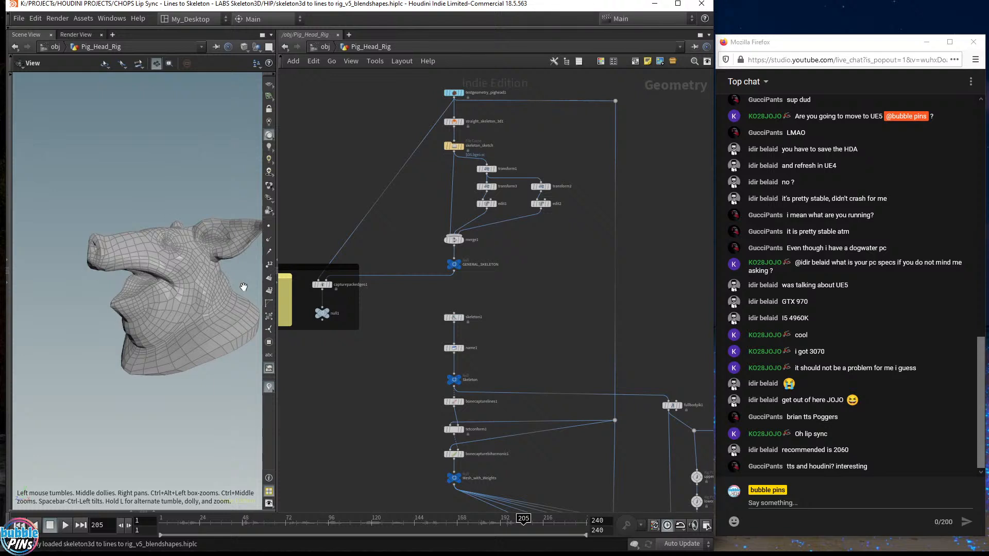
# Display the GENERAL_SKELETON null with point markers on and show testgeometry_pighead1 as a template around it.
pyautogui.click(462, 265)
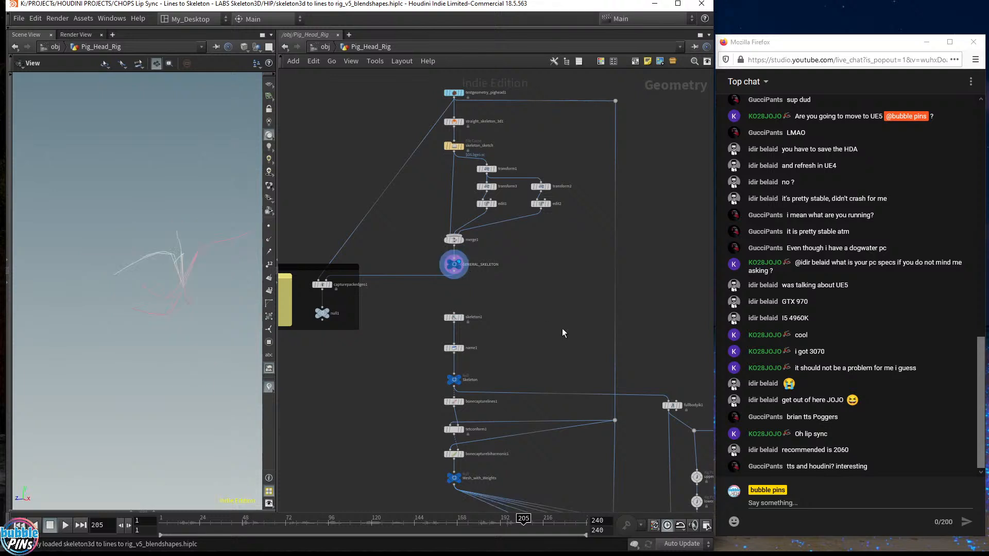
pyautogui.click(271, 231)
pyautogui.moveTo(182, 223); pyautogui.dragTo(144, 225, button='right')
pyautogui.moveTo(158, 223); pyautogui.dragTo(175, 205)
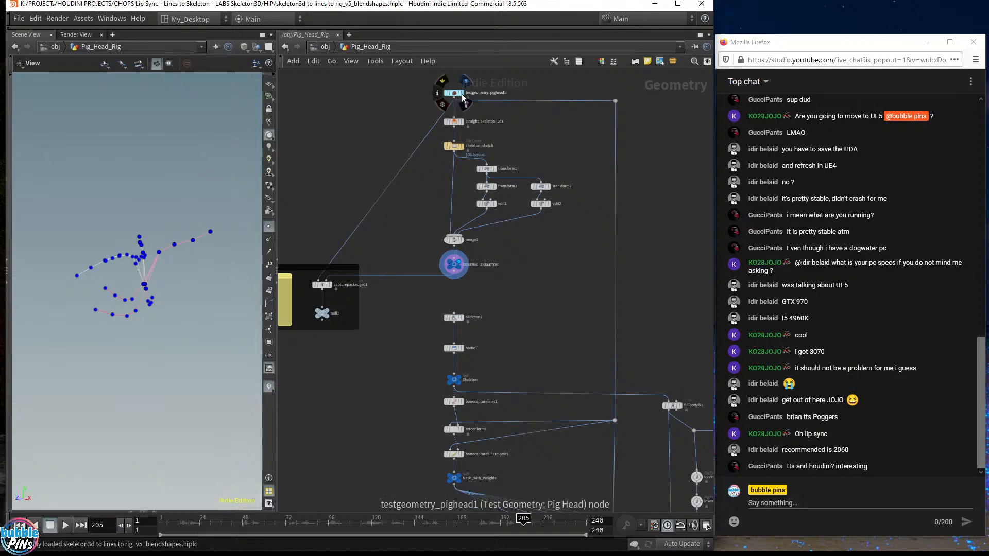
pyautogui.click(466, 104)
pyautogui.moveTo(206, 260); pyautogui.dragTo(126, 281)
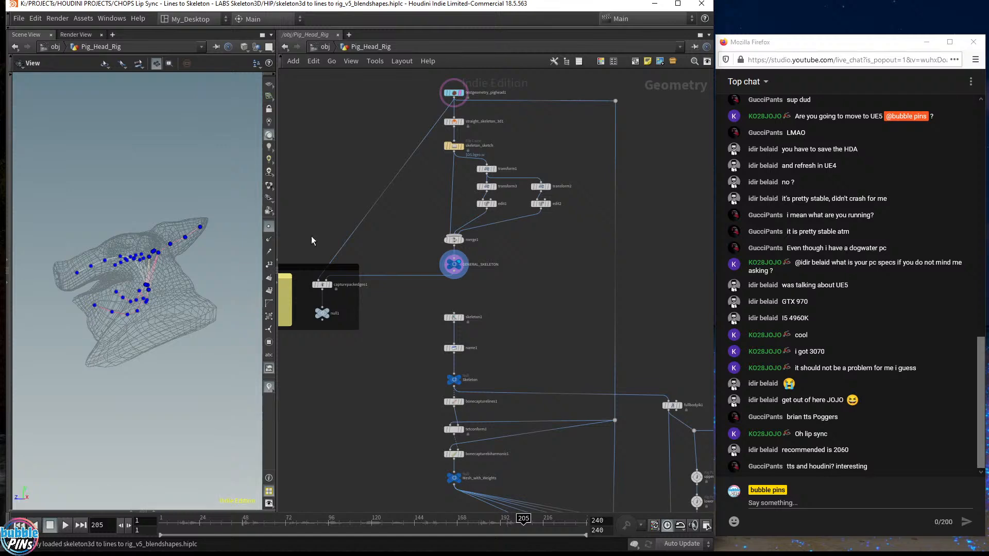
# Display the chan0 null below bonedeform2 and turn off the point markers in the viewport.
pyautogui.moveTo(542, 333); pyautogui.dragTo(504, 177, button='middle')
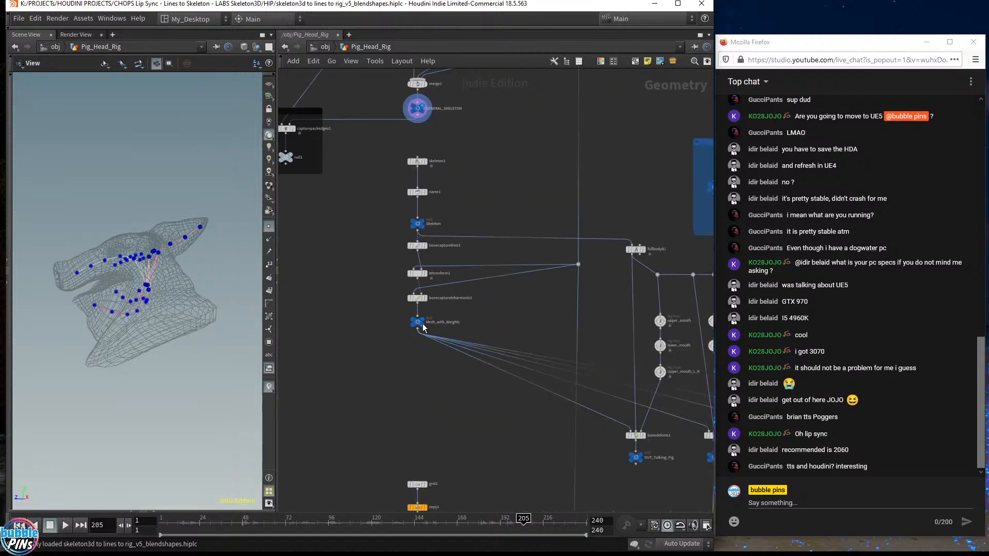
pyautogui.moveTo(679, 447); pyautogui.dragTo(421, 368, button='middle')
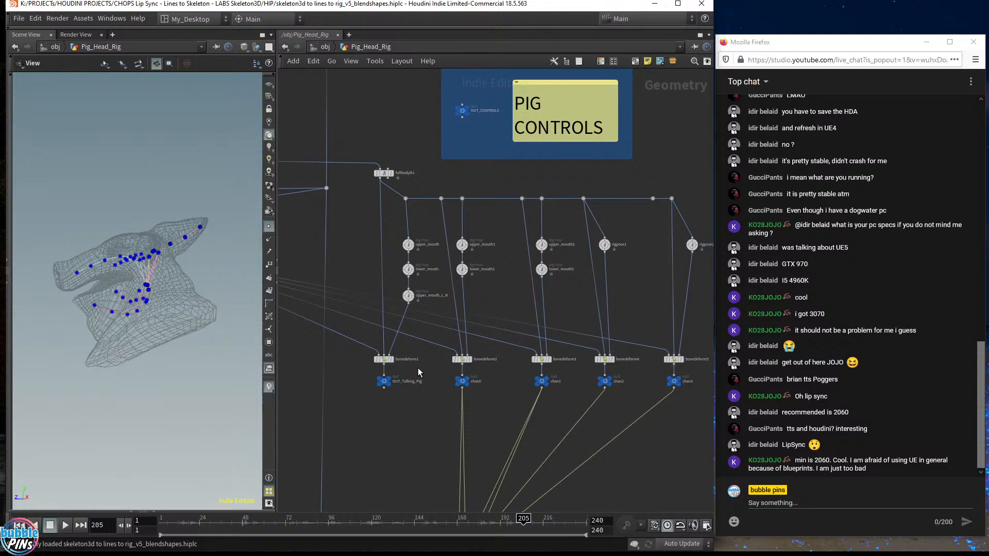
pyautogui.scroll(3, 421, 369)
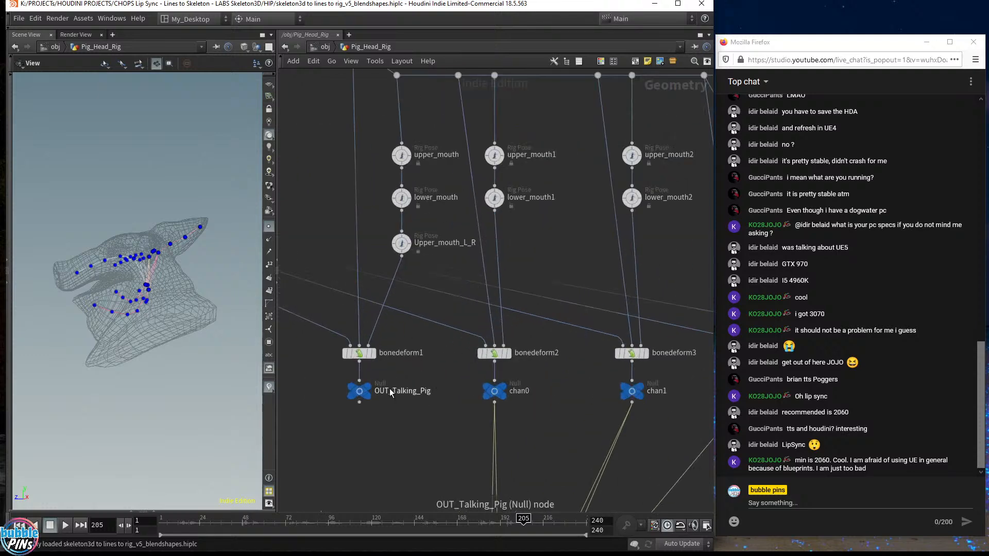
pyautogui.moveTo(372, 394)
pyautogui.scroll(2, 372, 393)
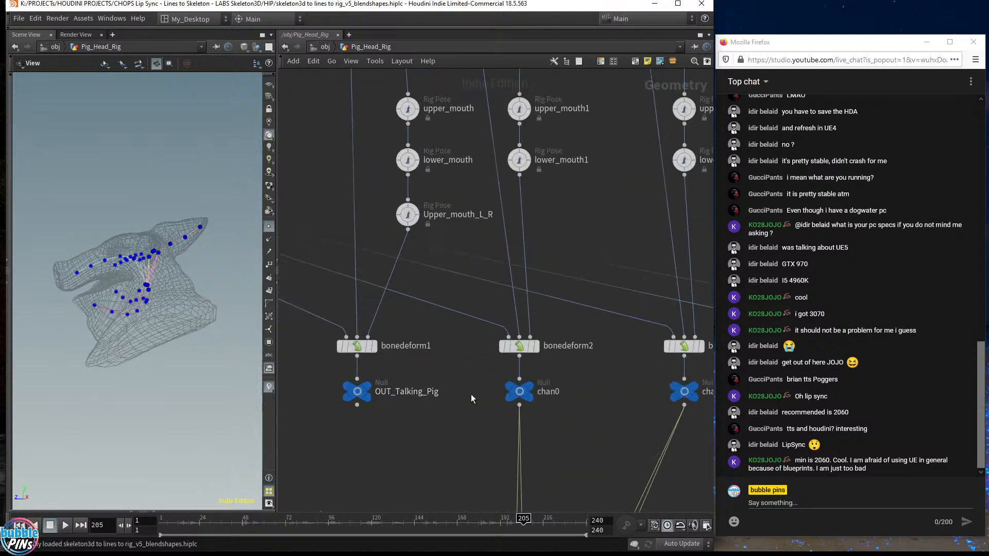
pyautogui.moveTo(532, 392)
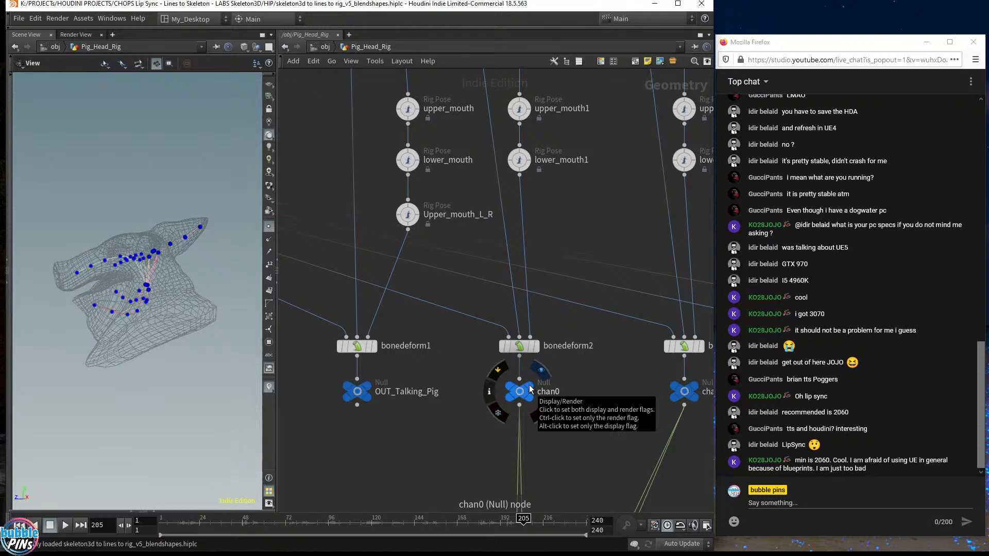
pyautogui.click(532, 389)
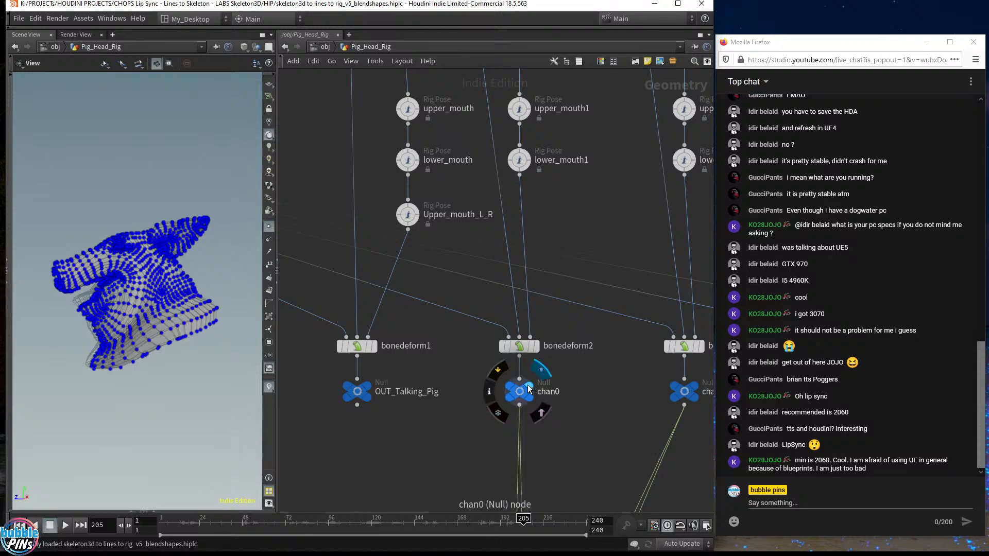
pyautogui.click(269, 228)
pyautogui.moveTo(107, 290); pyautogui.dragTo(106, 264)
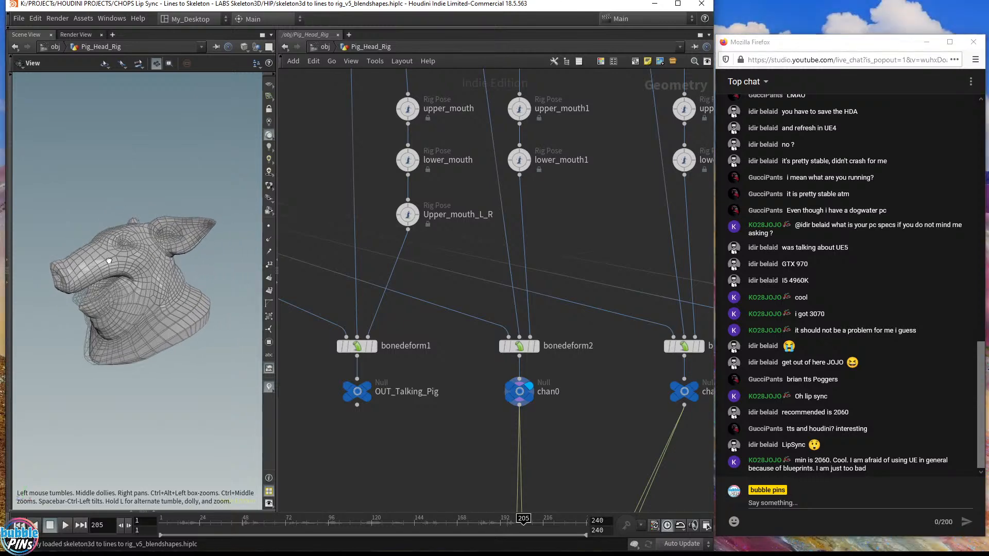
# Display blendshapes1 and try to adjust its blend1 weight in the node's parameters.
pyautogui.moveTo(453, 450); pyautogui.dragTo(449, 301, button='middle')
pyautogui.scroll(-5, 441, 325)
pyautogui.moveTo(433, 394); pyautogui.dragTo(432, 346, button='middle')
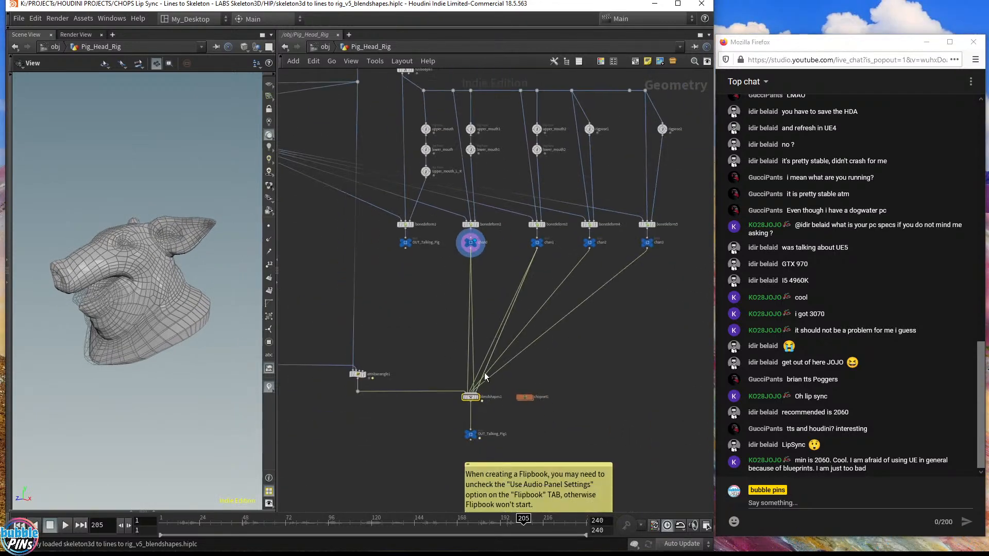
pyautogui.scroll(4, 484, 376)
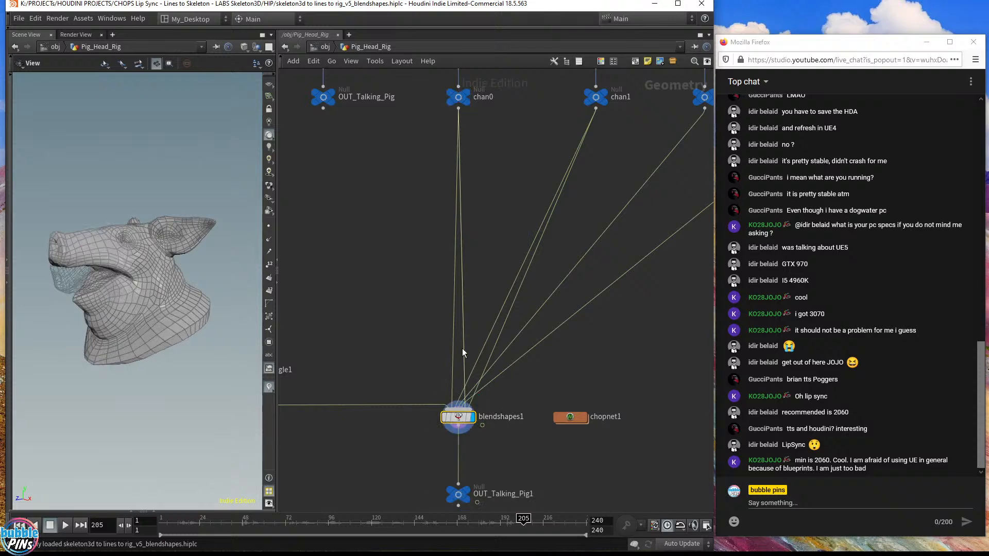
pyautogui.press('p')
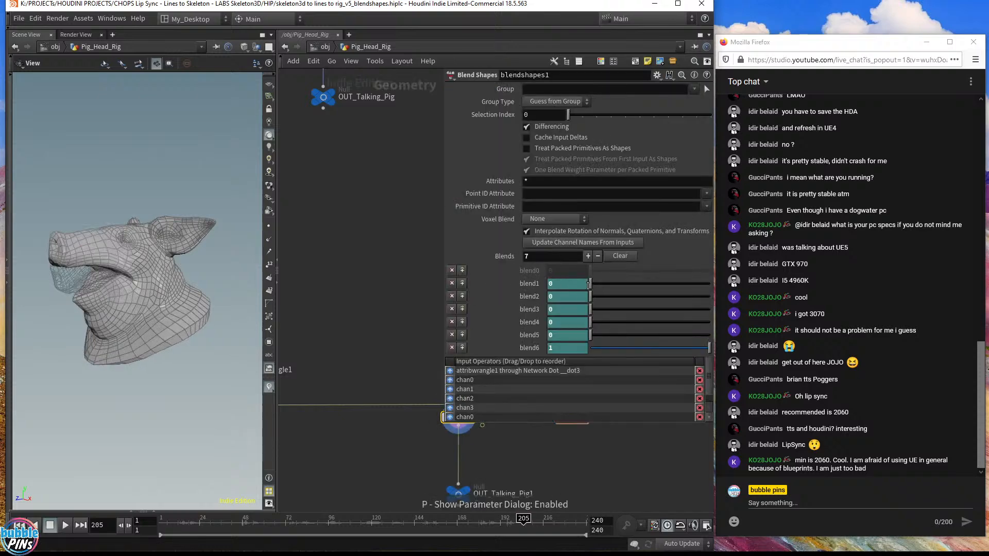
pyautogui.moveTo(592, 285); pyautogui.dragTo(572, 286)
pyautogui.scroll(-3, 381, 237)
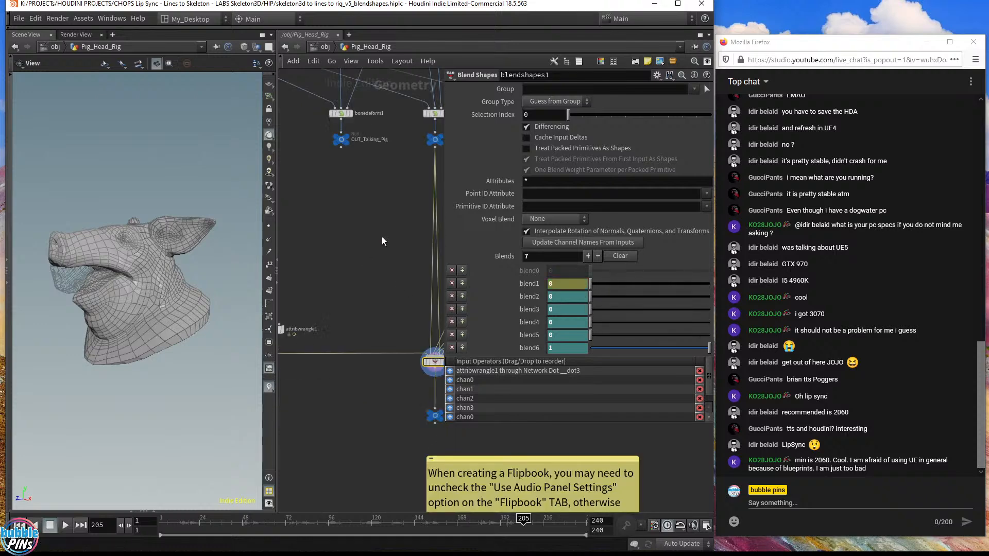
pyautogui.press('p')
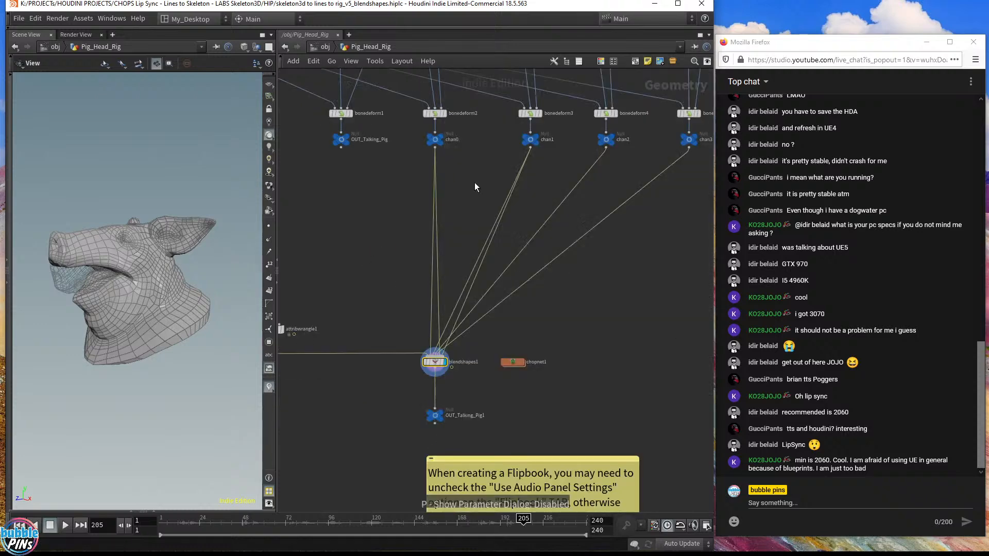
# Compare the mouth shapes by displaying OUT_Talking_Pig, chan0, chan1 and chan2 in turn, ending on OUT_Talking_Pig.
pyautogui.moveTo(475, 182); pyautogui.dragTo(505, 298, button='middle')
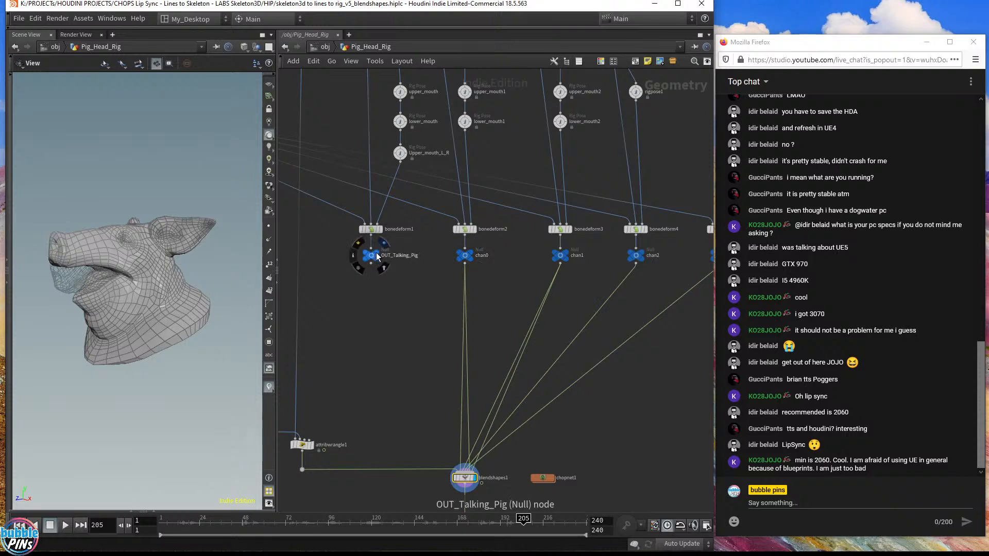
pyautogui.click(378, 256)
pyautogui.click(471, 255)
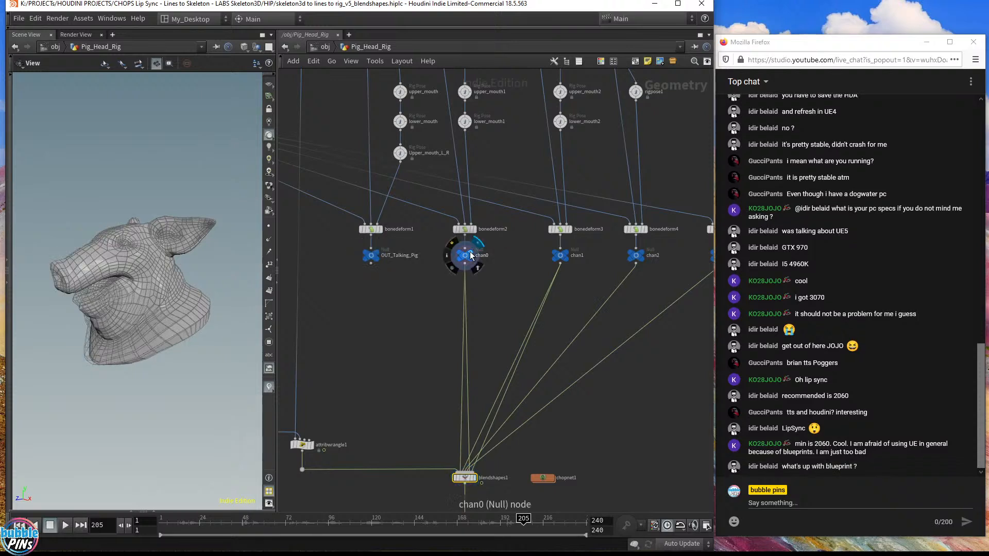
pyautogui.click(378, 256)
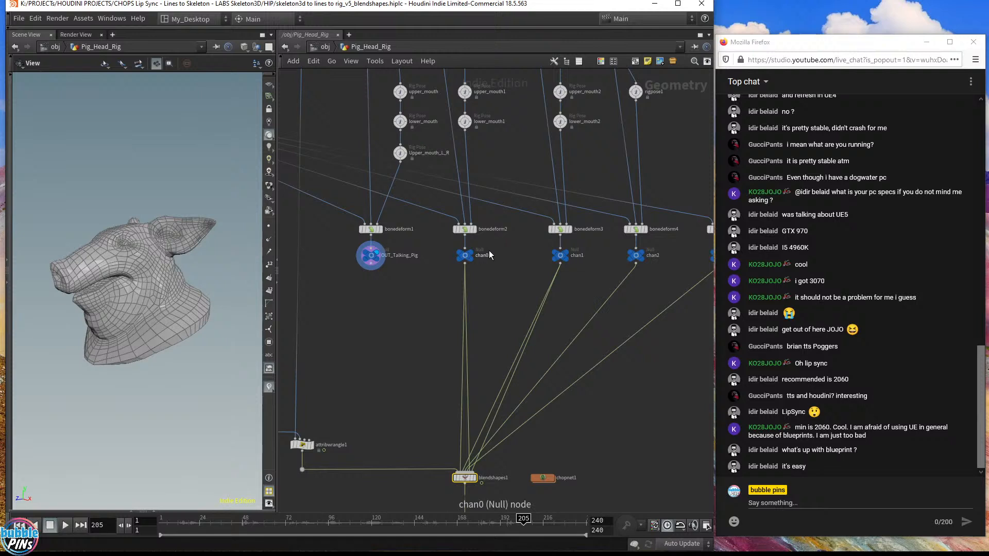
pyautogui.click(474, 256)
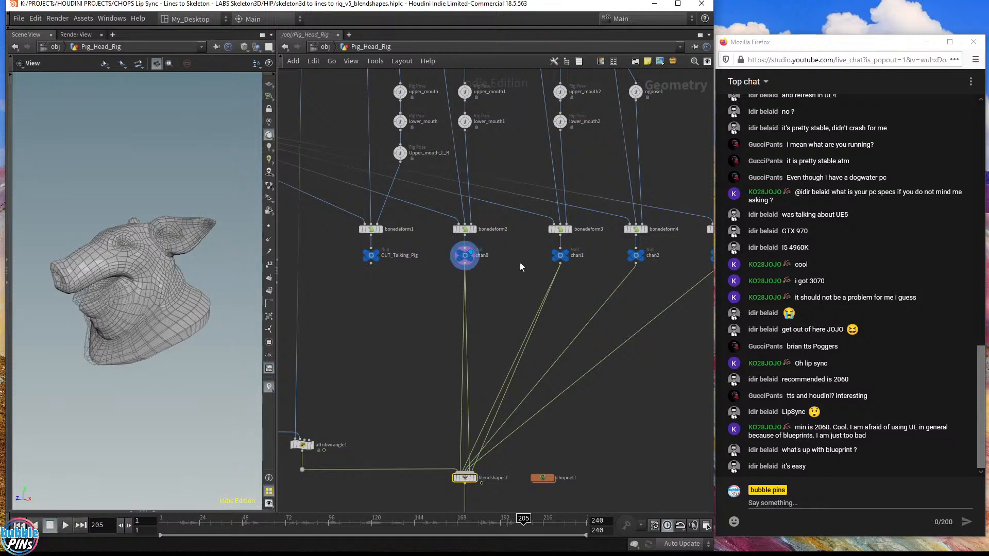
pyautogui.moveTo(561, 255)
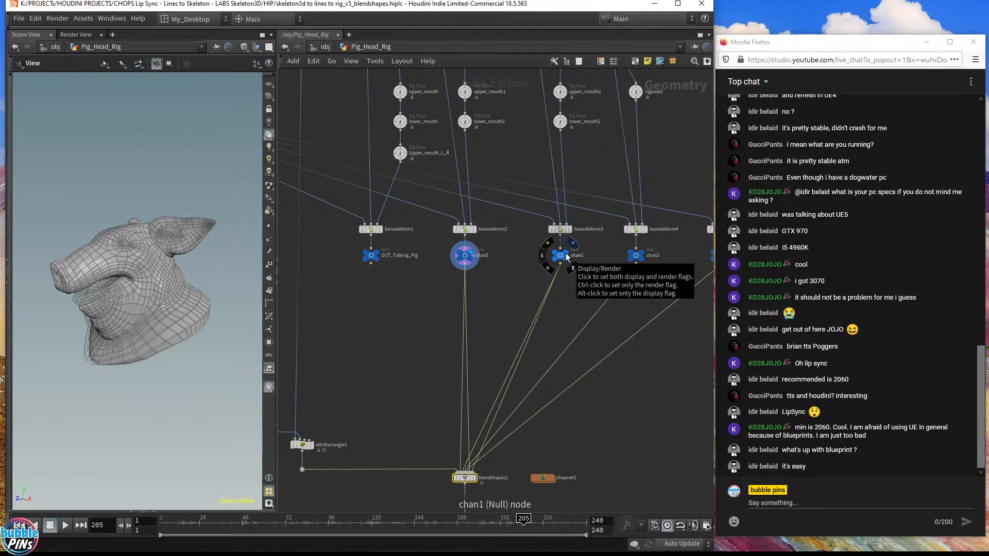
pyautogui.click(567, 256)
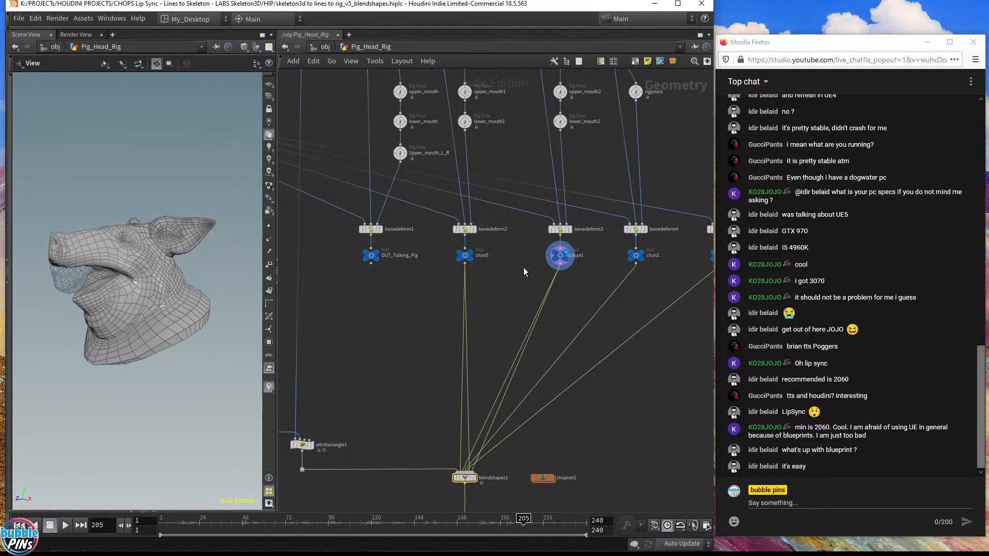
pyautogui.click(642, 256)
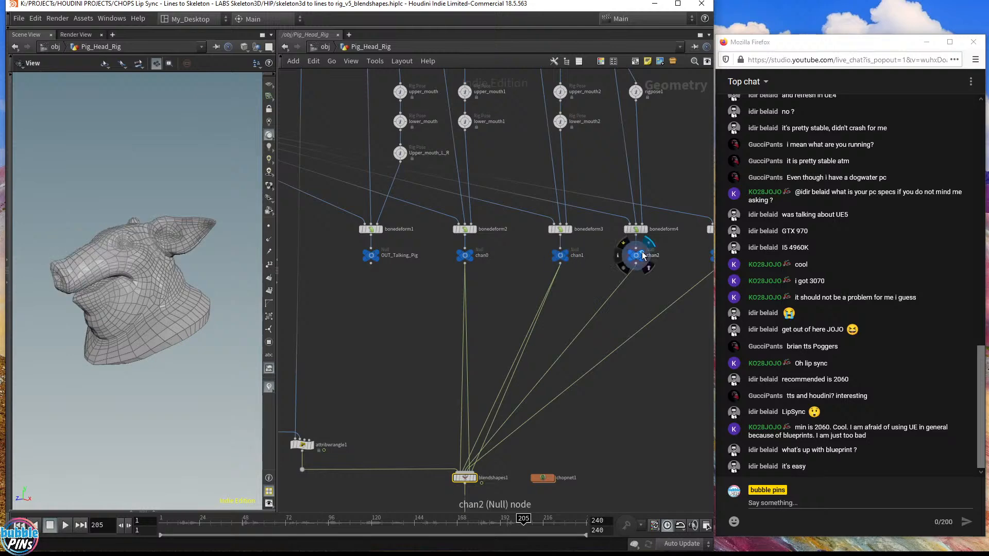
pyautogui.click(377, 255)
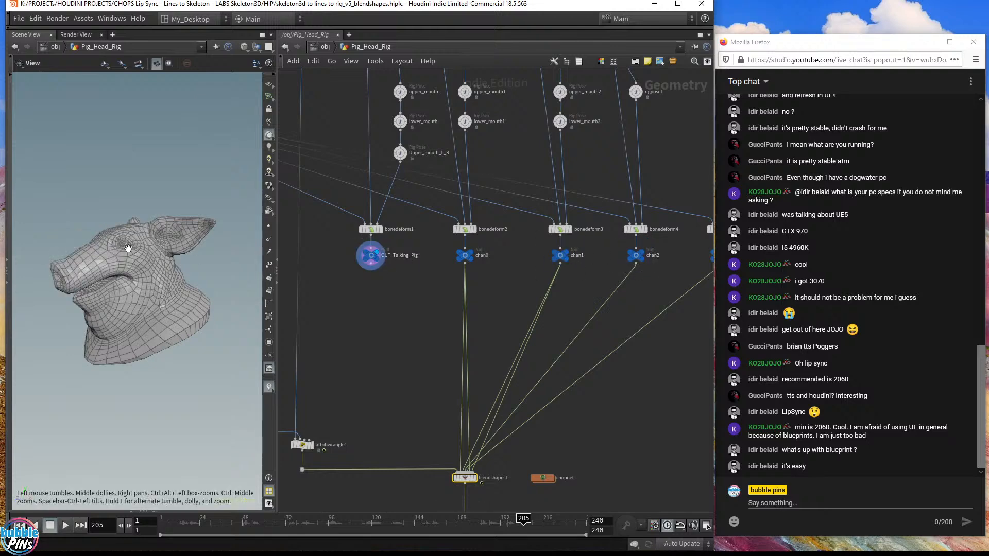
# Compare the mouth shapes of chan2 and OUT_Talking_Pig in a close front view of the pig head, ending on chan2.
pyautogui.moveTo(129, 248); pyautogui.dragTo(159, 268)
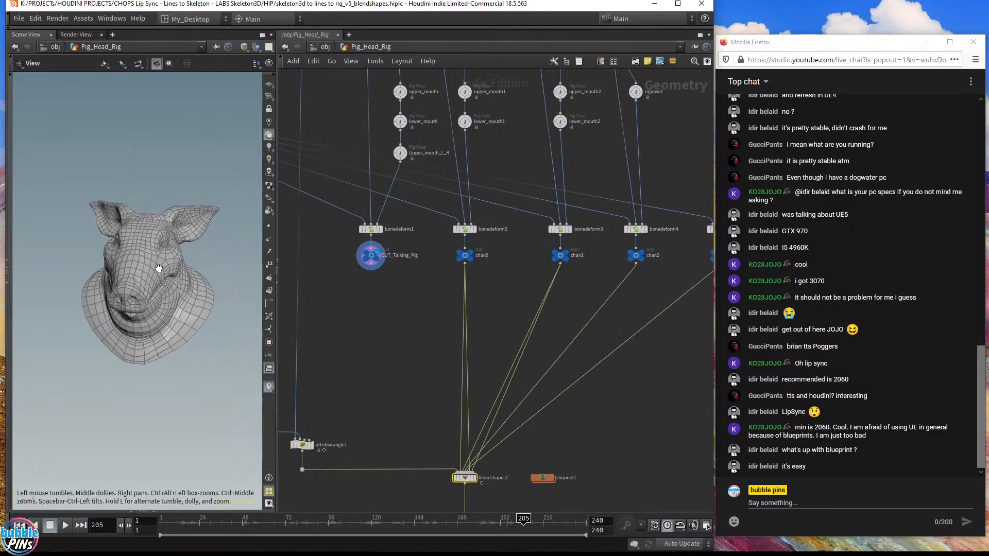
pyautogui.moveTo(159, 268); pyautogui.dragTo(266, 252, button='middle')
pyautogui.moveTo(210, 268); pyautogui.dragTo(235, 272, button='right')
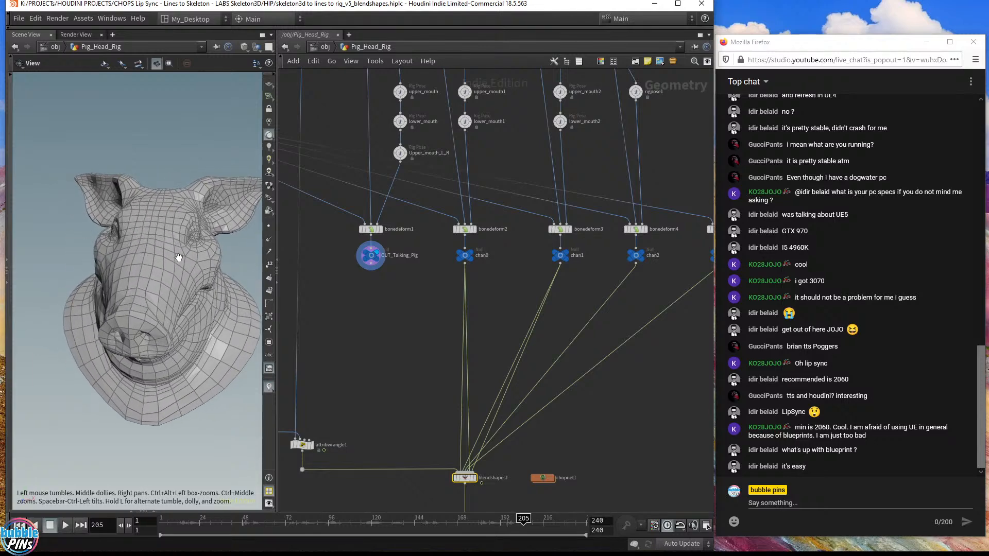
pyautogui.click(642, 256)
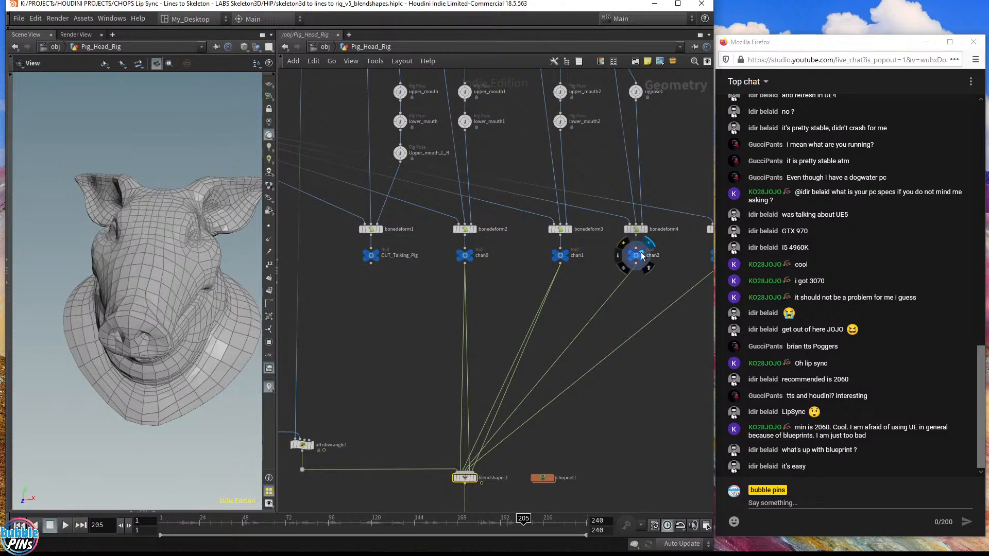
pyautogui.click(377, 257)
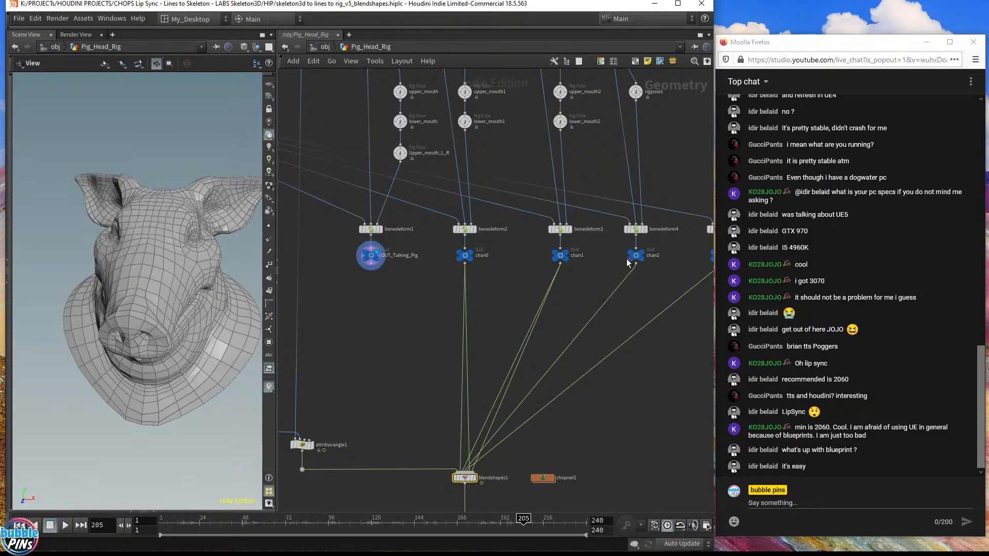
pyautogui.click(644, 256)
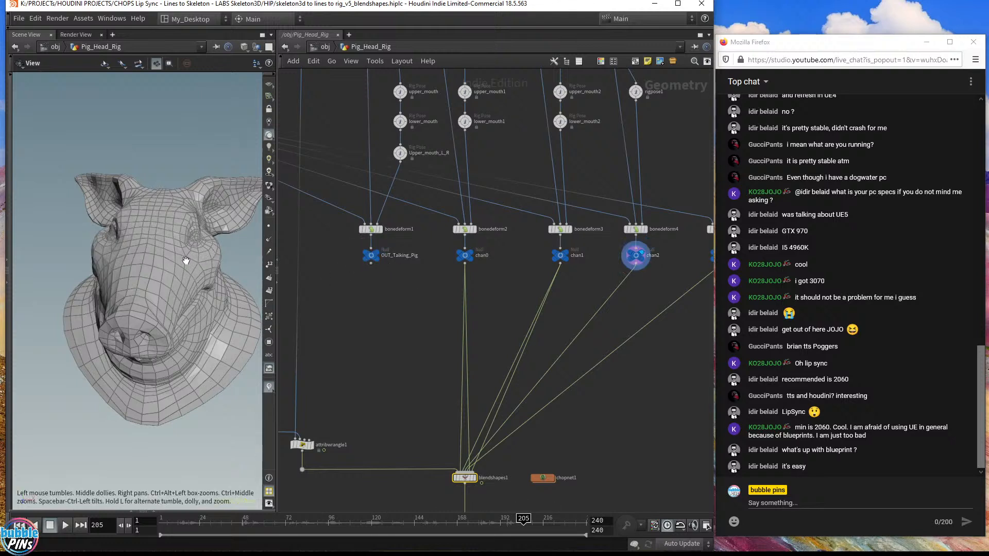
# Compare the mouth shapes of chan3 and OUT_Talking_Pig, including a view from below, ending on chan3.
pyautogui.moveTo(637, 290); pyautogui.dragTo(502, 317, button='middle')
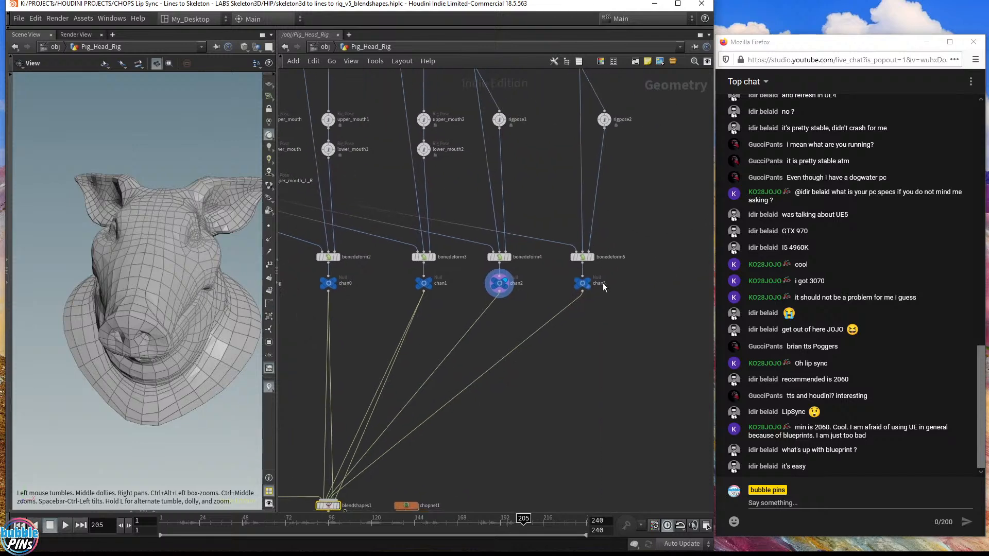
pyautogui.click(589, 279)
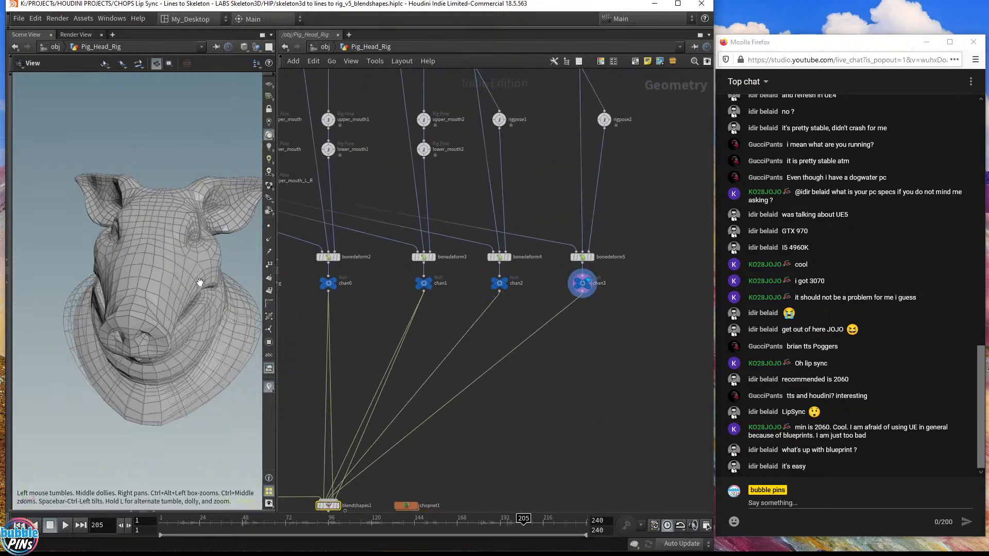
pyautogui.moveTo(301, 315); pyautogui.dragTo(360, 310, button='middle')
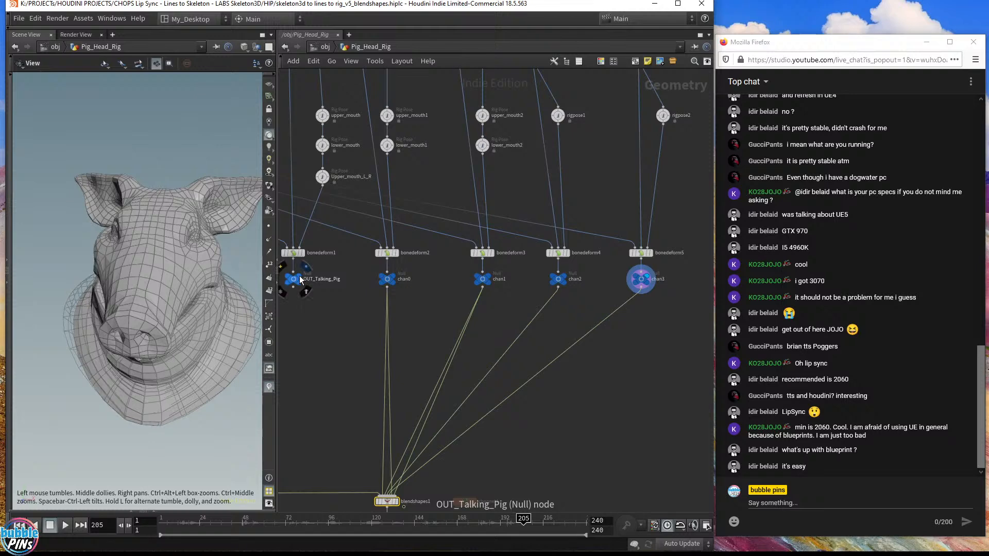
pyautogui.click(299, 276)
pyautogui.moveTo(234, 283); pyautogui.dragTo(256, 261)
pyautogui.click(647, 278)
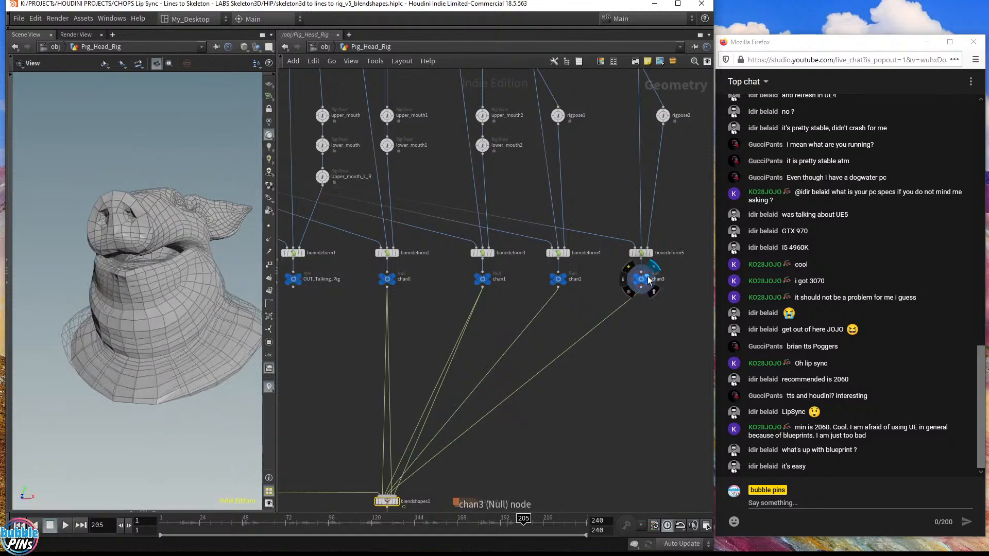
# Display blendshapes1, check its blend weights in the parameters, and inspect the blended pig head from several angles.
pyautogui.moveTo(400, 507); pyautogui.dragTo(490, 365, button='middle')
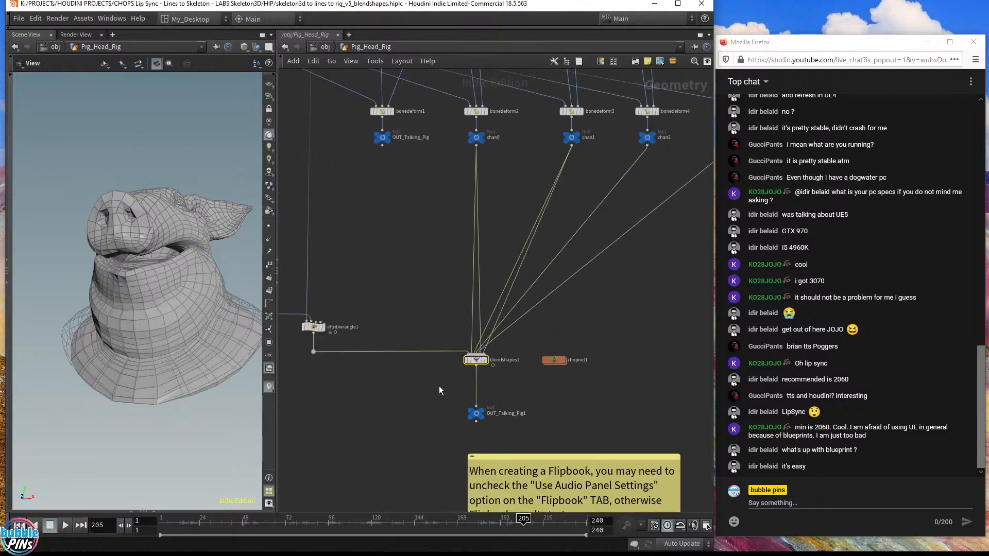
pyautogui.click(486, 360)
pyautogui.press('p')
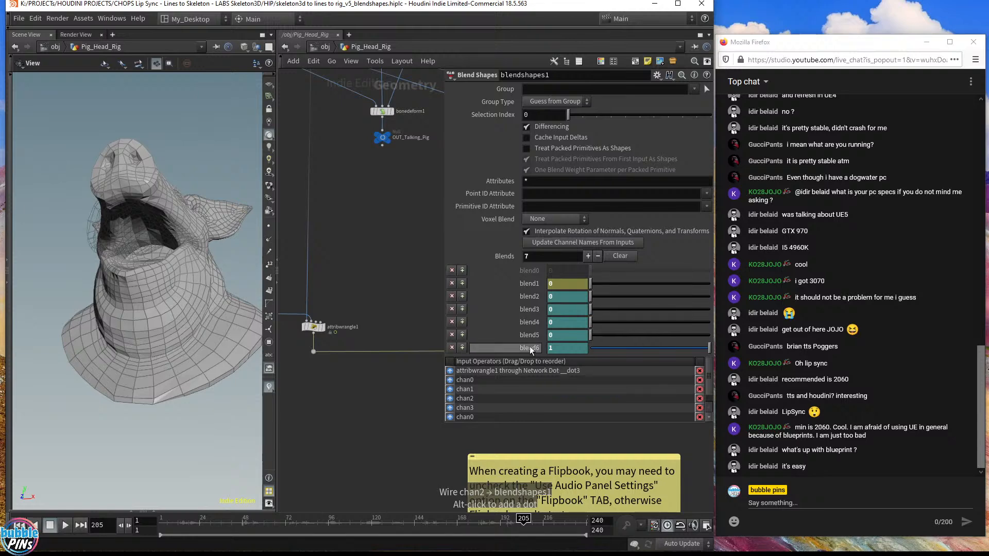
pyautogui.press('p')
pyautogui.scroll(-5, 517, 339)
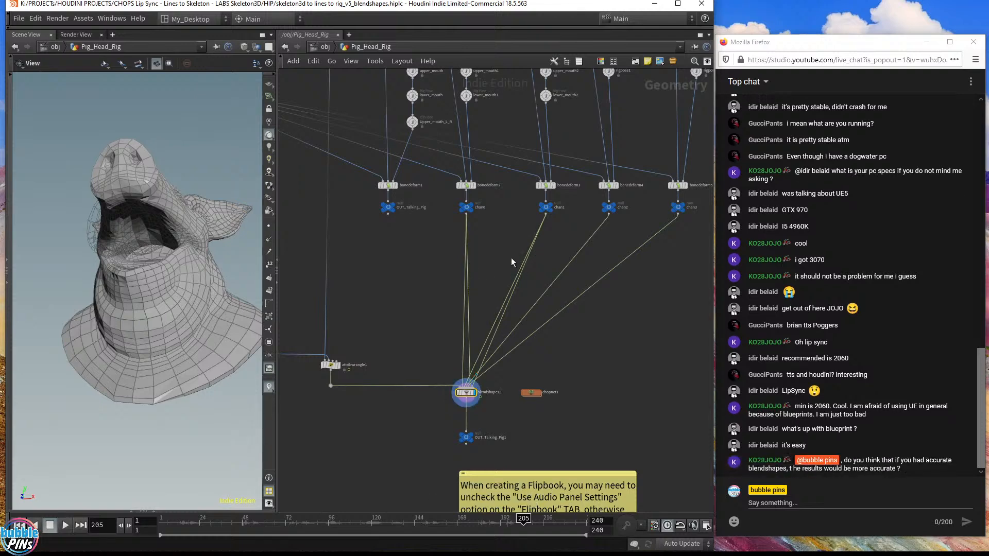
pyautogui.moveTo(508, 198); pyautogui.dragTo(490, 279, button='middle')
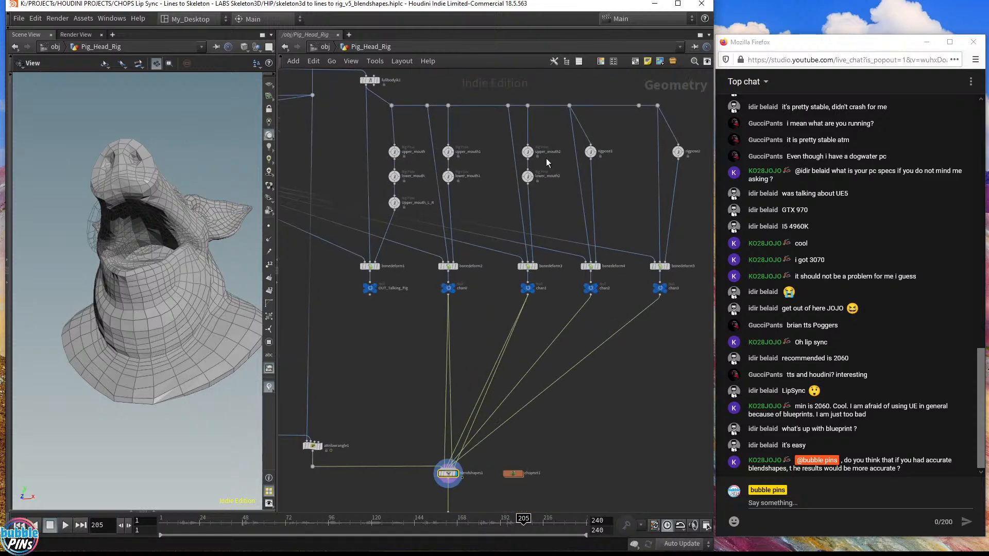
pyautogui.moveTo(159, 238); pyautogui.dragTo(149, 262)
pyautogui.moveTo(202, 241)
pyautogui.mouseDown()
pyautogui.moveTo(163, 254)
pyautogui.moveTo(191, 248)
pyautogui.mouseUp()
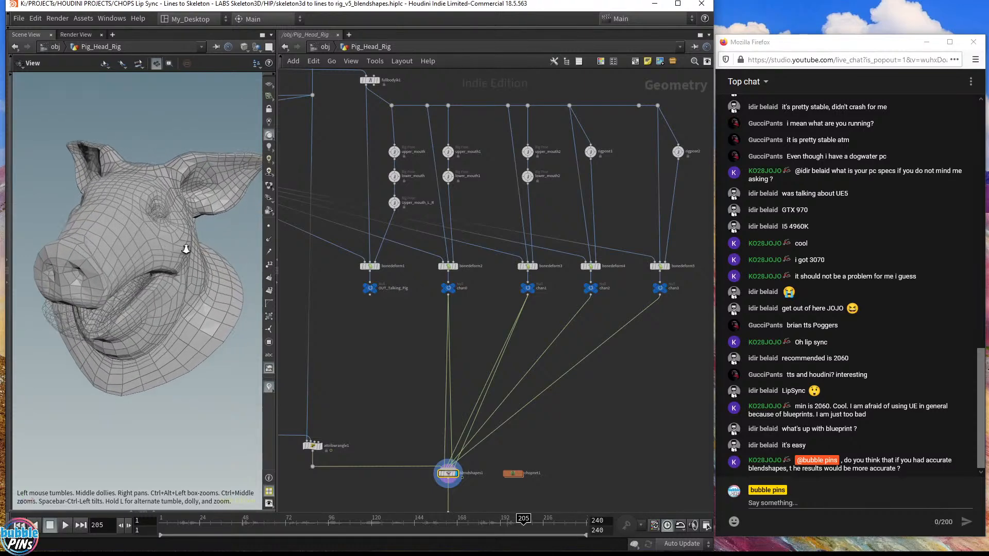
# Save the scene and go inside the chopnet1 network to its audio file and voice sync nodes.
pyautogui.moveTo(614, 421); pyautogui.dragTo(638, 243, button='middle')
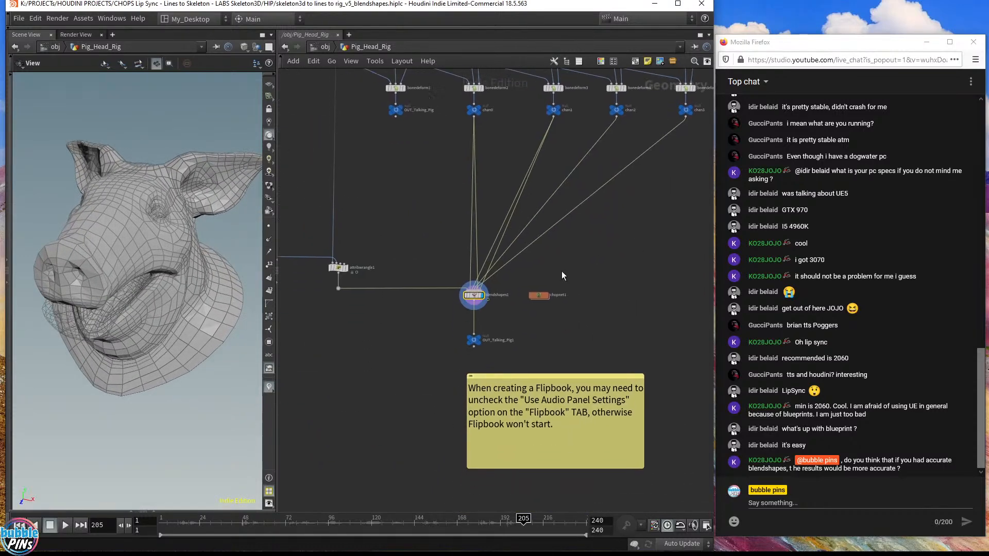
pyautogui.hotkey('ctrl', 's')
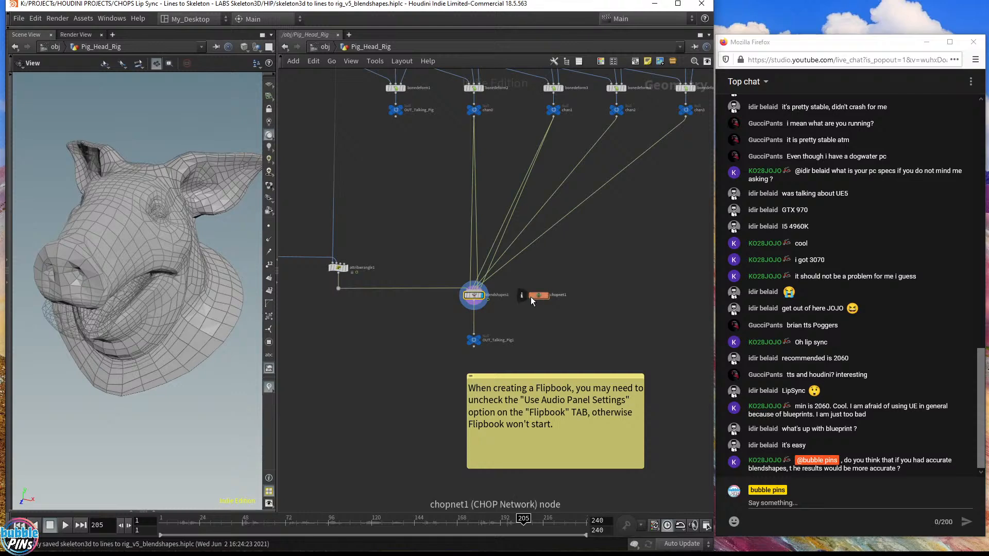
pyautogui.scroll(5, 533, 297)
pyautogui.doubleClick(556, 295)
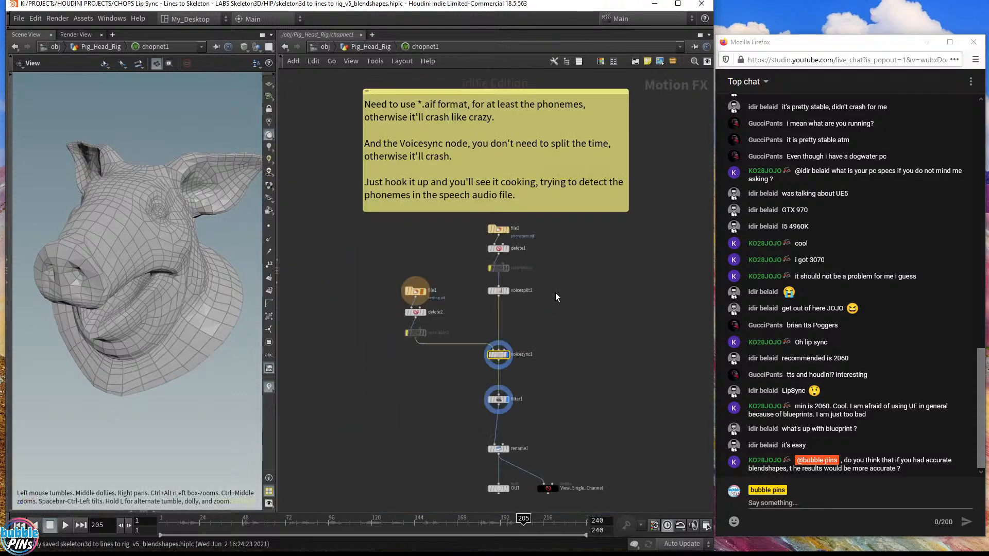
pyautogui.scroll(3, 478, 234)
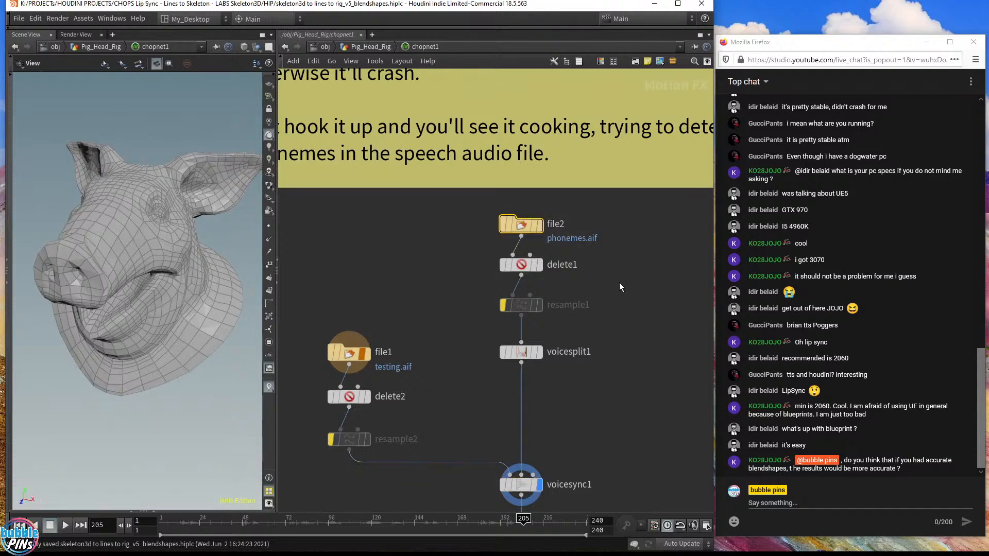
# Bring up the help page of the Phoneme node by means of a temporary Phoneme node beside file2 that is deleted again.
pyautogui.press('Tab')
pyautogui.write('ph')
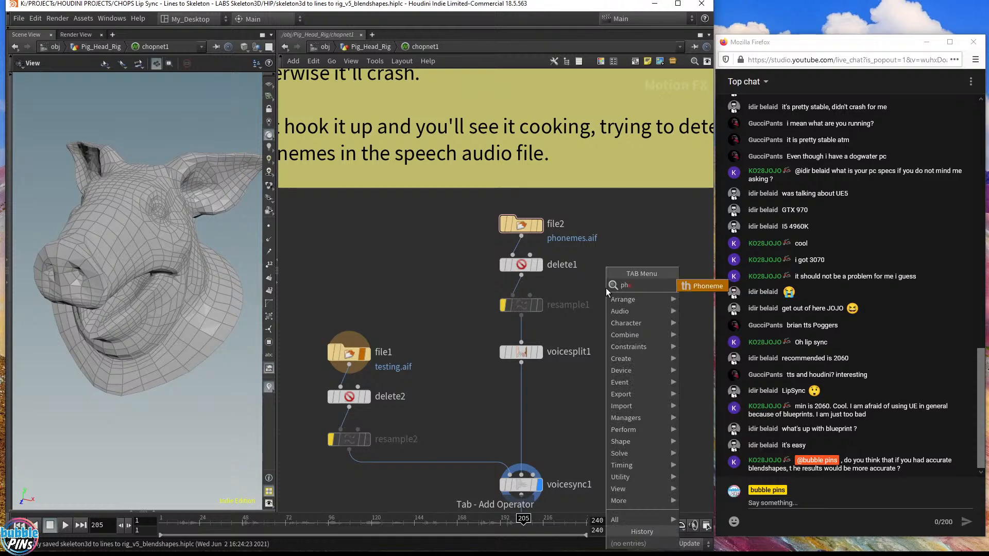
pyautogui.press('Return')
pyautogui.click(625, 281)
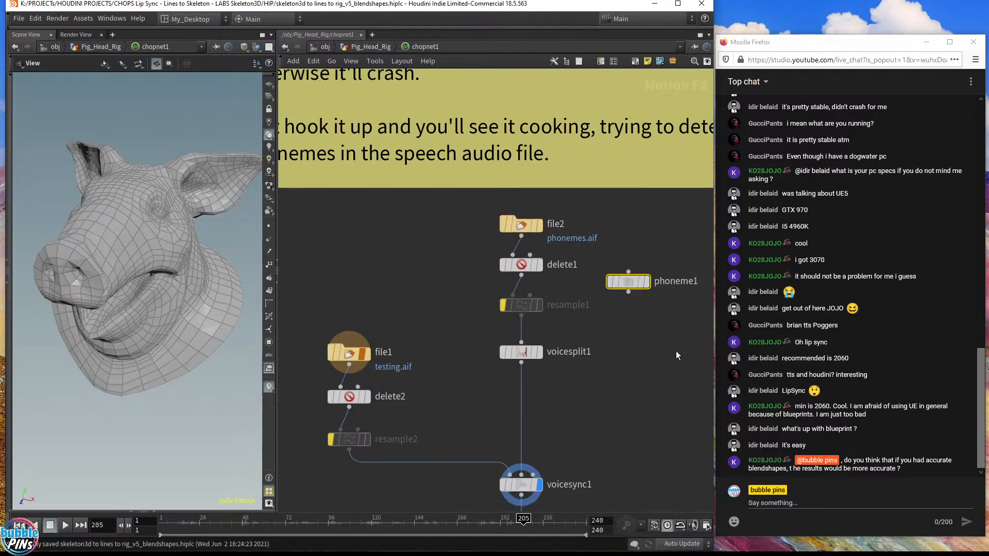
pyautogui.press('p')
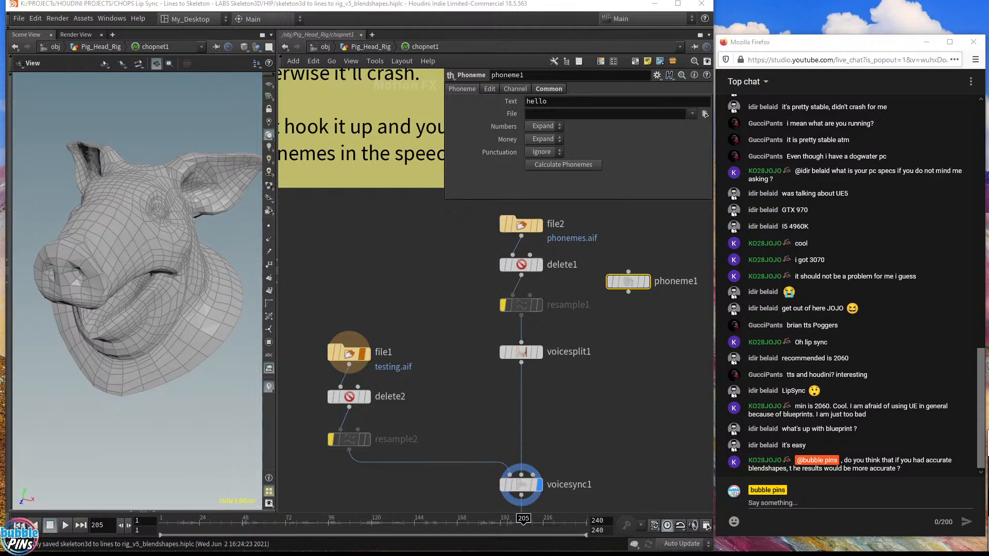
pyautogui.moveTo(988, 271); pyautogui.dragTo(193, 259)
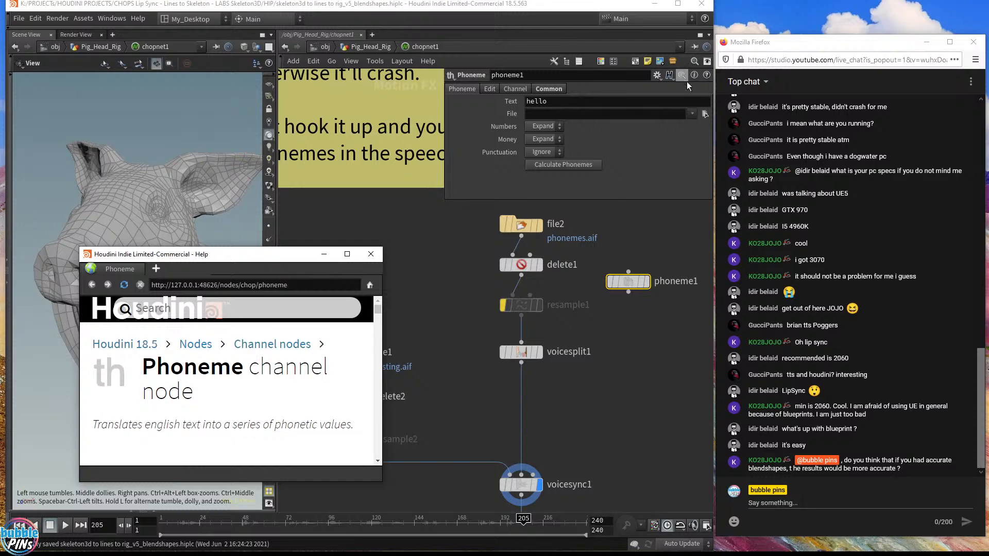
pyautogui.press('Delete')
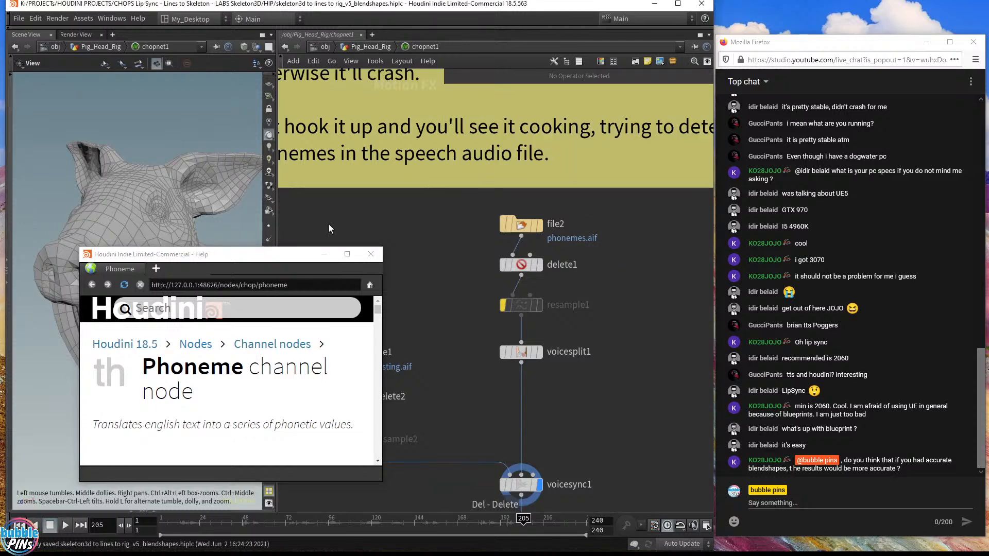
# Enlarge the help window and find the Phoneme Values table on the Phoneme page.
pyautogui.moveTo(286, 256); pyautogui.dragTo(263, 112)
pyautogui.moveTo(358, 339); pyautogui.dragTo(690, 507)
pyautogui.scroll(-9, 502, 398)
pyautogui.scroll(5, 502, 398)
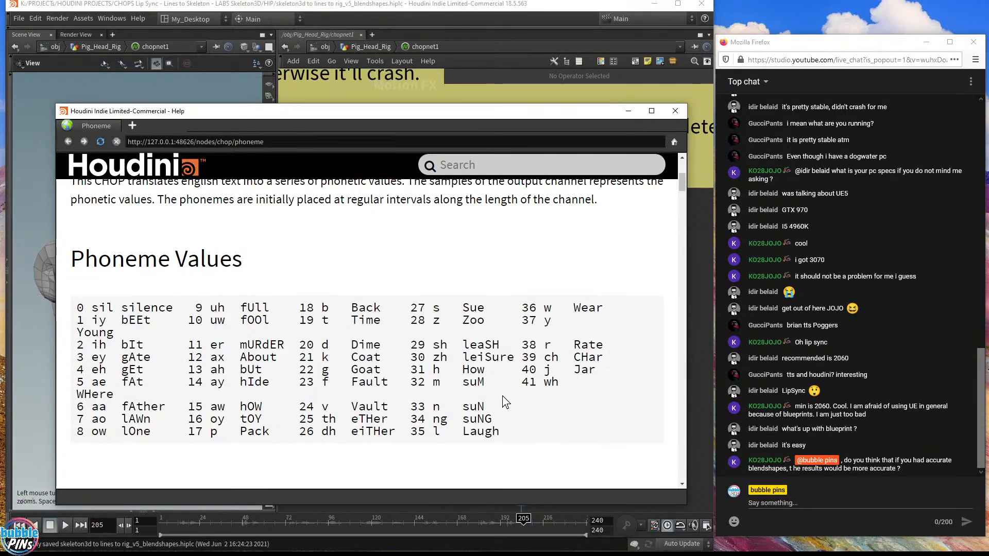
# Highlight the full list of phoneme values and its silence entry while reading them, and close the help window.
pyautogui.moveTo(501, 433); pyautogui.dragTo(66, 310)
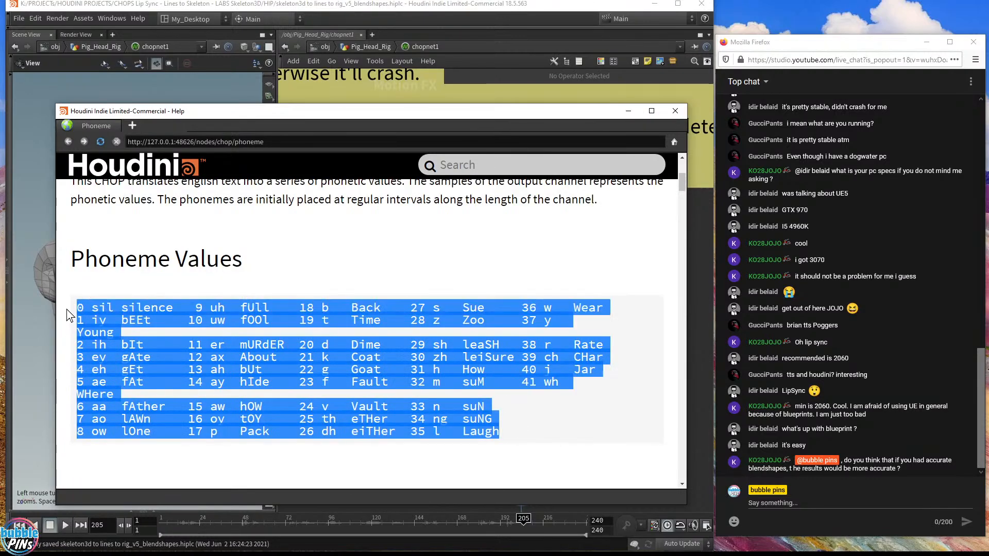
pyautogui.click(155, 312)
pyautogui.doubleClick(140, 310)
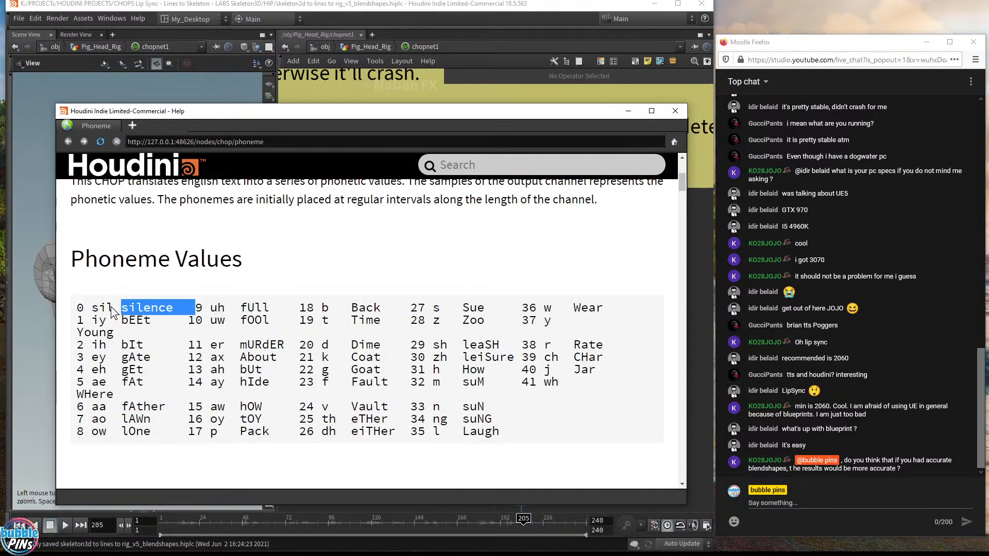
pyautogui.click(136, 319)
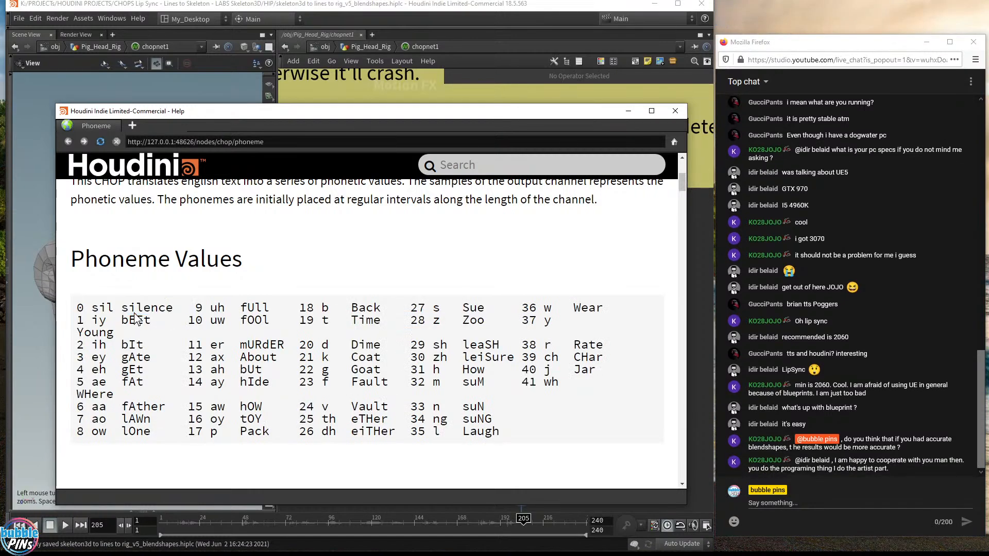
pyautogui.tripleClick(135, 313)
pyautogui.click(135, 313)
pyautogui.doubleClick(135, 312)
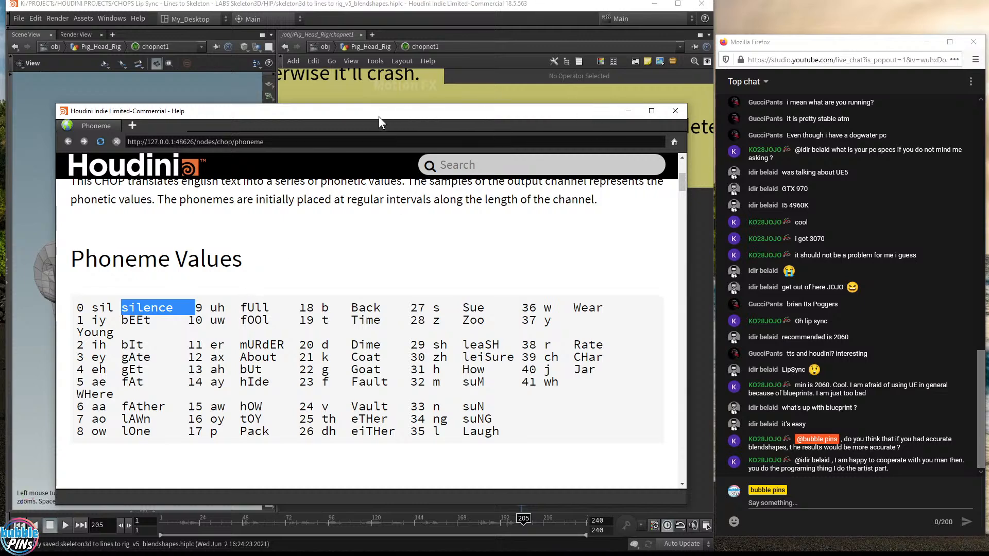
pyautogui.click(505, 435)
pyautogui.moveTo(505, 435); pyautogui.dragTo(91, 309)
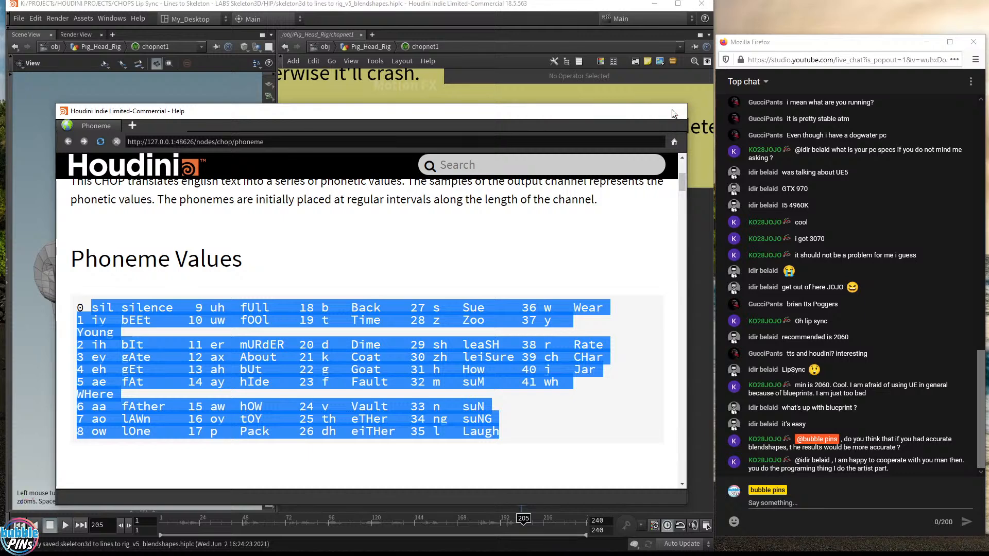
pyautogui.click(675, 112)
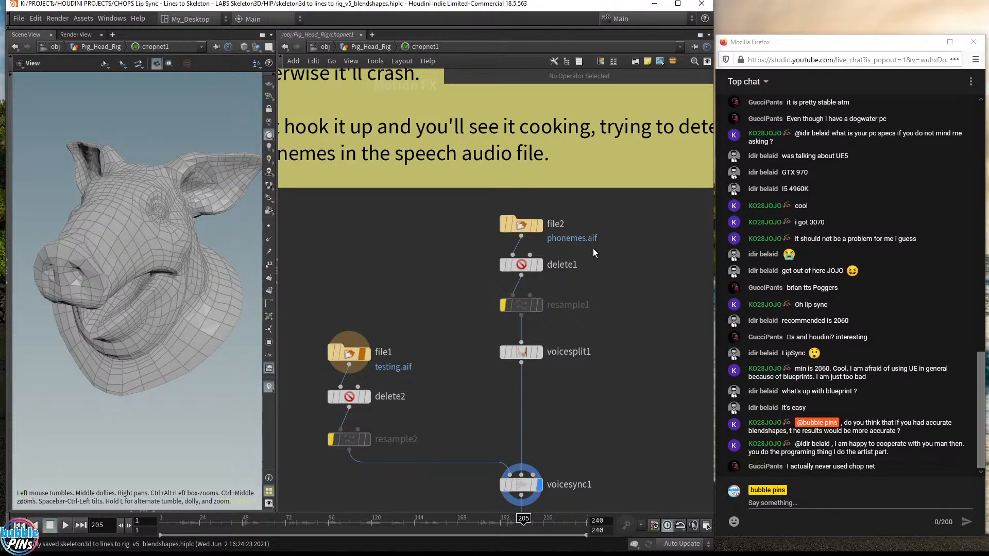
# Display the file2 node that loads phonemes.aif and examine its channel and sample details in the node info.
pyautogui.click(521, 225)
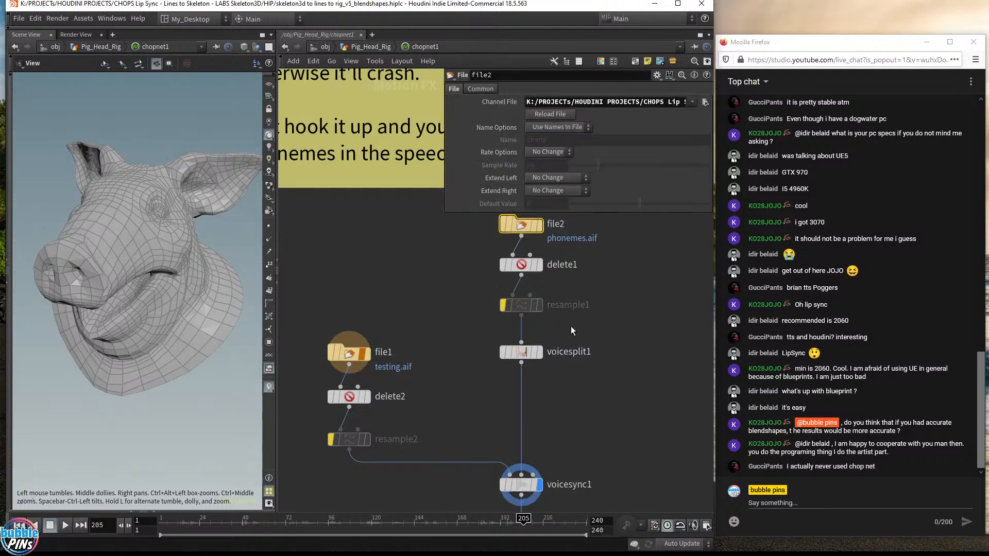
pyautogui.moveTo(468, 282); pyautogui.dragTo(580, 246)
pyautogui.click(541, 230)
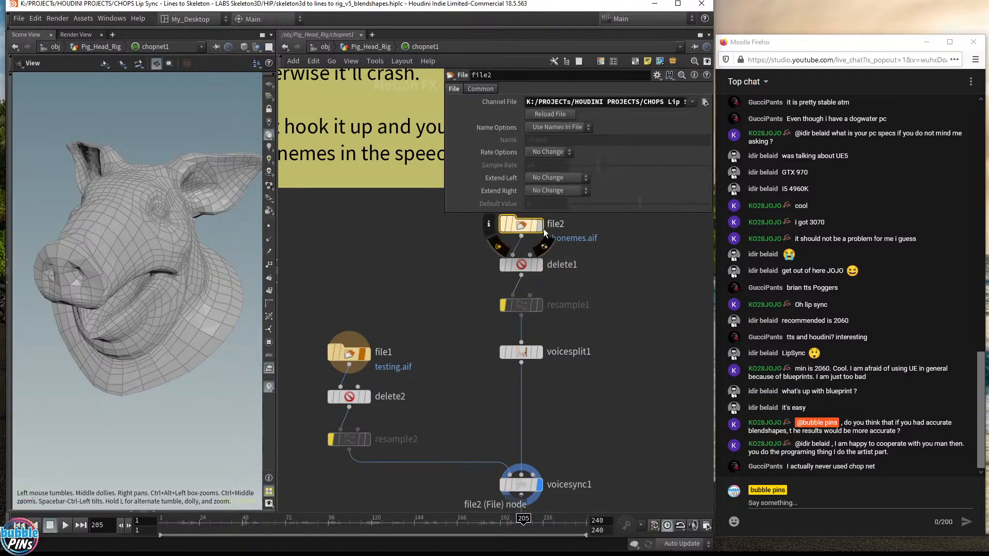
pyautogui.click(488, 225)
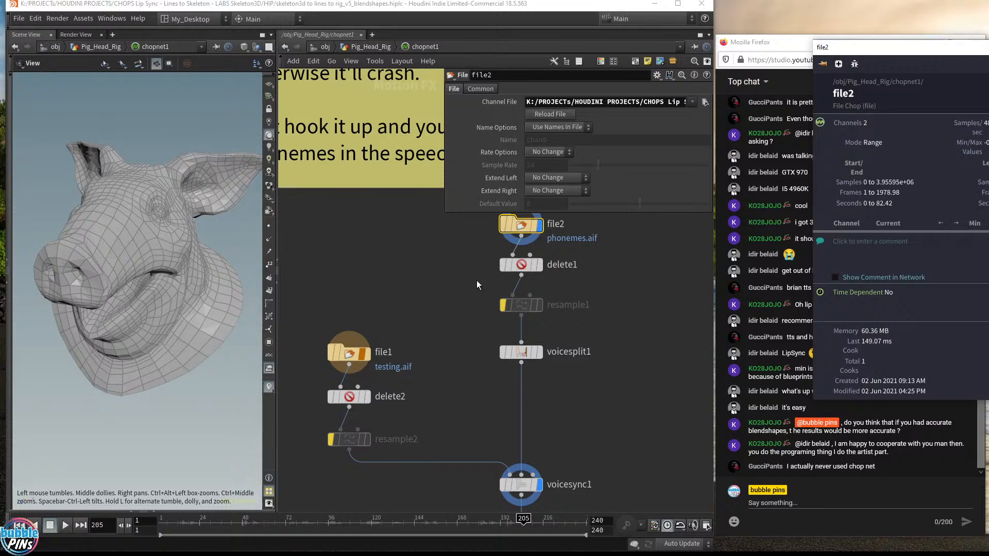
pyautogui.moveTo(876, 46); pyautogui.dragTo(376, 110)
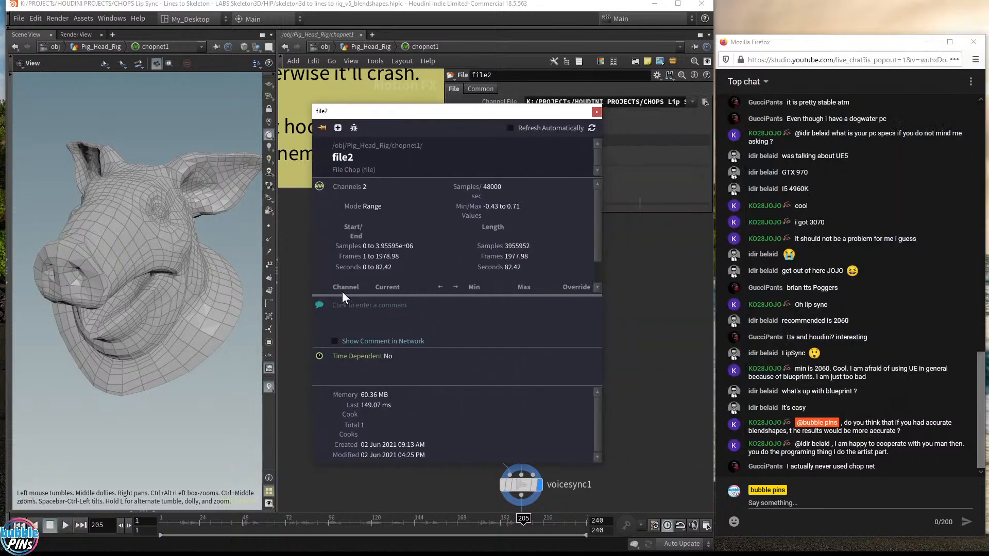
pyautogui.moveTo(530, 116); pyautogui.dragTo(295, 144)
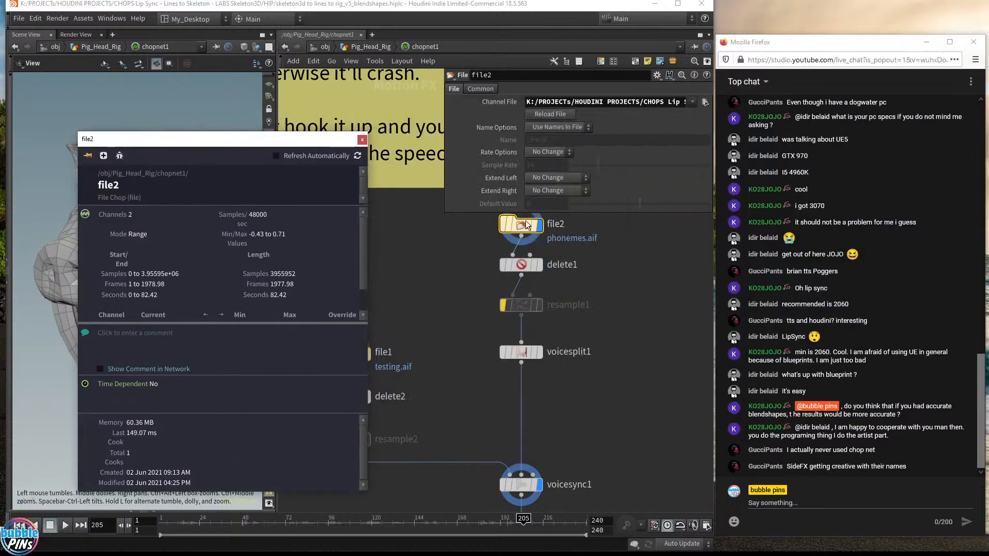
# Reopen the node info of file2, check its list of channels and close the info window.
pyautogui.click(541, 114)
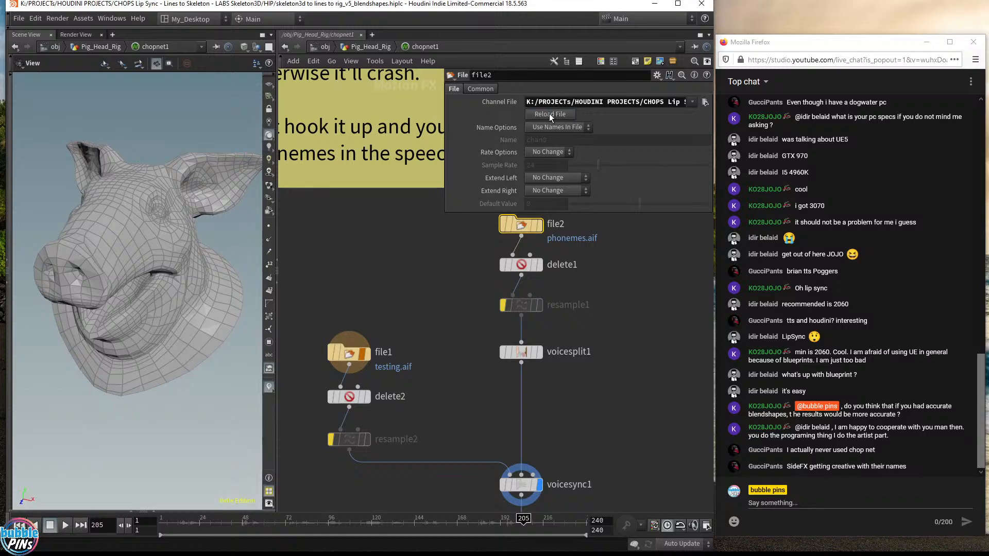
pyautogui.click(488, 224)
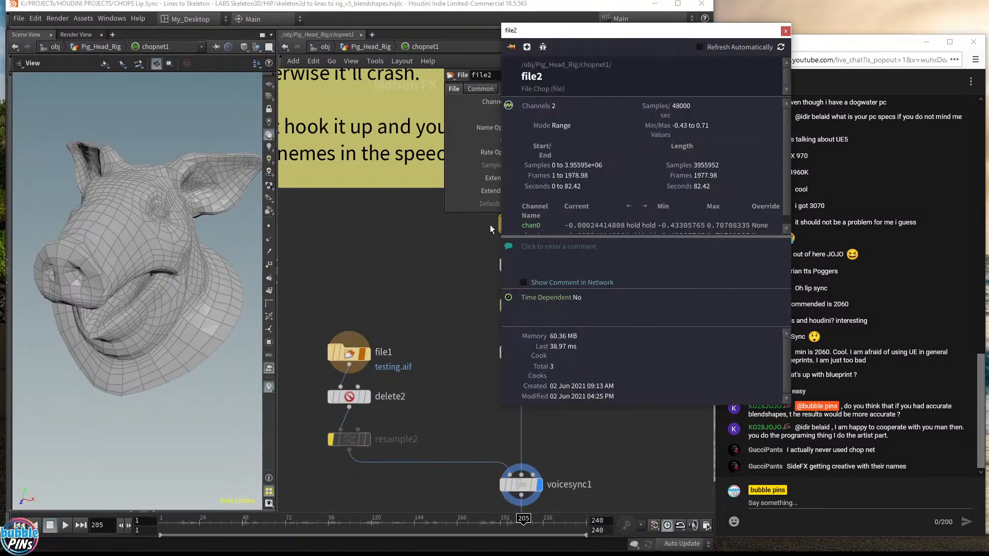
pyautogui.scroll(-1, 534, 222)
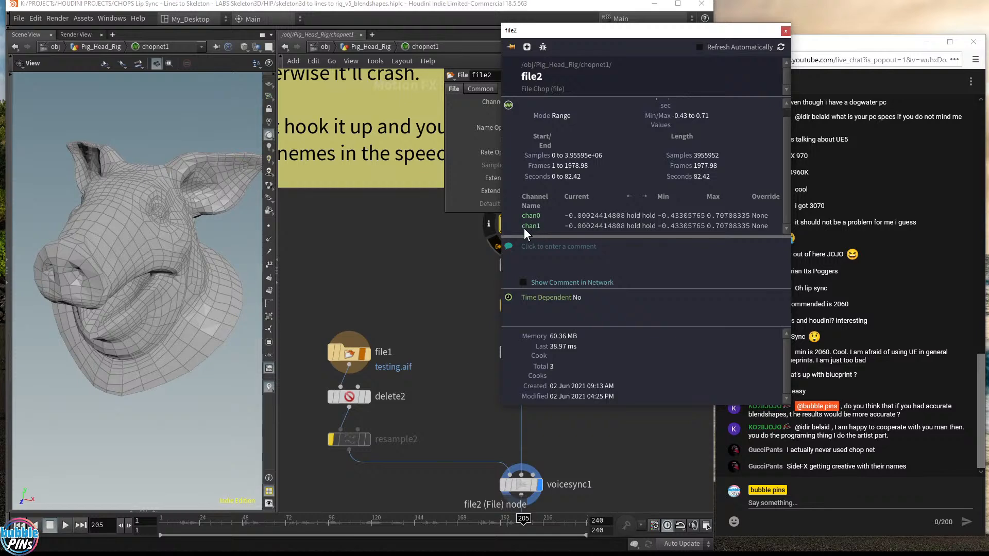
pyautogui.click(786, 30)
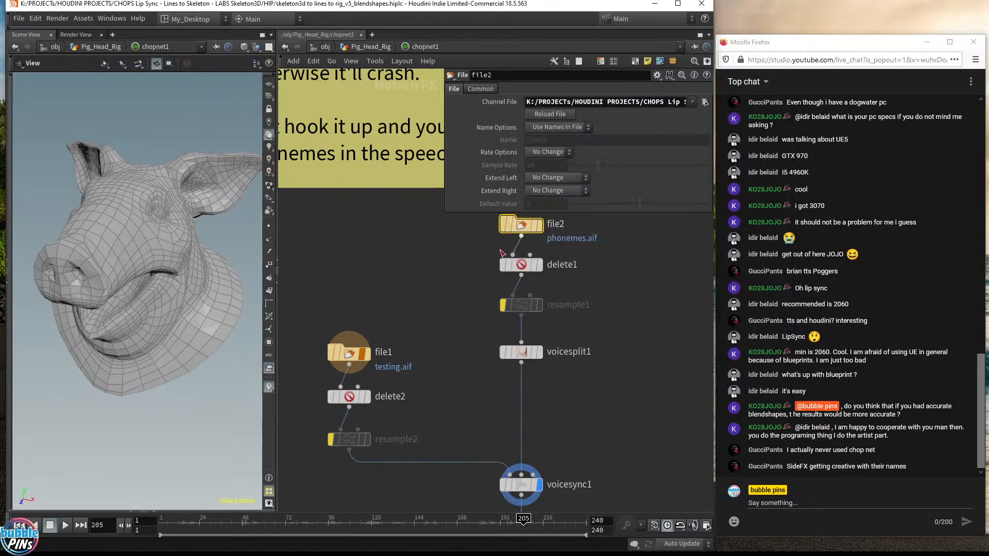
# Check the Channel Names setting in the delete1 node's parameters.
pyautogui.click(521, 265)
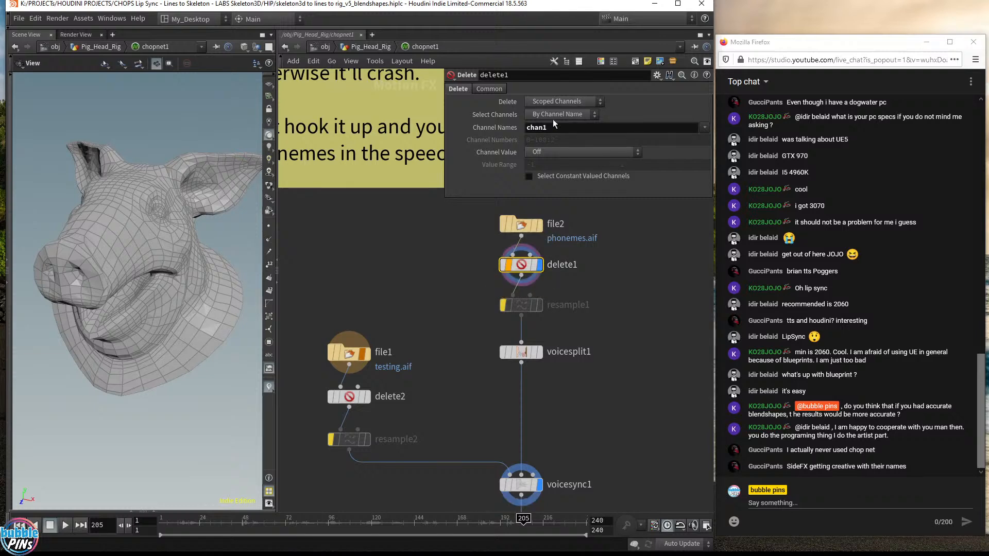
pyautogui.doubleClick(548, 128)
pyautogui.moveTo(512, 270)
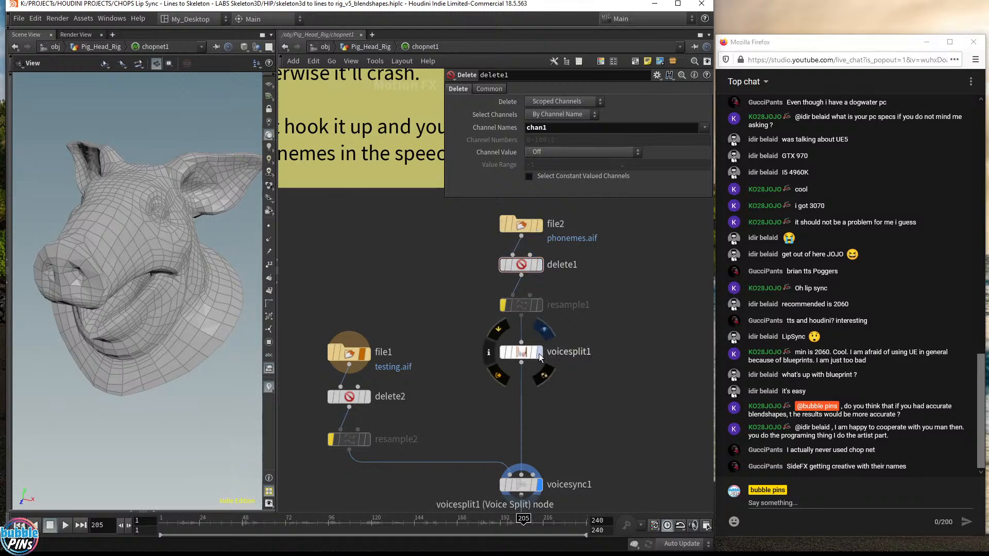
# Display the voicesplit1 node and add a Motion FX View pane beside the Geometry Spreadsheet below the viewport.
pyautogui.click(522, 354)
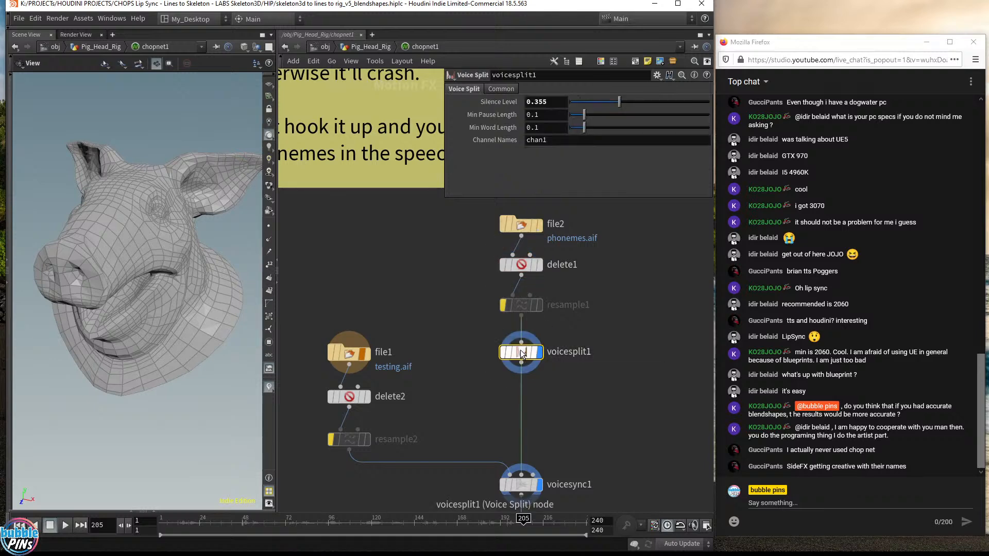
pyautogui.click(153, 511)
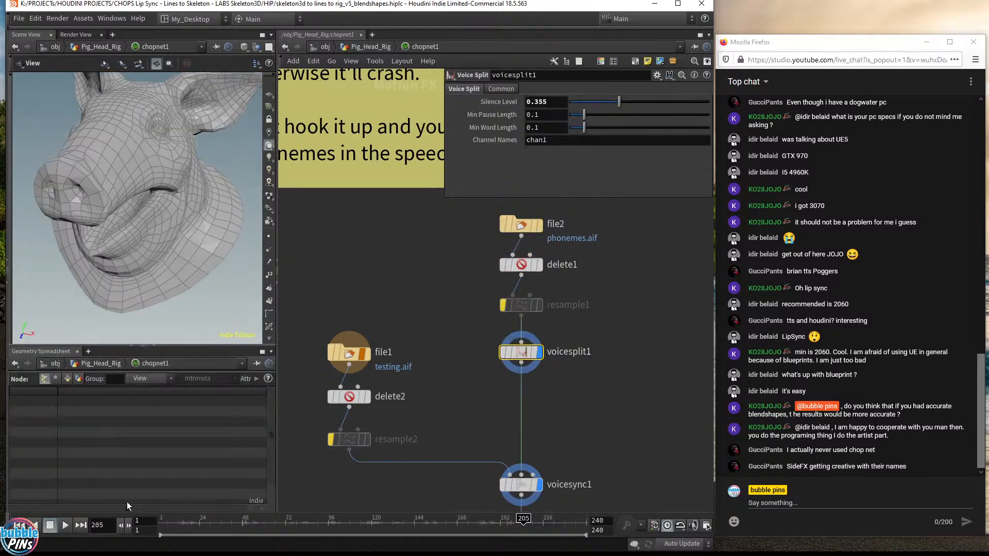
pyautogui.click(88, 351)
pyautogui.moveTo(120, 386)
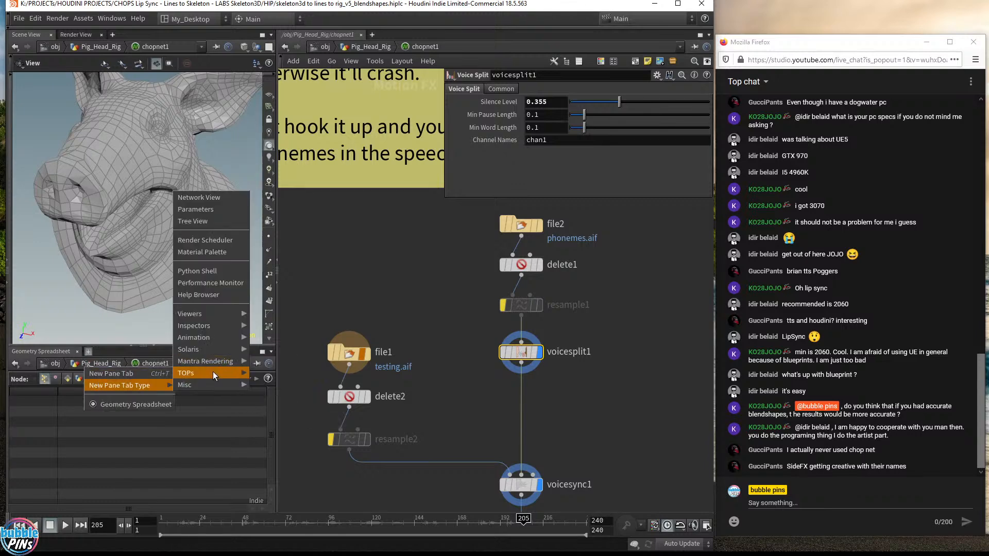
pyautogui.moveTo(206, 314)
pyautogui.click(270, 338)
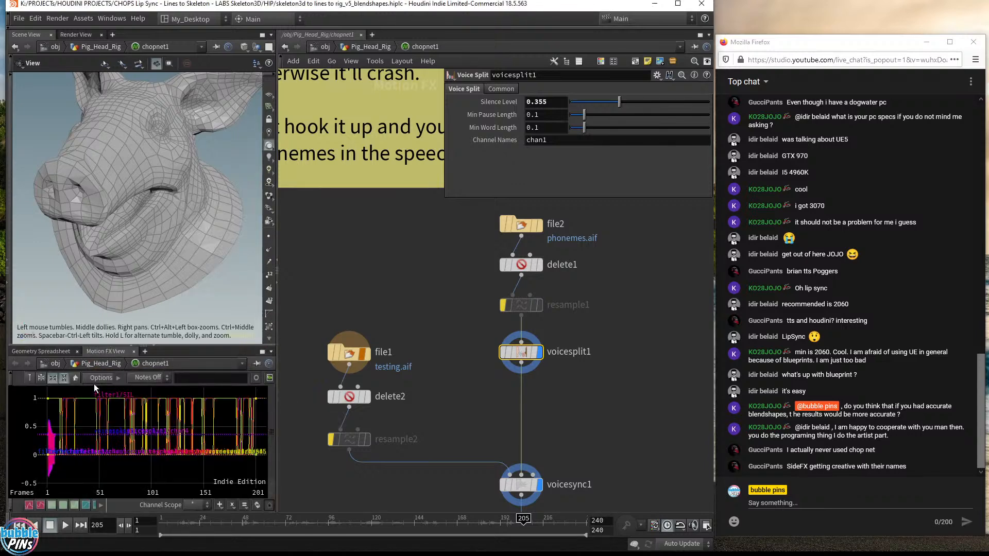
pyautogui.moveTo(102, 426)
pyautogui.mouseDown(button='right')
pyautogui.moveTo(94, 445)
pyautogui.moveTo(124, 431)
pyautogui.moveTo(115, 429)
pyautogui.mouseUp(button='right')
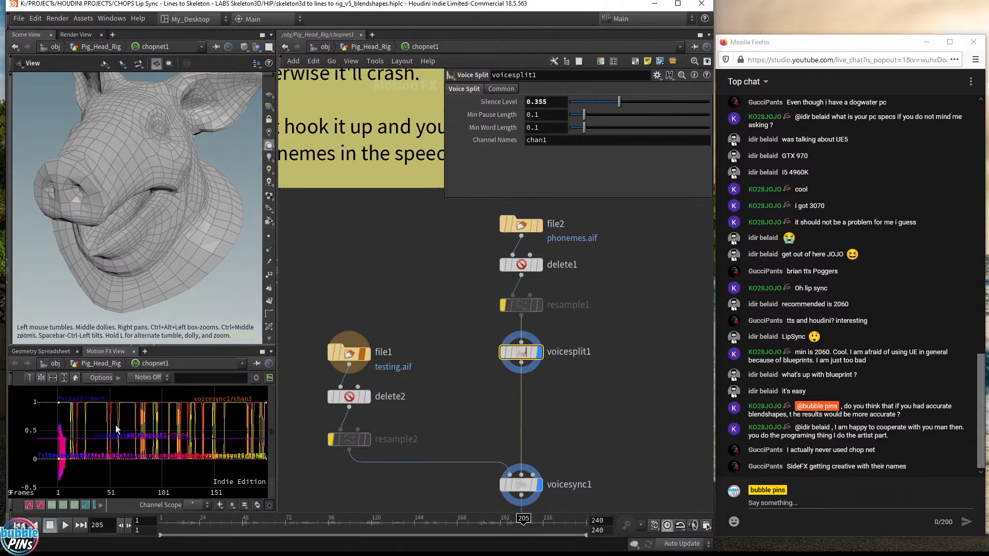
# Display delete1 in the motion view and turn off the display of voicesplit1, voicesync1 and filter1.
pyautogui.click(530, 265)
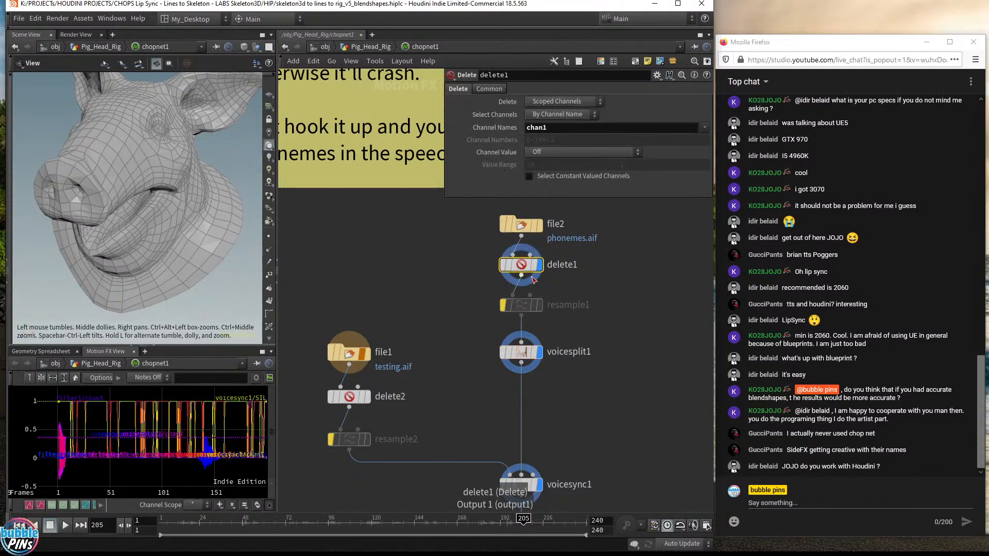
pyautogui.click(522, 484)
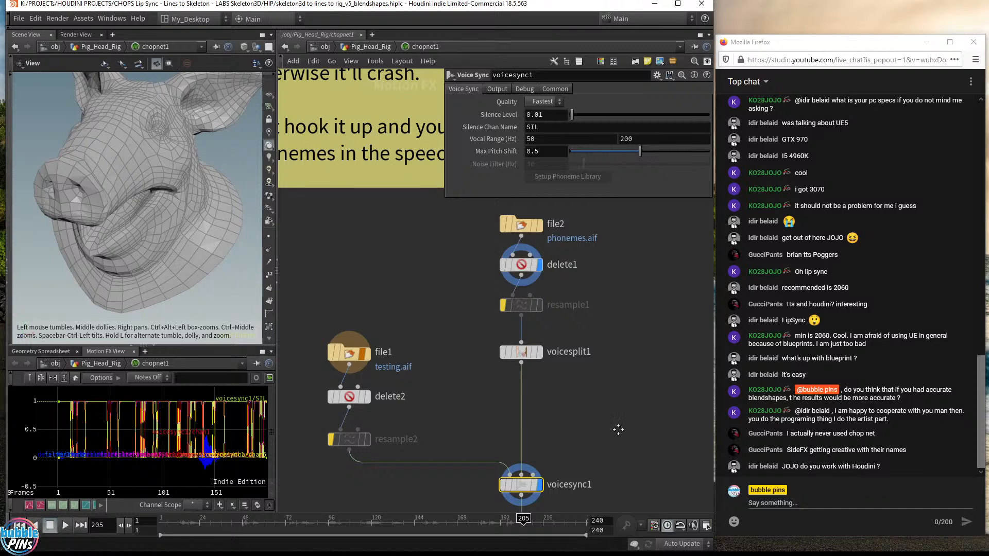
pyautogui.moveTo(589, 471); pyautogui.dragTo(591, 366, button='middle')
pyautogui.moveTo(646, 322); pyautogui.dragTo(501, 511)
pyautogui.moveTo(586, 456); pyautogui.dragTo(580, 315, button='middle')
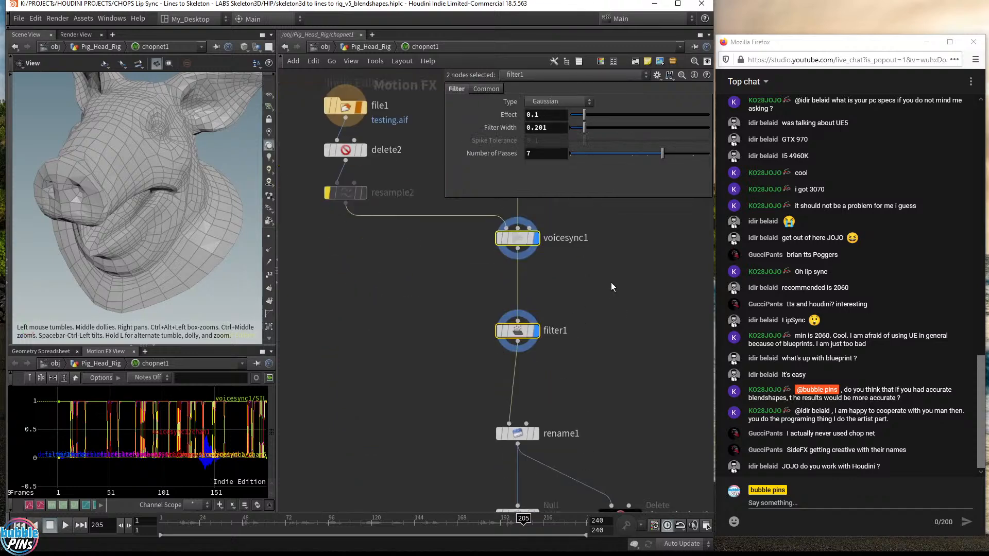
pyautogui.click(537, 239)
pyautogui.moveTo(614, 449); pyautogui.dragTo(603, 280, button='middle')
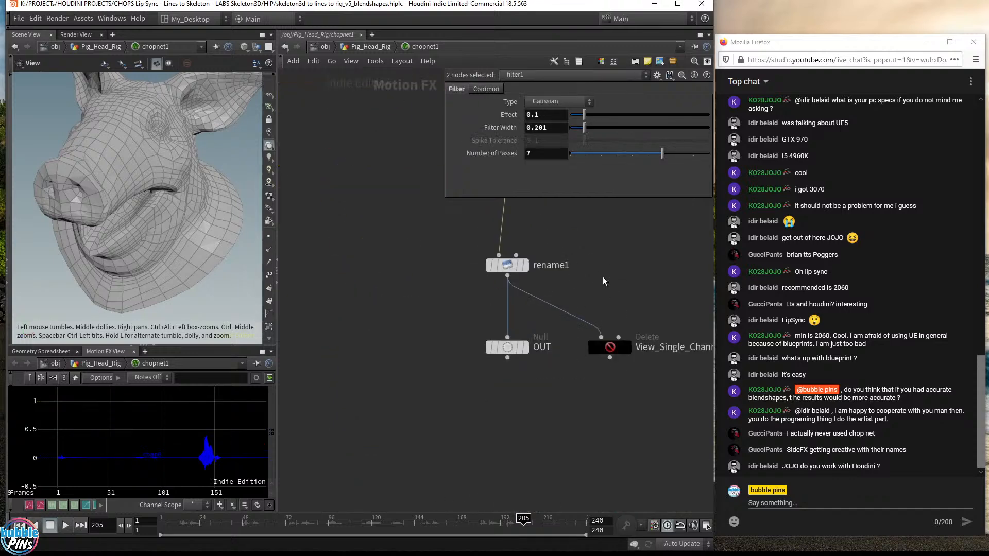
# Move filter1, rename1, OUT and View_Single_Channel closer together beneath voicesync1 and save the scene.
pyautogui.moveTo(652, 258); pyautogui.dragTo(645, 447, button='middle')
pyautogui.scroll(-4, 573, 252)
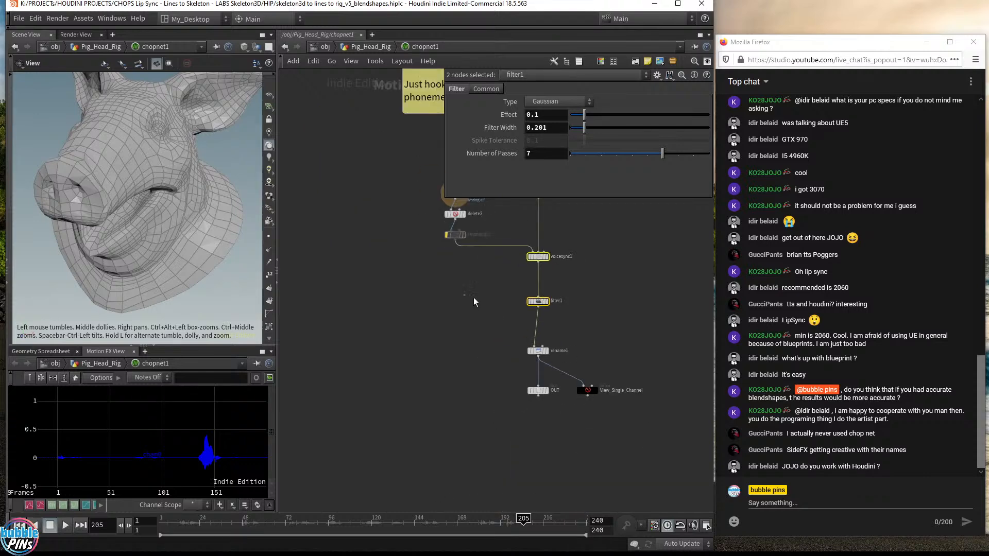
pyautogui.moveTo(473, 298); pyautogui.dragTo(708, 465)
pyautogui.moveTo(519, 277); pyautogui.dragTo(506, 320, button='middle')
pyautogui.scroll(3, 506, 320)
pyautogui.moveTo(539, 360); pyautogui.dragTo(539, 317)
pyautogui.moveTo(472, 368); pyautogui.dragTo(664, 483)
pyautogui.moveTo(535, 406); pyautogui.dragTo(534, 358)
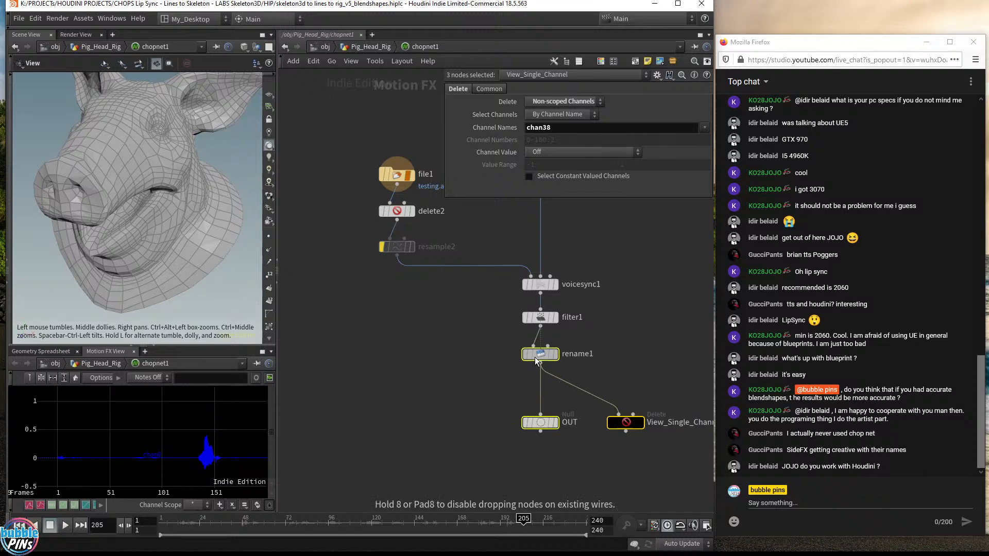
pyautogui.keyDown('ctrl'); pyautogui.click(536, 361); pyautogui.keyUp('ctrl')
pyautogui.moveTo(543, 427); pyautogui.dragTo(544, 391)
pyautogui.moveTo(616, 246); pyautogui.dragTo(575, 386, button='middle')
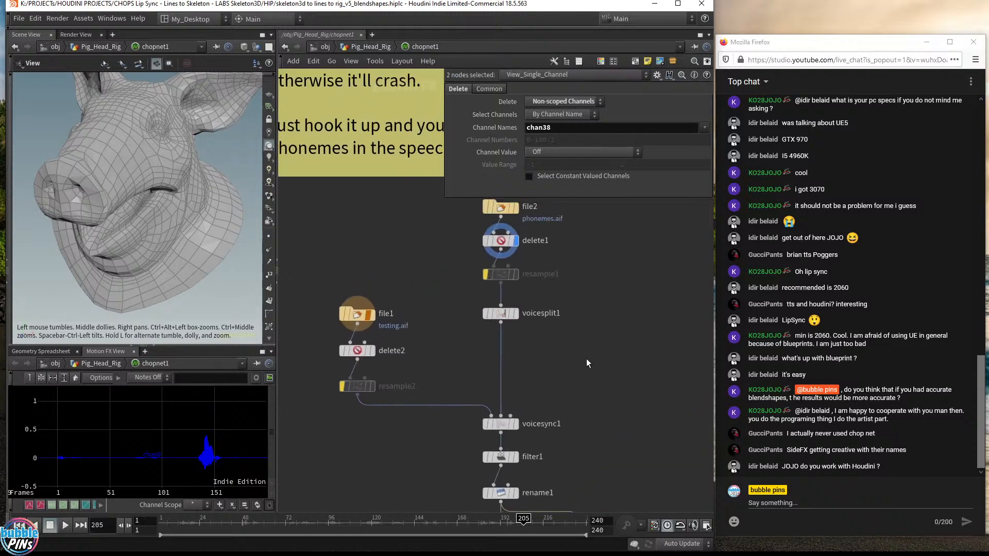
pyautogui.hotkey('ctrl', 's')
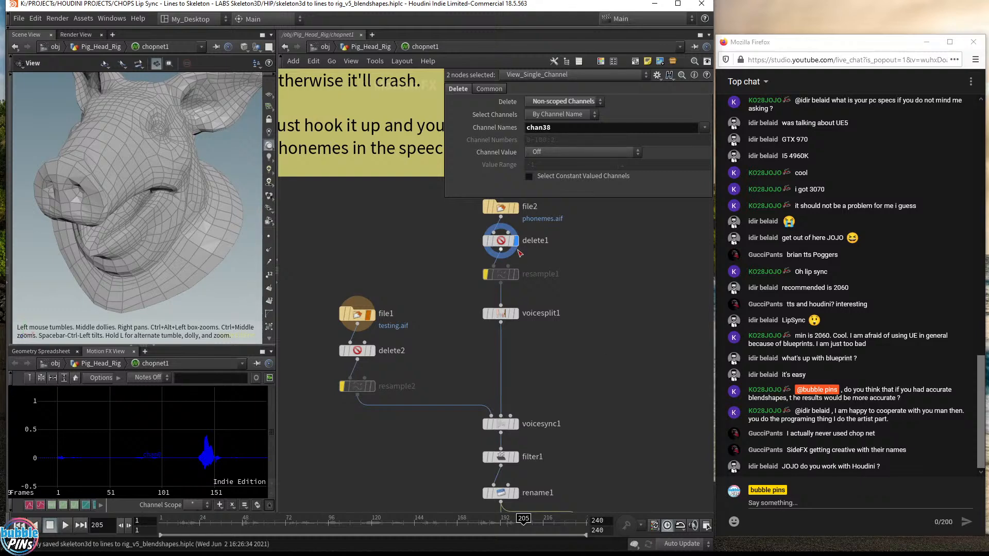
# Switch the display from delete1 to voicesplit1 and bring up the voicesplit1 parameters.
pyautogui.click(503, 241)
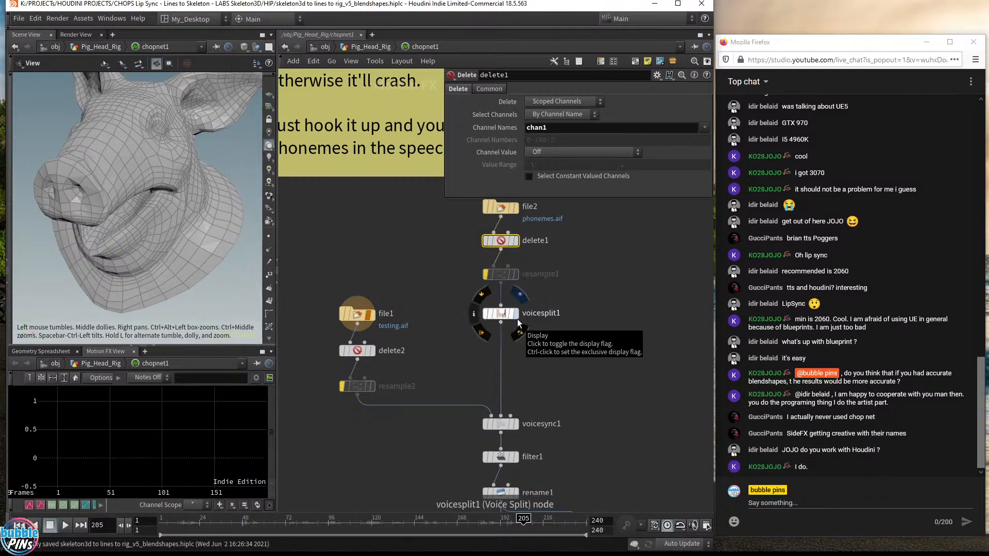
pyautogui.click(518, 330)
pyautogui.click(501, 313)
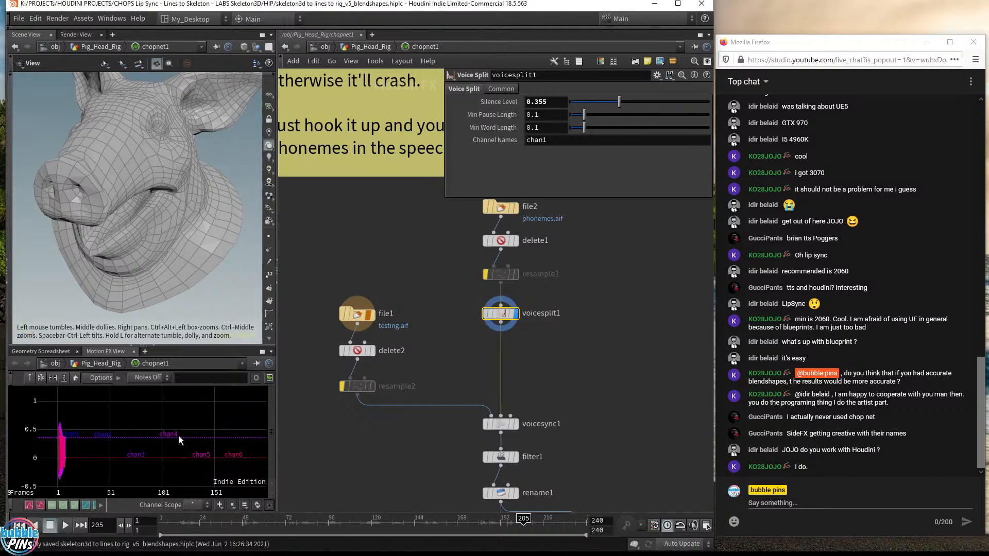
# Open the node info of voicesplit1 beside its parameters, pin it and make it refresh automatically.
pyautogui.moveTo(476, 317)
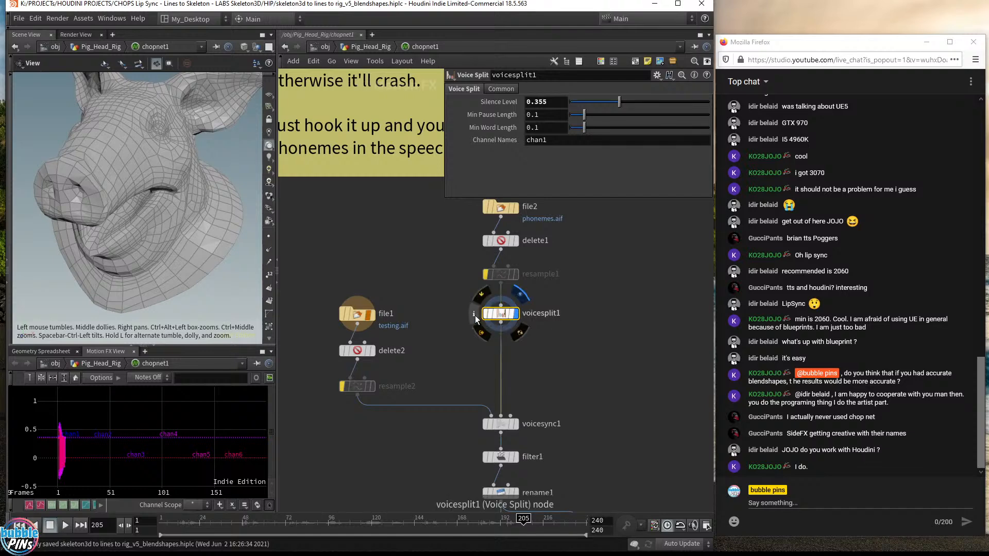
pyautogui.click(474, 315)
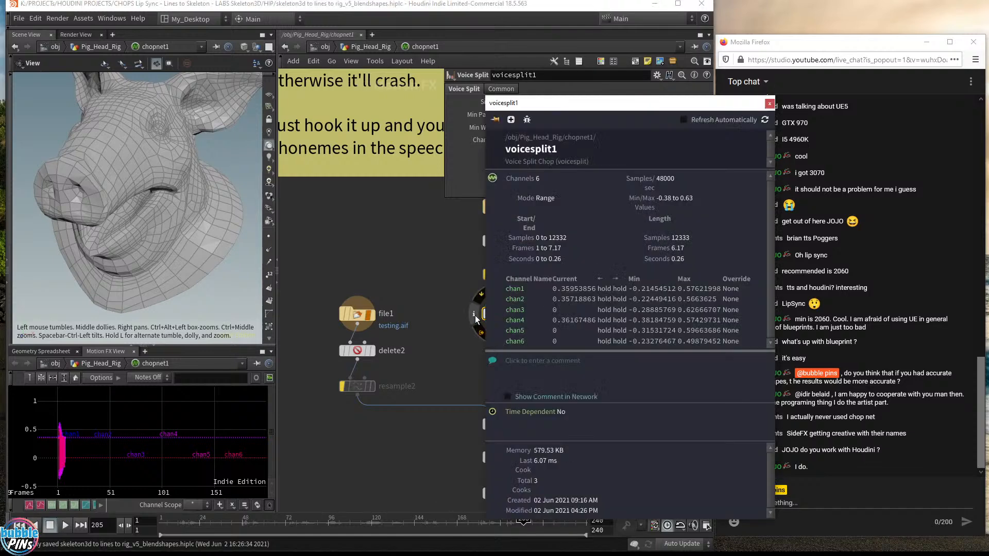
pyautogui.moveTo(565, 104); pyautogui.dragTo(572, 81)
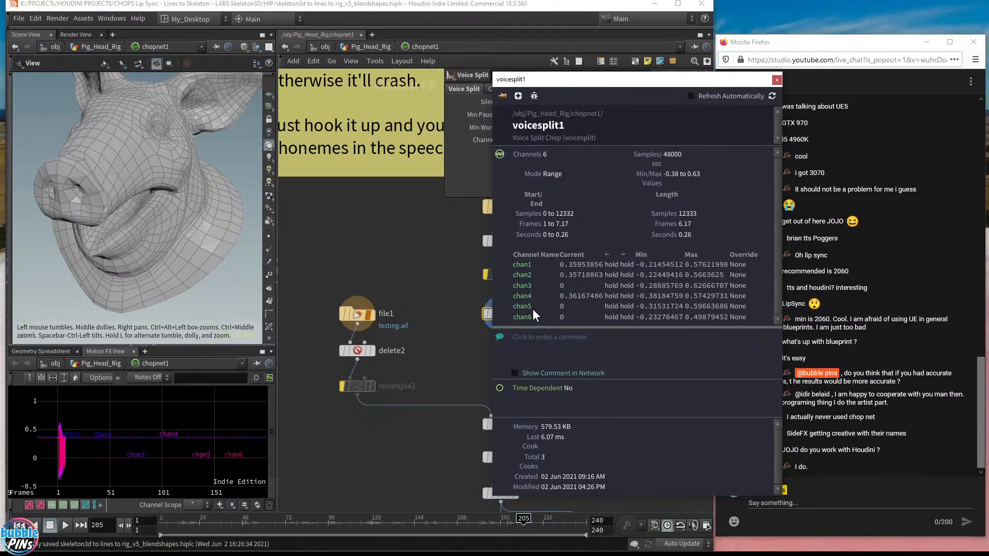
pyautogui.moveTo(659, 82); pyautogui.dragTo(343, 102)
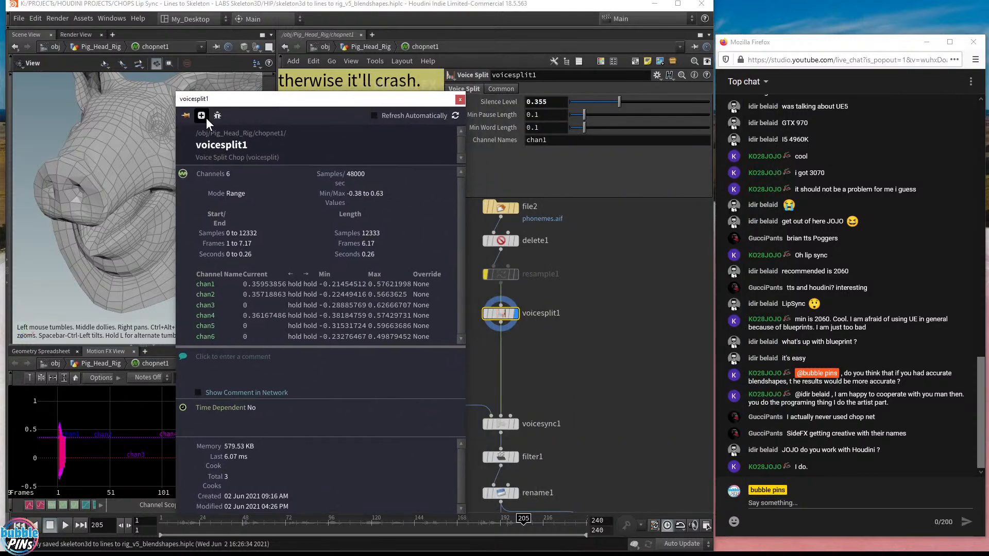
pyautogui.click(186, 115)
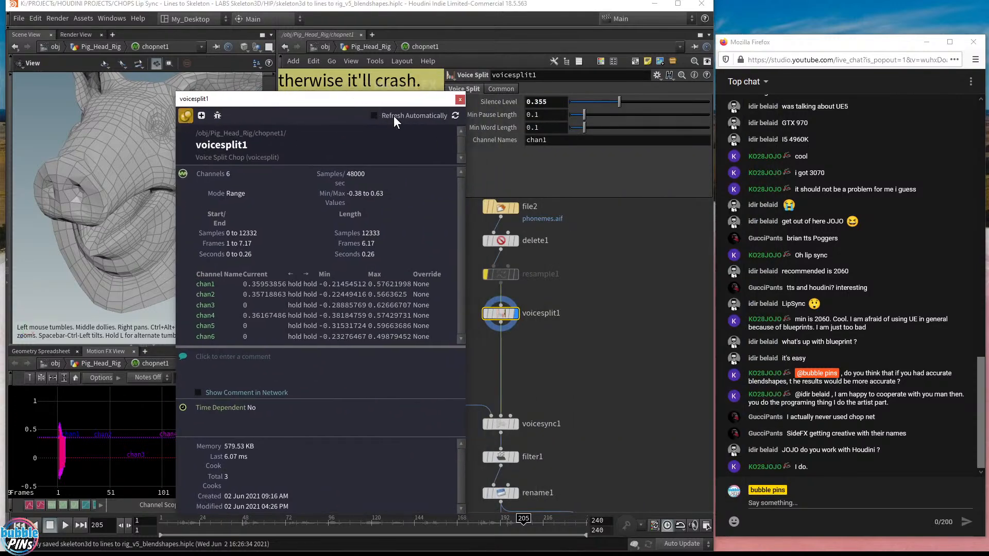
pyautogui.click(374, 115)
pyautogui.moveTo(390, 99); pyautogui.dragTo(341, 66)
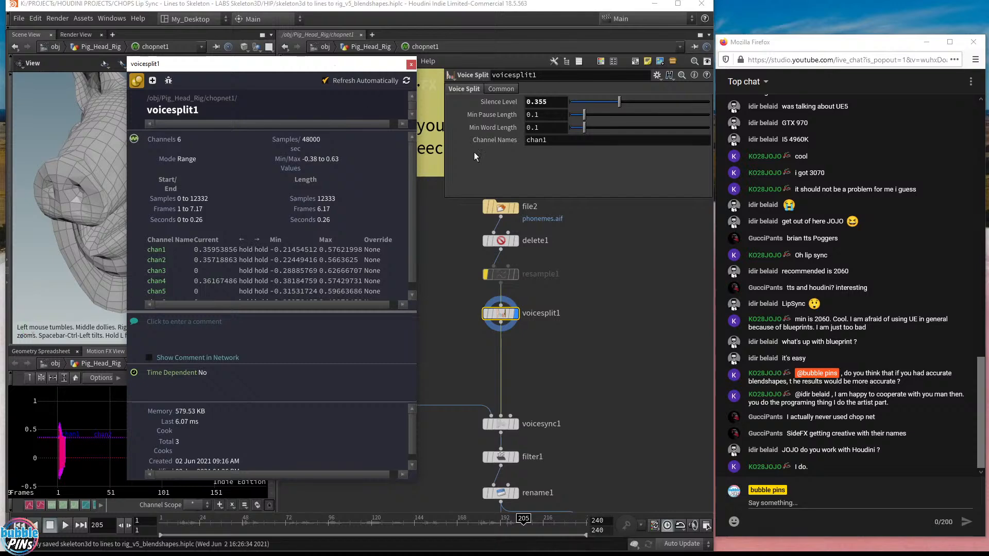
# Lower the Silence Level of voicesplit1, trying 0.268 and 0 before setting it to 0.1.
pyautogui.moveTo(469, 332); pyautogui.dragTo(519, 306)
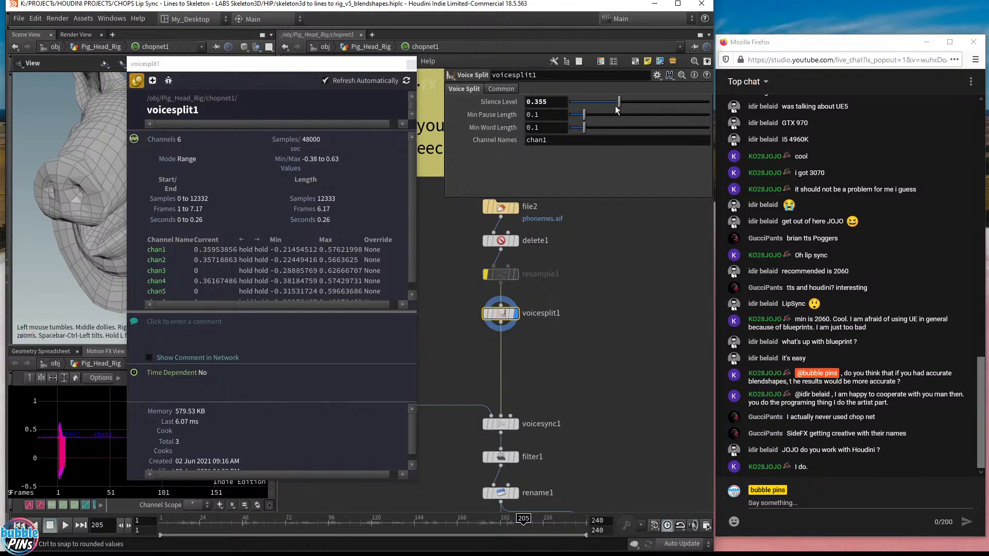
pyautogui.moveTo(619, 108); pyautogui.dragTo(579, 109)
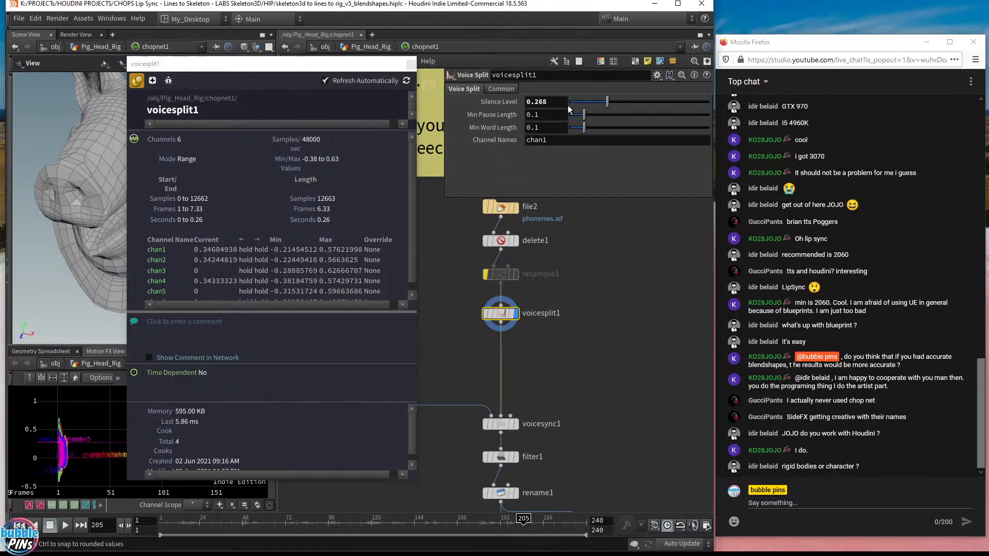
pyautogui.click(570, 109)
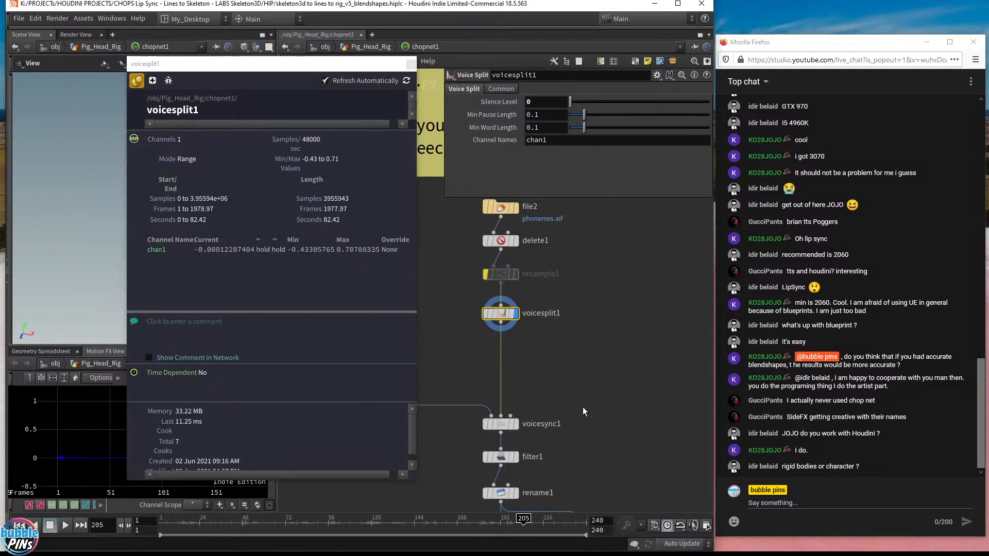
pyautogui.click(547, 101)
pyautogui.write('.1')
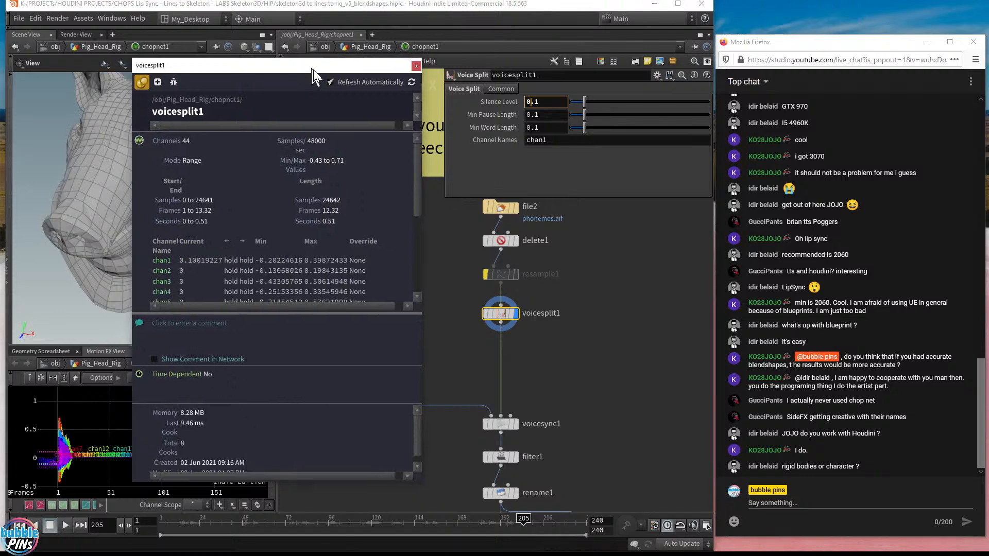
# Review the complete channel list in the voicesplit1 node info and move the window clear of the network.
pyautogui.moveTo(301, 66); pyautogui.dragTo(420, 50)
pyautogui.scroll(-2, 369, 230)
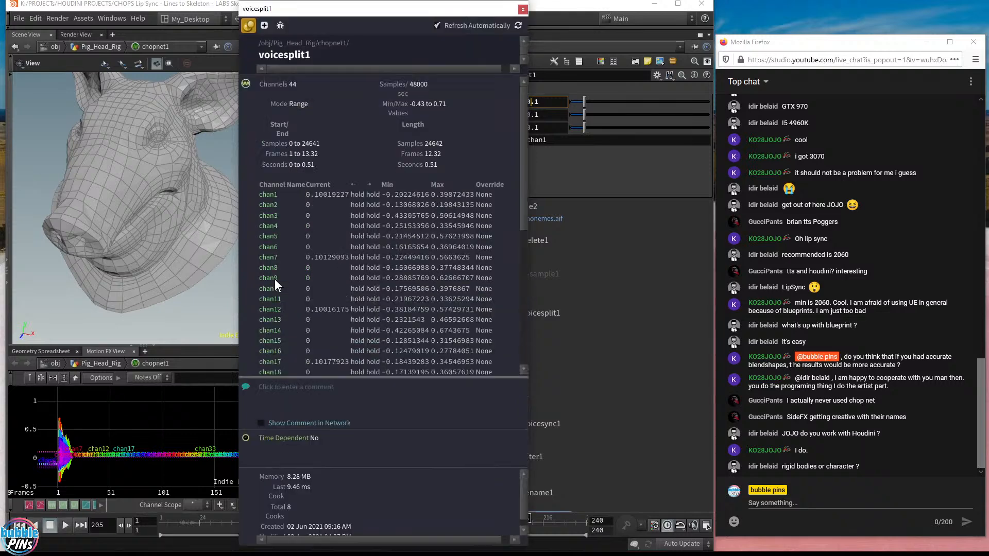
pyautogui.scroll(-3, 309, 278)
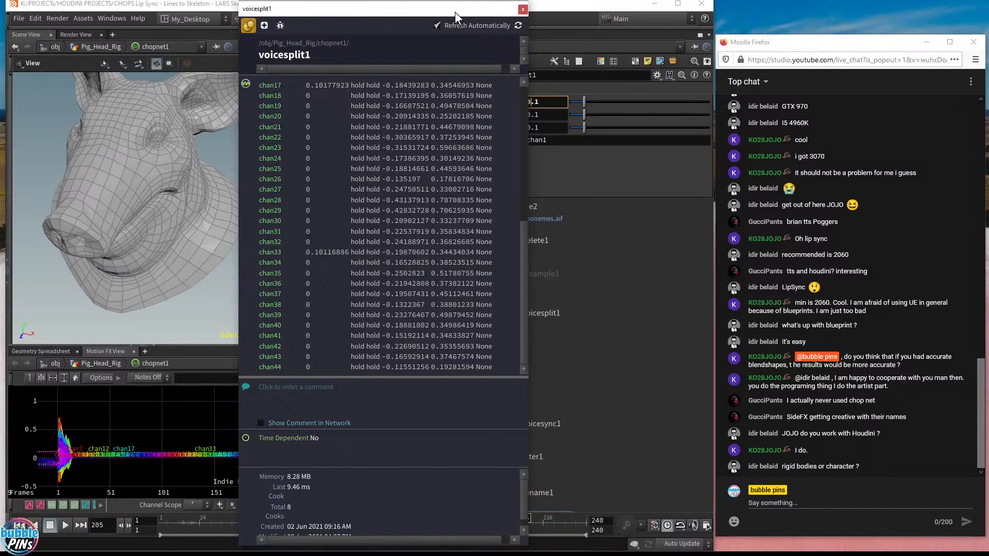
pyautogui.moveTo(376, 8); pyautogui.dragTo(182, 65)
# Add a Phoneme node to the empty area beside voicesplit1.
pyautogui.moveTo(632, 287); pyautogui.dragTo(610, 302, button='middle')
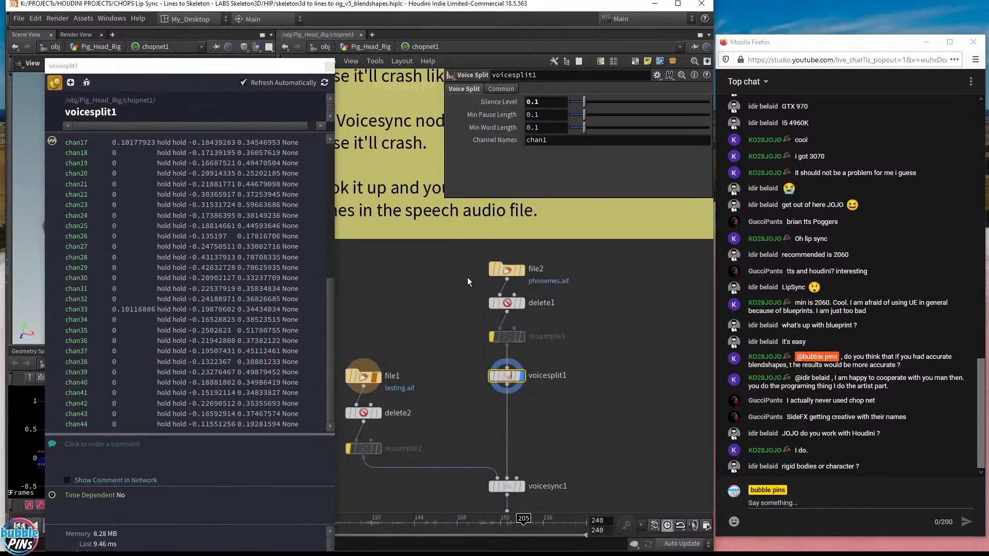
pyautogui.click(507, 269)
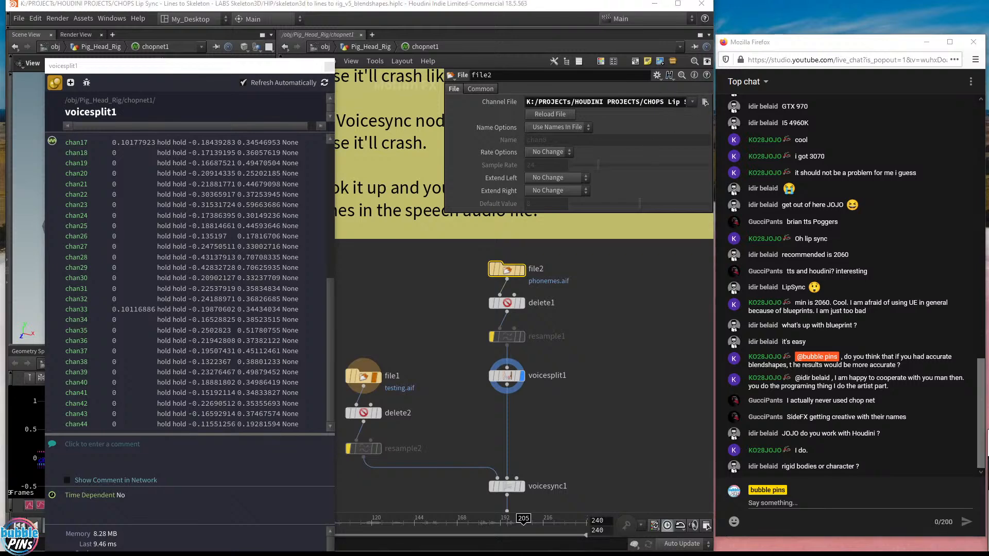
pyautogui.press('Tab')
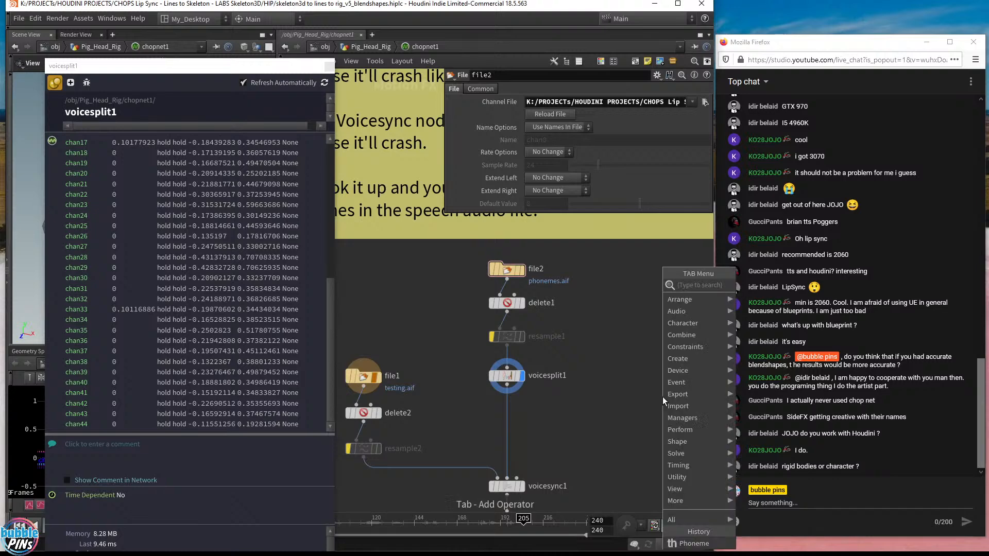
pyautogui.write('ph')
pyautogui.press('Return')
pyautogui.click(662, 396)
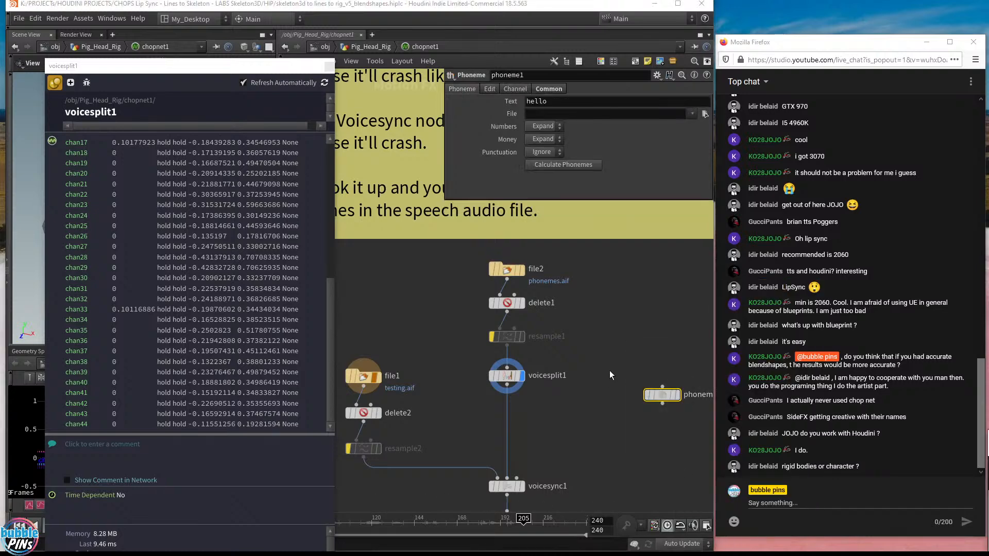
# Open the help page of the Phoneme node, enlarge its window and examine the Phoneme Values table.
pyautogui.press('F1')
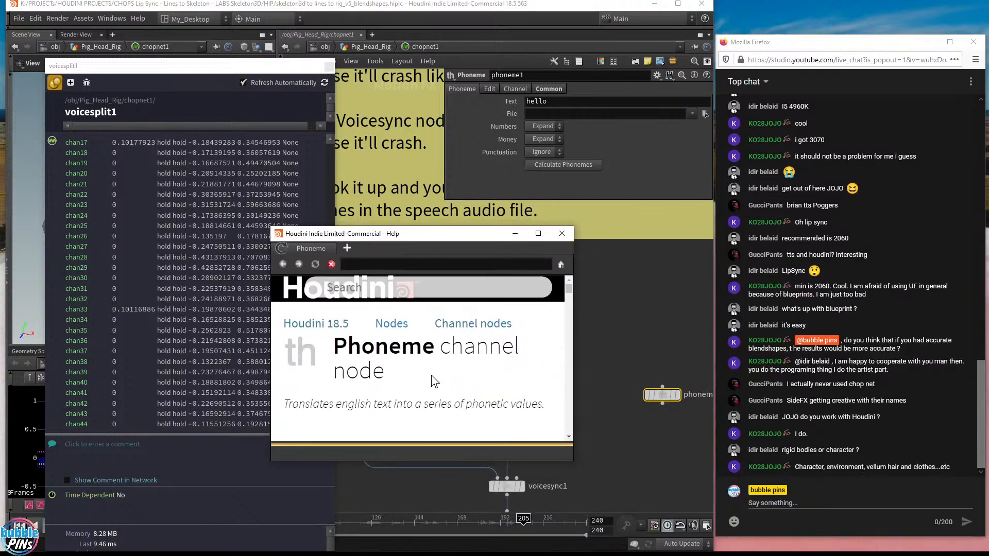
pyautogui.scroll(3, 431, 374)
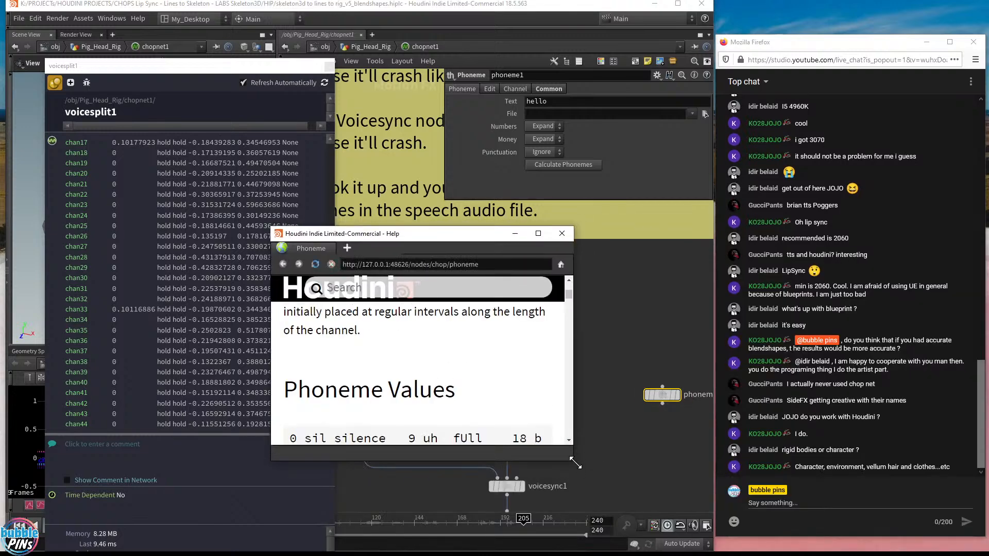
pyautogui.moveTo(573, 460); pyautogui.dragTo(743, 526)
pyautogui.scroll(-3, 685, 474)
pyautogui.scroll(3, 685, 475)
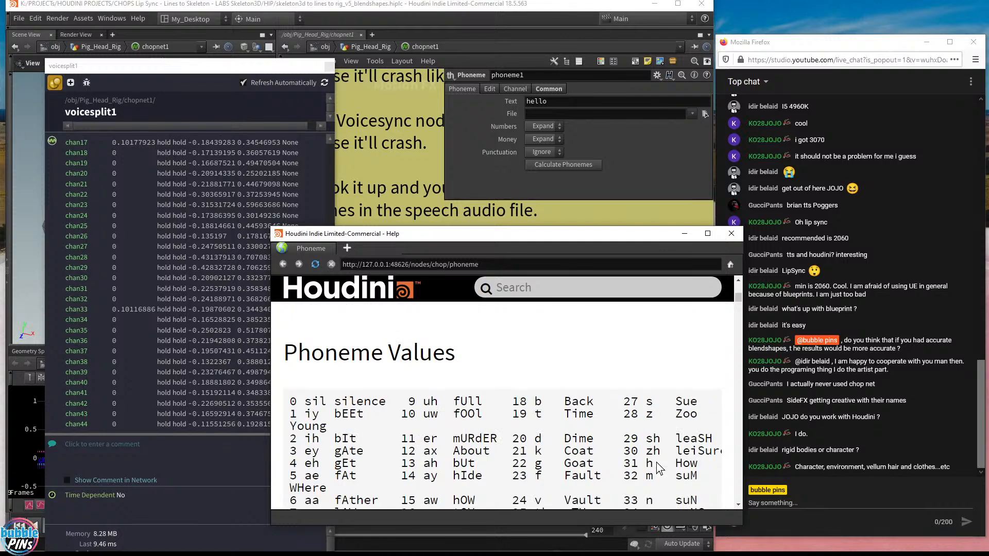
pyautogui.moveTo(349, 402); pyautogui.dragTo(699, 502)
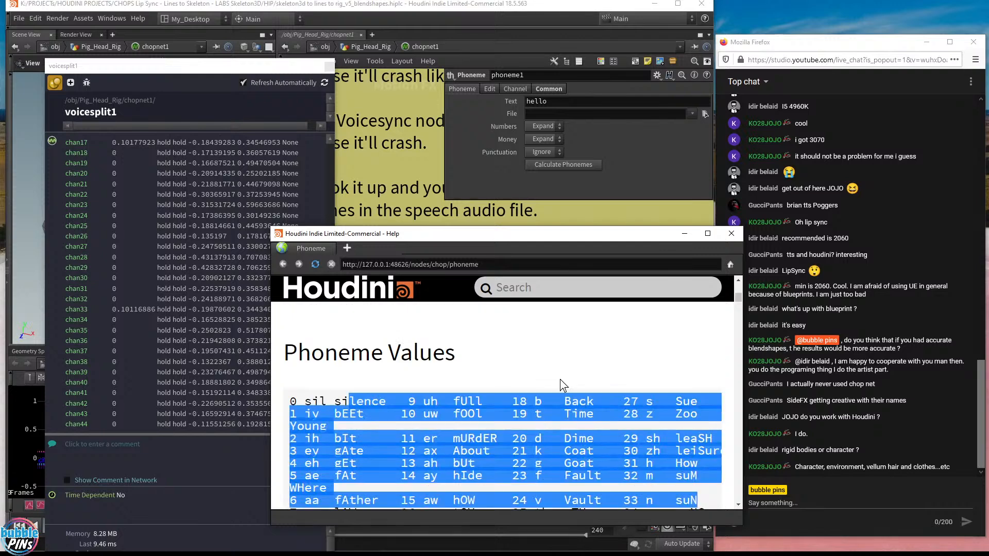
pyautogui.moveTo(438, 235); pyautogui.dragTo(222, 233)
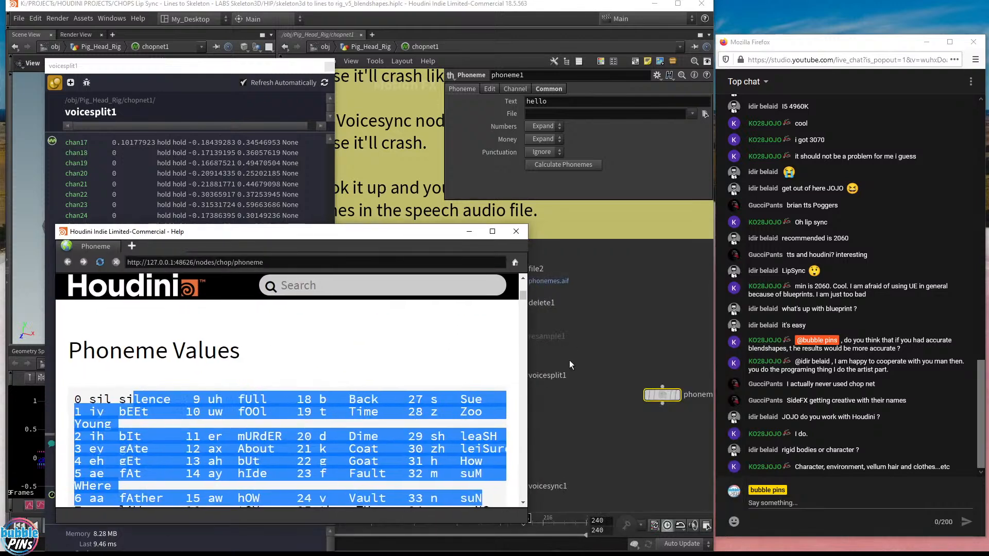
# Delete the Phoneme node and move the help window clear of the network.
pyautogui.click(684, 447)
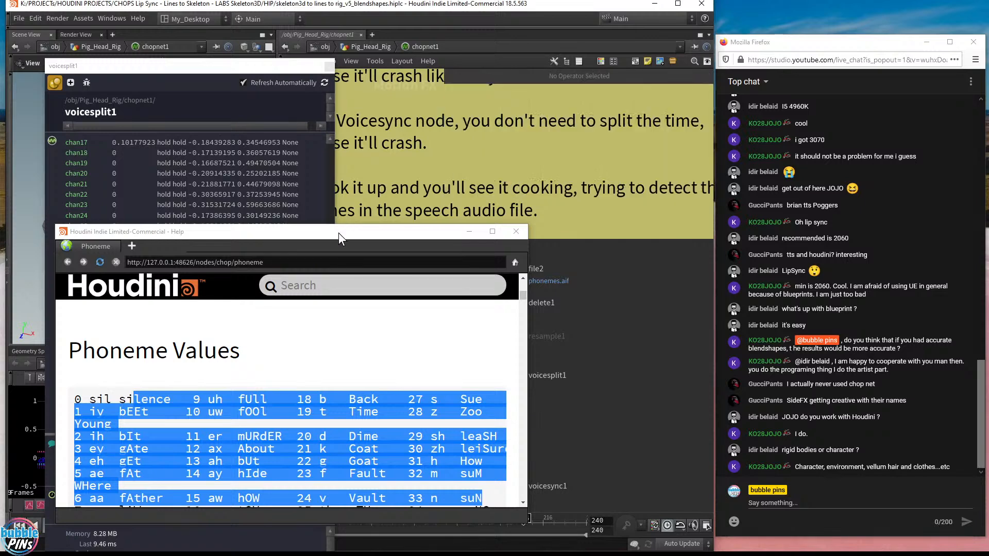
pyautogui.moveTo(339, 232); pyautogui.dragTo(988, 195)
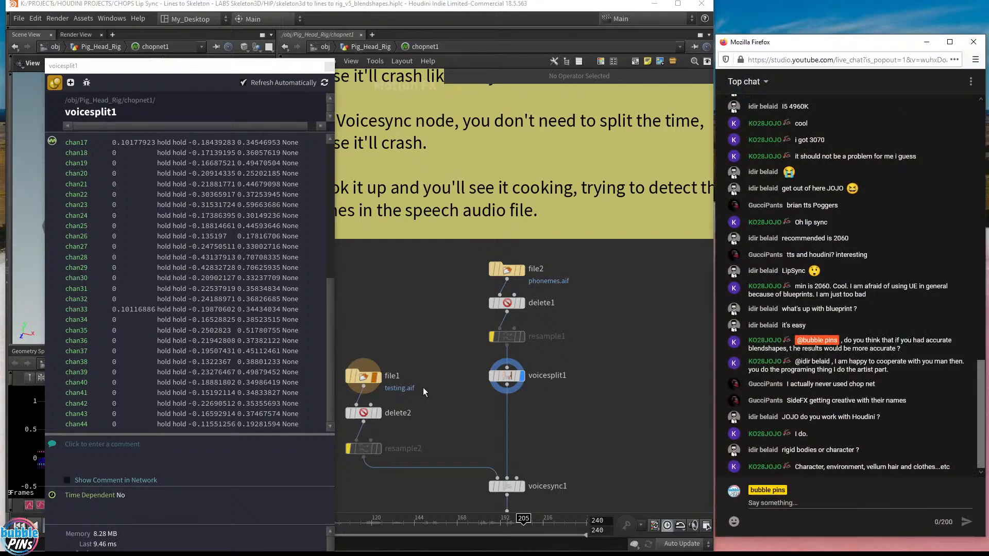
pyautogui.click(606, 364)
# Set the Silence Level of voicesplit1 to 0.355 and close its node info window.
pyautogui.click(504, 387)
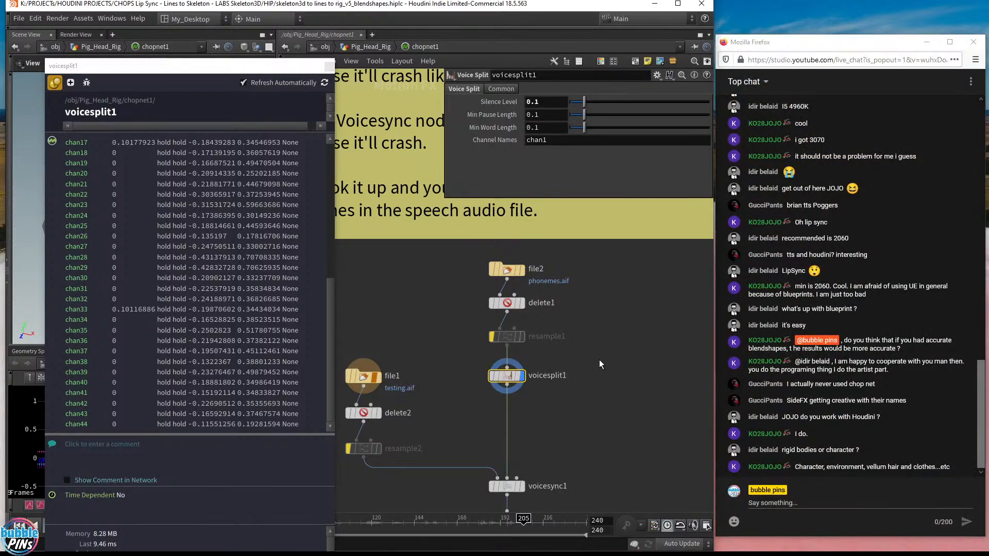
pyautogui.click(557, 103)
pyautogui.write('0.355')
pyautogui.press('Return')
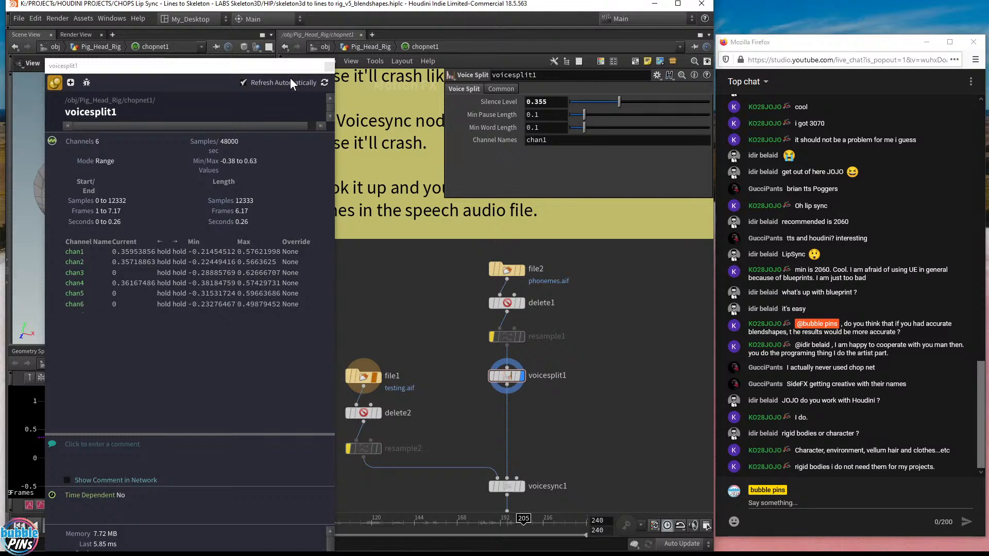
pyautogui.click(330, 67)
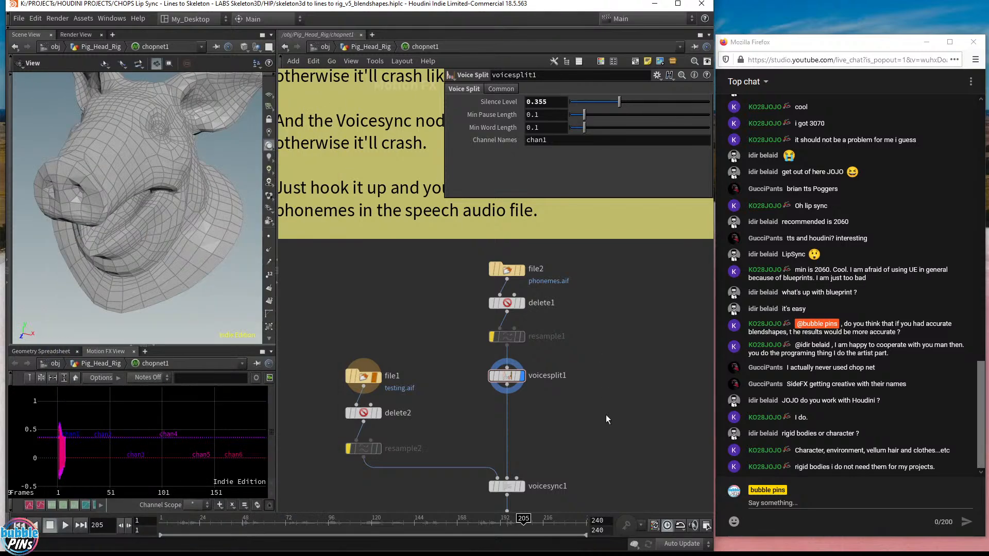
# Examine voicesync1 and the phonemes.aif branch from file2 to voicesplit1 that feeds its Voiced Phonemes input.
pyautogui.moveTo(606, 419); pyautogui.dragTo(628, 221, button='middle')
pyautogui.moveTo(585, 267); pyautogui.dragTo(486, 303)
pyautogui.moveTo(619, 260); pyautogui.dragTo(488, 314)
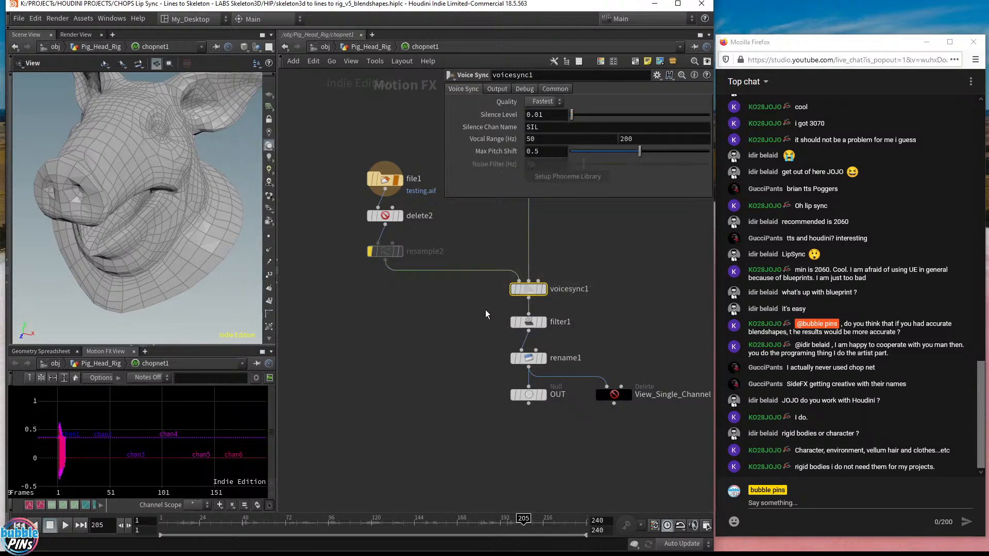
pyautogui.moveTo(481, 236); pyautogui.dragTo(444, 357, button='middle')
pyautogui.scroll(-2, 444, 357)
pyautogui.moveTo(445, 355); pyautogui.dragTo(572, 211)
pyautogui.moveTo(442, 217); pyautogui.dragTo(574, 352)
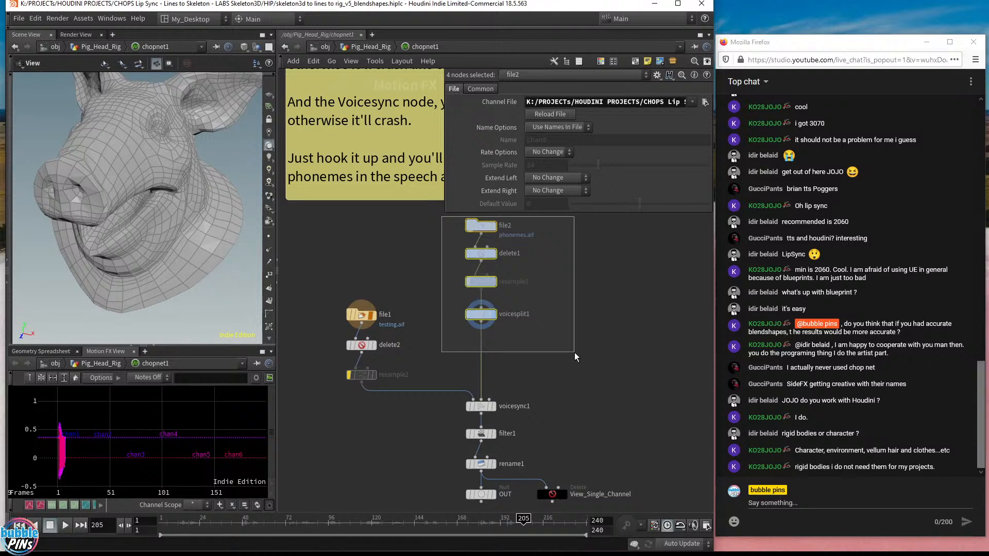
pyautogui.moveTo(574, 352); pyautogui.dragTo(427, 209)
pyautogui.moveTo(486, 404)
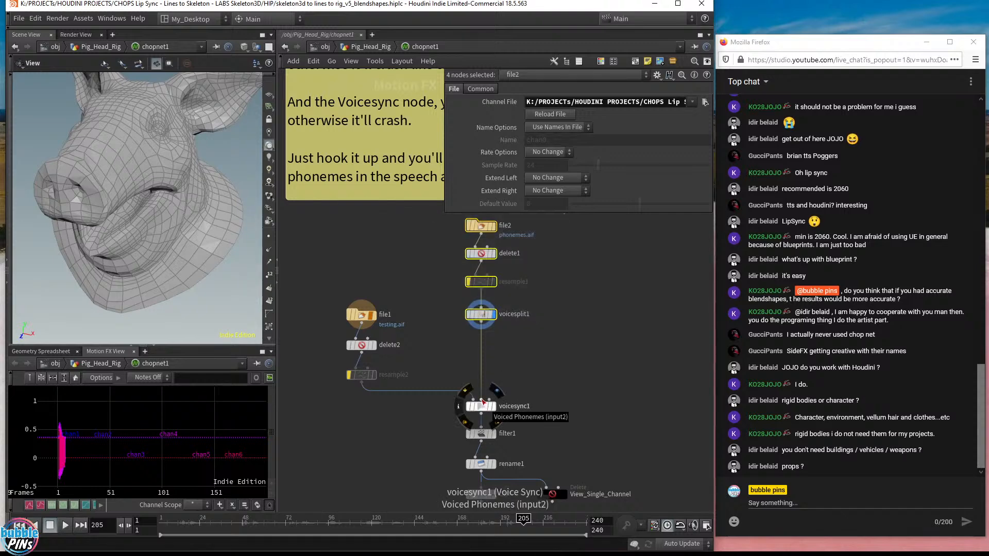
# Compare the testing.aif branch feeding the Audio Source input of voicesync1 with the phonemes.aif branch.
pyautogui.moveTo(332, 281); pyautogui.dragTo(422, 332)
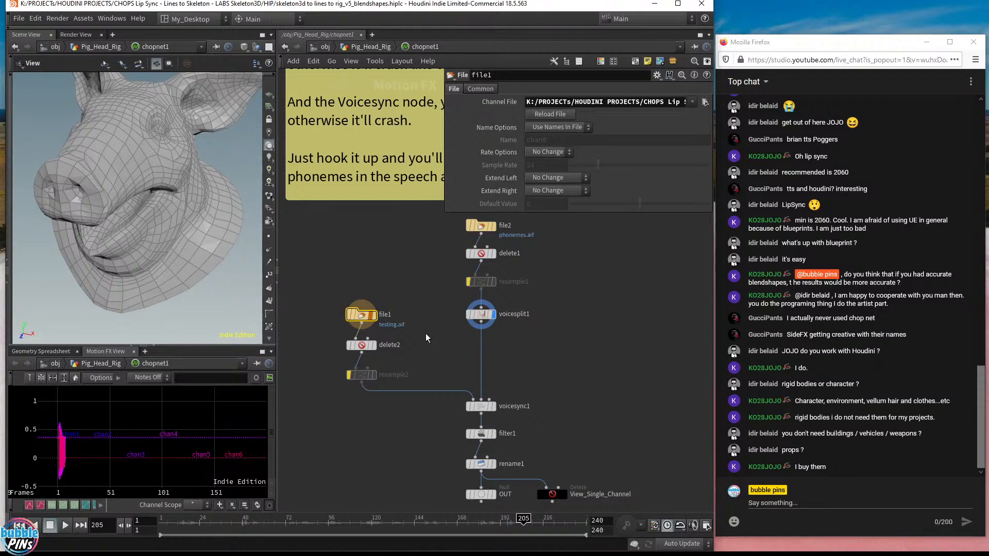
pyautogui.moveTo(220, 230); pyautogui.dragTo(180, 150)
pyautogui.moveTo(317, 269); pyautogui.dragTo(411, 333)
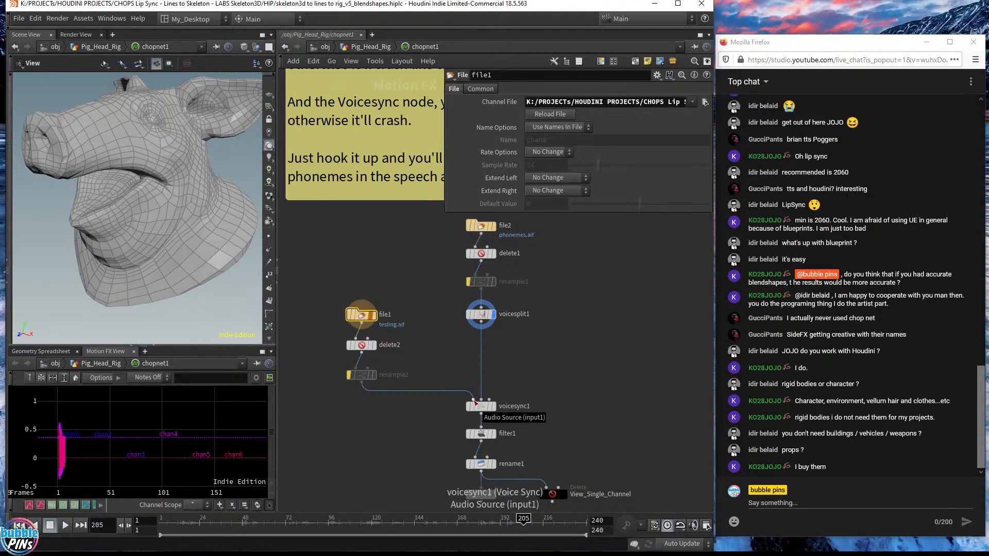
pyautogui.moveTo(495, 381); pyautogui.dragTo(442, 428)
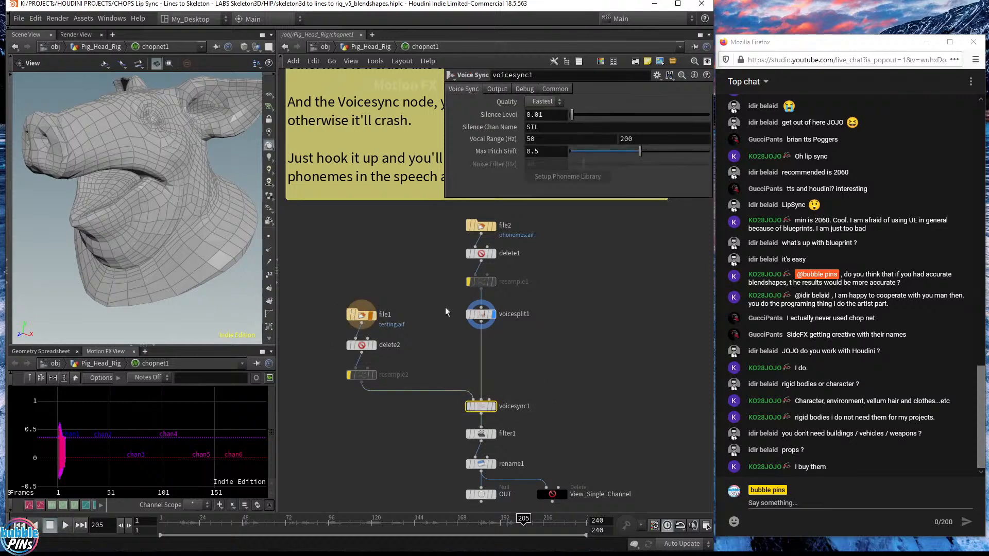
pyautogui.moveTo(450, 347); pyautogui.dragTo(572, 212)
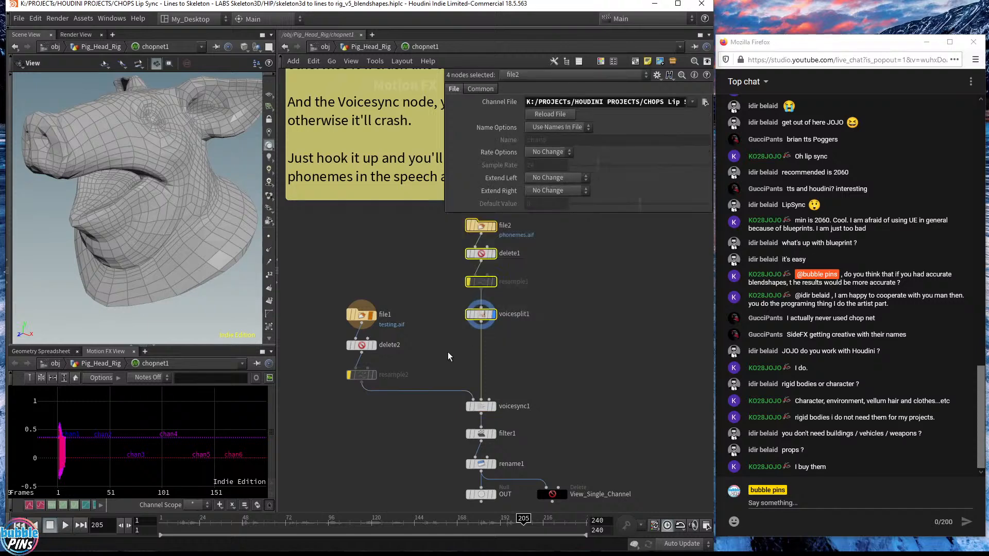
pyautogui.moveTo(93, 447); pyautogui.dragTo(111, 440, button='middle')
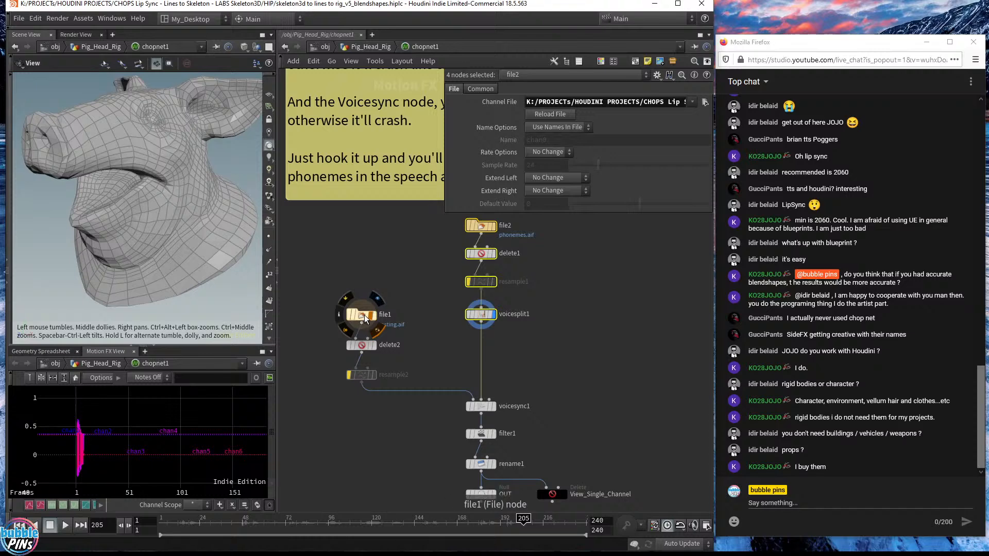
pyautogui.moveTo(308, 265); pyautogui.dragTo(417, 413)
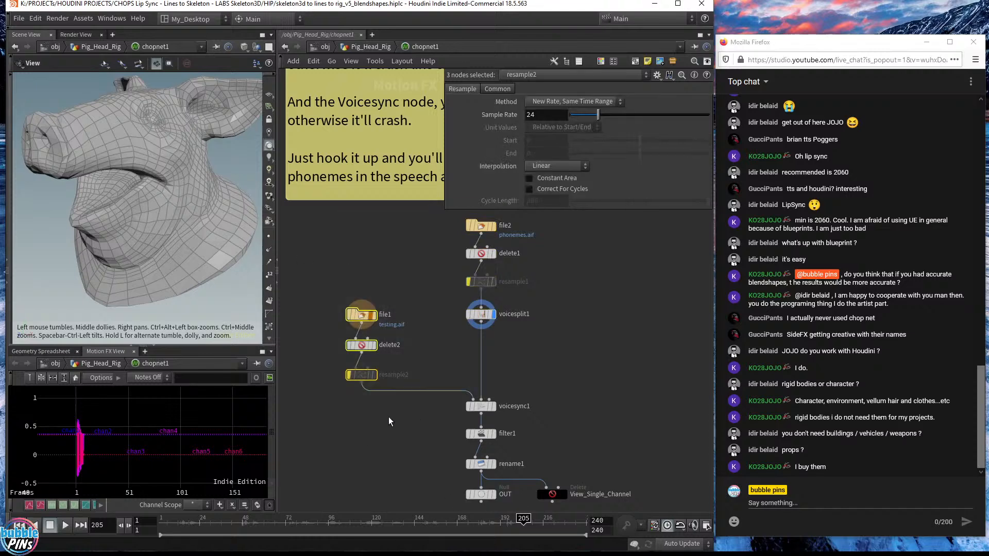
# Display voicesync1 and frame its channel curves in the Motion FX View.
pyautogui.click(493, 407)
pyautogui.click(481, 409)
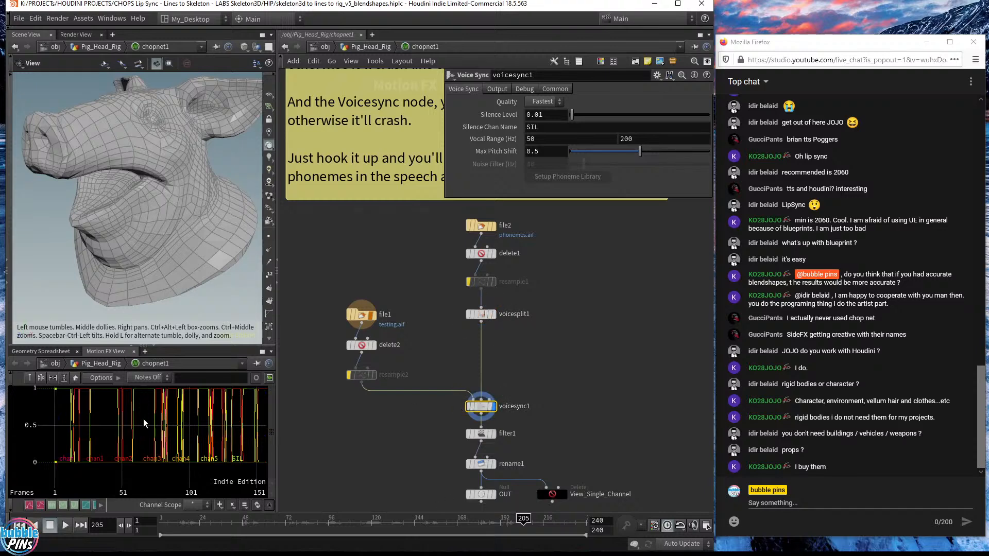
pyautogui.moveTo(177, 419); pyautogui.dragTo(168, 435, button='middle')
pyautogui.scroll(-2, 149, 430)
pyautogui.scroll(2, 154, 432)
pyautogui.scroll(-1, 156, 433)
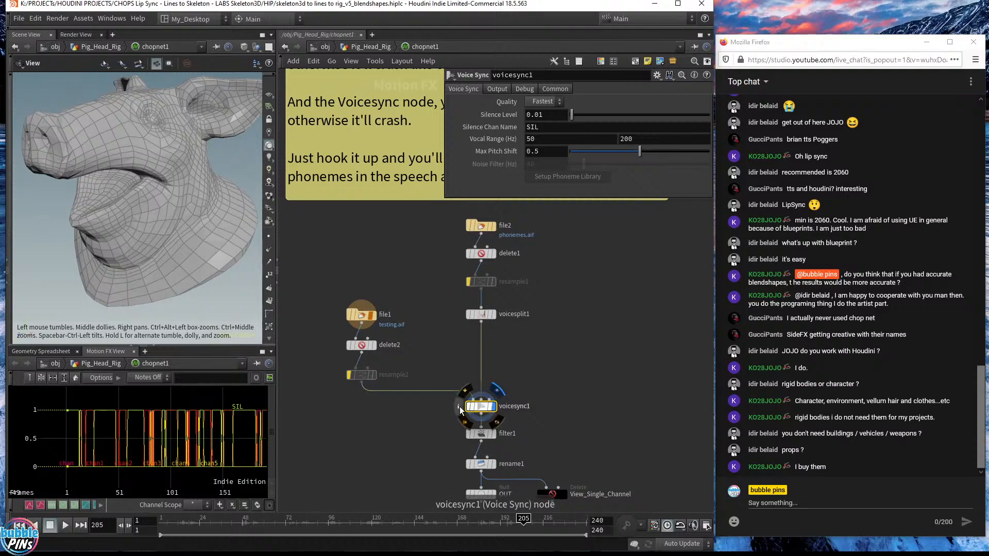
# Open the node info of voicesync1, move it clear of the network and enlarge it to show the full channel list.
pyautogui.click(460, 414)
pyautogui.moveTo(823, 201); pyautogui.dragTo(88, 28)
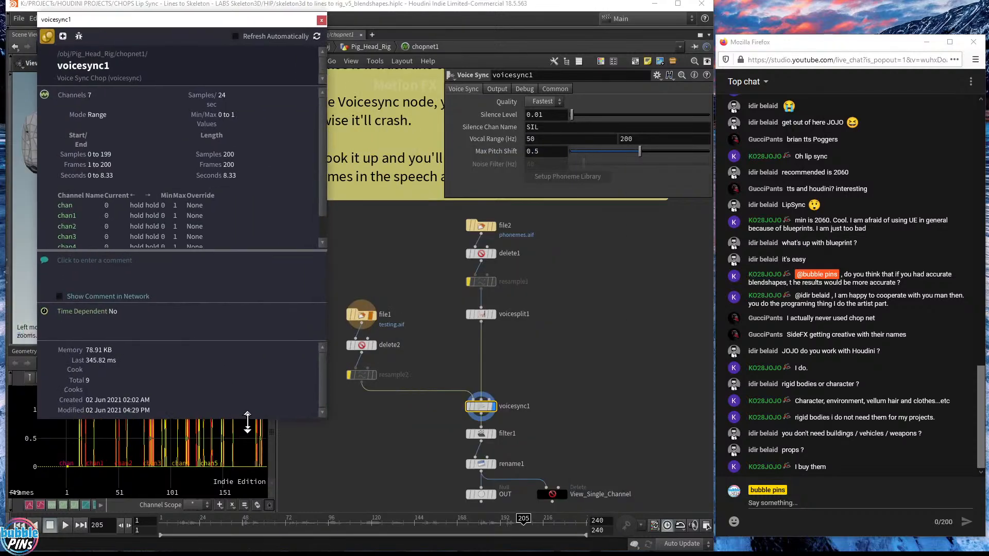
pyautogui.moveTo(246, 419); pyautogui.dragTo(203, 467)
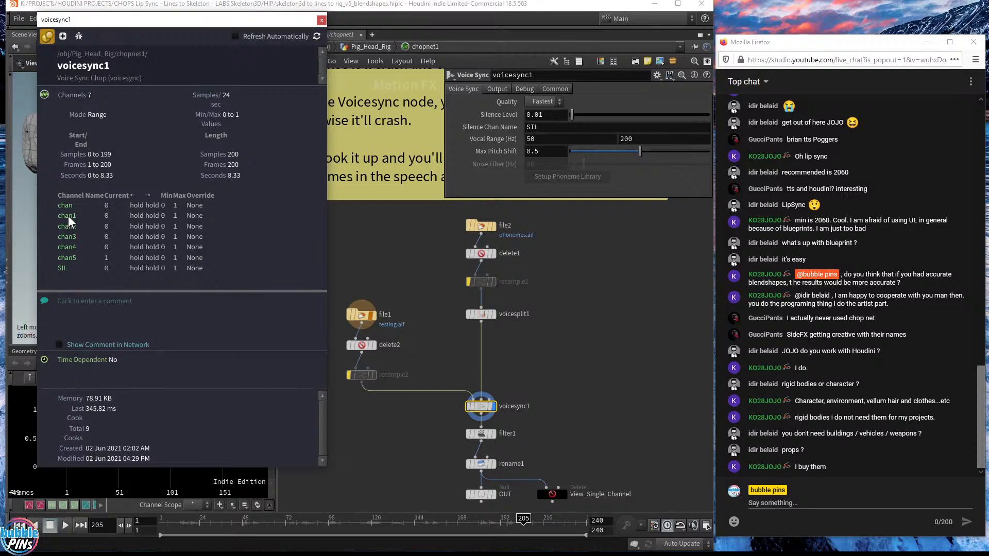
# Display only View_Single_Channel instead of voicesync1 and set its Channel Names to chan1.
pyautogui.moveTo(619, 428); pyautogui.dragTo(641, 304, button='middle')
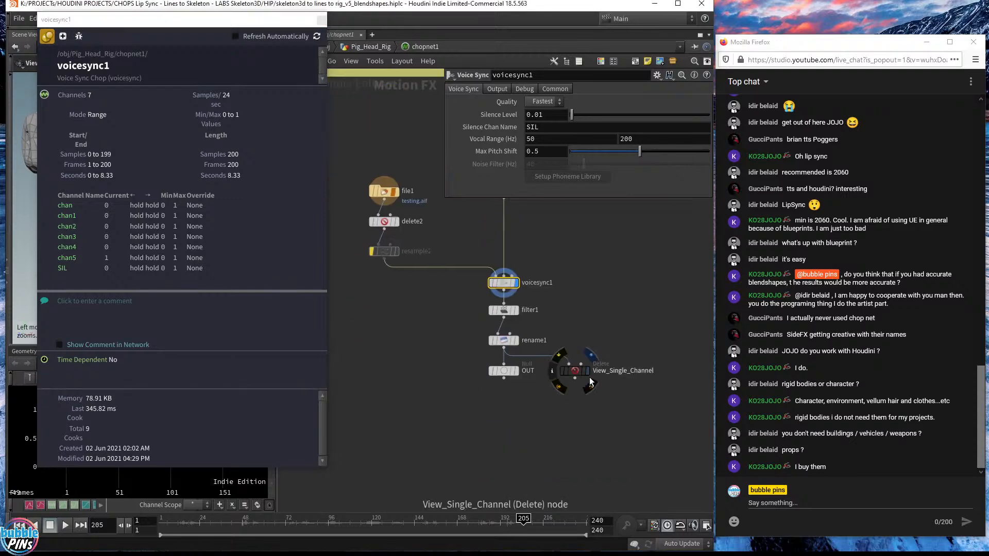
pyautogui.click(589, 375)
pyautogui.moveTo(638, 332); pyautogui.dragTo(565, 404)
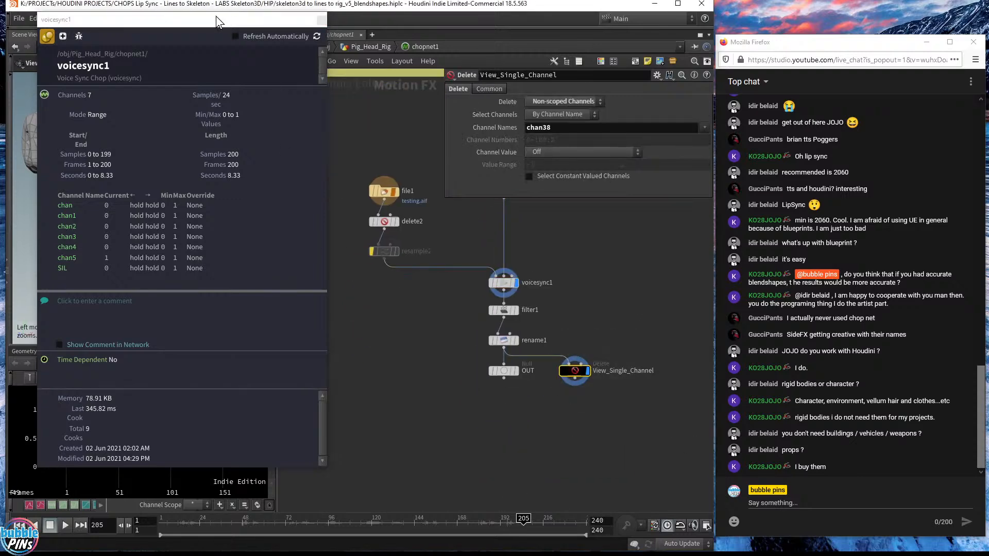
pyautogui.moveTo(216, 25); pyautogui.dragTo(516, 449)
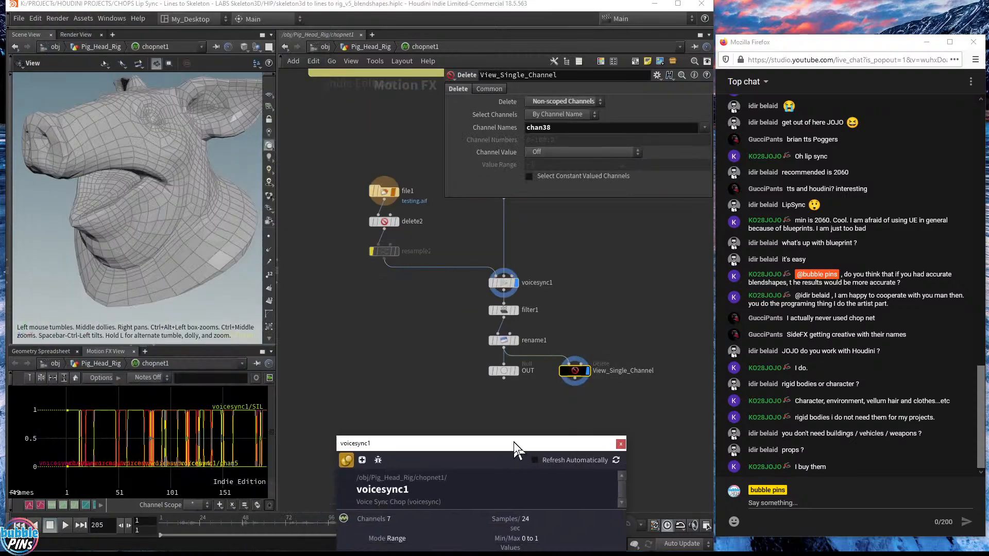
pyautogui.click(516, 285)
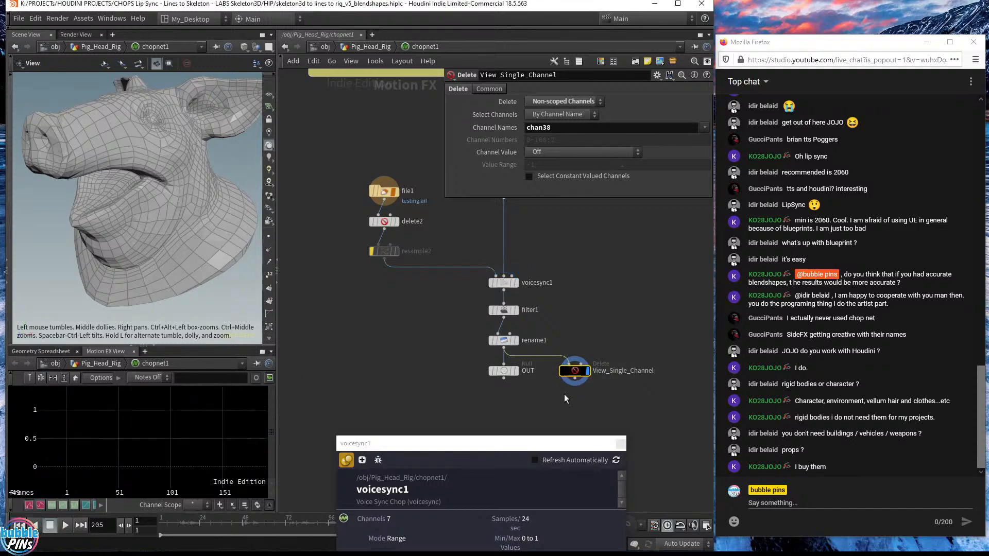
pyautogui.click(599, 132)
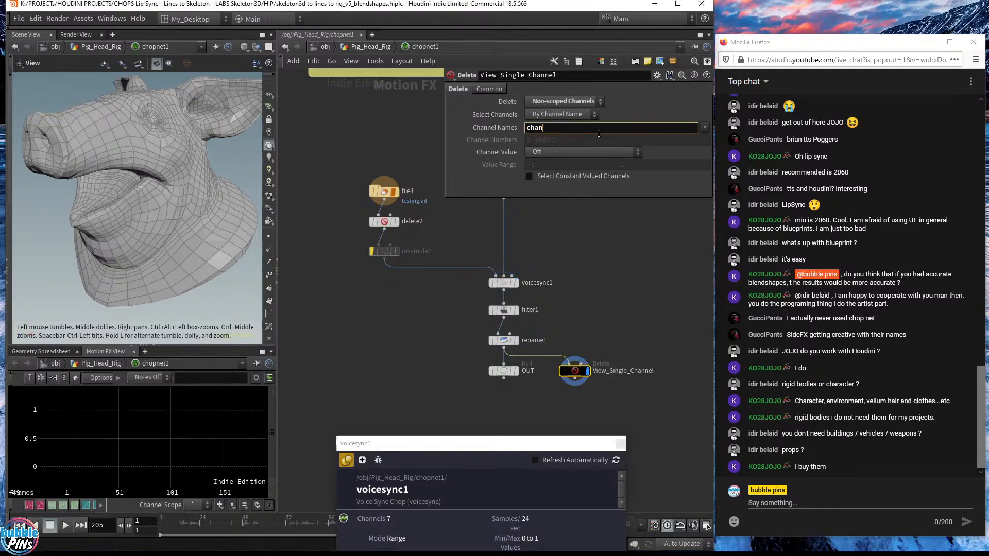
pyautogui.press('Return')
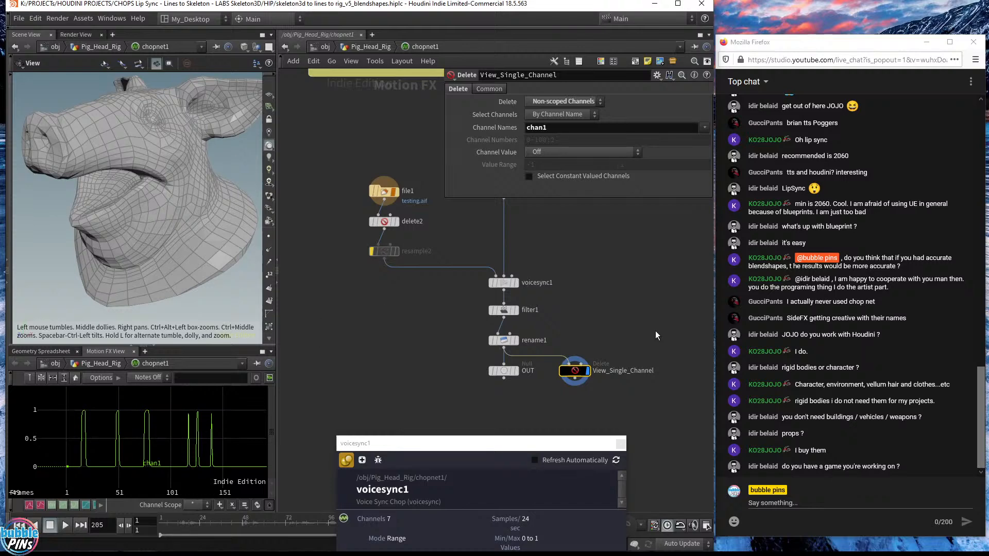
# Turn the pig head in the viewport and return to the Pig_Head_Rig geometry network.
pyautogui.moveTo(76, 147); pyautogui.dragTo(49, 142)
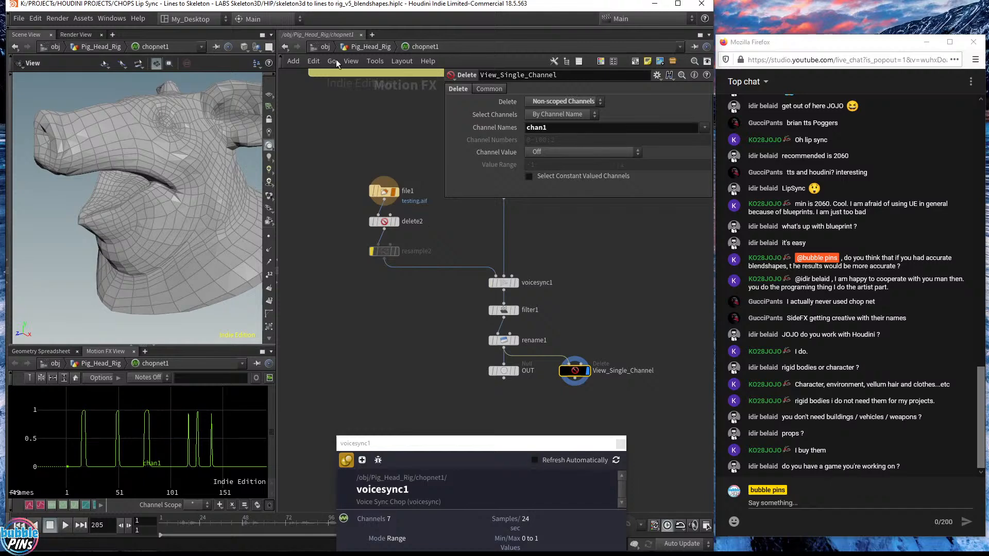
pyautogui.click(371, 47)
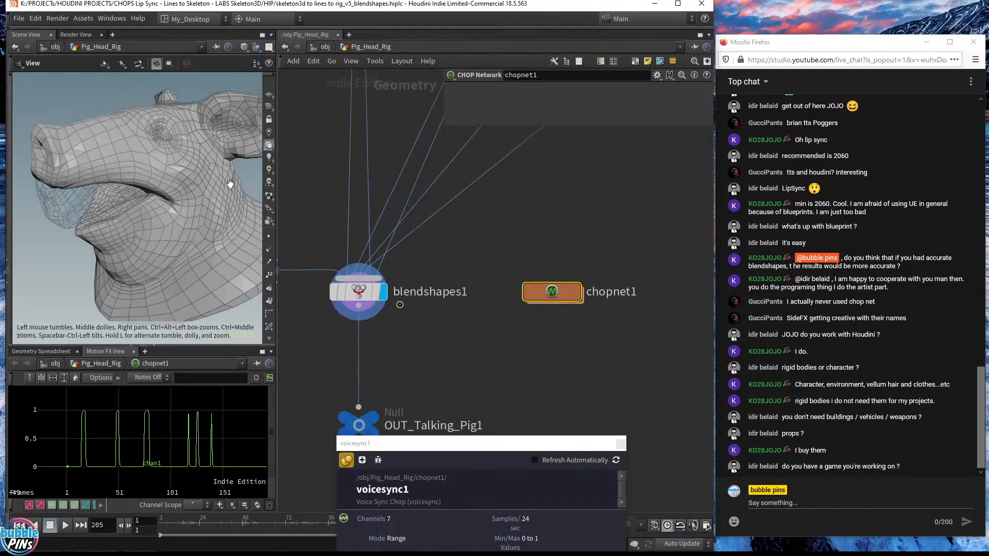
# Close the voicesync1 node info and play the pig head animation, stopping at frame 224.
pyautogui.click(620, 445)
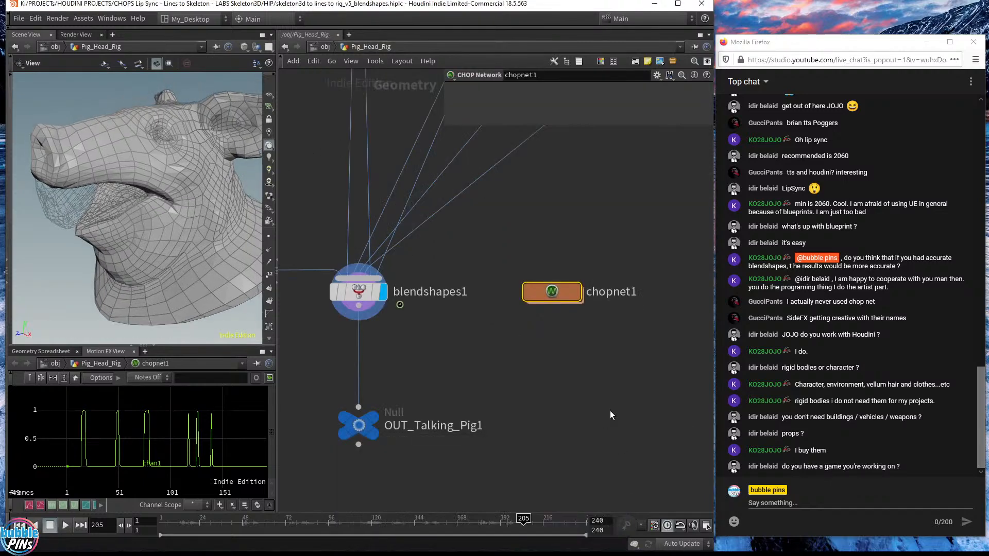
pyautogui.press('Up')
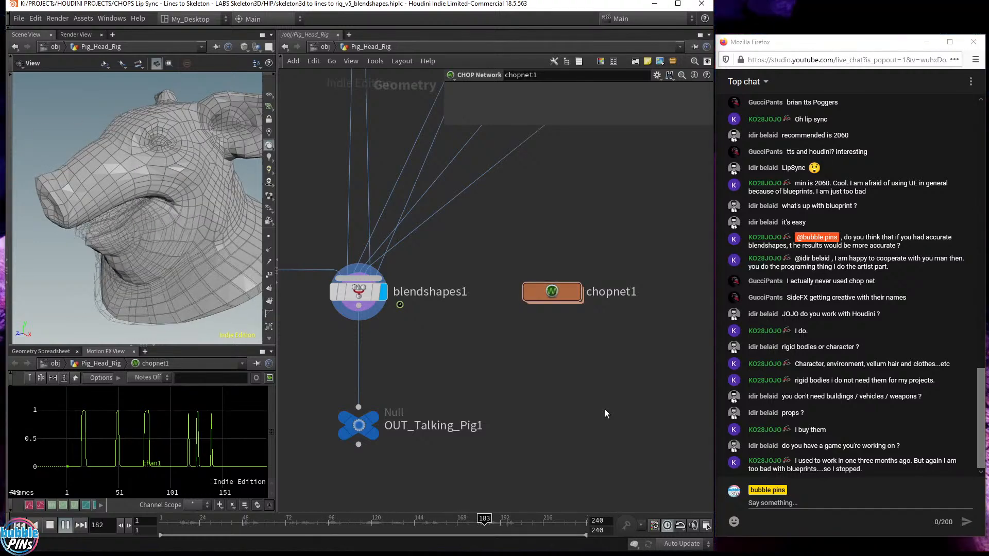
pyautogui.press('Up')
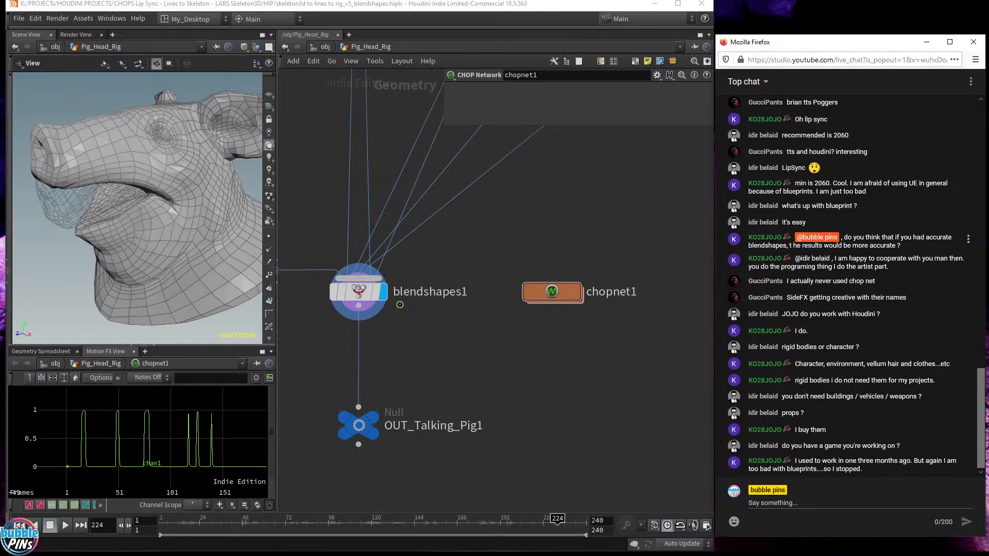
# Read back through the live chat messages about Unreal Engine, PC specs and lip sync.
pyautogui.scroll(5, 964, 193)
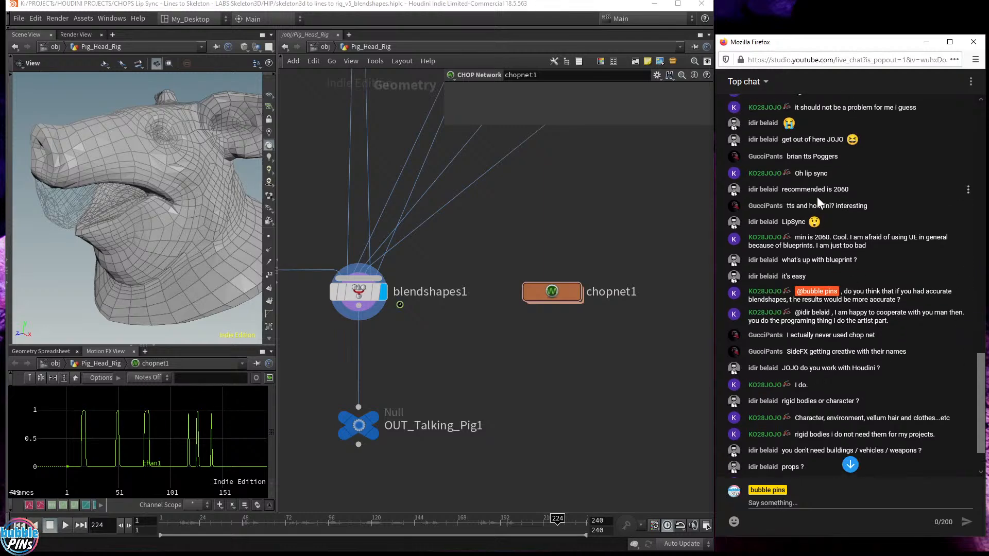
pyautogui.scroll(5, 820, 310)
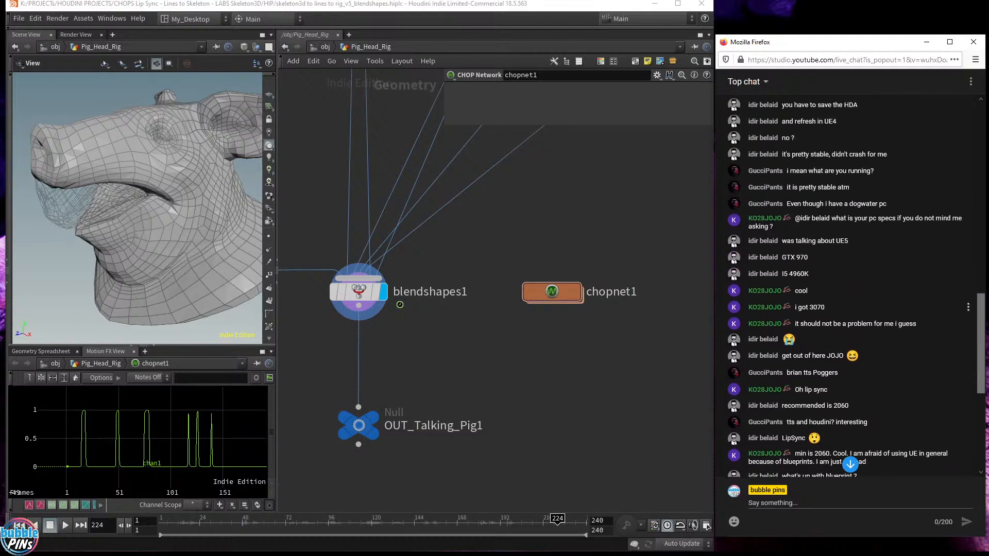
pyautogui.scroll(-2, 820, 309)
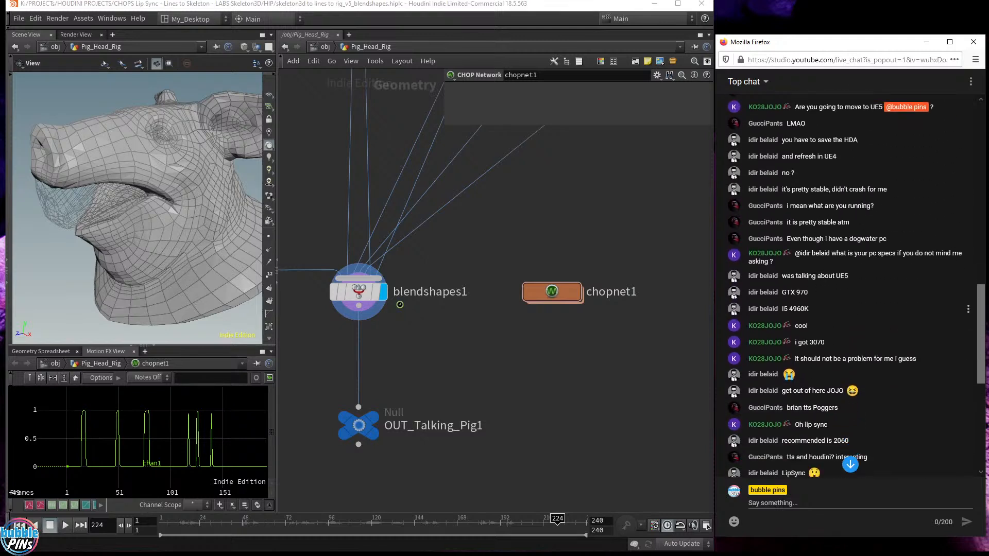
pyautogui.moveTo(797, 241); pyautogui.dragTo(787, 258)
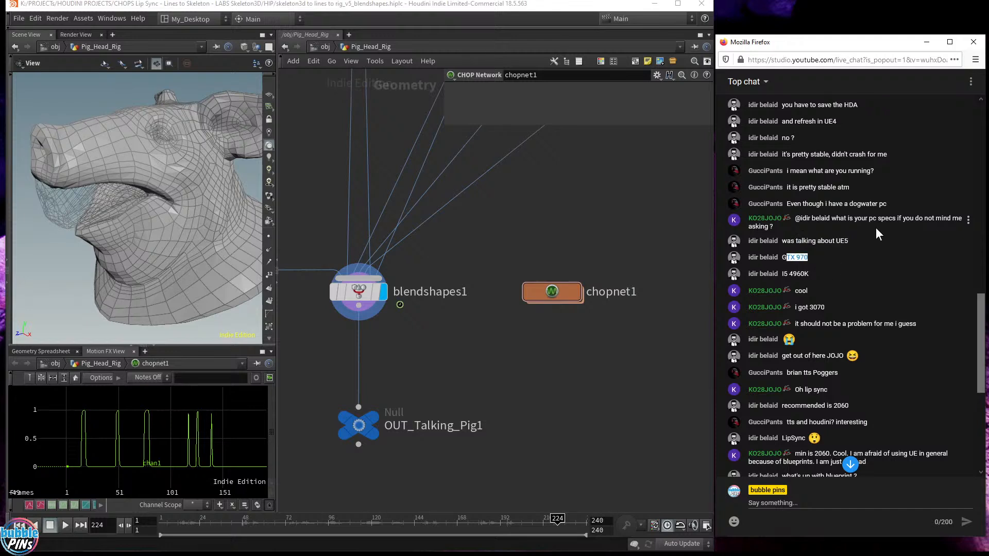
pyautogui.click(814, 247)
pyautogui.moveTo(787, 241); pyautogui.dragTo(879, 245)
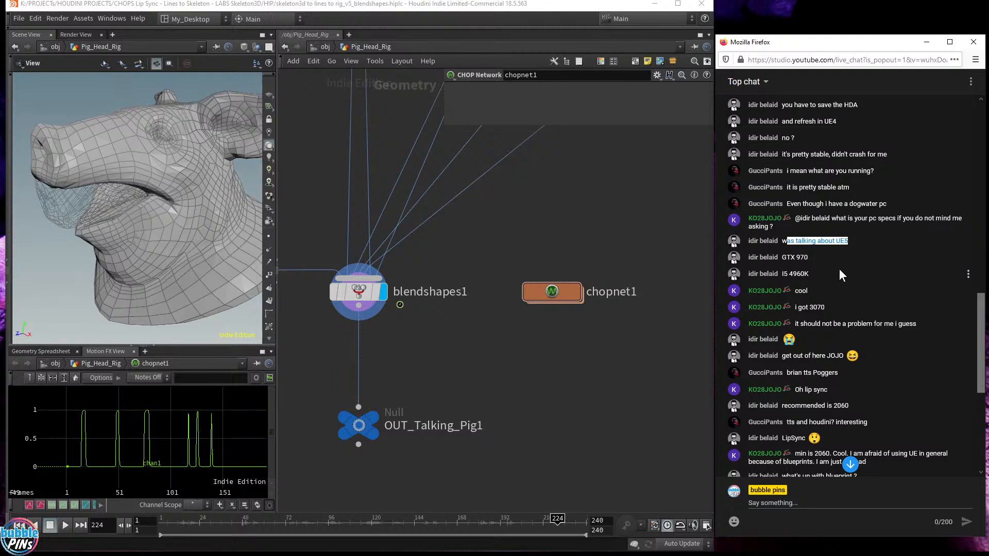
pyautogui.moveTo(802, 121); pyautogui.dragTo(854, 128)
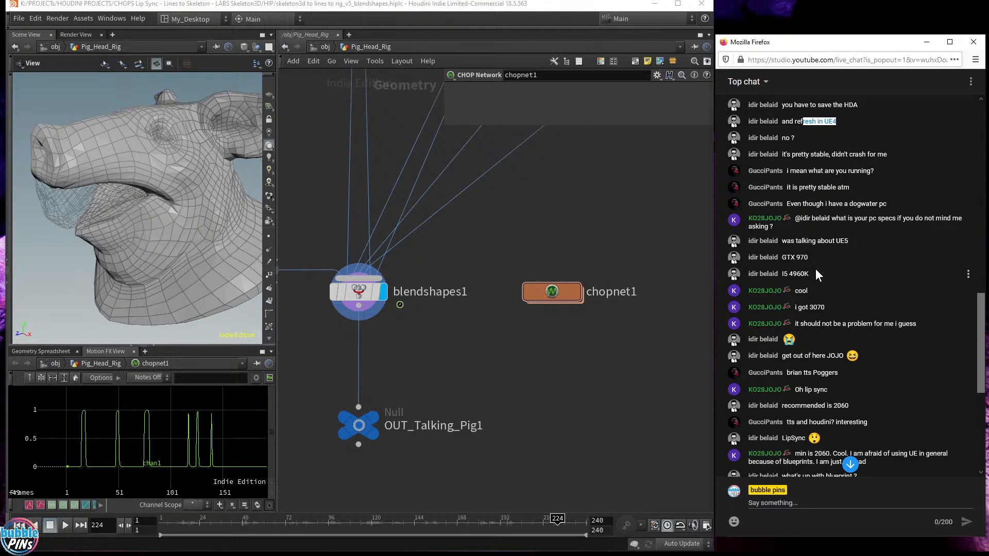
pyautogui.moveTo(781, 256); pyautogui.dragTo(833, 258)
pyautogui.moveTo(803, 356); pyautogui.dragTo(871, 353)
pyautogui.click(893, 364)
pyautogui.doubleClick(818, 308)
pyautogui.moveTo(791, 372); pyautogui.dragTo(835, 373)
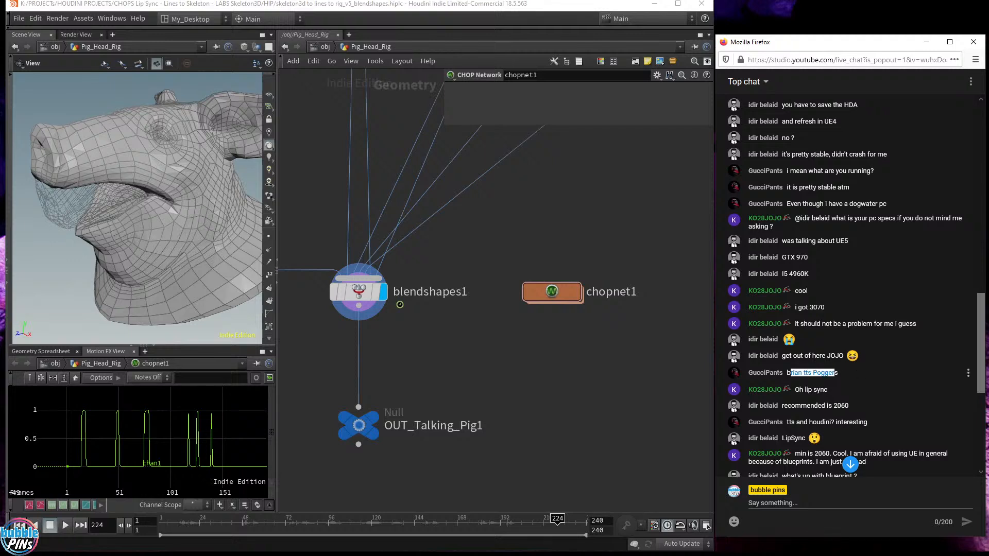
pyautogui.click(870, 377)
pyautogui.moveTo(790, 372); pyautogui.dragTo(860, 393)
pyautogui.click(853, 376)
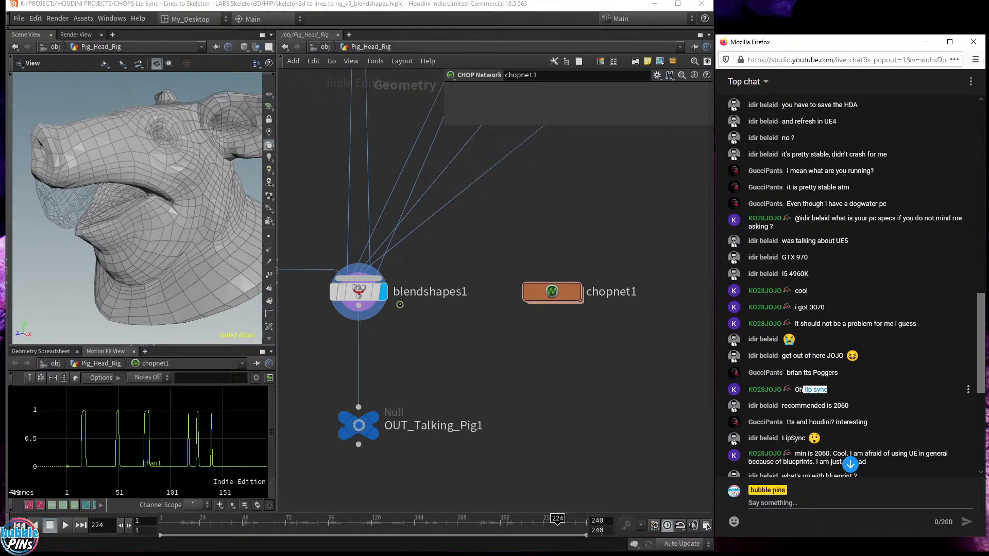
# Enter chopnet1 and show the parameters of voicesync1.
pyautogui.moveTo(507, 348); pyautogui.dragTo(599, 313, button='middle')
pyautogui.doubleClick(574, 307)
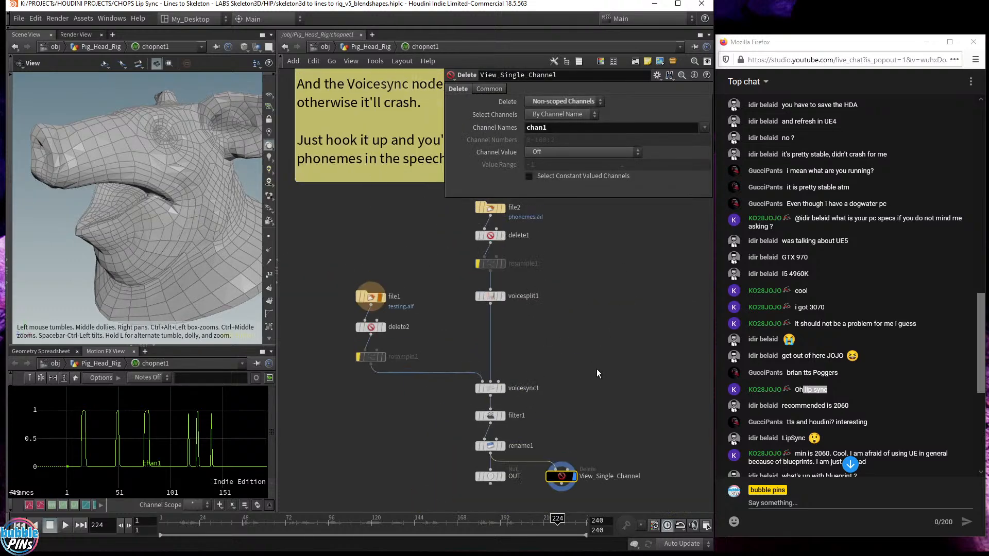
pyautogui.scroll(-3, 596, 373)
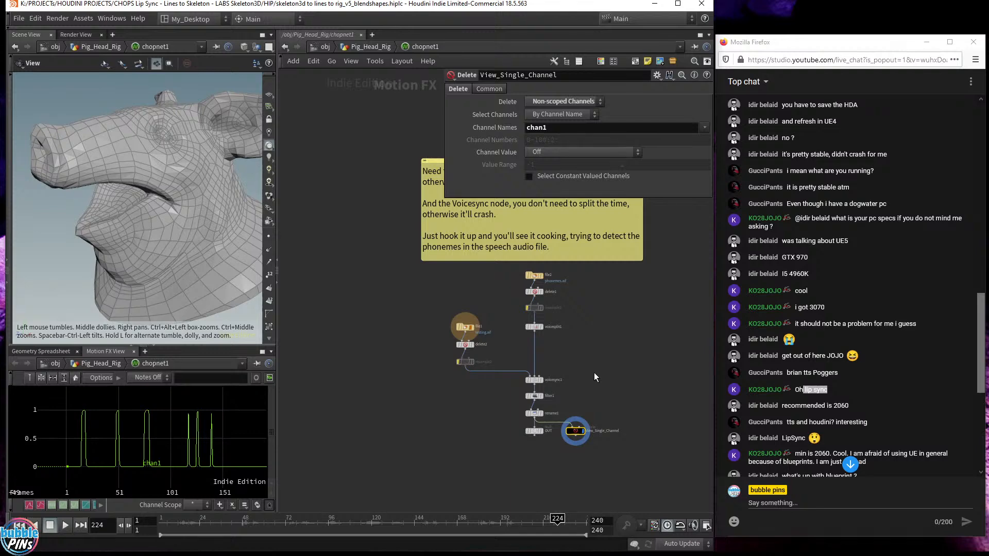
pyautogui.scroll(2, 594, 372)
pyautogui.scroll(1, 594, 370)
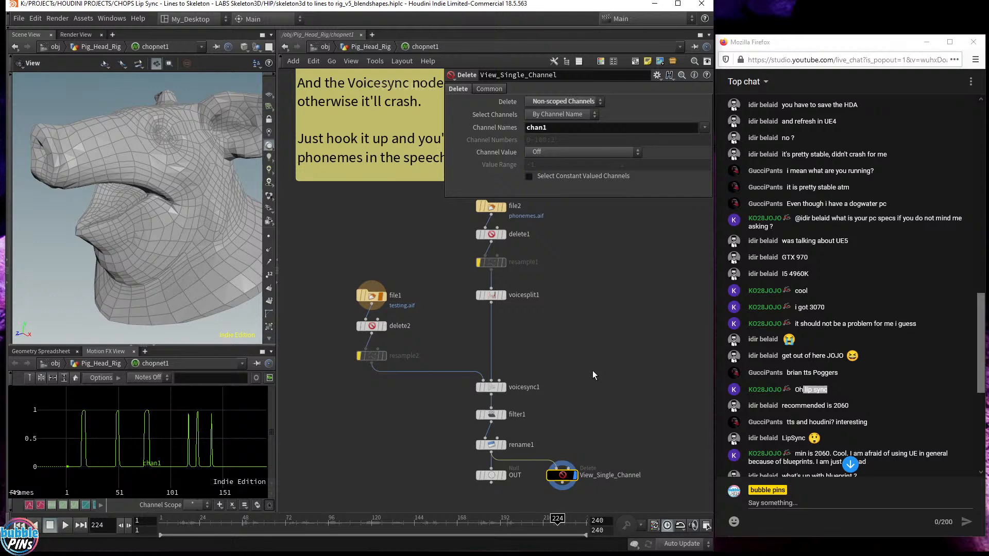
pyautogui.click(493, 387)
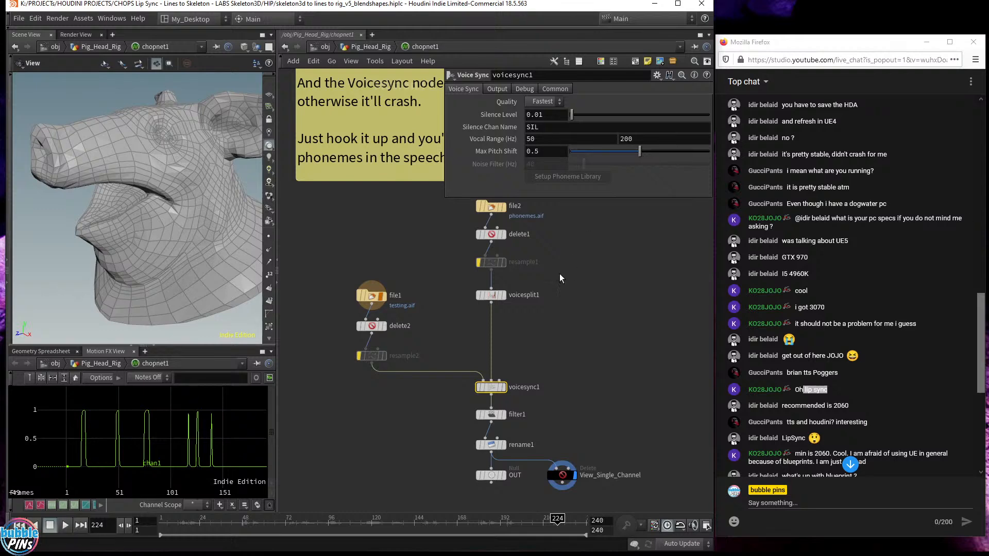
# Select file2, inspect its node info over the network and close it again.
pyautogui.moveTo(560, 274); pyautogui.dragTo(568, 320, button='middle')
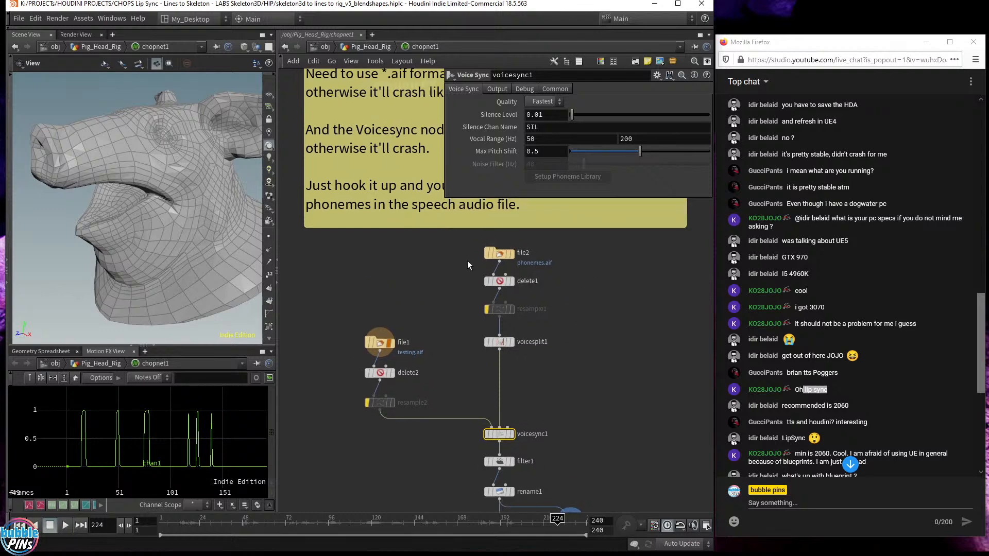
pyautogui.moveTo(462, 264); pyautogui.dragTo(592, 240)
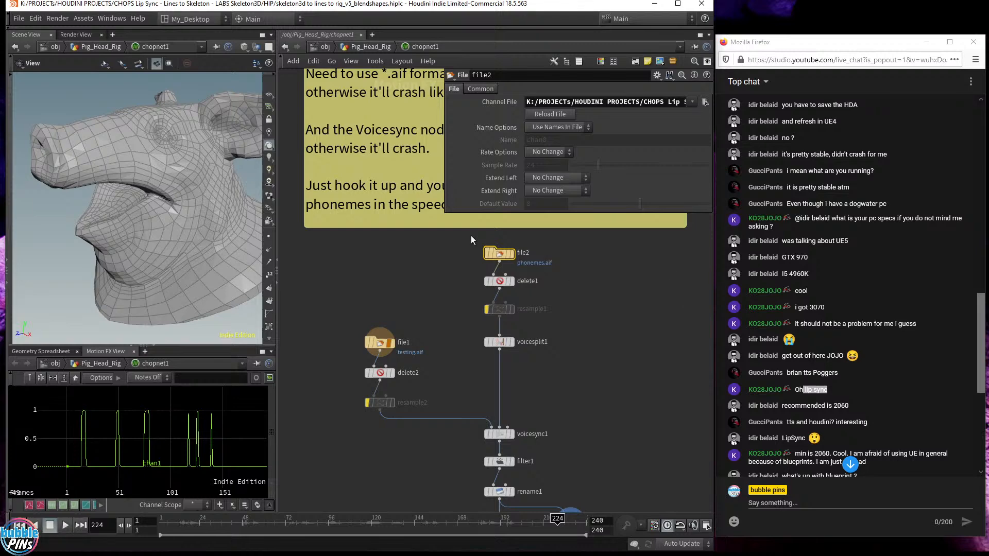
pyautogui.click(478, 253)
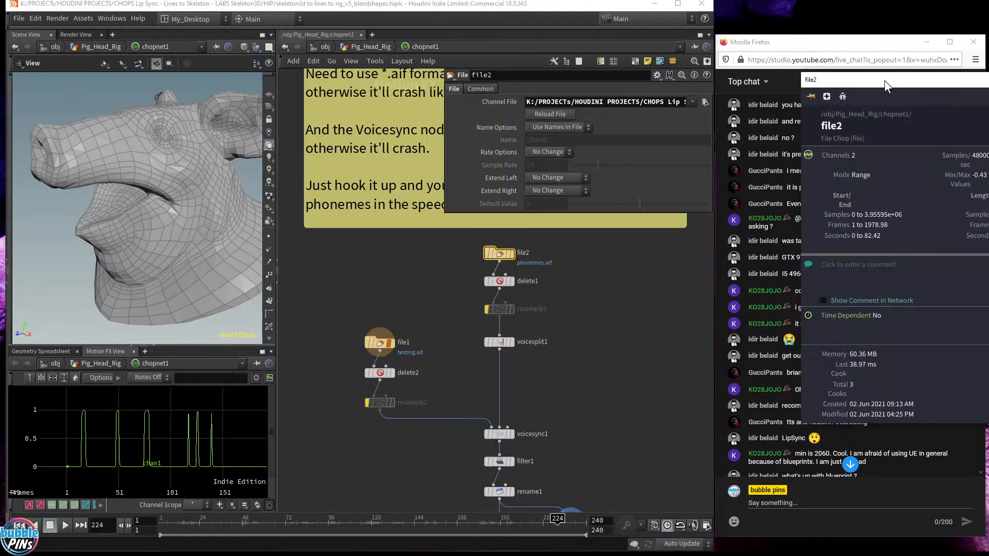
pyautogui.moveTo(885, 80); pyautogui.dragTo(499, 324)
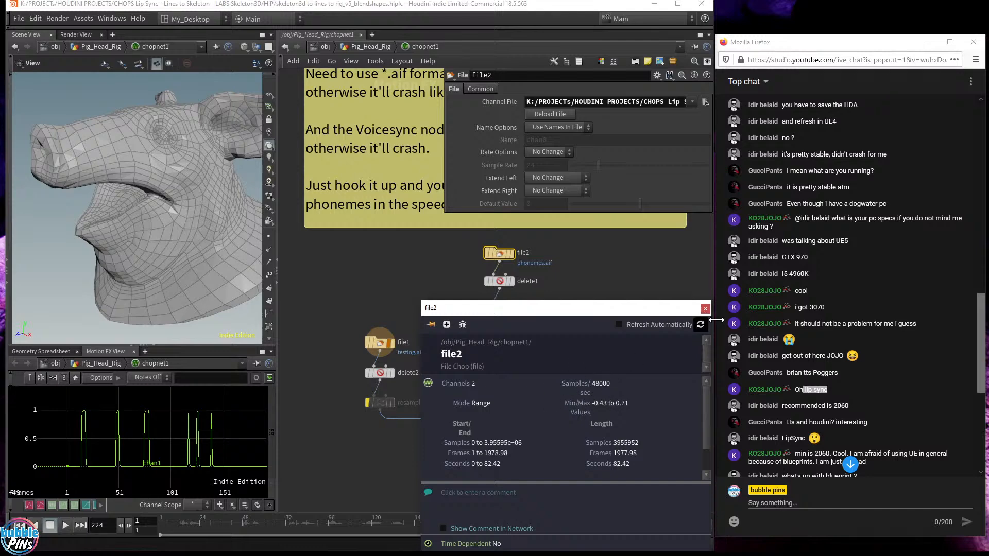
pyautogui.click(705, 308)
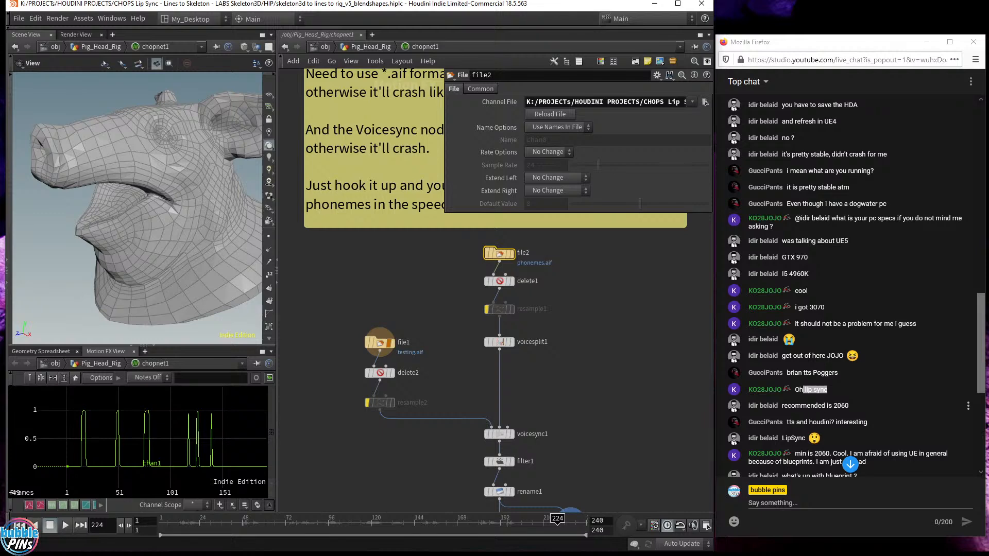
# Continue reading the live chat from the recommended graphics card to the messages about Unreal blueprints.
pyautogui.moveTo(787, 406); pyautogui.dragTo(873, 402)
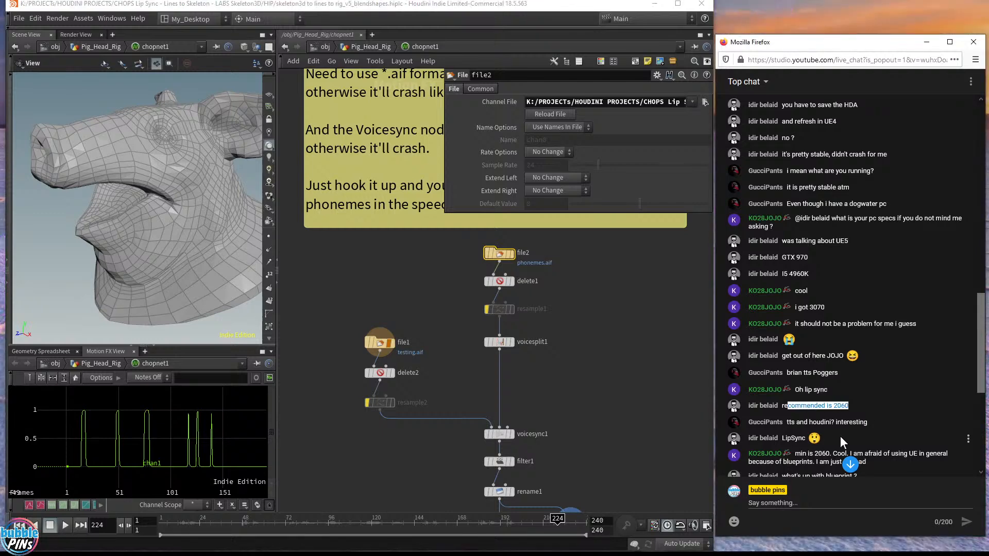
pyautogui.click(788, 423)
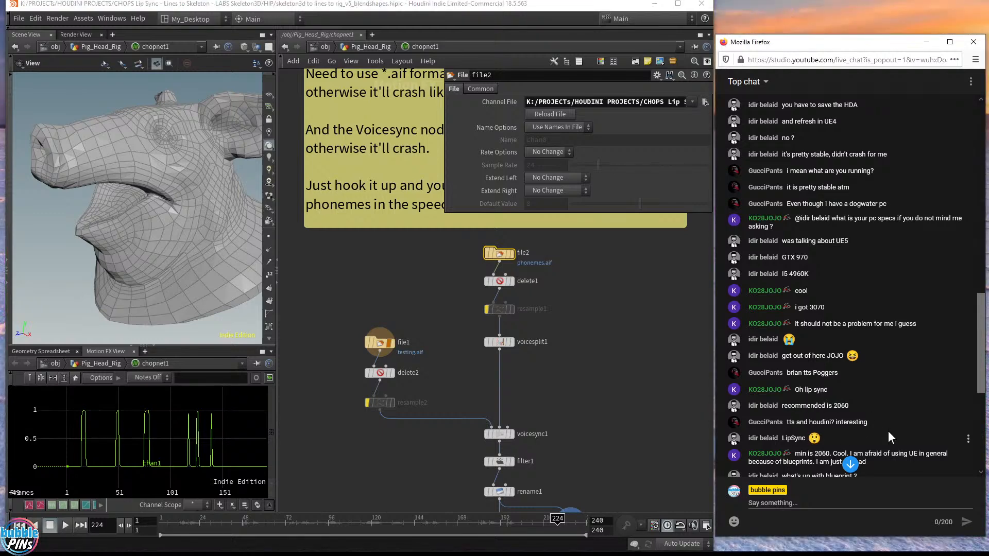
pyautogui.scroll(-2, 888, 431)
pyautogui.moveTo(801, 400); pyautogui.dragTo(853, 408)
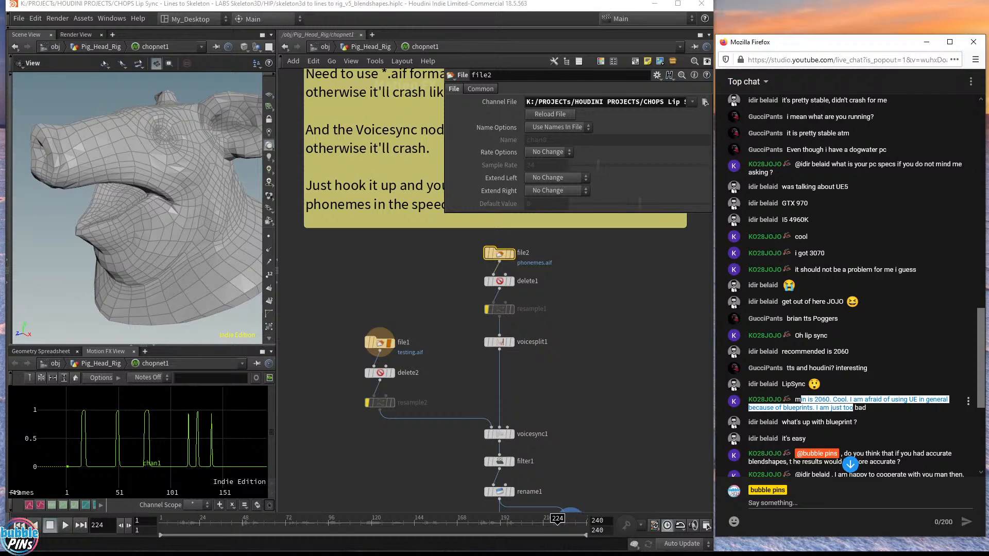
pyautogui.click(875, 409)
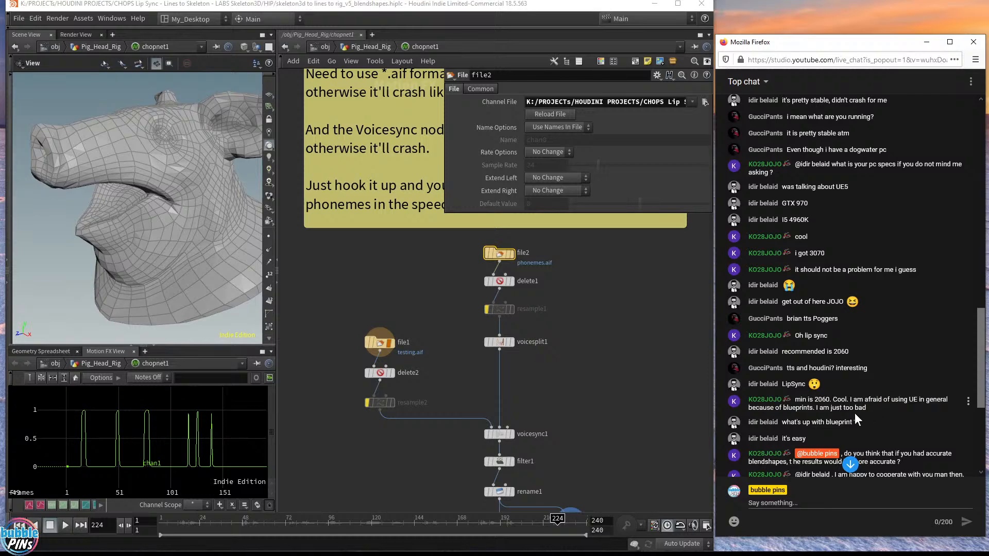
pyautogui.moveTo(801, 401); pyautogui.dragTo(874, 410)
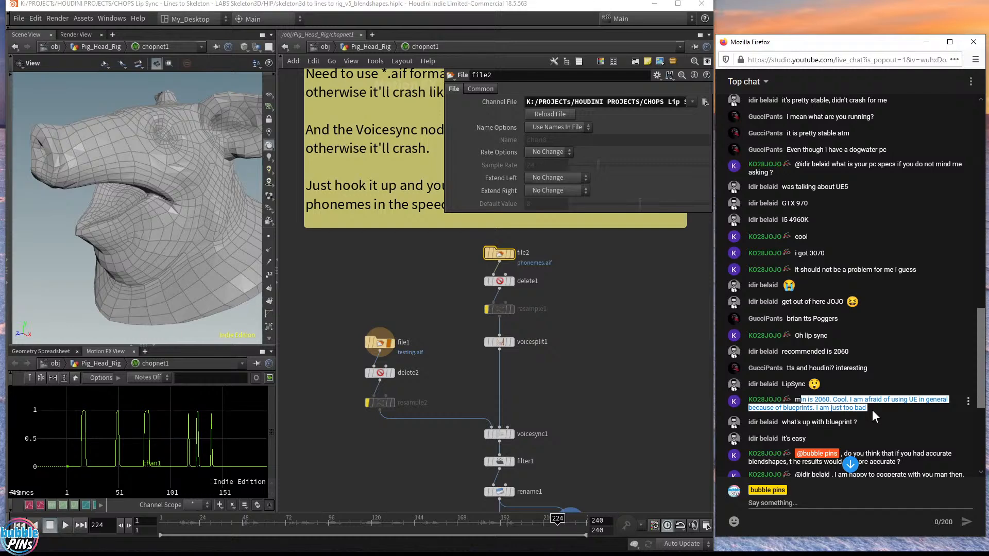
pyautogui.click(804, 400)
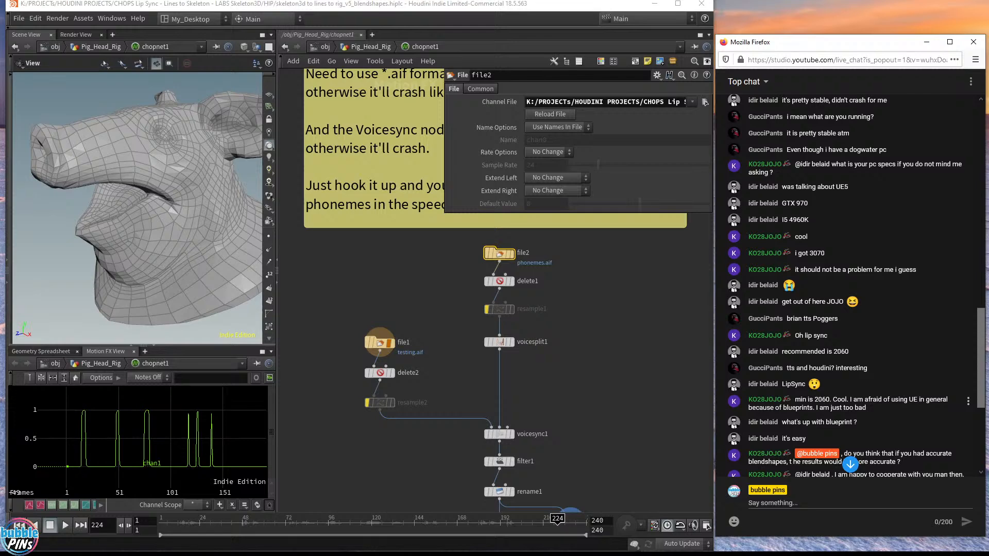
pyautogui.moveTo(803, 400); pyautogui.dragTo(875, 406)
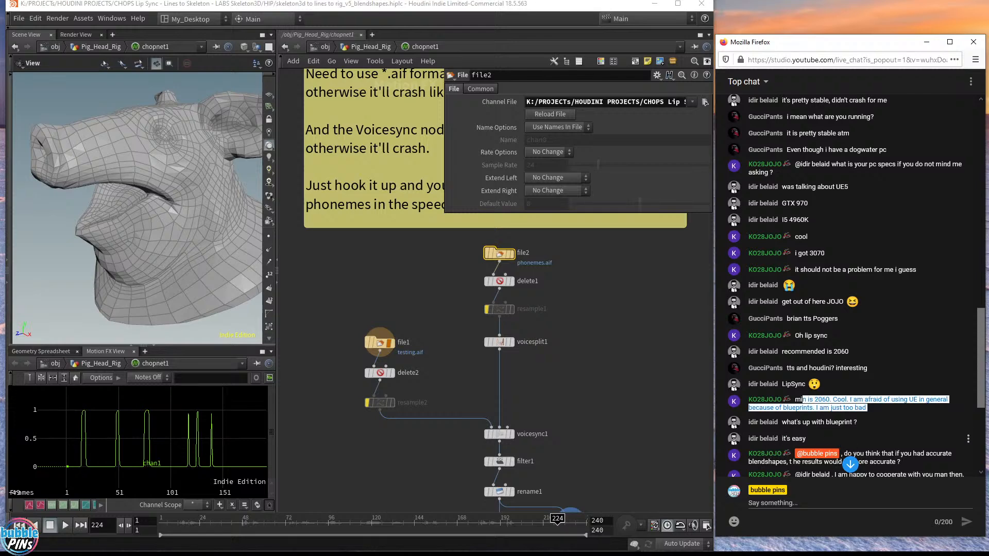
pyautogui.scroll(-2, 830, 428)
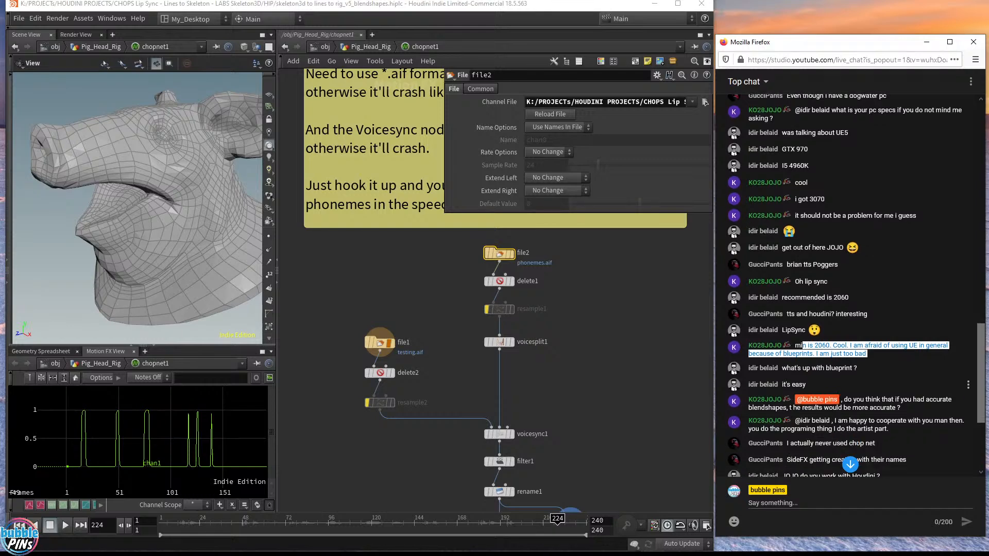
pyautogui.click(833, 387)
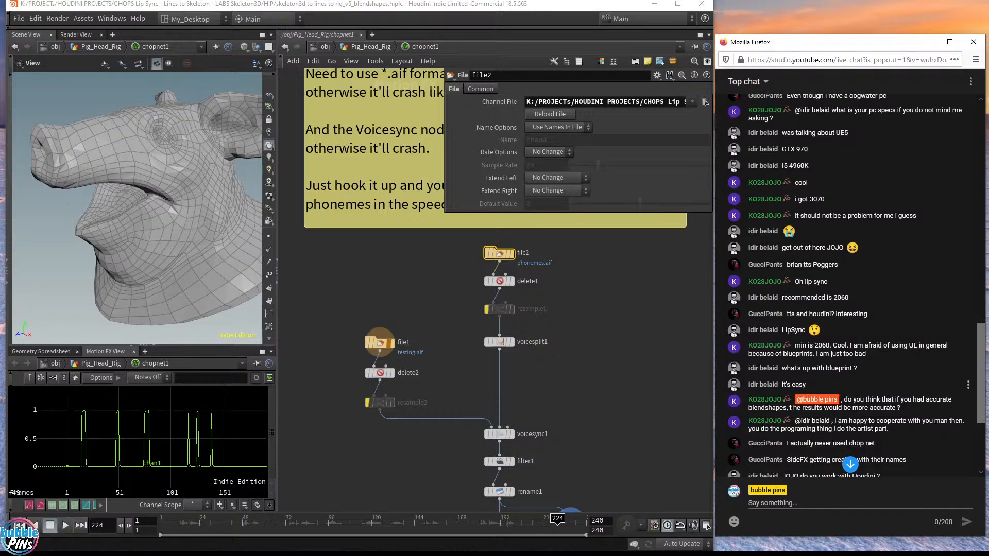
# Read the live chat question about accurate blendshapes and the following messages on cooperating and using chop net.
pyautogui.doubleClick(753, 385)
pyautogui.click(867, 384)
pyautogui.moveTo(844, 400); pyautogui.dragTo(934, 409)
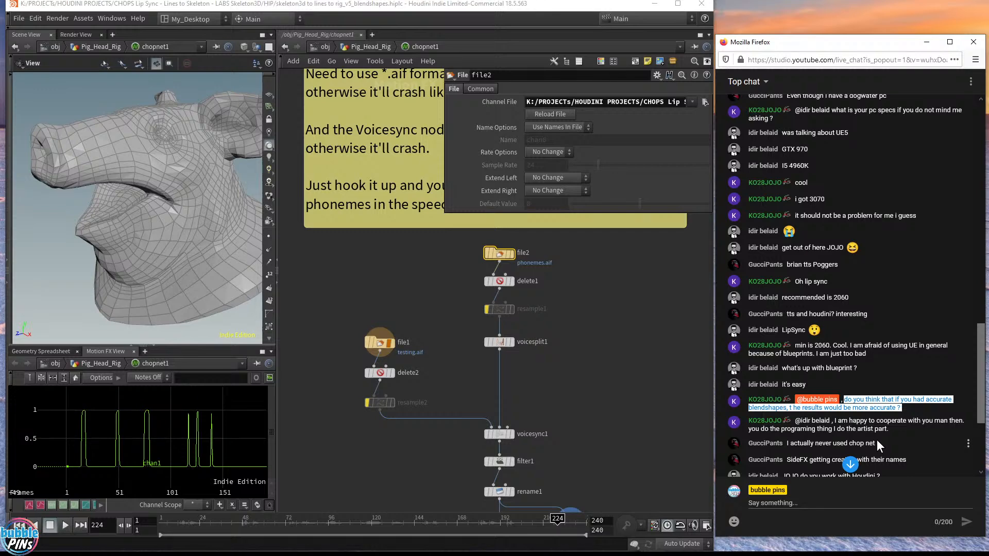
pyautogui.click(839, 433)
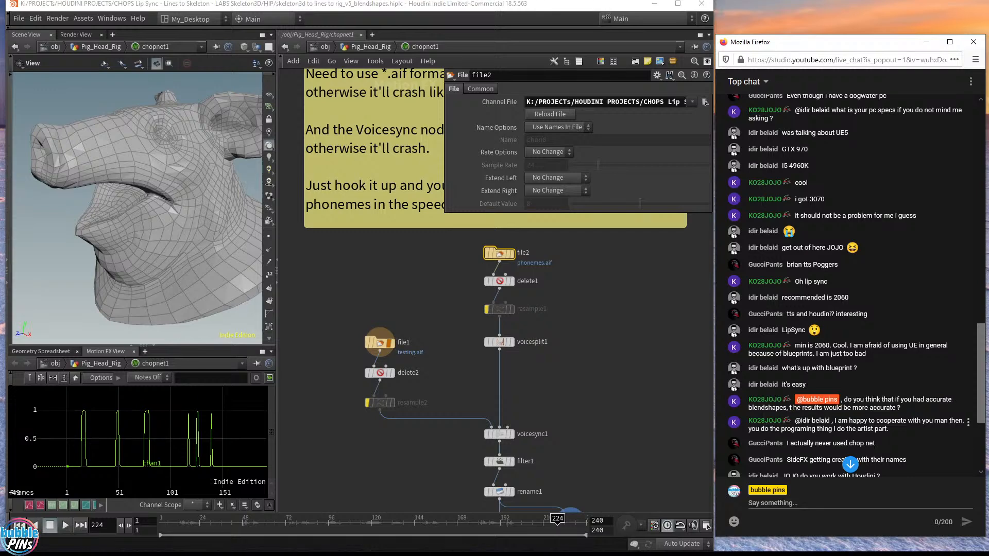
pyautogui.moveTo(841, 420); pyautogui.dragTo(895, 432)
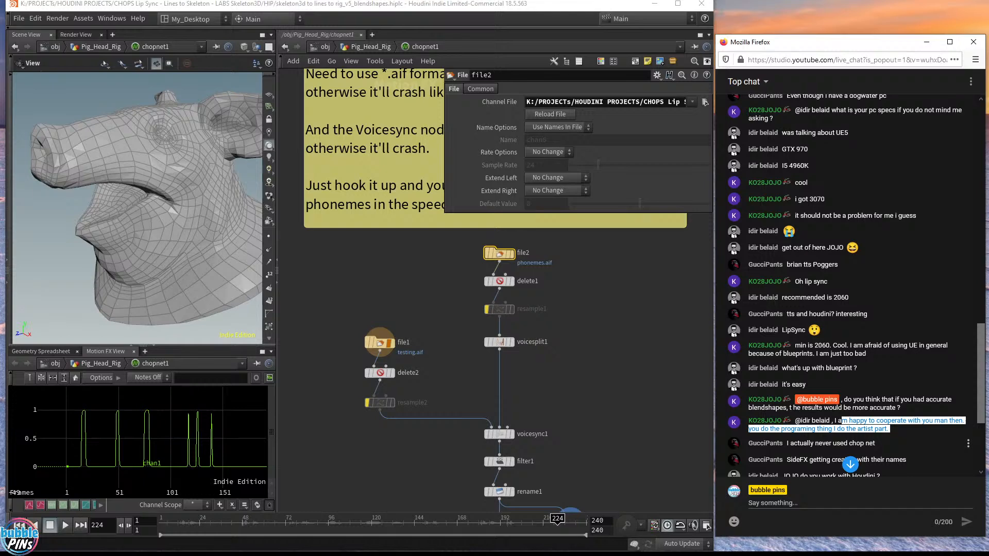
pyautogui.click(891, 434)
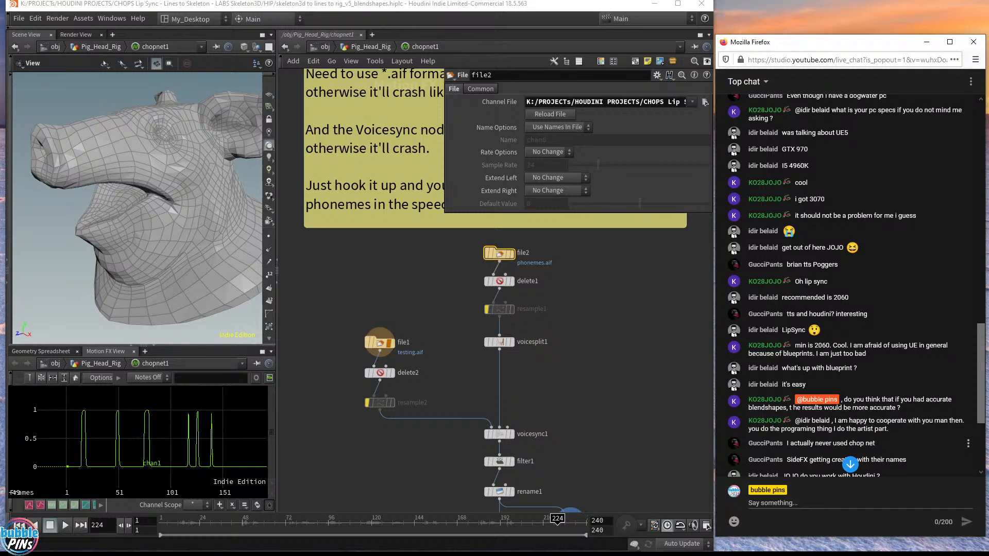
pyautogui.moveTo(793, 444); pyautogui.dragTo(893, 444)
pyautogui.scroll(-2, 901, 444)
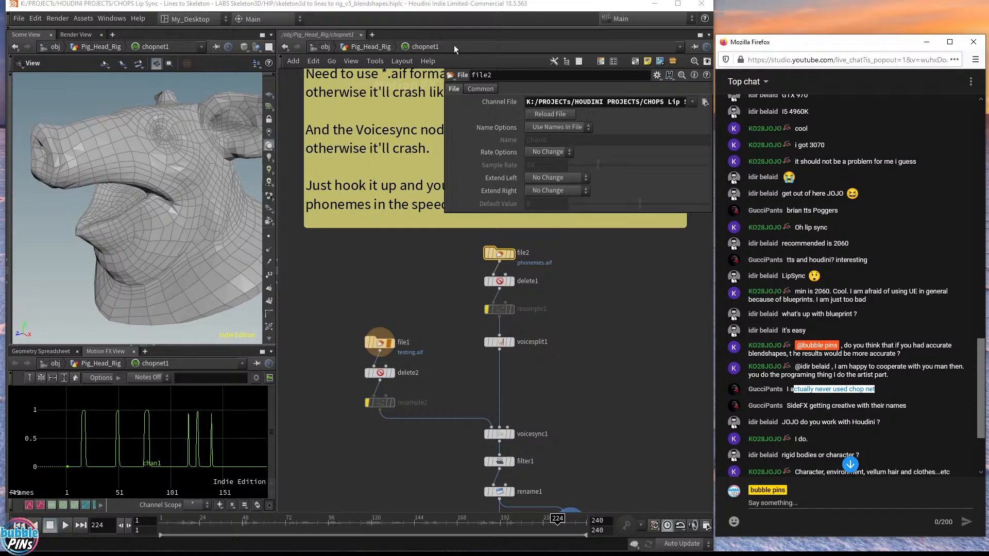
# Return from chopnet1 to the Pig_Head_Rig geometry network.
pyautogui.click(368, 47)
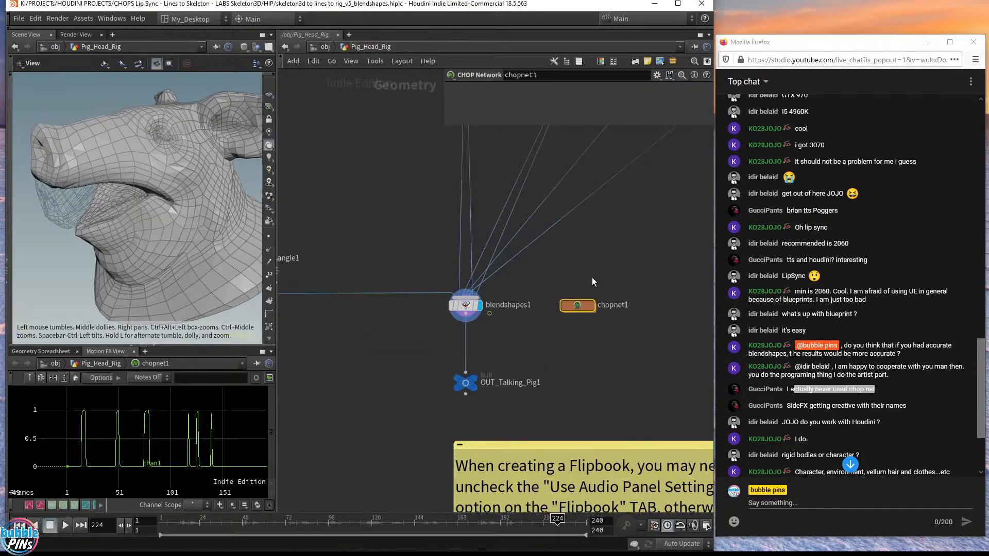
# Add a Sphere node below attribwrangle1 in the Pig_Head_Rig network and display it in the viewport.
pyautogui.scroll(-2, 592, 277)
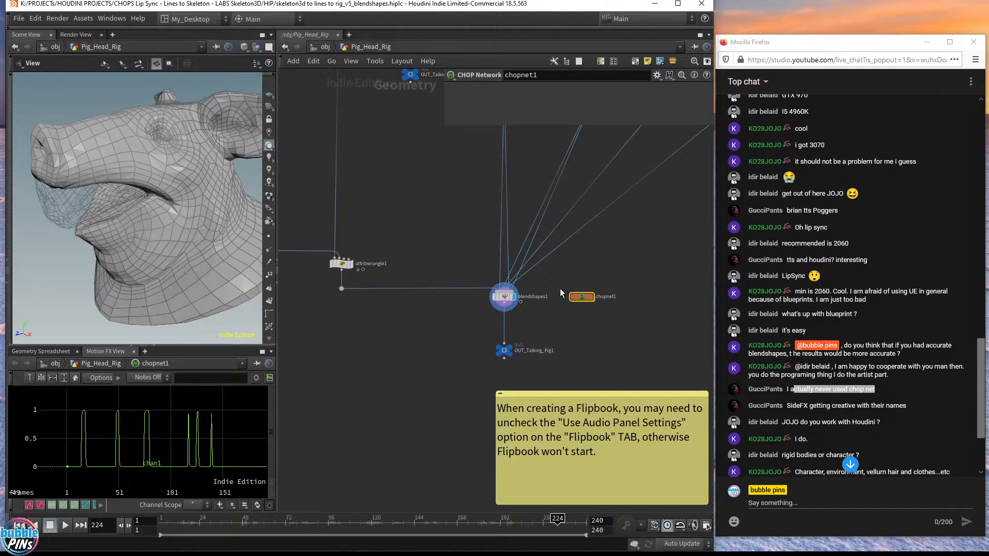
pyautogui.click(411, 434)
pyautogui.press('Tab')
pyautogui.write('sphe')
pyautogui.press('Return')
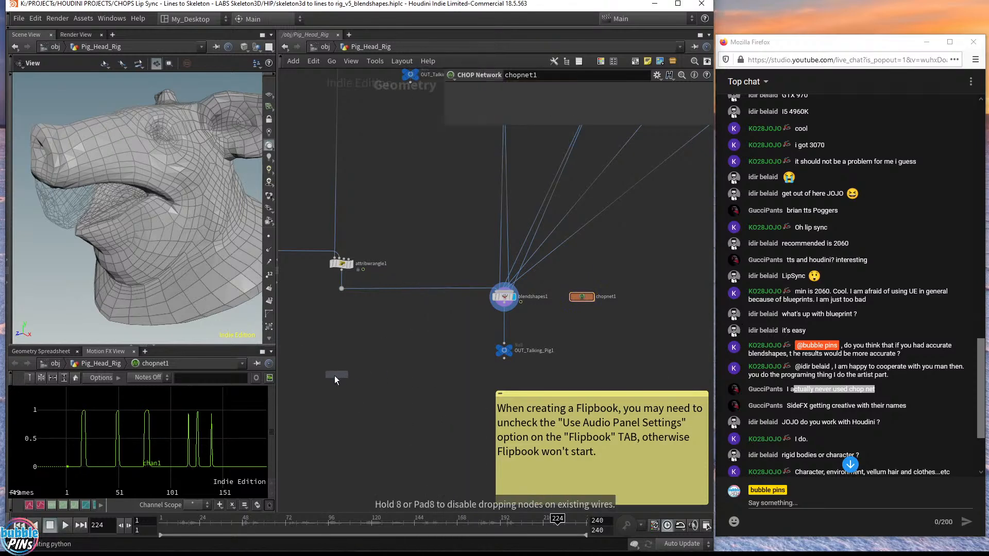
pyautogui.click(340, 389)
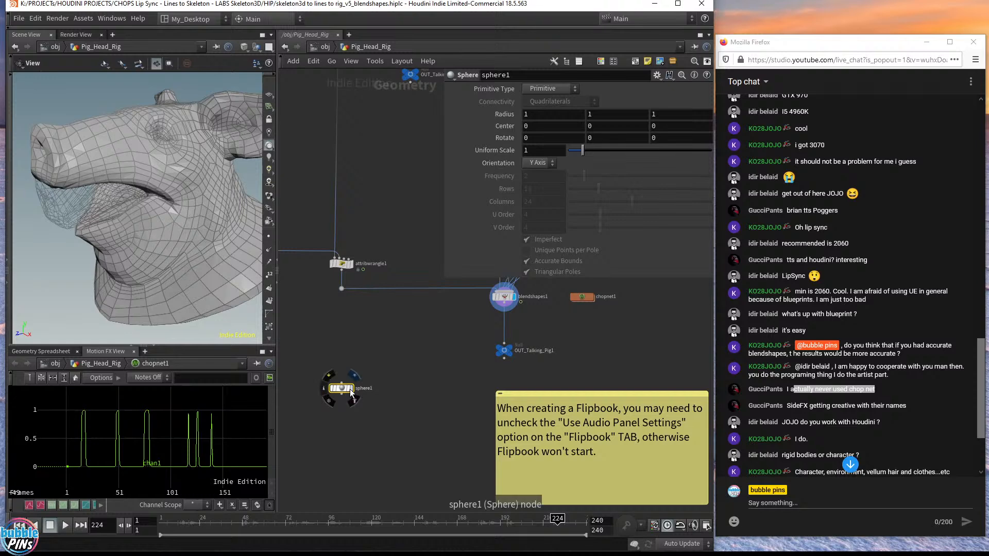
pyautogui.moveTo(362, 424); pyautogui.dragTo(404, 375, button='middle')
pyautogui.scroll(-8, 201, 186)
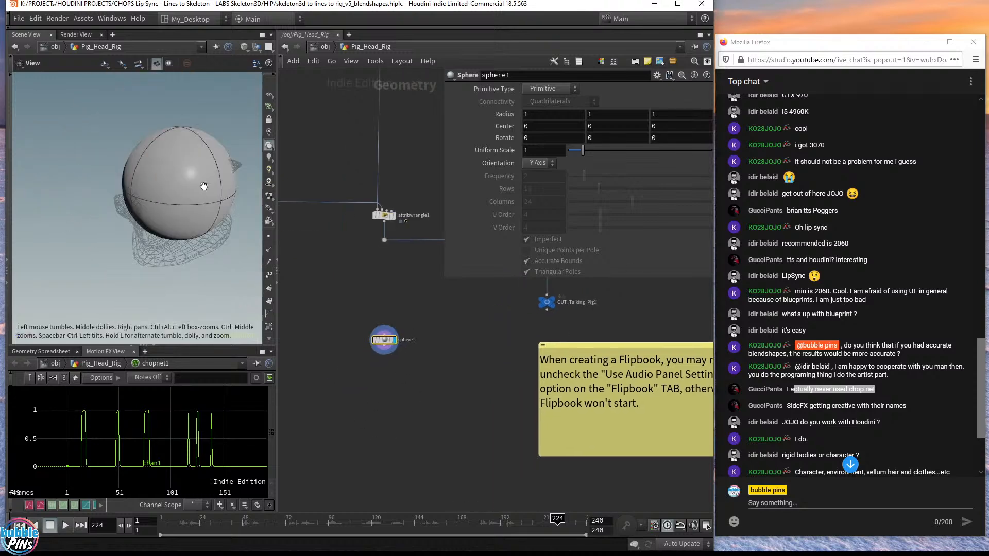
pyautogui.moveTo(190, 186); pyautogui.dragTo(142, 202, button='right')
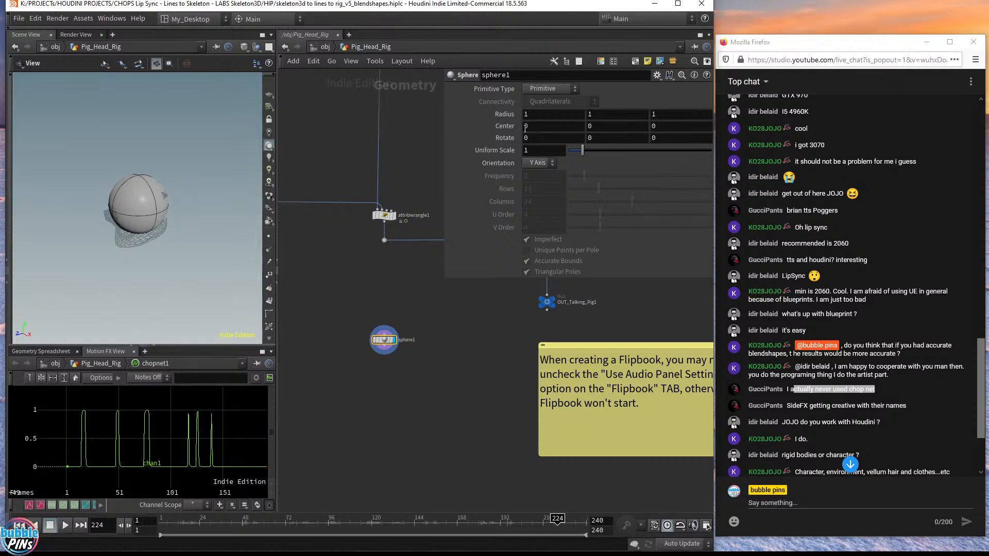
# Apply a Noise Motion FX effect to the sphere's Center Y parameter.
pyautogui.rightClick(543, 129)
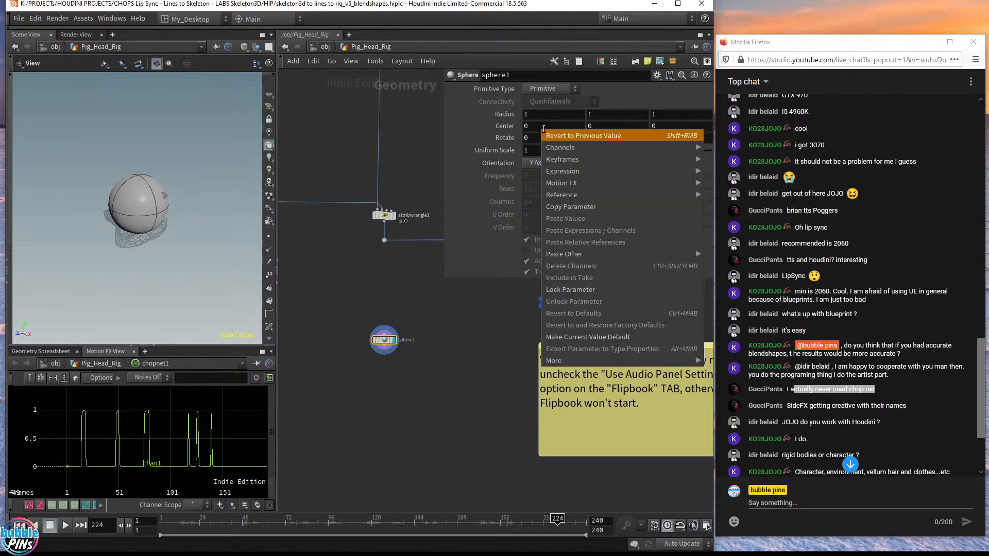
pyautogui.click(546, 134)
pyautogui.rightClick(611, 125)
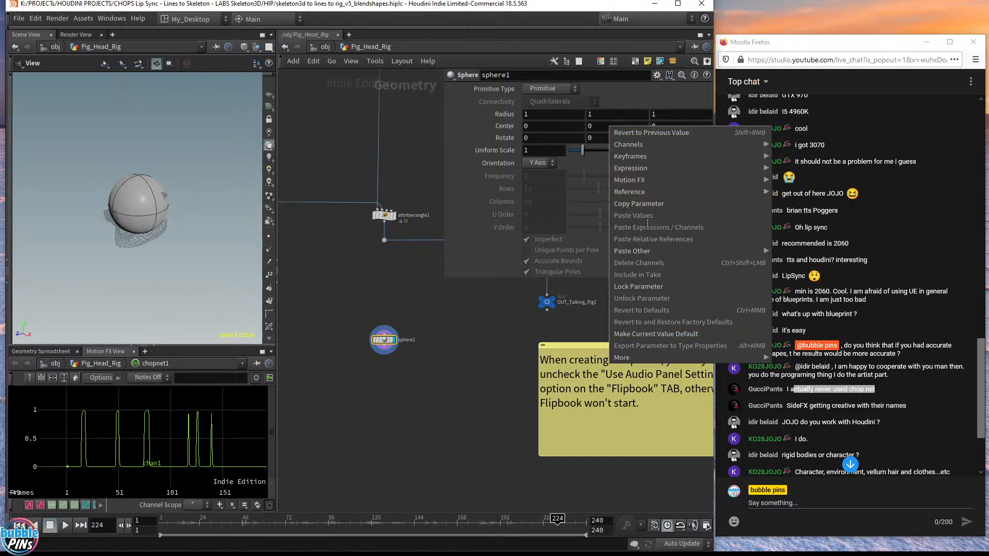
pyautogui.moveTo(638, 153)
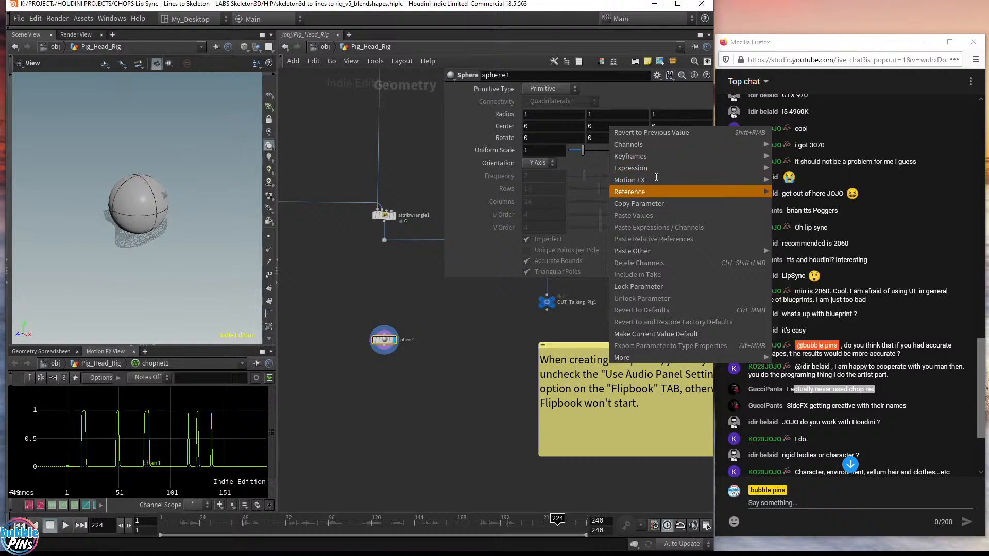
pyautogui.moveTo(656, 178)
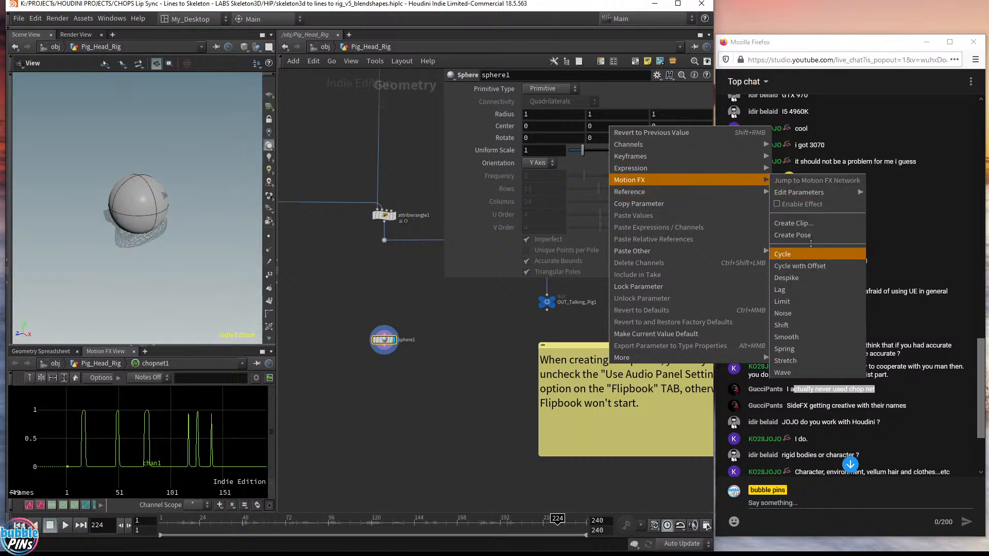
pyautogui.click(787, 312)
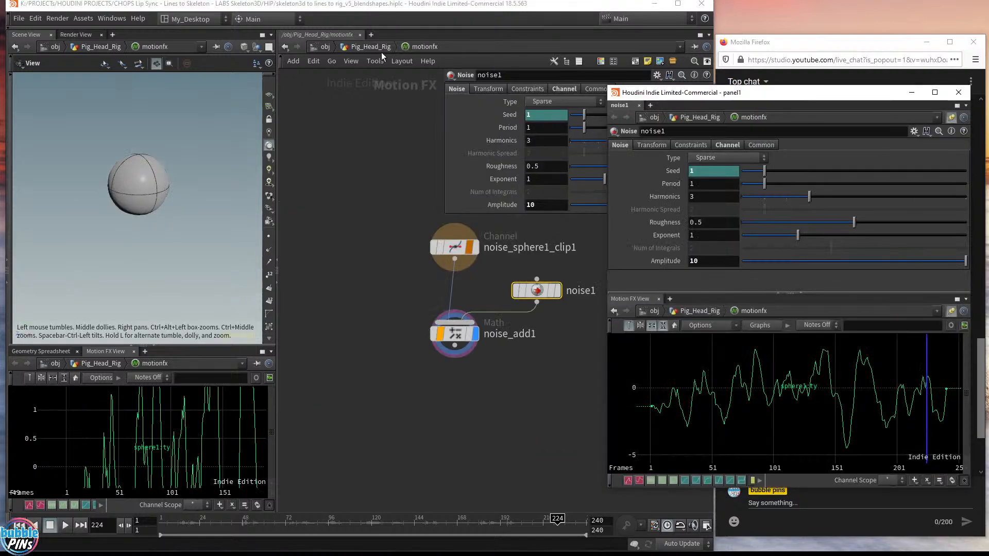
# Return to the Pig_Head_Rig network, locate sphere1 and play its noise-driven motion from the first frame.
pyautogui.click(381, 48)
pyautogui.press('f')
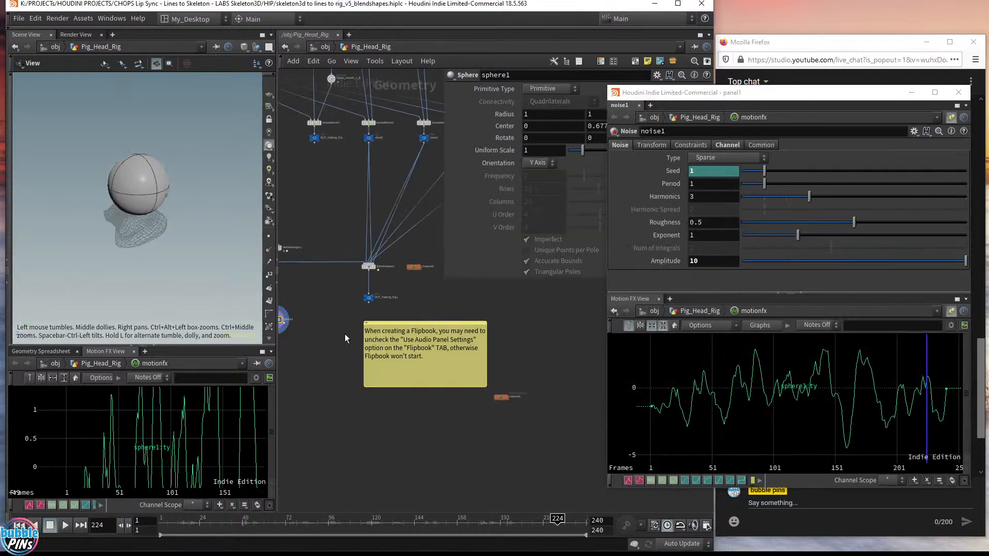
pyautogui.moveTo(354, 282); pyautogui.dragTo(353, 415)
pyautogui.scroll(5, 371, 436)
pyautogui.moveTo(381, 394); pyautogui.dragTo(426, 408, button='middle')
pyautogui.moveTo(413, 410); pyautogui.dragTo(300, 286)
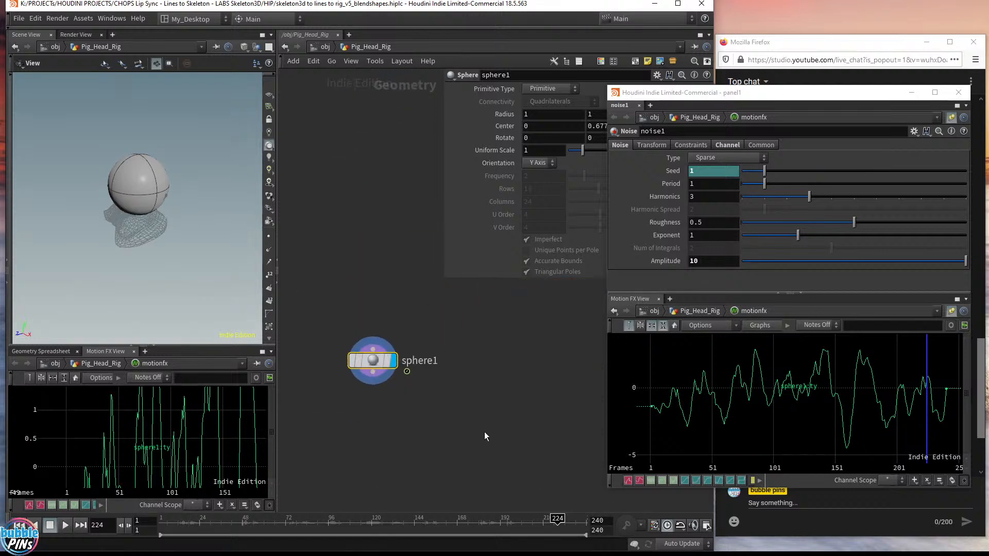
pyautogui.hotkey('ctrl', 'Up')
pyautogui.press('Up')
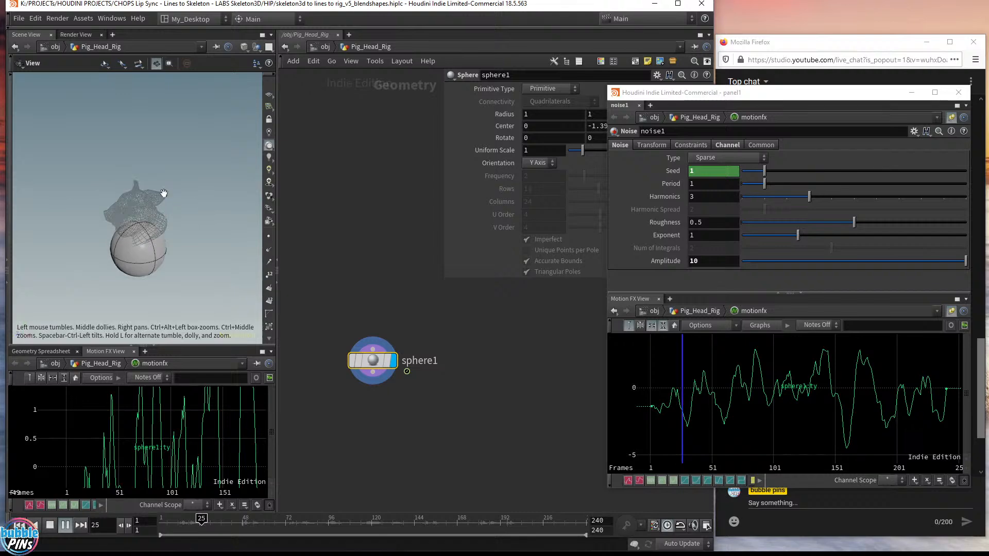
pyautogui.hotkey('ctrl', 'Up')
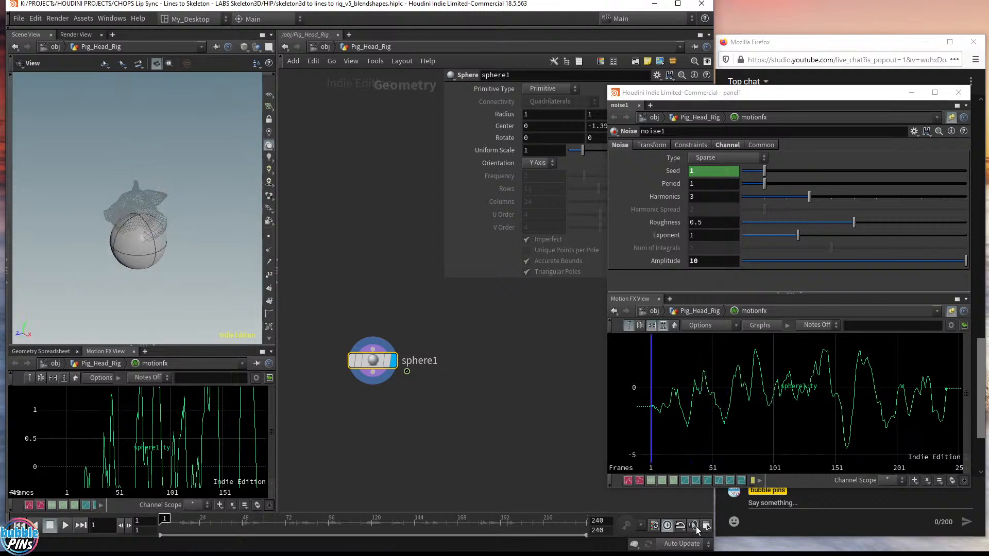
# Set the audio playback mode to Off, replay the sphere animation and return to the first frame.
pyautogui.click(694, 525)
pyautogui.click(624, 397)
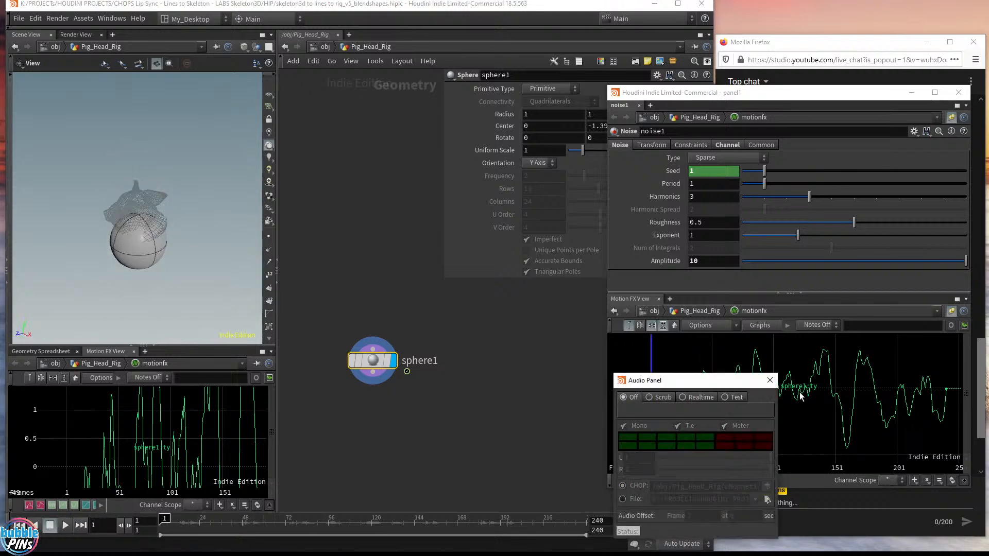
pyautogui.click(770, 380)
pyautogui.press('Up')
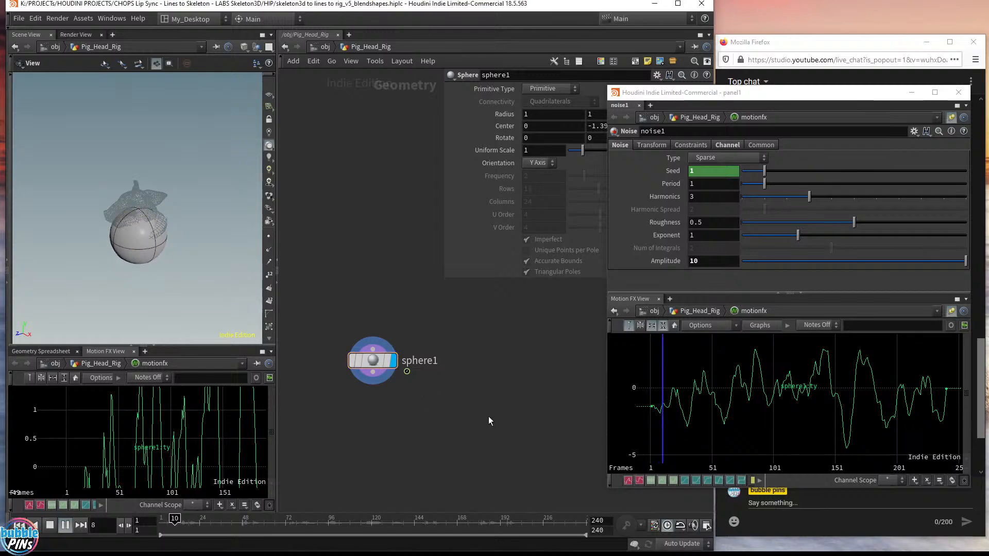
pyautogui.hotkey('ctrl', 'Up')
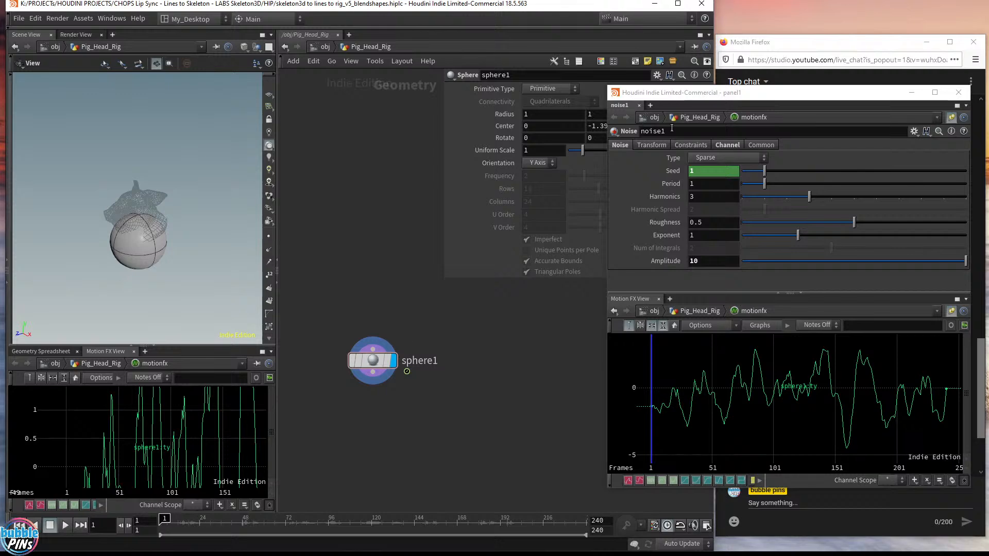
# Close the floating noise1 parameter window and delete the sphere1 node.
pyautogui.moveTo(730, 93); pyautogui.dragTo(492, 89)
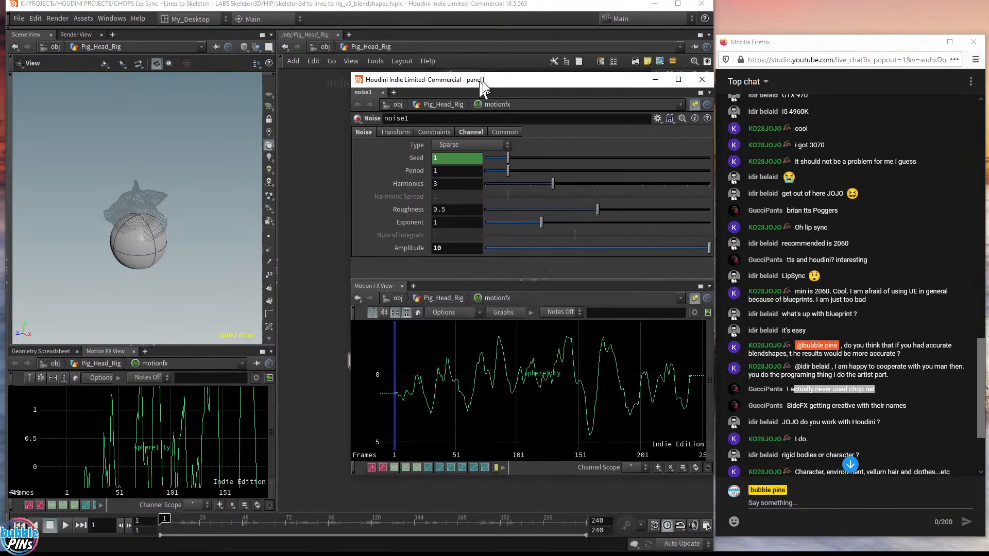
pyautogui.click(716, 81)
pyautogui.click(375, 361)
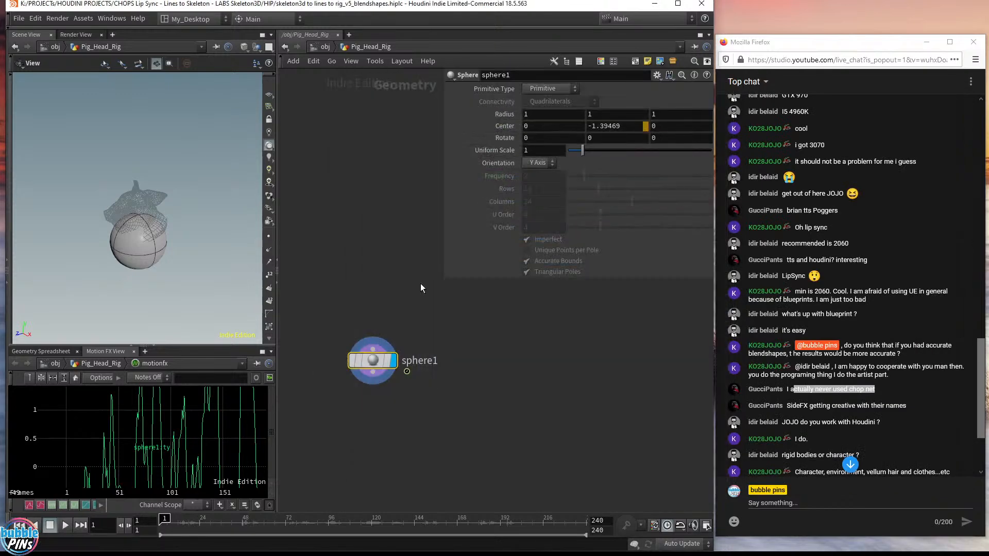
pyautogui.press('Delete')
# Enter chopnet1 beside the blendshapes1 node and select the voicesync1 node to show its parameters.
pyautogui.scroll(-4, 500, 237)
pyautogui.moveTo(512, 232); pyautogui.dragTo(462, 444, button='middle')
pyautogui.moveTo(532, 264); pyautogui.dragTo(521, 340, button='middle')
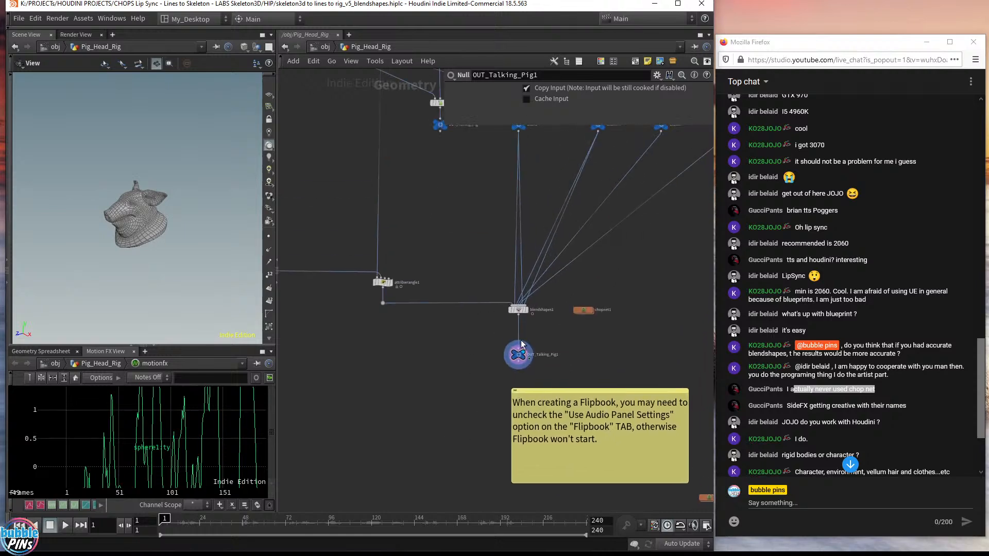
pyautogui.moveTo(631, 348); pyautogui.dragTo(567, 289)
pyautogui.scroll(5, 577, 299)
pyautogui.doubleClick(605, 338)
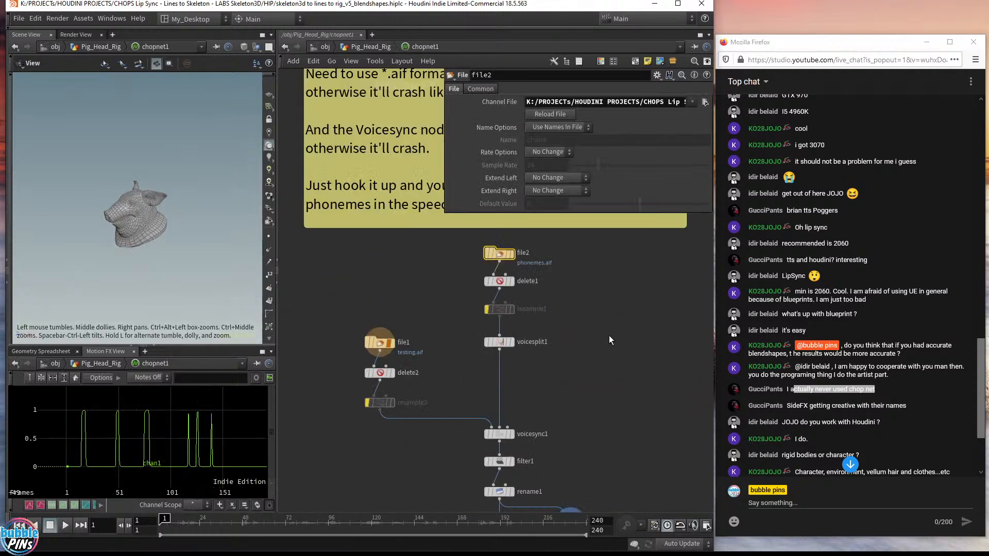
pyautogui.moveTo(603, 335); pyautogui.dragTo(600, 278, button='middle')
pyautogui.moveTo(576, 364); pyautogui.dragTo(478, 395)
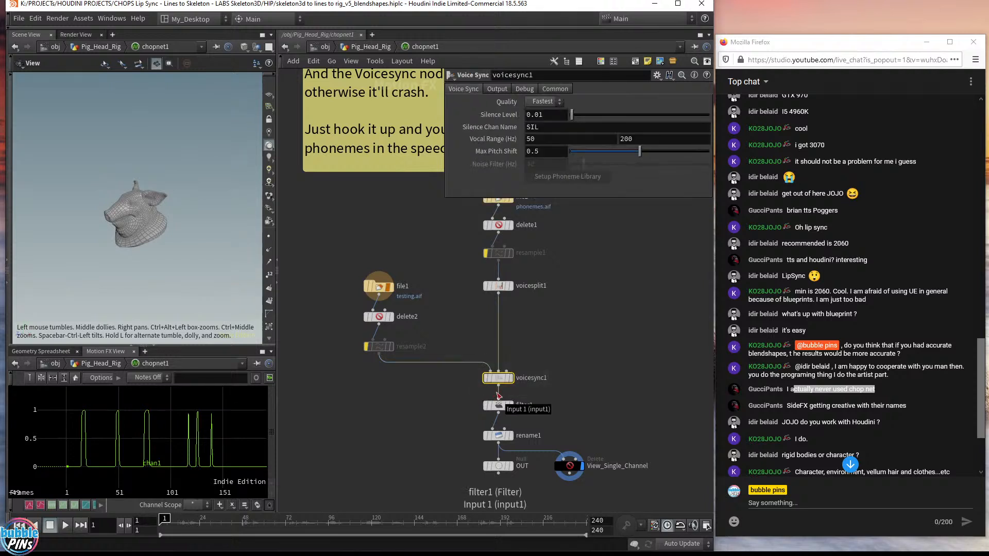
pyautogui.click(633, 367)
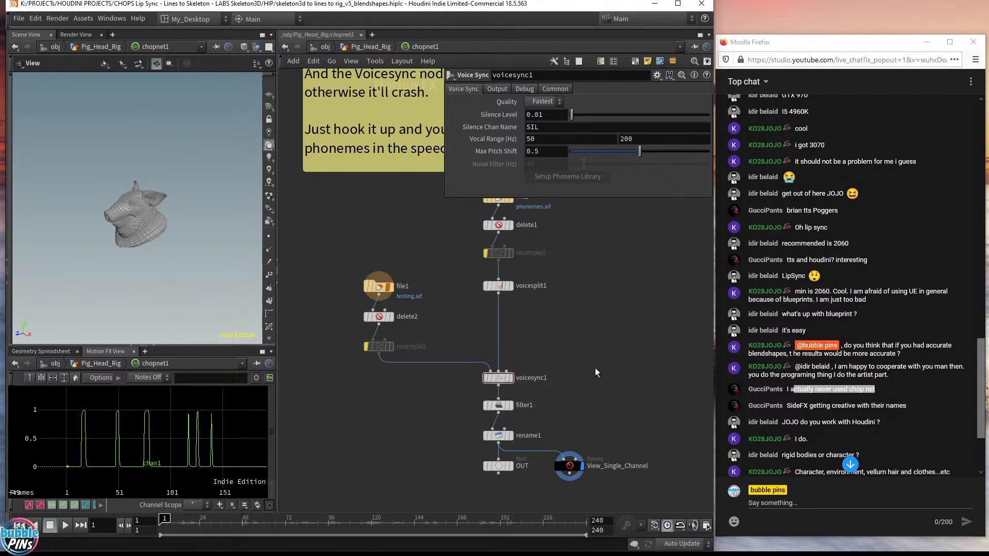
pyautogui.moveTo(595, 366); pyautogui.dragTo(456, 395)
# Read the live chat from the comment on SideFX's naming to the question about buildings, vehicles and weapons.
pyautogui.moveTo(792, 405); pyautogui.dragTo(953, 406)
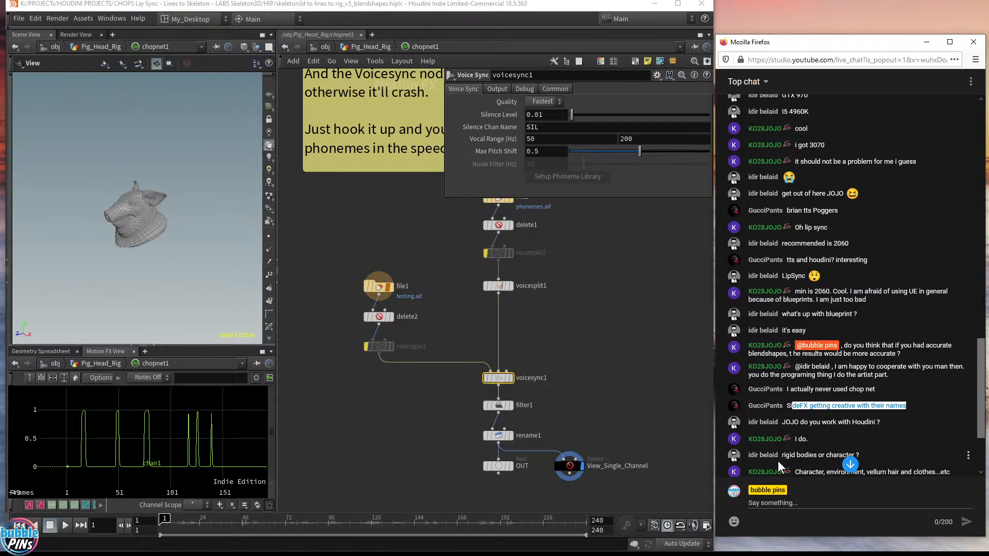
pyautogui.moveTo(785, 456); pyautogui.dragTo(901, 450)
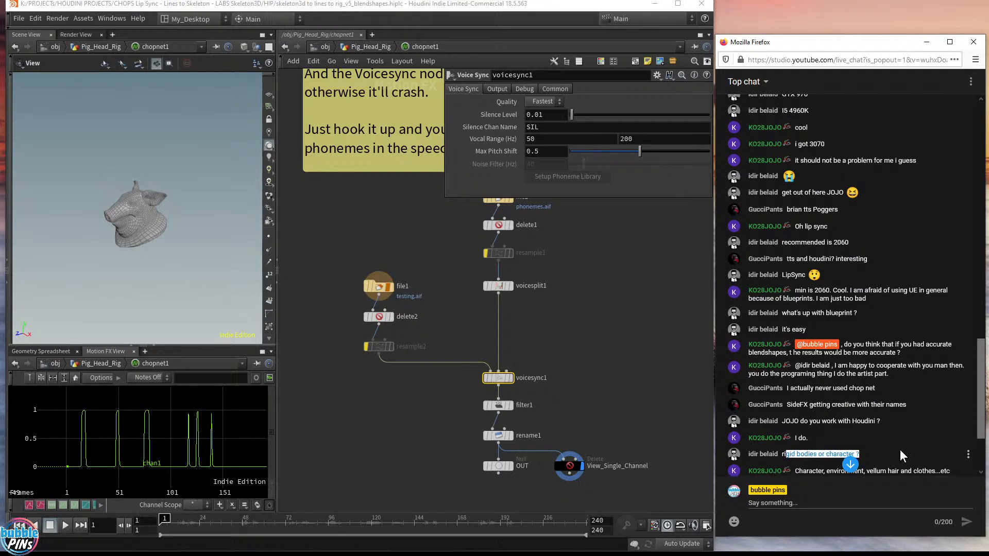
pyautogui.scroll(-2, 901, 450)
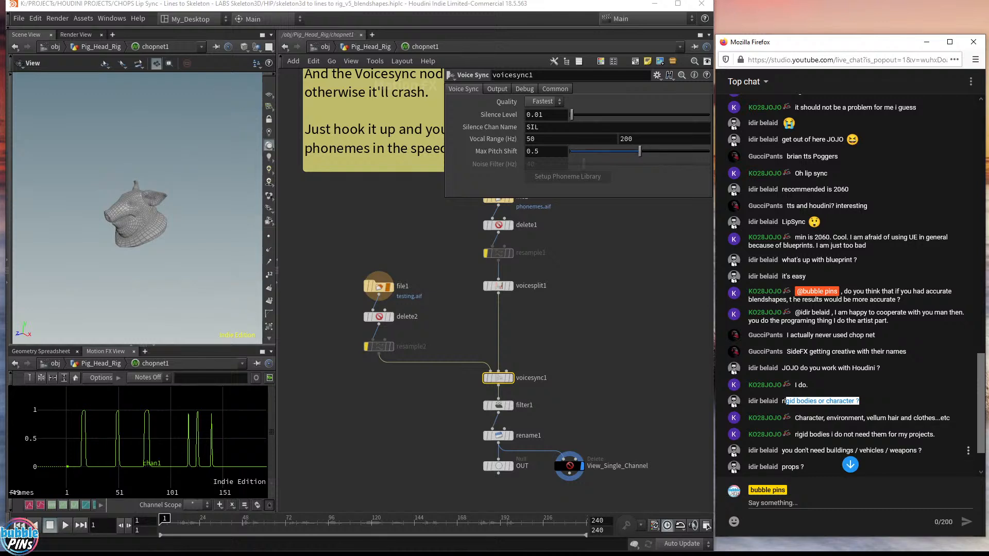
pyautogui.moveTo(770, 450); pyautogui.dragTo(898, 451)
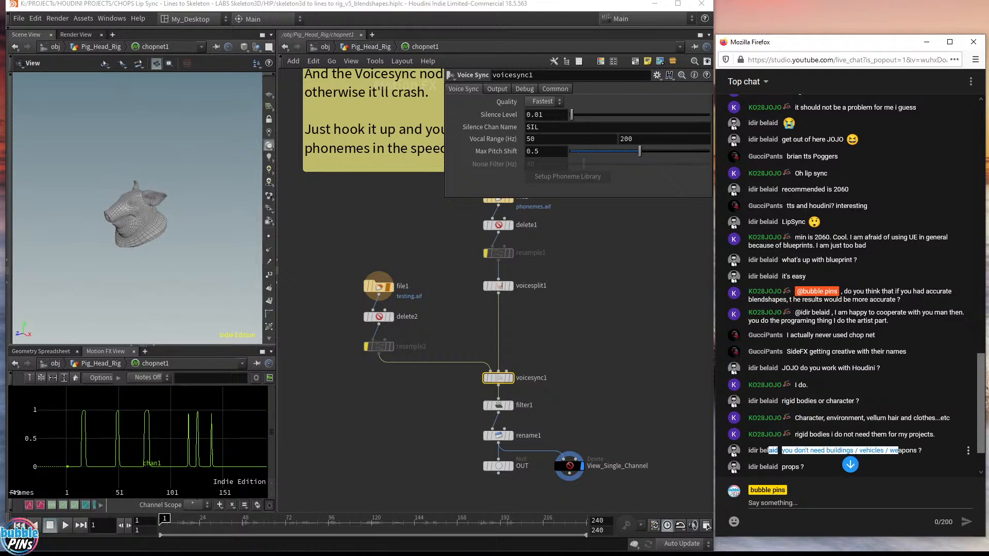
# Continue reading the live chat from the reply about buying props to the "No sound" message.
pyautogui.scroll(-5, 927, 460)
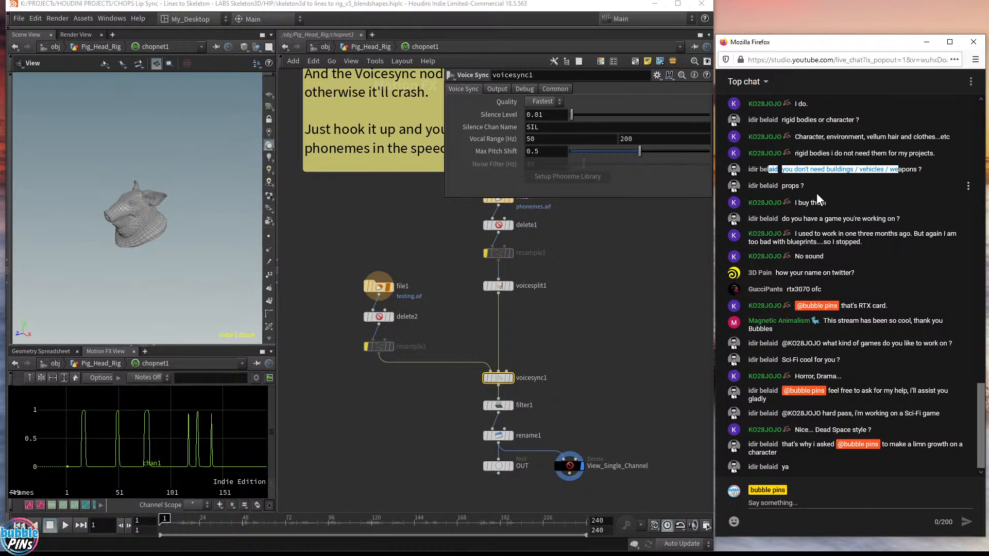
pyautogui.moveTo(802, 203); pyautogui.dragTo(857, 203)
pyautogui.click(857, 203)
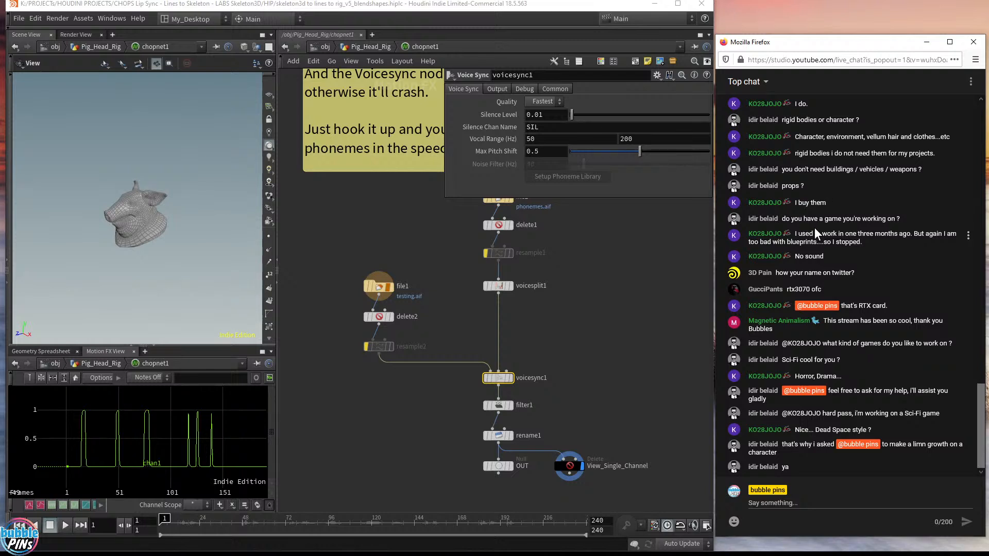
pyautogui.moveTo(809, 218); pyautogui.dragTo(878, 232)
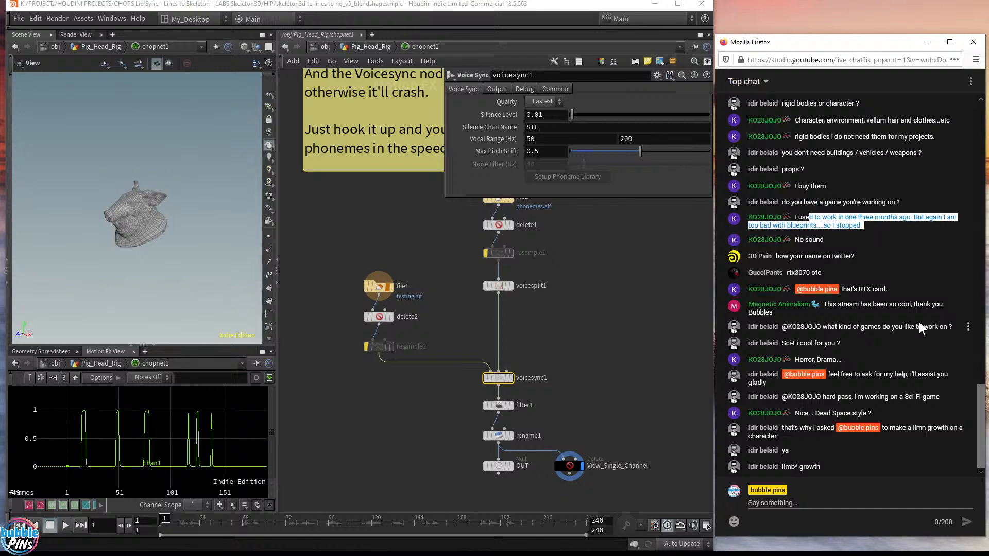
pyautogui.moveTo(795, 240); pyautogui.dragTo(824, 242)
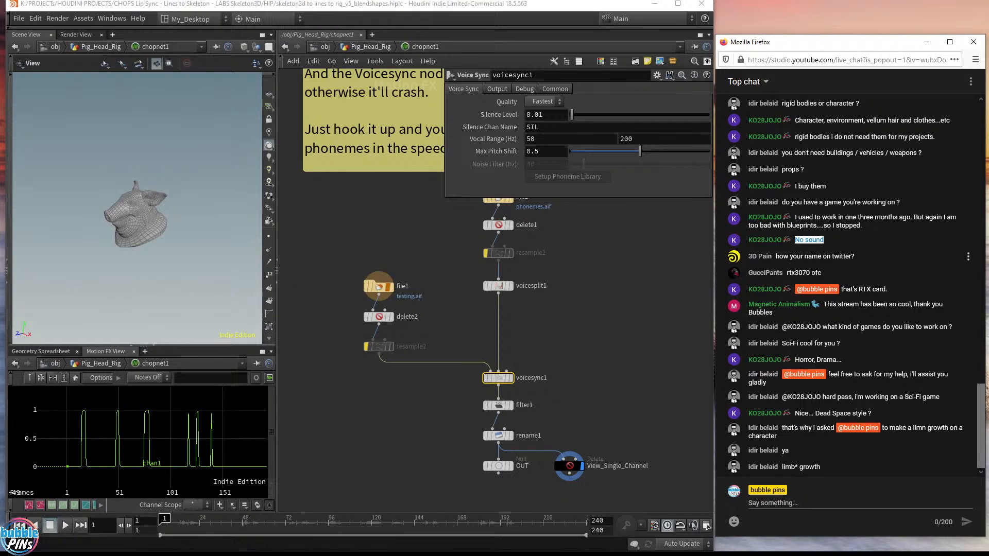
pyautogui.hotkey('alt', 'Tab')
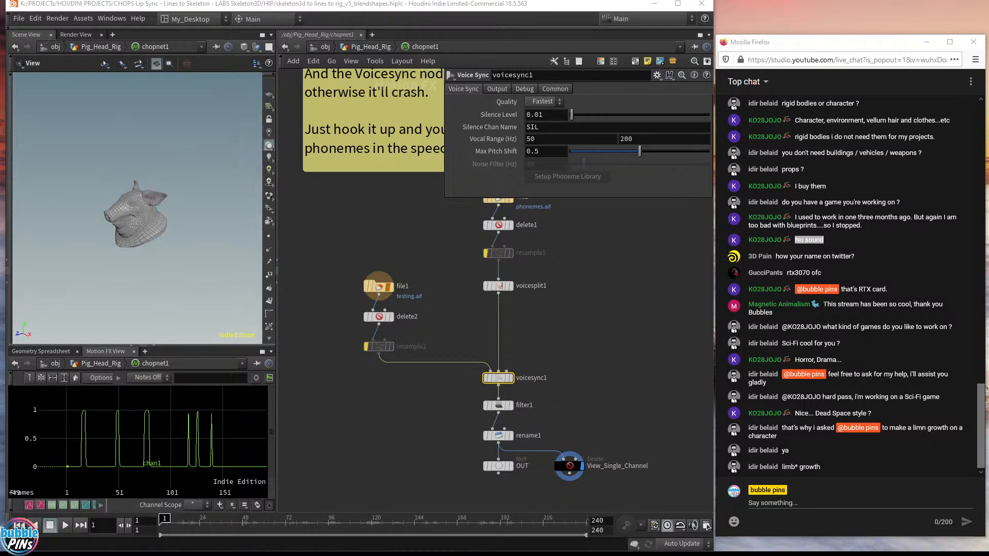
pyautogui.hotkey('alt', 'Tab')
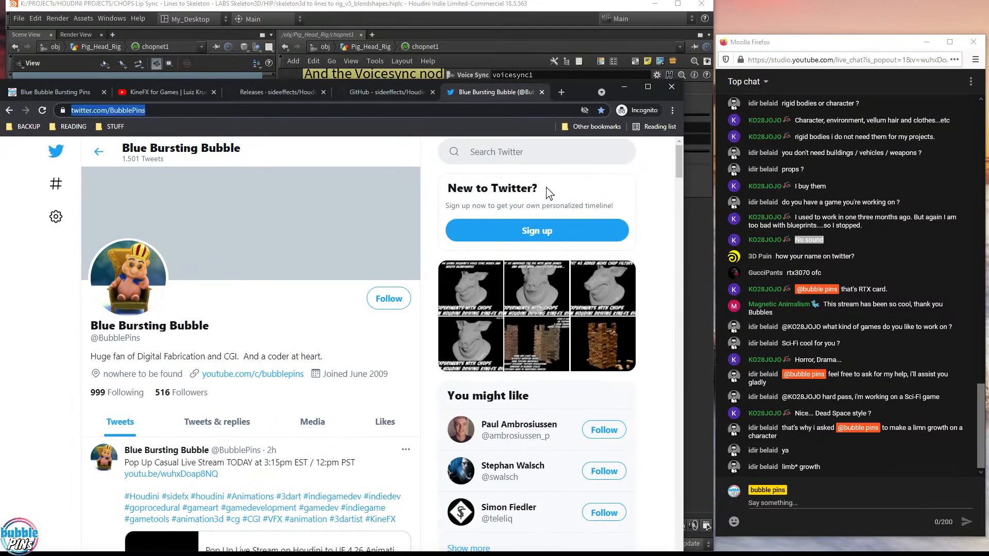
pyautogui.click(813, 499)
pyautogui.write('https://twitter.com/BubblePins')
pyautogui.press('Return')
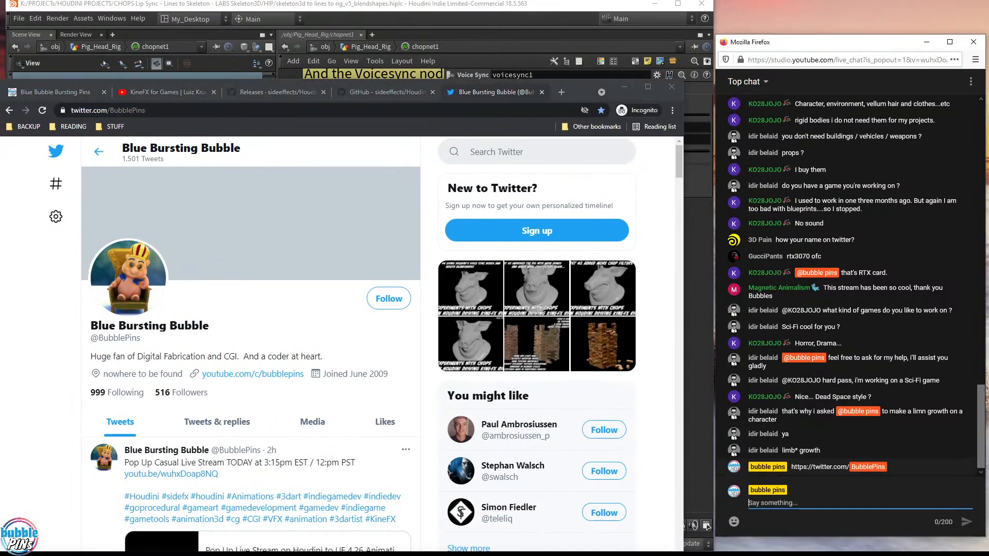
pyautogui.scroll(-10, 332, 339)
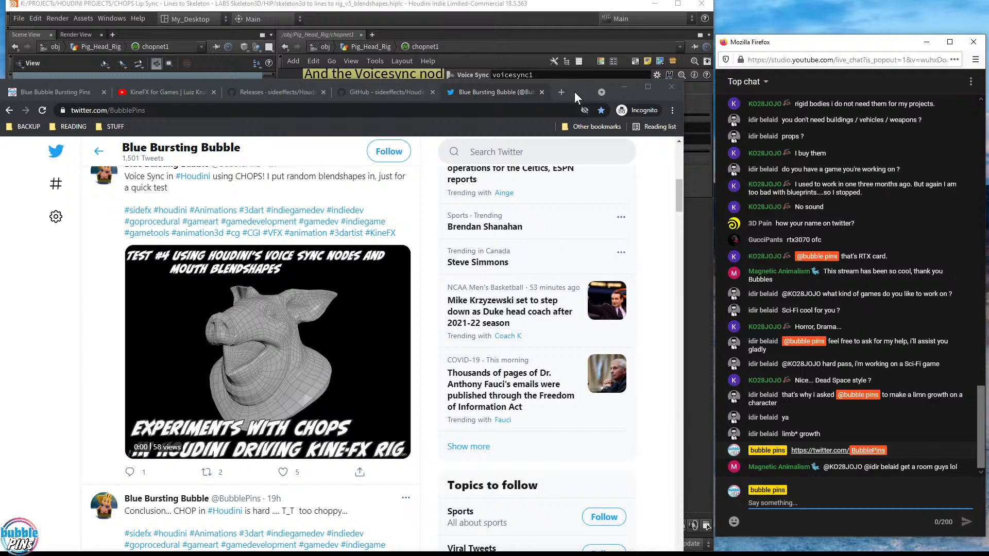
# Reposition the browser window and read the live chat from the rtx3070 message to the "Horror, Drama..." reply.
pyautogui.moveTo(574, 92); pyautogui.dragTo(590, 63)
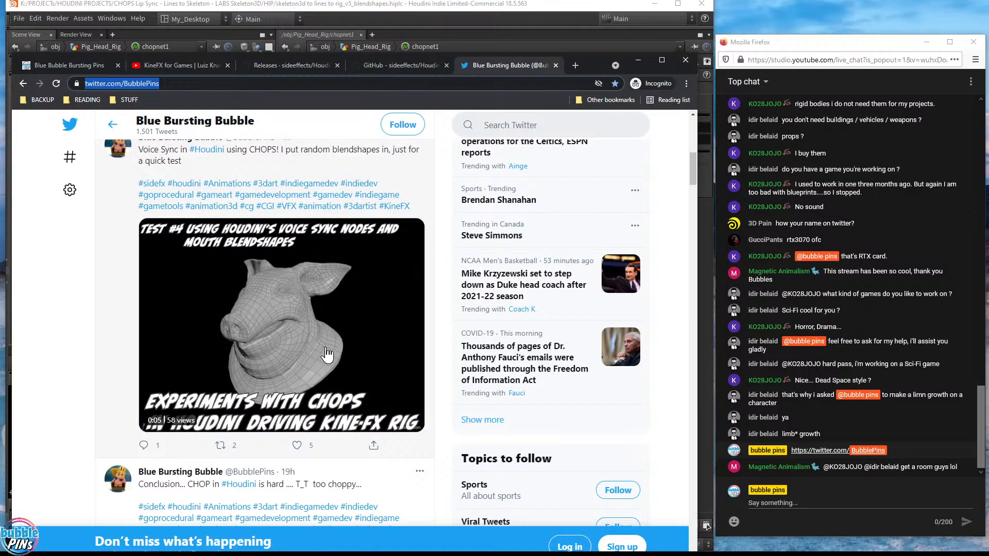
pyautogui.moveTo(327, 346)
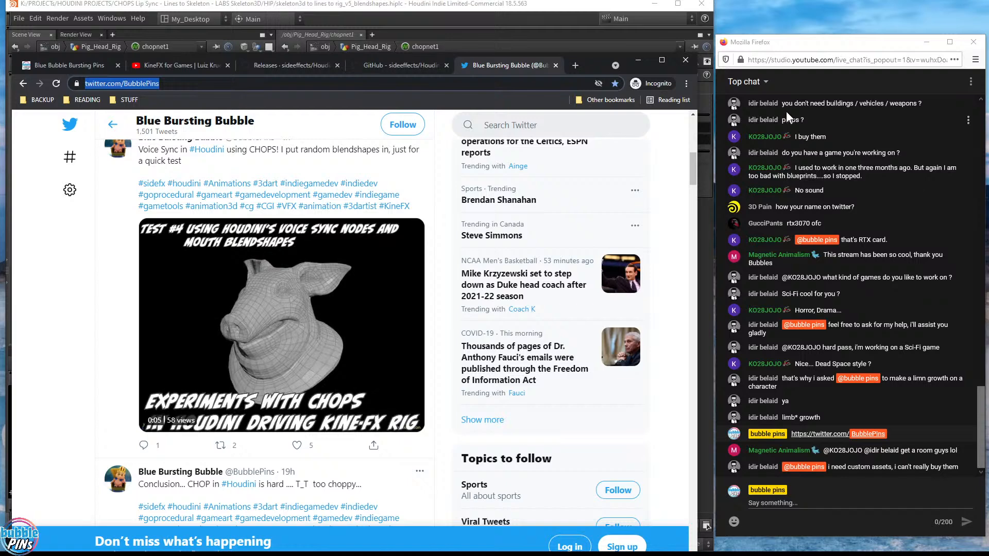
pyautogui.moveTo(791, 225); pyautogui.dragTo(809, 227)
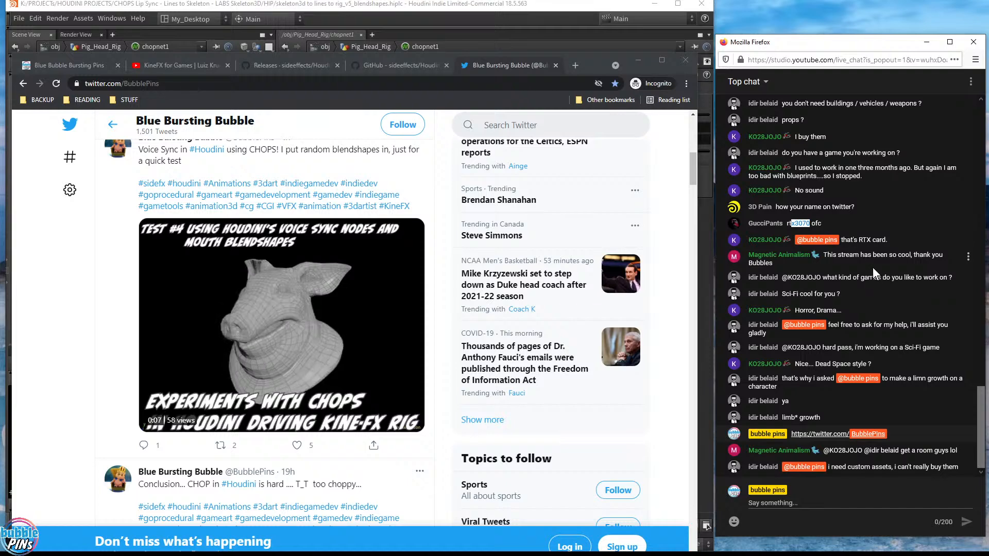
pyautogui.moveTo(826, 255); pyautogui.dragTo(858, 266)
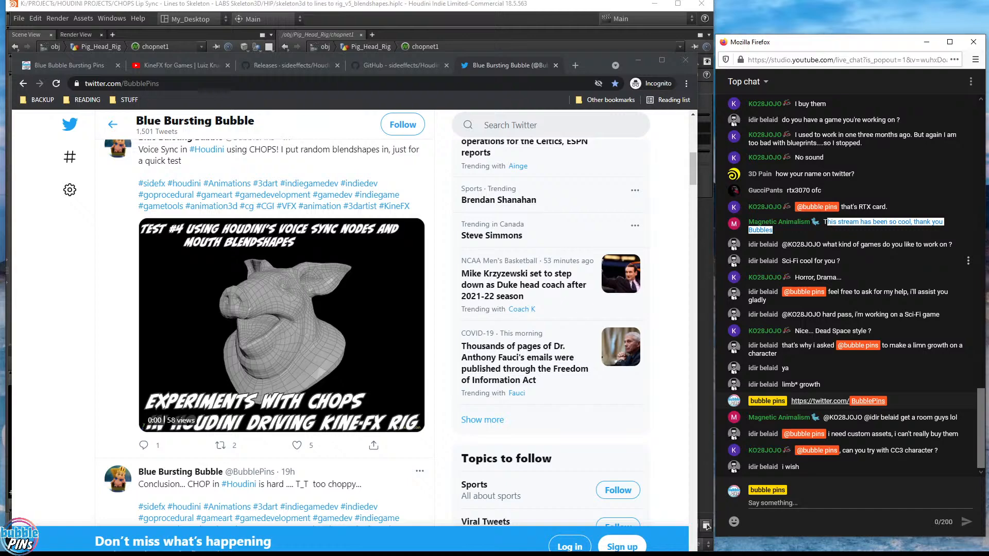
pyautogui.moveTo(848, 228); pyautogui.dragTo(930, 231)
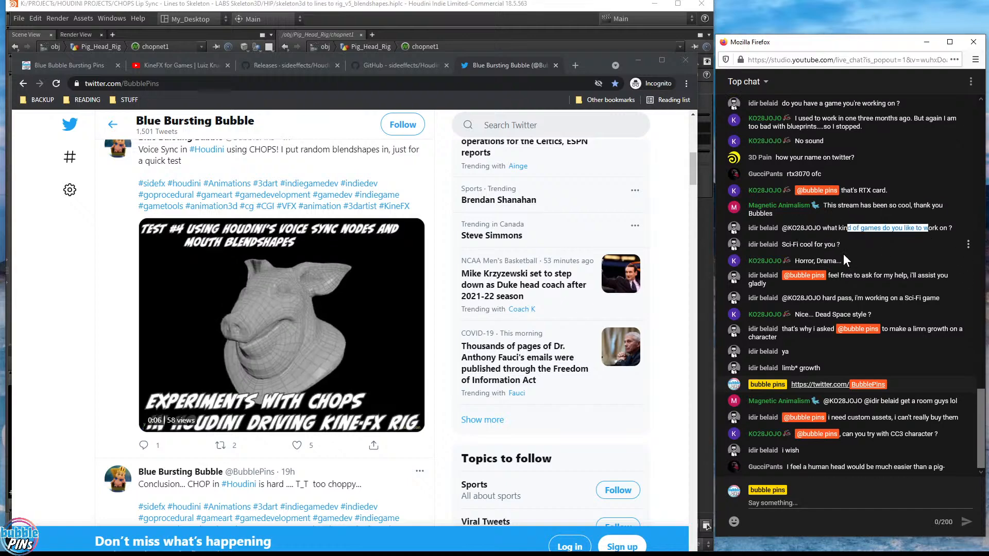
pyautogui.moveTo(786, 244); pyautogui.dragTo(858, 265)
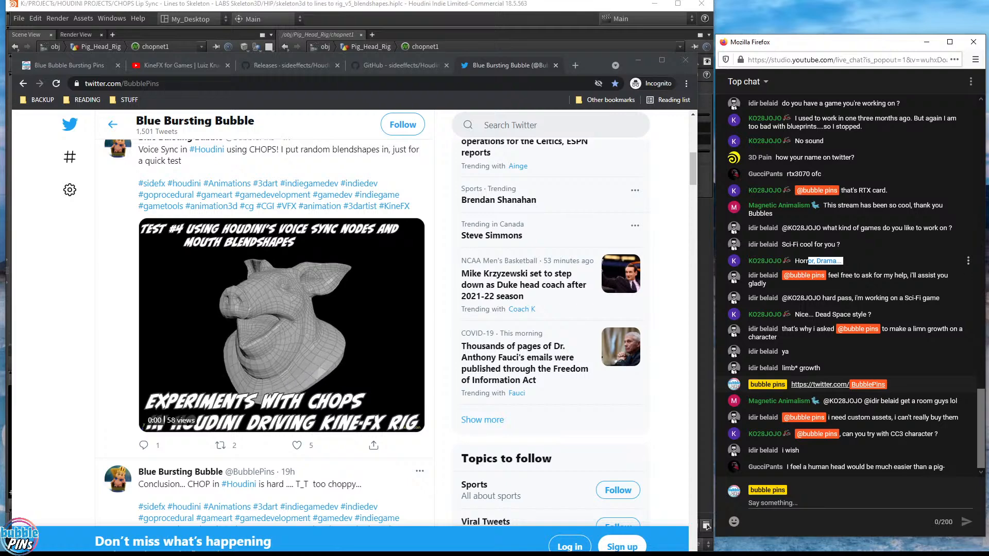
# Read the live chat message offering help, checking the earlier messages around it.
pyautogui.click(707, 526)
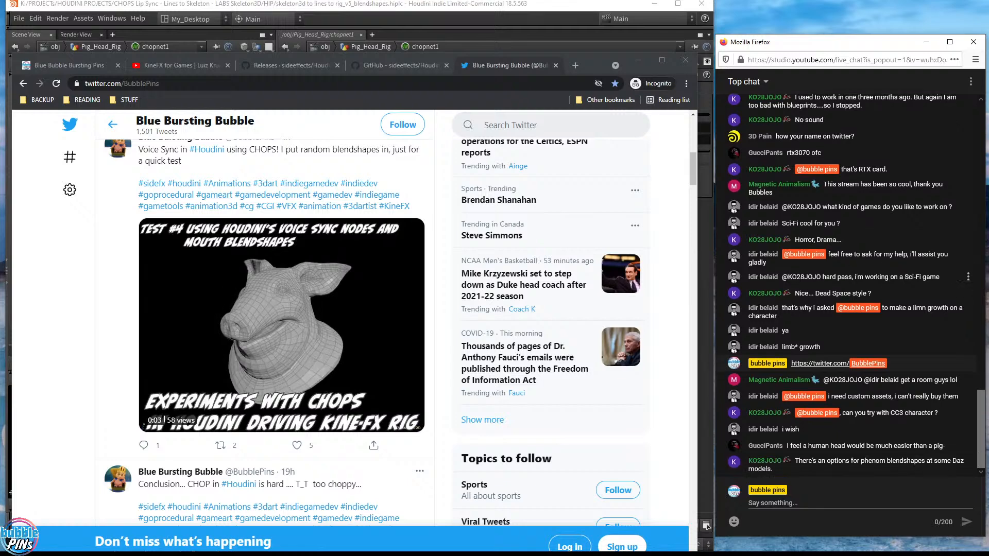
pyautogui.moveTo(839, 254); pyautogui.dragTo(870, 267)
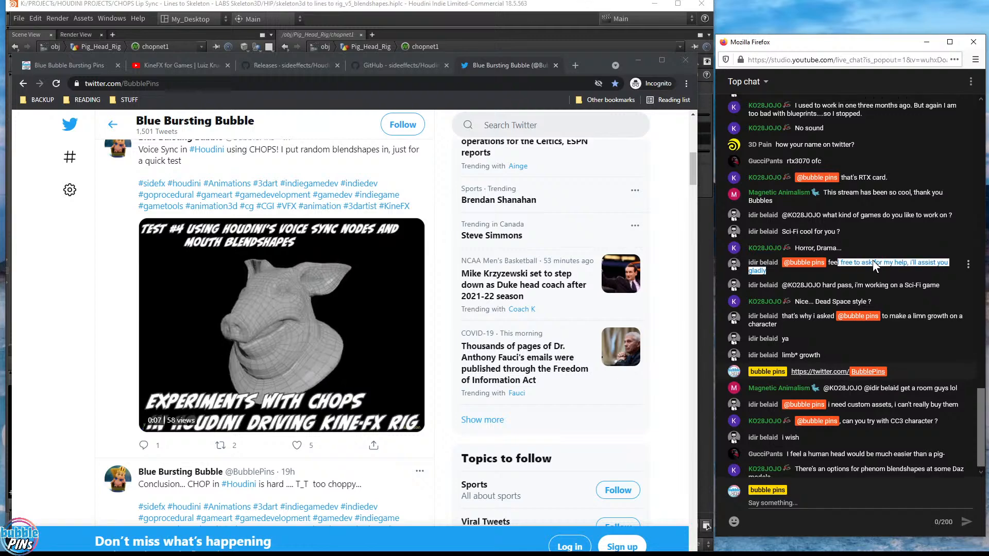
pyautogui.scroll(2, 871, 262)
pyautogui.scroll(4, 855, 286)
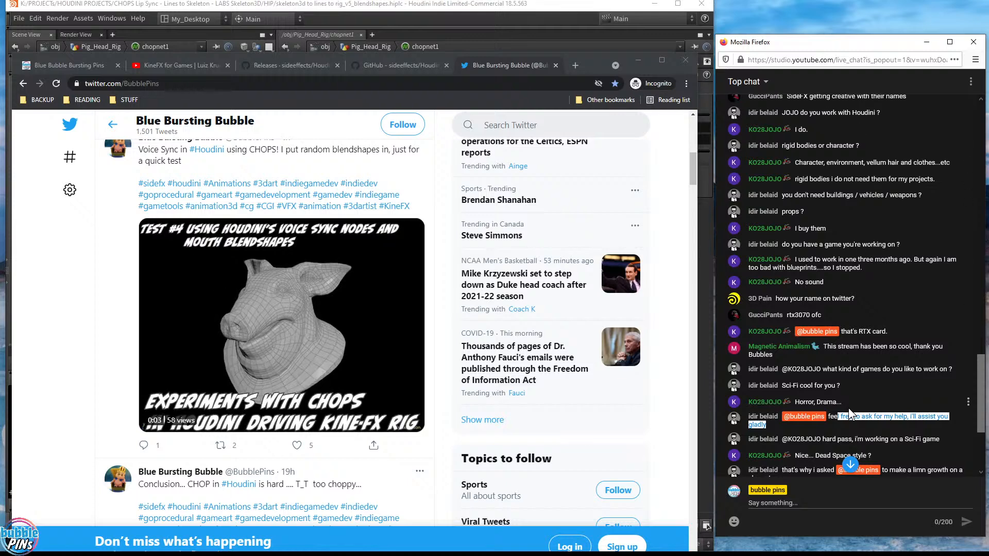
pyautogui.click(834, 418)
pyautogui.moveTo(834, 418); pyautogui.dragTo(870, 424)
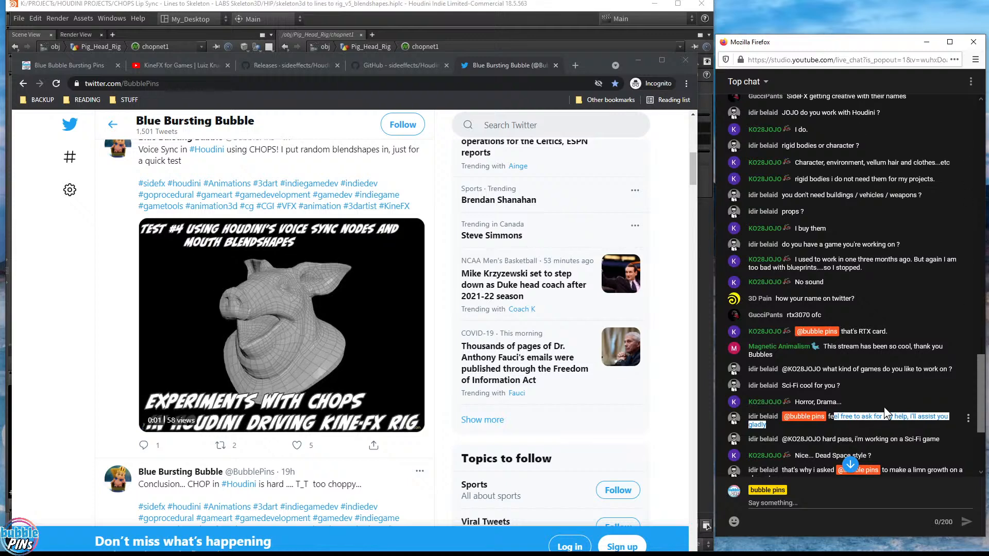
pyautogui.scroll(-3, 889, 395)
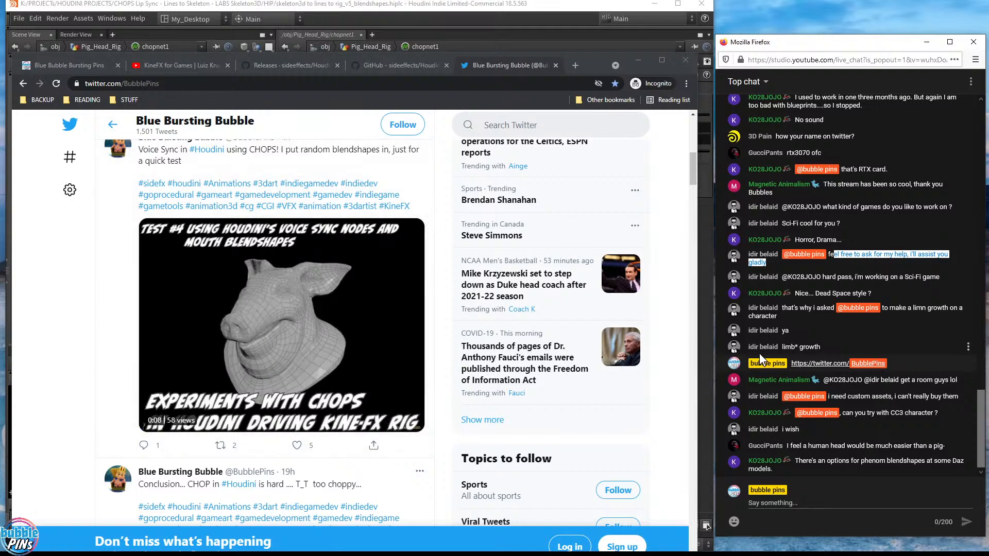
# Continue reading the live chat from the Sci-Fi game comment to the "limb* growth" message.
pyautogui.click(796, 277)
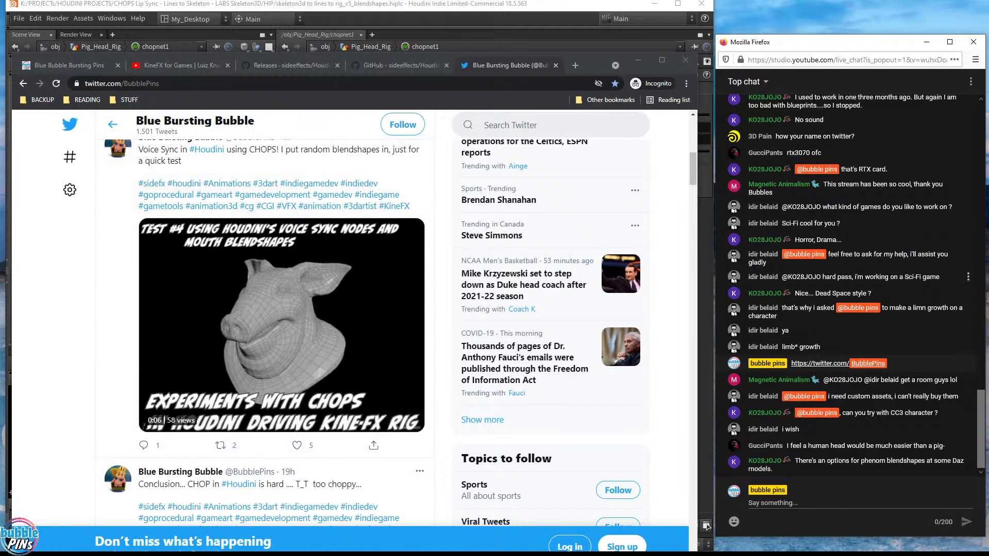
pyautogui.moveTo(821, 277); pyautogui.dragTo(944, 285)
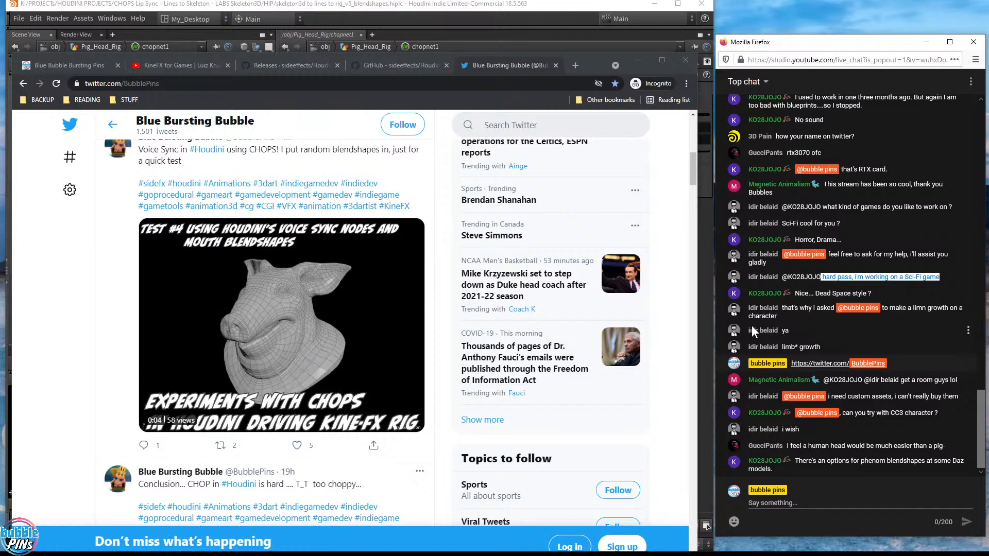
pyautogui.moveTo(752, 326); pyautogui.dragTo(798, 314)
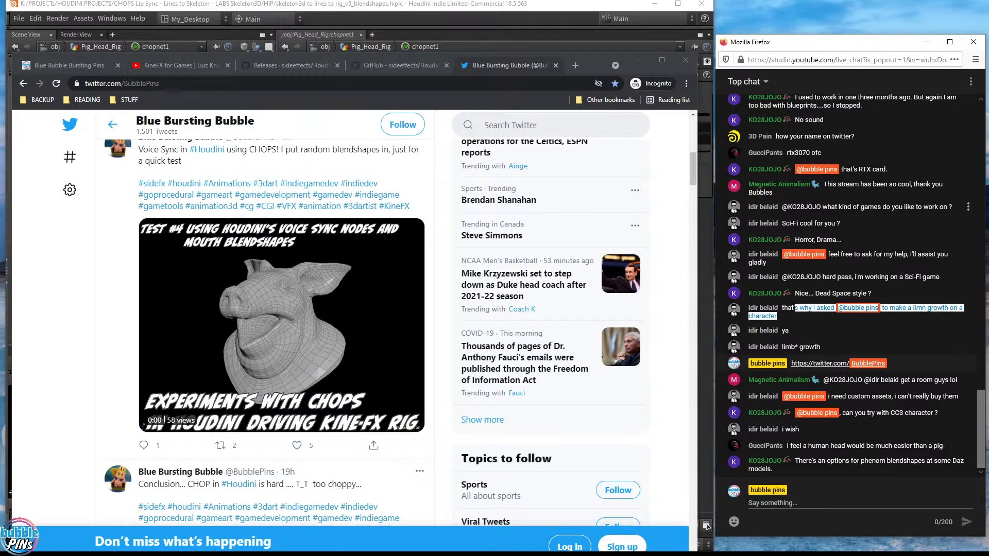
pyautogui.doubleClick(792, 332)
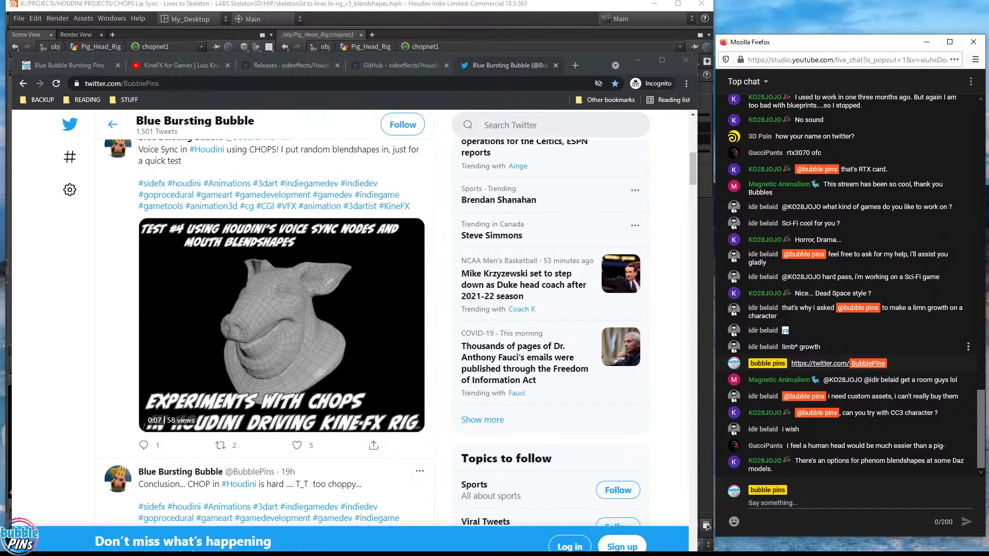
pyautogui.moveTo(830, 354); pyautogui.dragTo(783, 354)
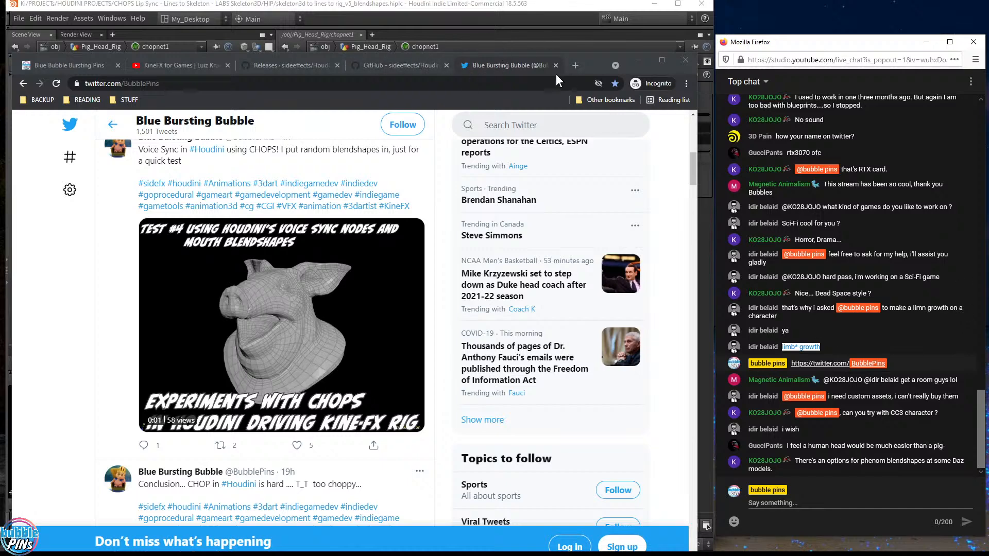
# Search the web for "vectorgen" in a new browser tab and check the VectorGen website result.
pyautogui.moveTo(594, 66); pyautogui.dragTo(593, 21)
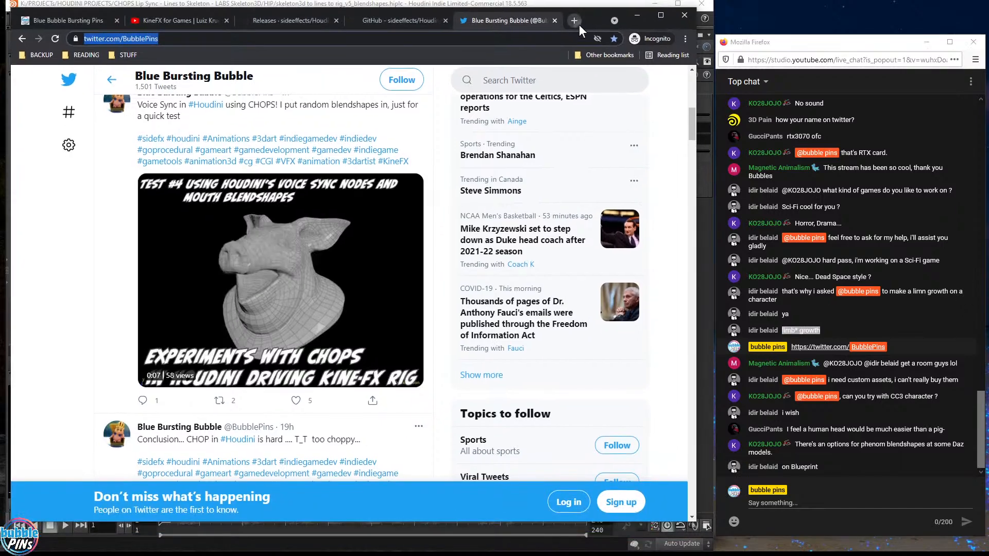
pyautogui.click(578, 25)
pyautogui.write('vectorgen')
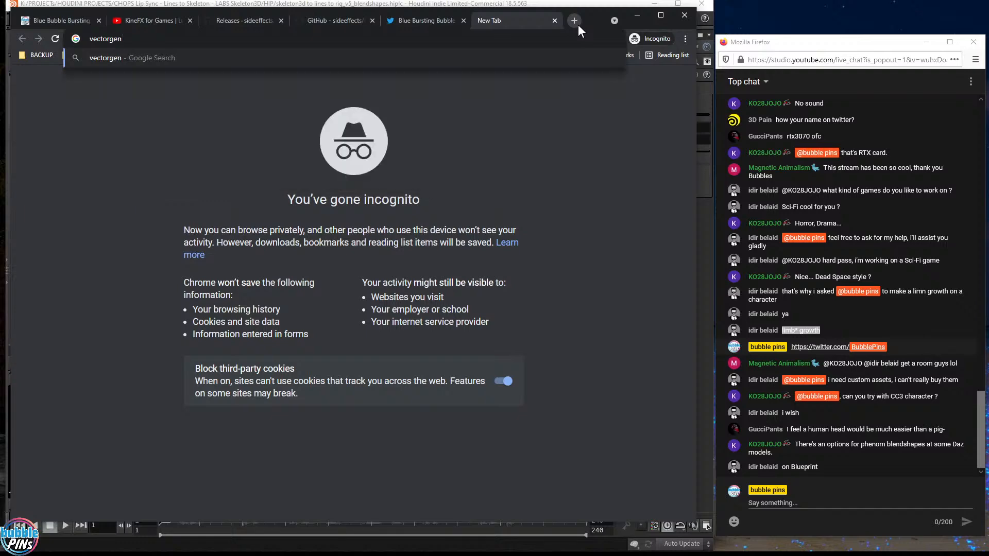
pyautogui.press('Return')
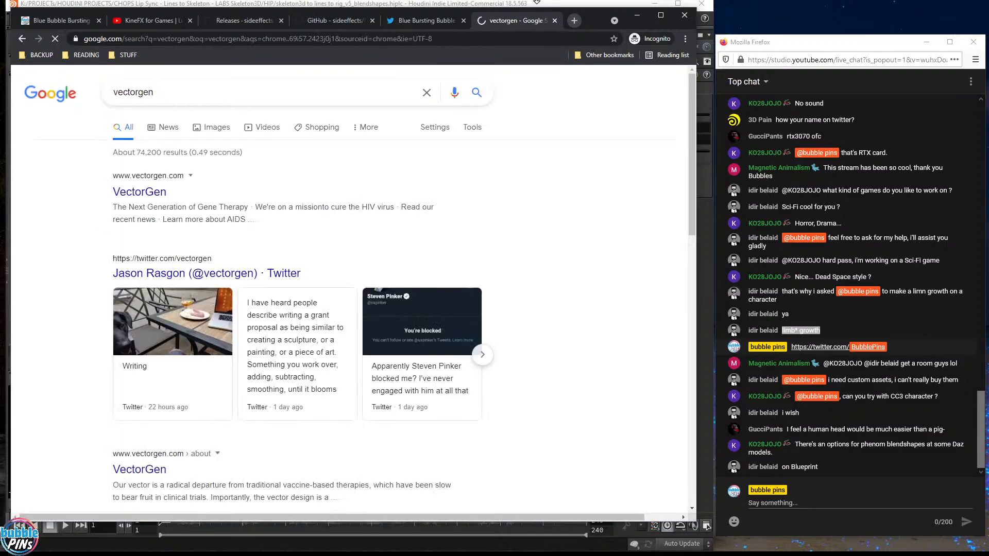
pyautogui.click(140, 192)
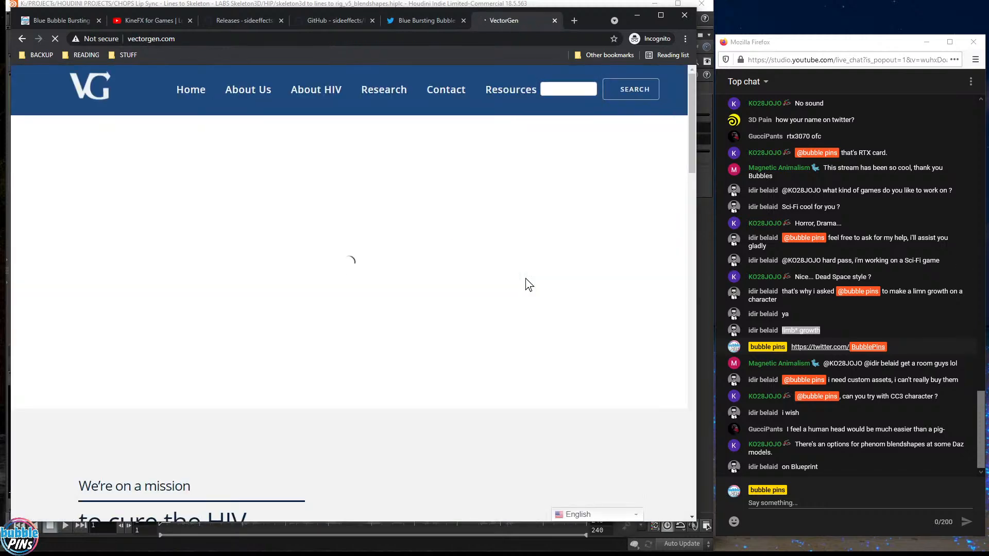
pyautogui.click(22, 38)
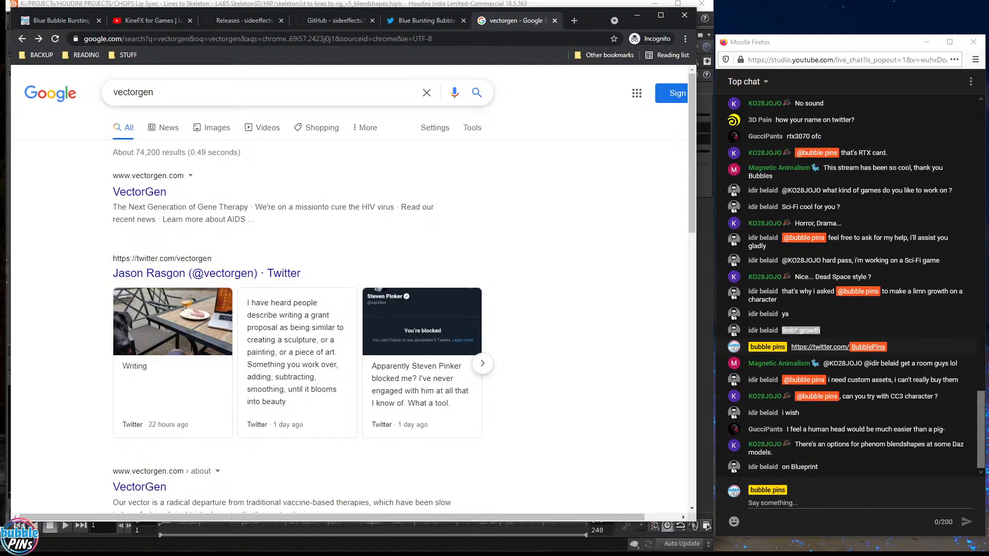
# Refine the search to "vectorgen embergen", open JangaFX's VectorayGen page and browse its introduction and the section on what it can do.
pyautogui.click(198, 93)
pyautogui.write('embergen')
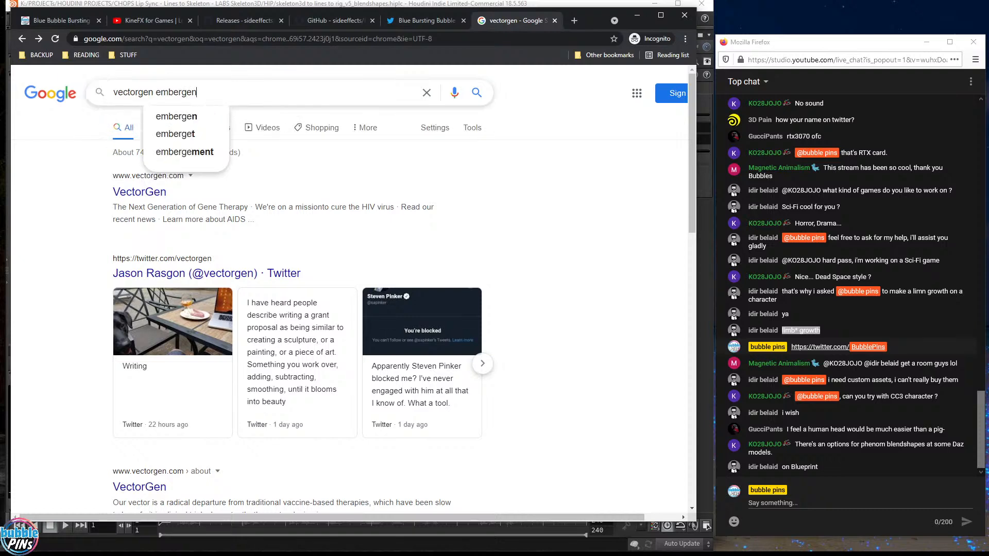
pyautogui.press('Return')
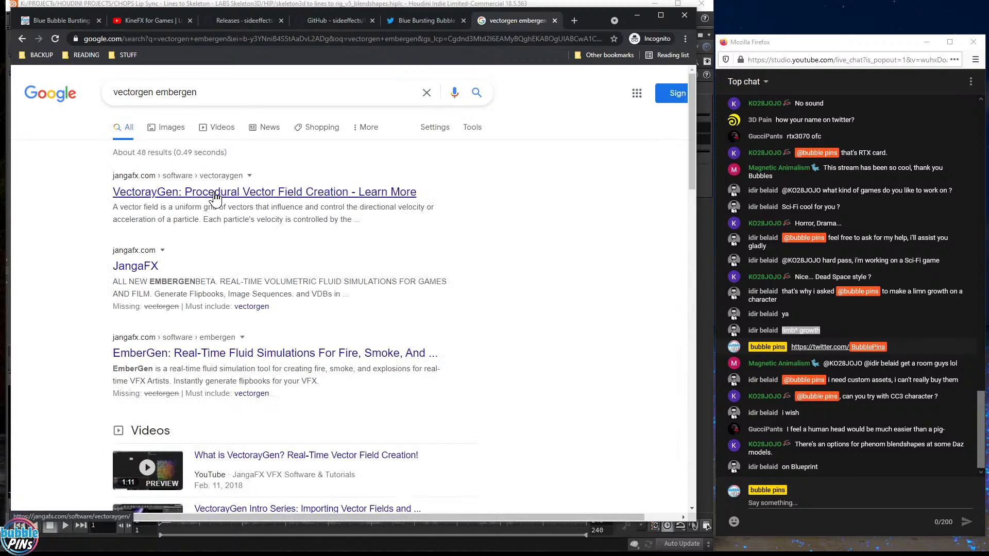
pyautogui.click(220, 189)
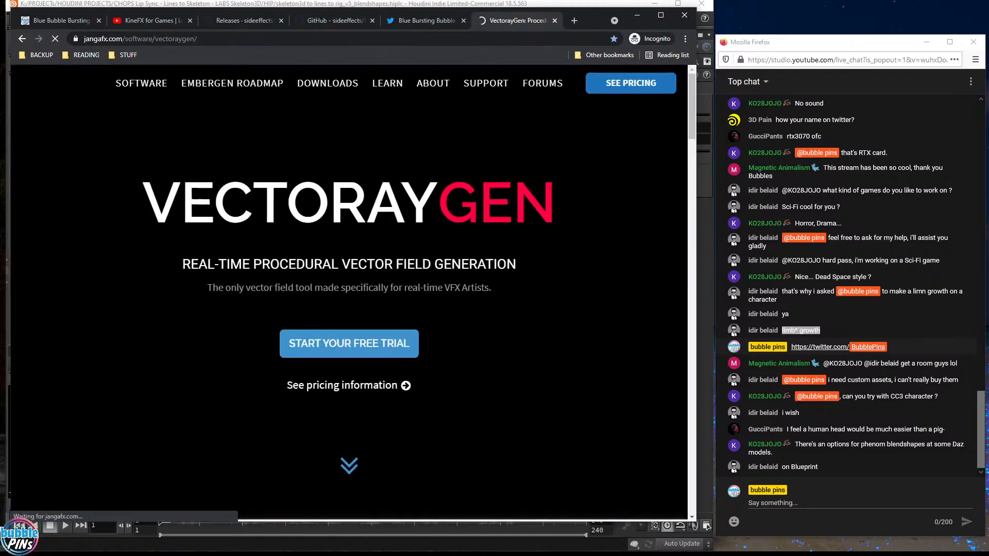
pyautogui.scroll(-19, 438, 296)
pyautogui.scroll(15, 433, 295)
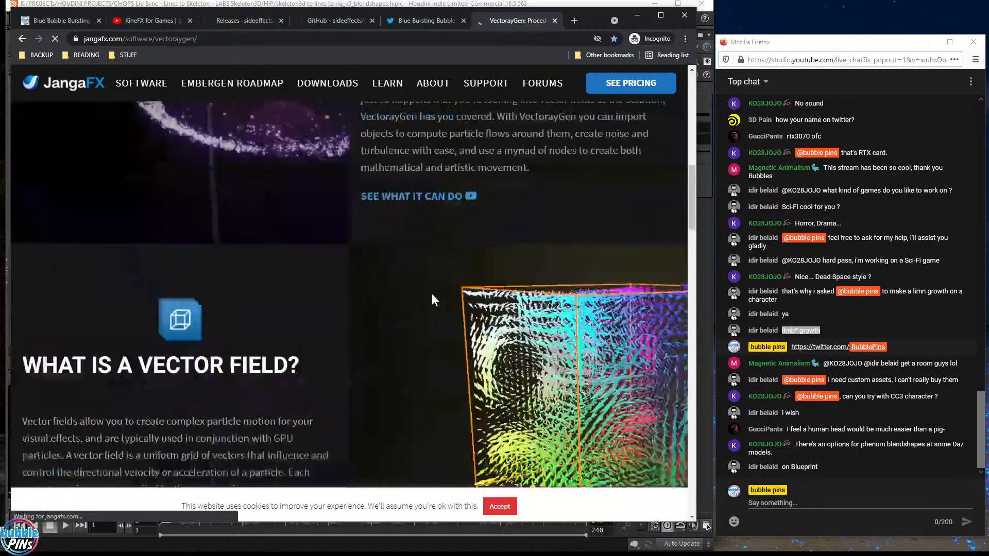
pyautogui.scroll(-3, 432, 296)
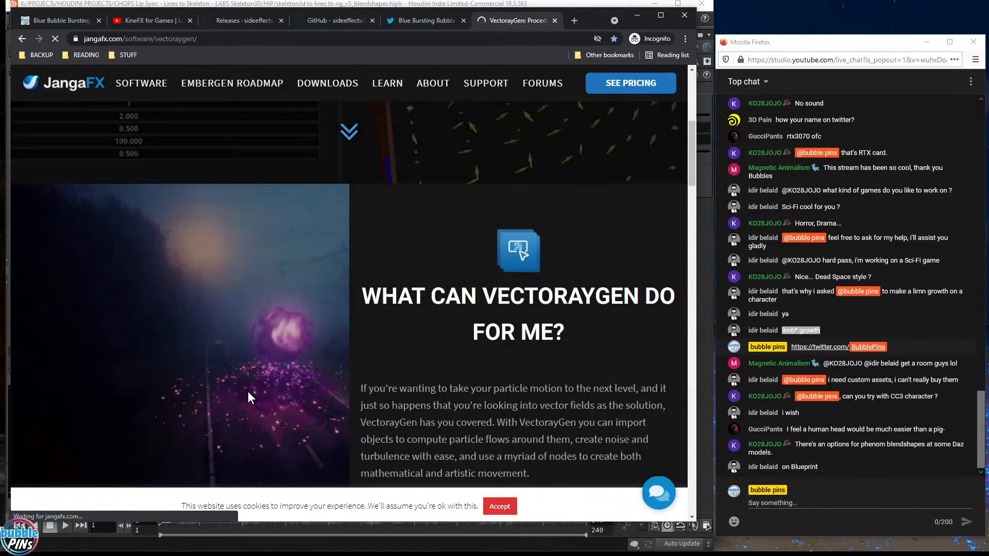
pyautogui.scroll(7, 287, 393)
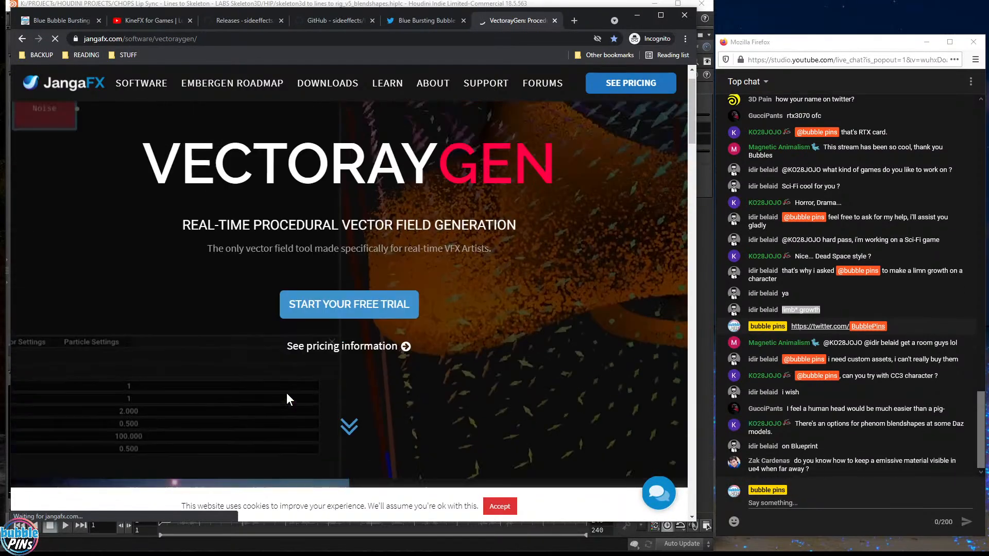
pyautogui.scroll(-7, 286, 394)
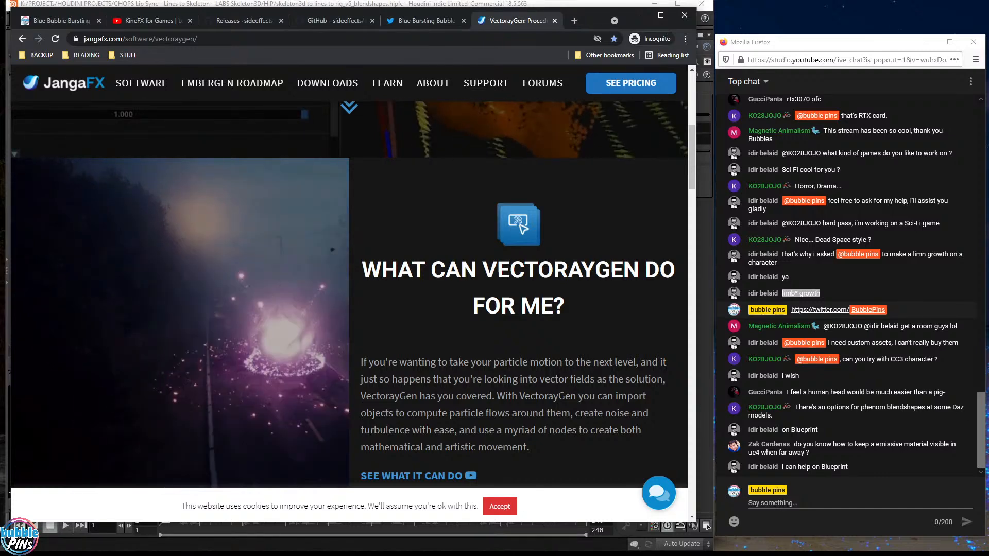
# Switch to the bubblepins.com page and open the blog post "Motion Graphics with Houdini" at its Disintegration section.
pyautogui.click(57, 20)
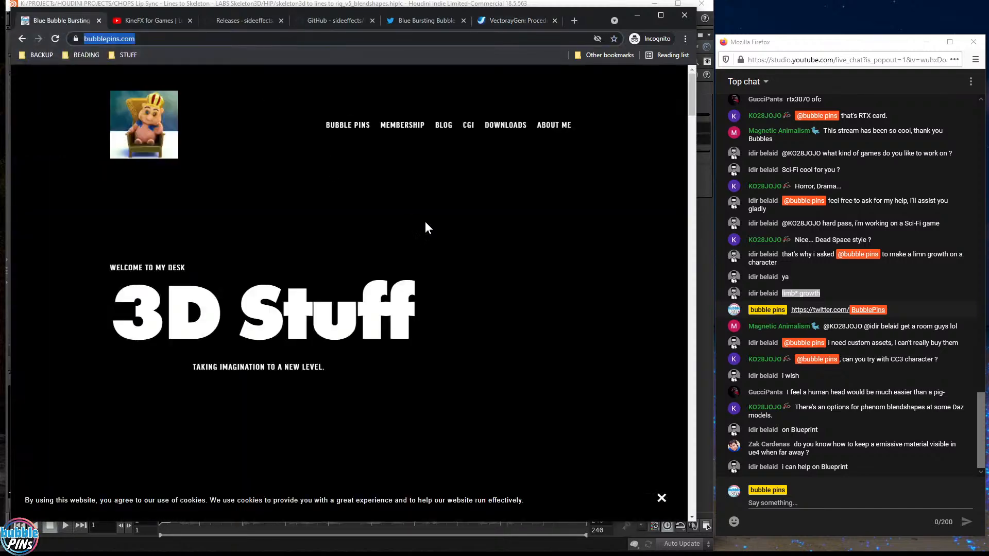
pyautogui.click(350, 126)
pyautogui.scroll(-6, 476, 288)
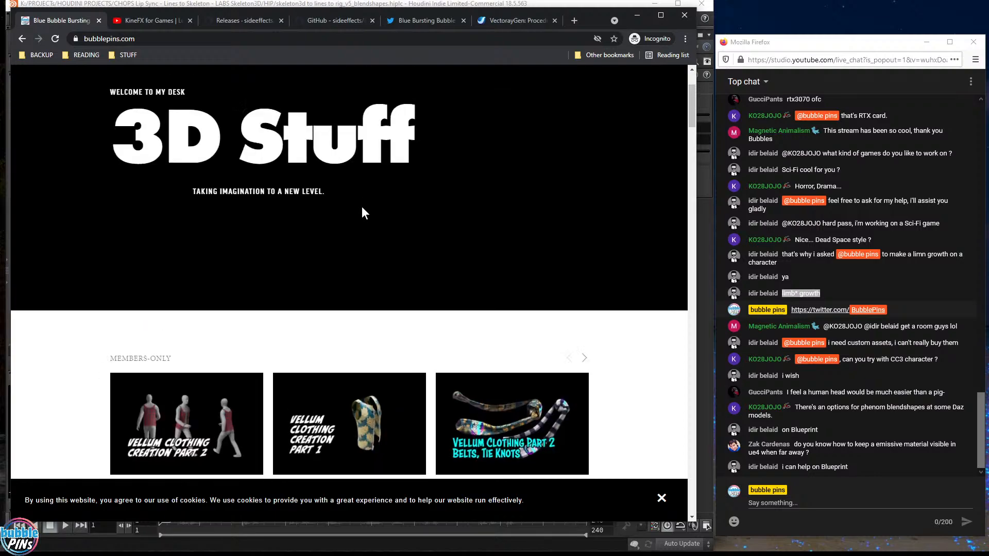
pyautogui.scroll(-9, 362, 212)
pyautogui.scroll(-15, 363, 212)
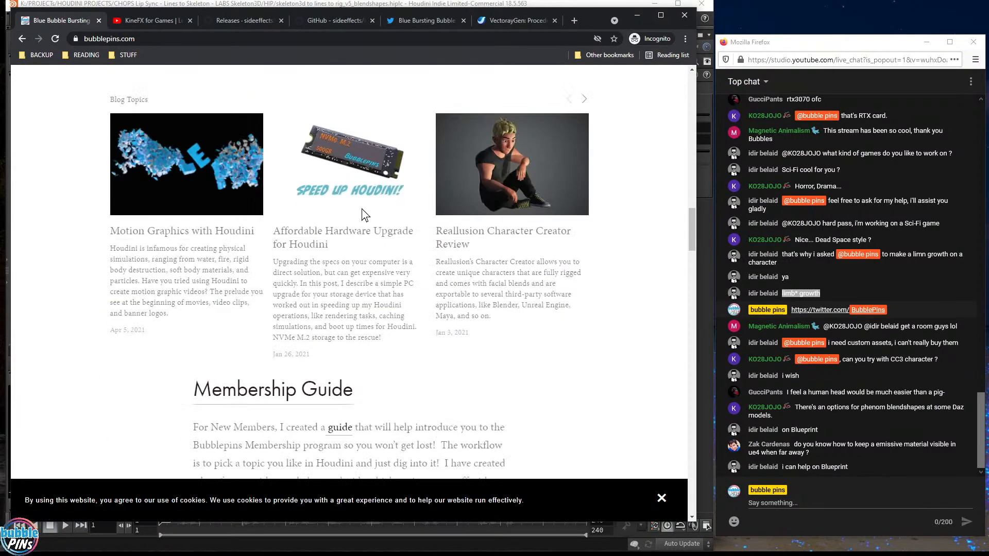
pyautogui.click(133, 230)
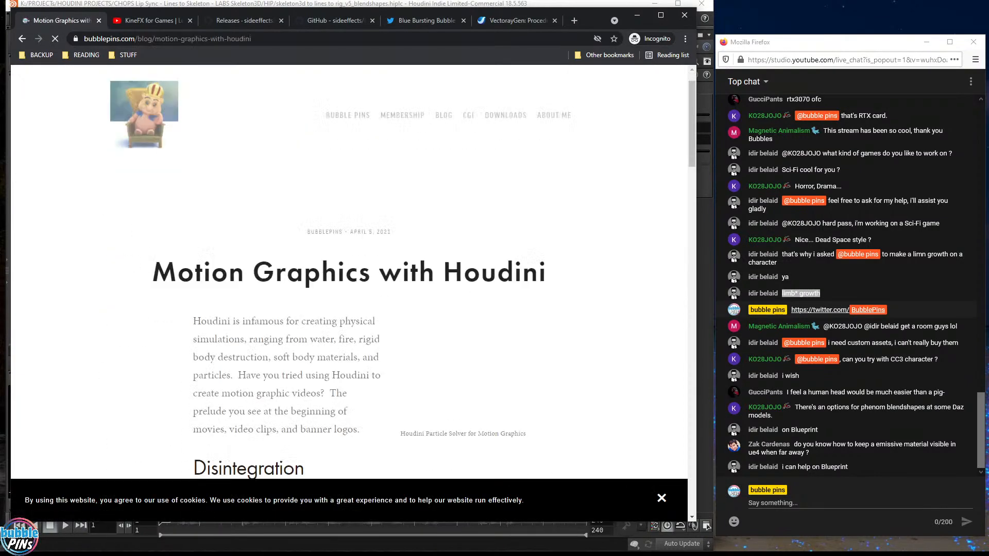
pyautogui.scroll(-4, 391, 317)
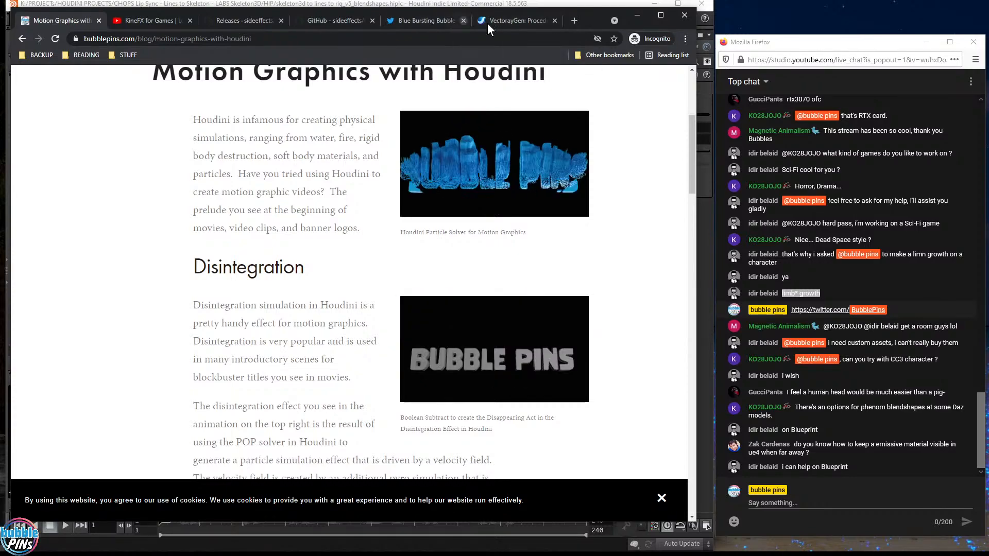
# Return to the VectorayGen page and look through its node system section before going back to the page's beginning.
pyautogui.click(509, 22)
pyautogui.scroll(-10, 575, 172)
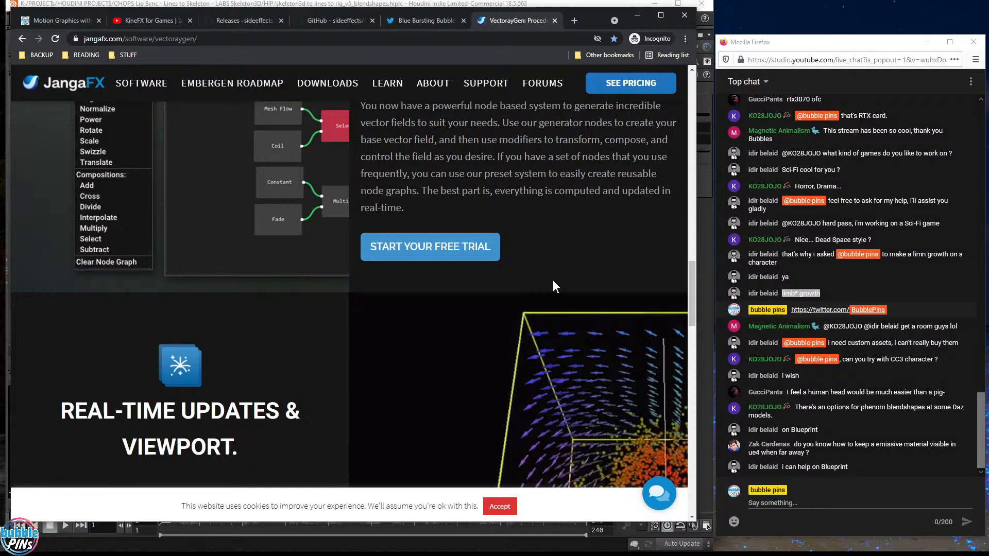
pyautogui.scroll(8, 555, 280)
pyautogui.scroll(5, 555, 287)
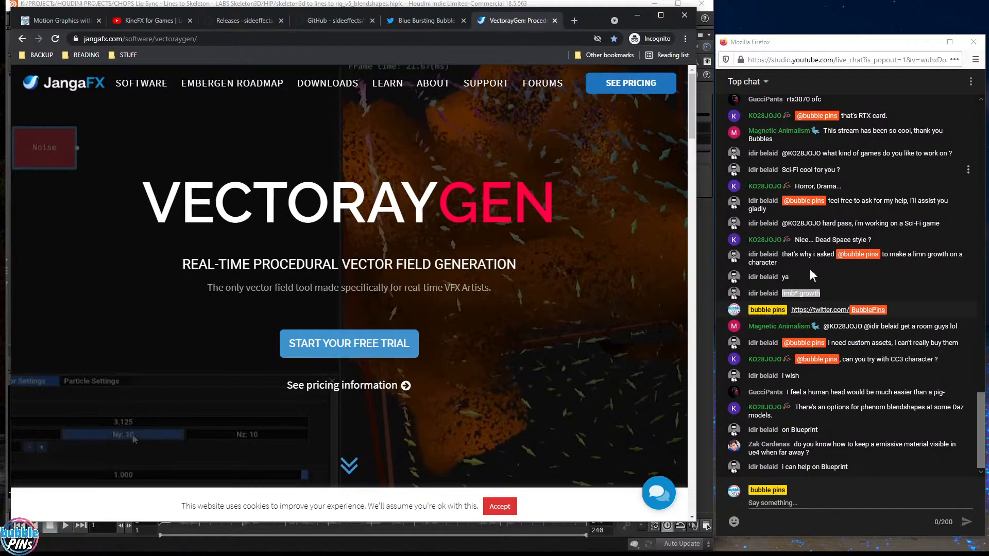
# Review the recent live chat messages, including the one about needing custom assets instead of buying them.
pyautogui.scroll(1, 808, 180)
pyautogui.scroll(5, 803, 170)
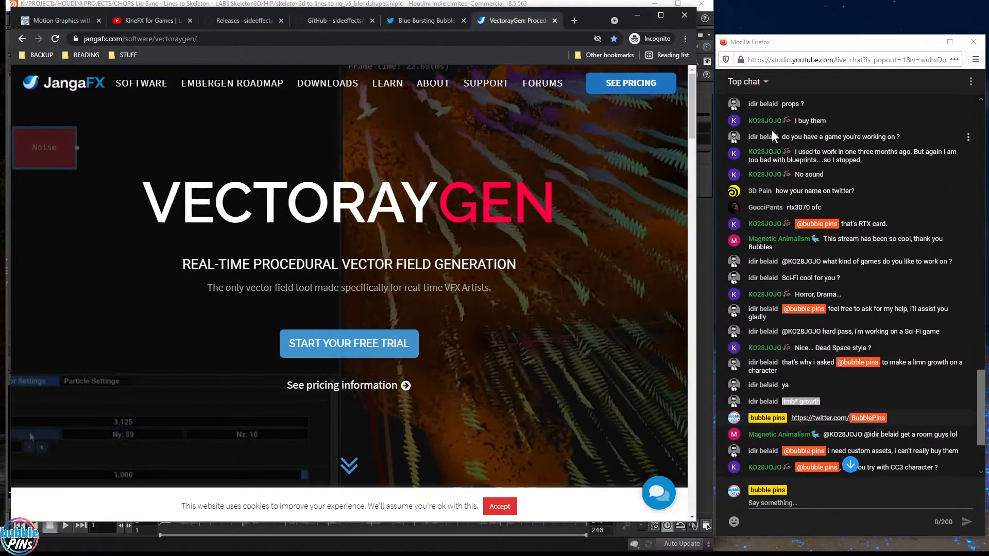
pyautogui.scroll(-3, 837, 273)
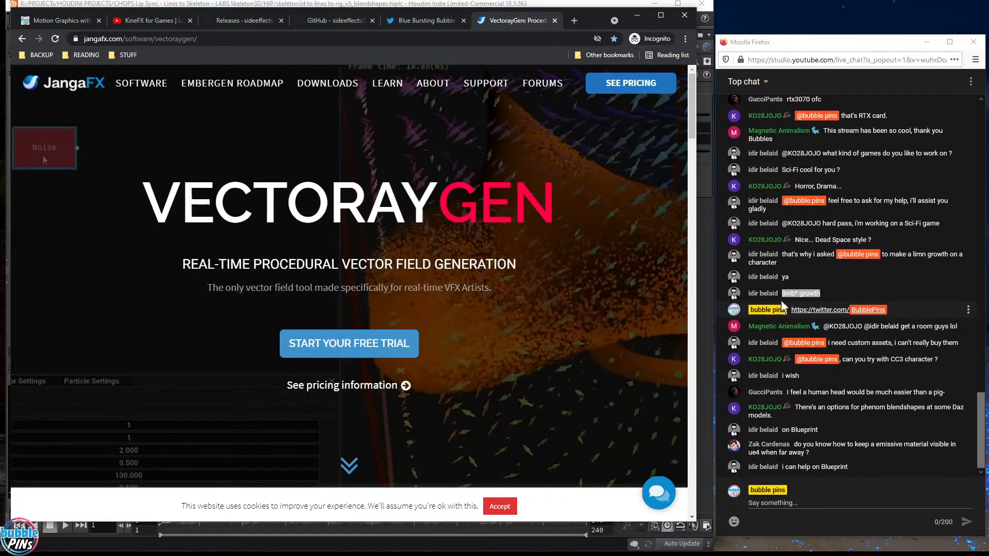
pyautogui.moveTo(828, 326); pyautogui.dragTo(944, 334)
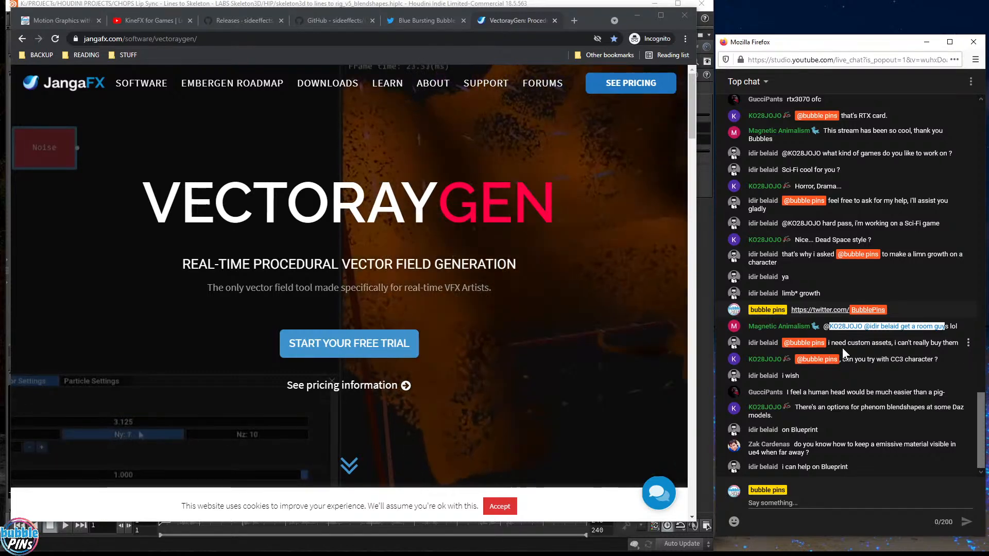
pyautogui.moveTo(831, 343); pyautogui.dragTo(959, 344)
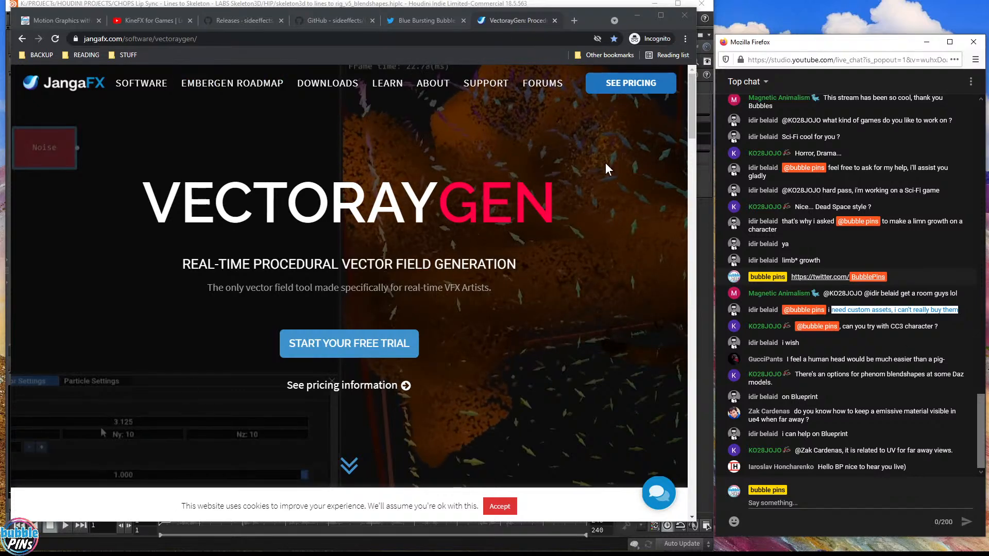
# Read the chat question about trying a CC3 character and the comment comparing a human head with a pig.
pyautogui.moveTo(843, 327); pyautogui.dragTo(875, 326)
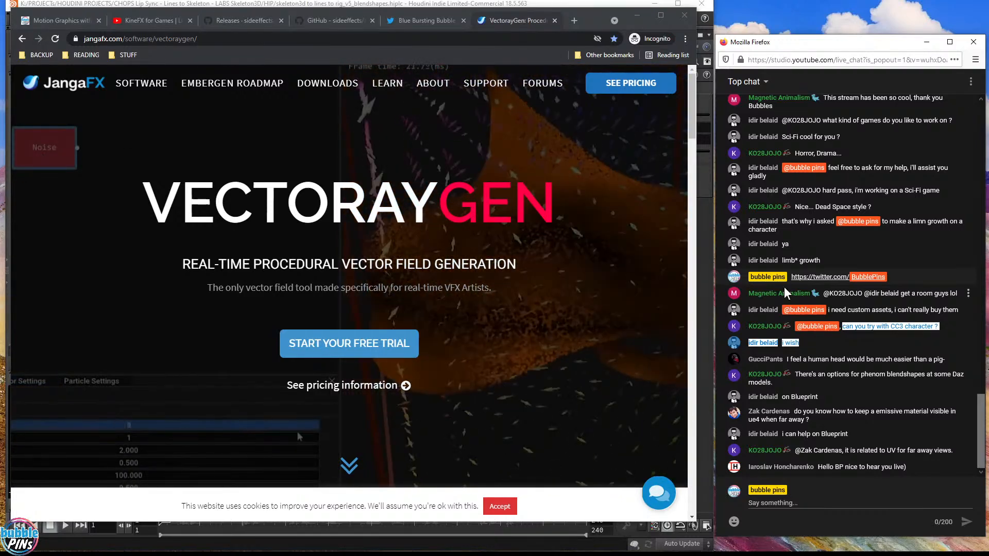
pyautogui.moveTo(489, 108)
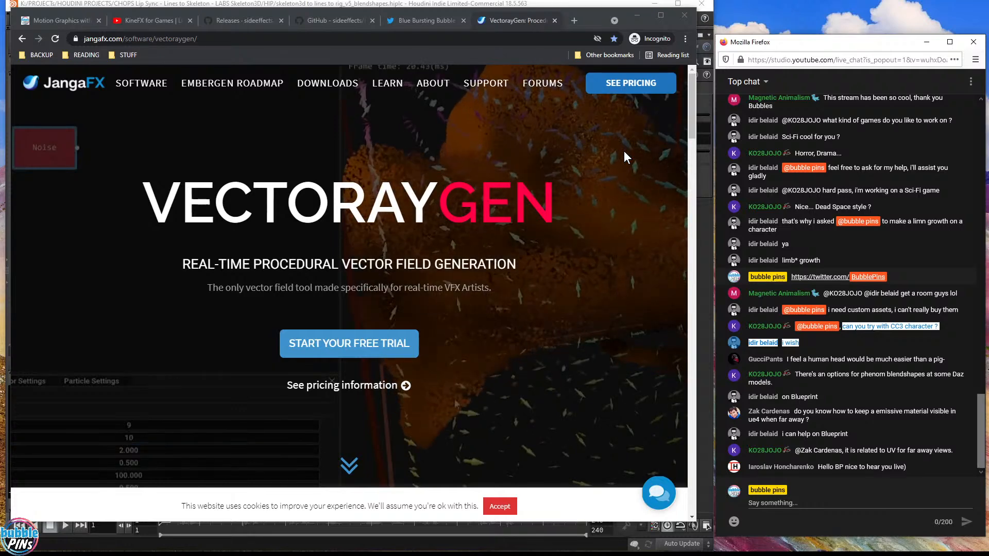
pyautogui.moveTo(846, 327); pyautogui.dragTo(941, 326)
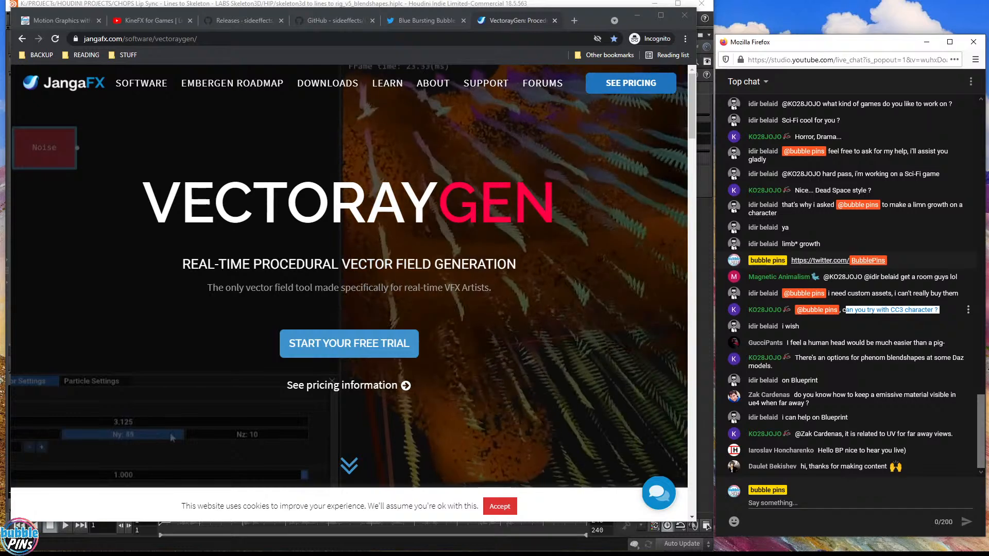
pyautogui.scroll(2, 897, 356)
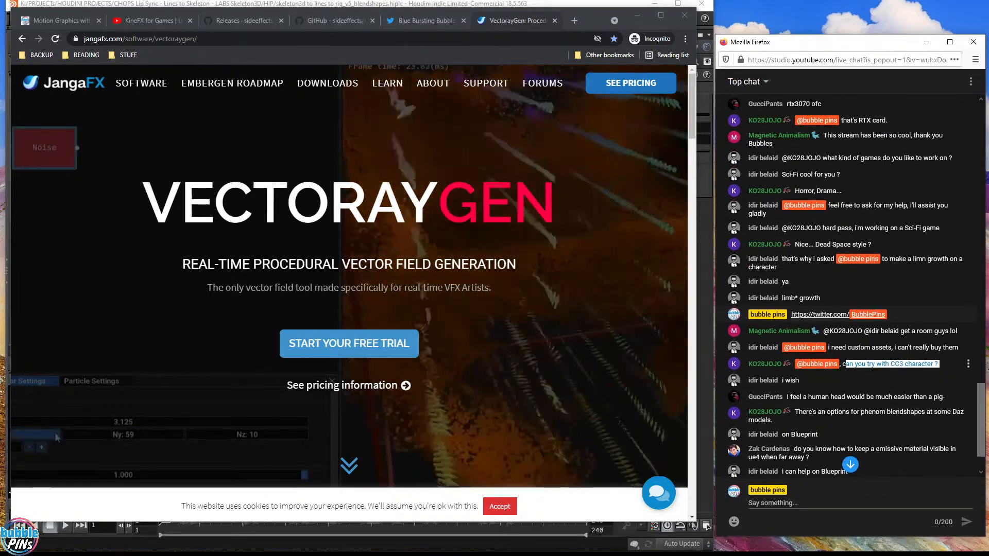
pyautogui.click(575, 21)
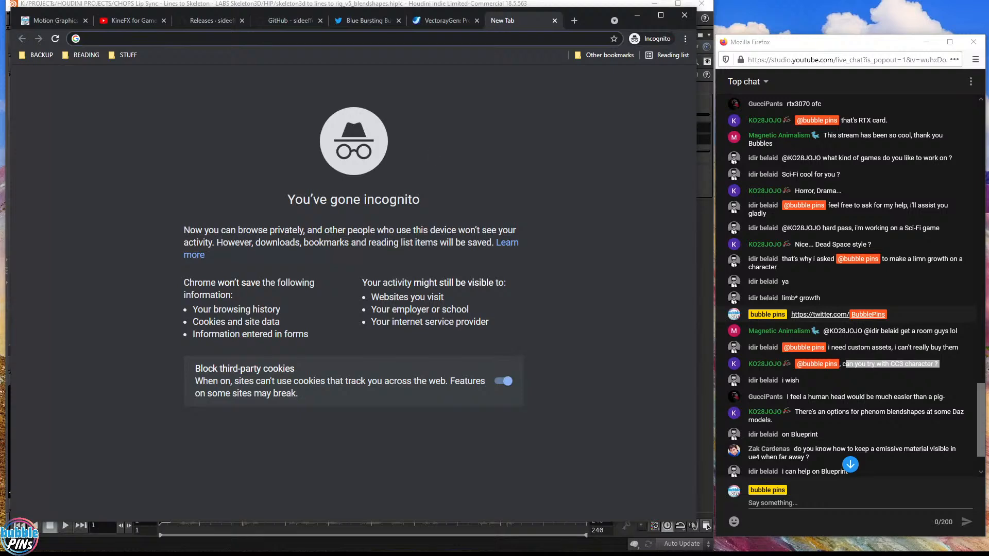
pyautogui.click(555, 23)
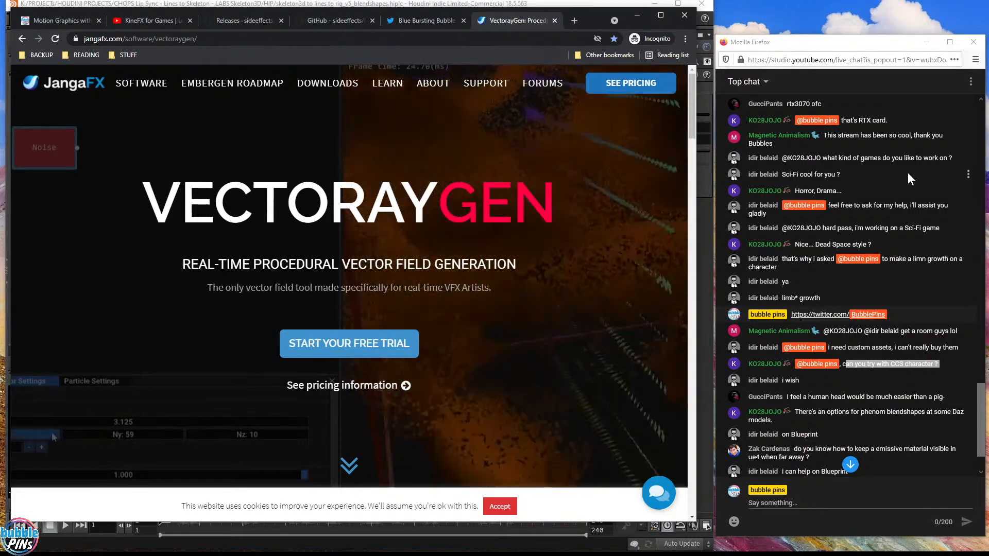
pyautogui.click(907, 360)
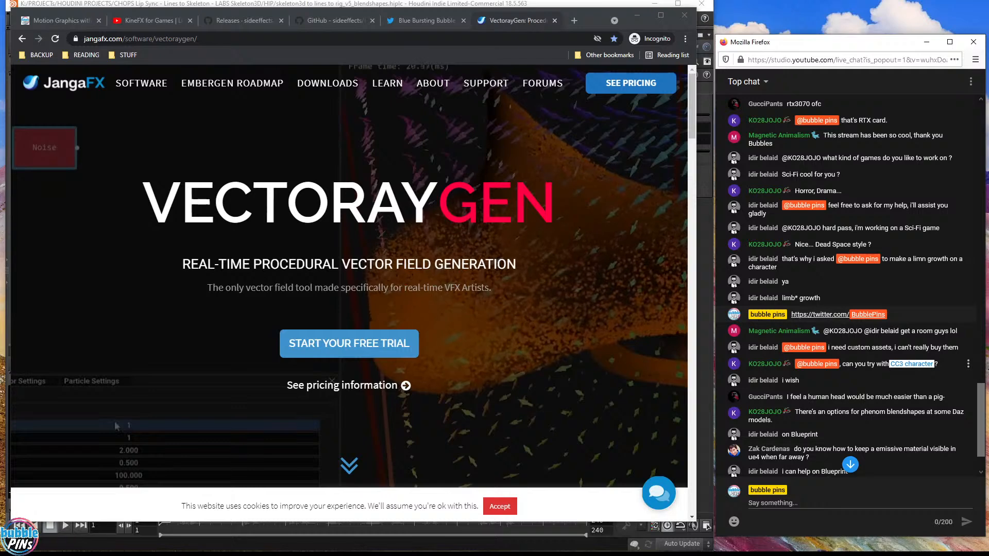
pyautogui.doubleClick(897, 364)
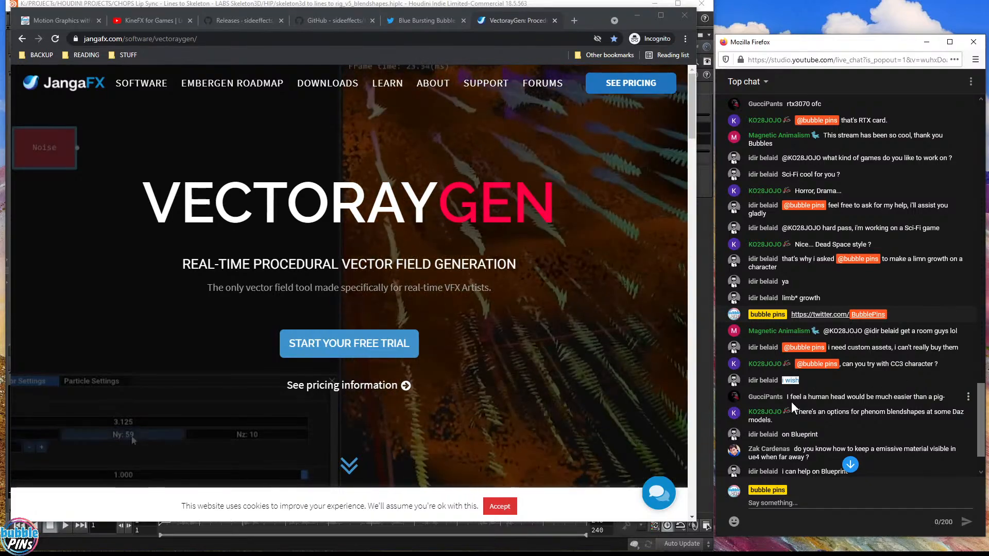
pyautogui.moveTo(796, 397); pyautogui.dragTo(954, 401)
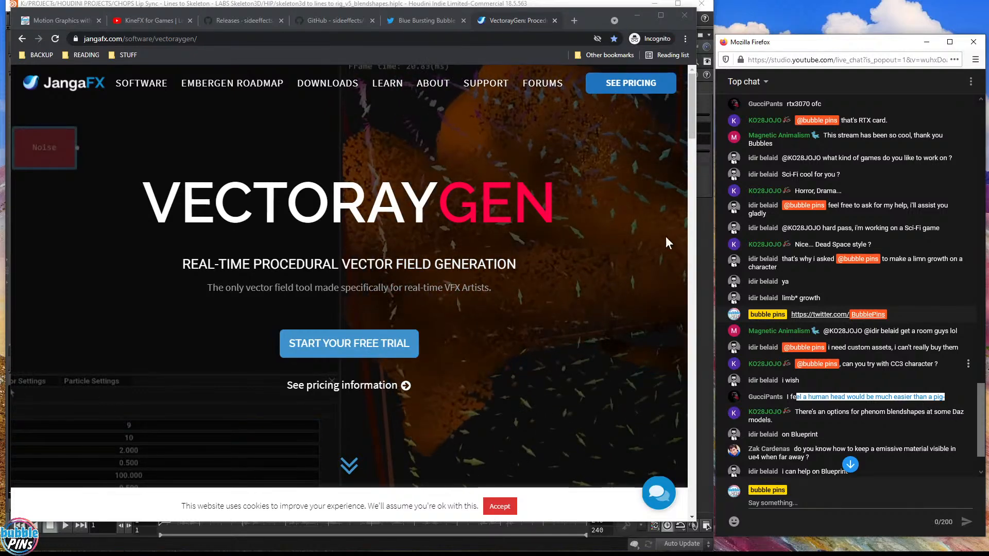
# Switch to Houdini and go up from chopnet1 to the Pig_Head_Rig network.
pyautogui.click(439, 3)
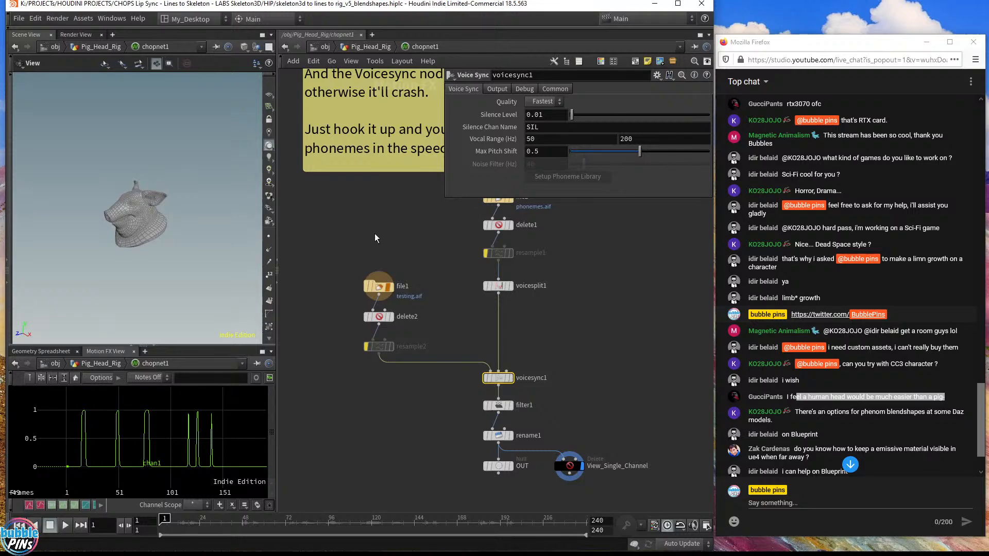
pyautogui.press('Tab')
pyautogui.write('te')
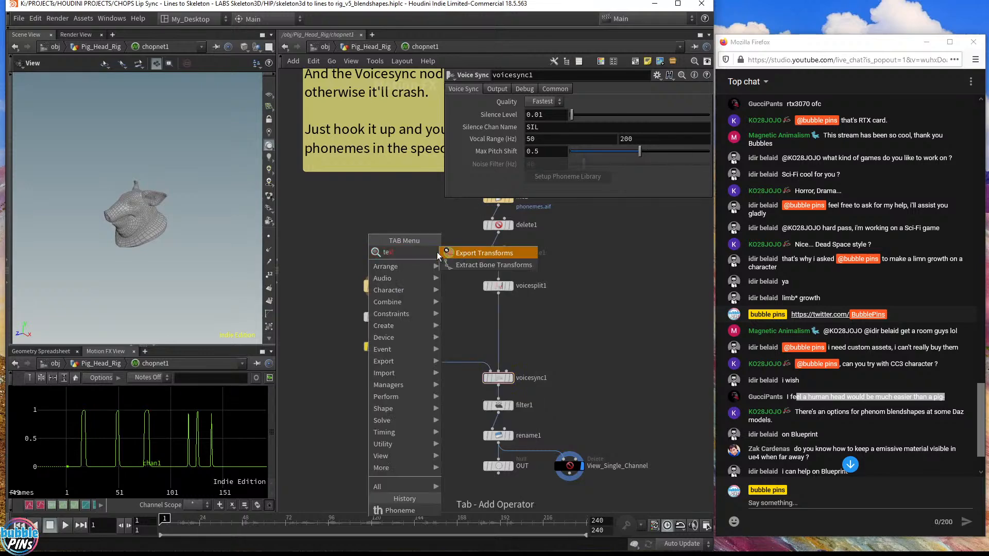
pyautogui.press('Escape')
pyautogui.press('u')
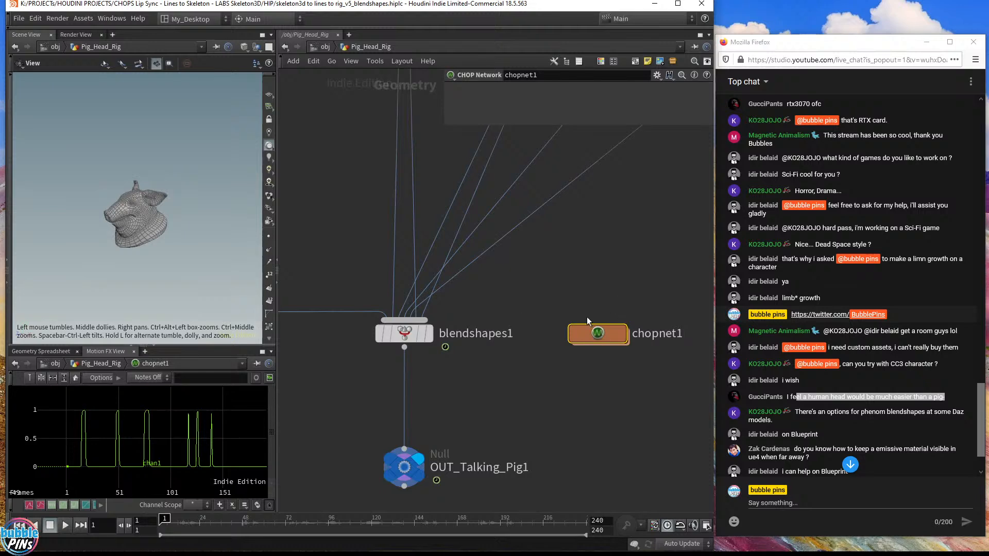
# Add a Test Geometry: Rubber Toy node above chopnet1 and display its model in the viewport.
pyautogui.press('Tab')
pyautogui.write('test')
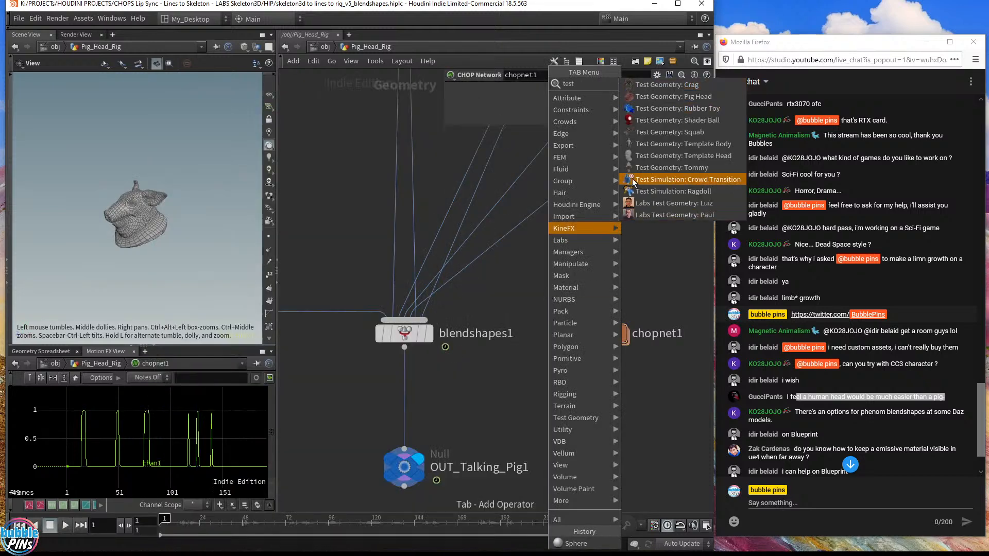
pyautogui.click(668, 109)
pyautogui.click(586, 262)
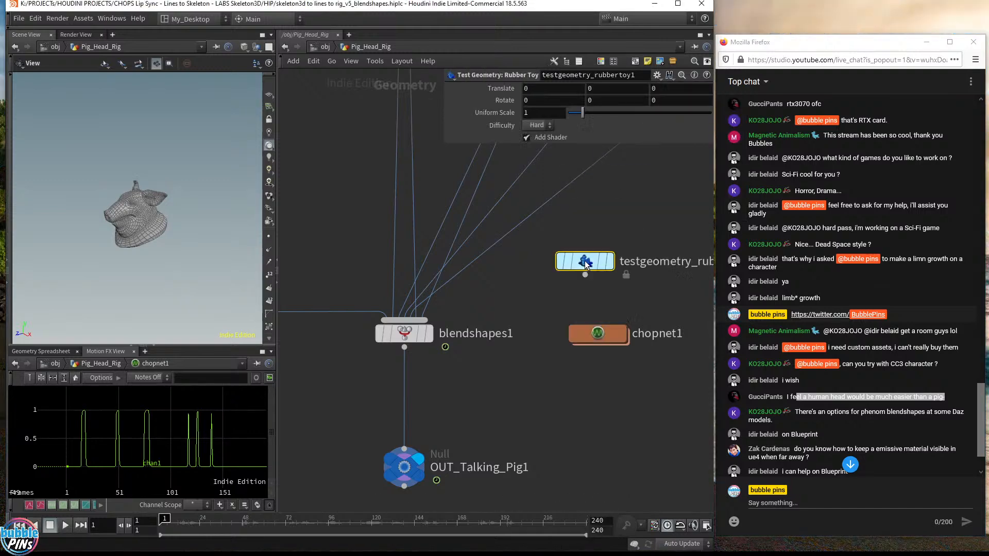
pyautogui.click(620, 264)
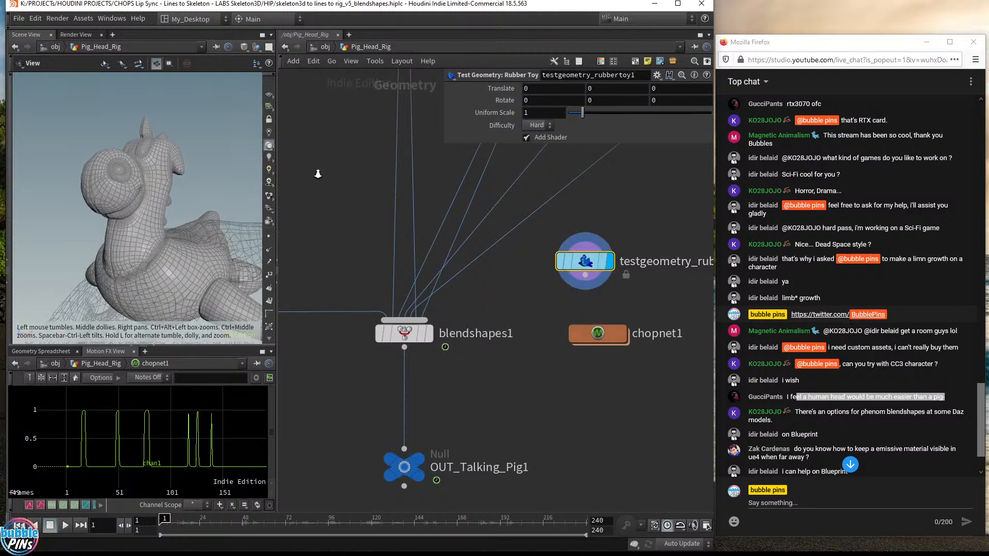
pyautogui.moveTo(317, 174); pyautogui.dragTo(333, 173, button='middle')
pyautogui.moveTo(137, 223); pyautogui.dragTo(225, 225)
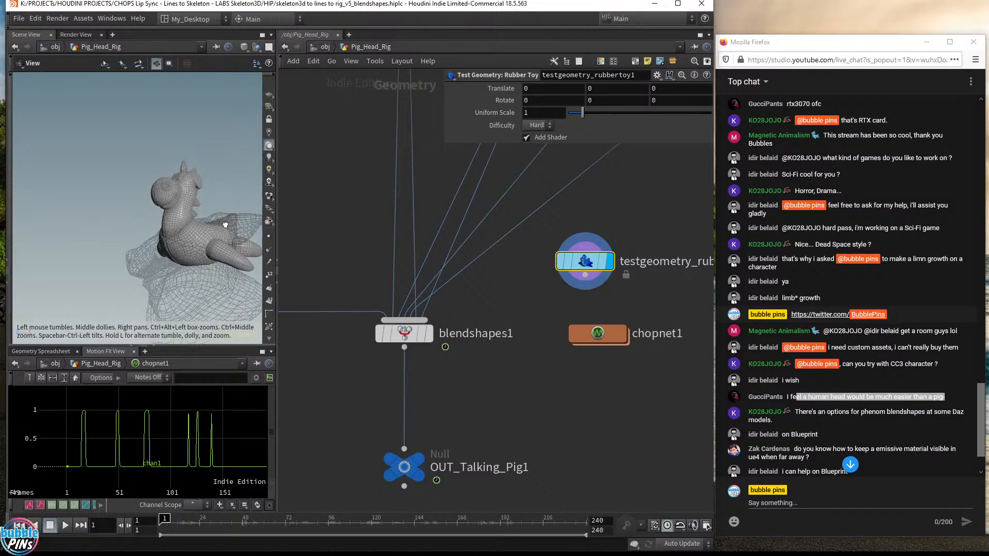
pyautogui.moveTo(174, 286); pyautogui.dragTo(154, 275)
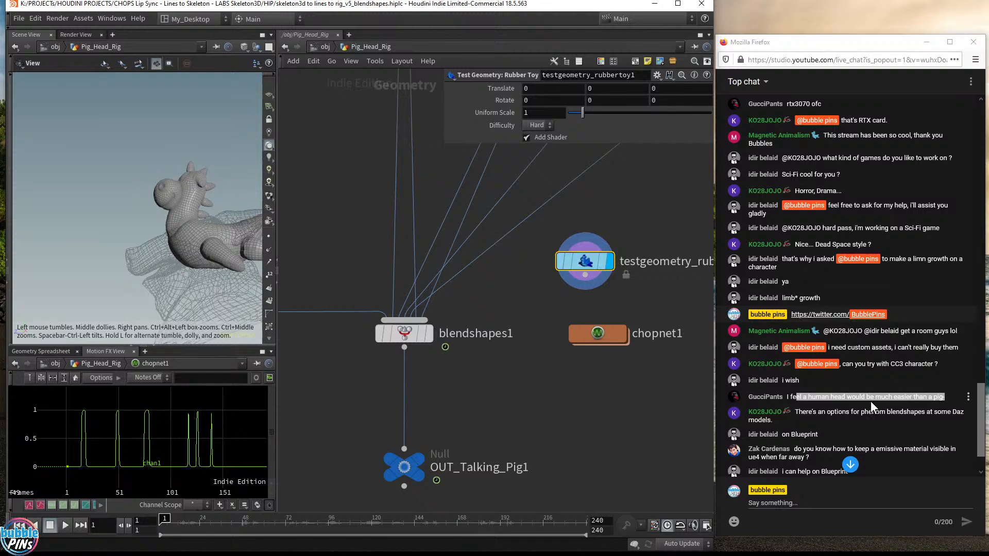
# Highlight "a human head" in the chat comment and inspect the rubber toy's shape from another angle.
pyautogui.click(830, 408)
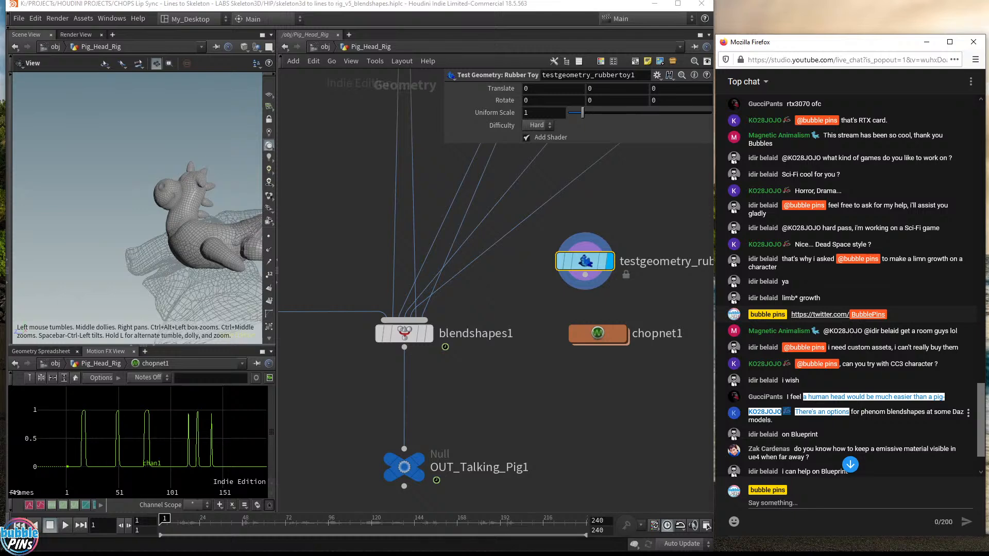
pyautogui.moveTo(849, 412); pyautogui.dragTo(846, 397)
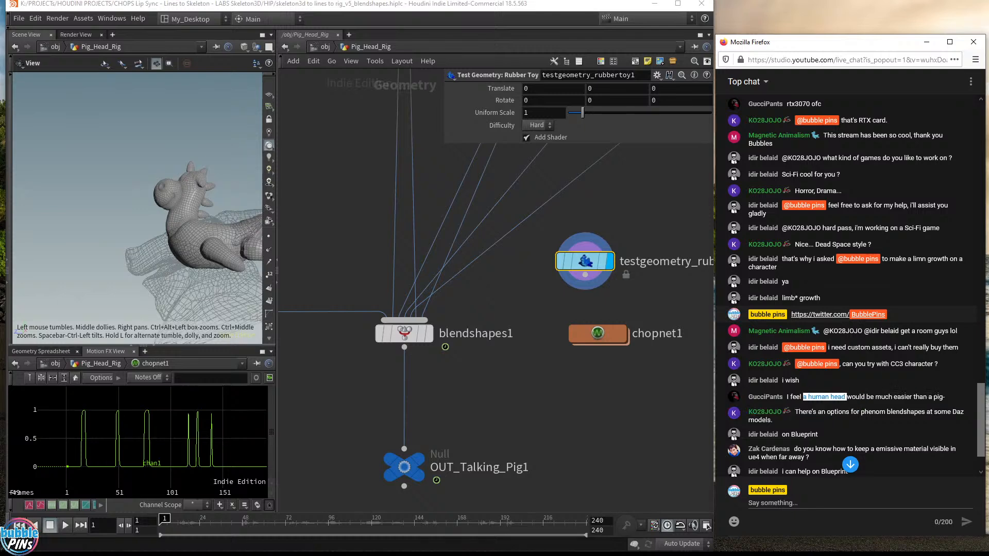
pyautogui.moveTo(256, 253); pyautogui.dragTo(146, 227)
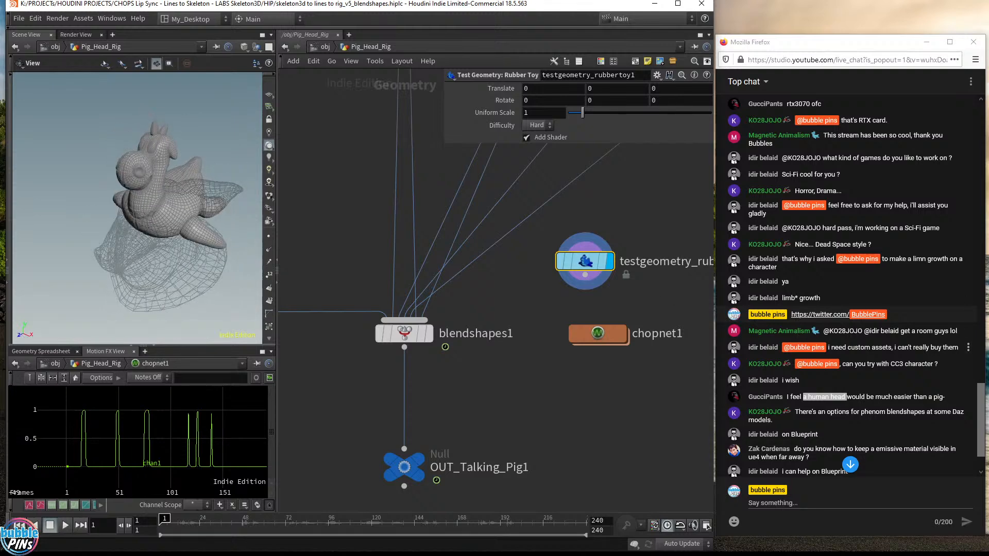
pyautogui.click(845, 415)
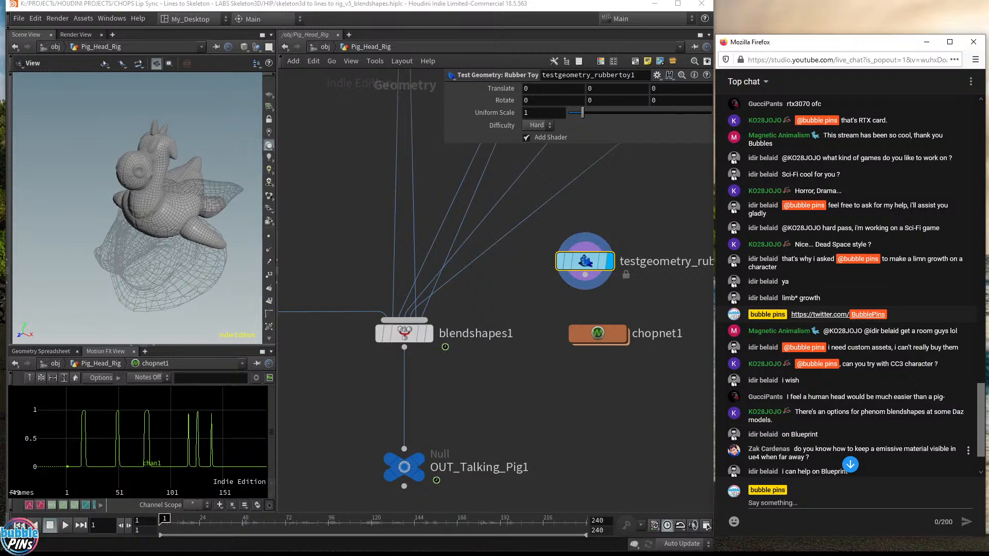
# Go to the latest chat messages and read the UE4 emissive material question and the offer of Blueprint help.
pyautogui.click(851, 464)
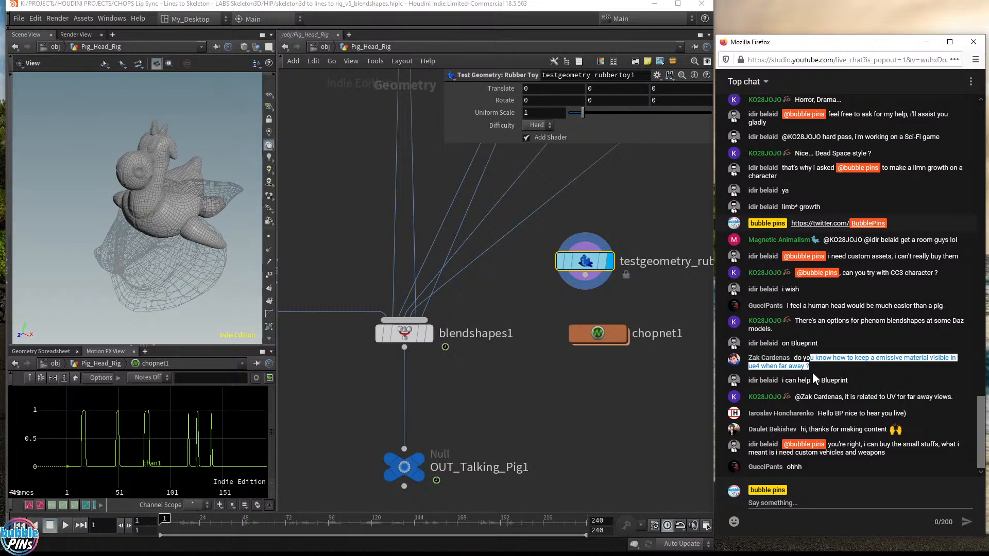
pyautogui.click(850, 366)
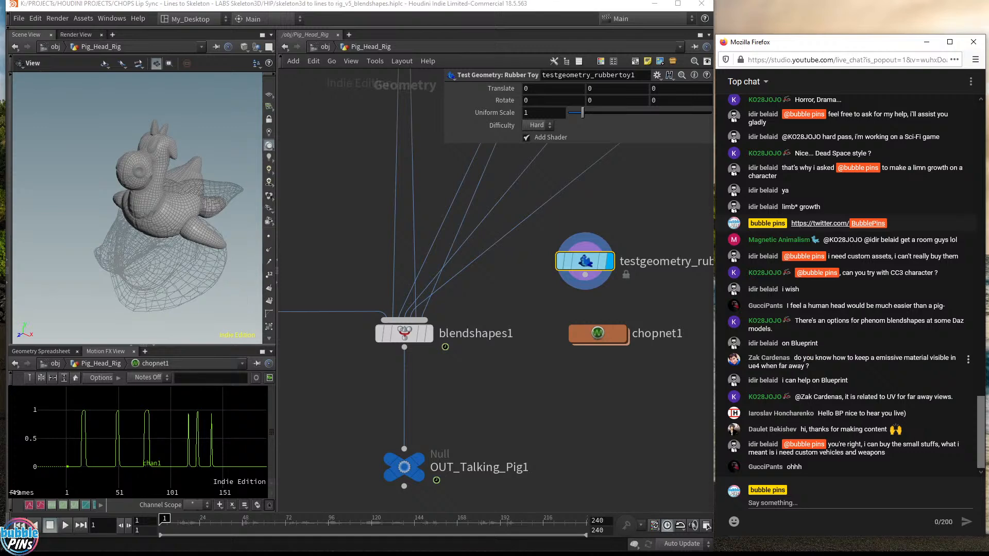
pyautogui.moveTo(797, 357); pyautogui.dragTo(813, 370)
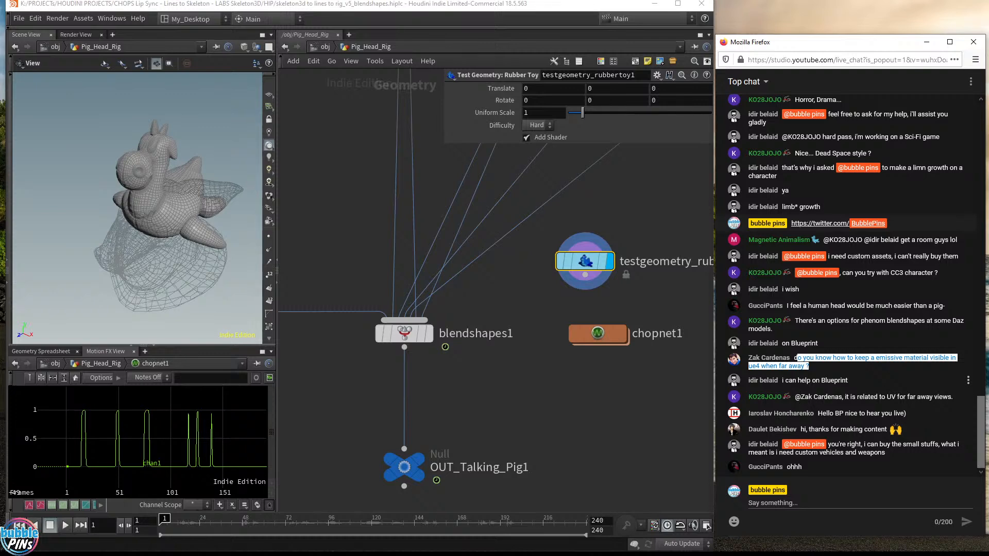
pyautogui.click(778, 384)
pyautogui.moveTo(782, 382); pyautogui.dragTo(861, 379)
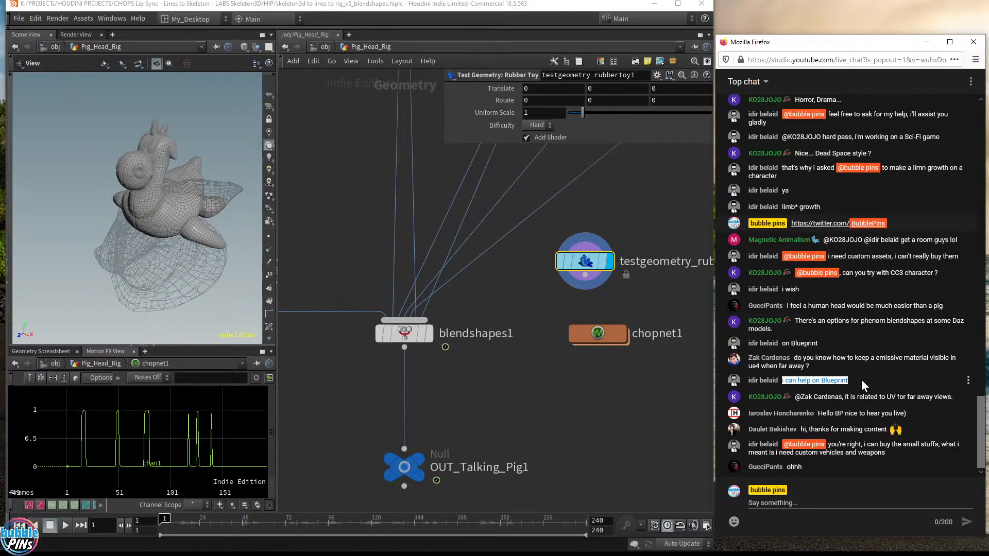
pyautogui.click(870, 379)
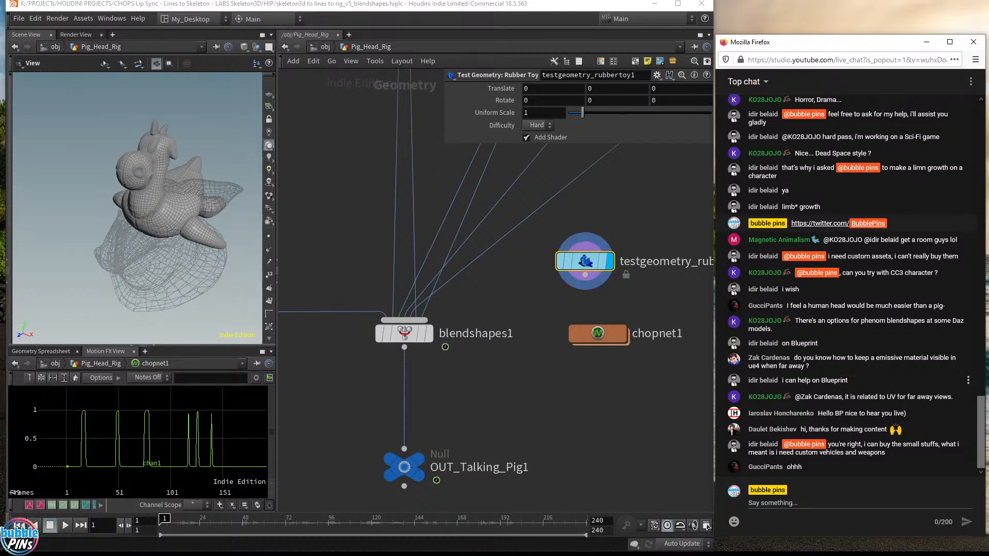
pyautogui.moveTo(748, 380); pyautogui.dragTo(779, 381)
pyautogui.click(864, 384)
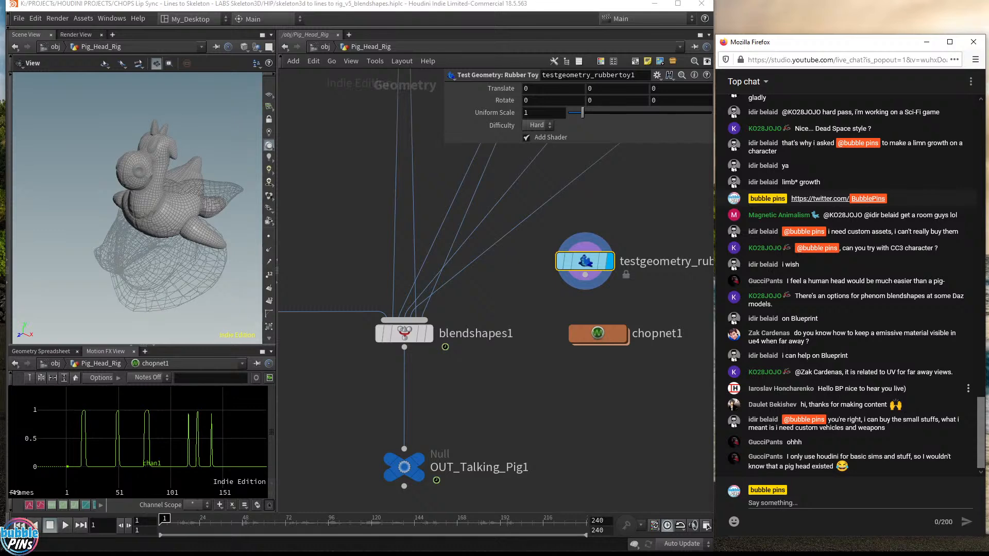
# Read the viewers' greetings and thanks in the chat, plus the message about custom vehicles and weapons.
pyautogui.doubleClick(761, 389)
pyautogui.doubleClick(760, 389)
pyautogui.moveTo(822, 389); pyautogui.dragTo(938, 394)
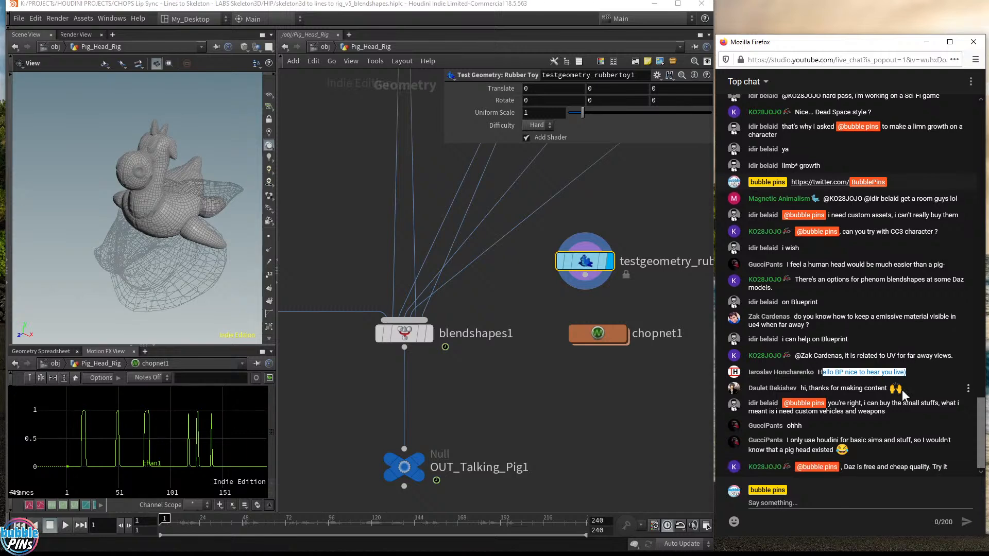
pyautogui.click(831, 397)
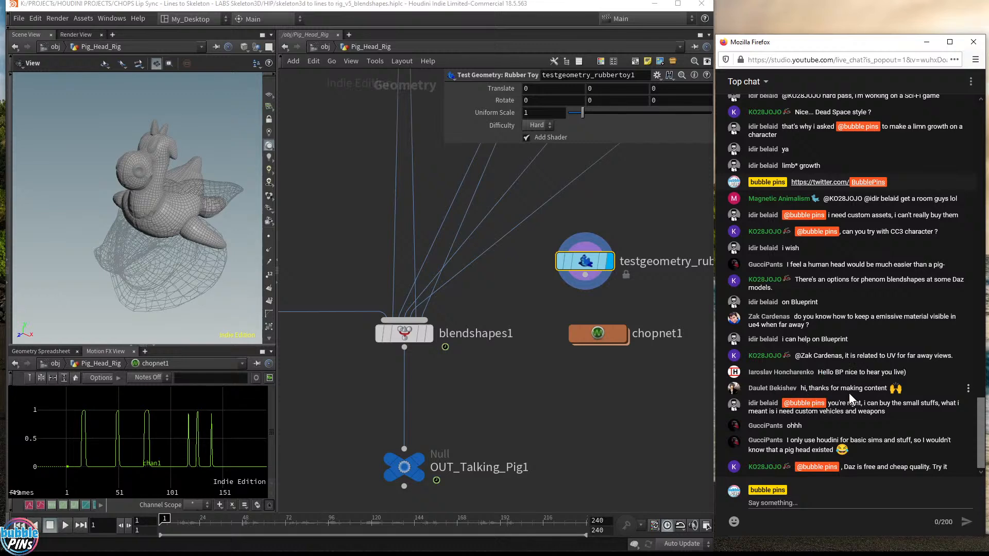
pyautogui.tripleClick(913, 387)
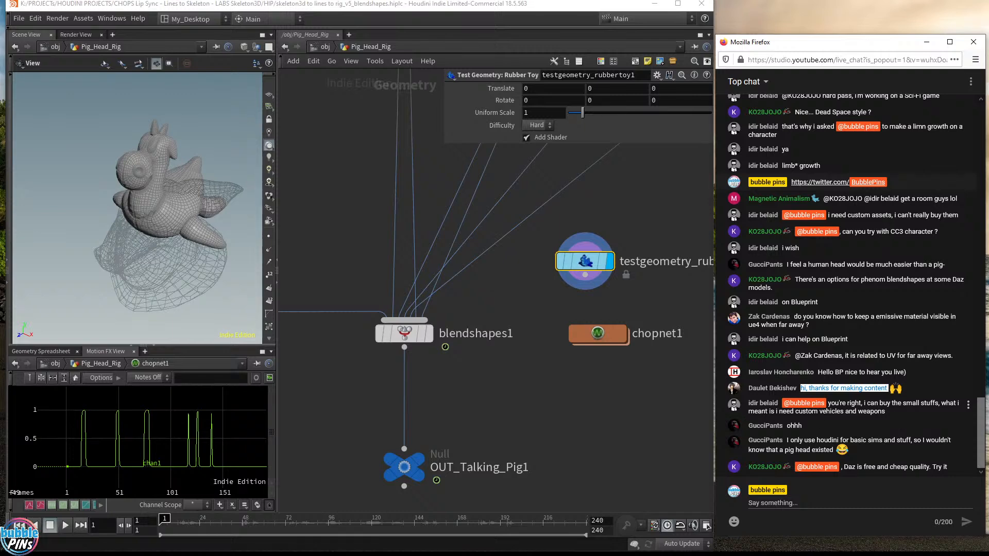
pyautogui.moveTo(844, 411); pyautogui.dragTo(895, 412)
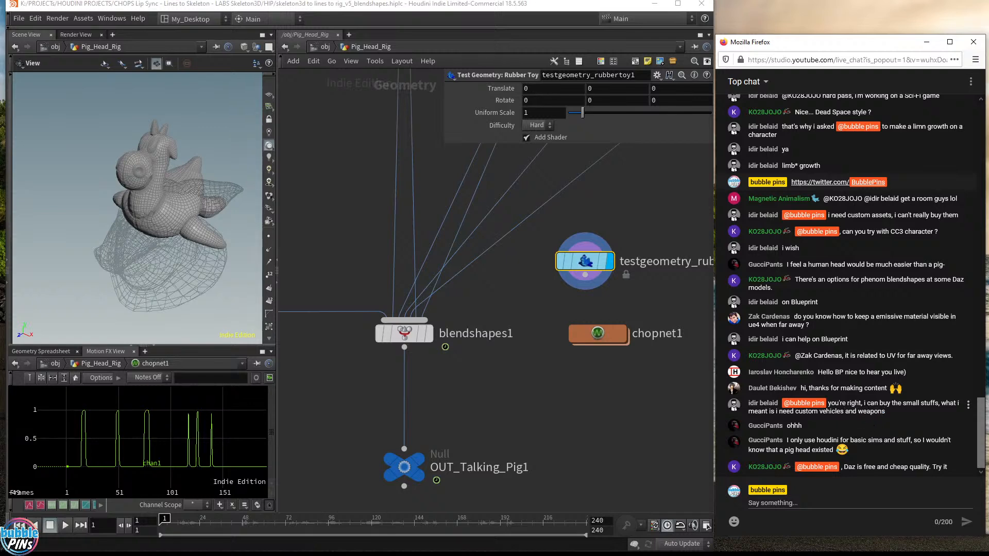
# Highlight the chat messages about custom vehicles and weapons and about using Houdini for basic sims, and inspect the rubber toy from another angle.
pyautogui.moveTo(803, 412); pyautogui.dragTo(920, 418)
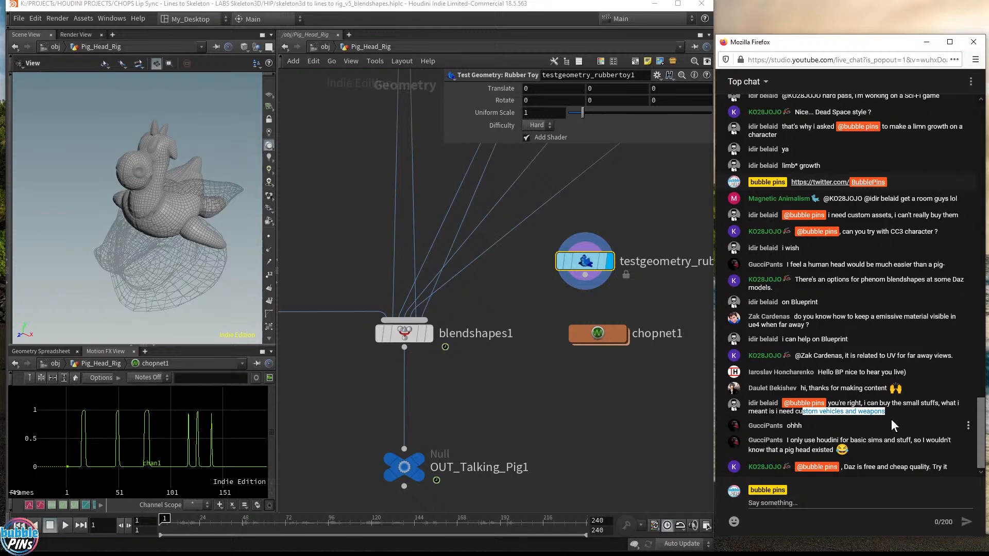
pyautogui.moveTo(798, 441); pyautogui.dragTo(894, 452)
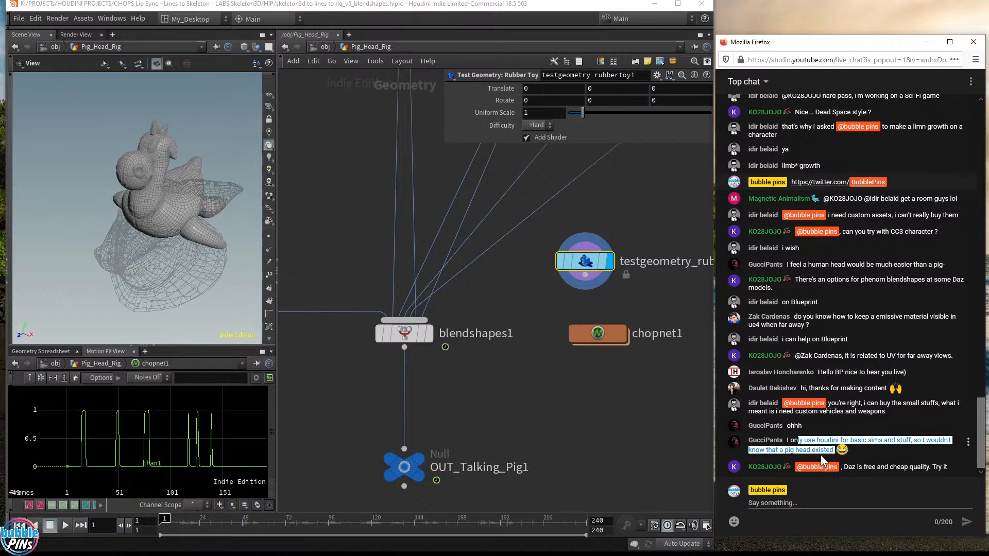
pyautogui.moveTo(194, 264)
pyautogui.mouseDown()
pyautogui.moveTo(170, 258)
pyautogui.moveTo(201, 249)
pyautogui.mouseUp()
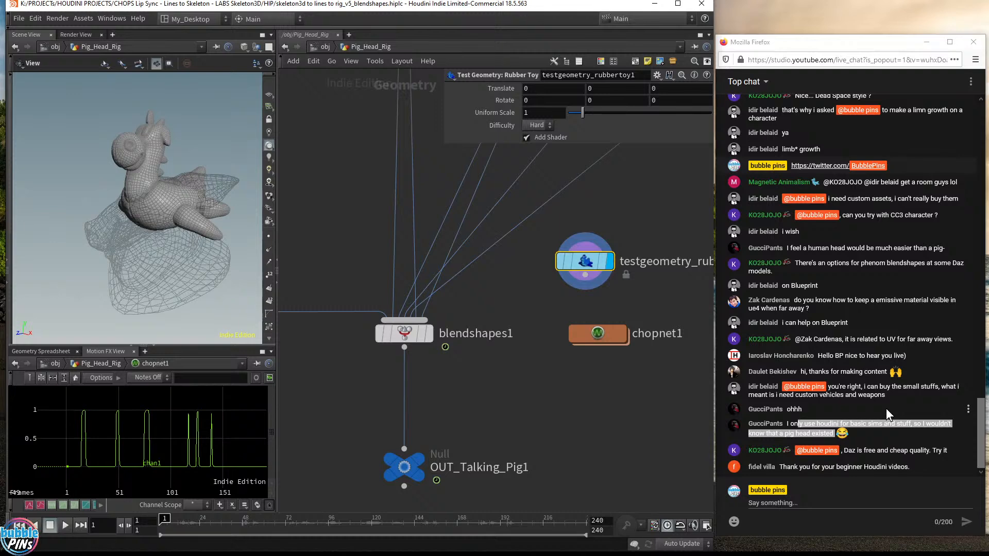
pyautogui.click(894, 456)
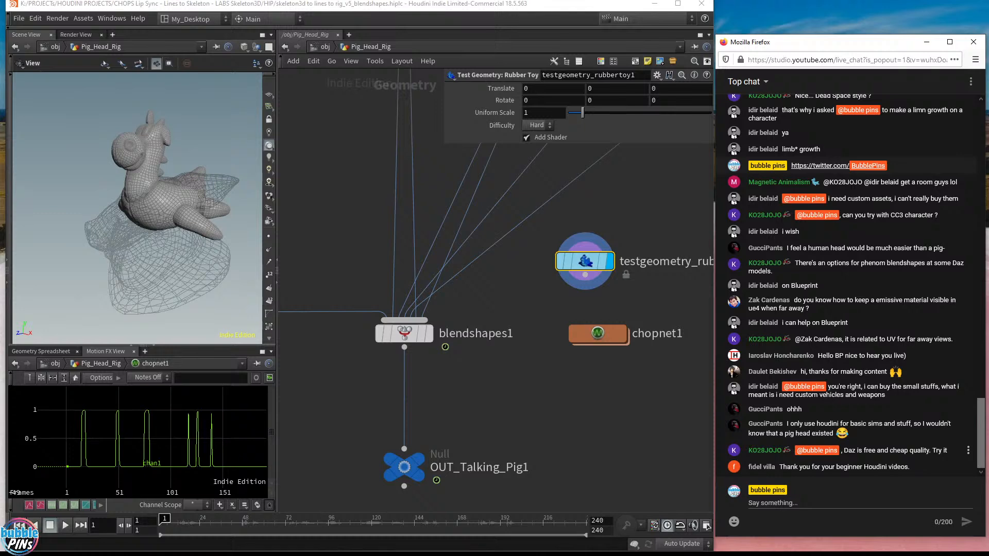
# Highlight "Daz" in the comment recommending it as free and cheap, and read the thank-you message below it.
pyautogui.moveTo(804, 424); pyautogui.dragTo(951, 433)
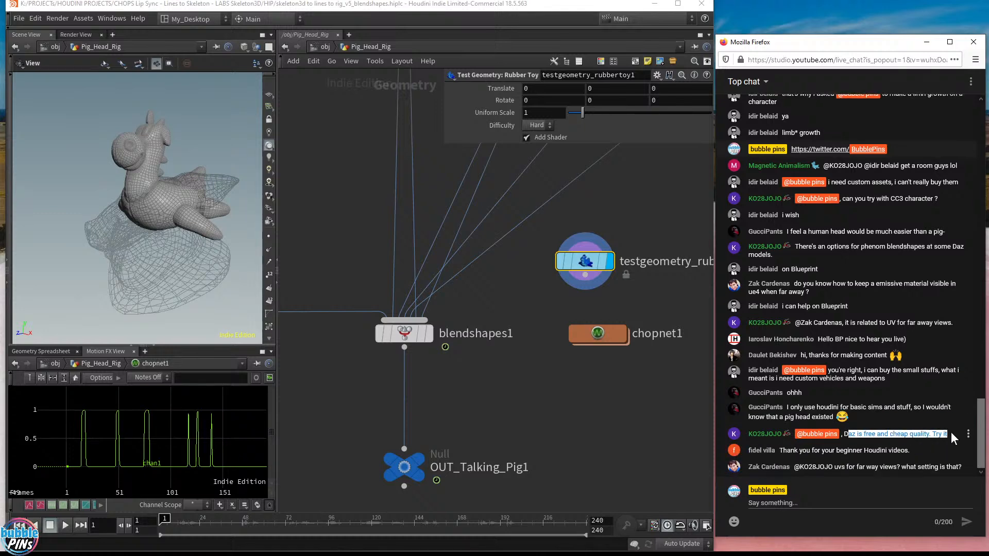
pyautogui.click(850, 434)
pyautogui.doubleClick(850, 433)
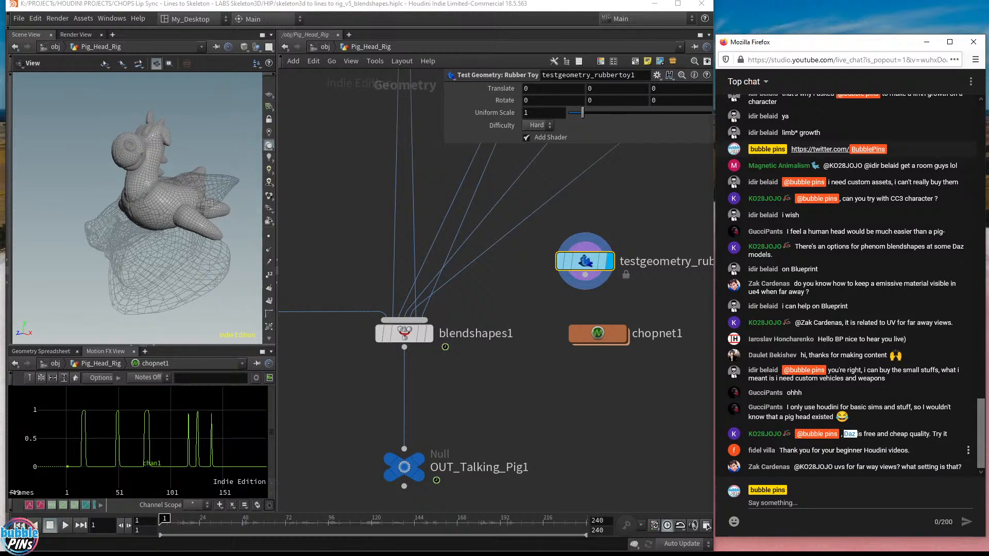
pyautogui.click(884, 467)
pyautogui.moveTo(786, 450); pyautogui.dragTo(893, 450)
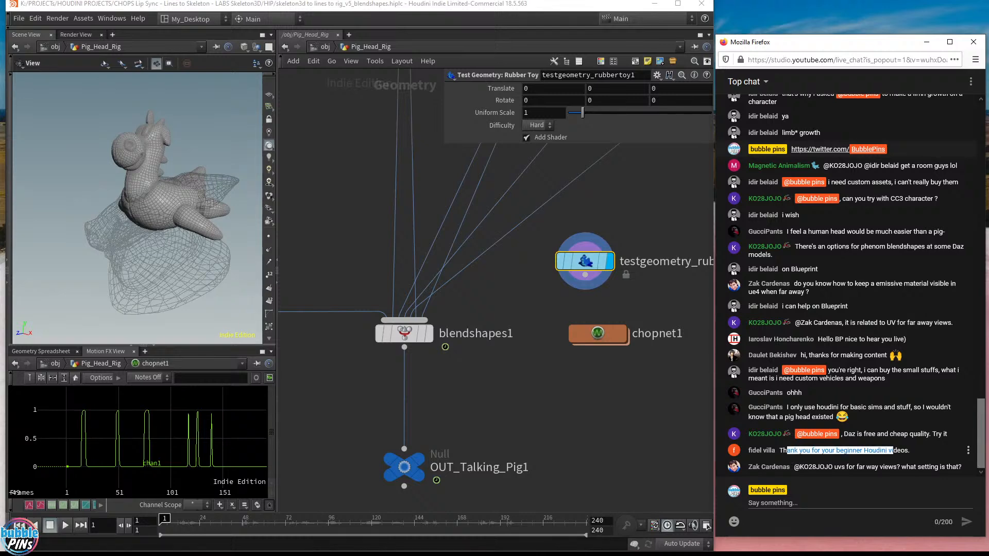
pyautogui.click(850, 434)
pyautogui.doubleClick(850, 434)
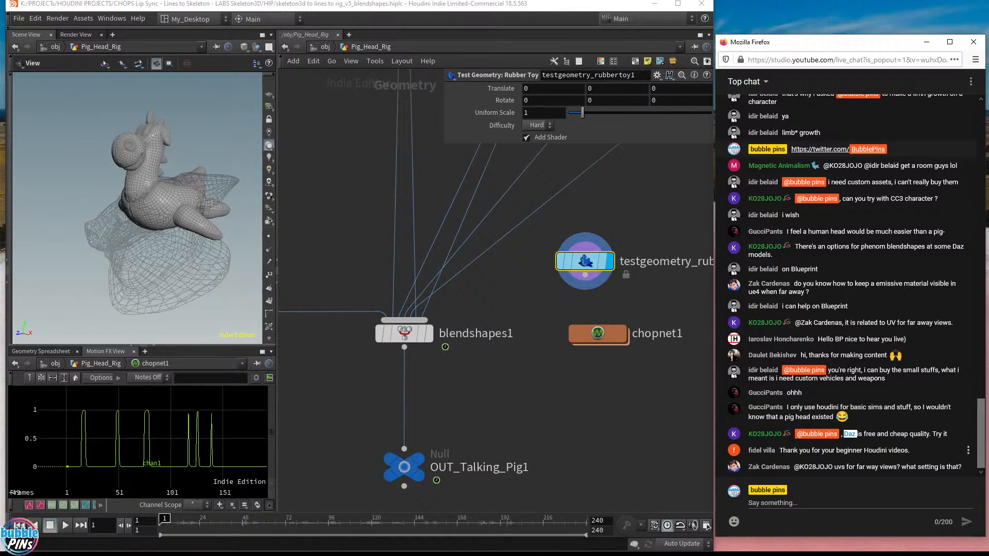
# Highlight the thanks for the beginner Houdini videos in the chat, and clear the node selection in the network.
pyautogui.moveTo(783, 451); pyautogui.dragTo(922, 450)
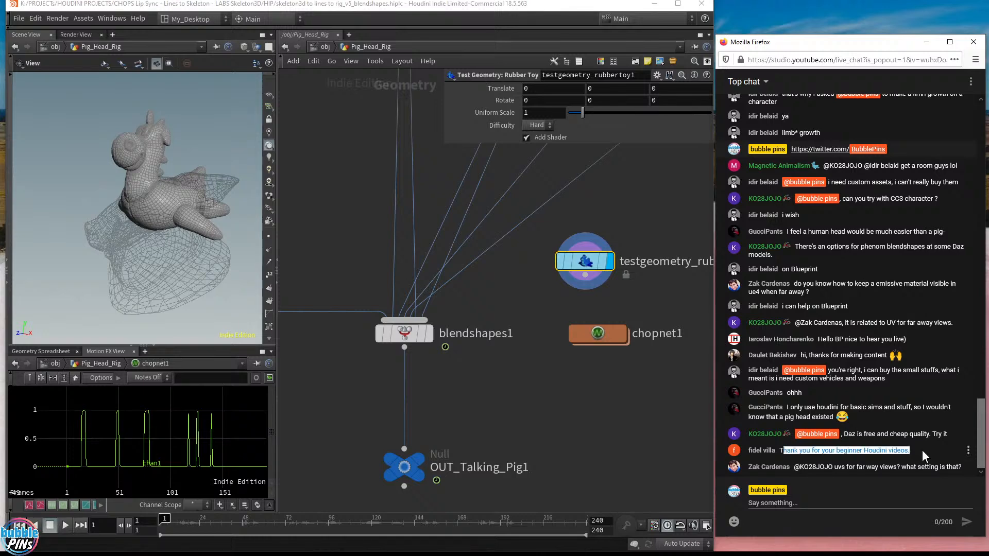
pyautogui.click(918, 457)
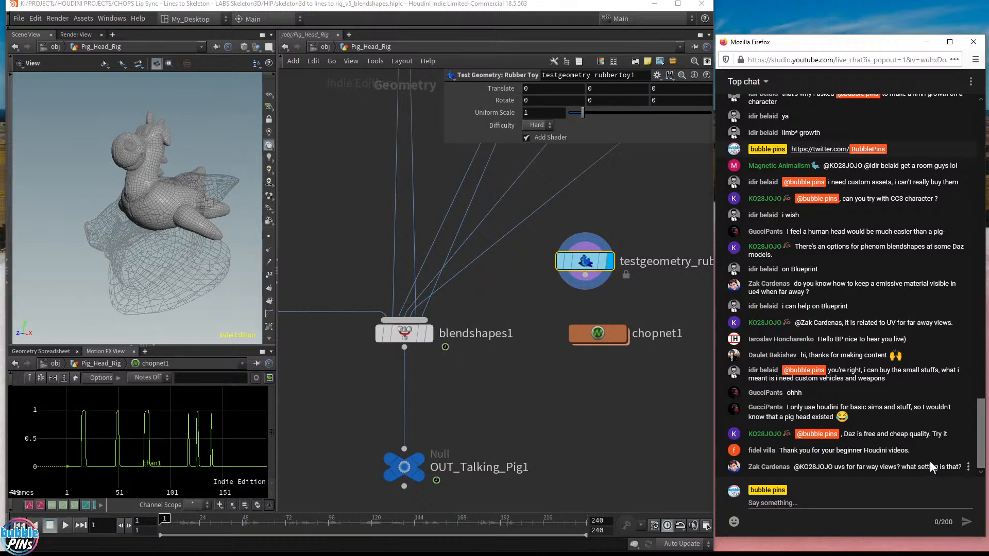
pyautogui.moveTo(783, 451); pyautogui.dragTo(952, 455)
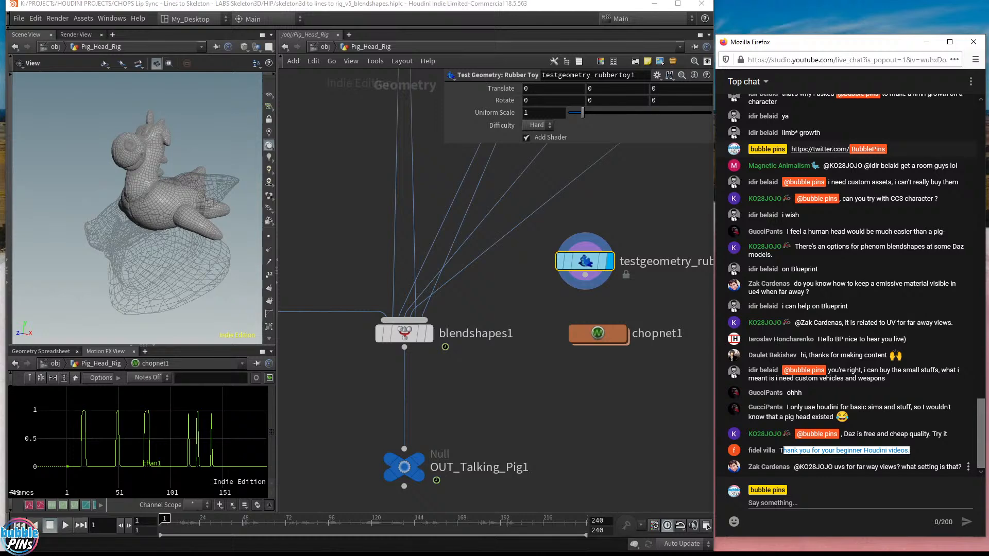
pyautogui.click(845, 468)
pyautogui.click(626, 437)
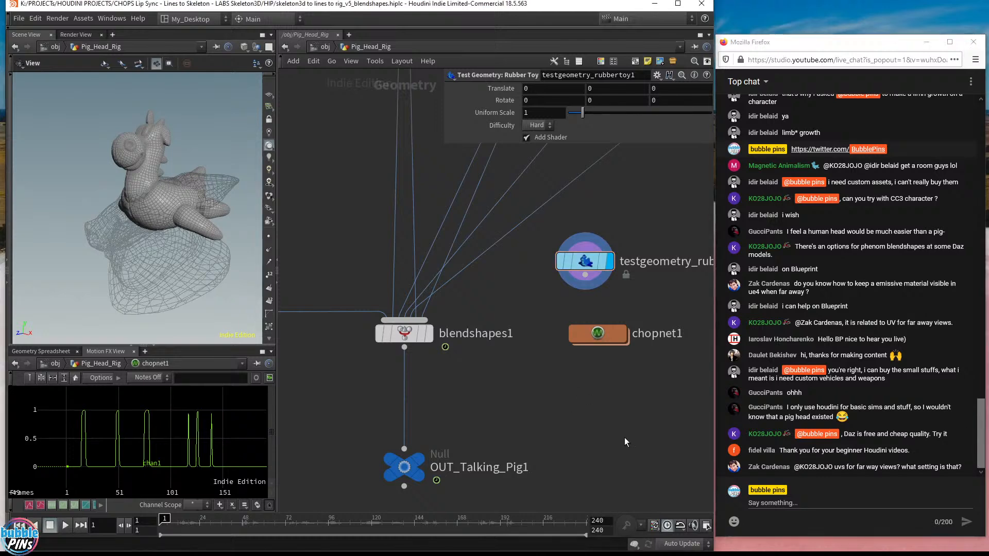
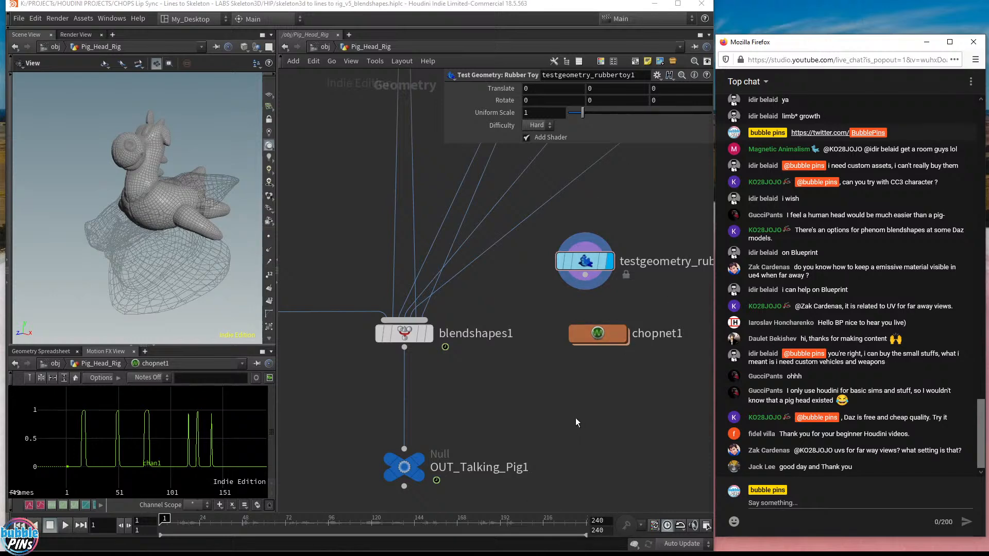
# Display the OUT_Talking_Pig1 node in the viewport in place of the rubber toy, and play the pig's animation to frame 144.
pyautogui.scroll(-8, 575, 419)
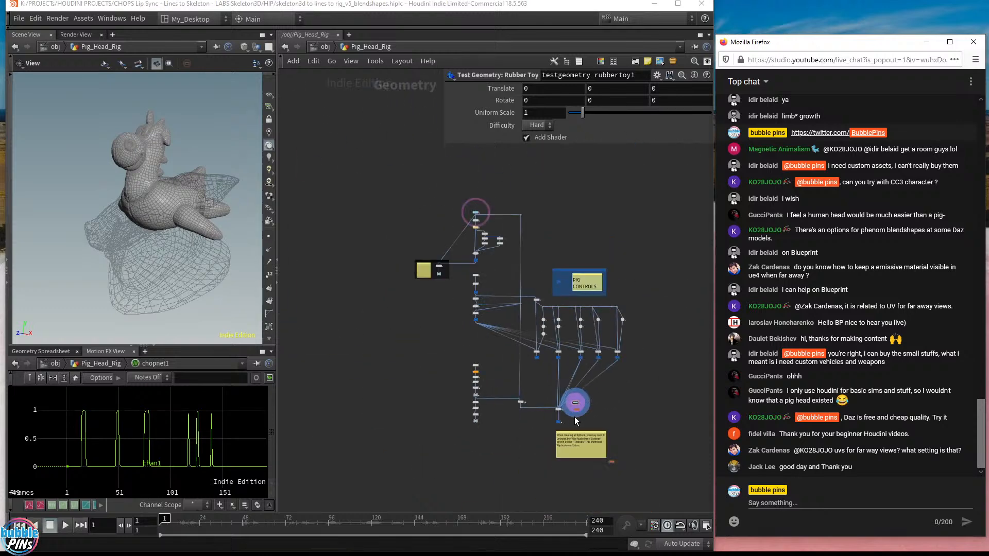
pyautogui.scroll(3, 562, 379)
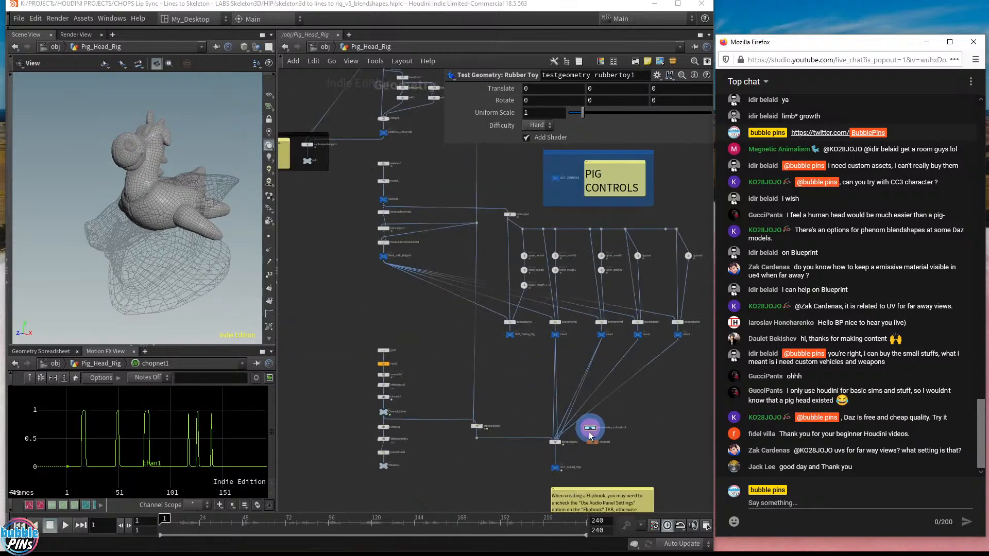
pyautogui.scroll(5, 619, 450)
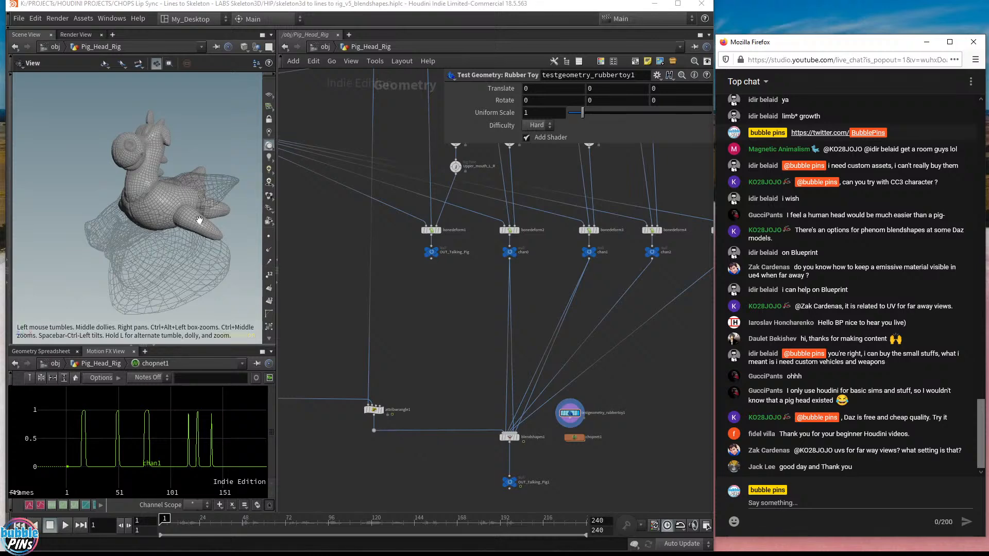
pyautogui.scroll(3, 537, 410)
pyautogui.moveTo(531, 508); pyautogui.dragTo(525, 390, button='middle')
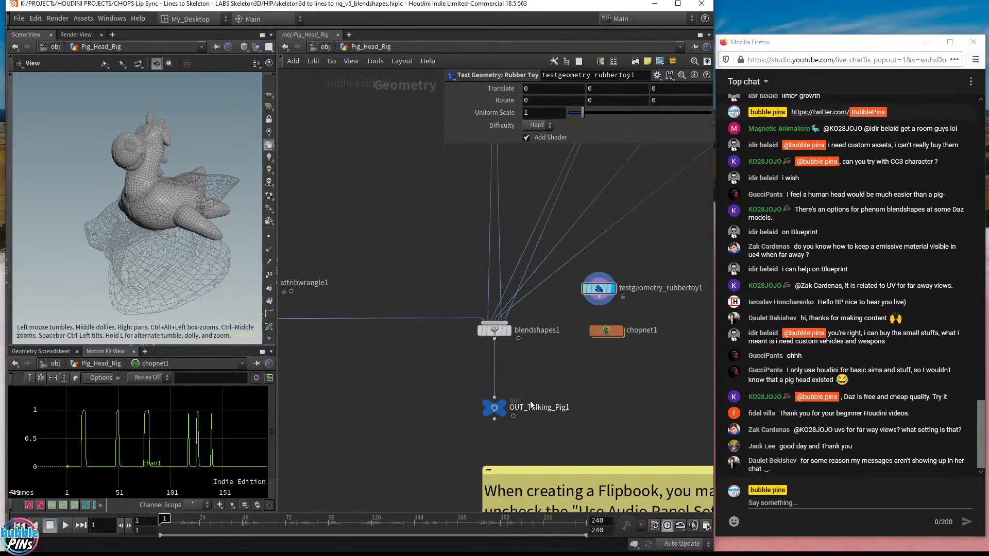
pyautogui.click(502, 404)
pyautogui.press('Up')
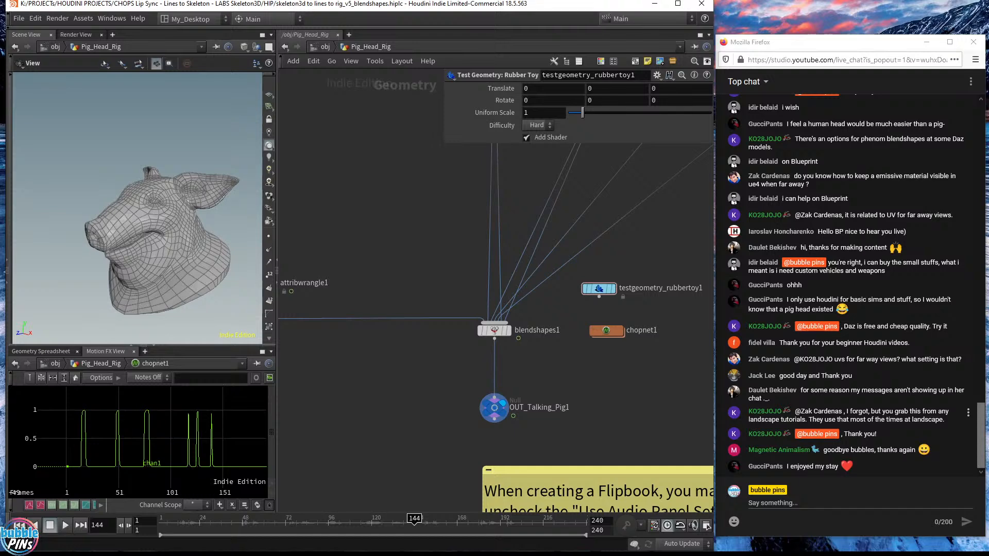
pyautogui.click(879, 42)
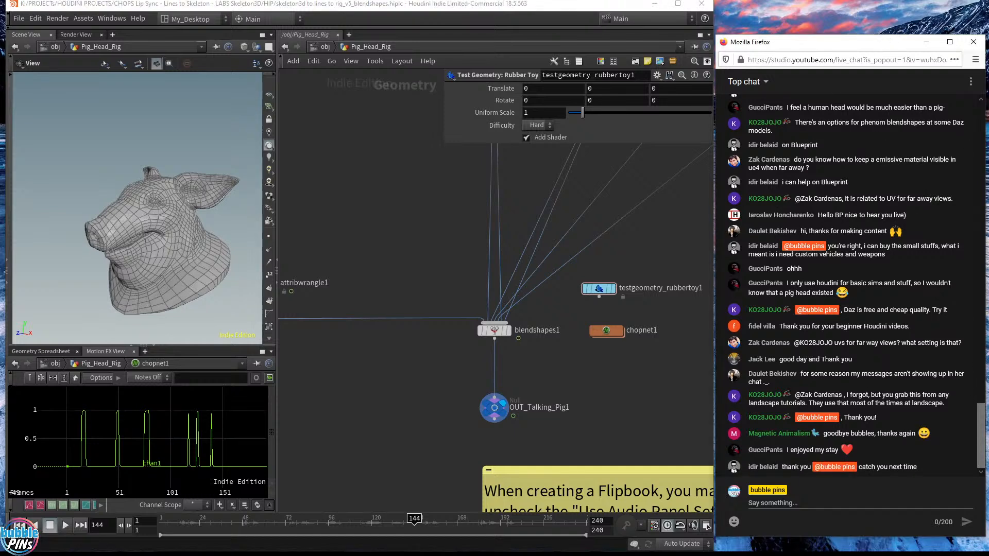